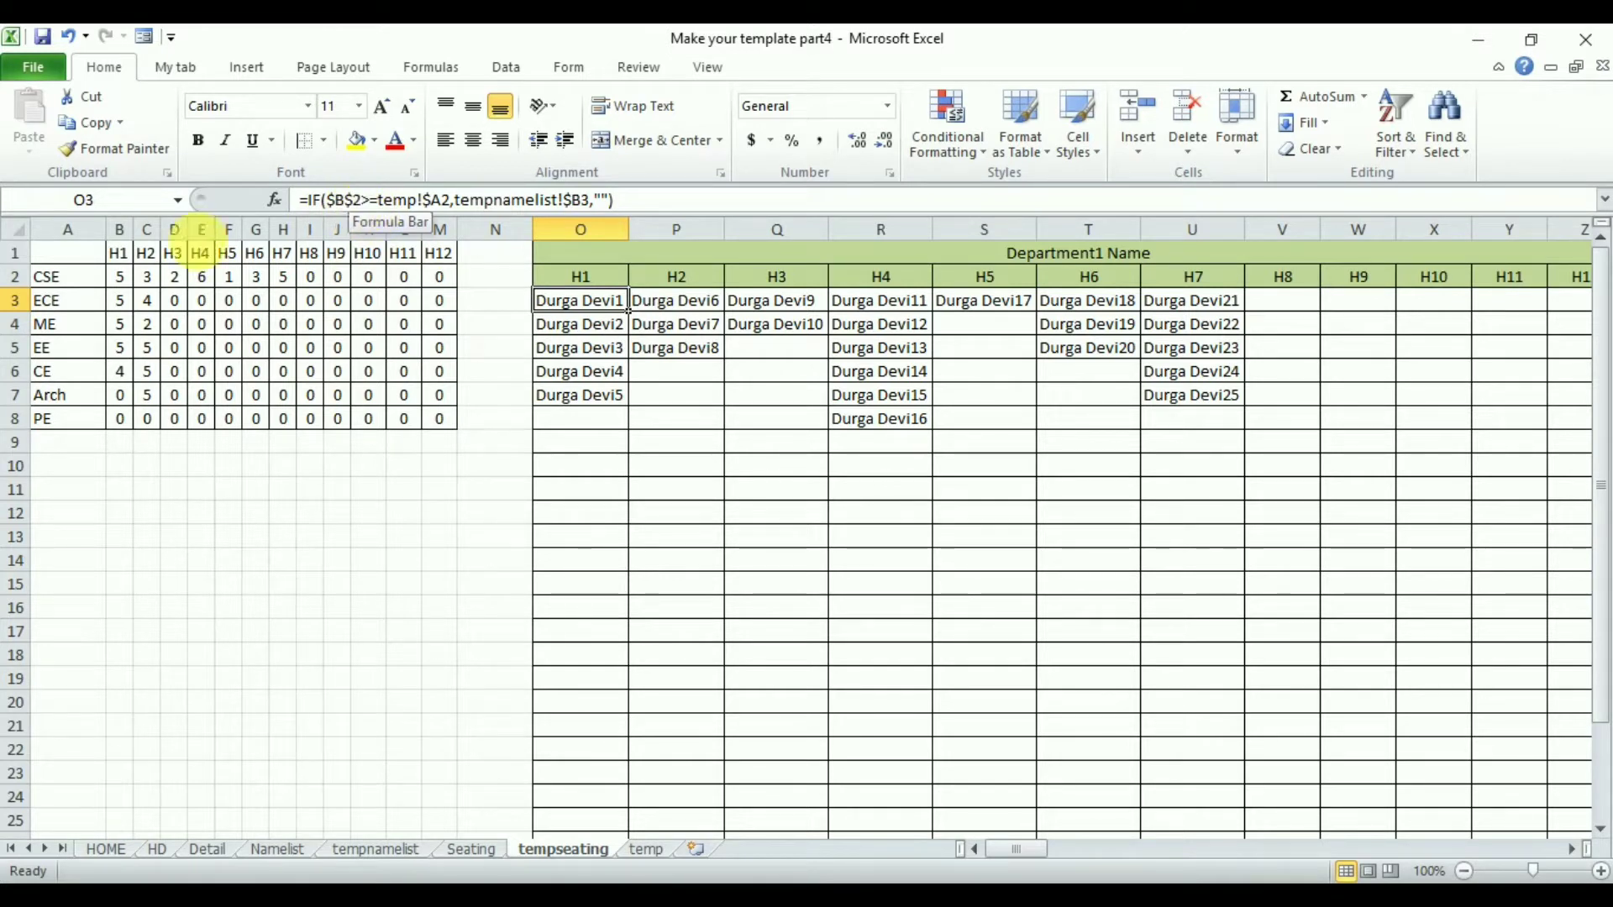
- Examine the count table and seating grid formulas, and the tempnamelist and temp sheets they reference
{"action": "left_click", "coordinate": [126, 284]}
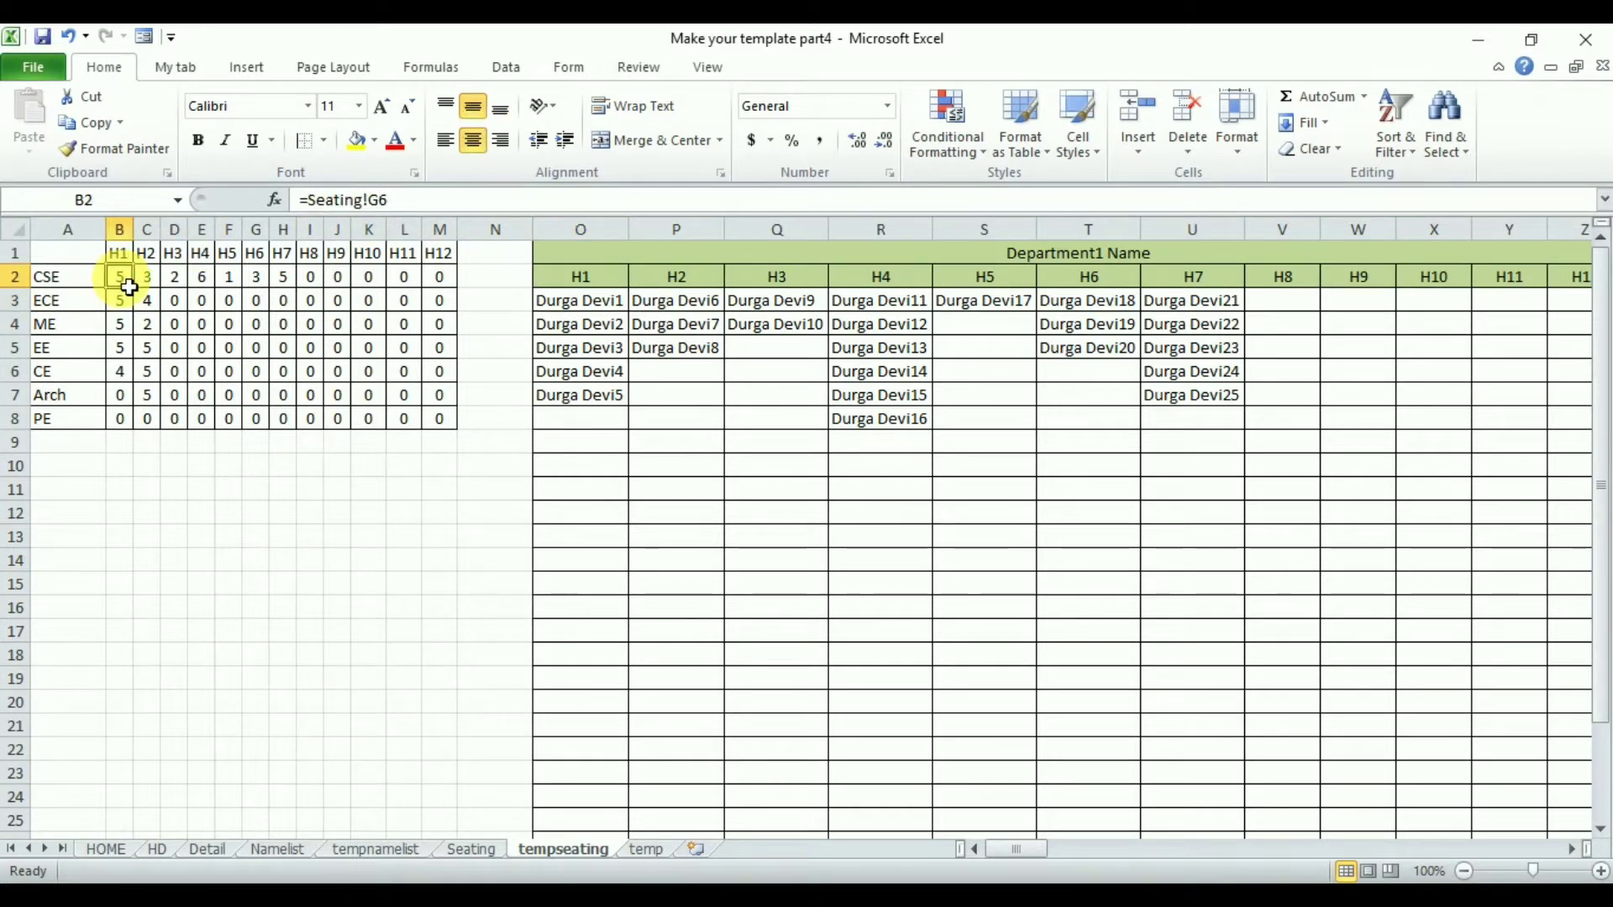
{"action": "left_click", "coordinate": [126, 311]}
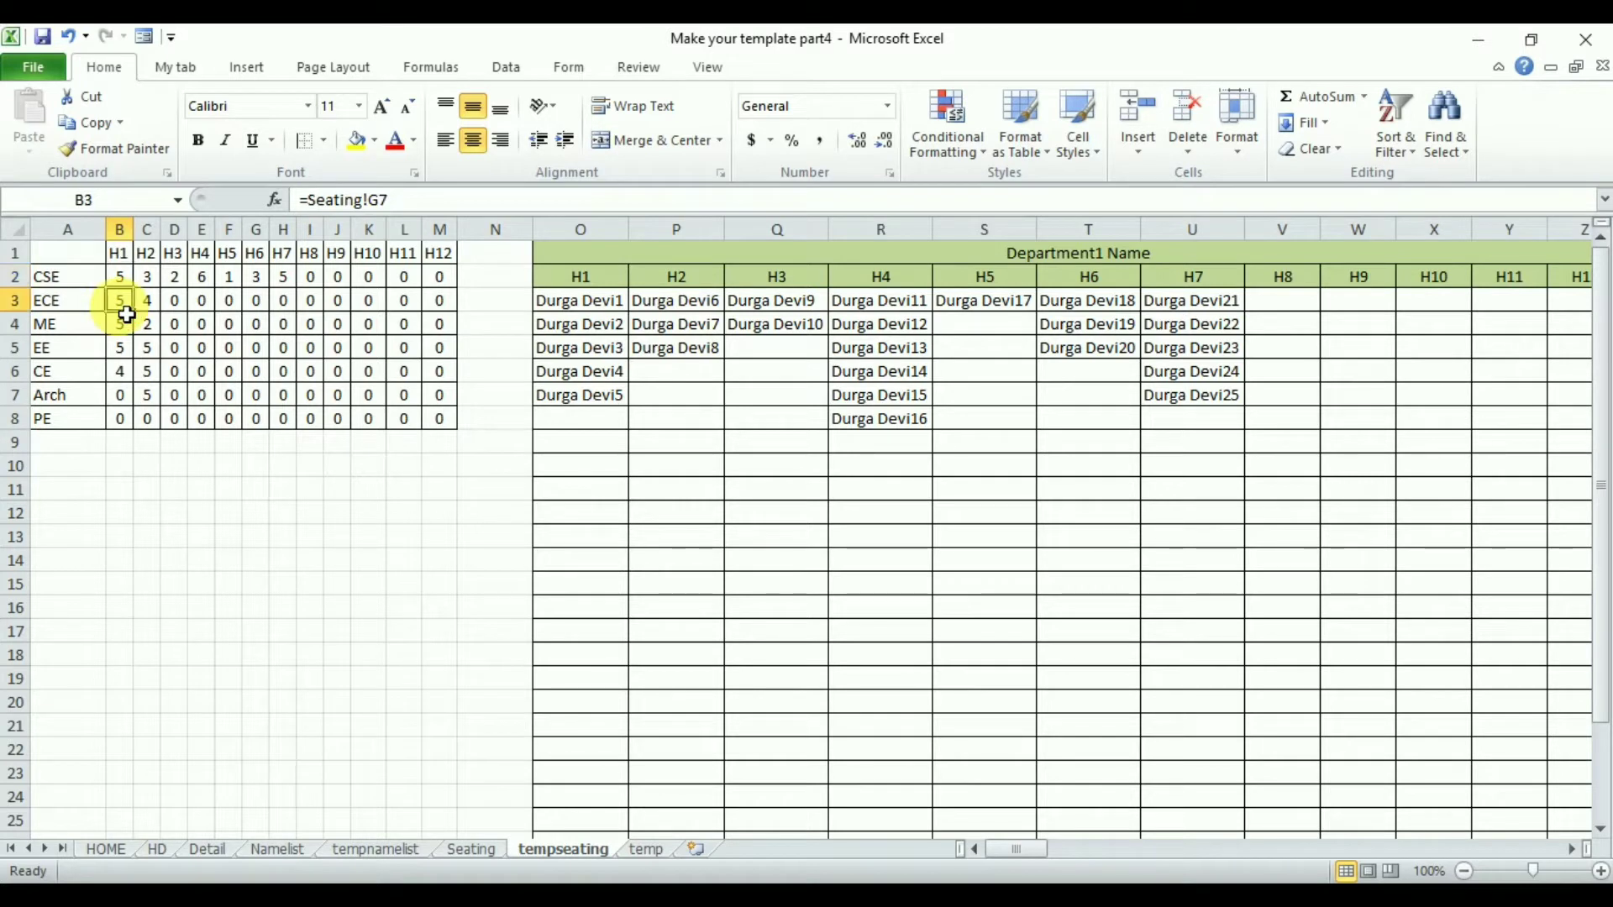
{"action": "left_click", "coordinate": [132, 284]}
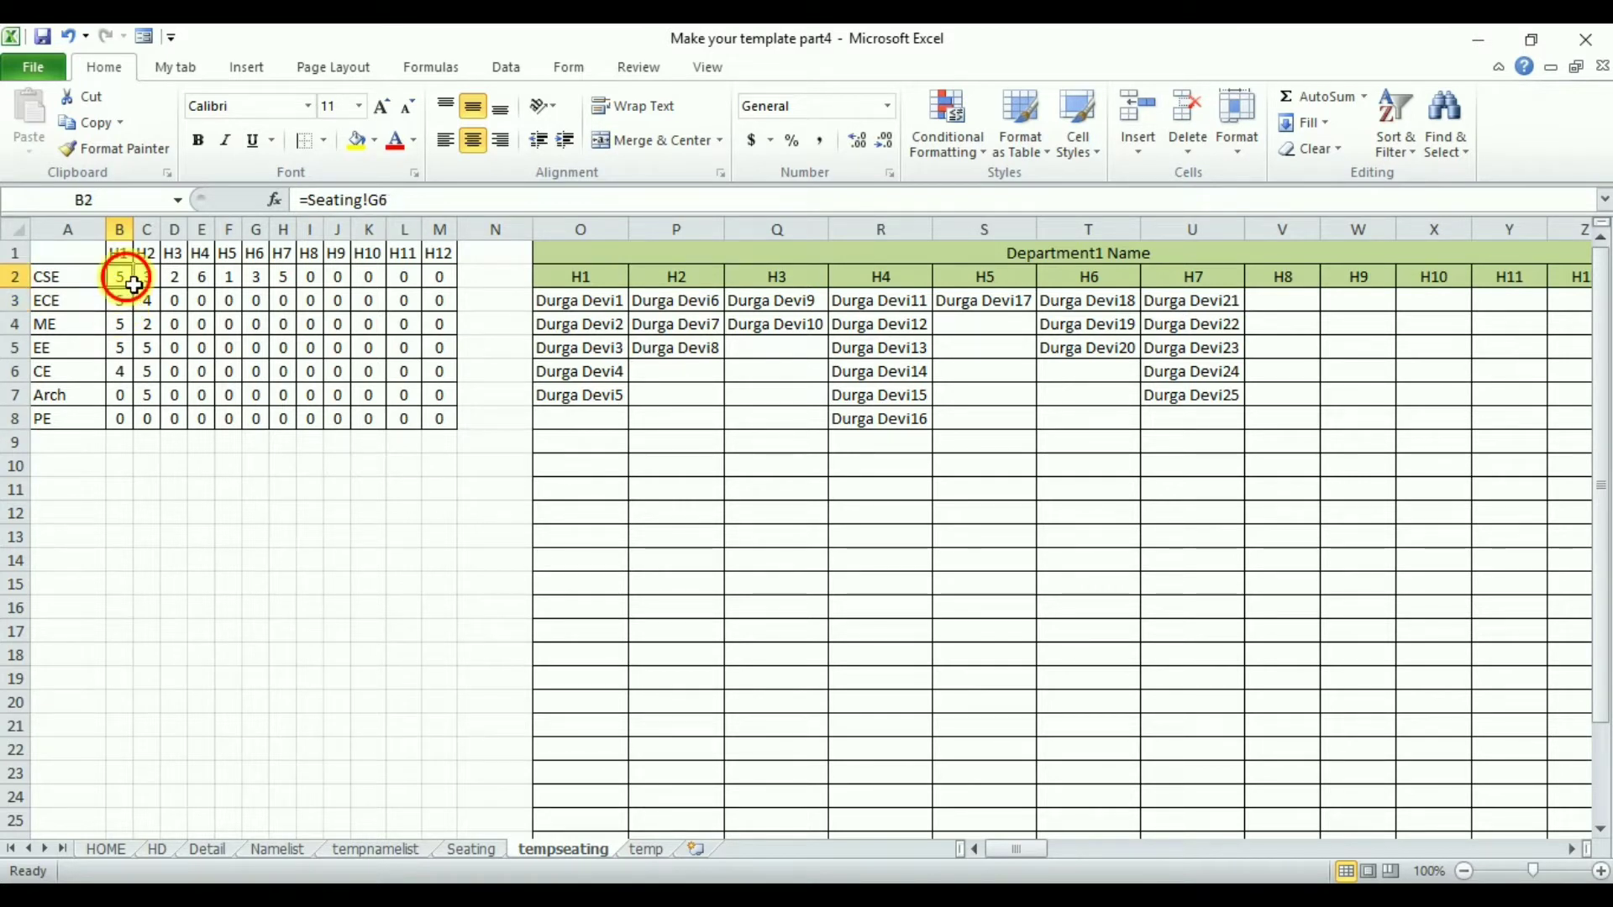
{"action": "left_click", "coordinate": [130, 306]}
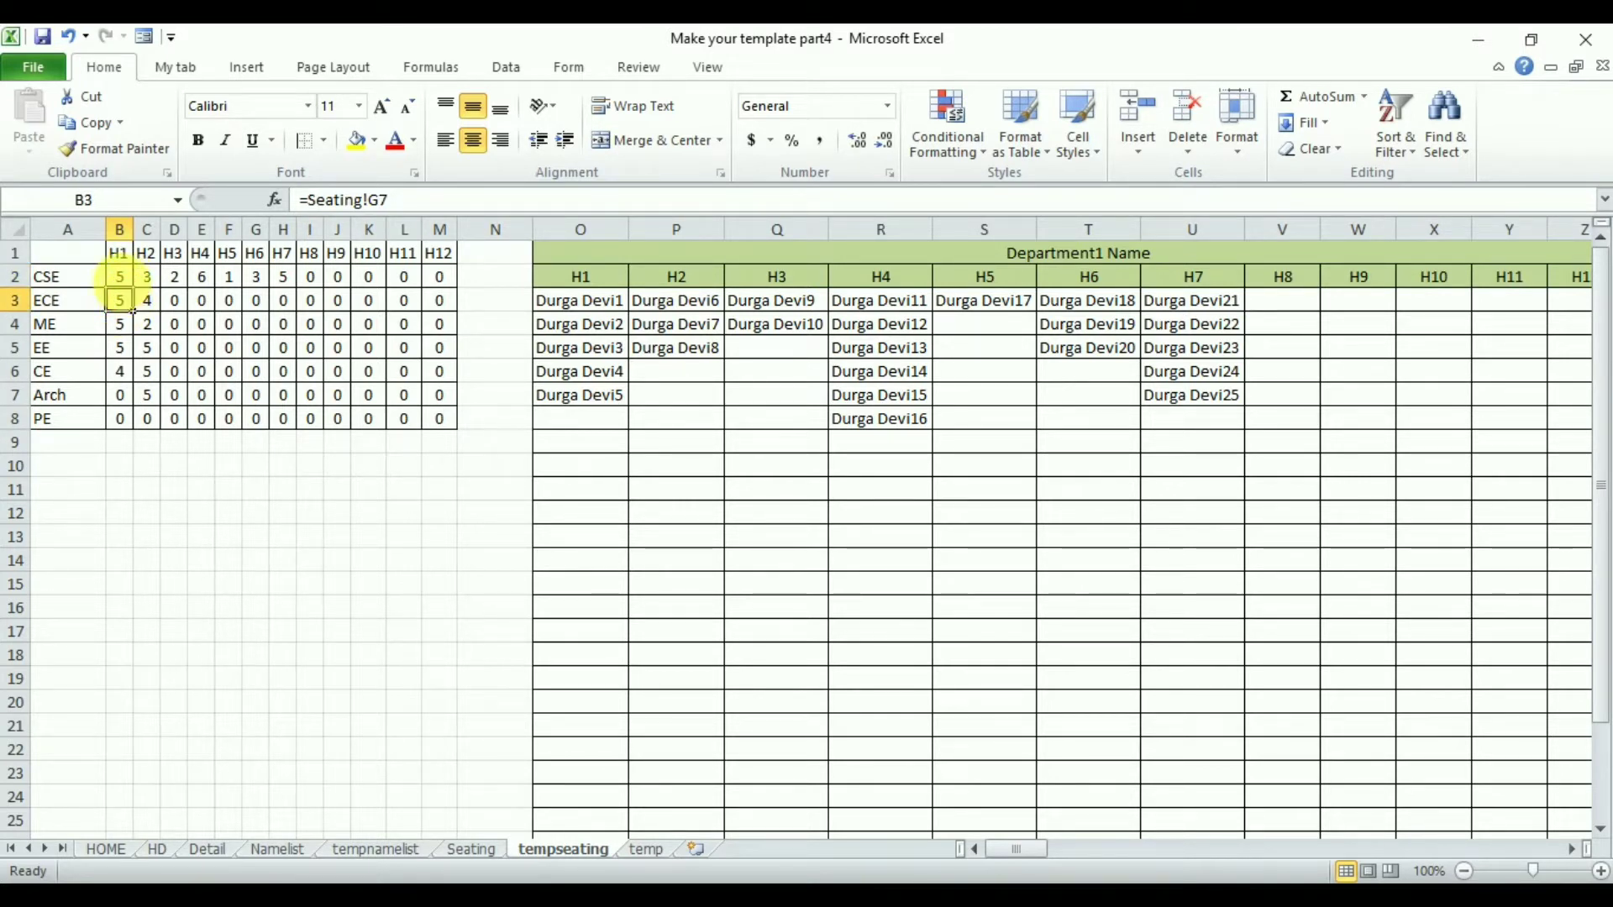
{"action": "left_click", "coordinate": [545, 304]}
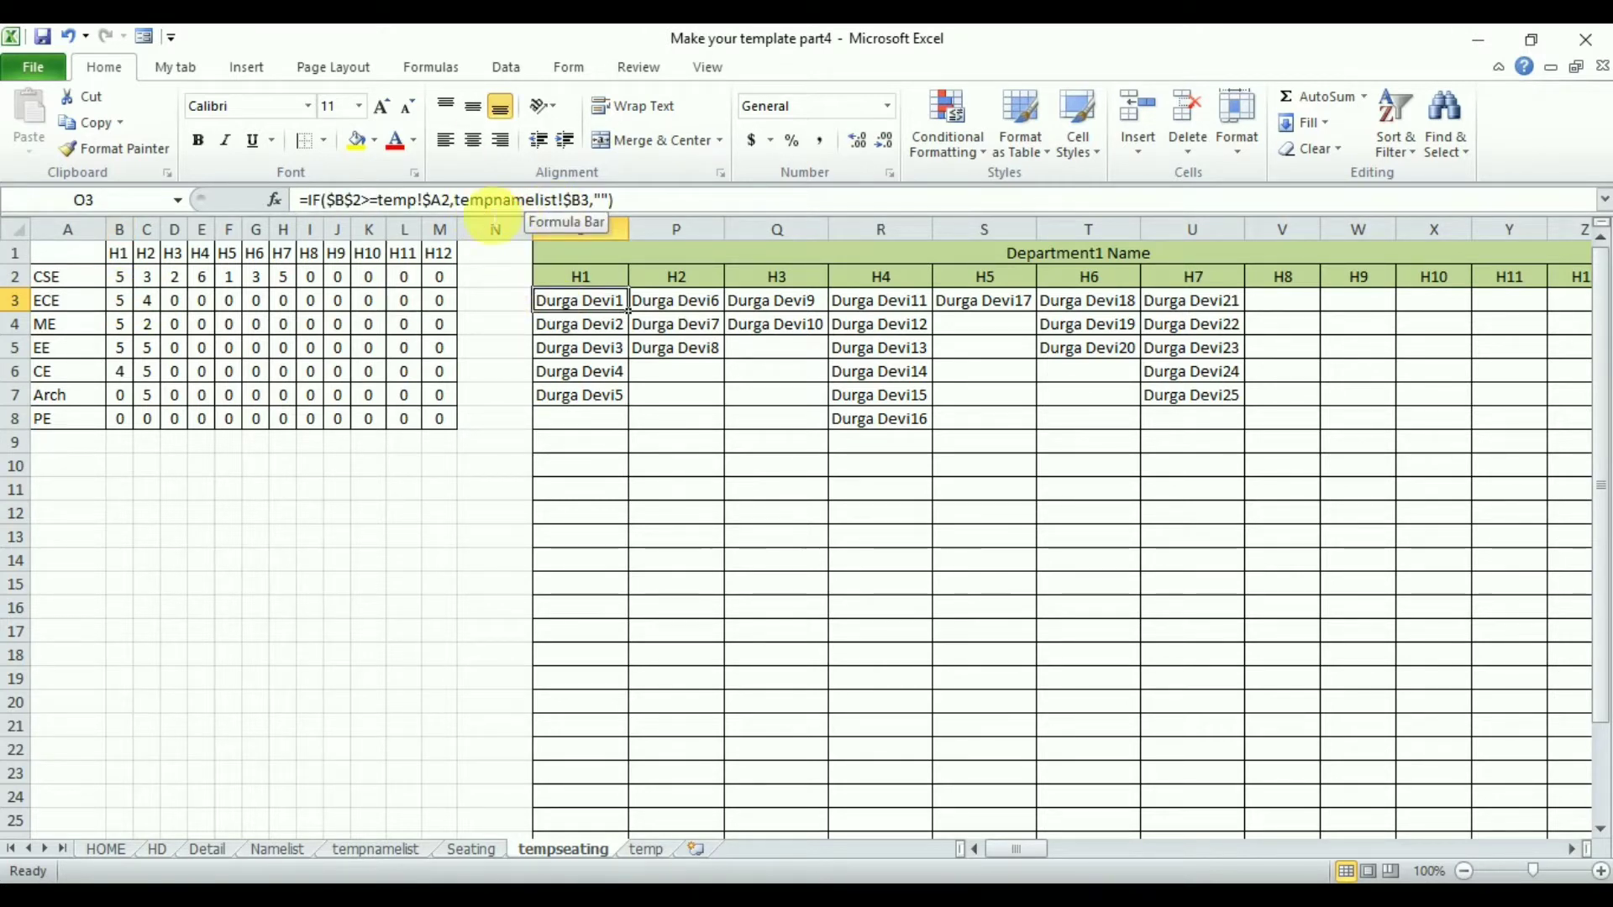
{"action": "left_click", "coordinate": [380, 849]}
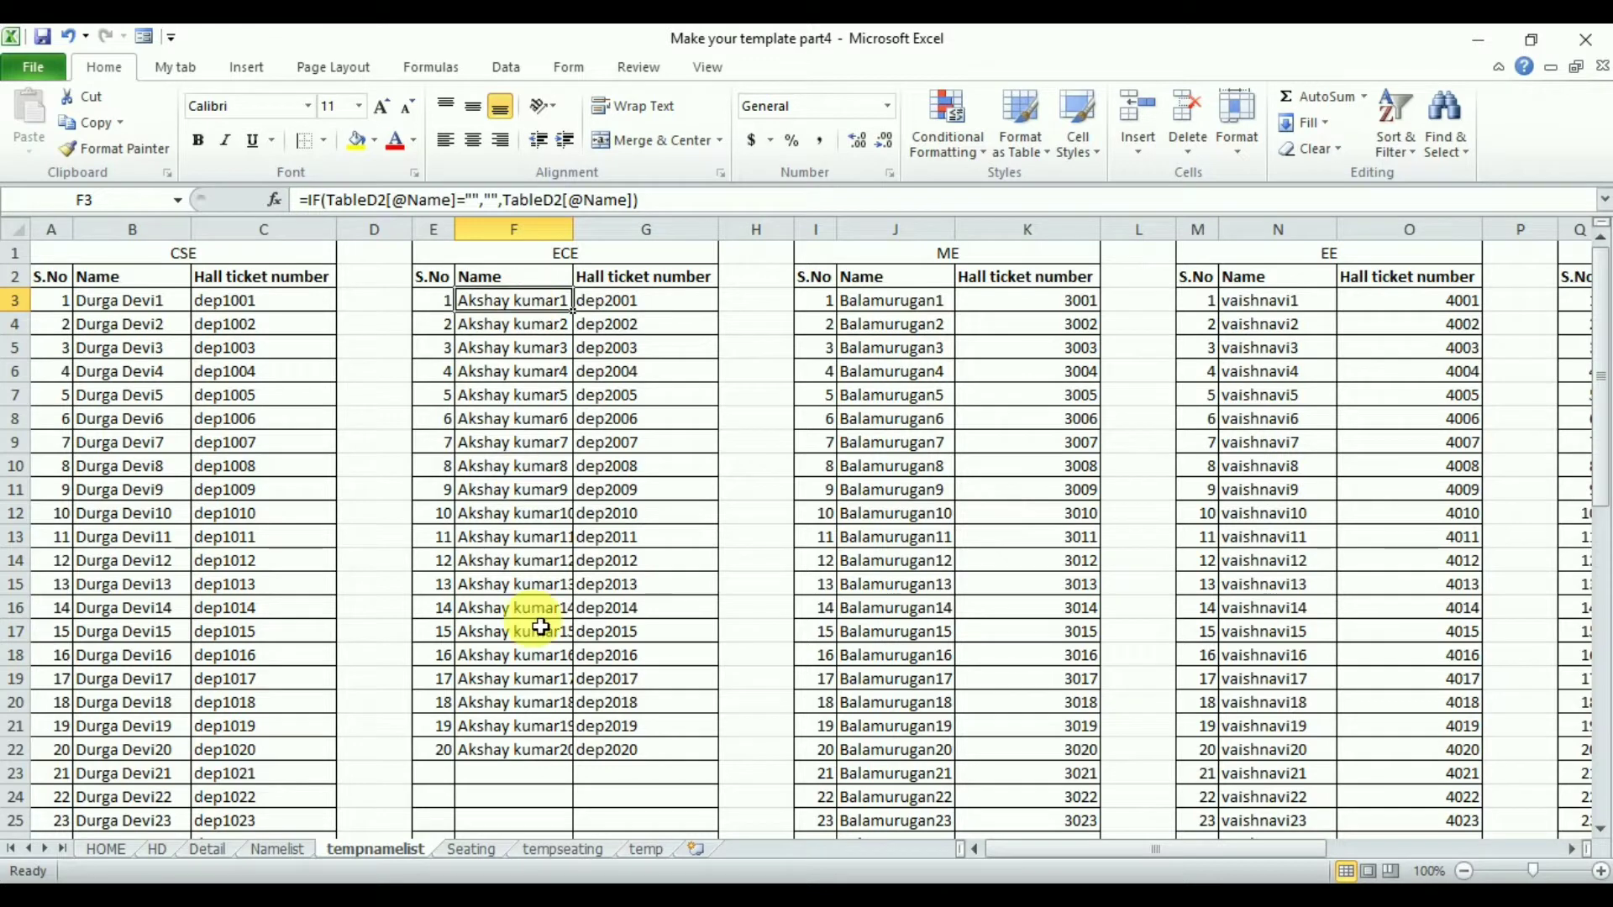
{"action": "left_click", "coordinate": [658, 852]}
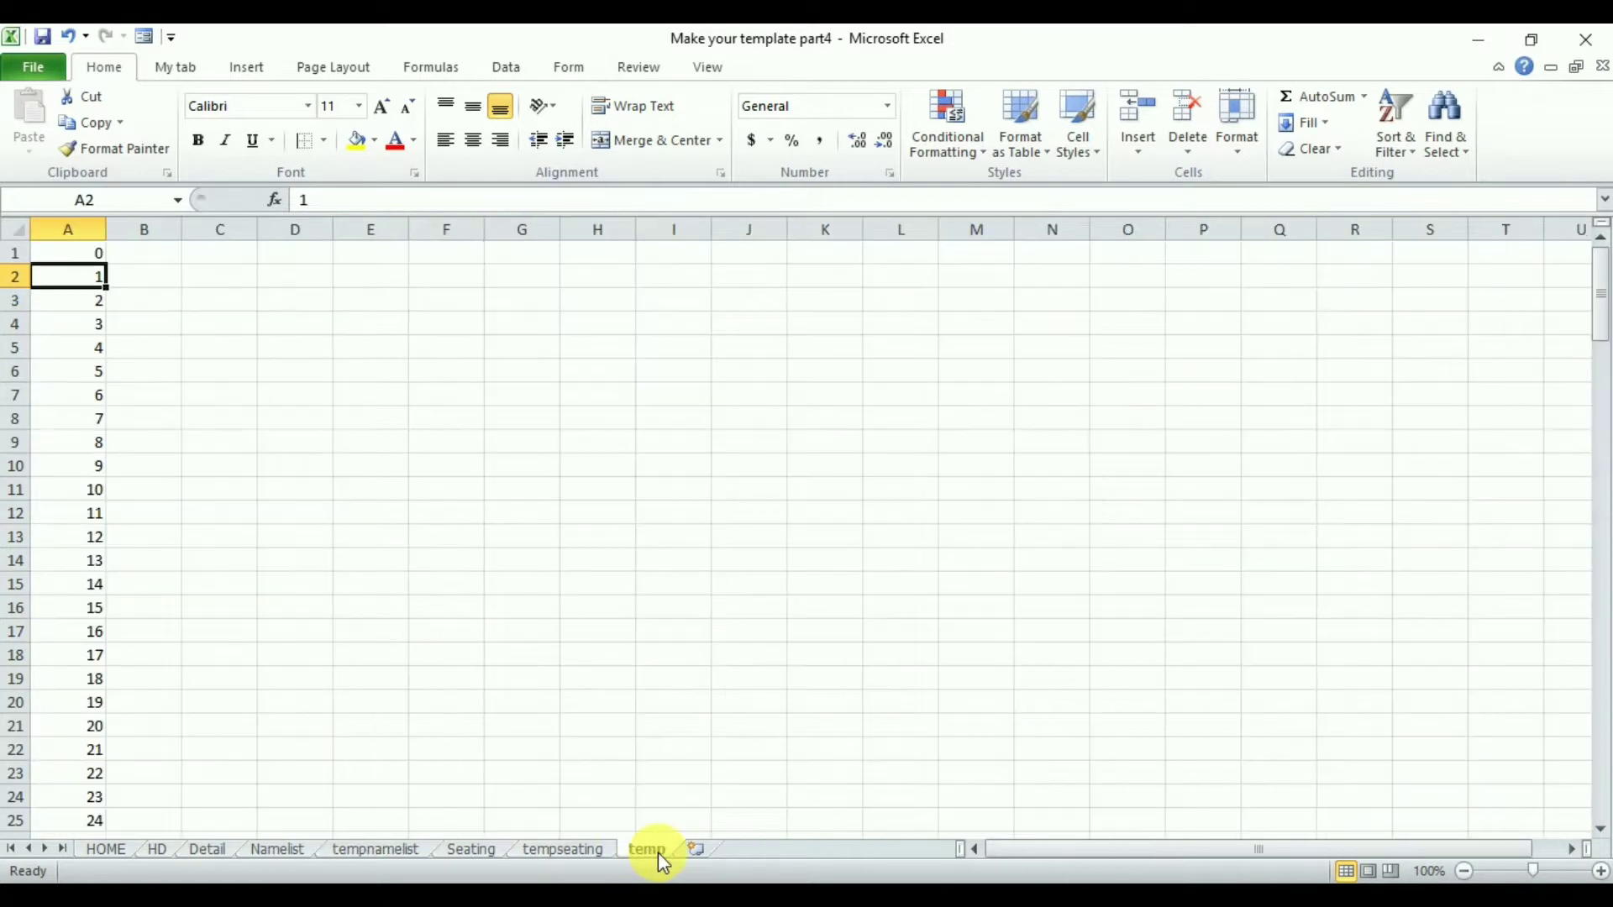
{"action": "left_click", "coordinate": [561, 851]}
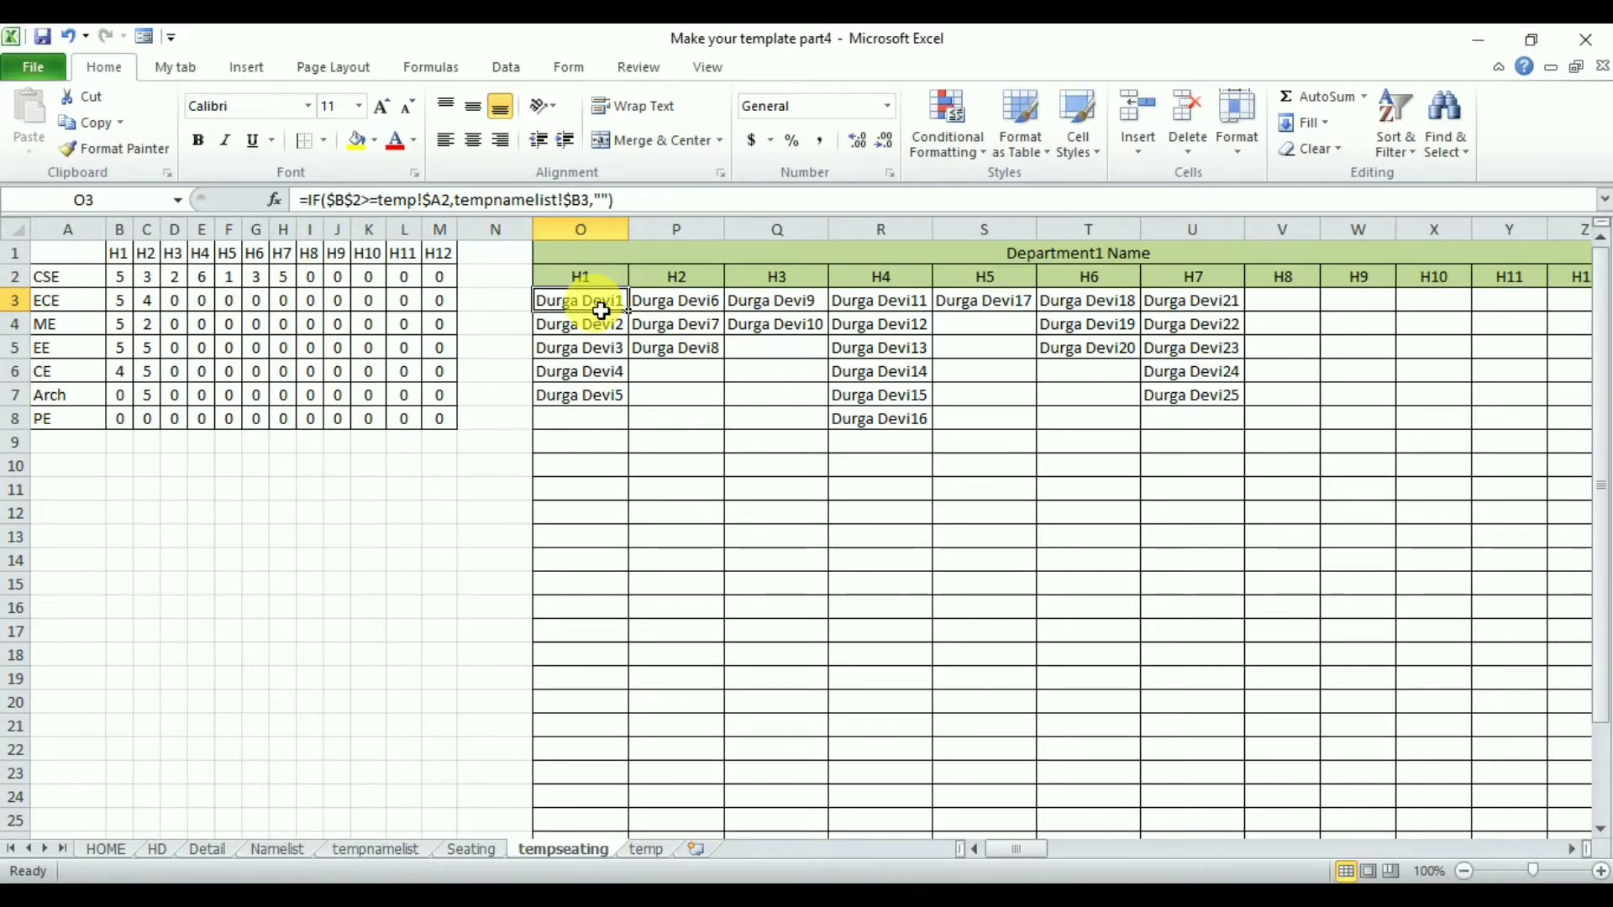
- Copy the Department1 seating block from O3 across to column Z and down the grid
{"action": "key", "text": "ctrl+shift+Right"}
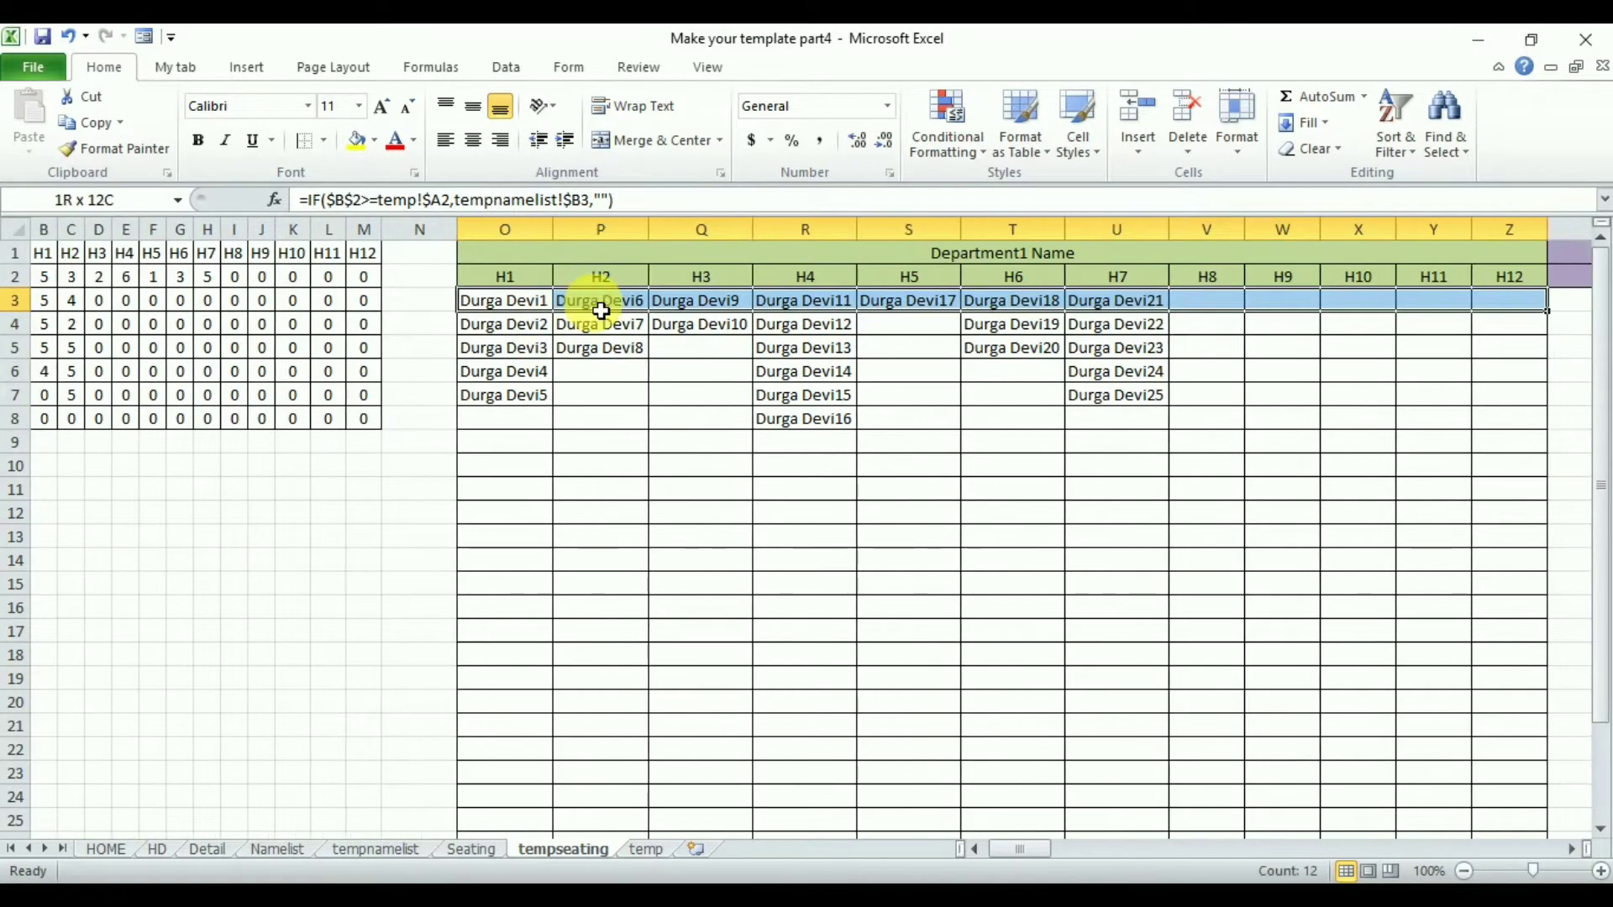
{"action": "key", "text": "ctrl+shift+Down"}
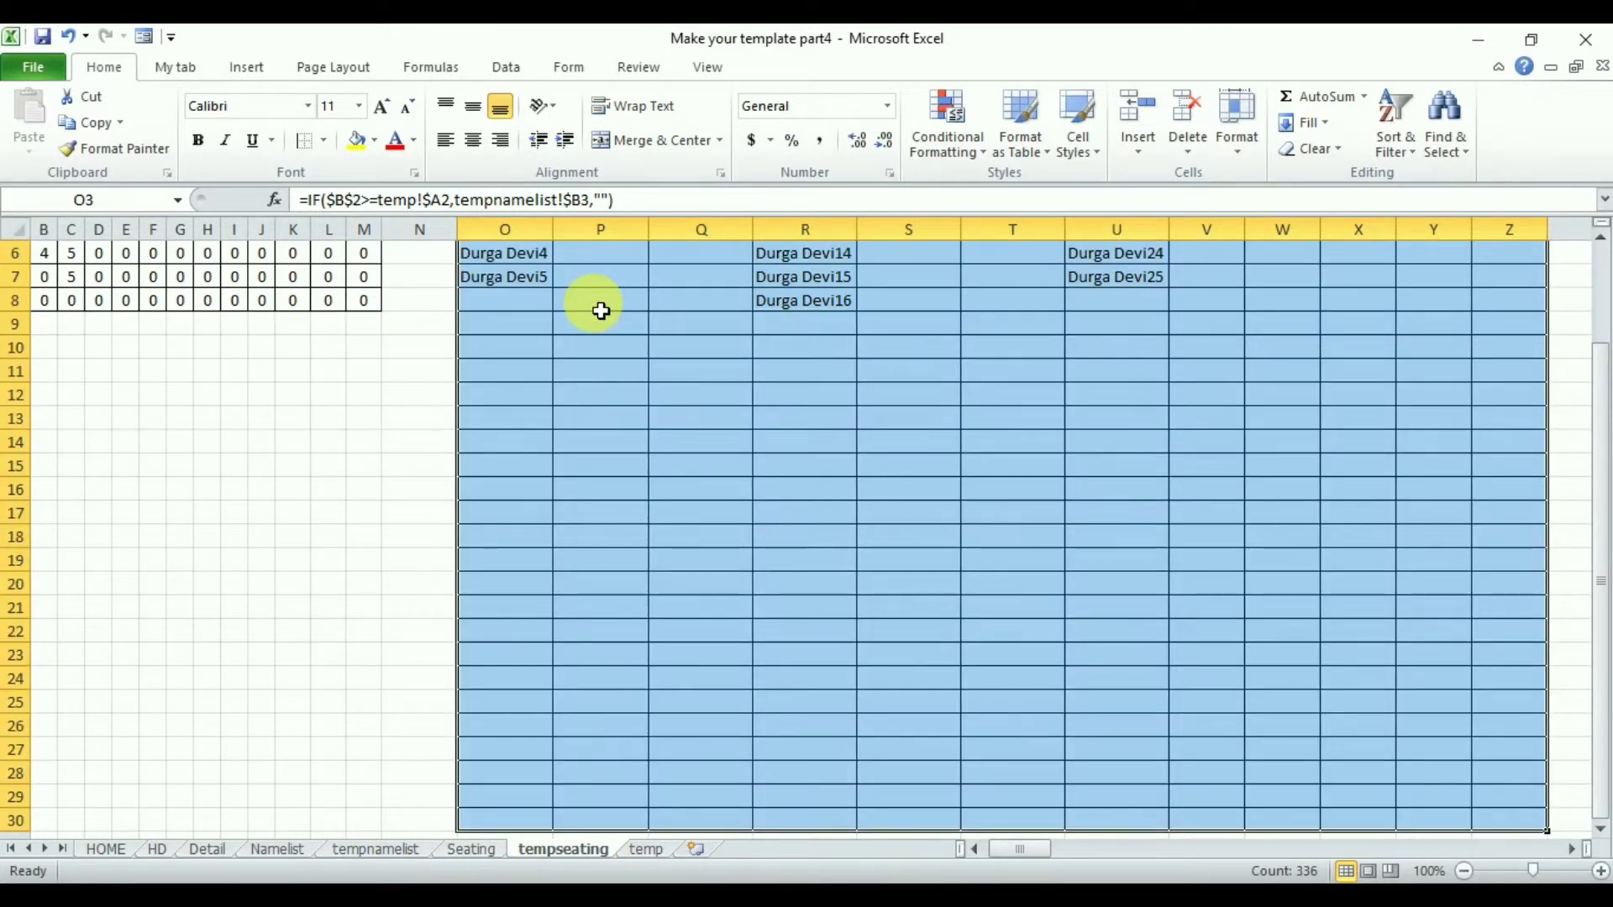
{"action": "left_click", "coordinate": [105, 127]}
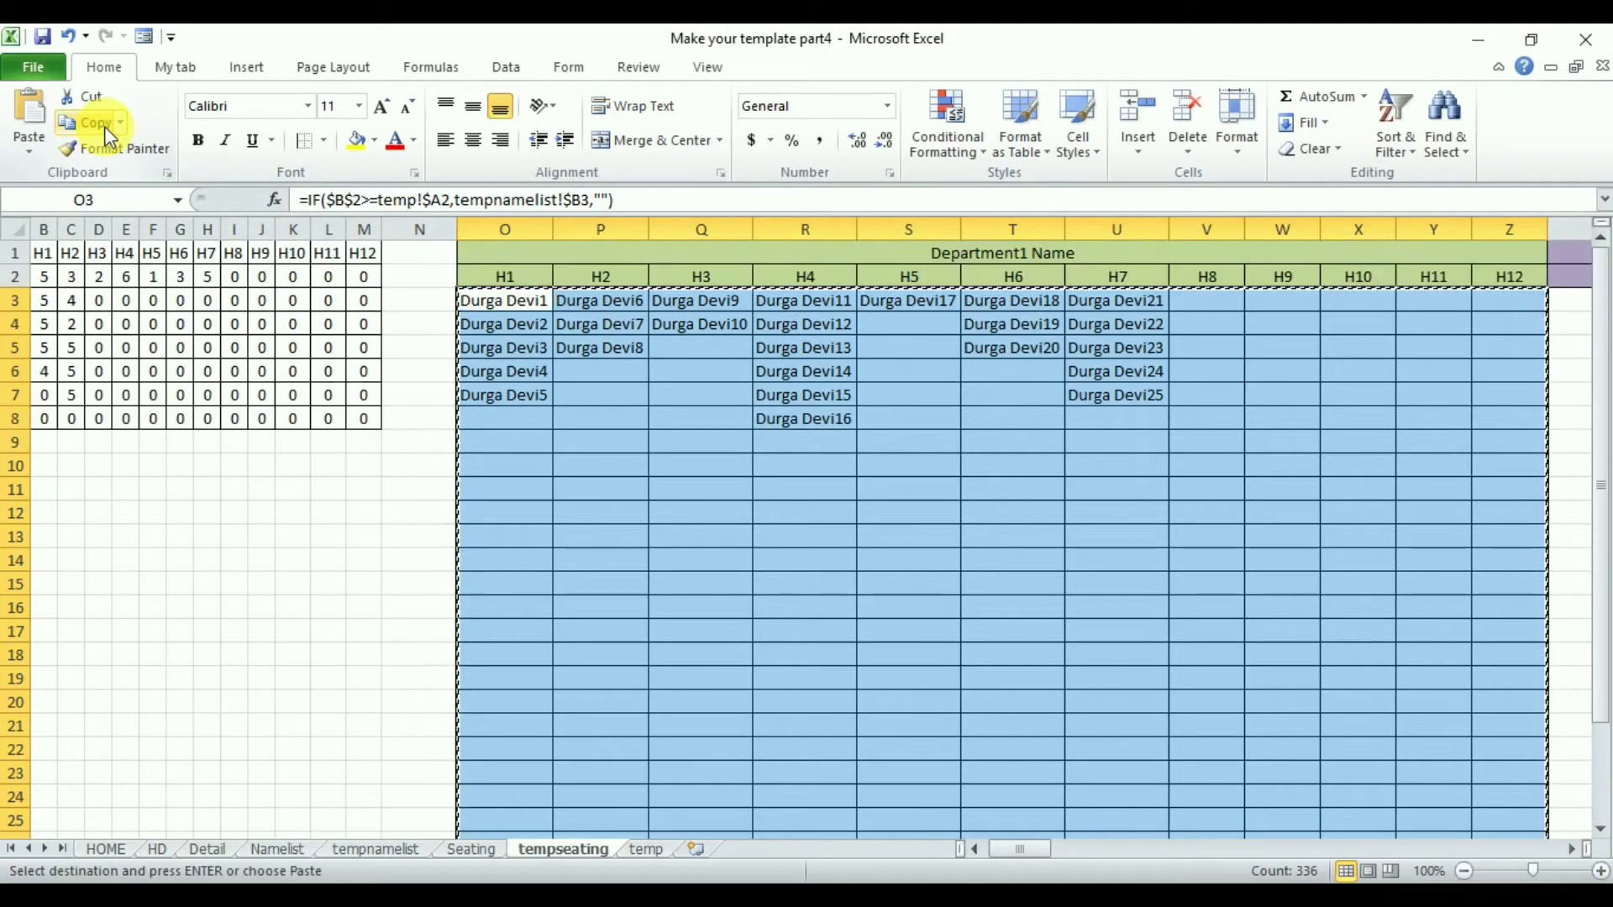
- Paste the copied block into AA3 under the Department2 heading
{"action": "key", "text": "Right"}
{"action": "key", "text": "Right"}
{"action": "key", "text": "Right"}
{"action": "key", "text": "Right"}
{"action": "key", "text": "Right"}
{"action": "key", "text": "Right"}
{"action": "key", "text": "Right"}
{"action": "key", "text": "Right"}
{"action": "key", "text": "Right"}
{"action": "key", "text": "Right"}
{"action": "key", "text": "Right"}
{"action": "key", "text": "Right"}
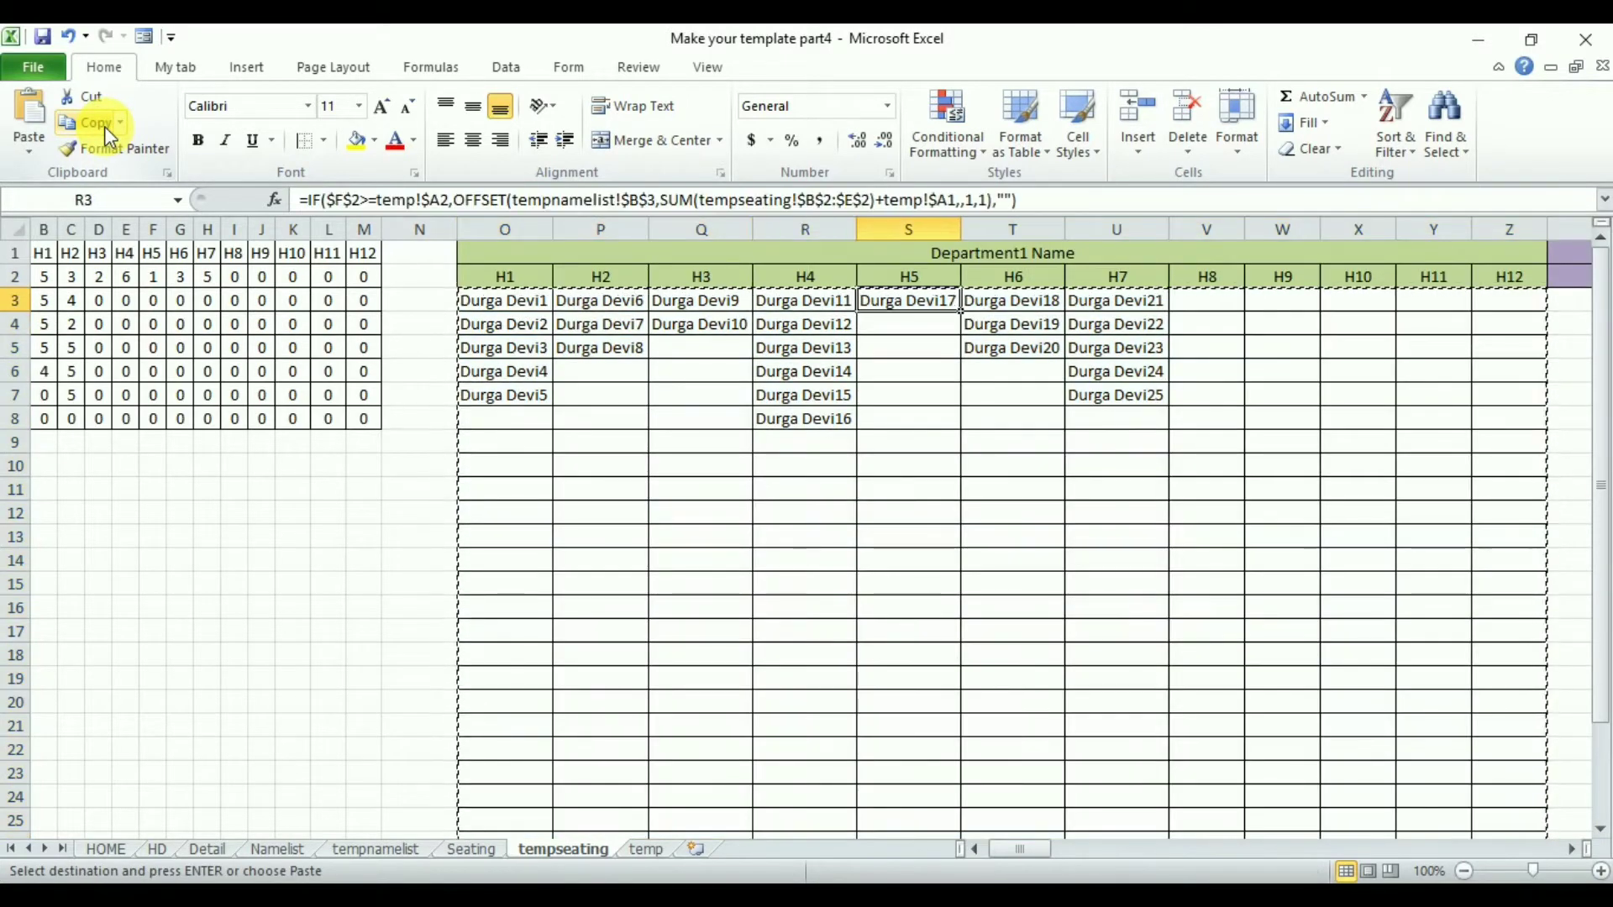
{"action": "left_click", "coordinate": [25, 110]}
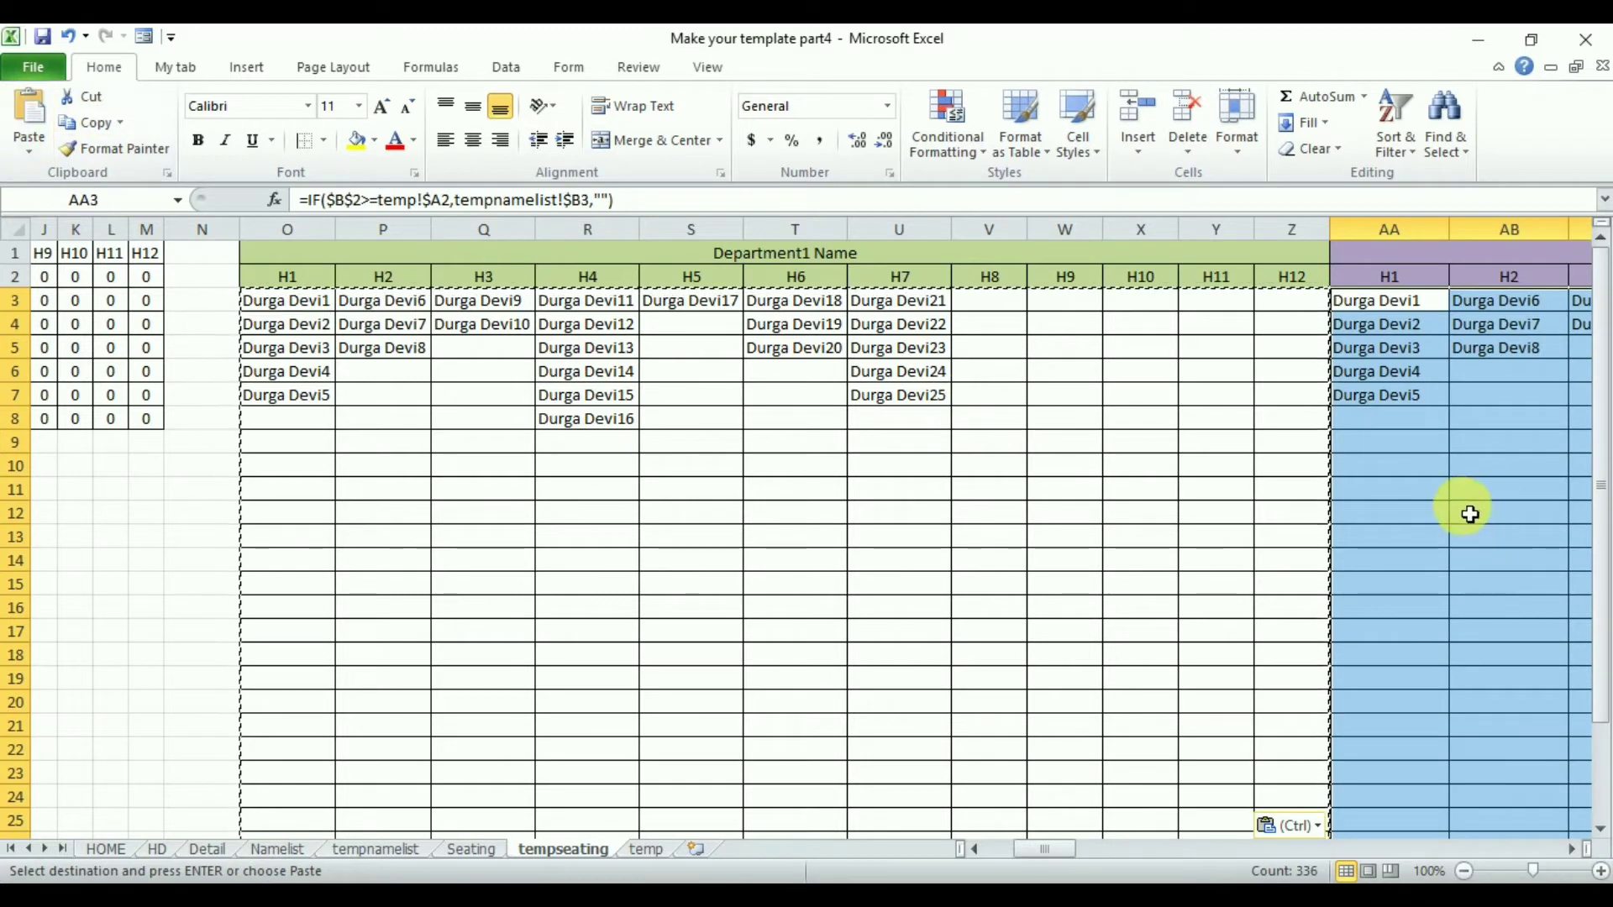
- Replace $2 with $3 throughout the pasted Department2 block's formulas
{"action": "left_click", "coordinate": [1573, 849]}
{"action": "left_click", "coordinate": [1574, 850]}
{"action": "left_click", "coordinate": [1575, 850]}
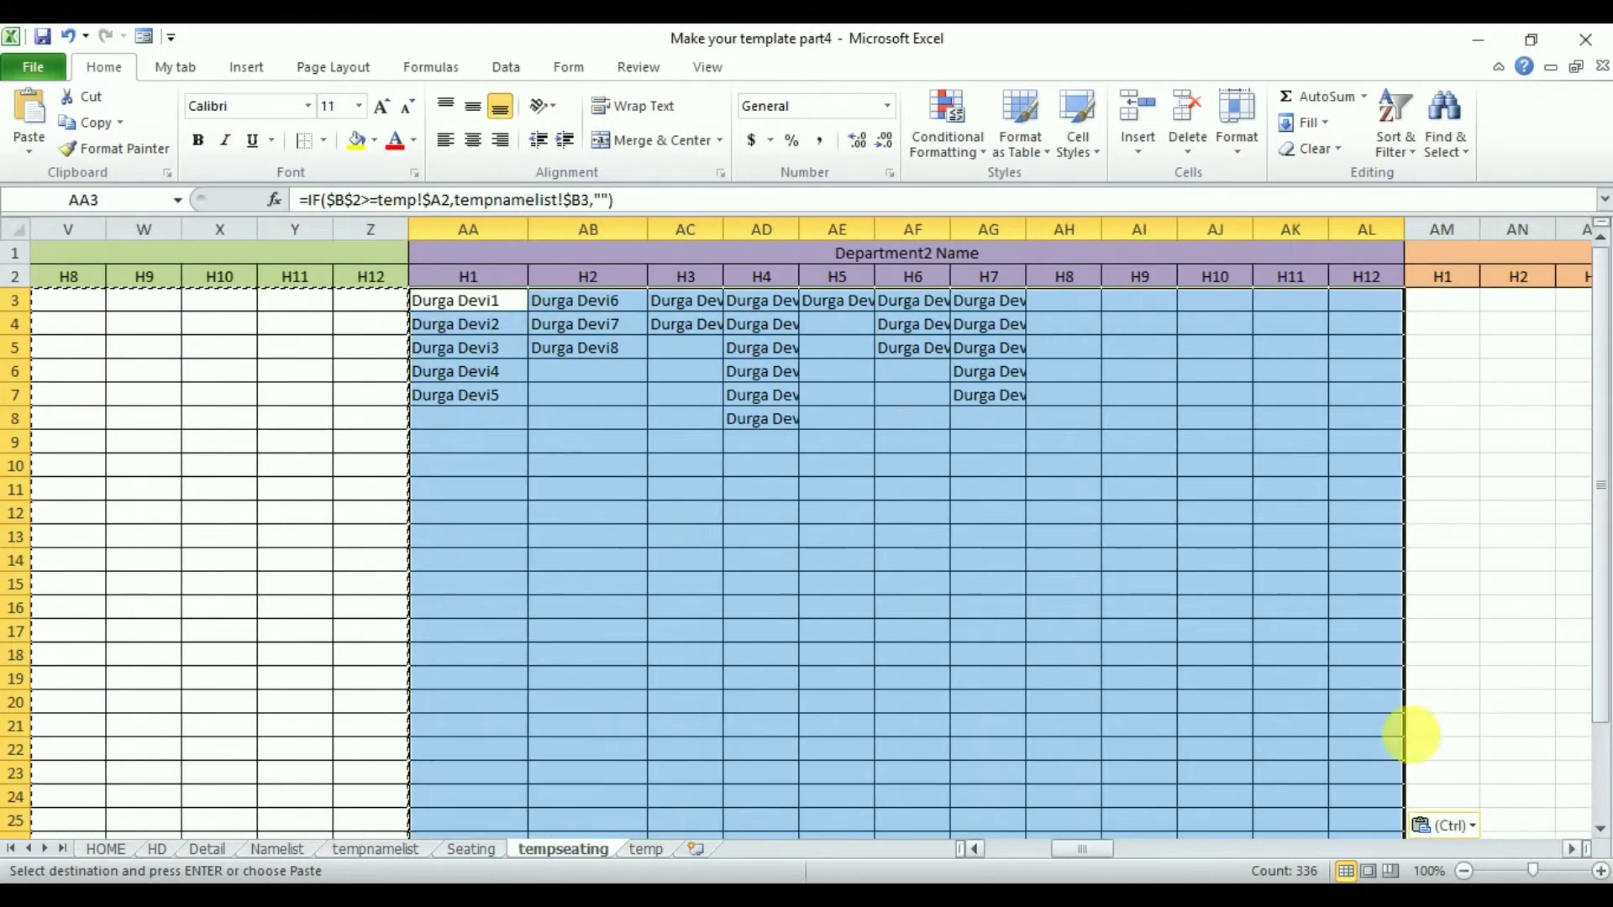
{"action": "key", "text": "ctrl+h"}
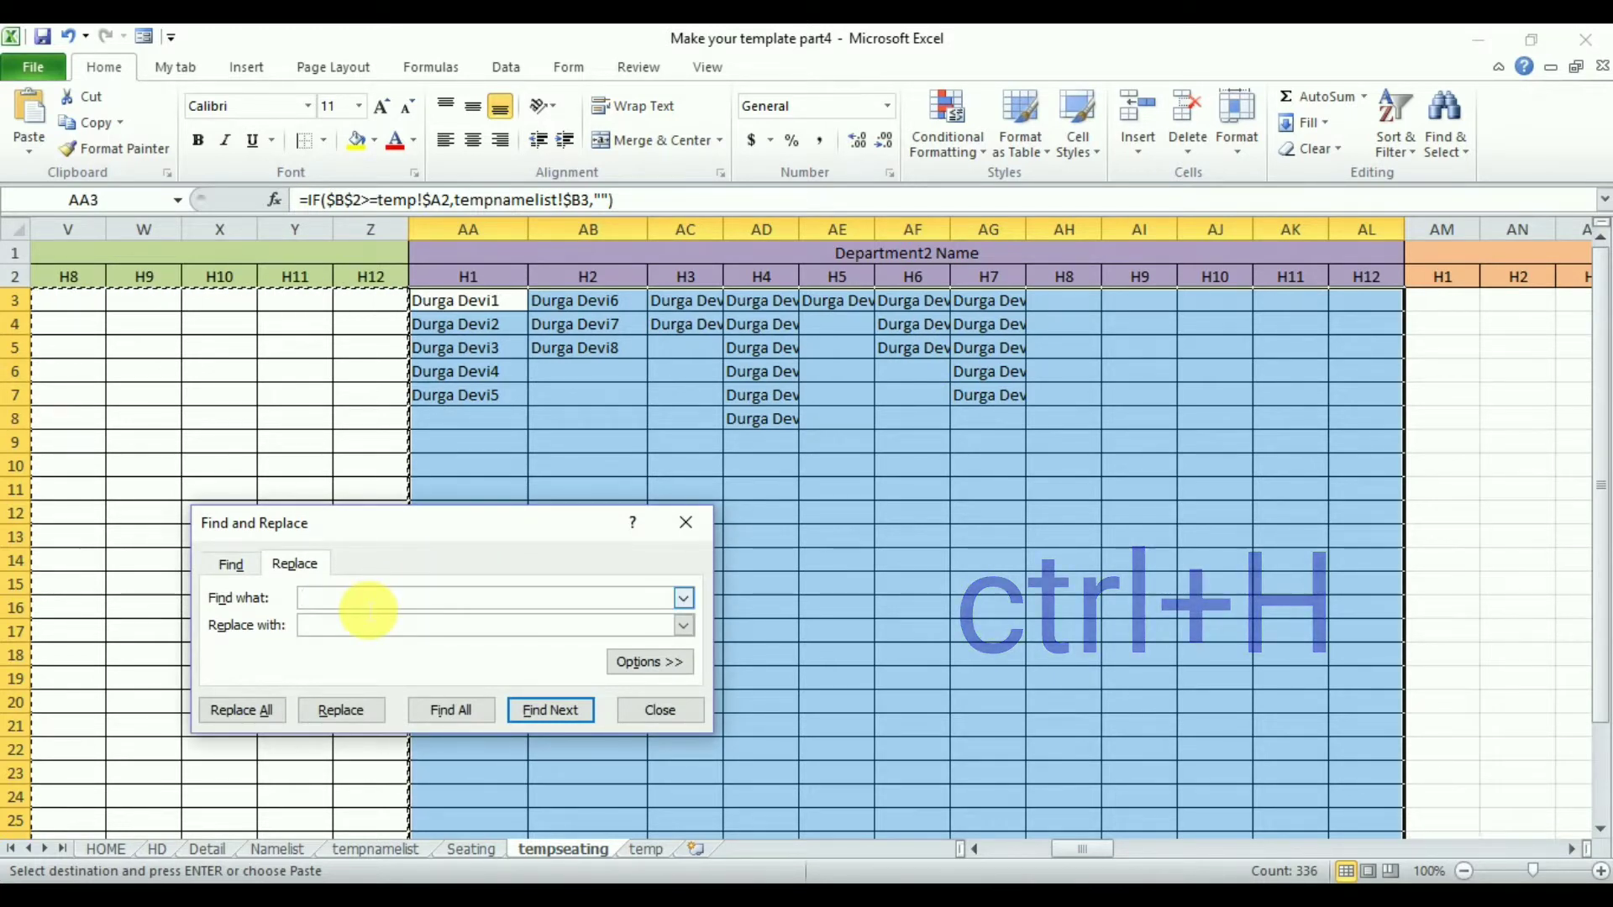
{"action": "type", "text": "$2"}
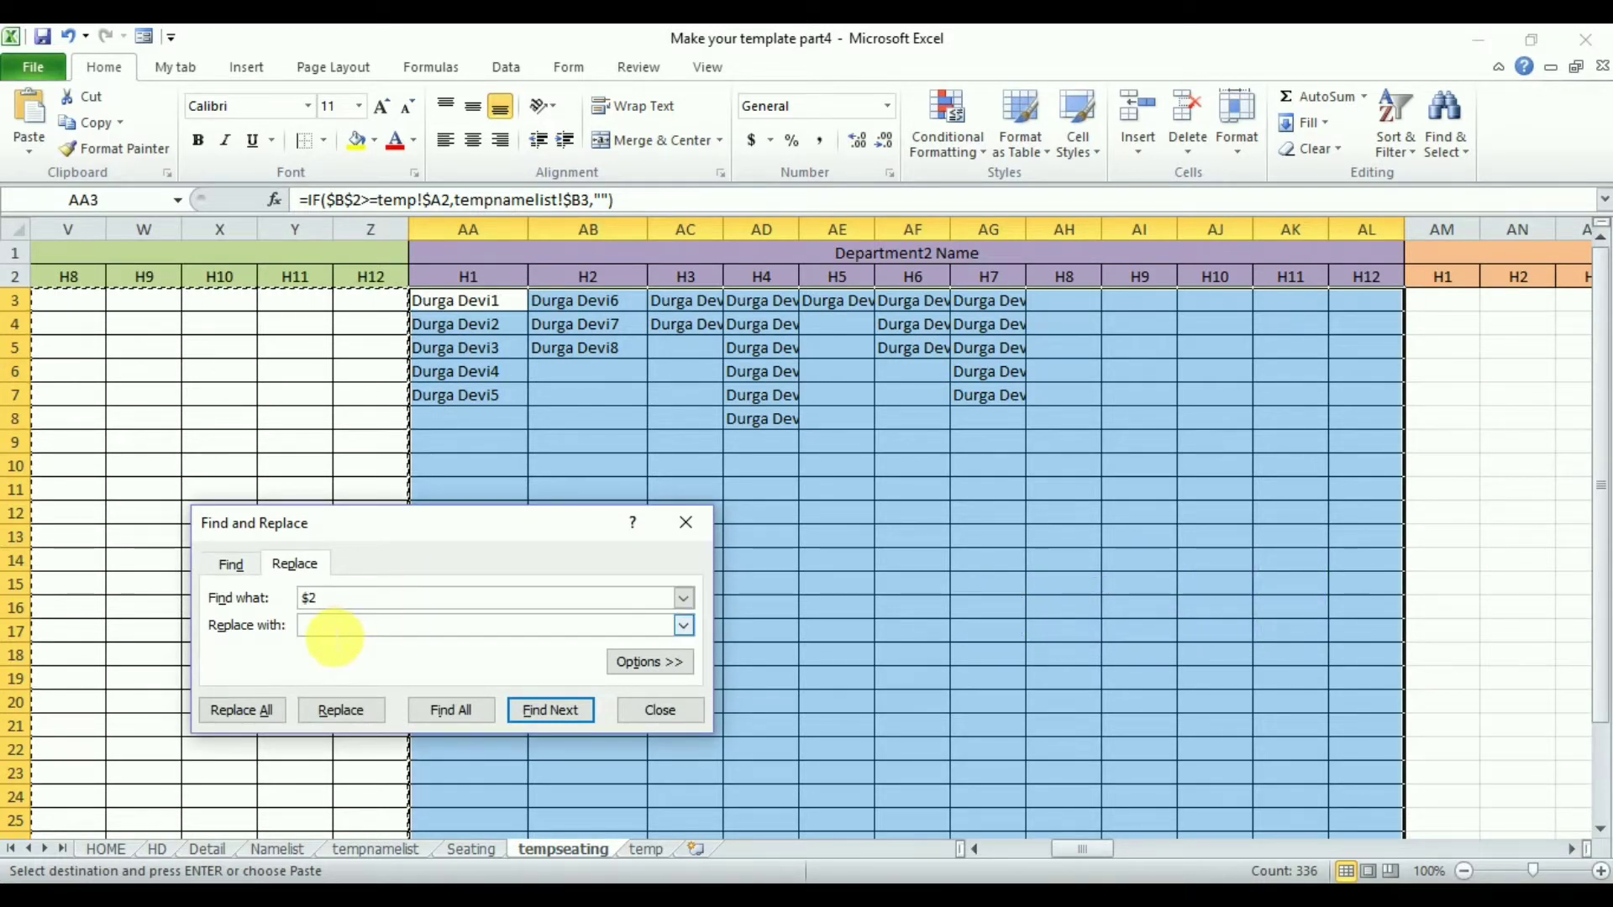
{"action": "left_click", "coordinate": [334, 636]}
{"action": "type", "text": "$"}
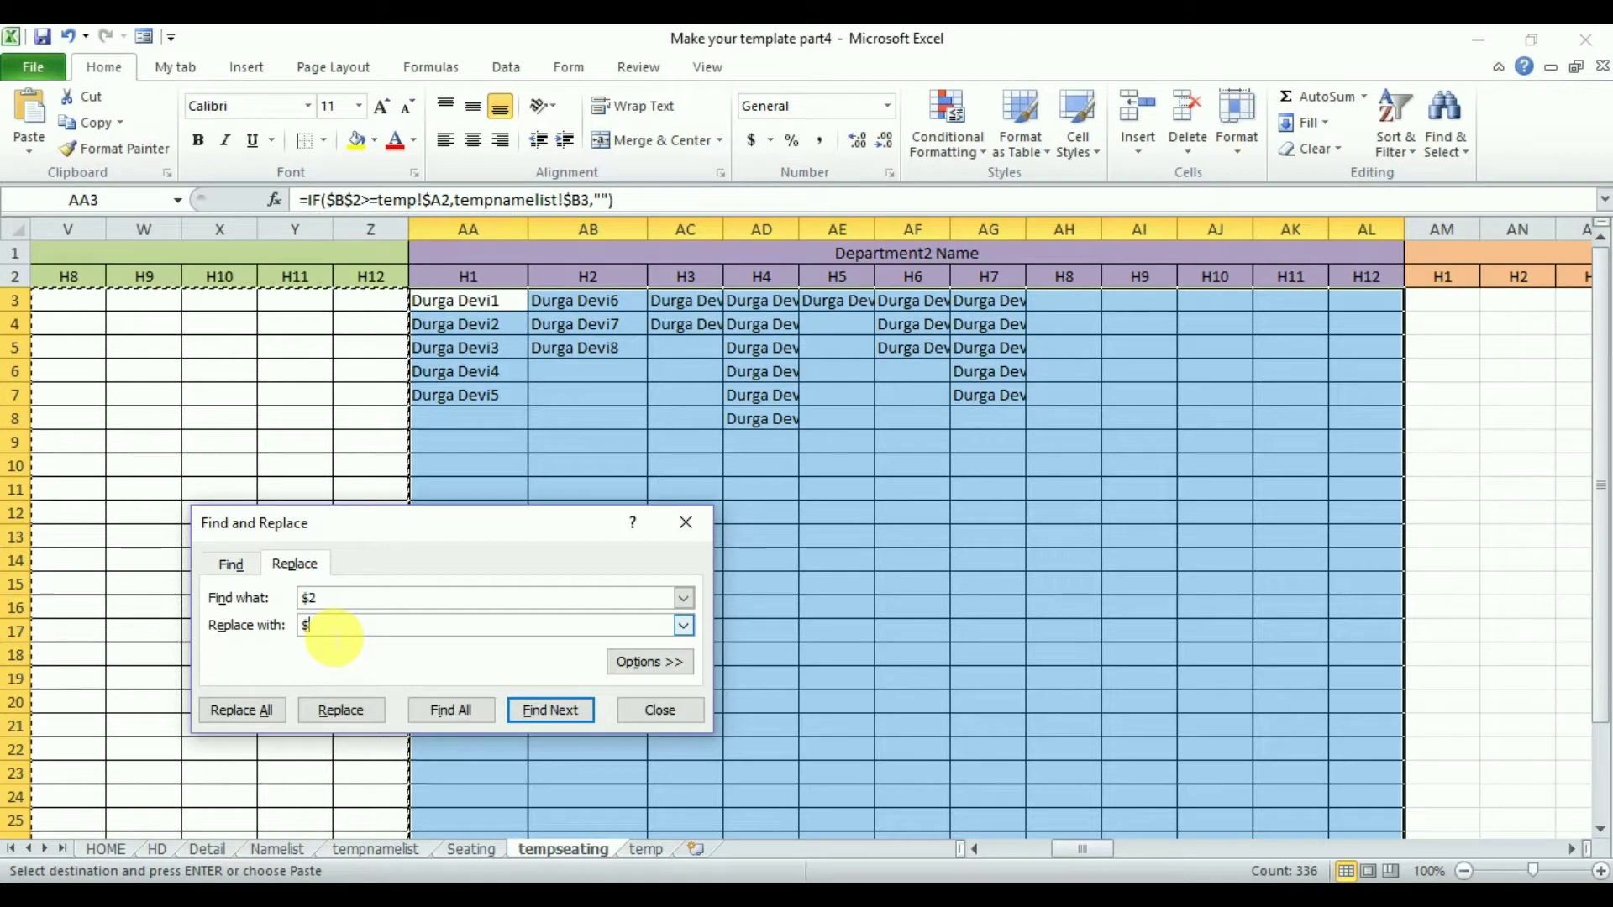
{"action": "type", "text": "3"}
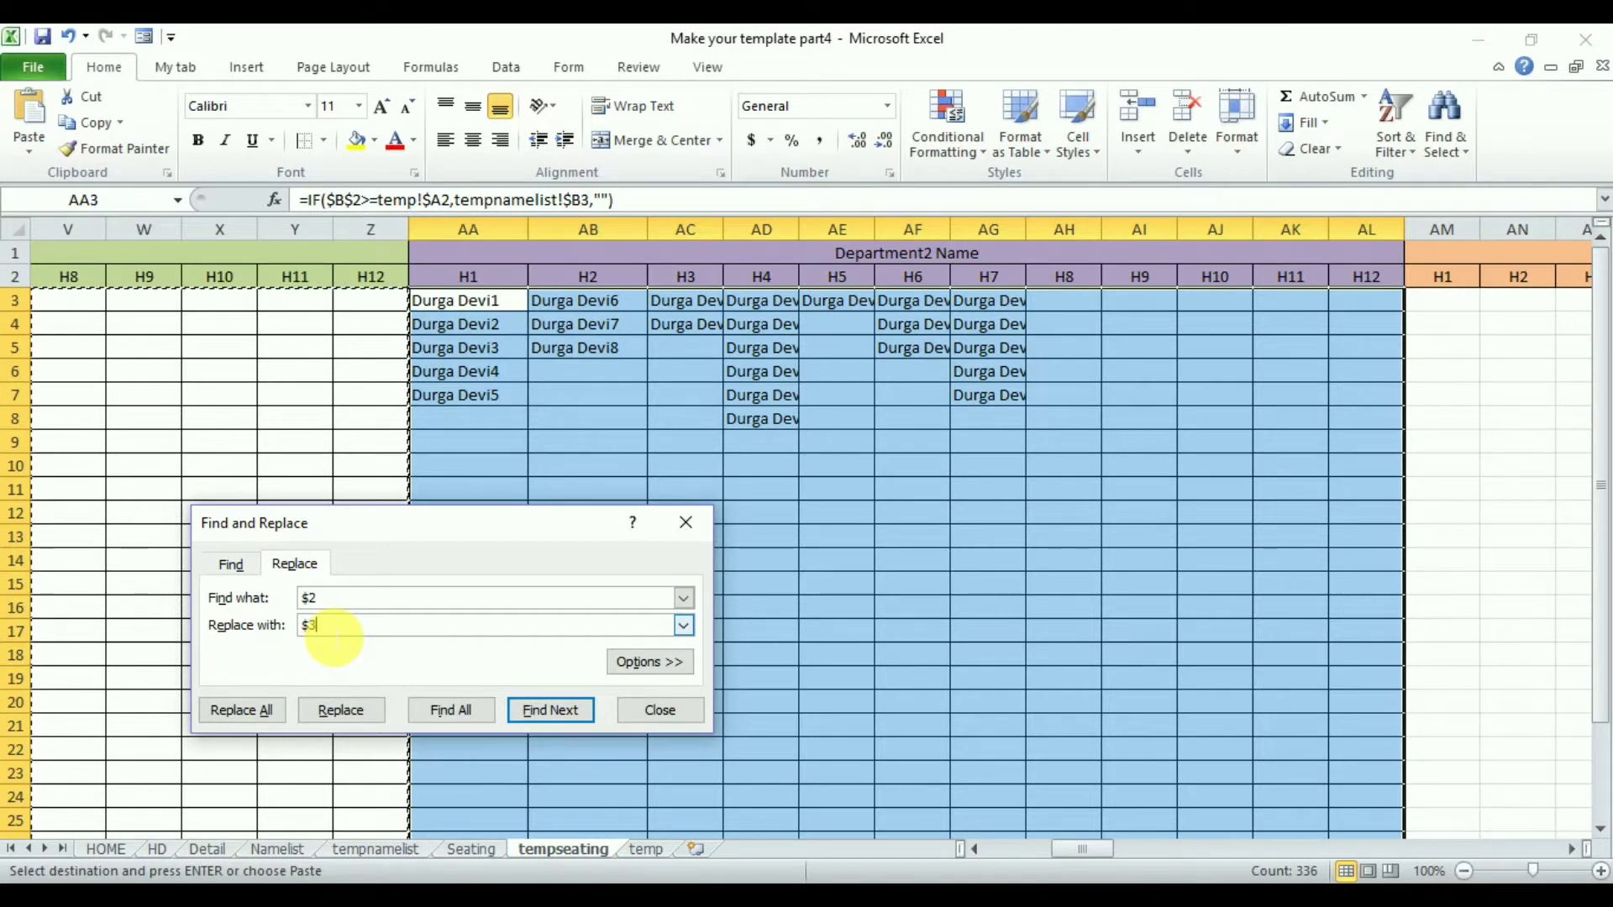
{"action": "left_click", "coordinate": [250, 712]}
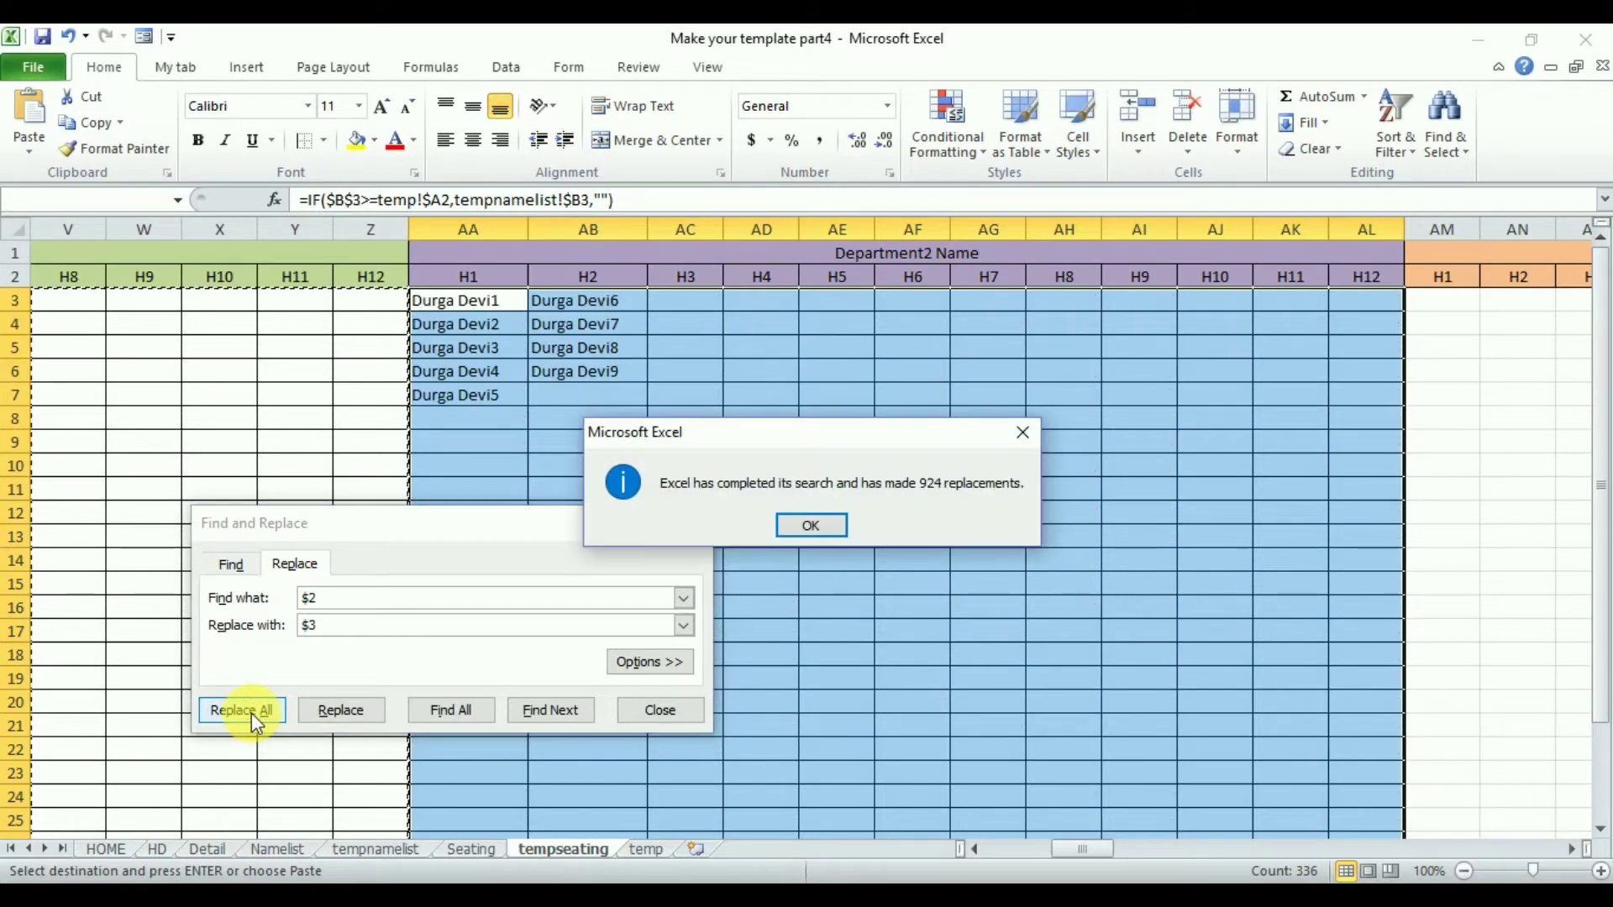
{"action": "left_click", "coordinate": [812, 526]}
{"action": "key", "text": "Escape"}
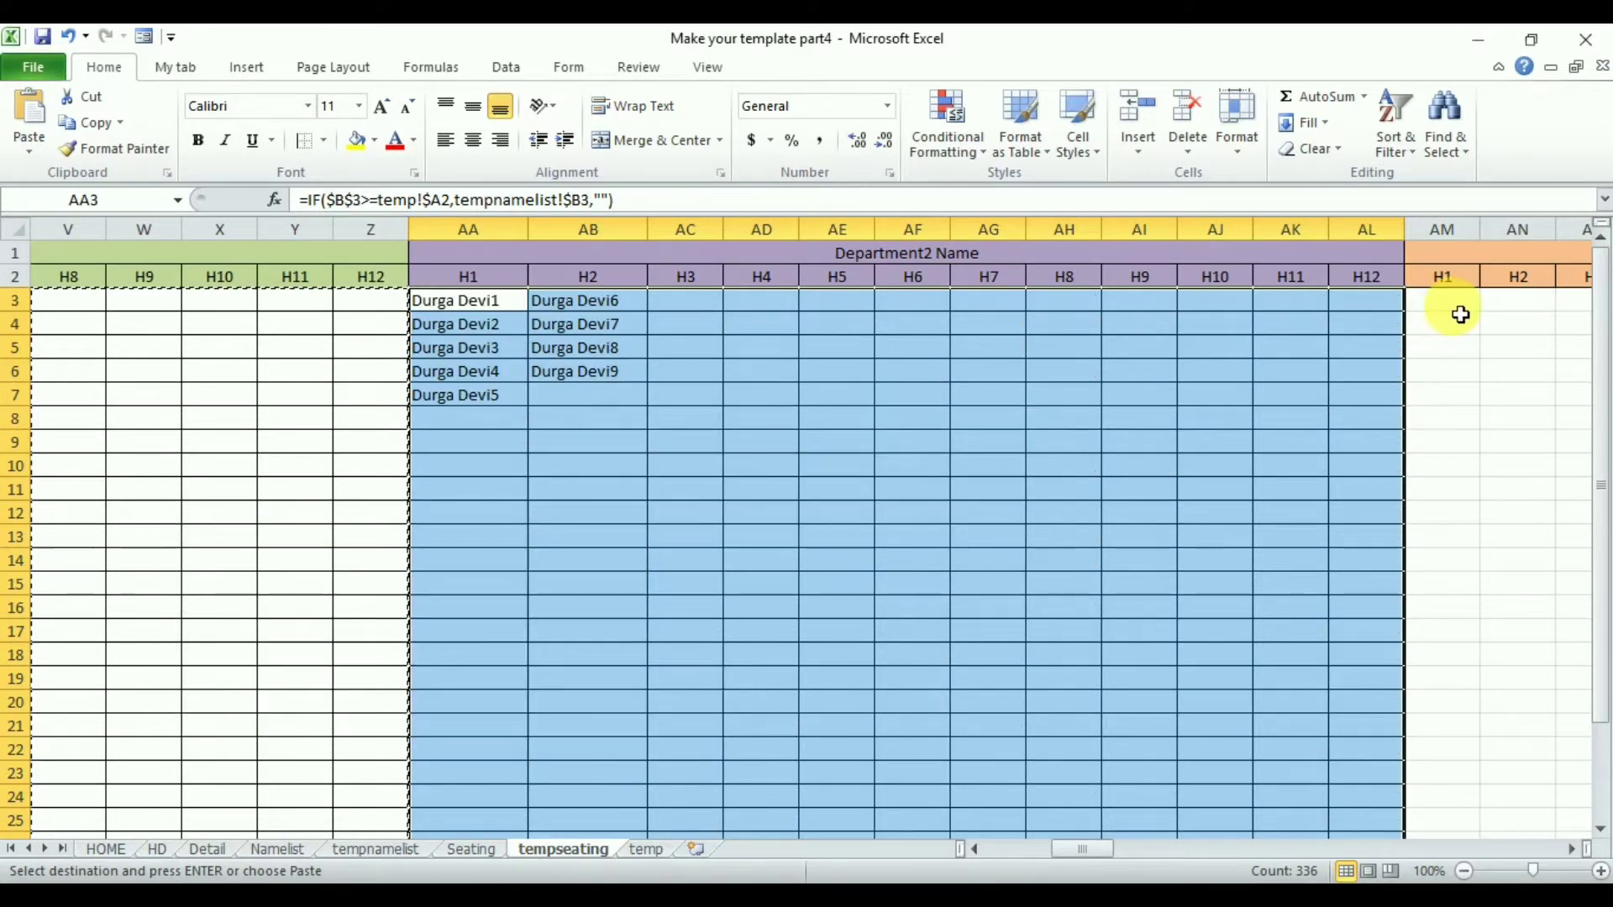
- Paste the block into AM3 for Department3 and replace $2 with $4 in its formulas
{"action": "left_click", "coordinate": [1460, 311]}
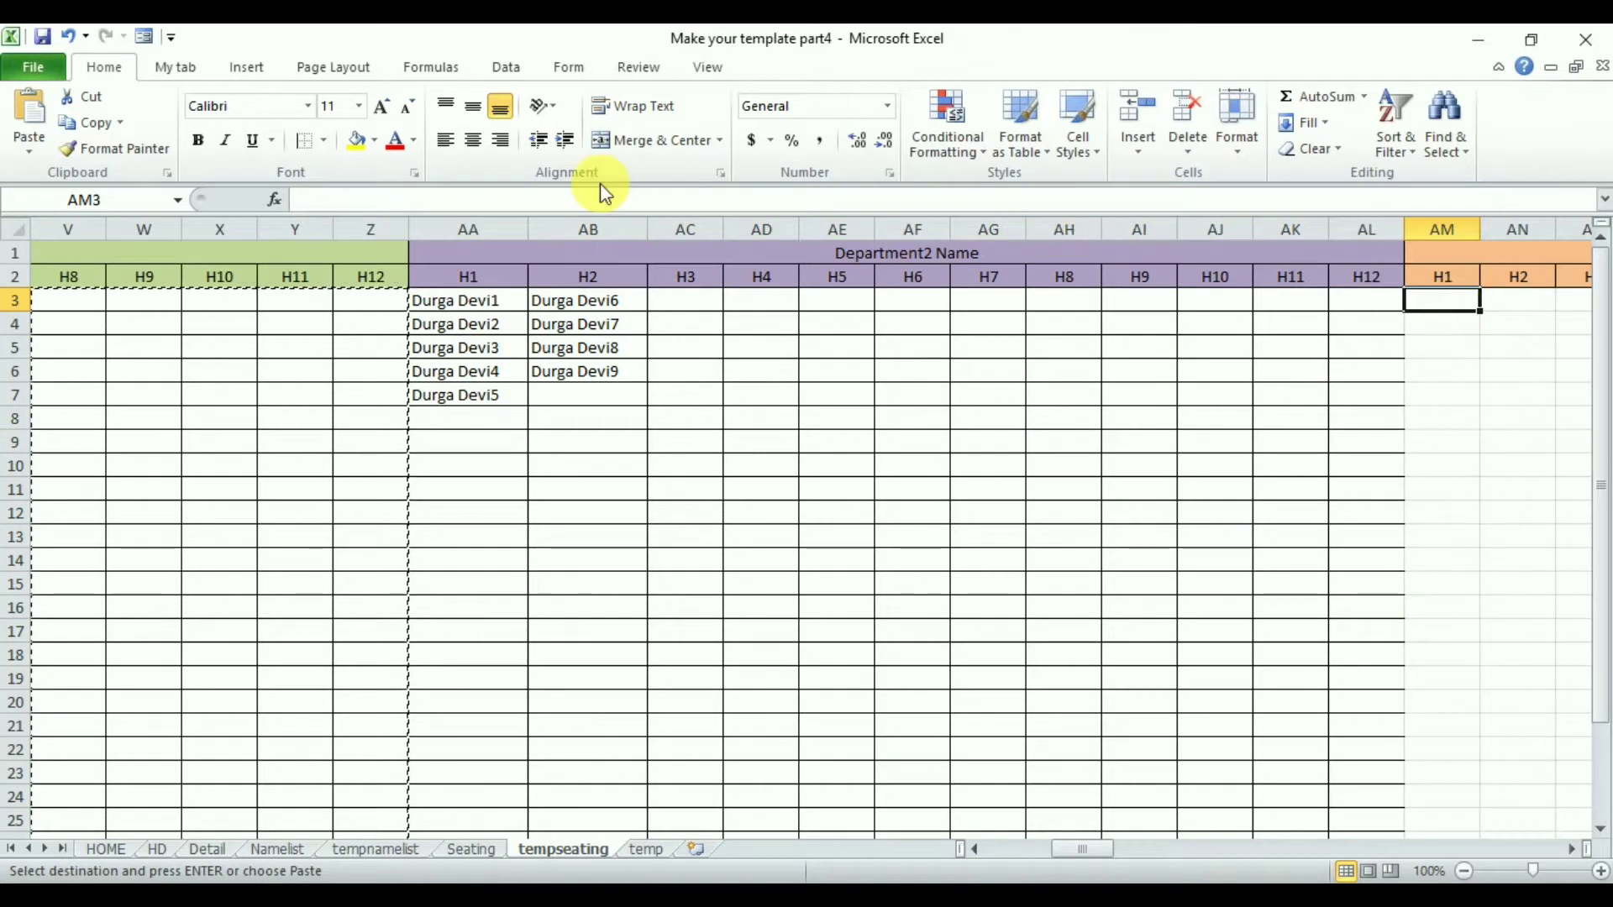
{"action": "left_click", "coordinate": [32, 113]}
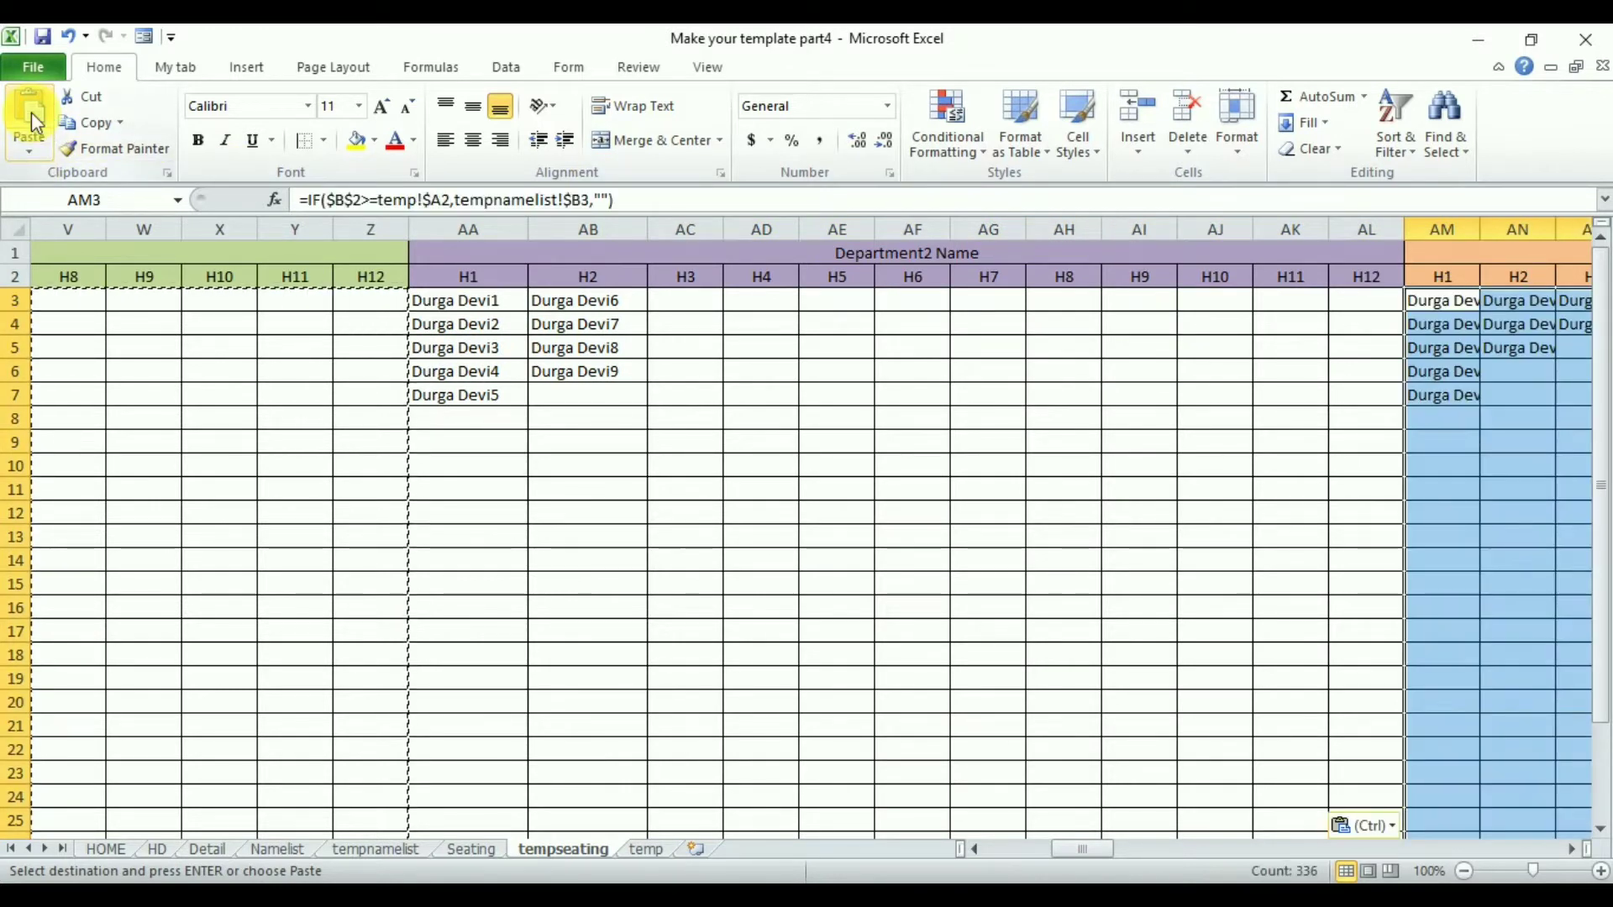
{"action": "key", "text": "ctrl+h"}
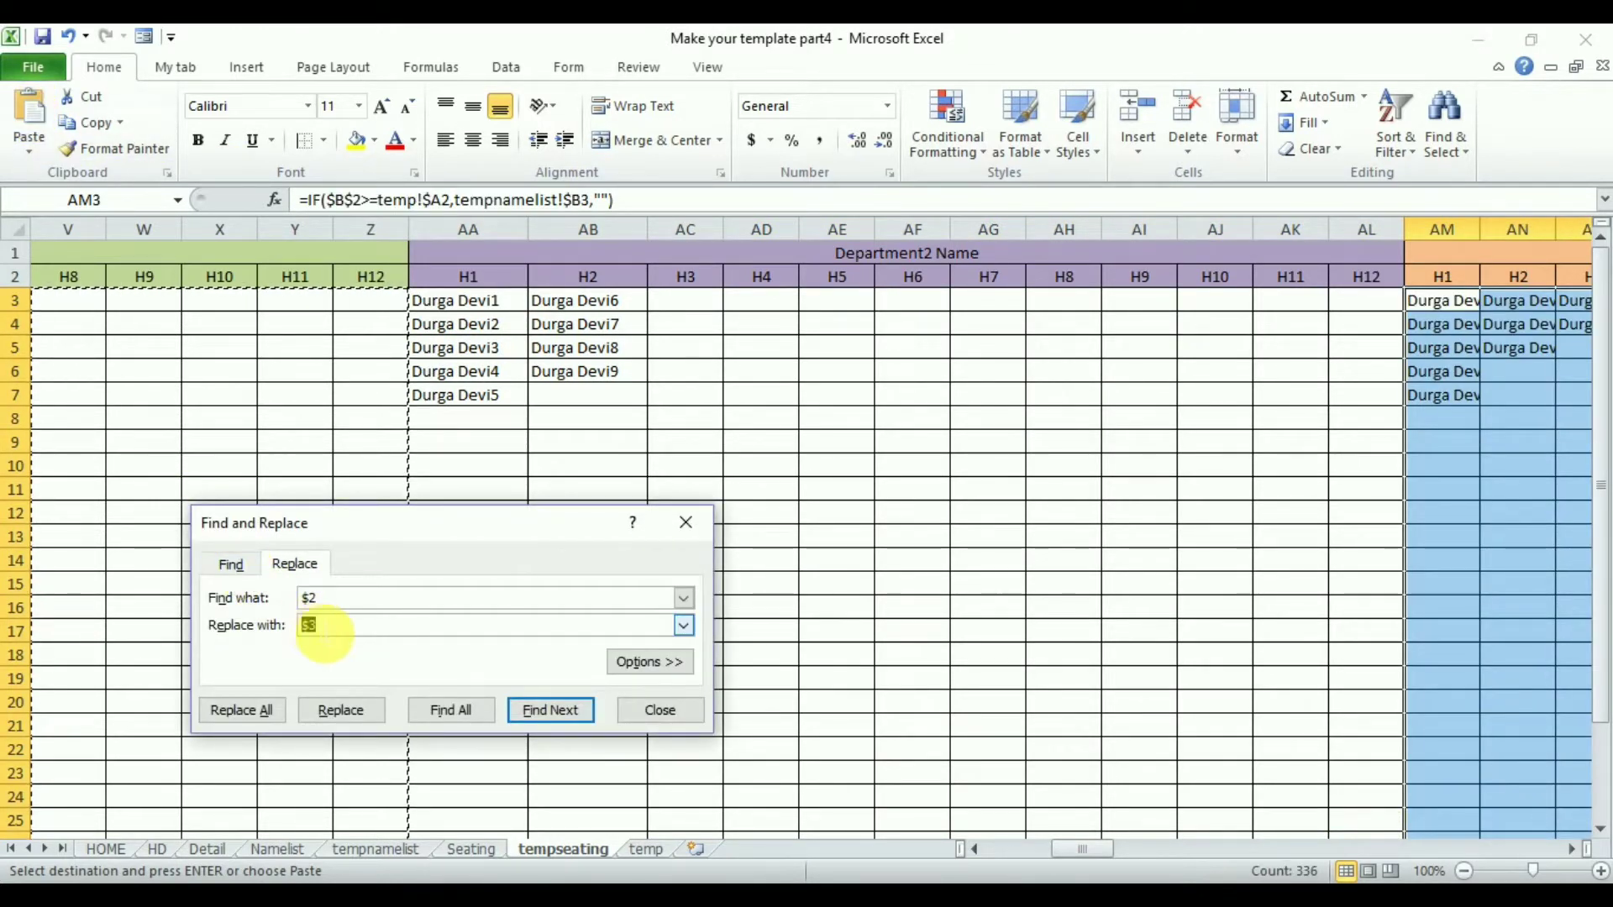
{"action": "left_click", "coordinate": [332, 635]}
{"action": "key", "text": "BackSpace"}
{"action": "type", "text": "4"}
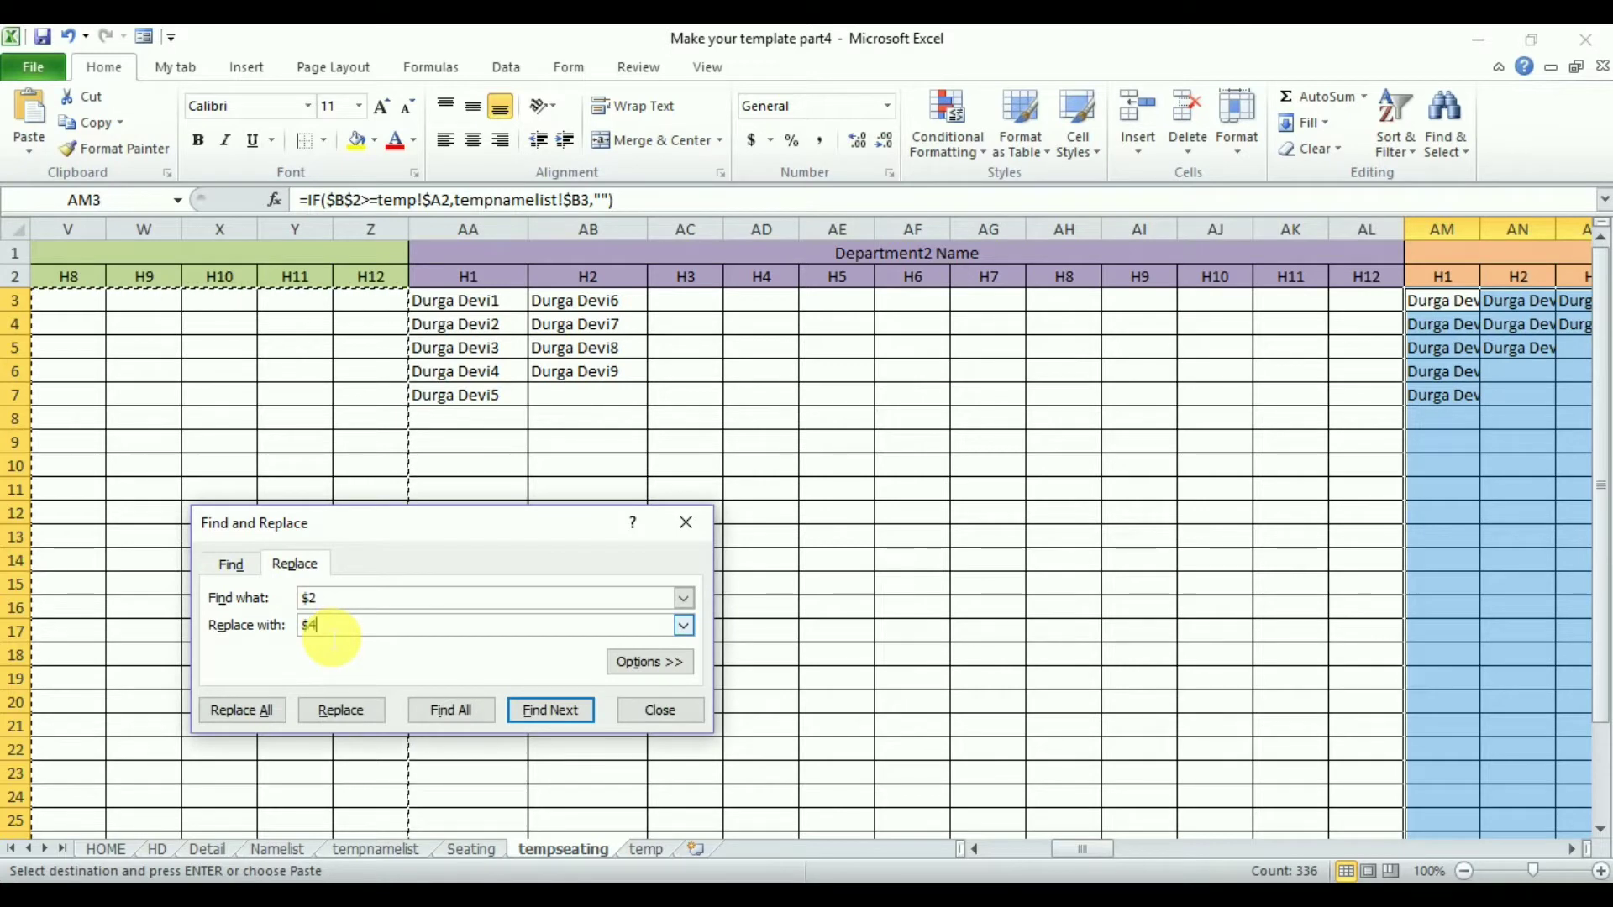
{"action": "left_click", "coordinate": [257, 710]}
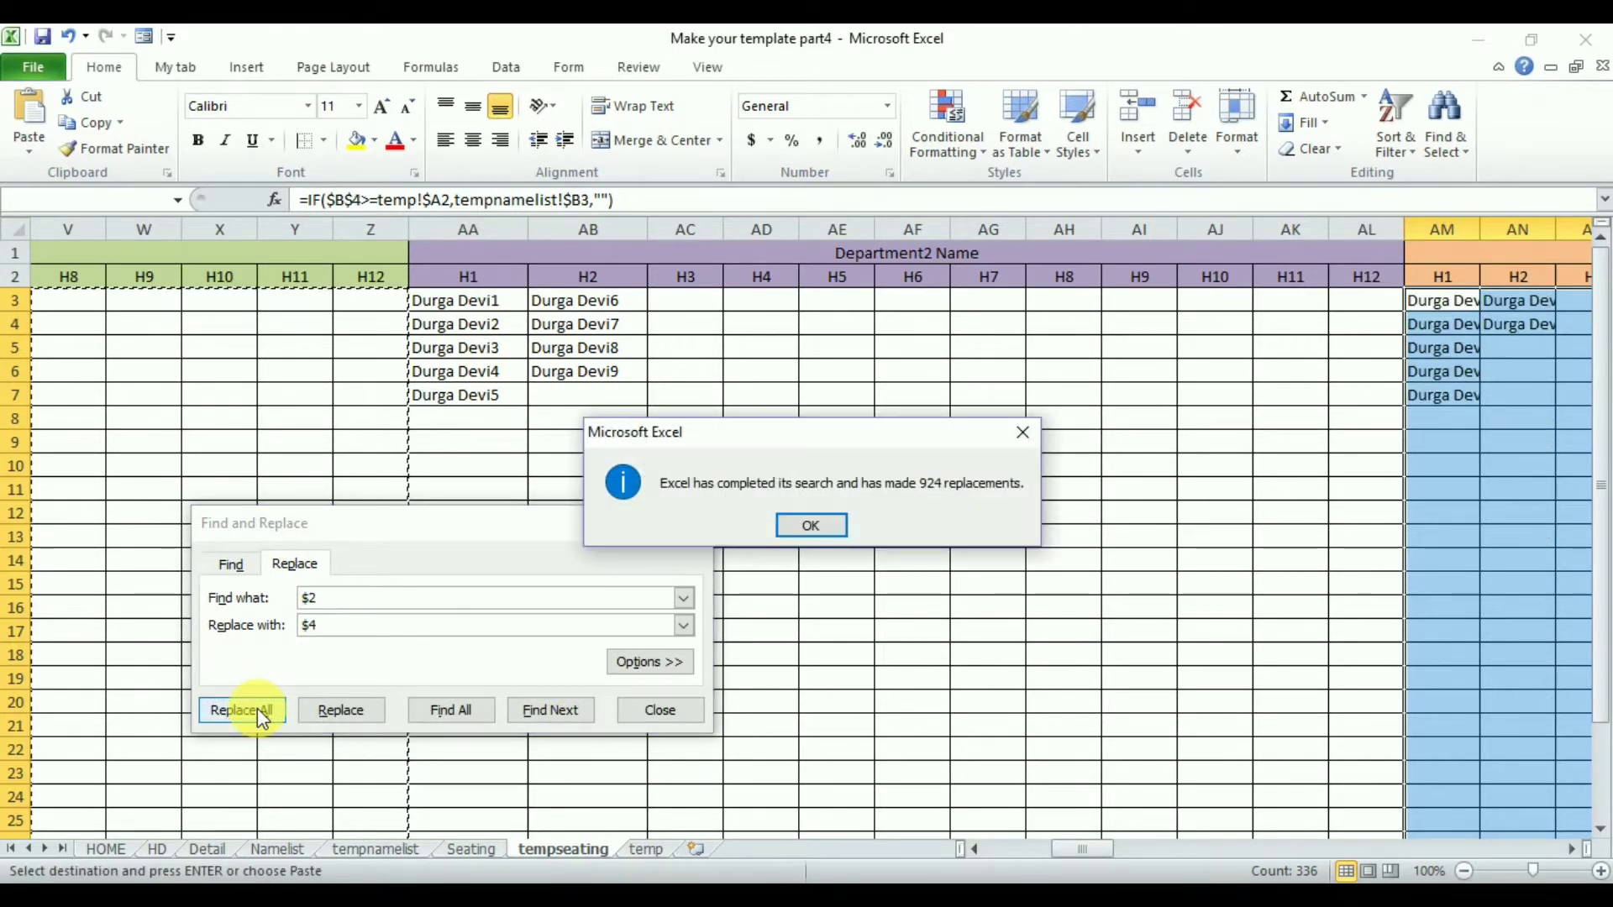
{"action": "key", "text": "Return"}
- Paste the block into AY3 for Department4 and replace $2 with $5 in its formulas
{"action": "left_click", "coordinate": [1572, 849]}
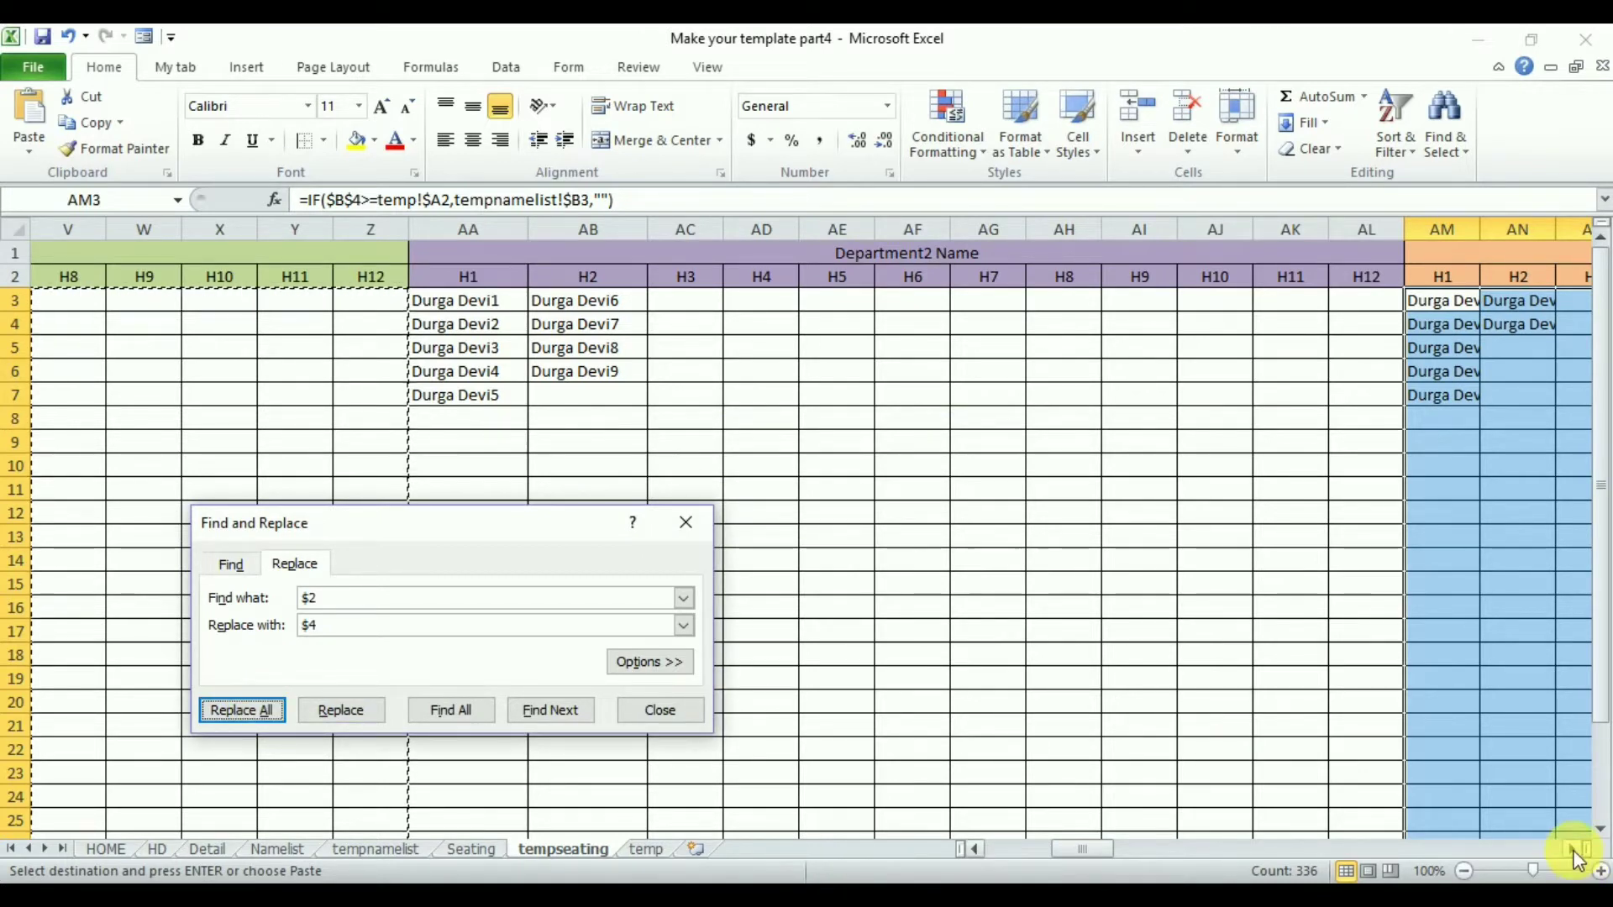
{"action": "left_click", "coordinate": [1573, 849]}
{"action": "left_click", "coordinate": [1573, 849]}
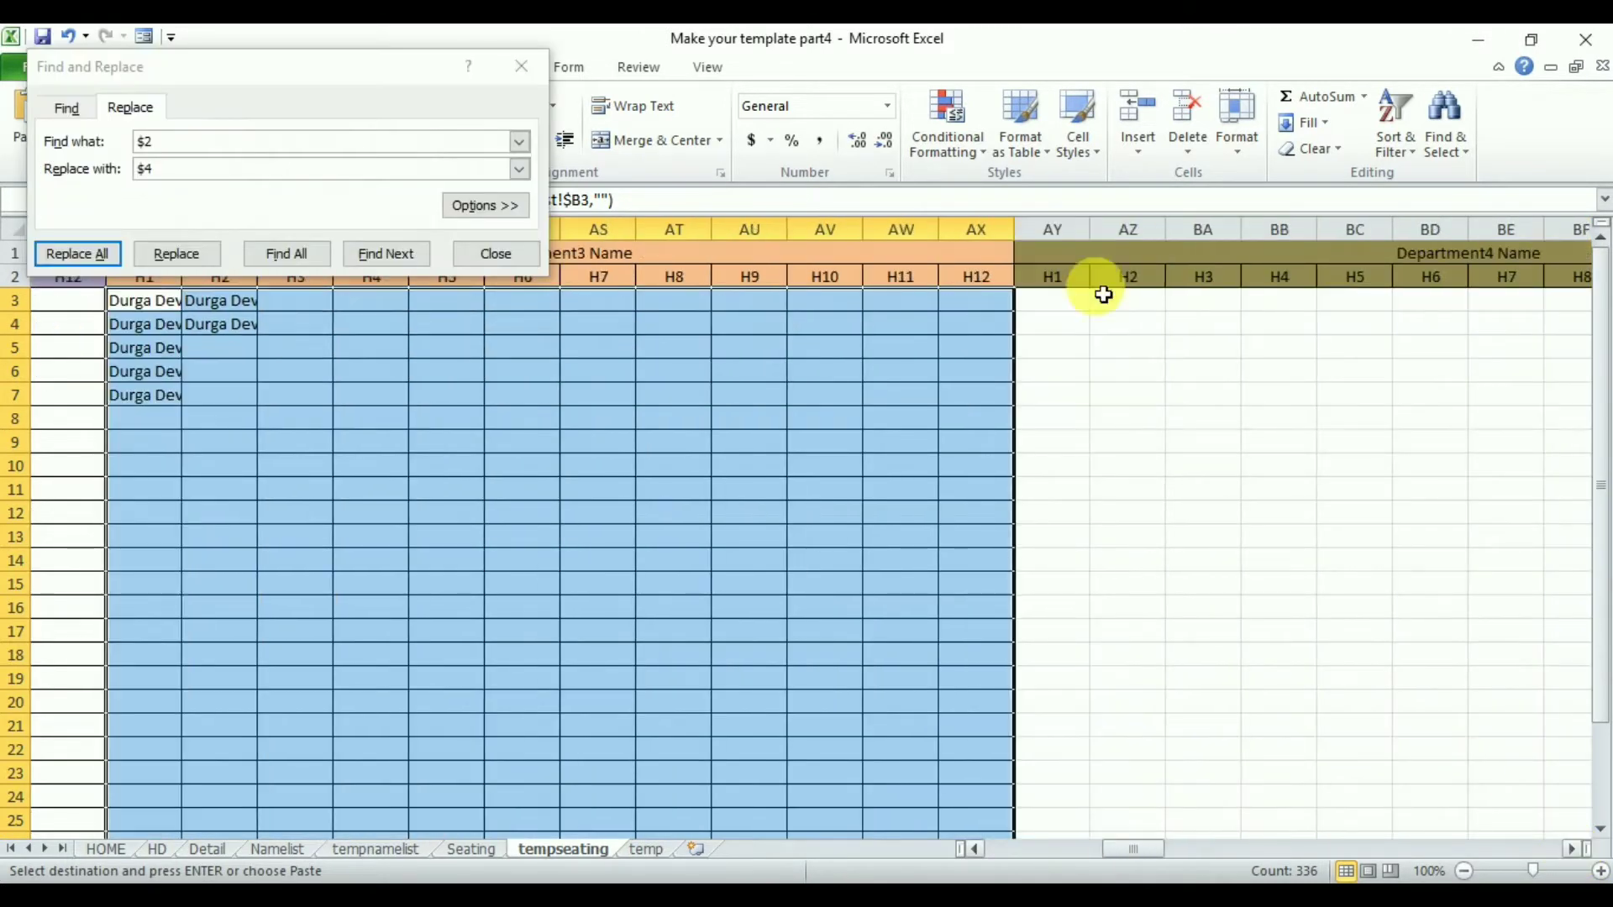
{"action": "left_click", "coordinate": [1061, 307]}
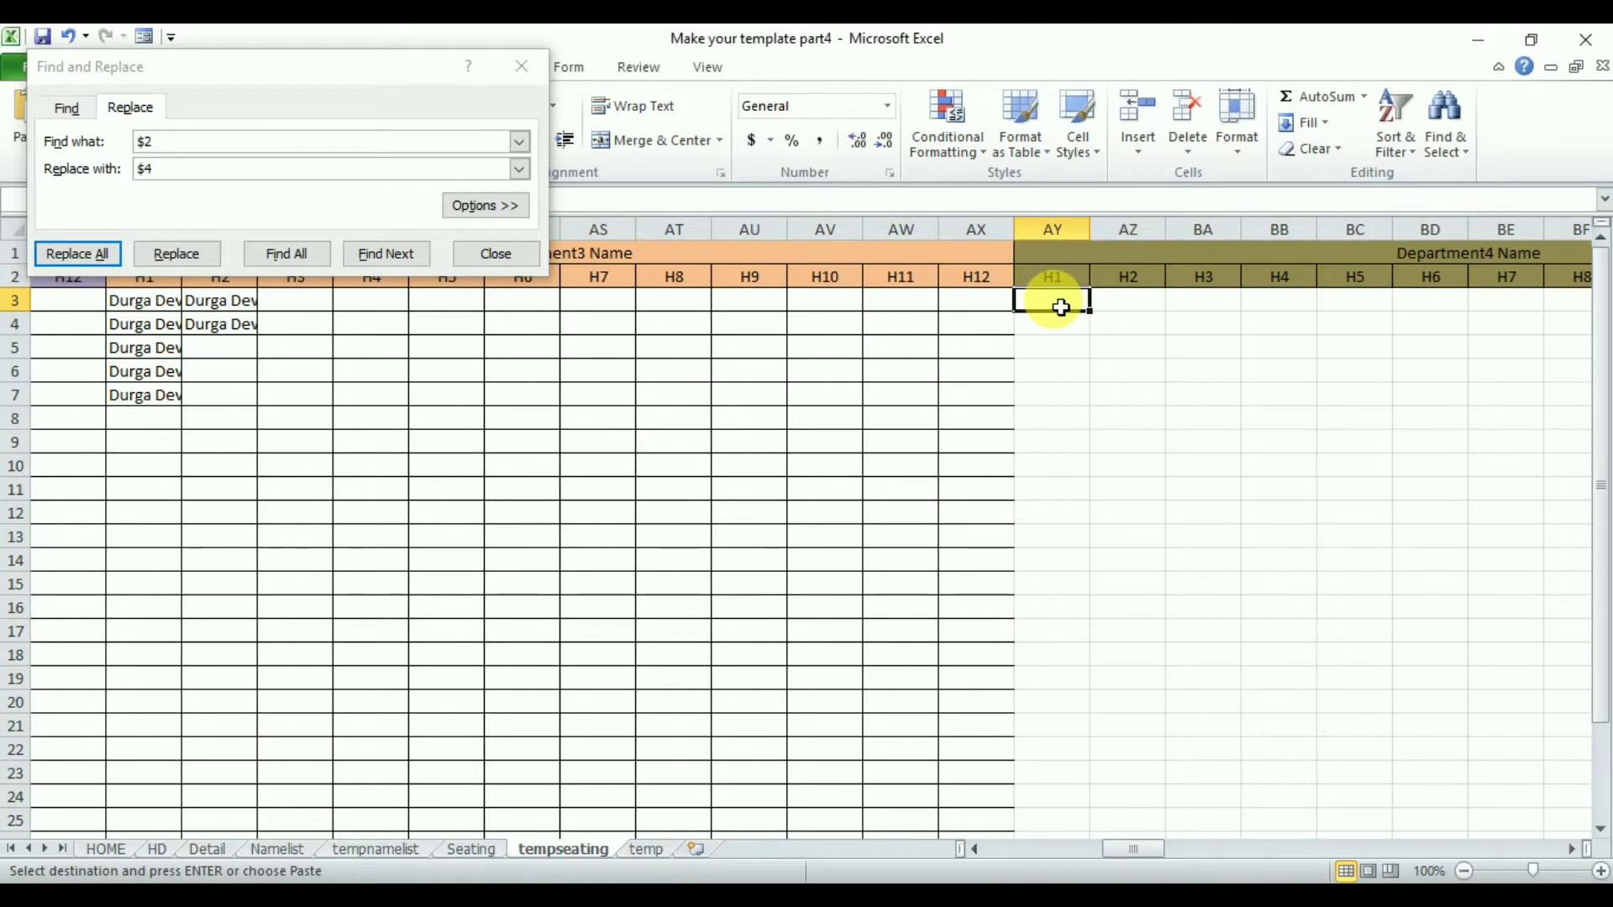
{"action": "key", "text": "ctrl+v"}
{"action": "left_click", "coordinate": [184, 175]}
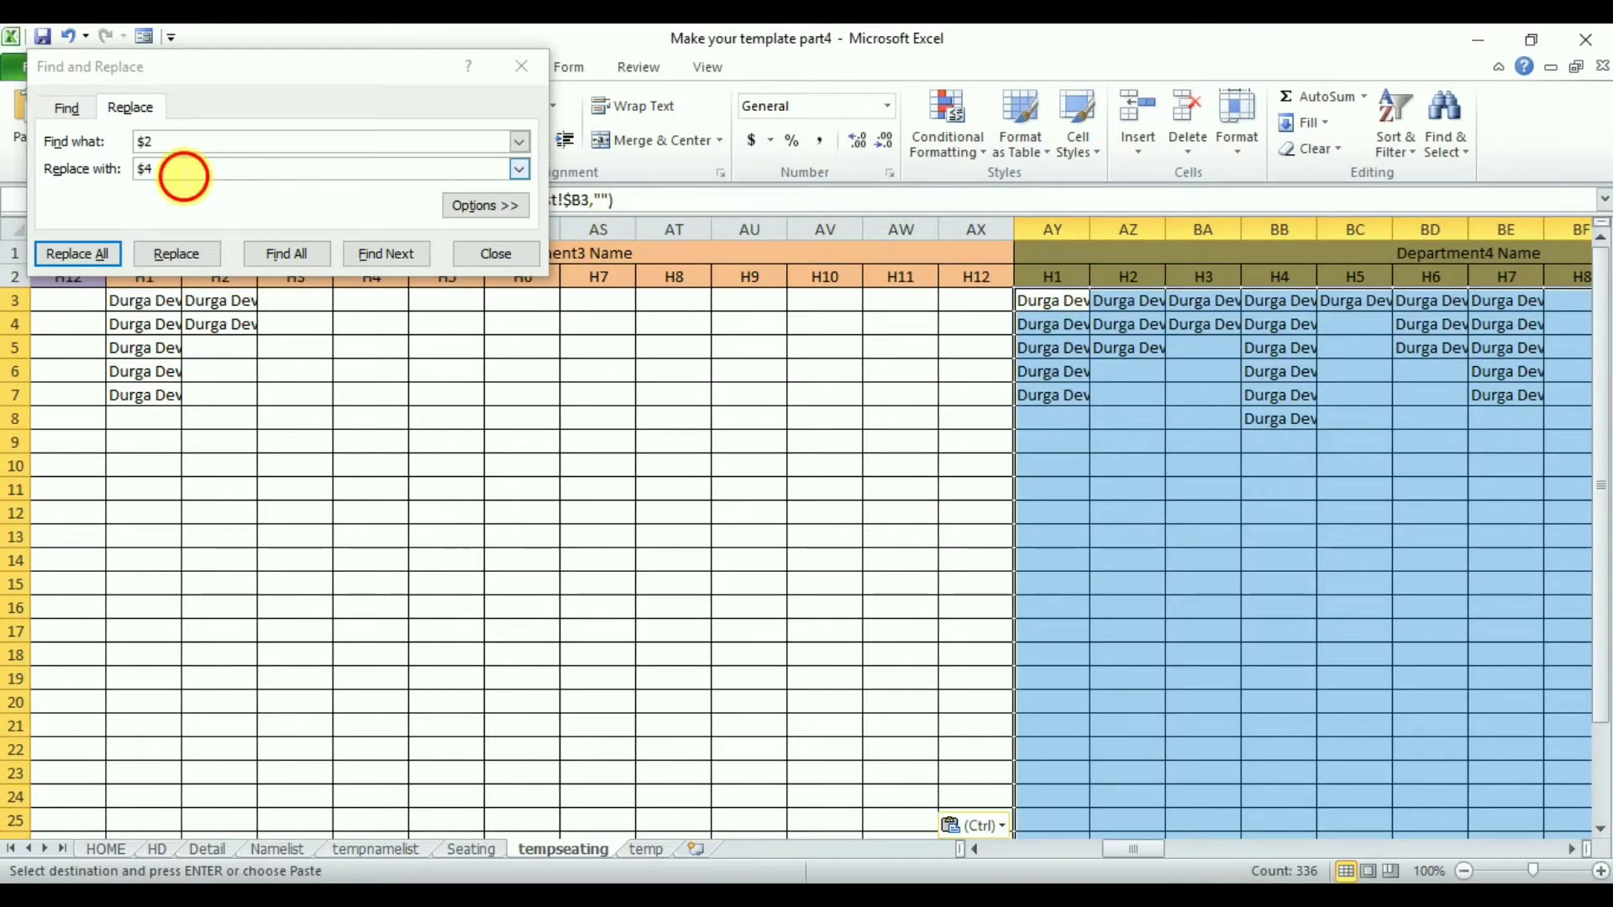
{"action": "type", "text": "5"}
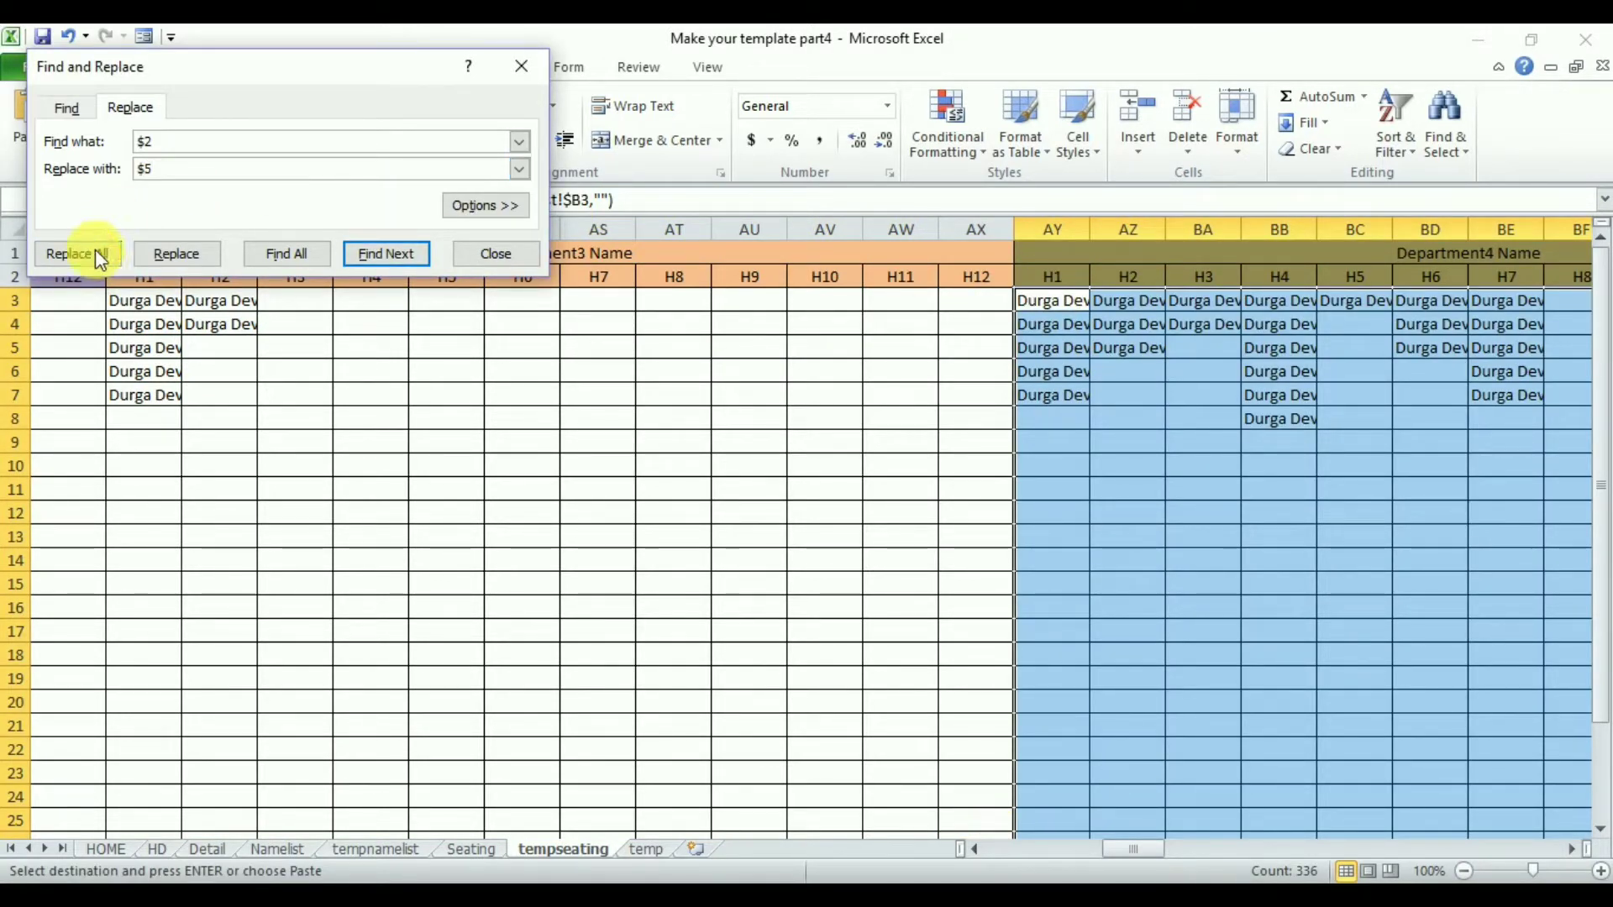
{"action": "left_click", "coordinate": [77, 254]}
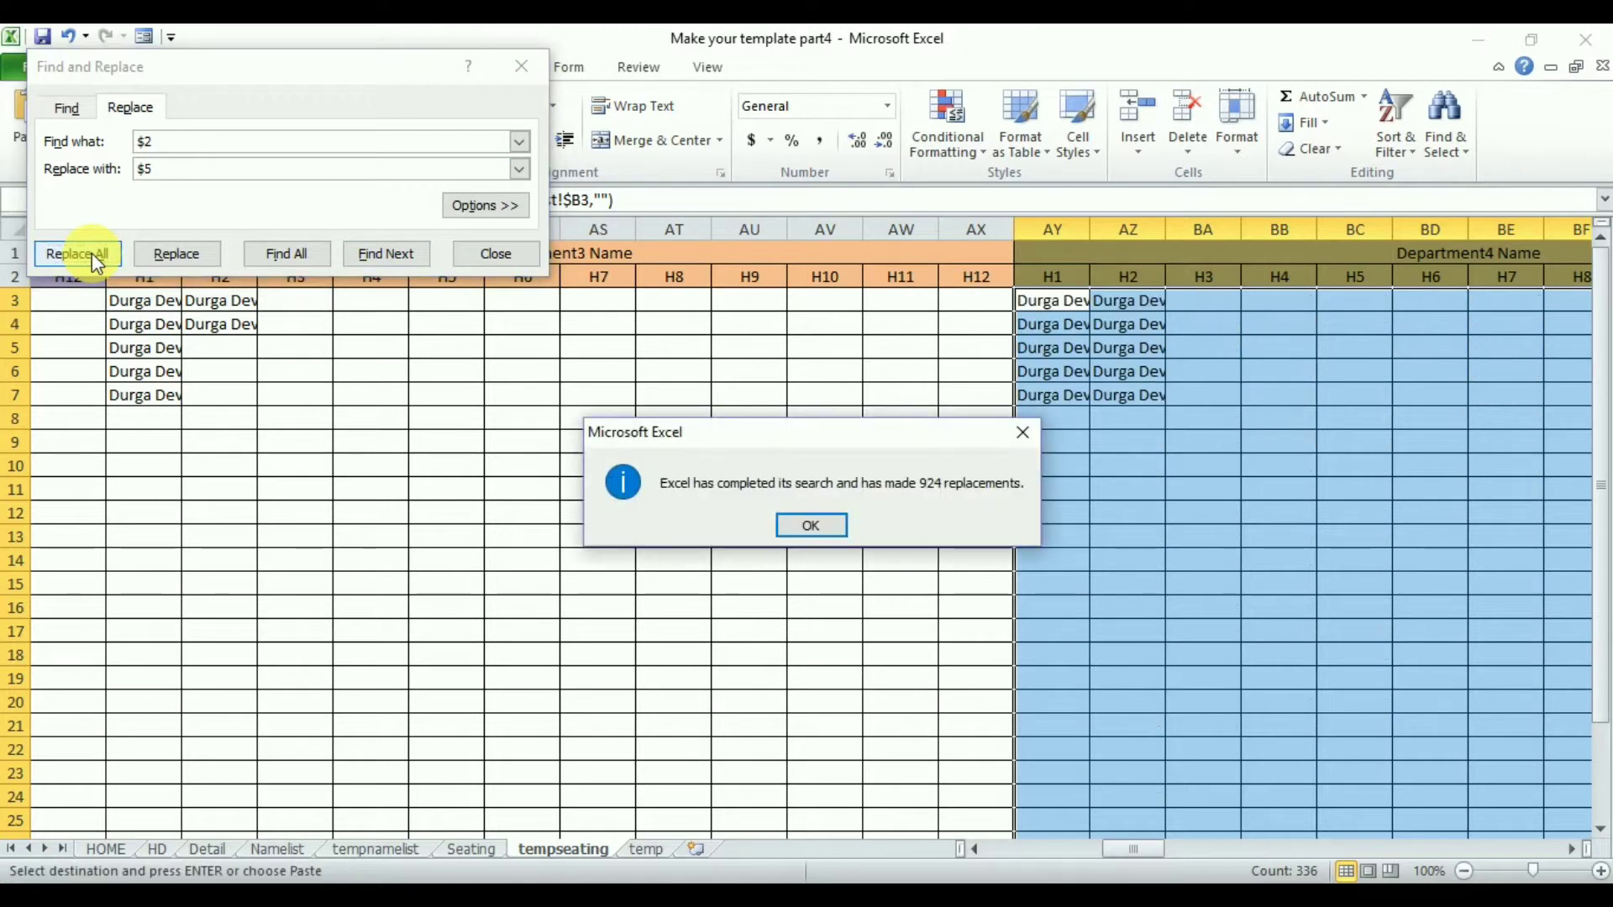
{"action": "key", "text": "Return"}
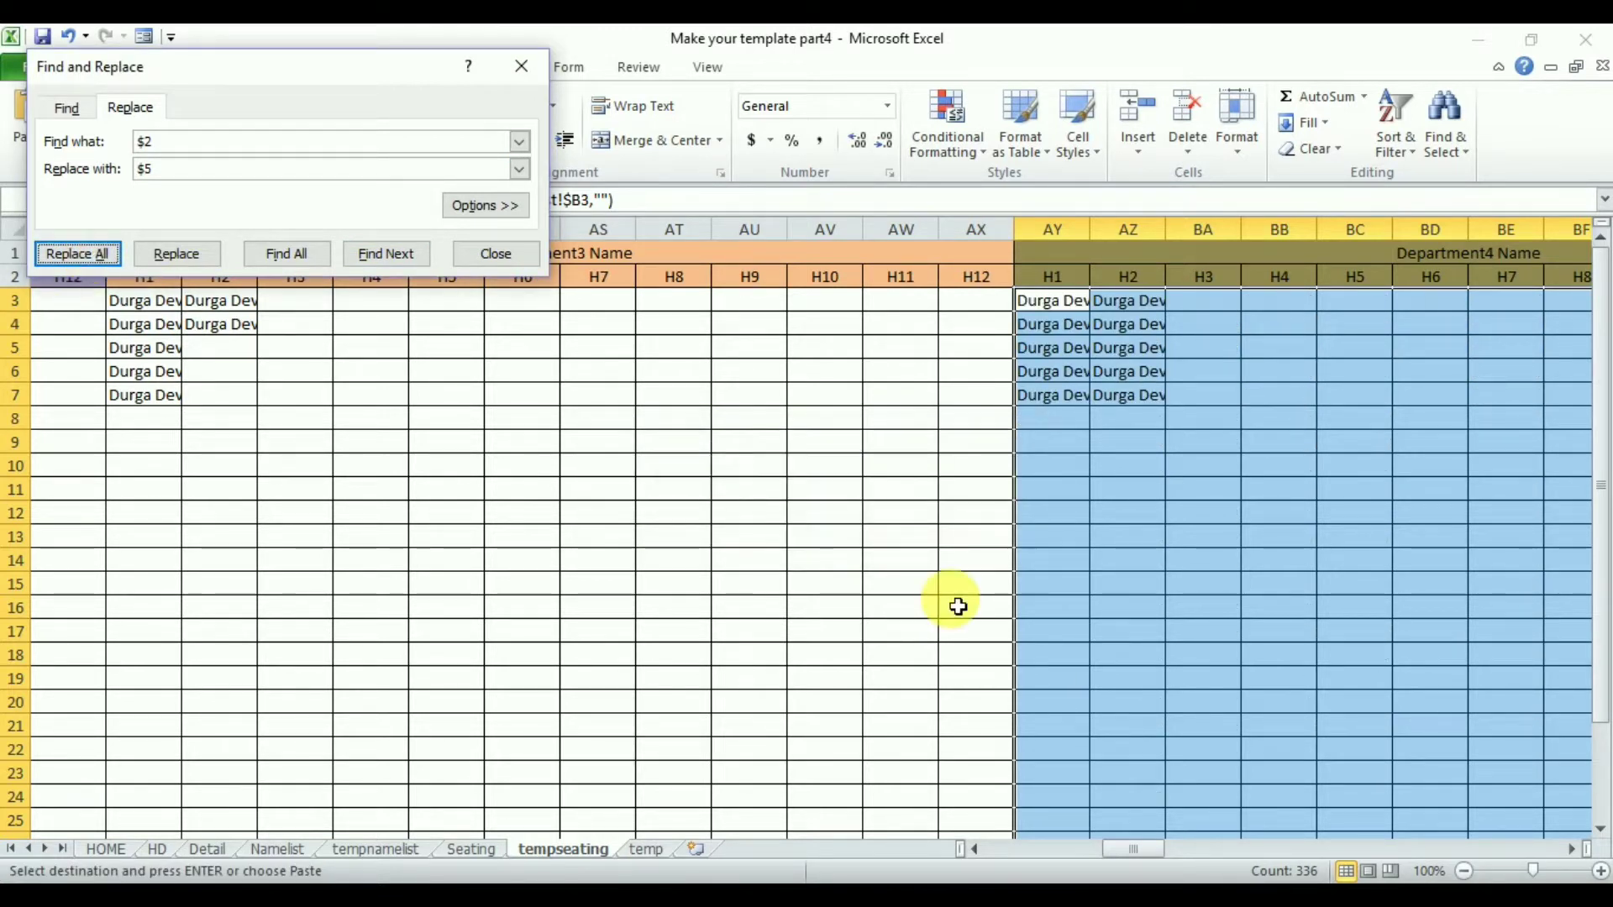
- Paste the block into BK3 for Department5 and replace $2 with $6 in its formulas
{"action": "left_click", "coordinate": [1573, 849]}
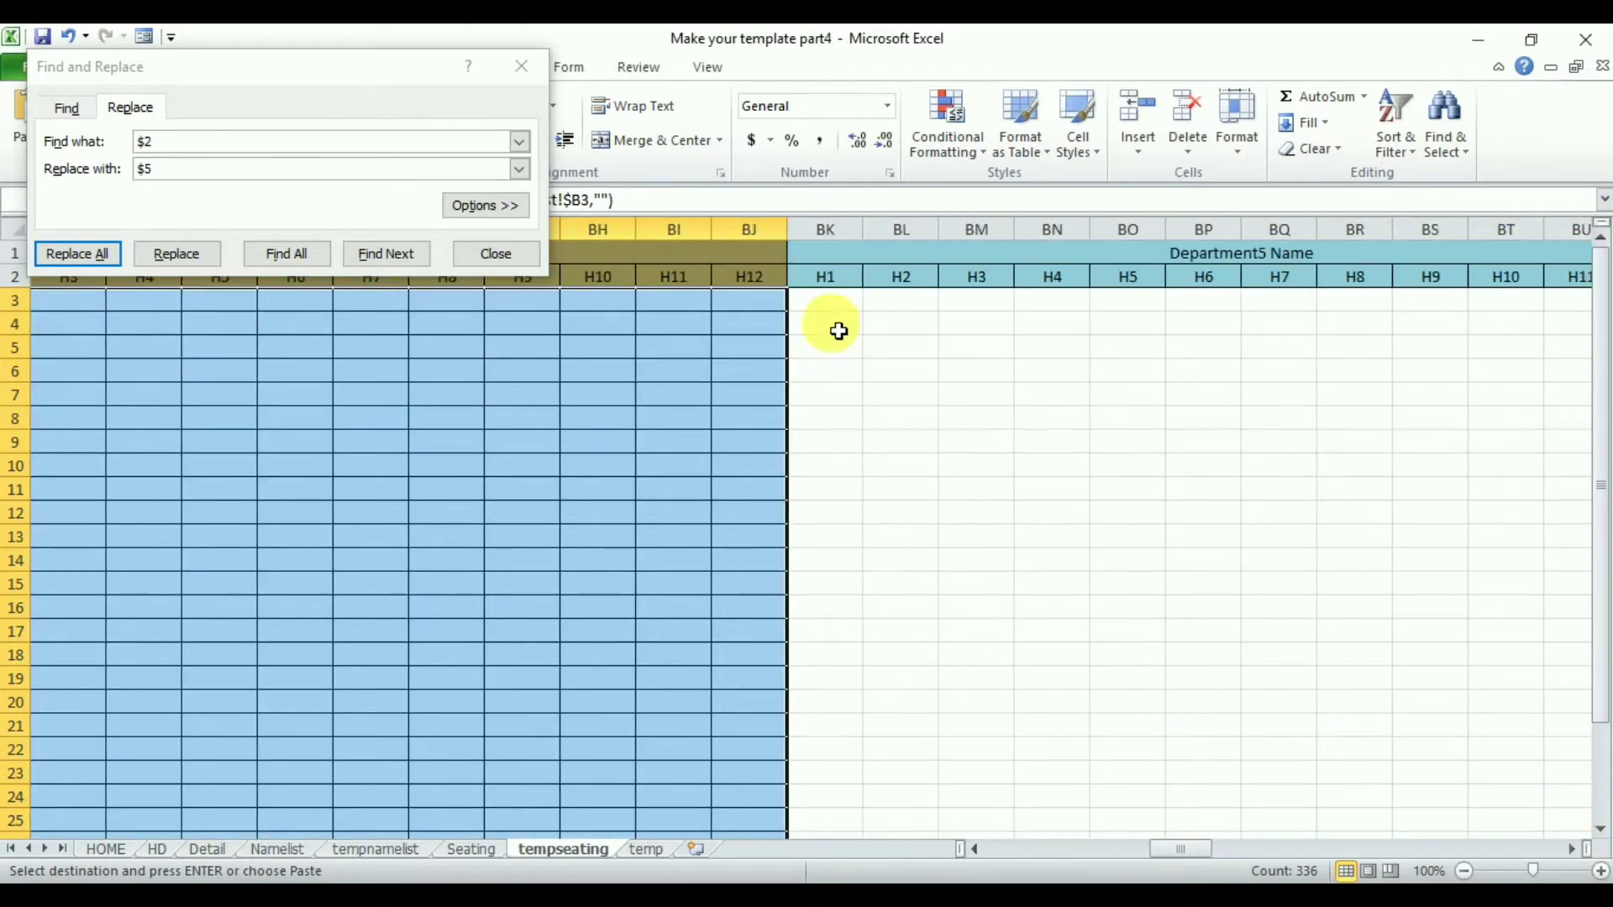
{"action": "left_click", "coordinate": [829, 305]}
{"action": "key", "text": "ctrl+v"}
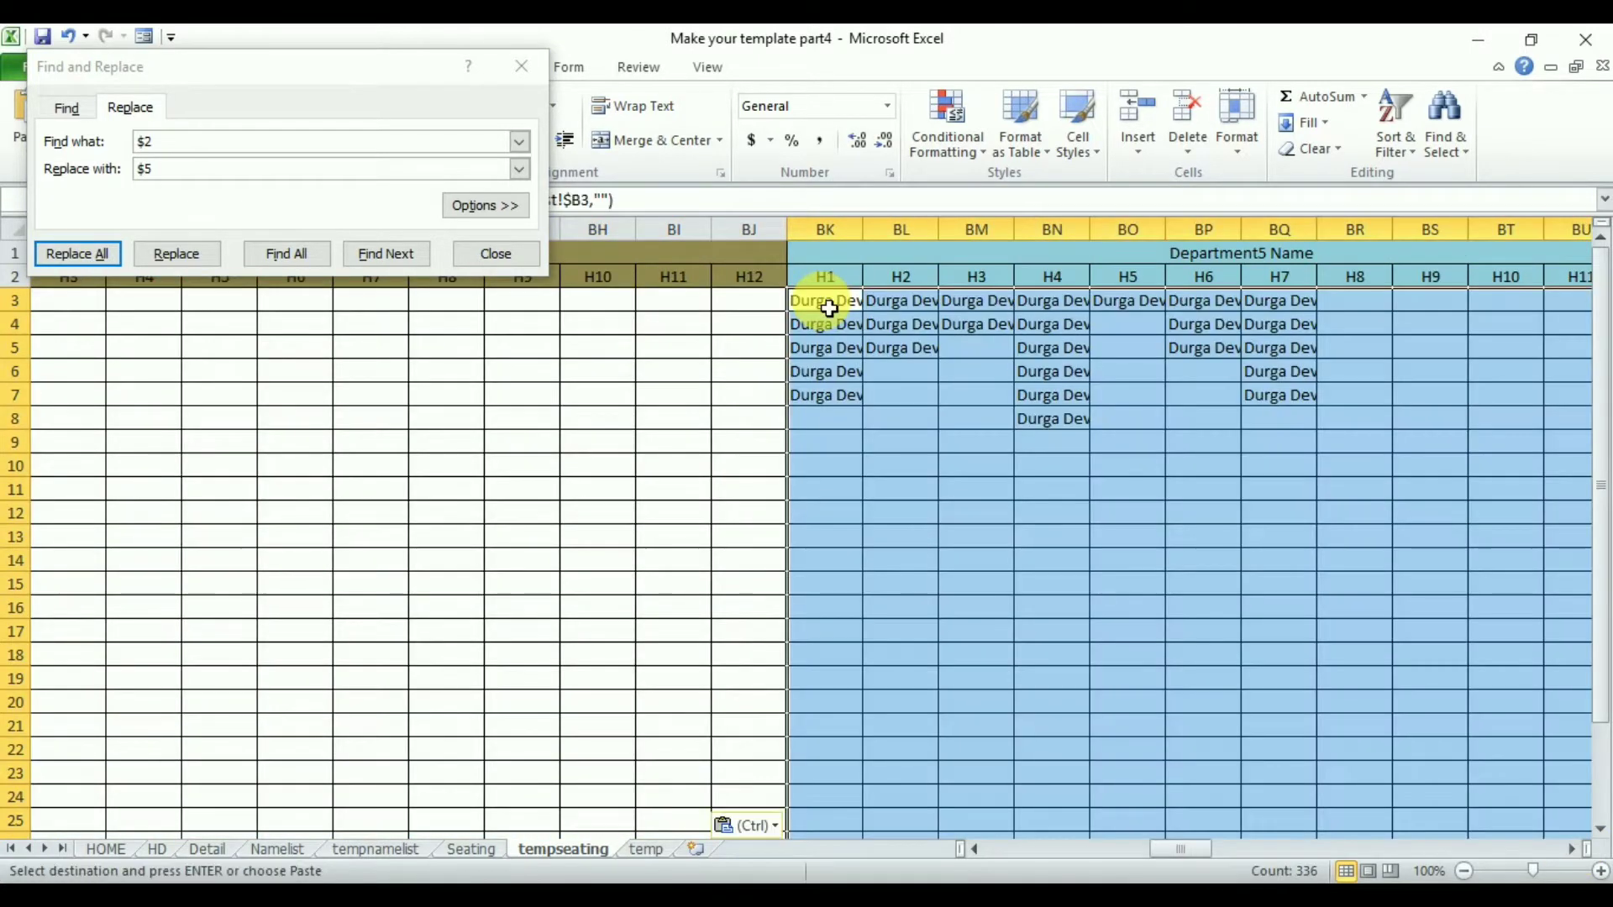
{"action": "left_click", "coordinate": [185, 172]}
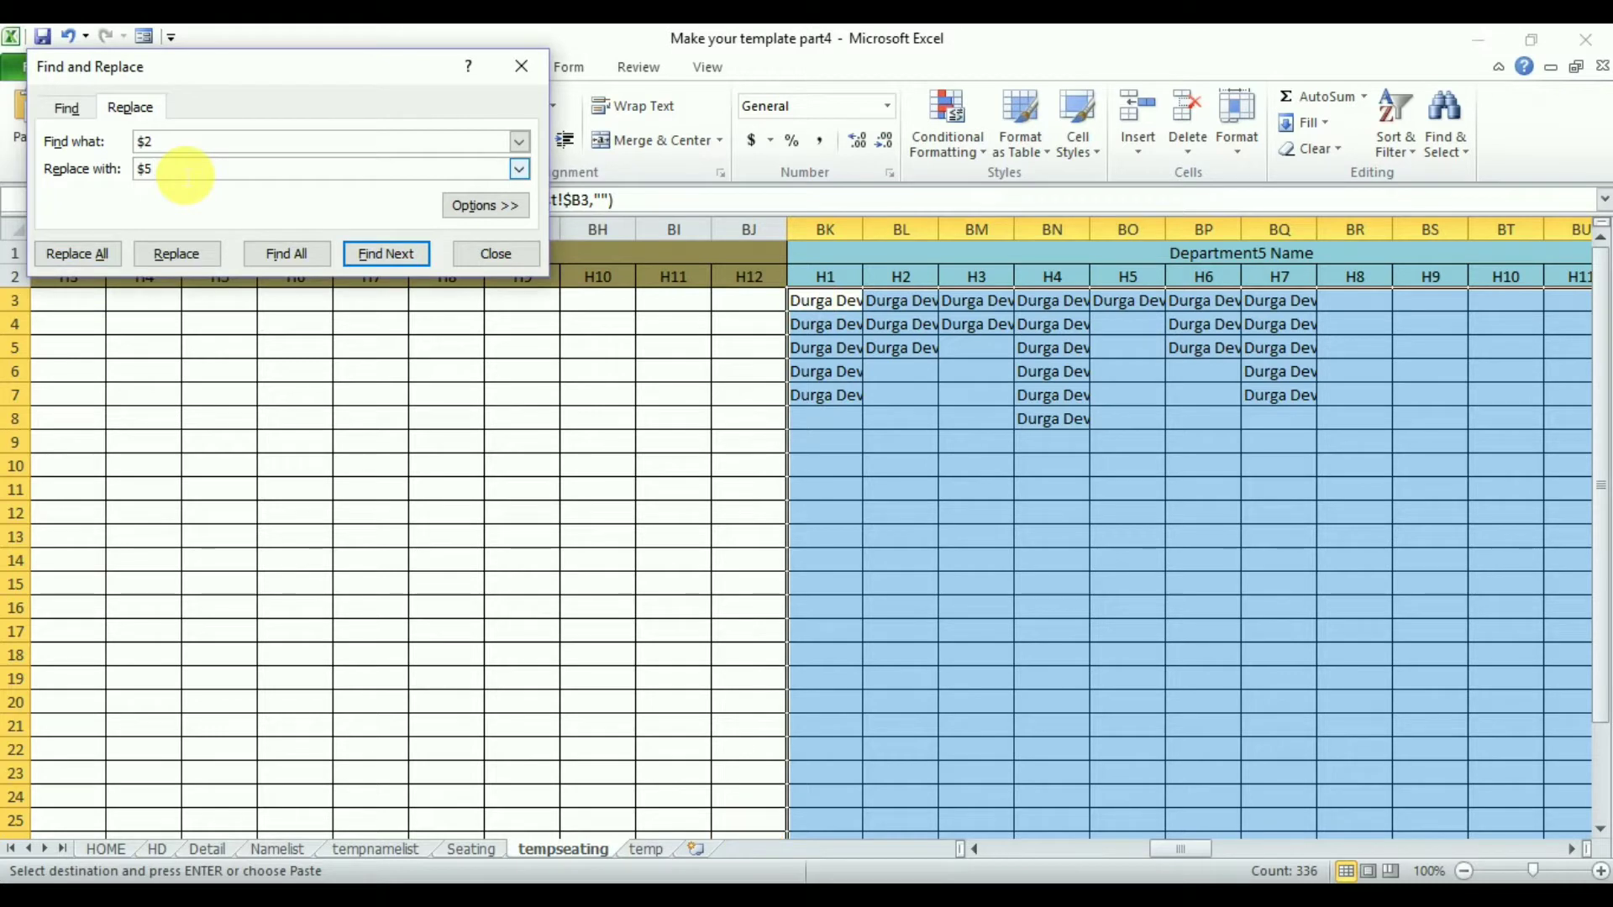
{"action": "type", "text": "6"}
{"action": "left_click", "coordinate": [91, 257]}
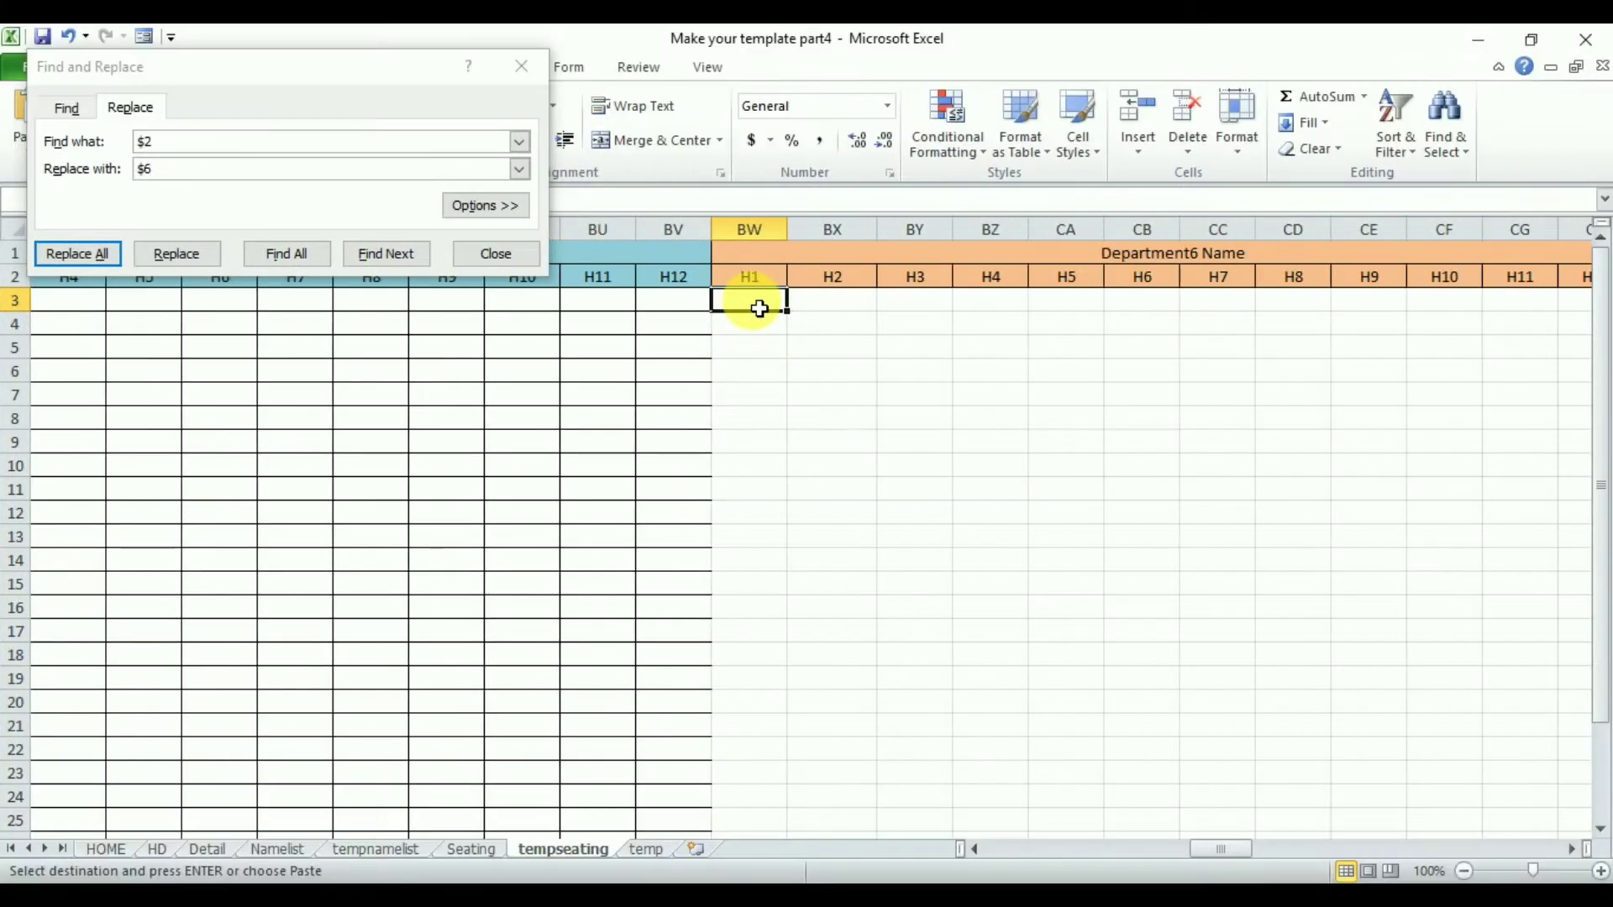
- Paste the block into BW3 for Department6 and replace $2 with $7 in its formulas
{"action": "key", "text": "ctrl+v"}
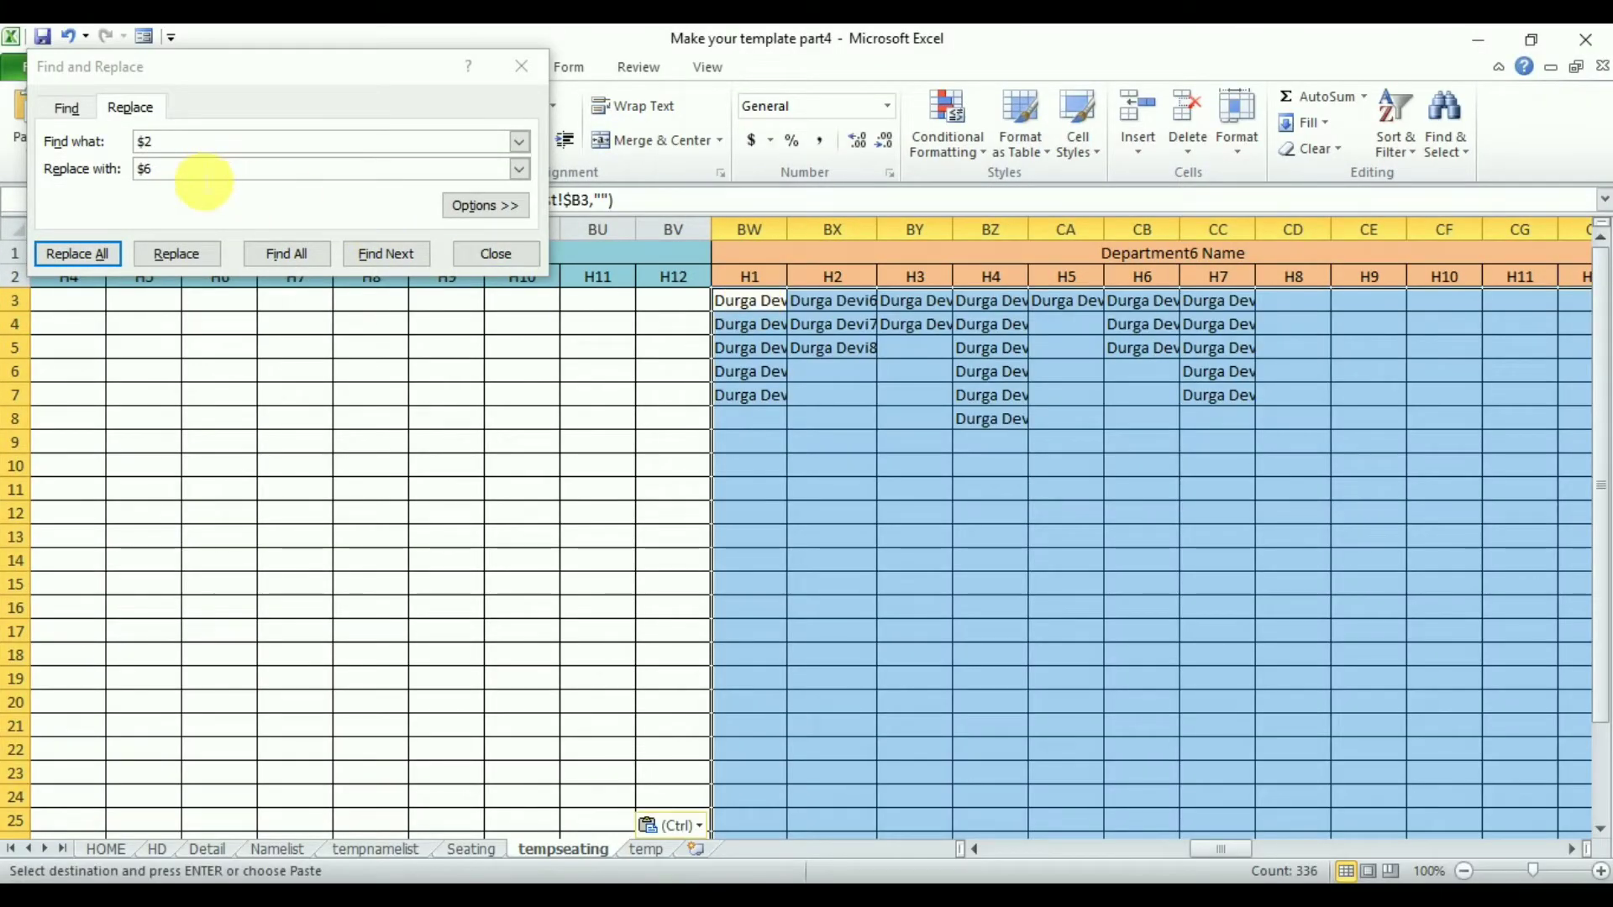
{"action": "left_click", "coordinate": [204, 181]}
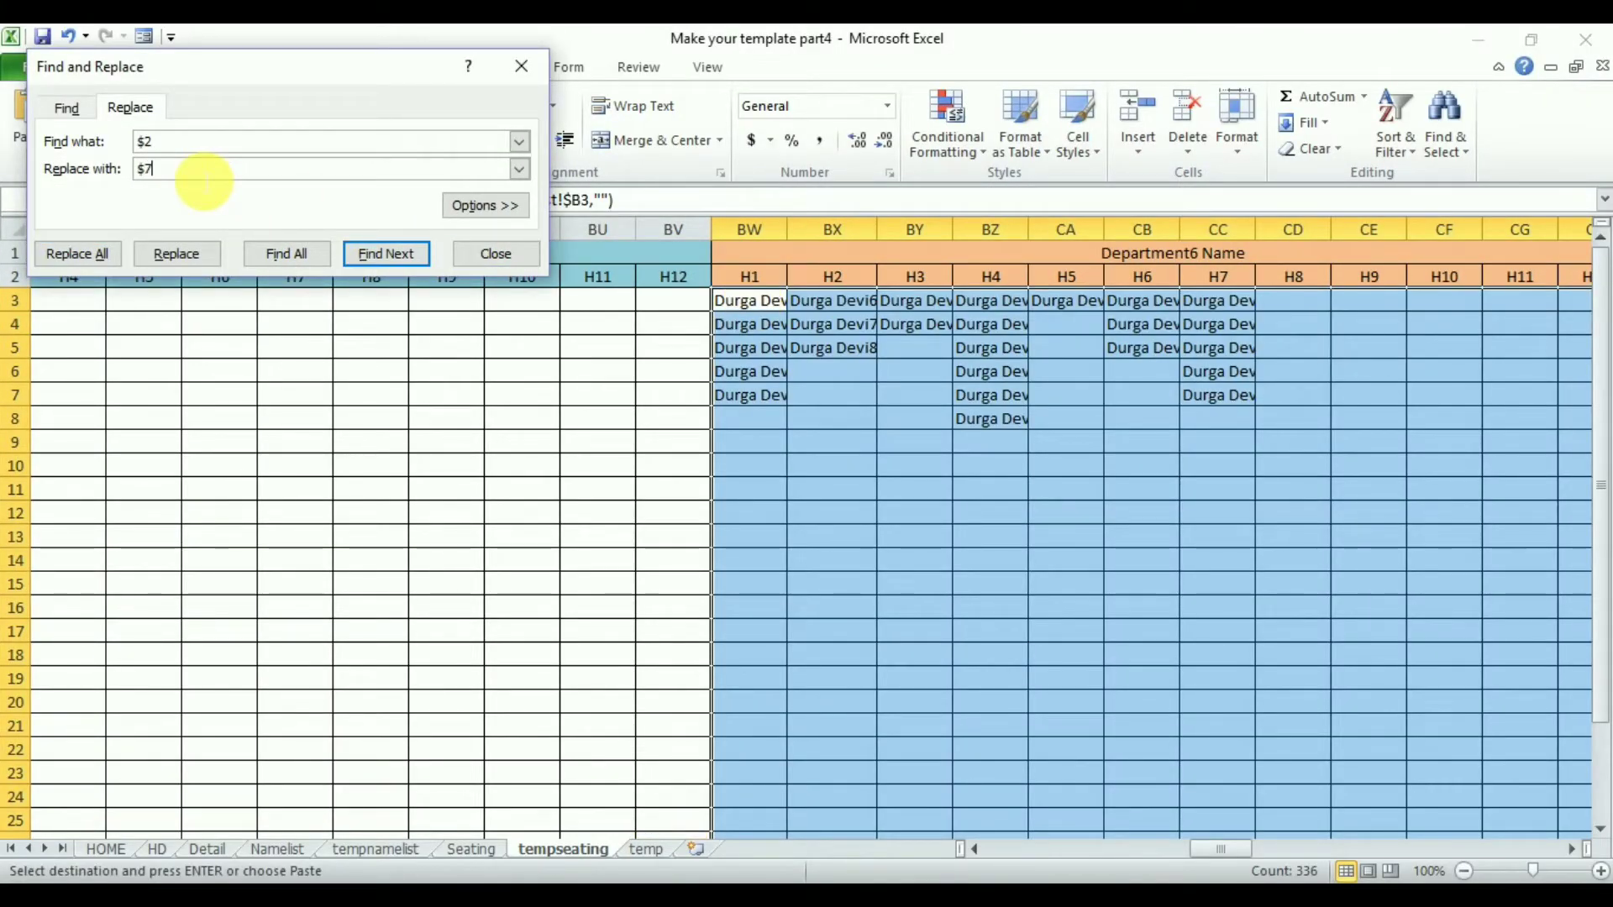
{"action": "left_click", "coordinate": [84, 265]}
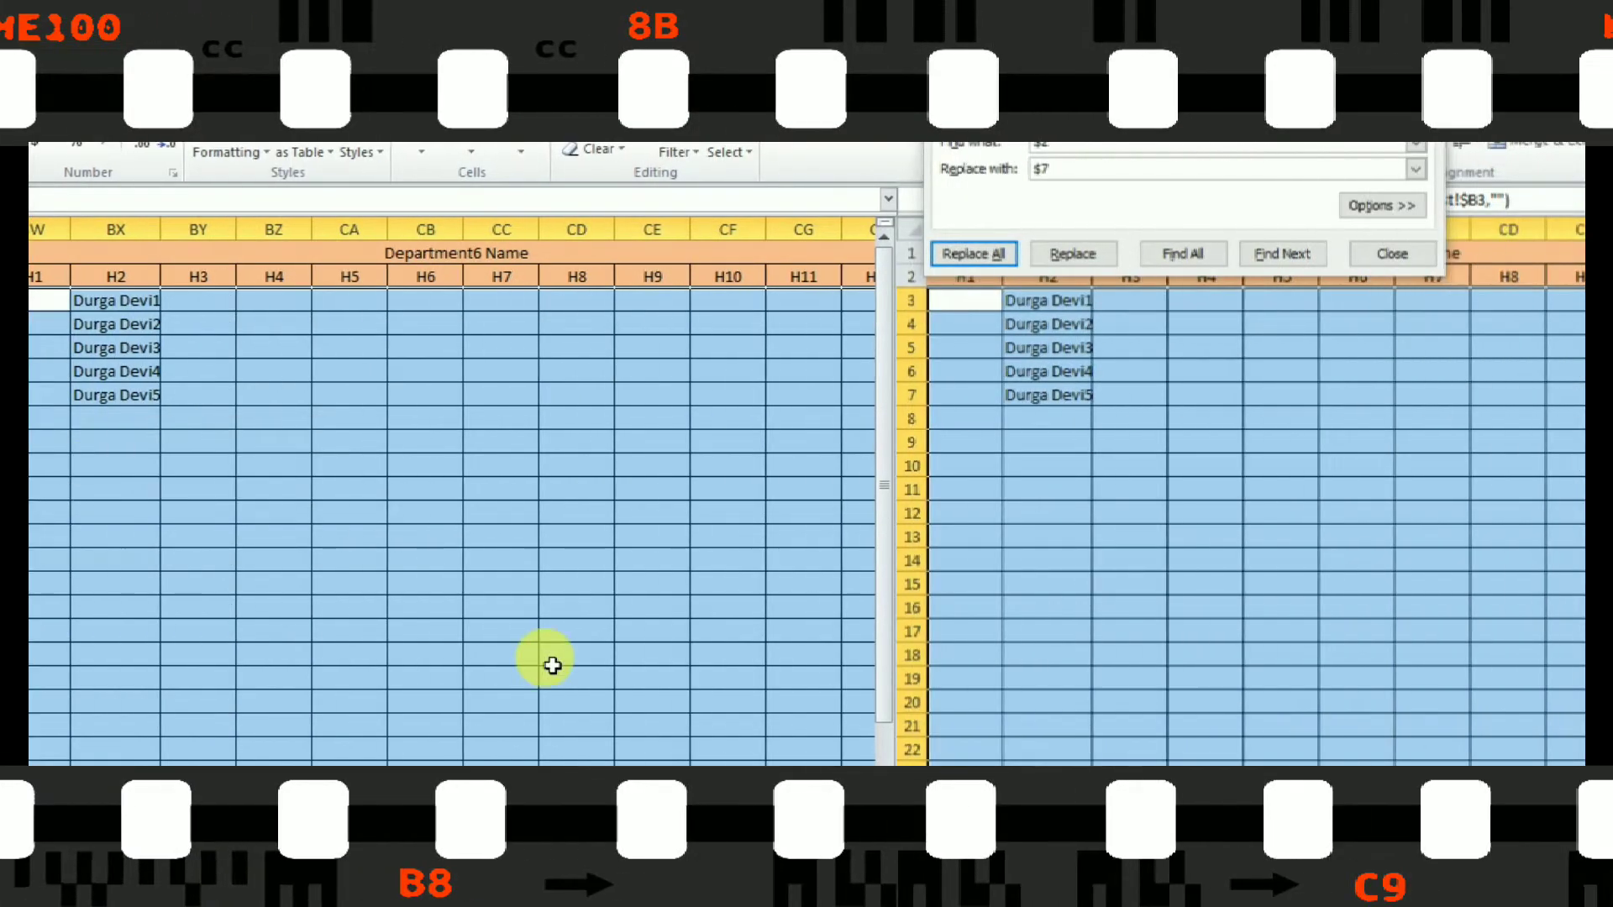
- Paste the block into CI3 for Department7, replace $2 with $8 in its formulas, and close Find and Replace
{"action": "left_click", "coordinate": [692, 309]}
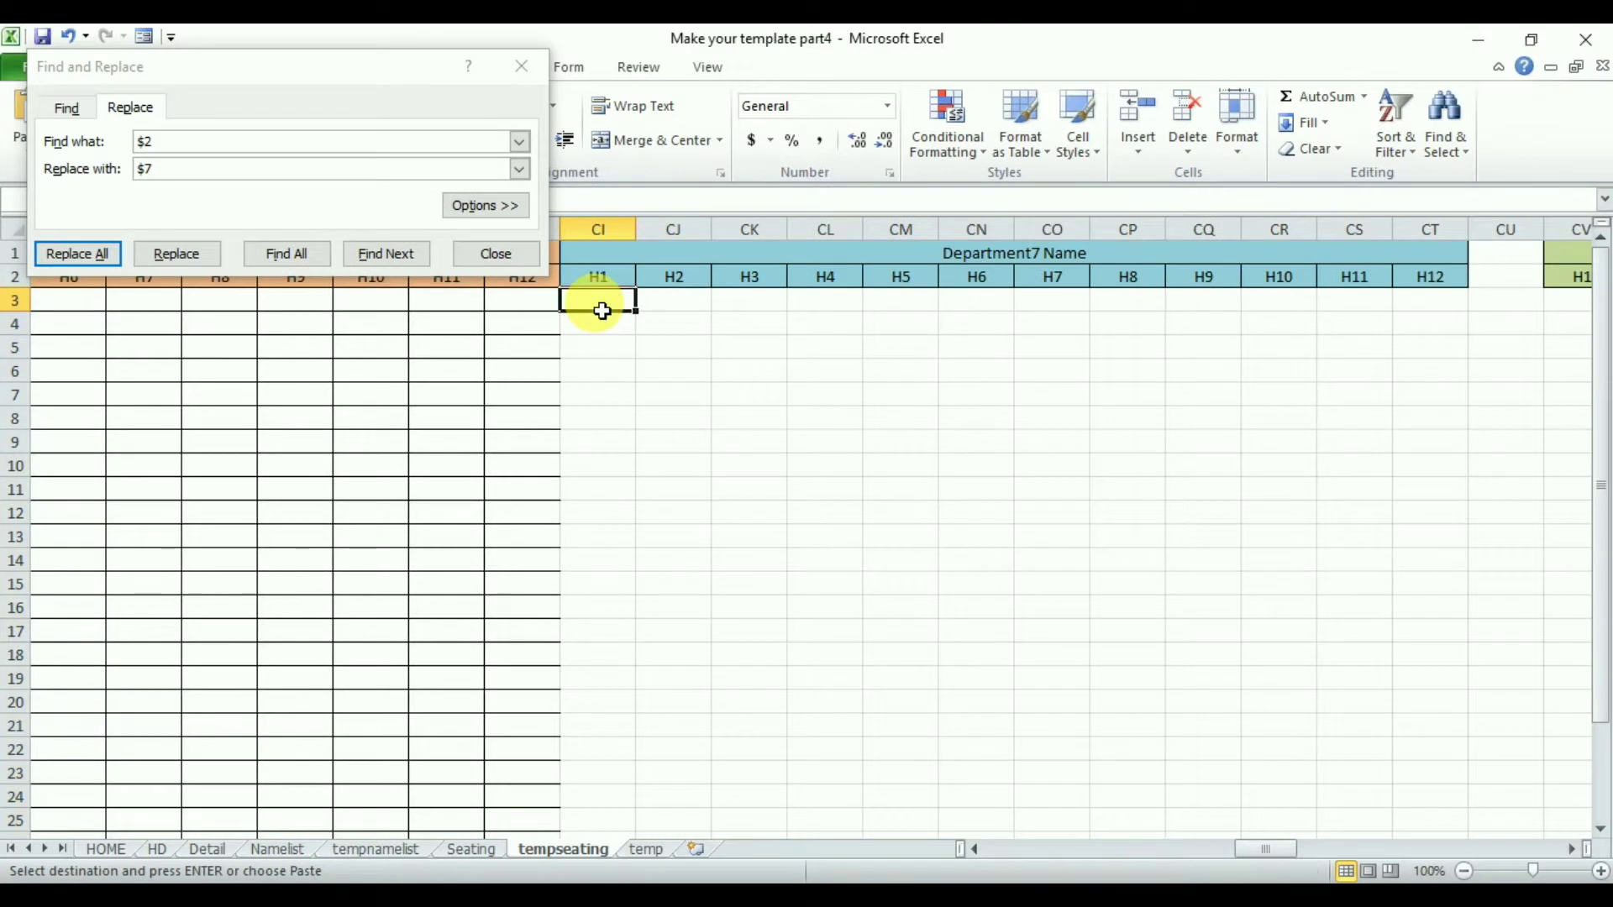
{"action": "key", "text": "ctrl+v"}
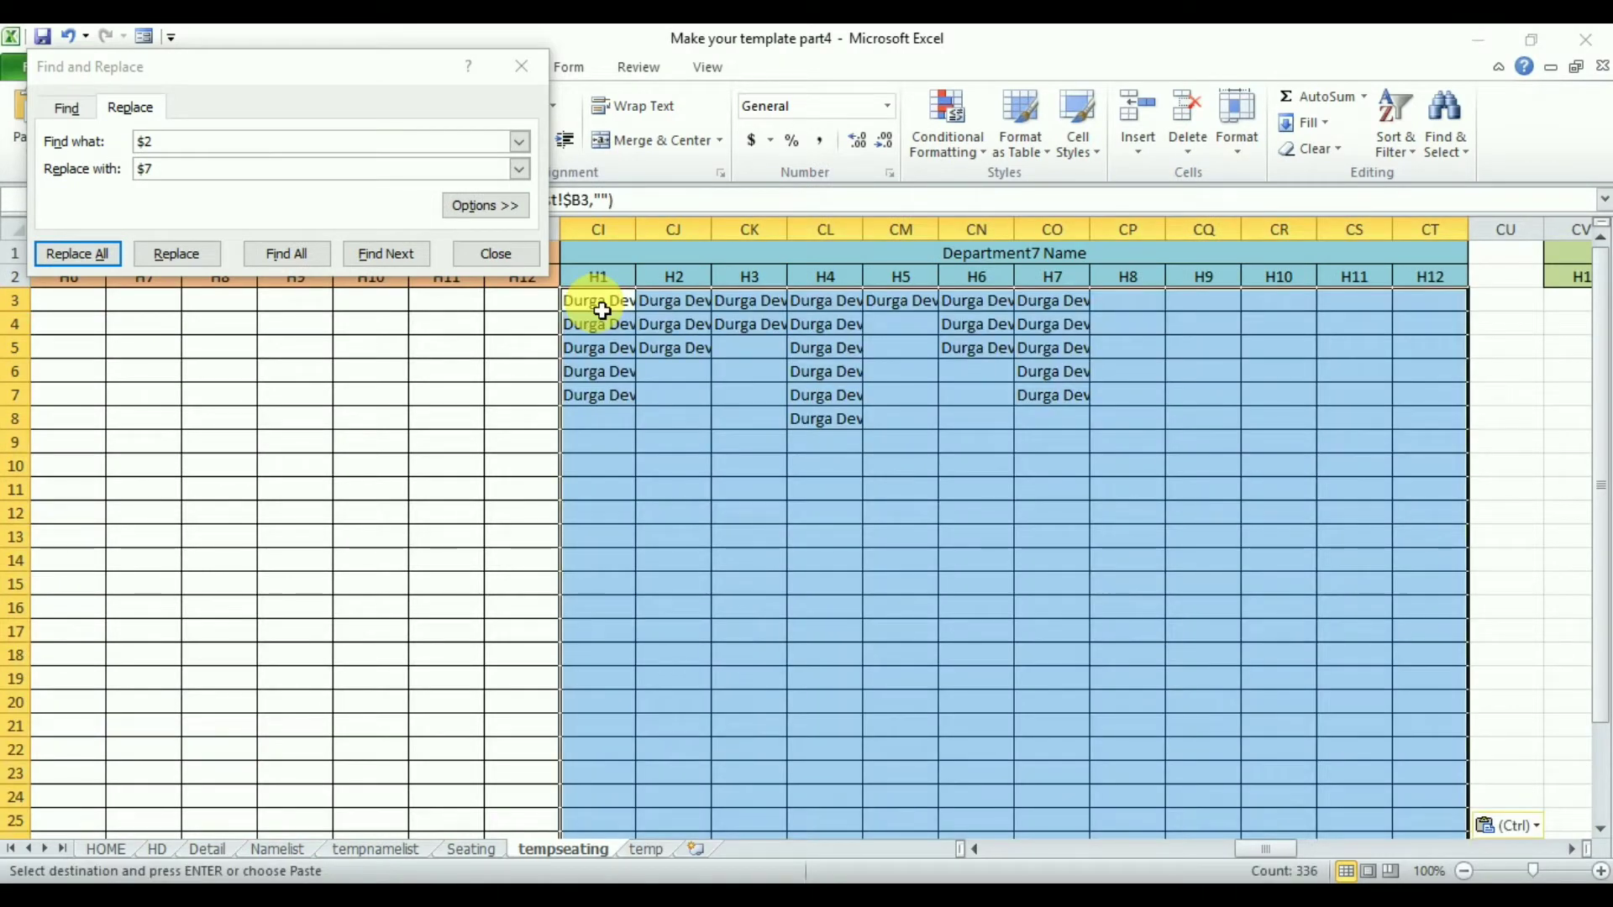
{"action": "left_click", "coordinate": [172, 177]}
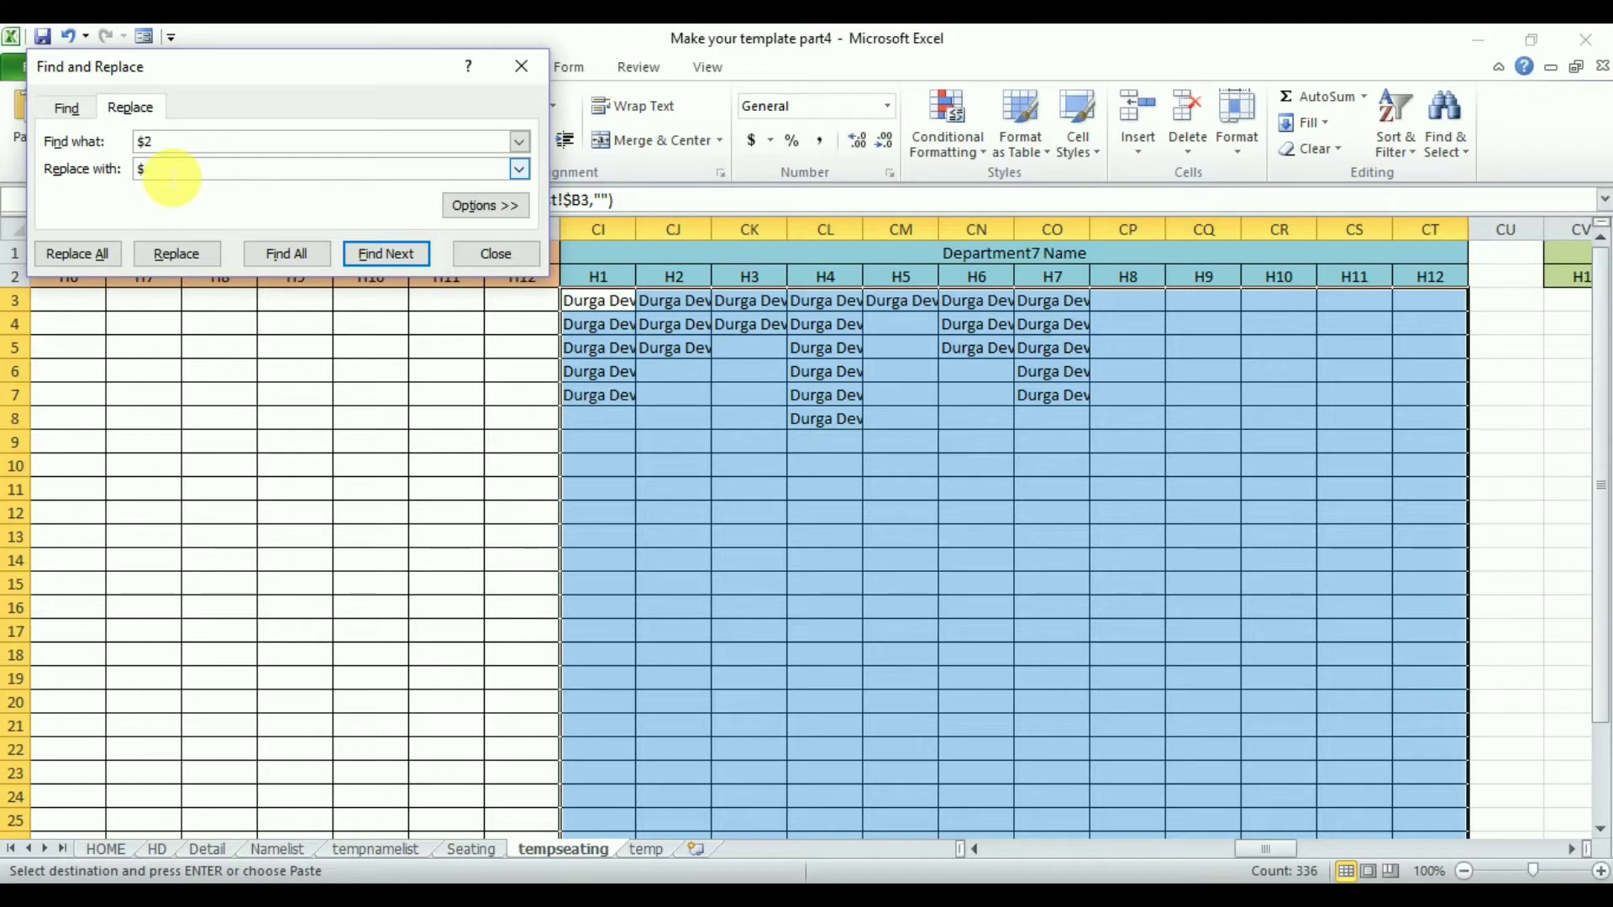
{"action": "left_click", "coordinate": [94, 255]}
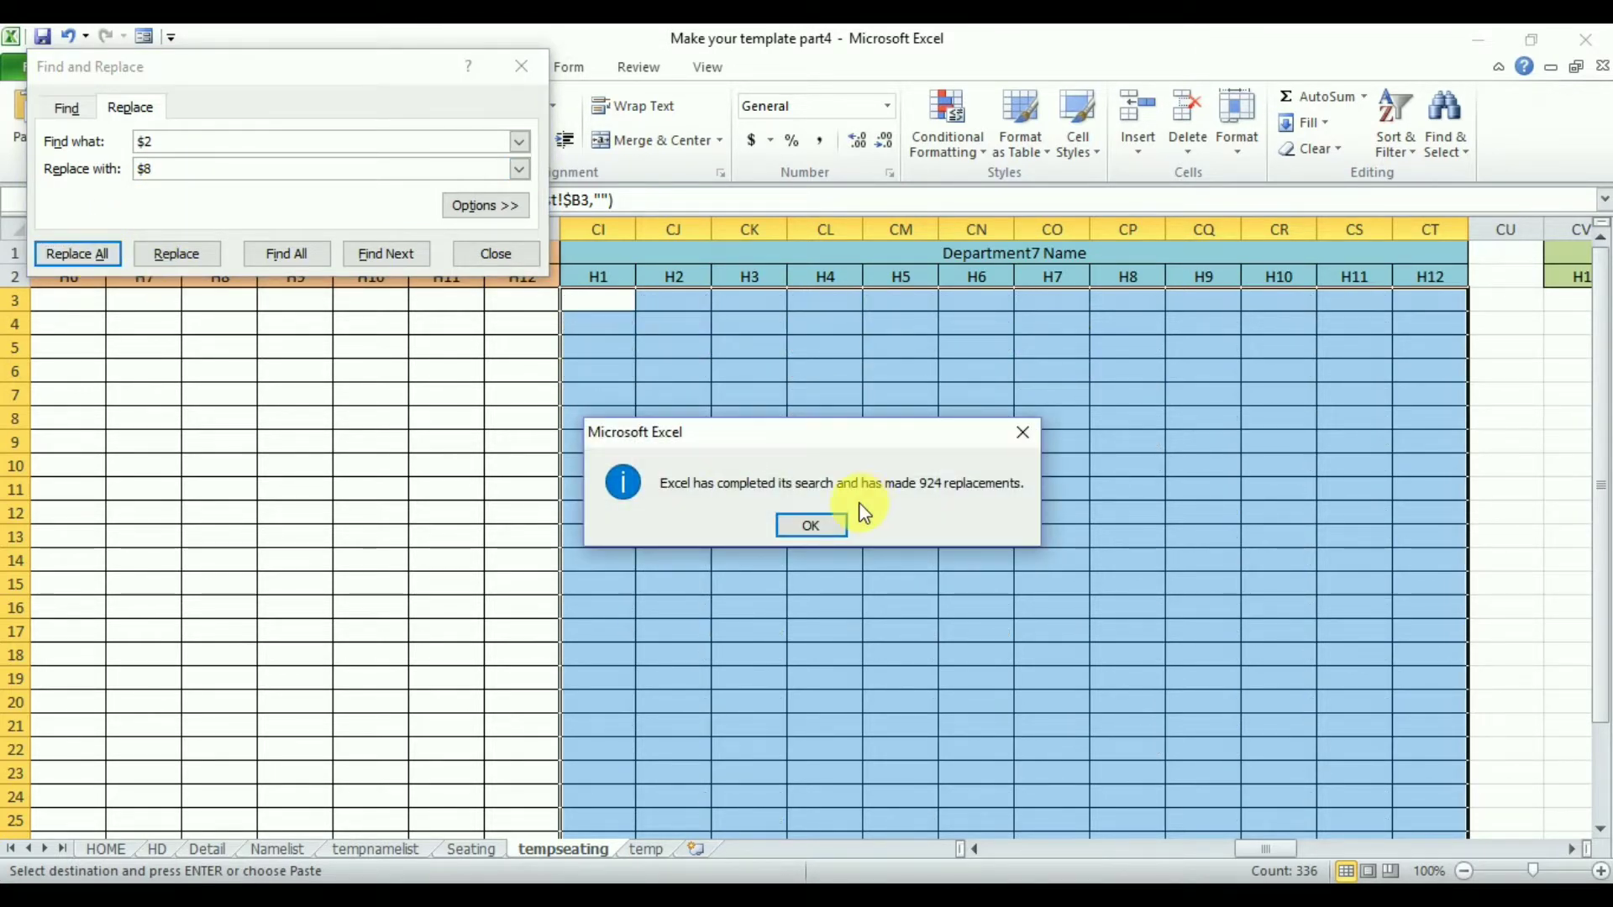
{"action": "left_click", "coordinate": [832, 530]}
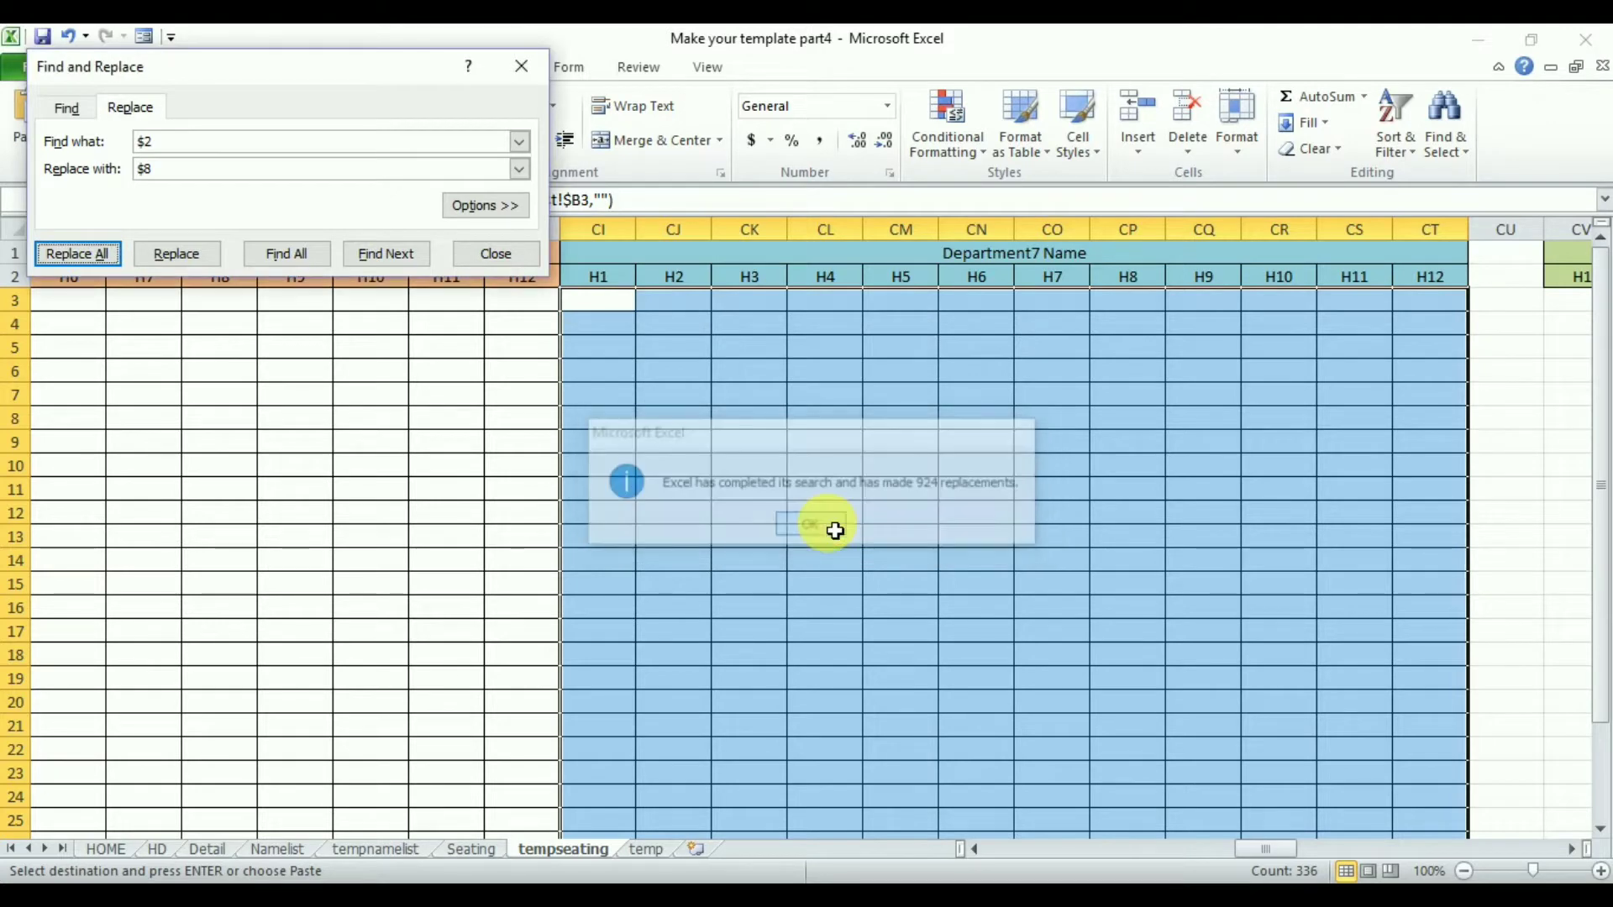
{"action": "left_click", "coordinate": [500, 254]}
- Examine the Department1 seating formula in O3 and the department name columns on the tempnamelist sheet
{"action": "left_click", "coordinate": [985, 255]}
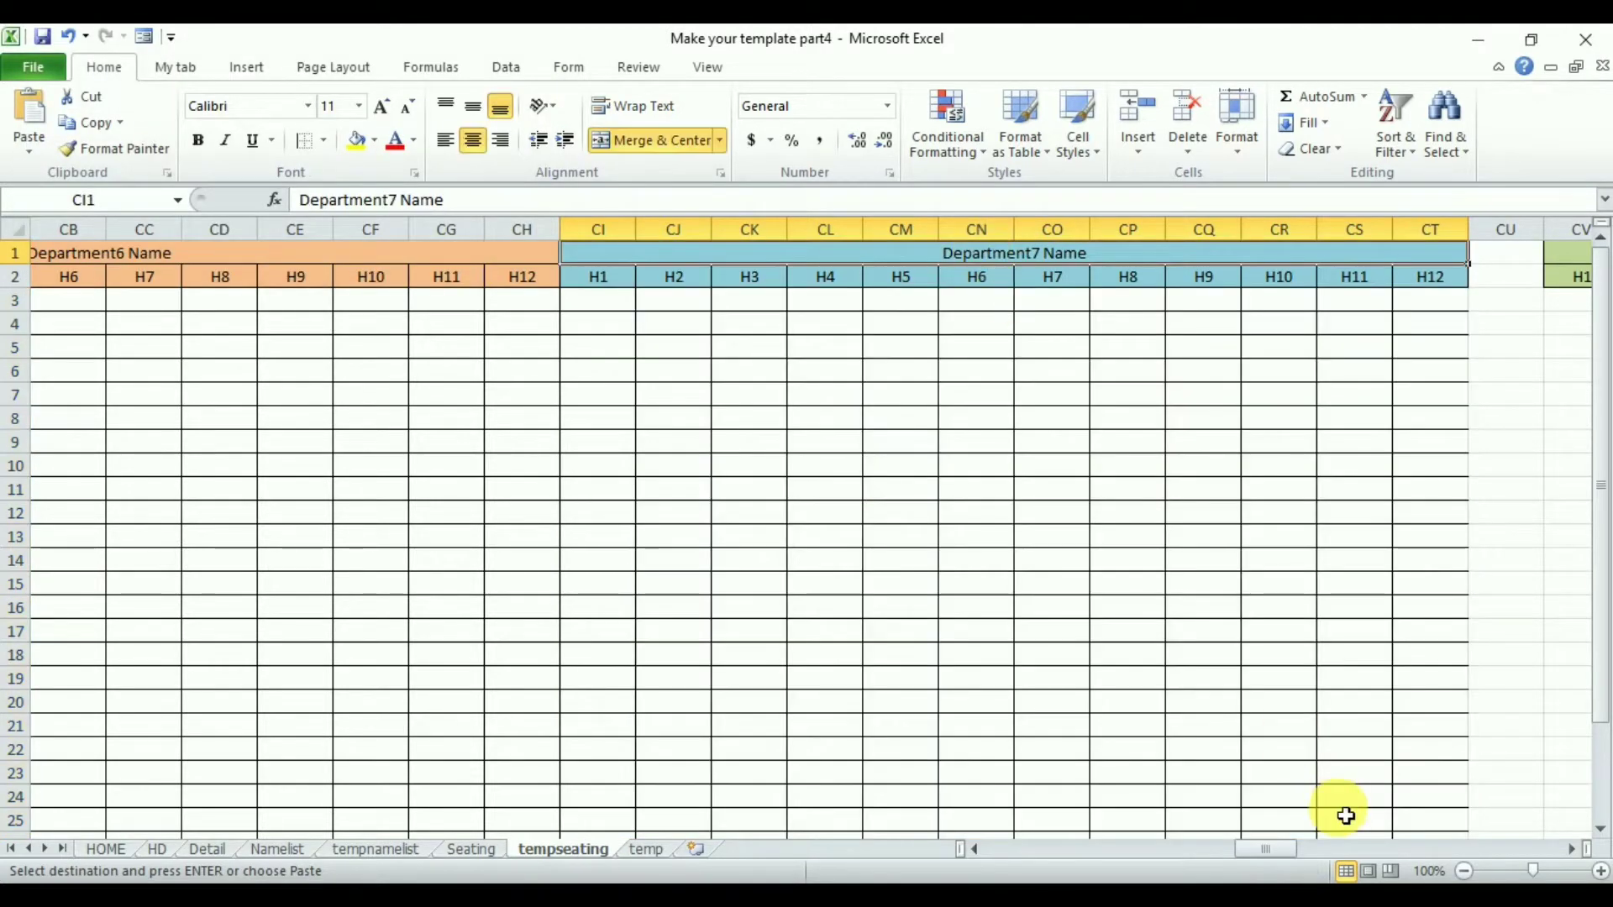
{"action": "left_click_drag", "start_coordinate": [1269, 845], "coordinate": [1016, 848]}
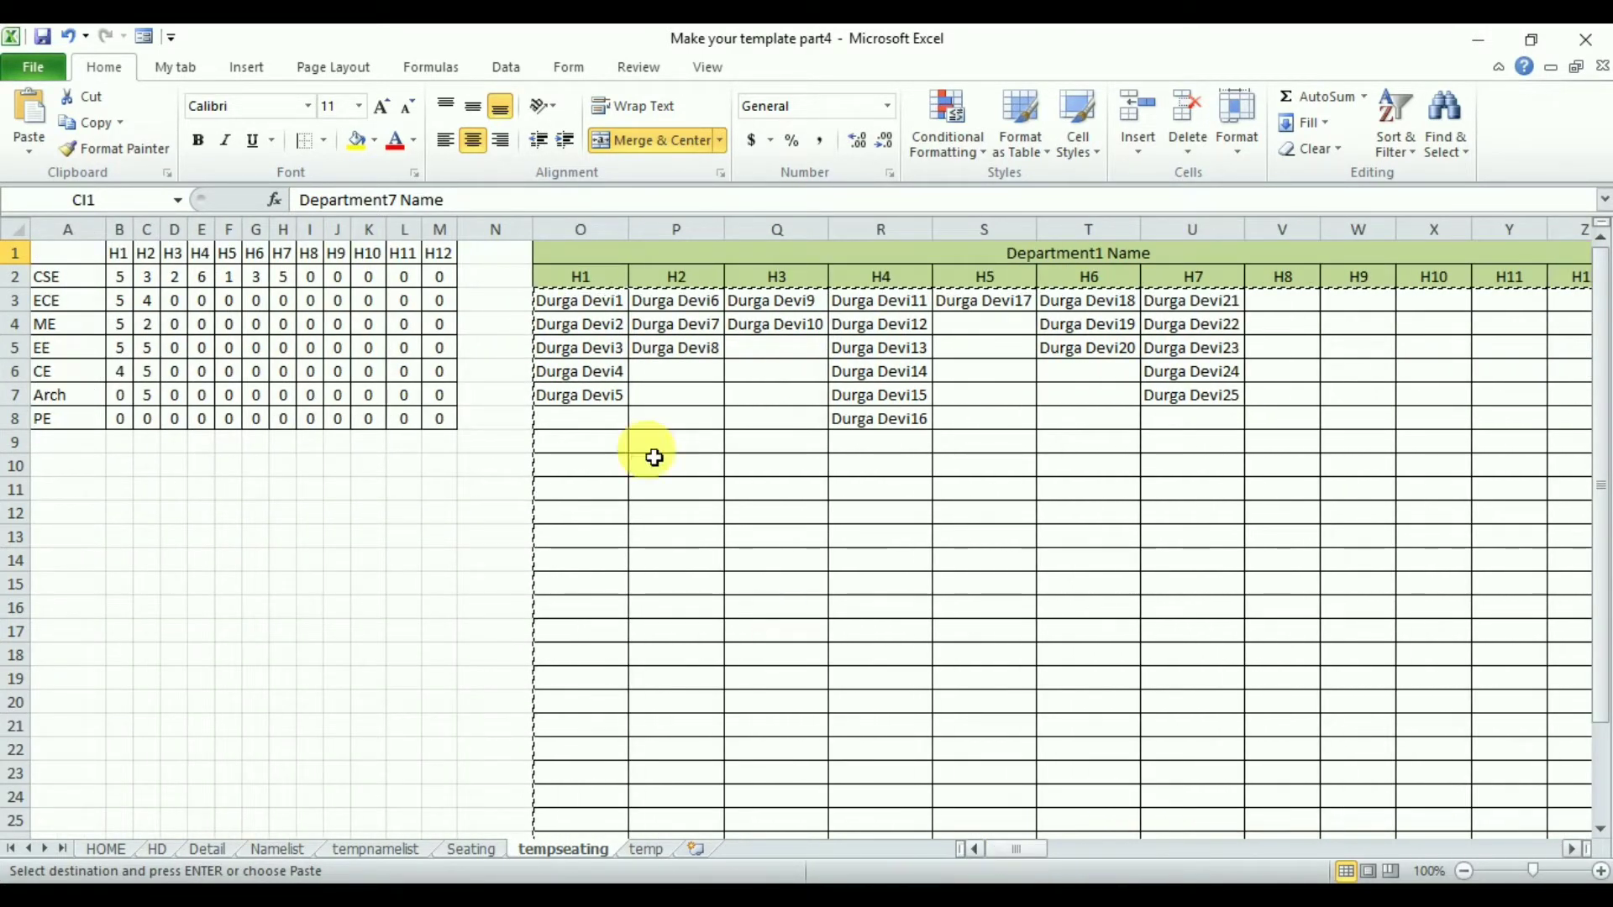
{"action": "left_click", "coordinate": [580, 294]}
{"action": "key", "text": "Escape"}
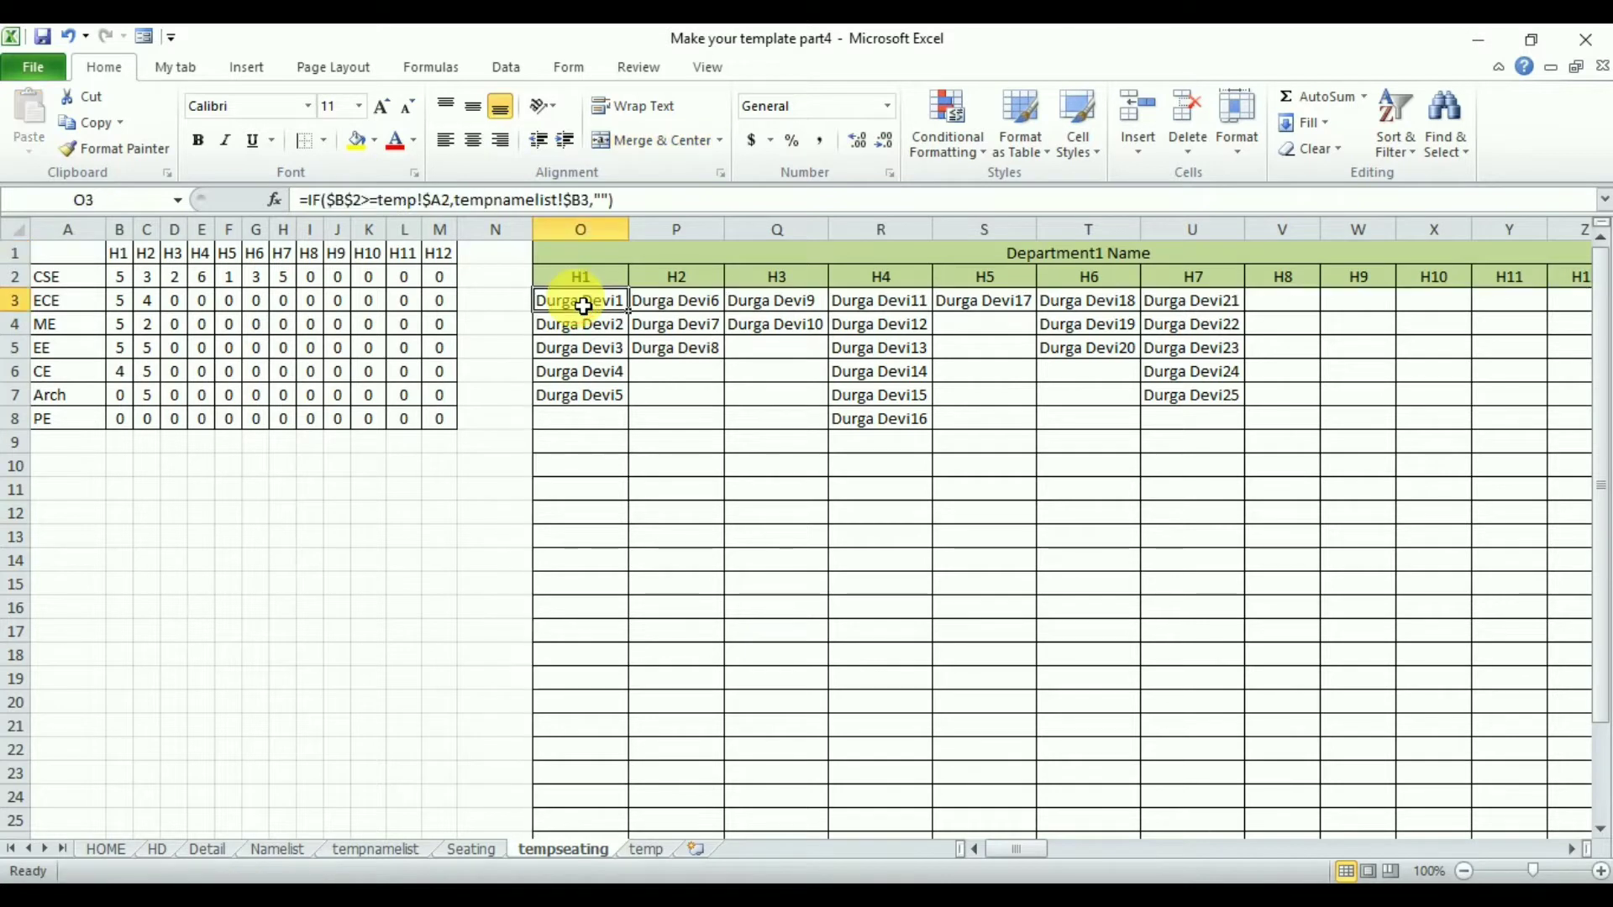
{"action": "left_click_drag", "start_coordinate": [455, 199], "coordinate": [580, 226]}
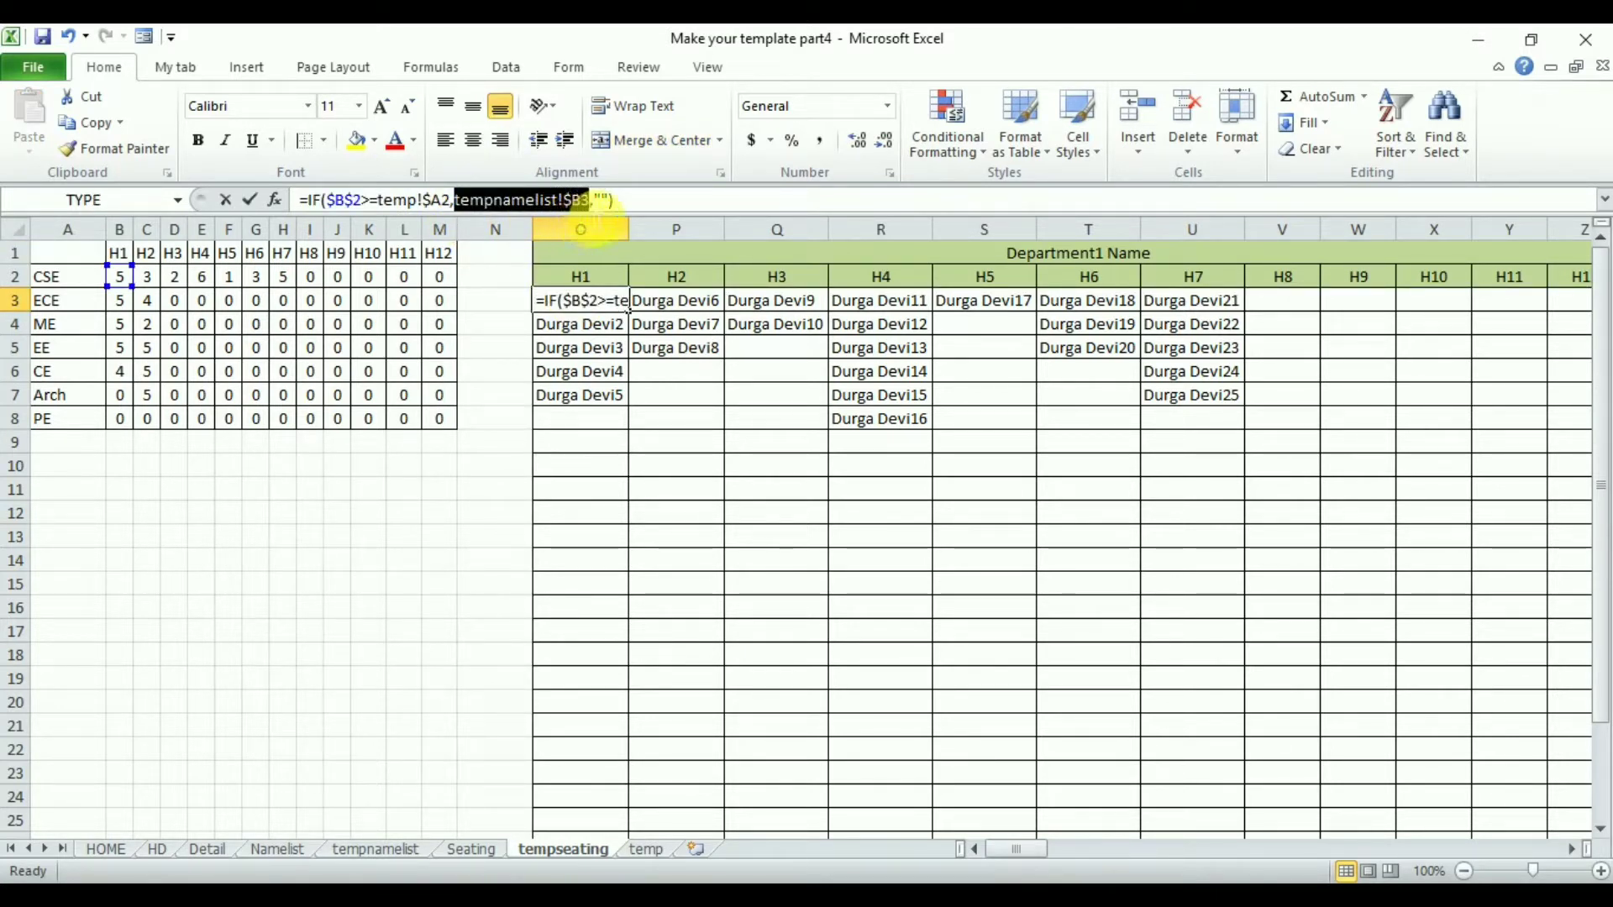
{"action": "key", "text": "Escape"}
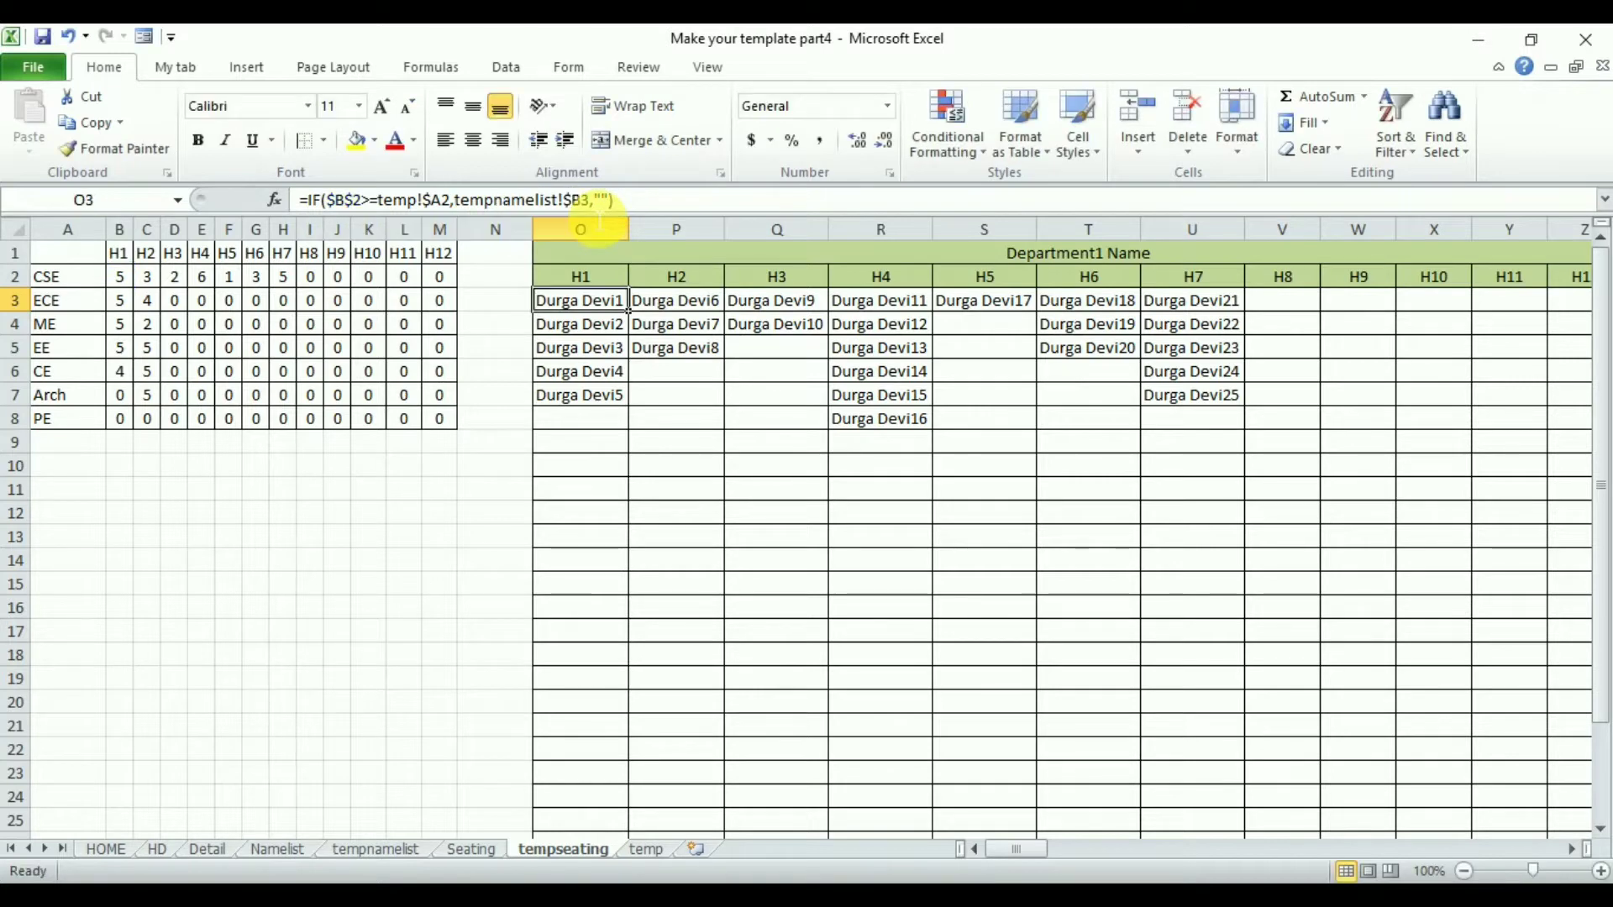
{"action": "left_click", "coordinate": [1097, 262]}
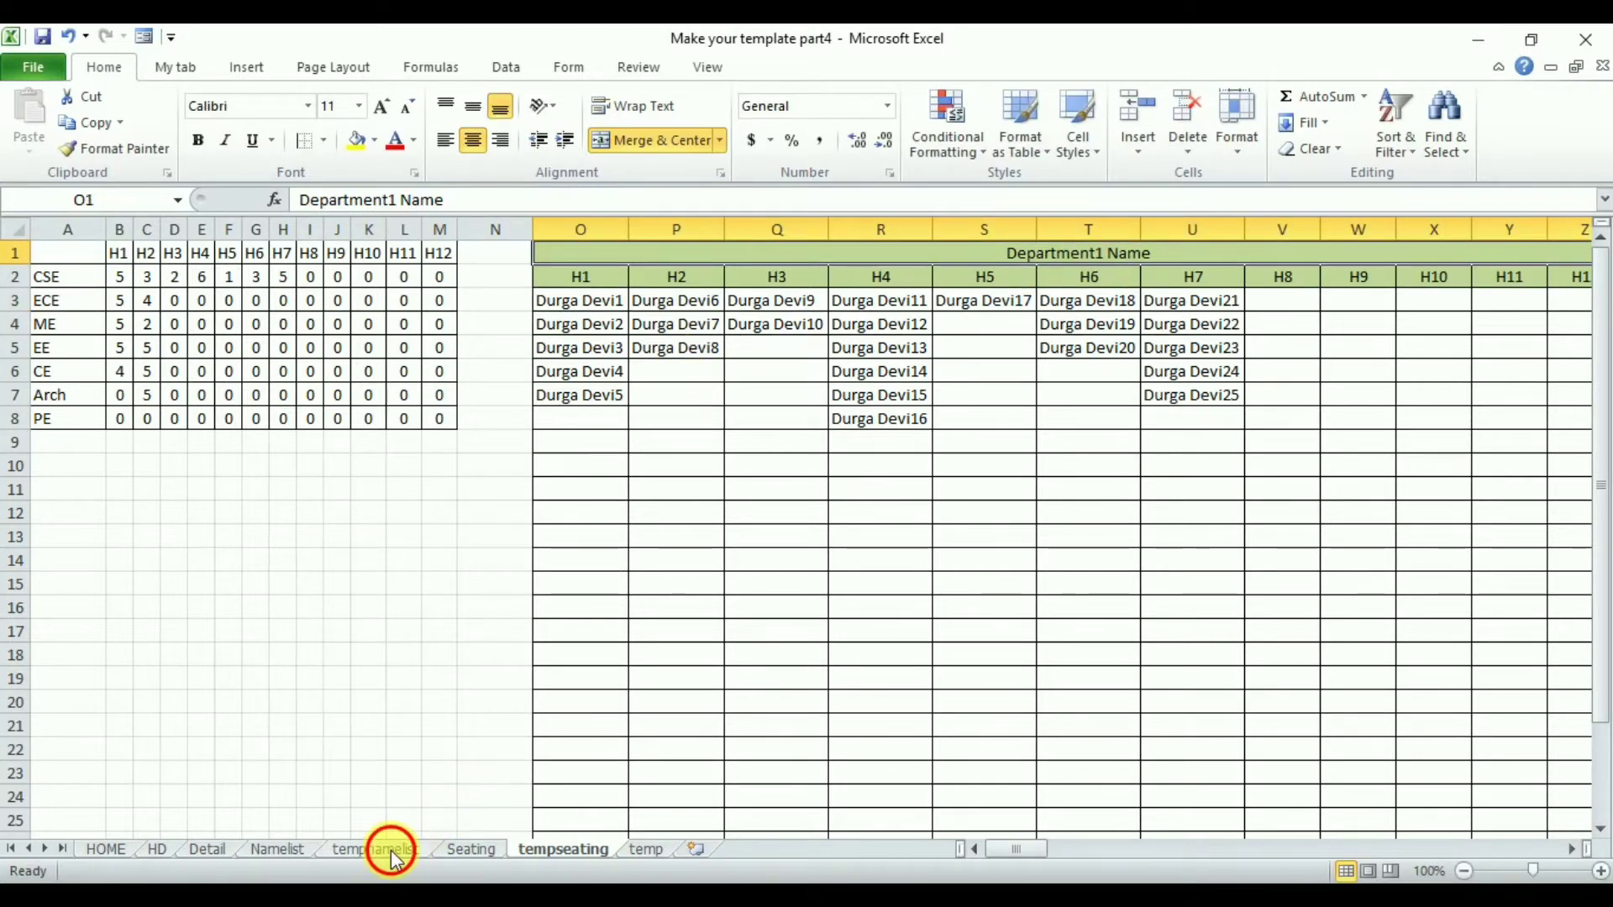
{"action": "left_click", "coordinate": [391, 850]}
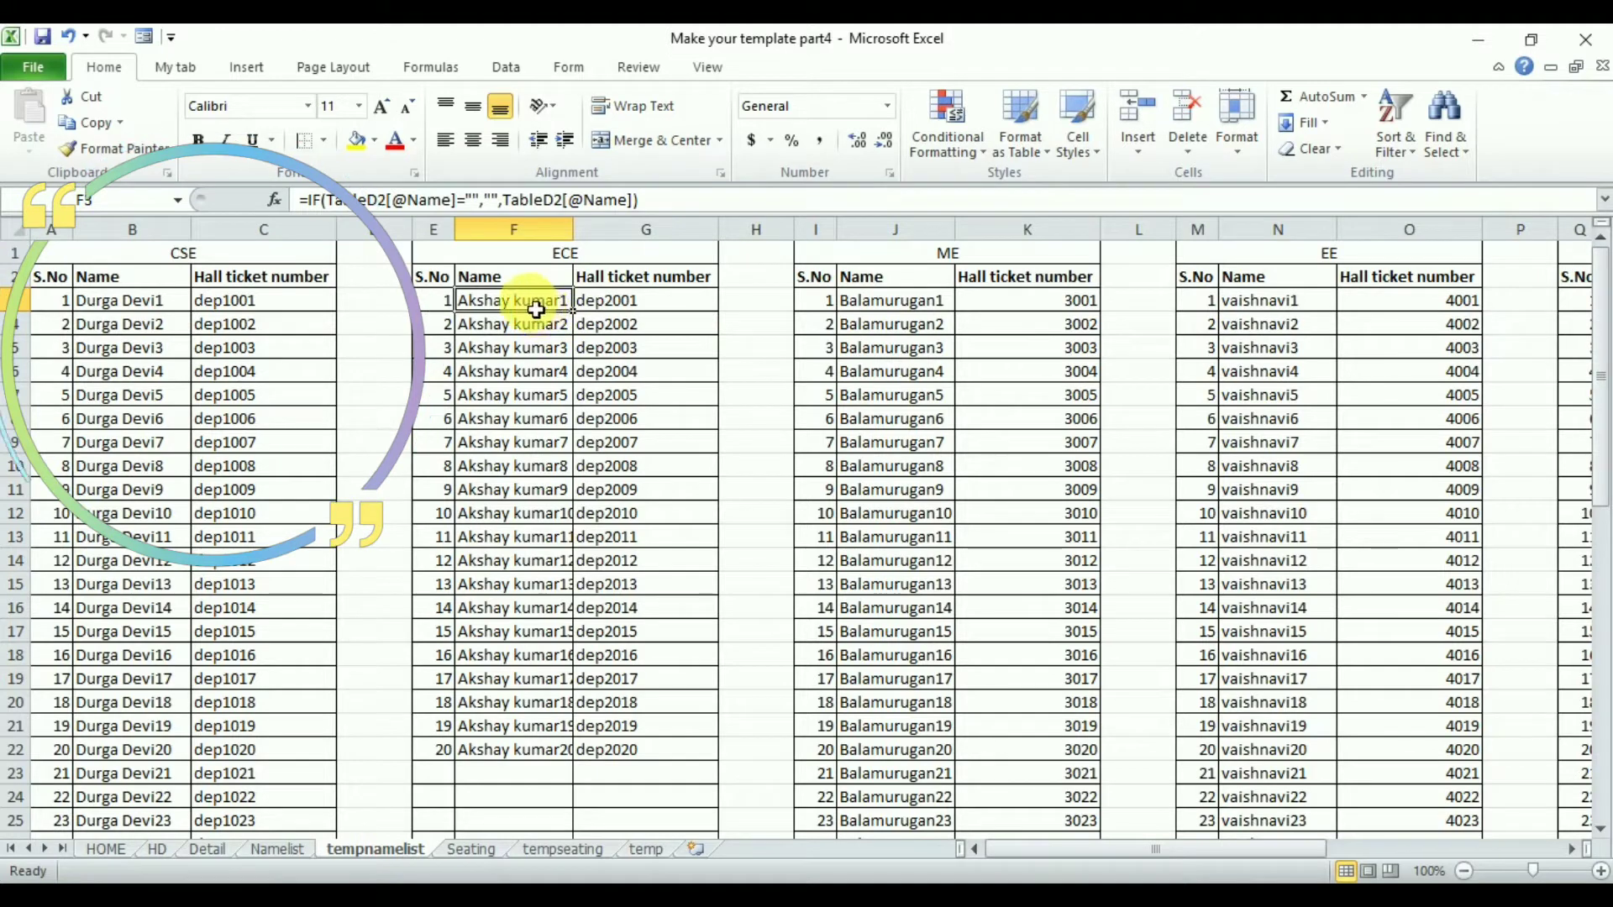
{"action": "left_click", "coordinate": [557, 849]}
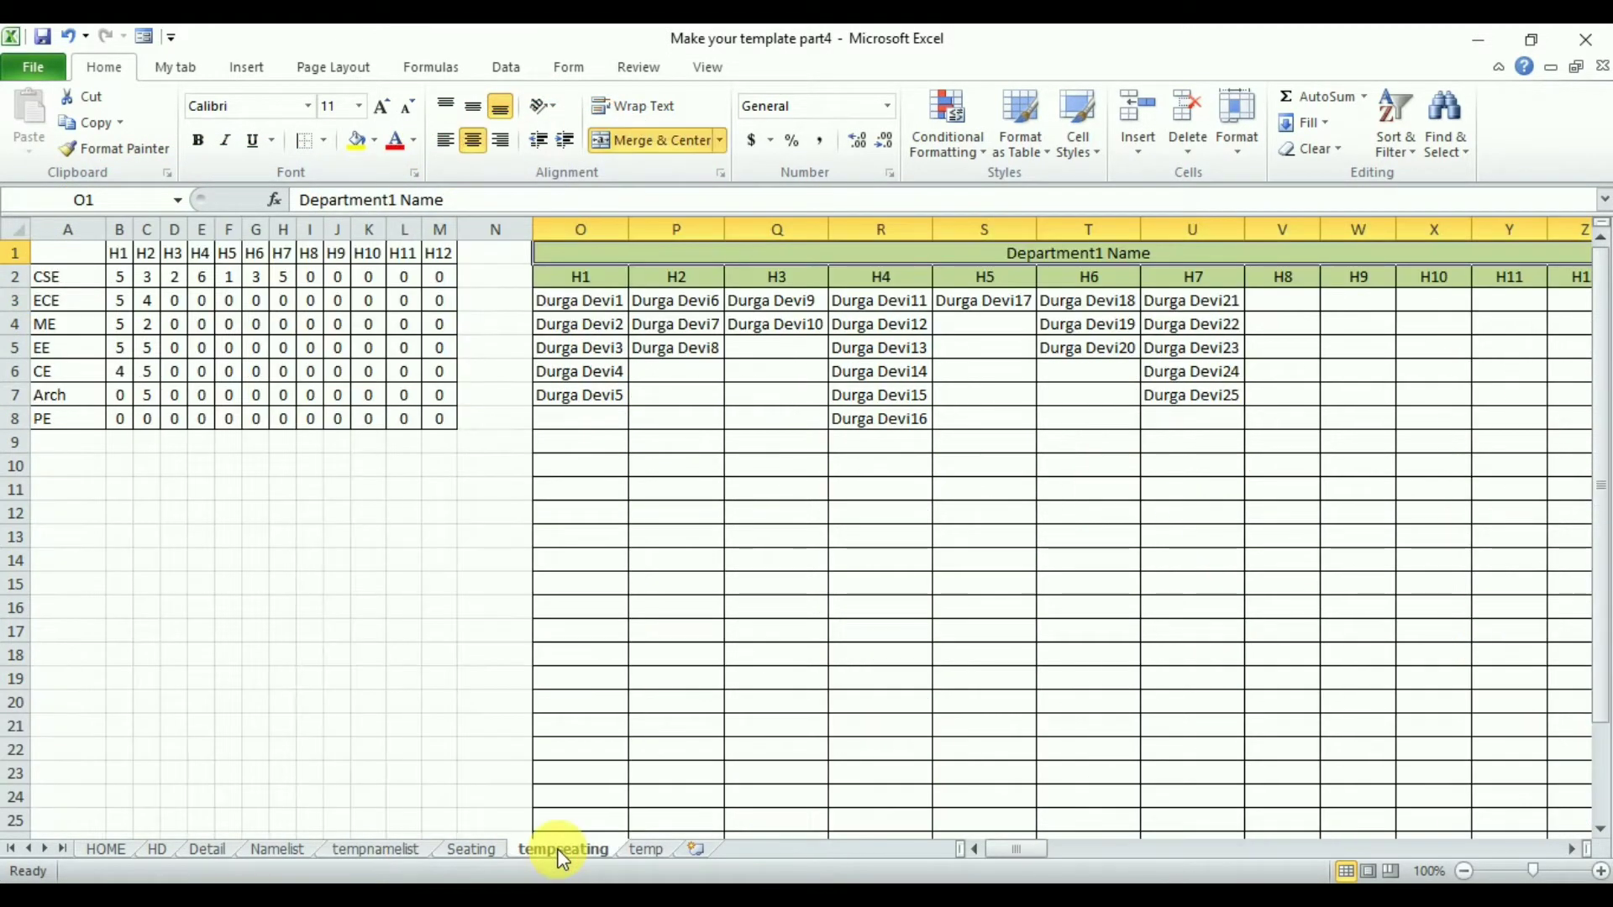
- Replace tempnamelist!$B with tempnamelist!$F throughout the Department2 block's formulas so it pulls ECE names
{"action": "left_click", "coordinate": [1570, 848]}
{"action": "left_click", "coordinate": [1569, 849]}
{"action": "left_click_drag", "start_coordinate": [1569, 849], "coordinate": [1569, 849]}
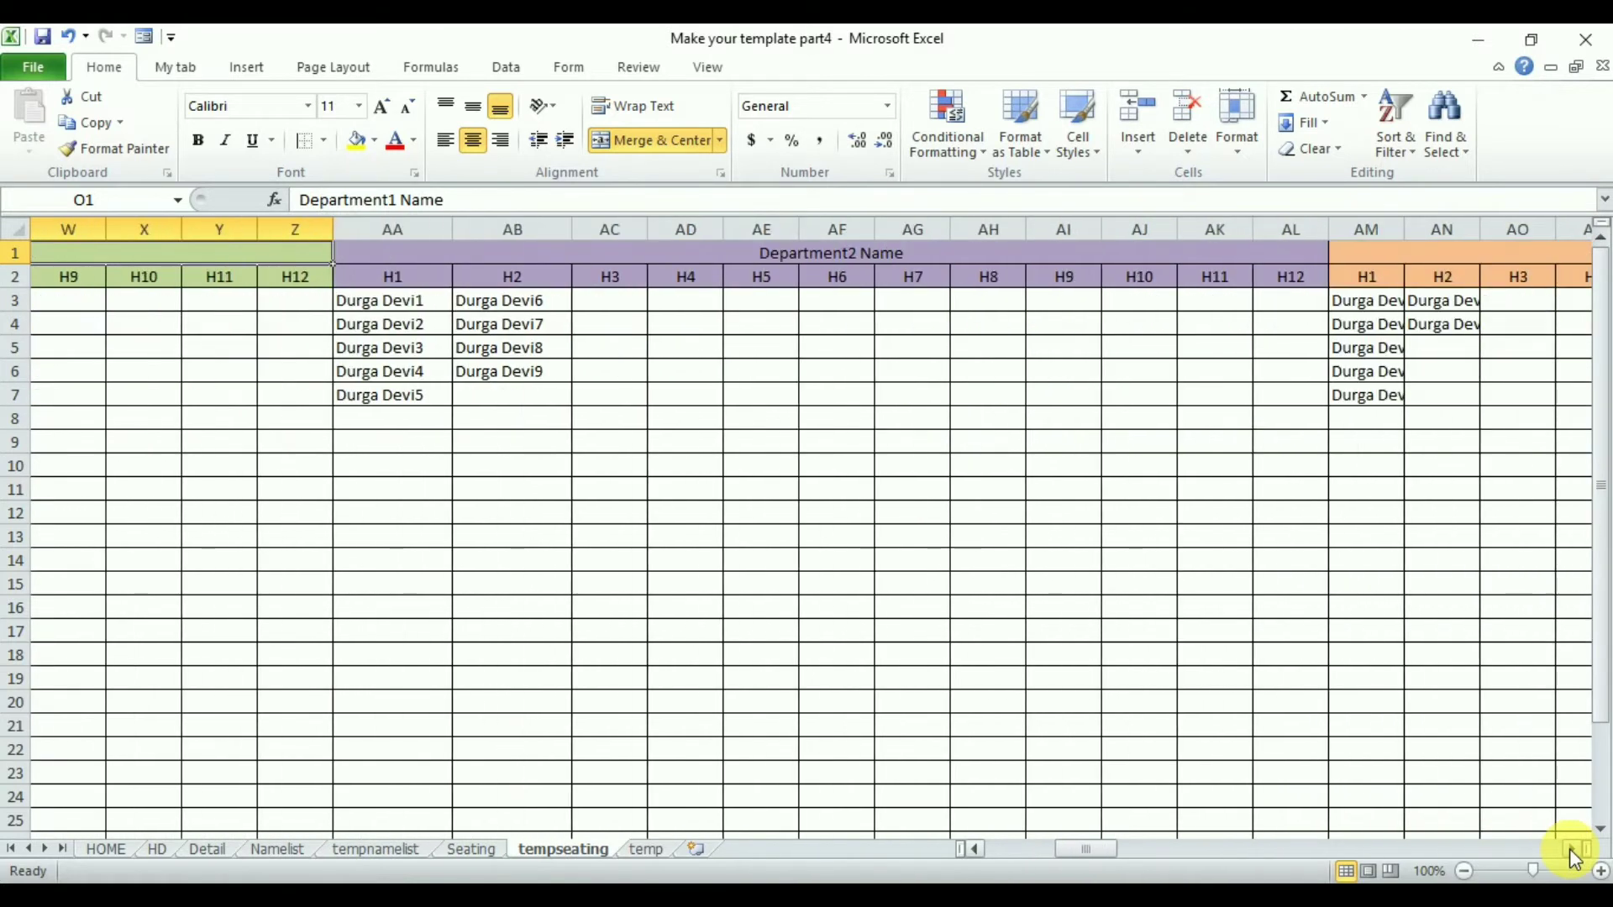
{"action": "left_click_drag", "start_coordinate": [396, 310], "coordinate": [1462, 305]}
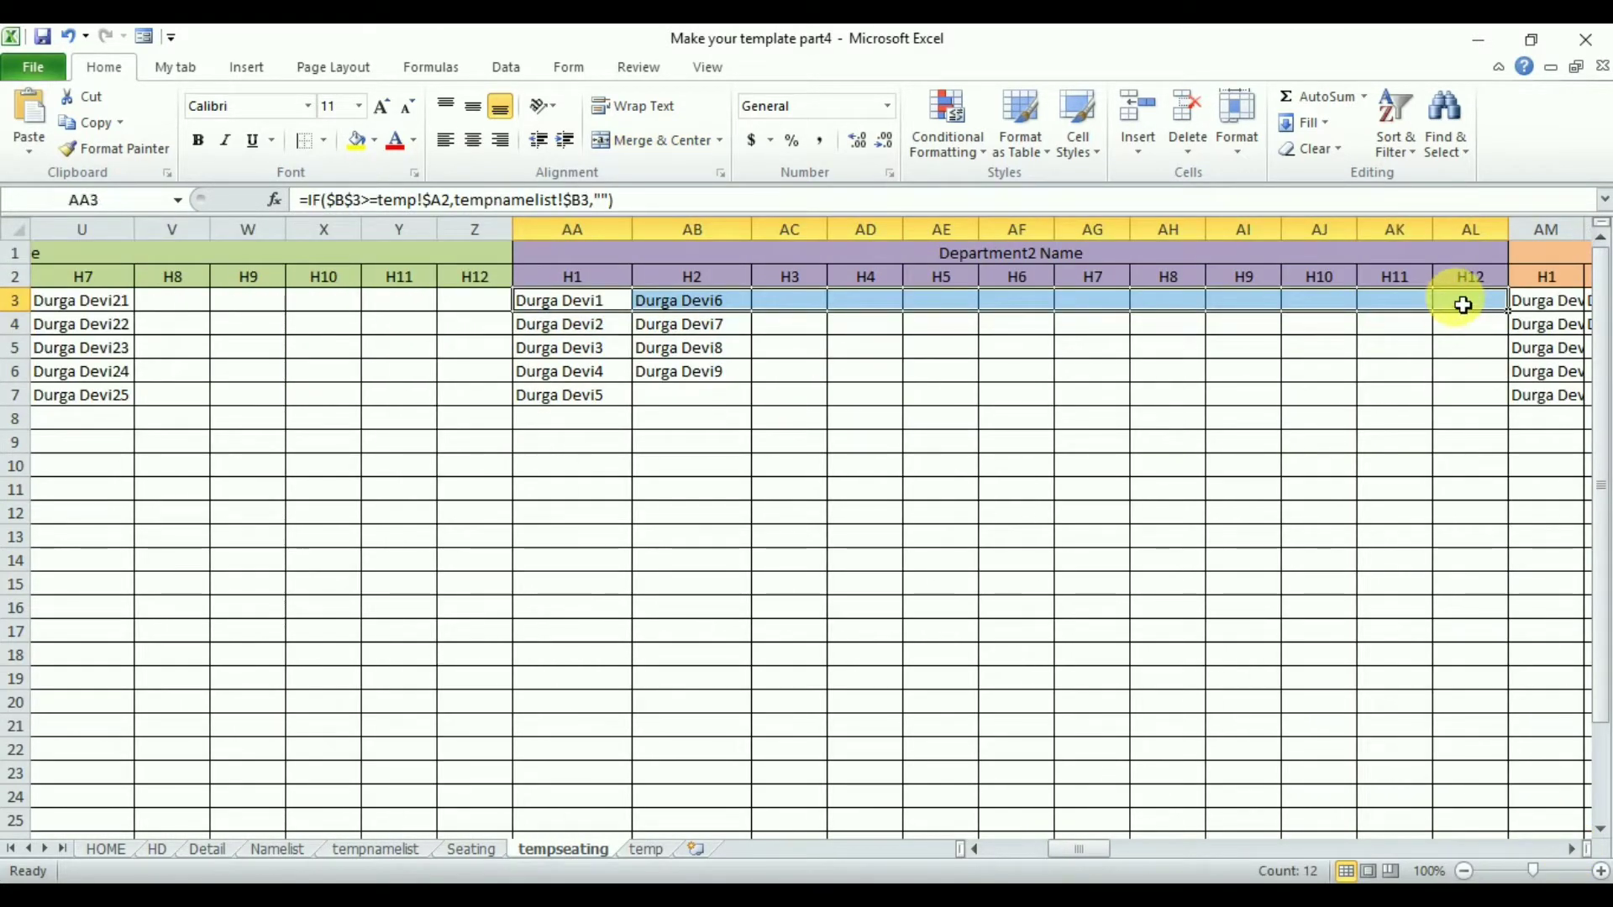
{"action": "key", "text": "ctrl+shift+Down"}
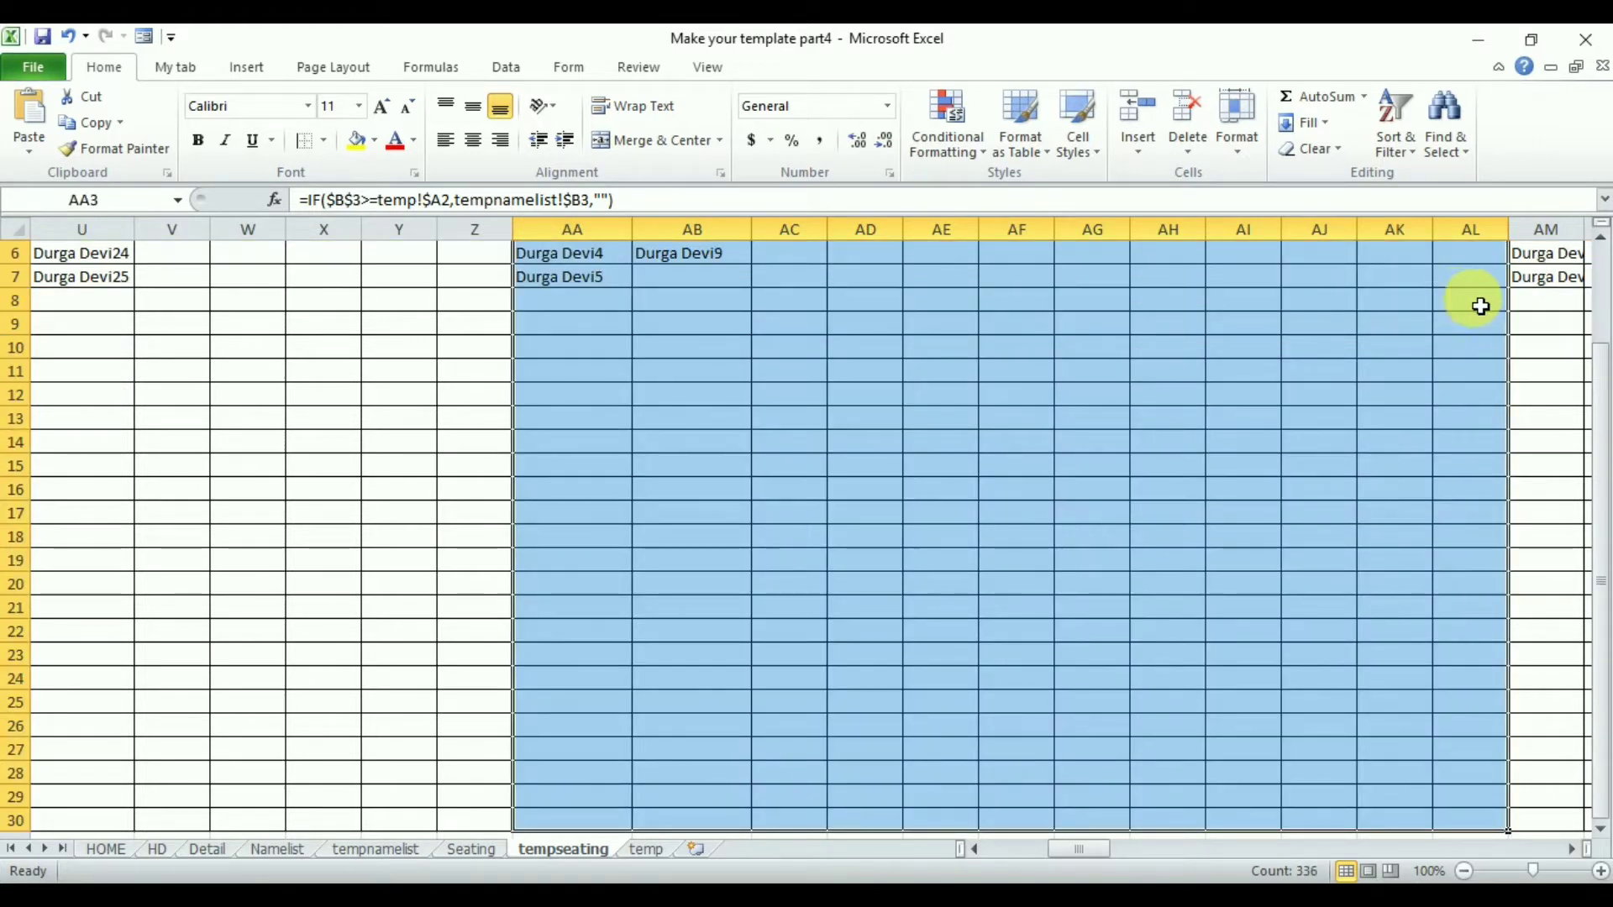
{"action": "left_click_drag", "start_coordinate": [1600, 364], "coordinate": [1600, 311]}
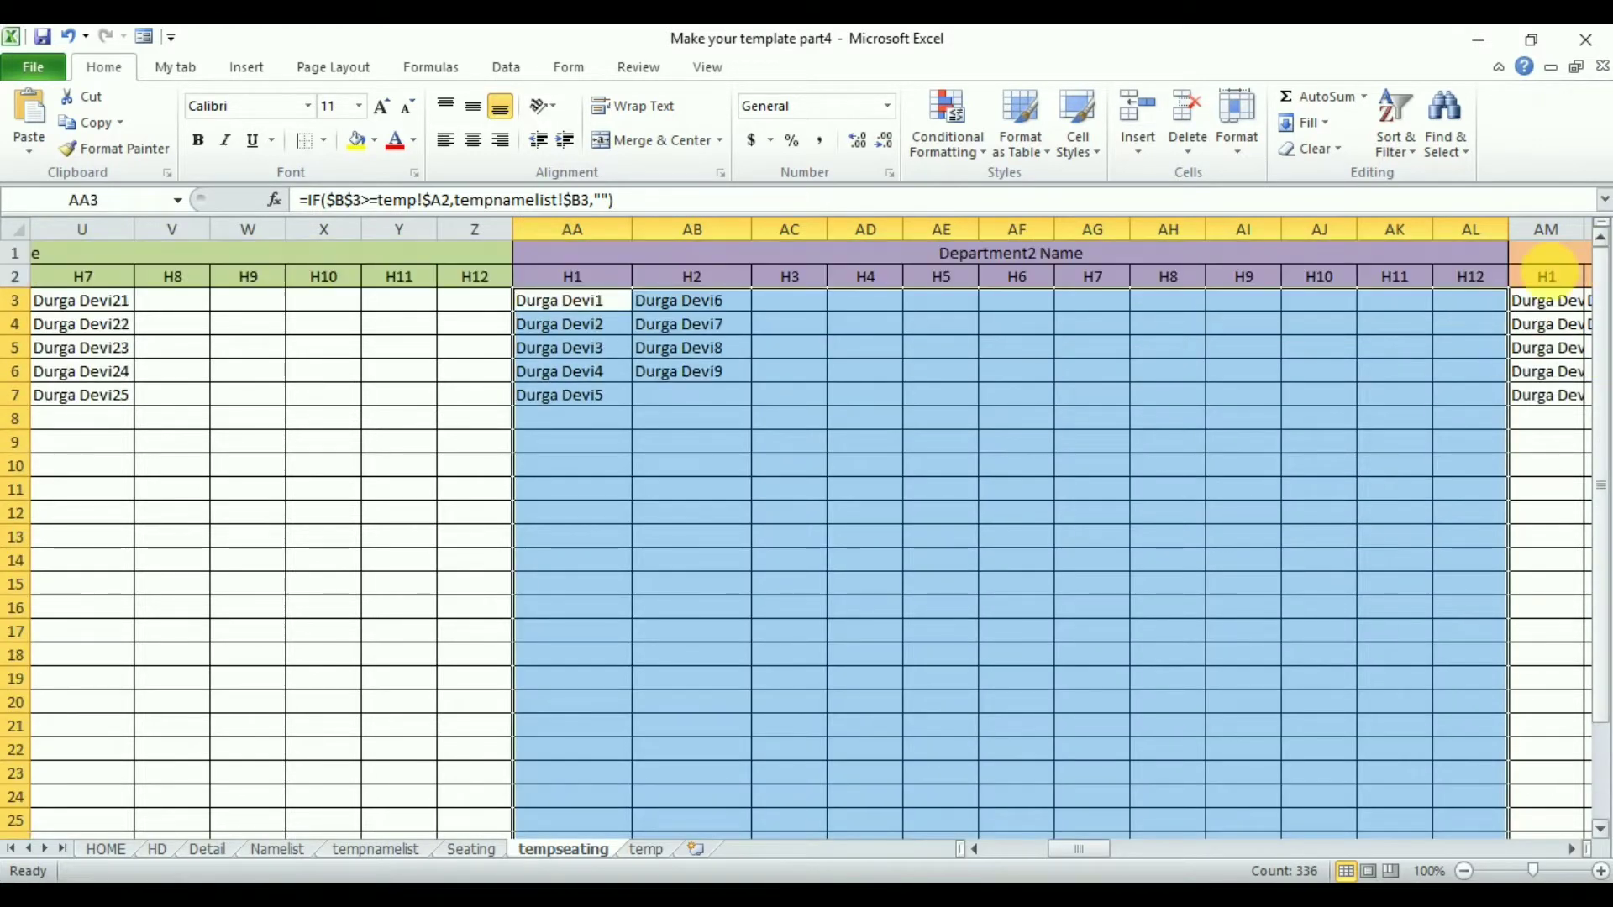
{"action": "key", "text": "ctrl+h"}
{"action": "key", "text": "Tab"}
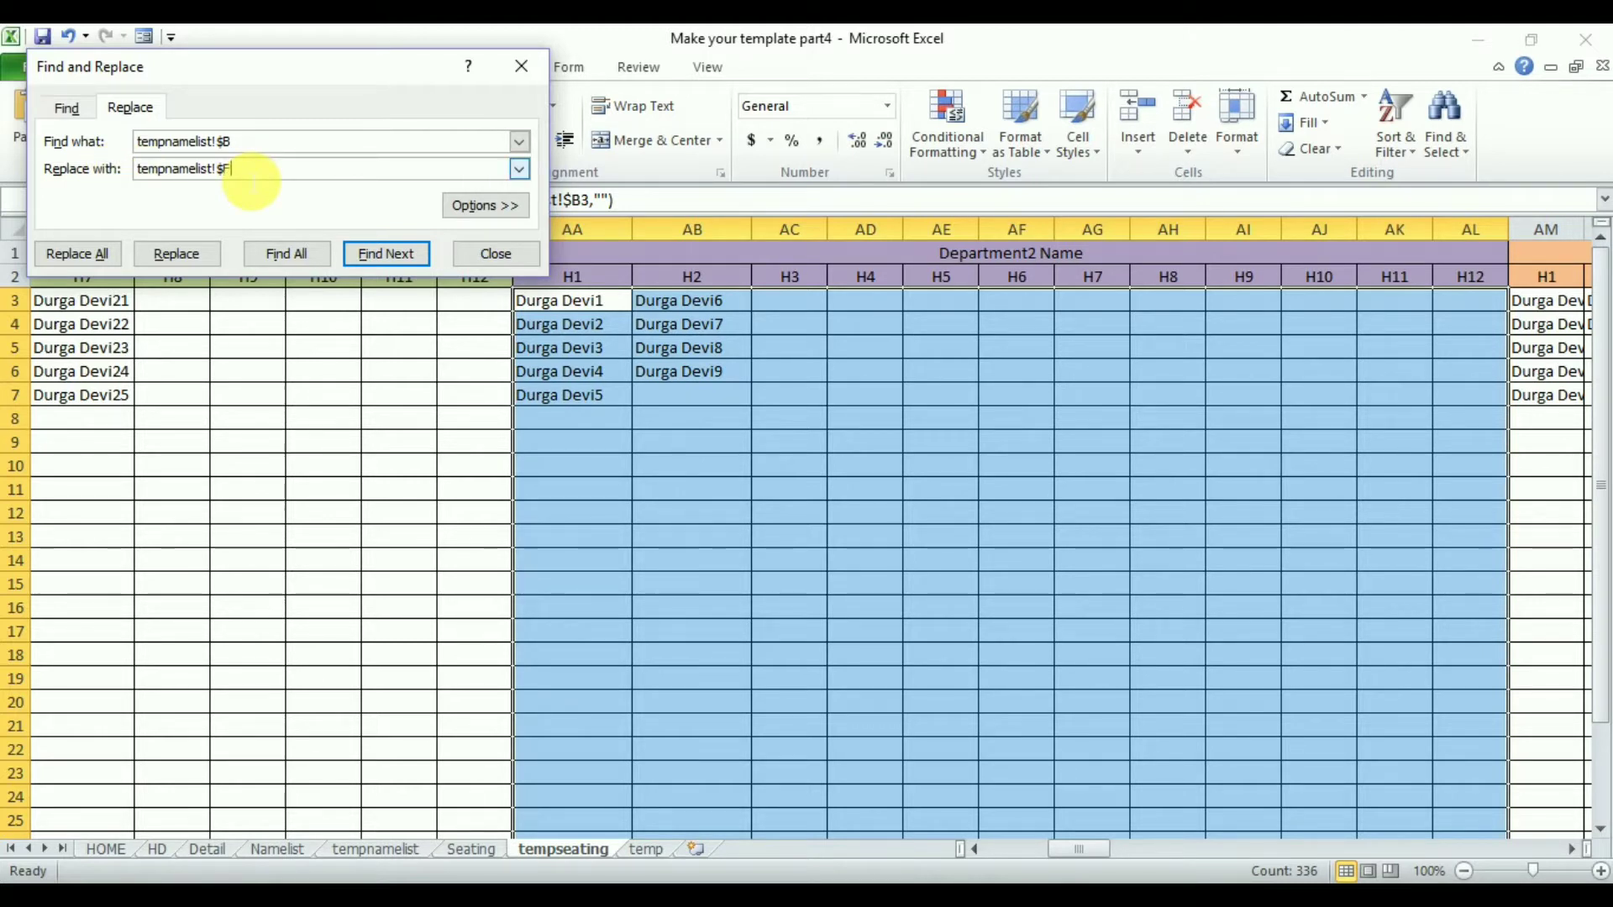
{"action": "left_click", "coordinate": [79, 253]}
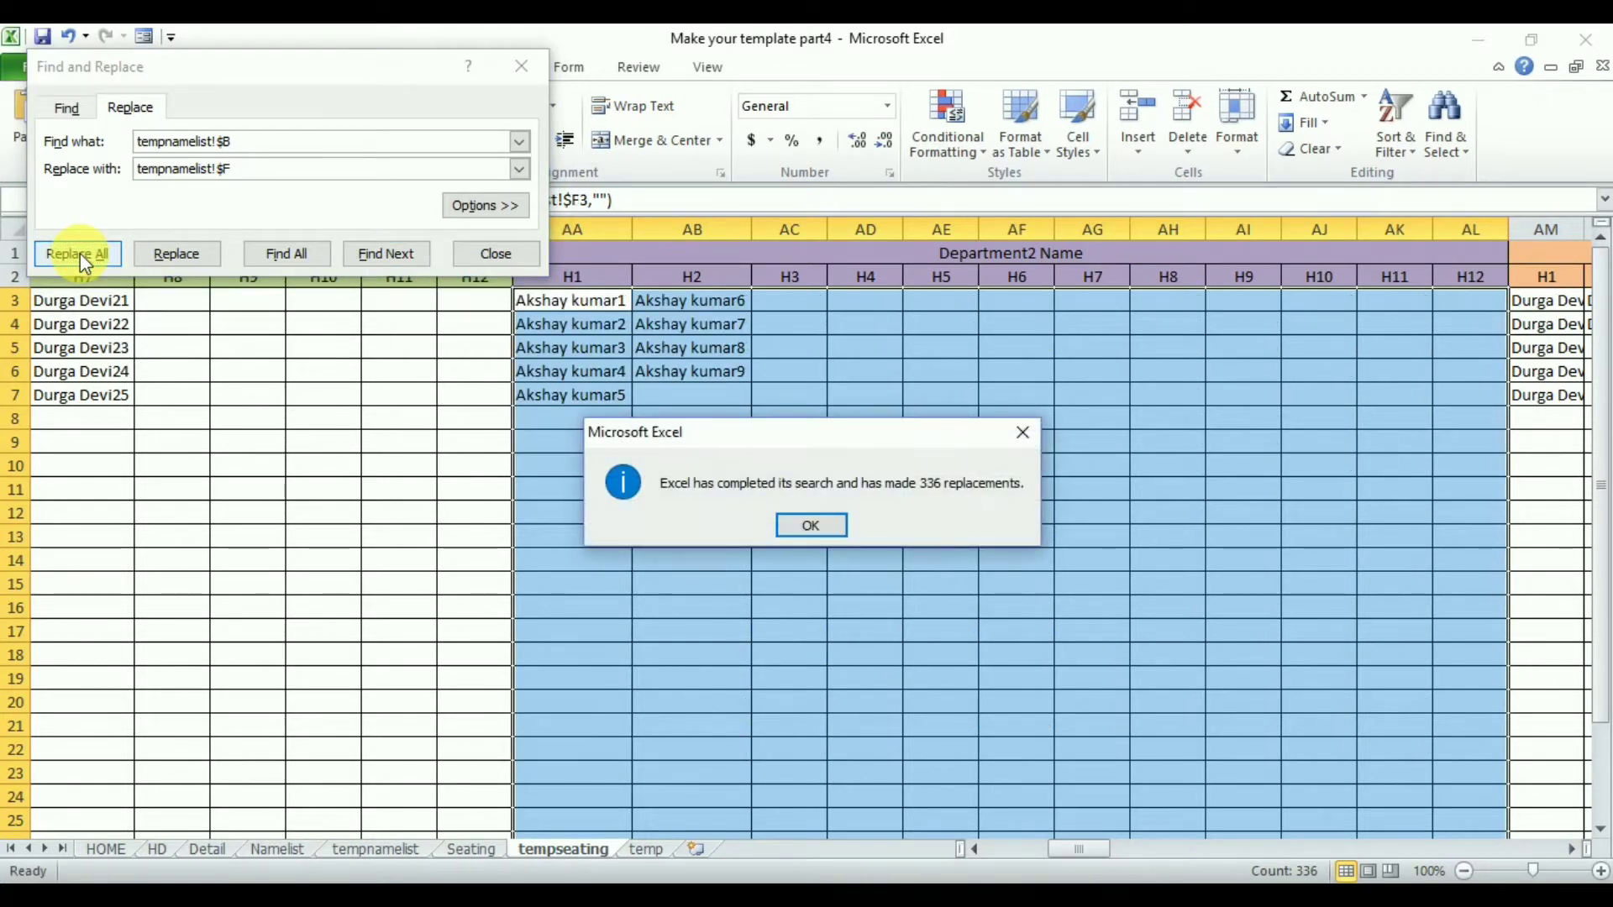
{"action": "key", "text": "Return"}
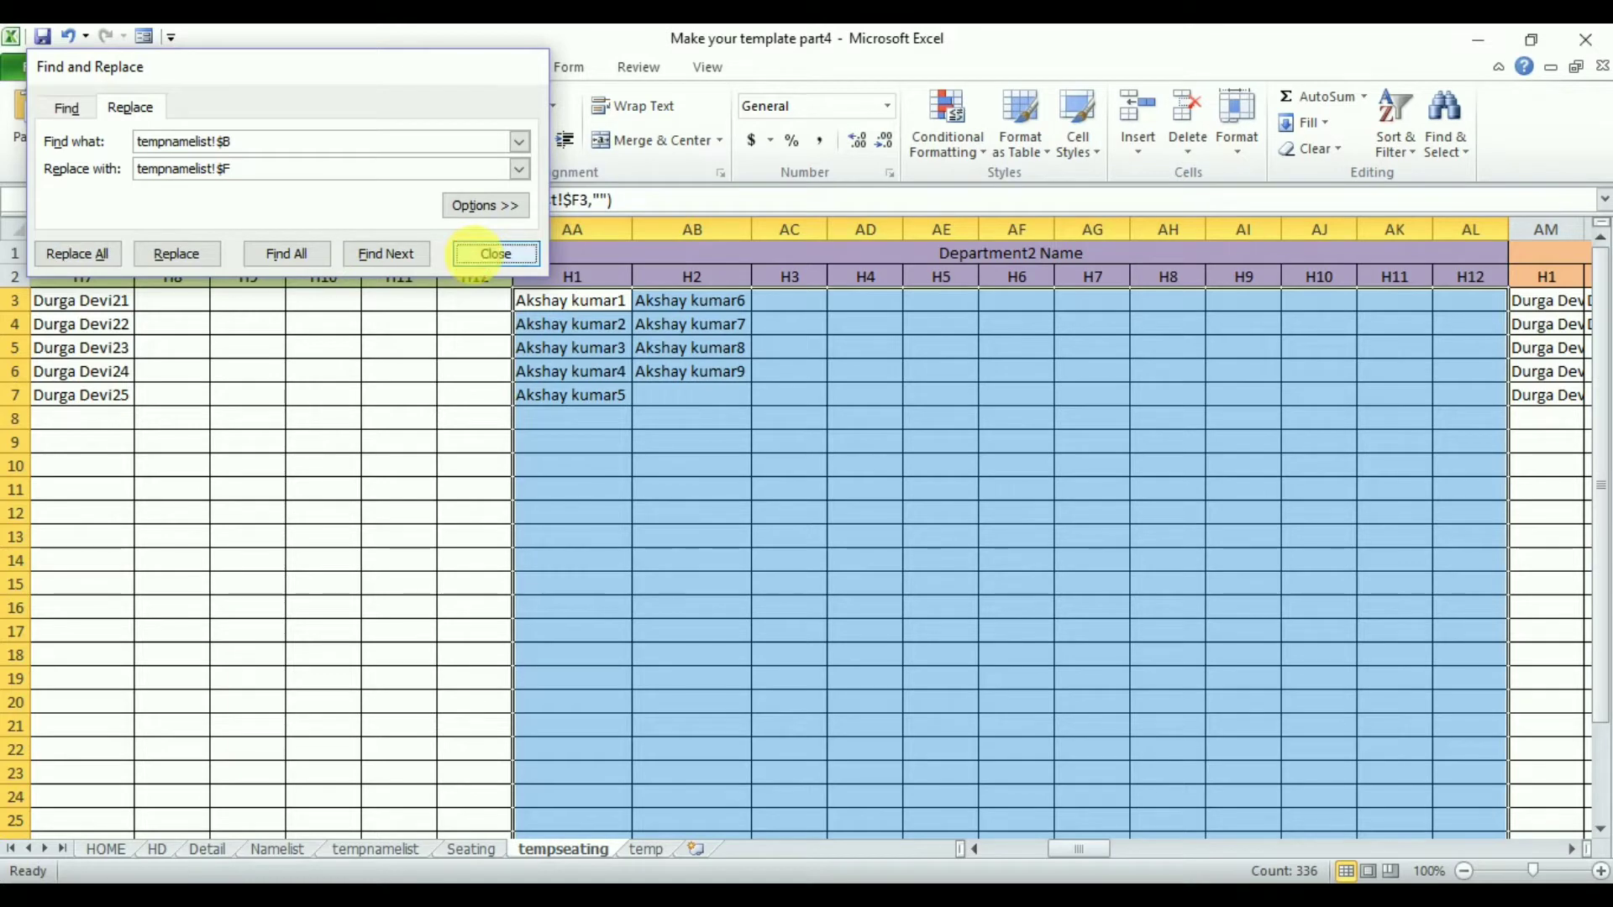
{"action": "left_click", "coordinate": [496, 253]}
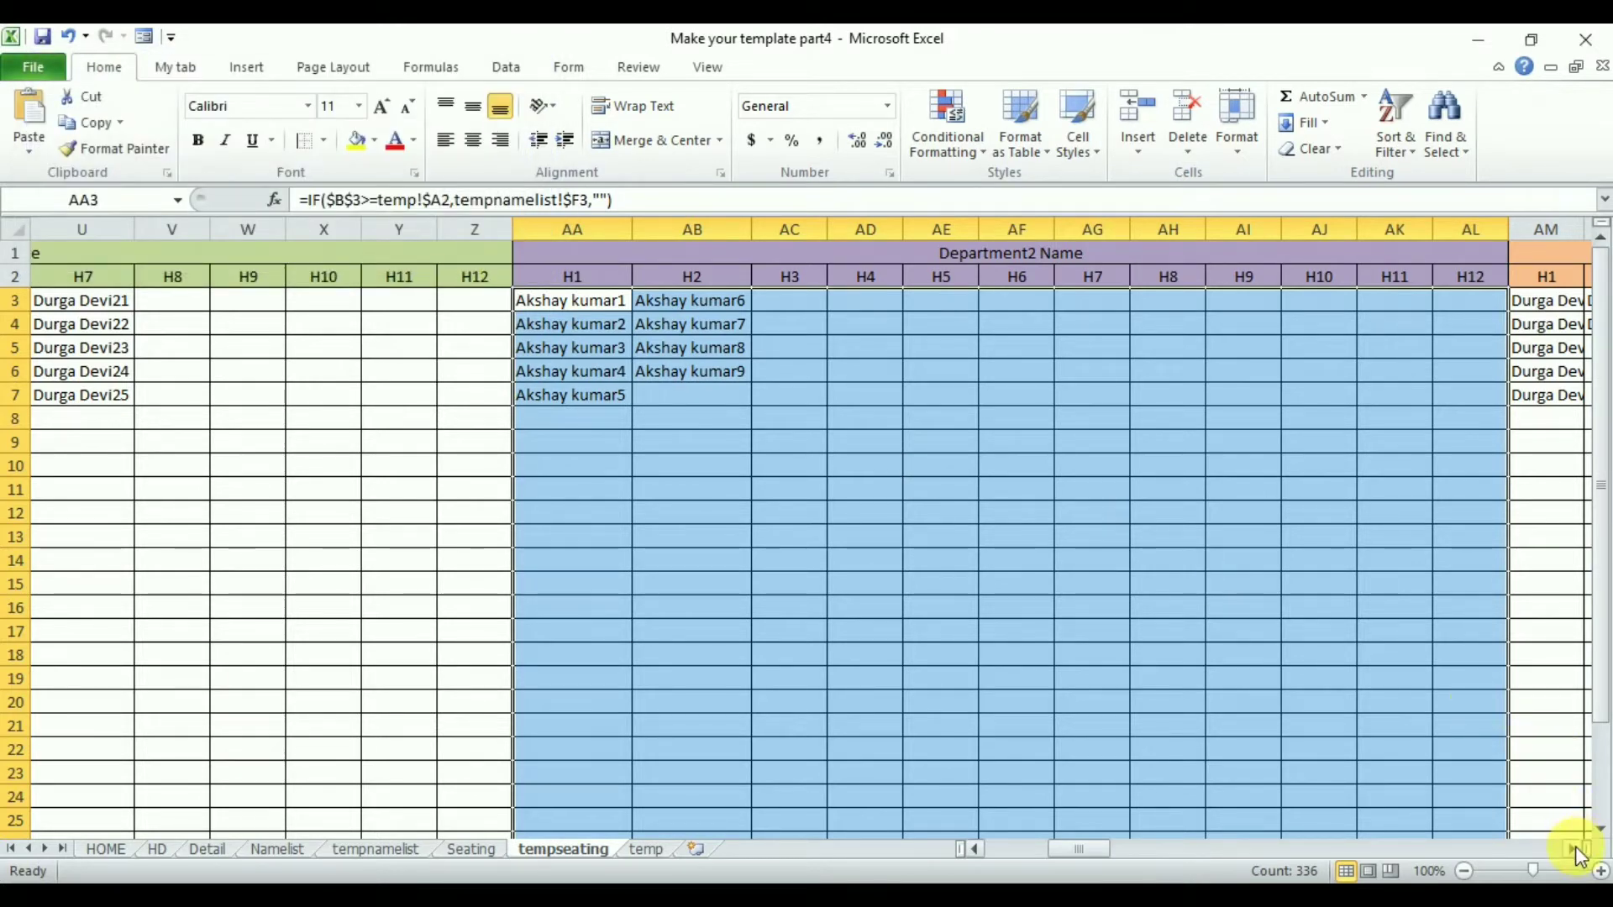
- Replace tempnamelist!$B with tempnamelist!$J throughout the Department3 block's formulas so it pulls ME names
{"action": "left_click", "coordinate": [399, 851]}
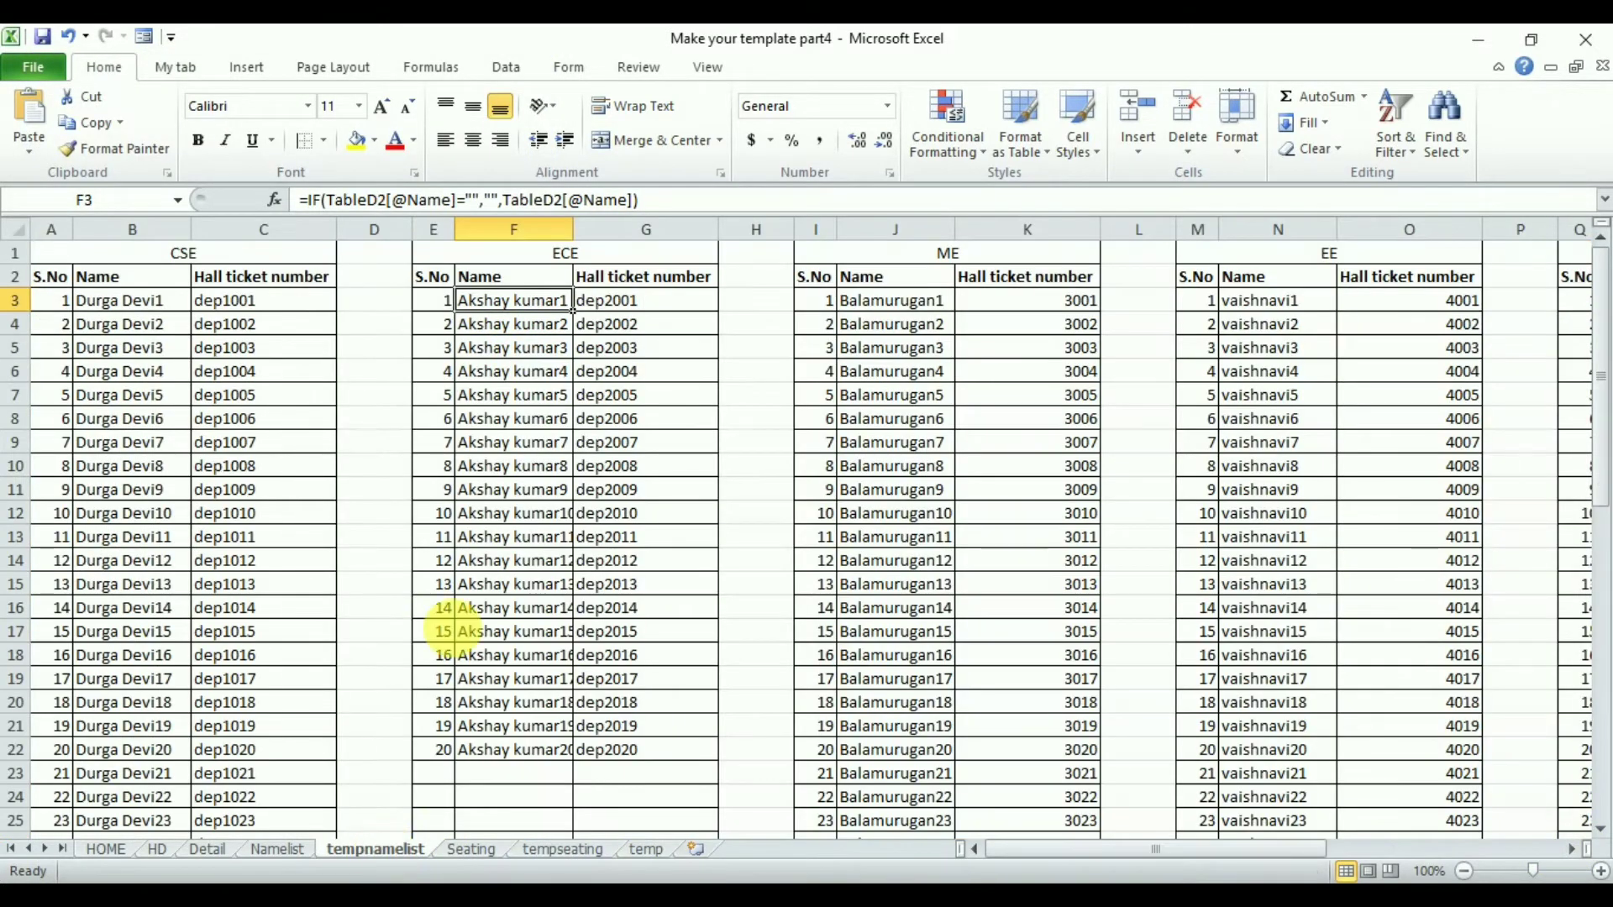
{"action": "left_click", "coordinate": [903, 301]}
{"action": "left_click", "coordinate": [919, 253]}
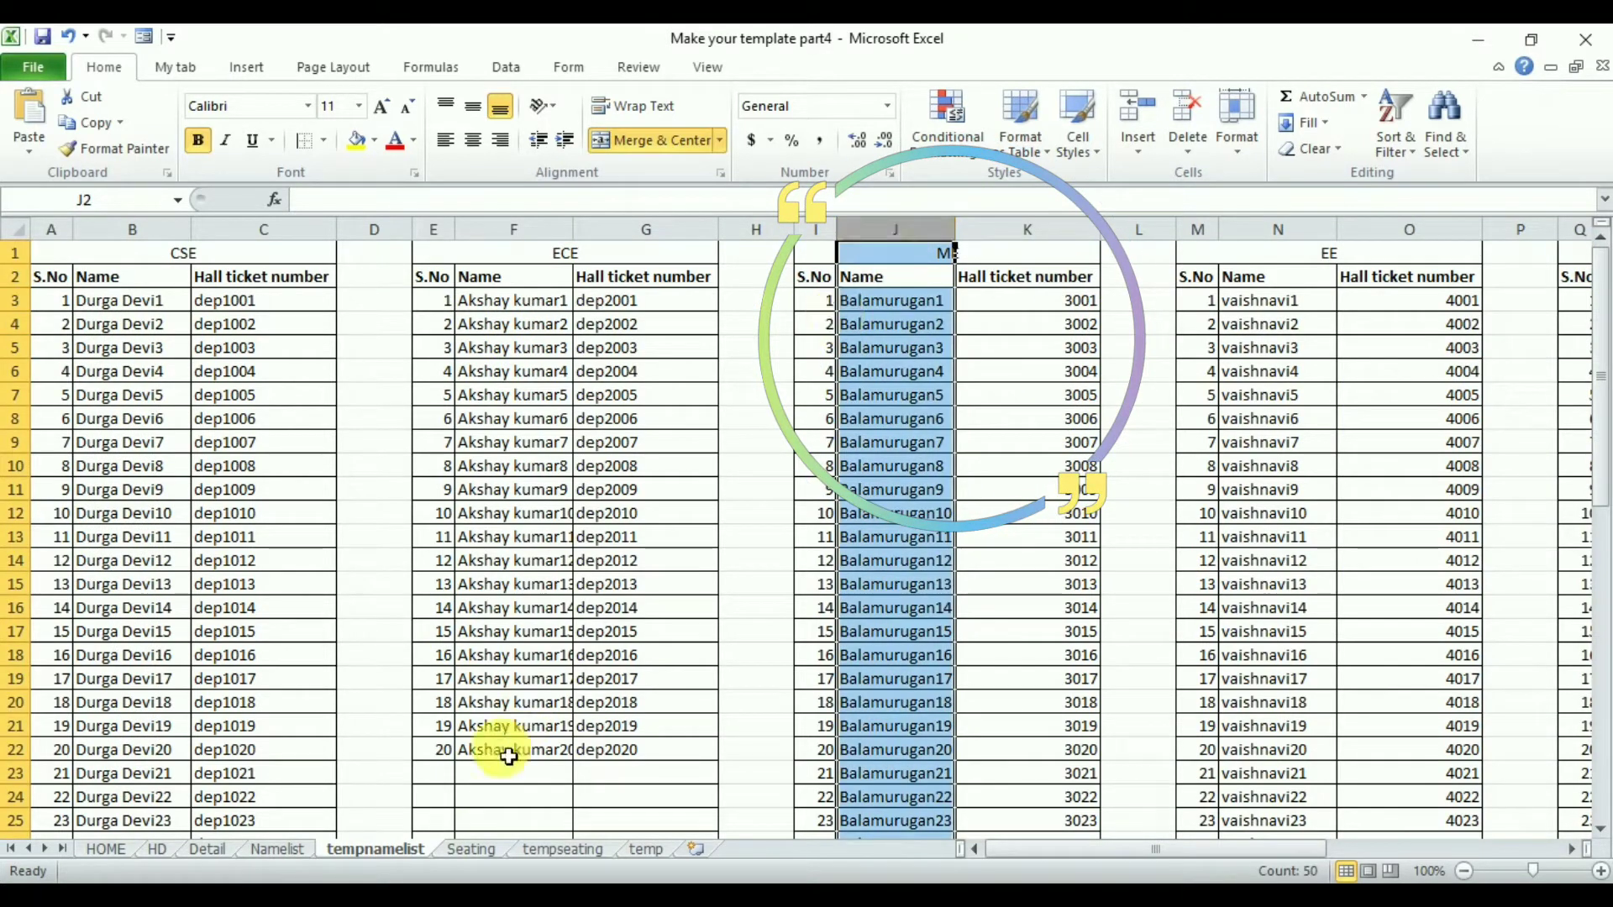
{"action": "left_click", "coordinate": [575, 855]}
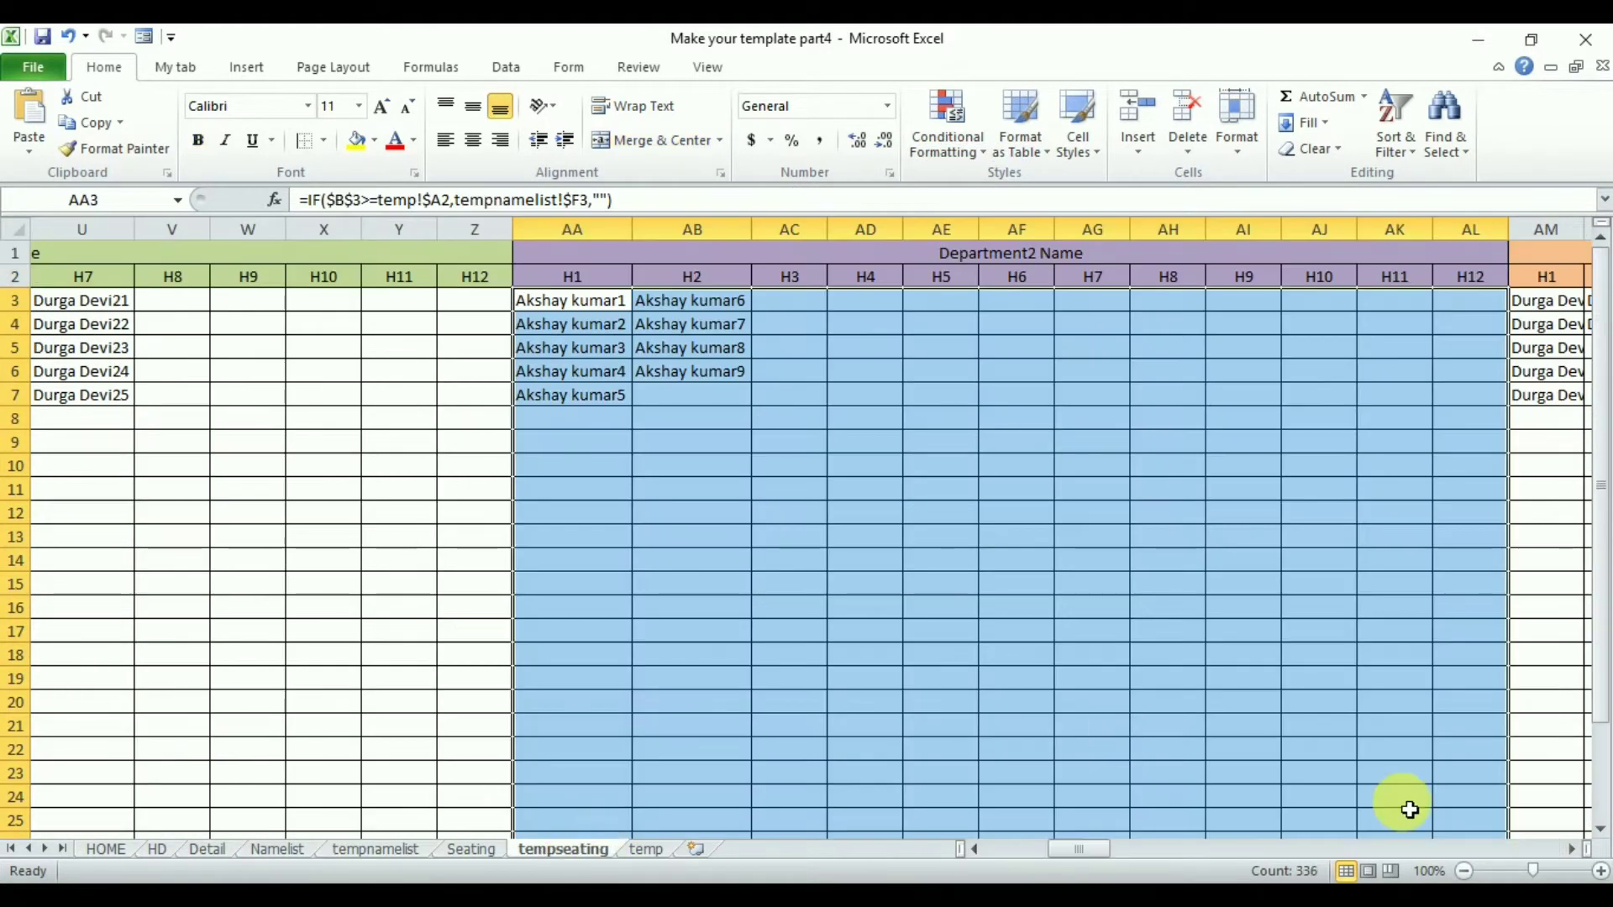
{"action": "left_click", "coordinate": [1573, 850]}
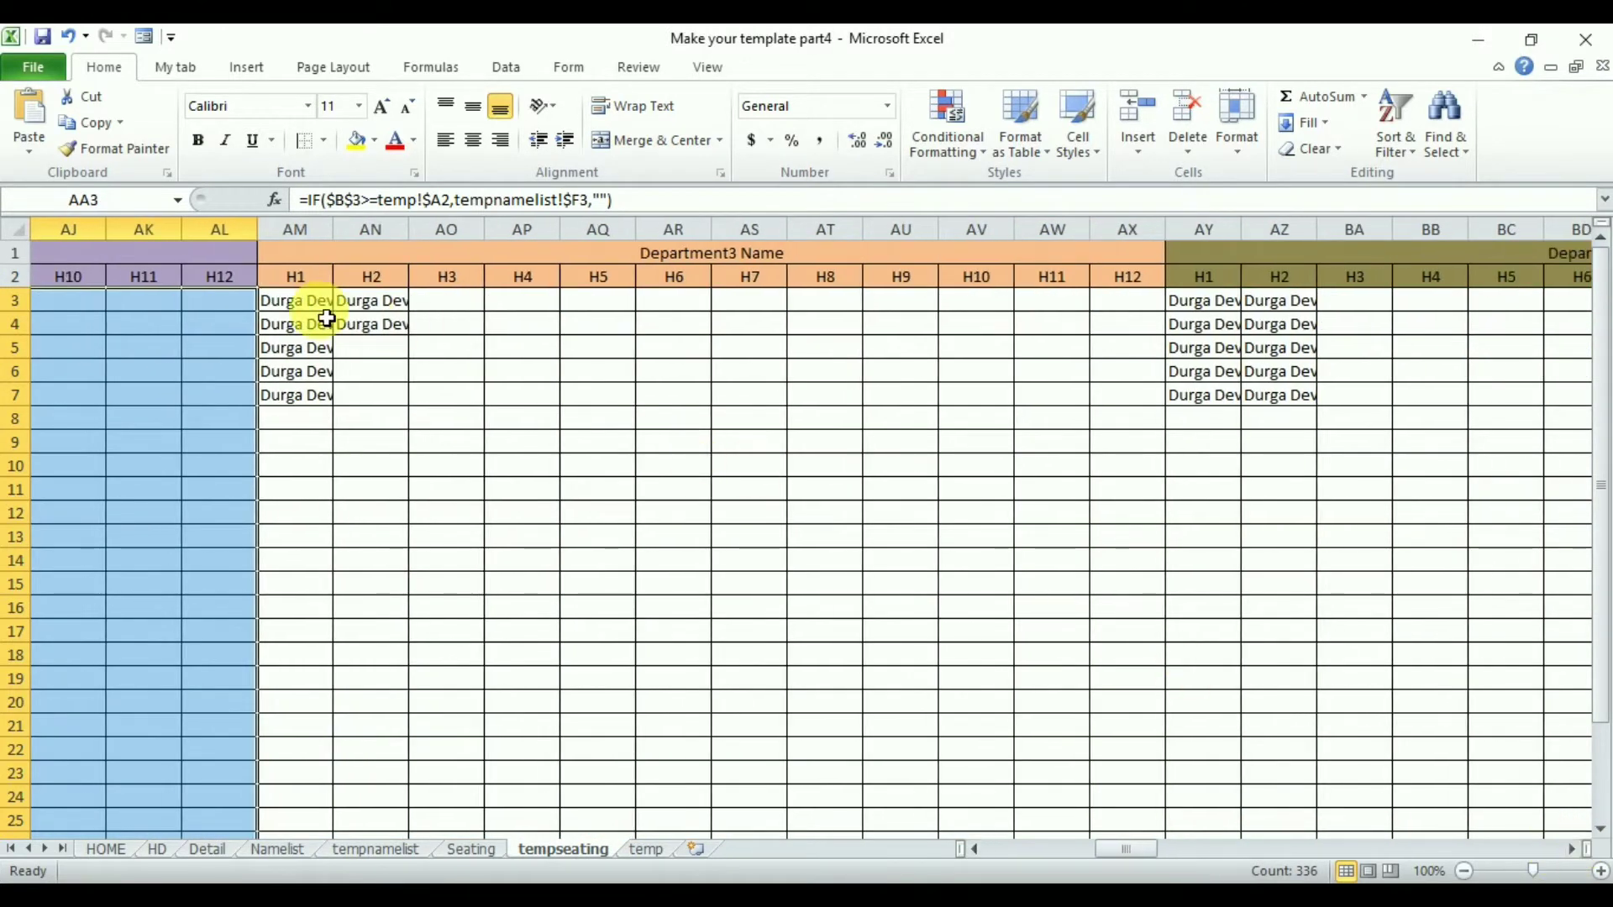
{"action": "left_click_drag", "start_coordinate": [313, 304], "coordinate": [1135, 314]}
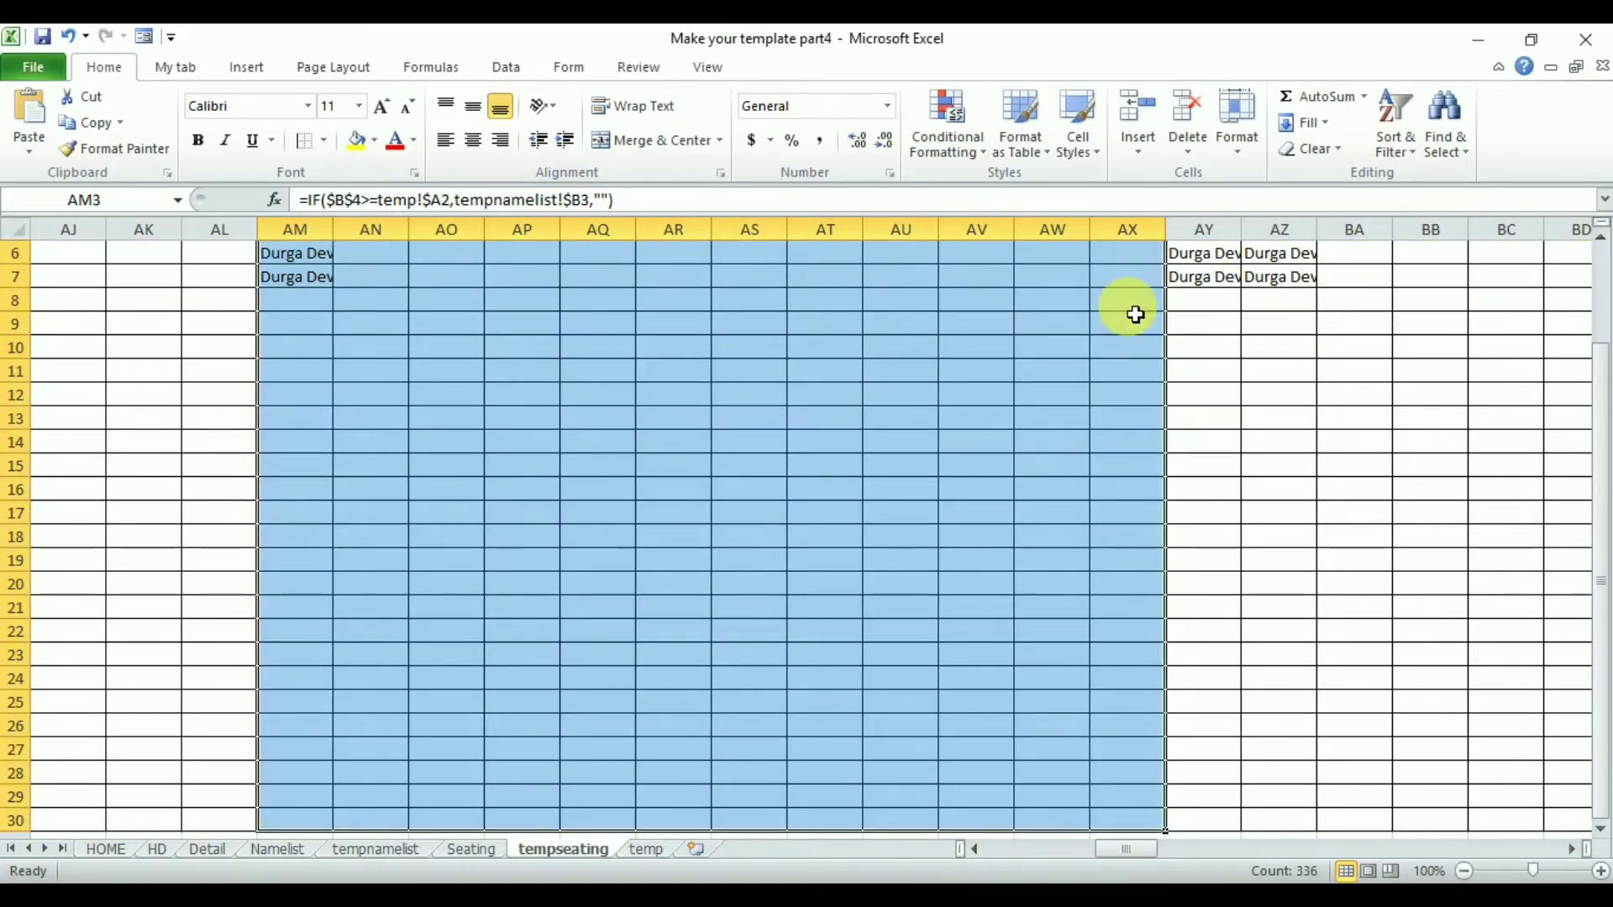
{"action": "key", "text": "ctrl+h"}
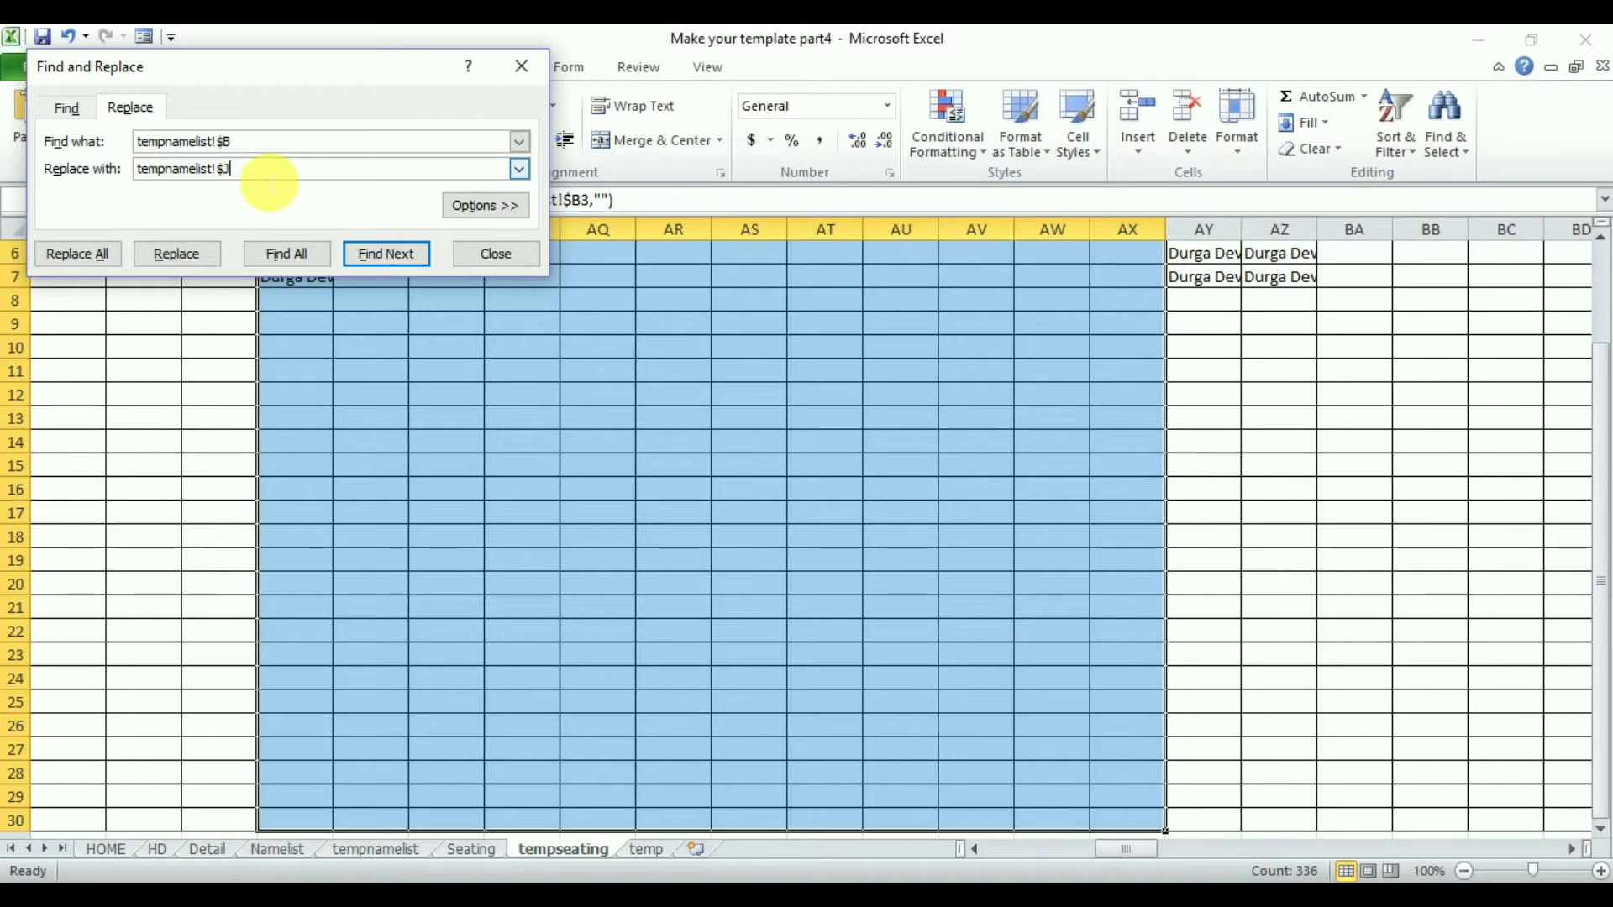
{"action": "left_click", "coordinate": [81, 254]}
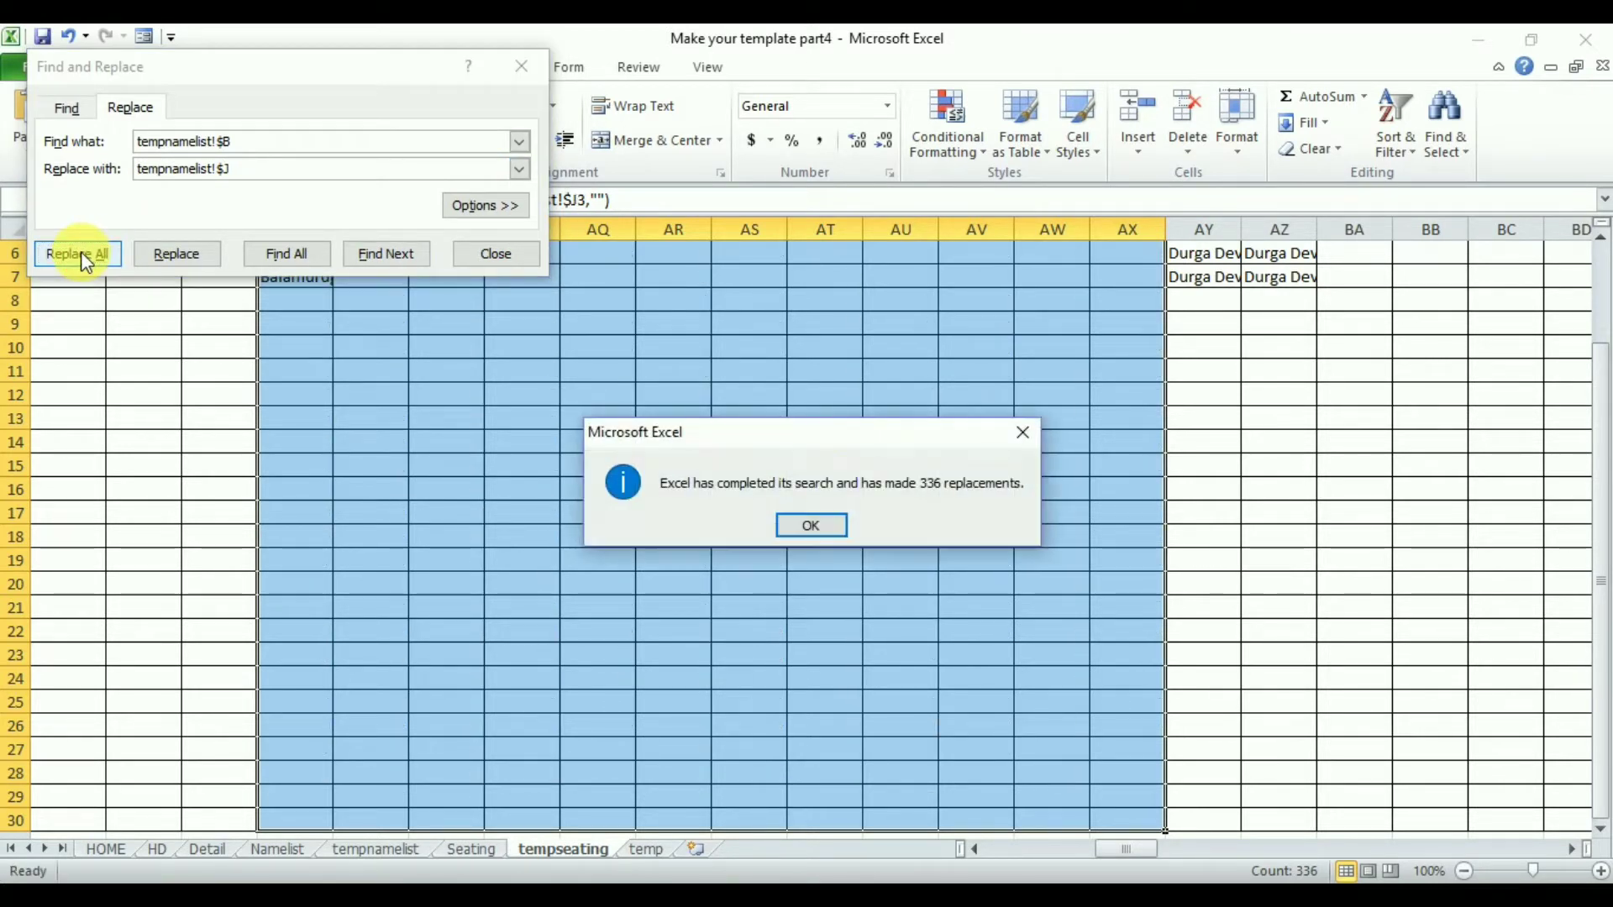
- Examine the EE department's name column on the tempnamelist sheet
{"action": "key", "text": "Return"}
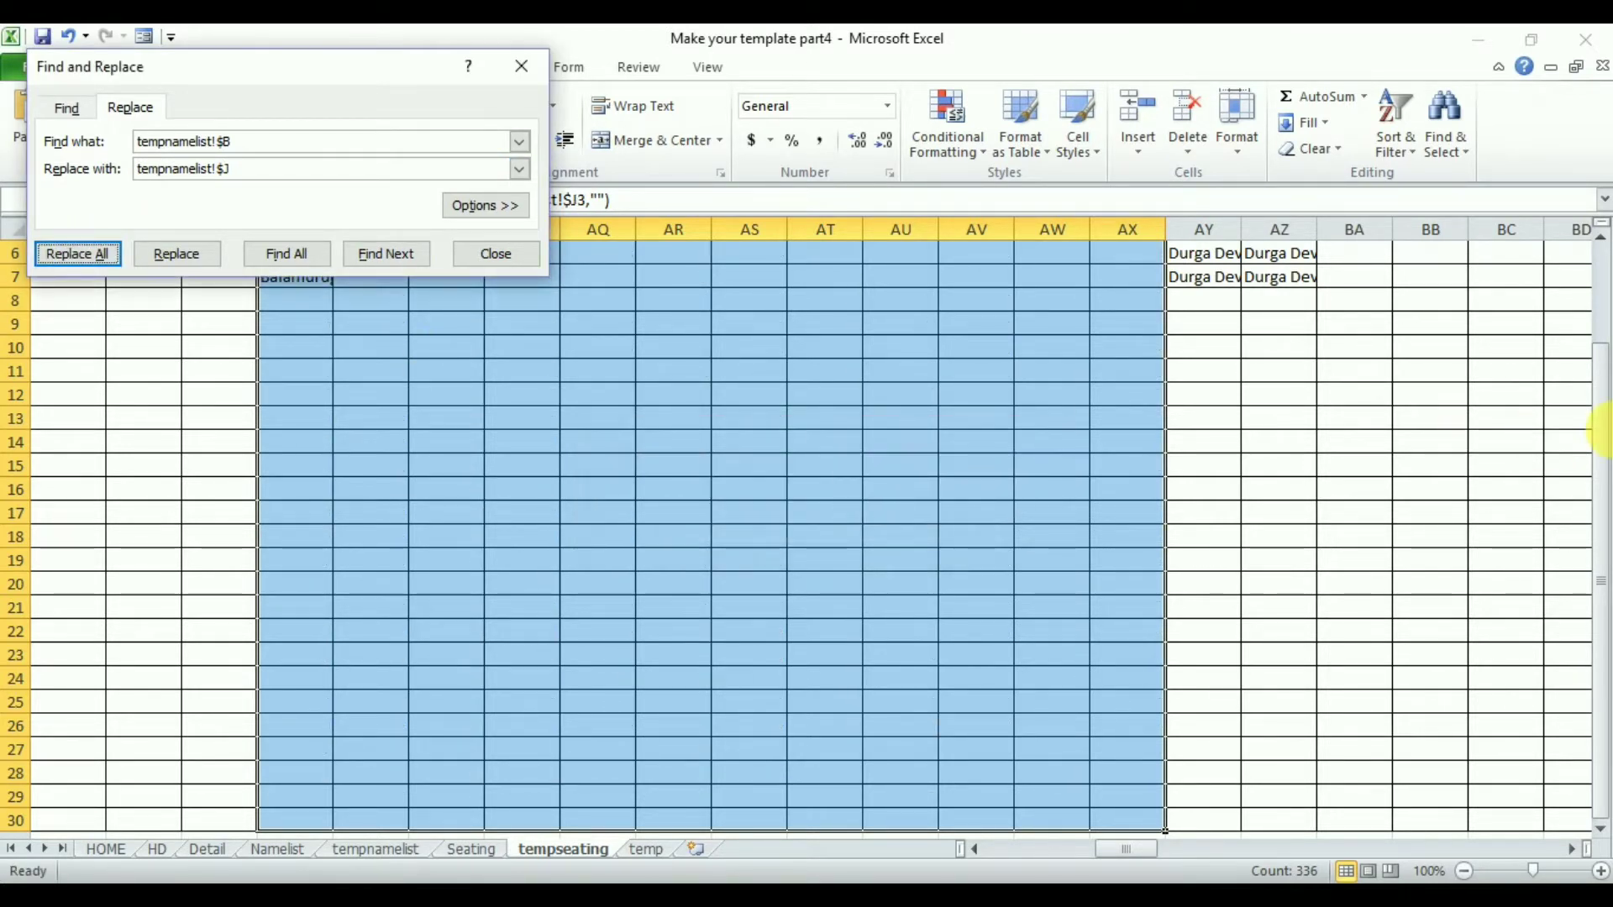
{"action": "left_click_drag", "start_coordinate": [1601, 441], "coordinate": [1602, 348]}
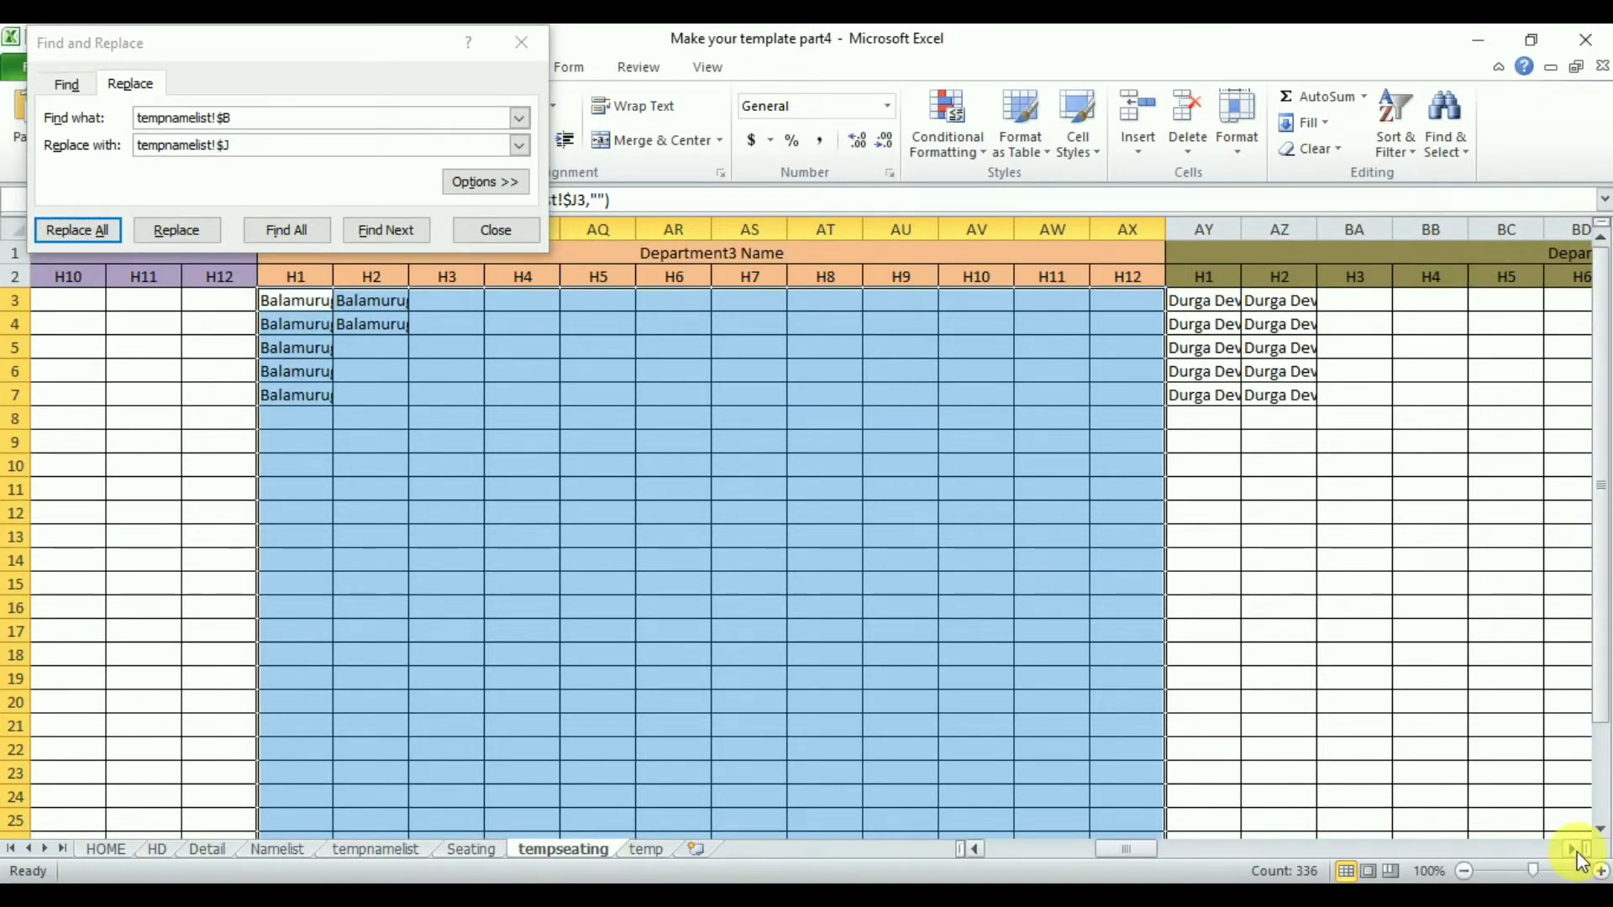
{"action": "left_click_drag", "start_coordinate": [1576, 851], "coordinate": [1576, 850]}
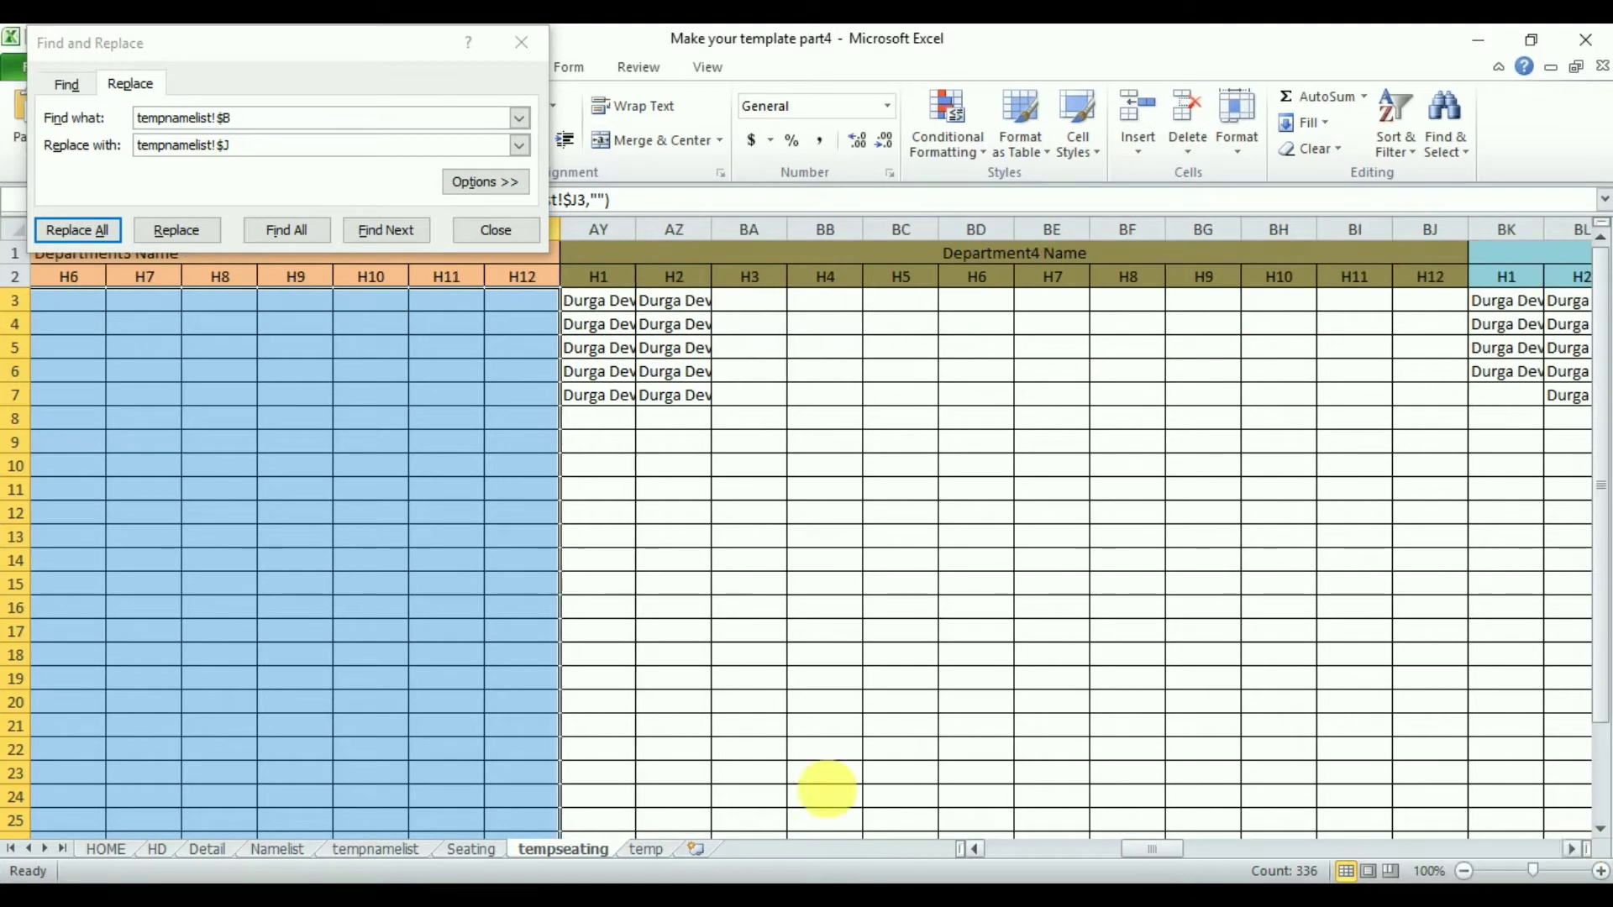
{"action": "left_click", "coordinate": [380, 849]}
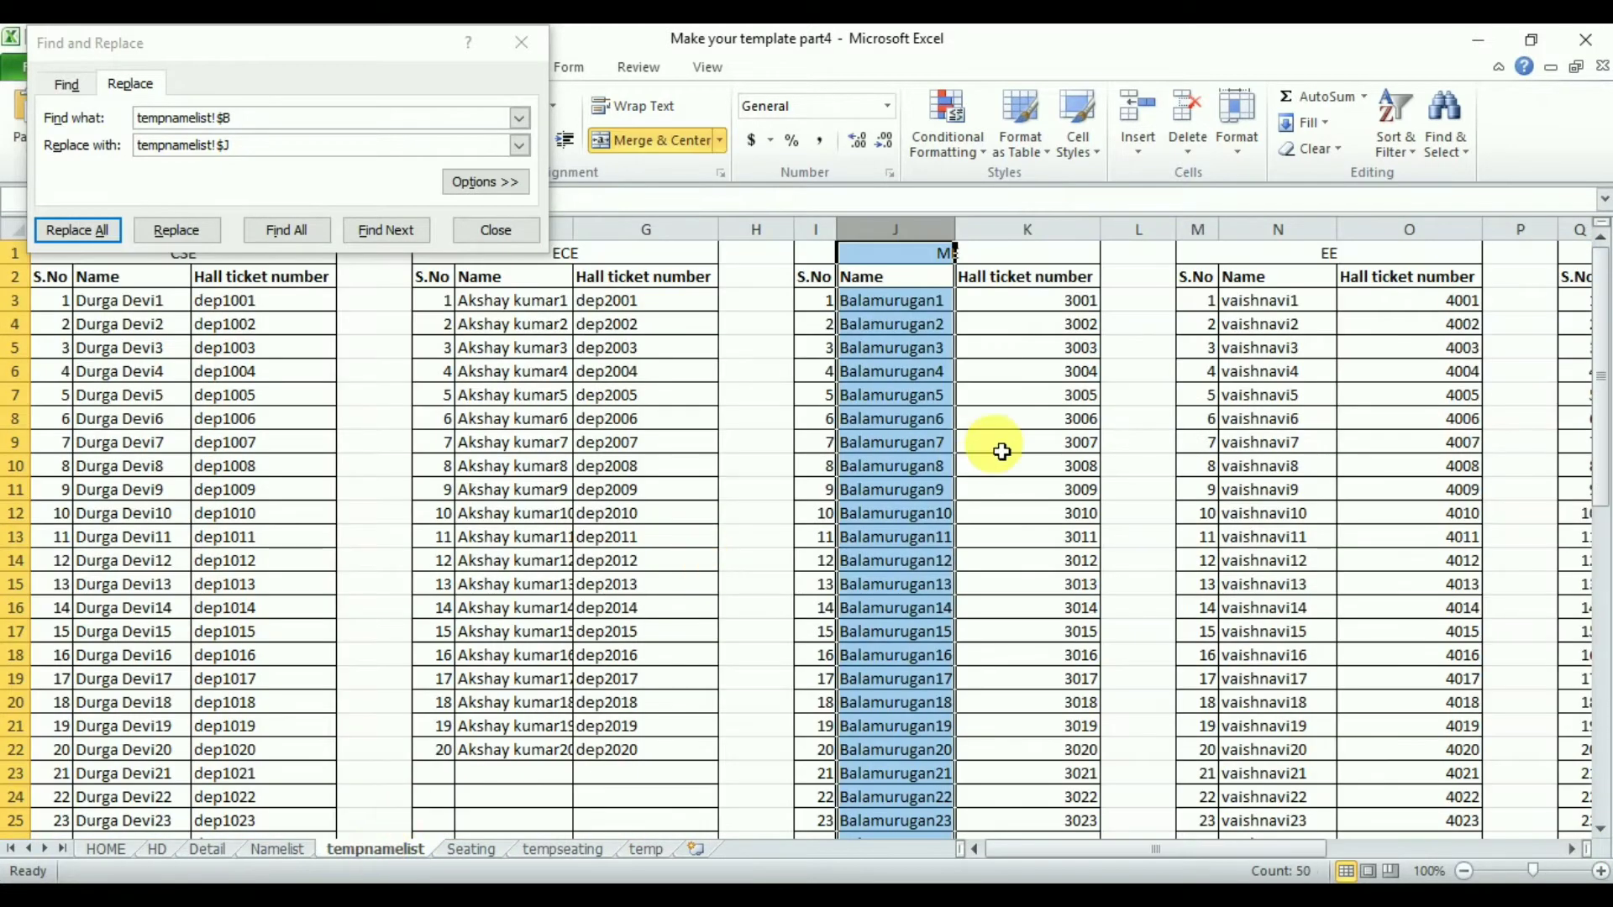
{"action": "left_click", "coordinate": [1285, 229]}
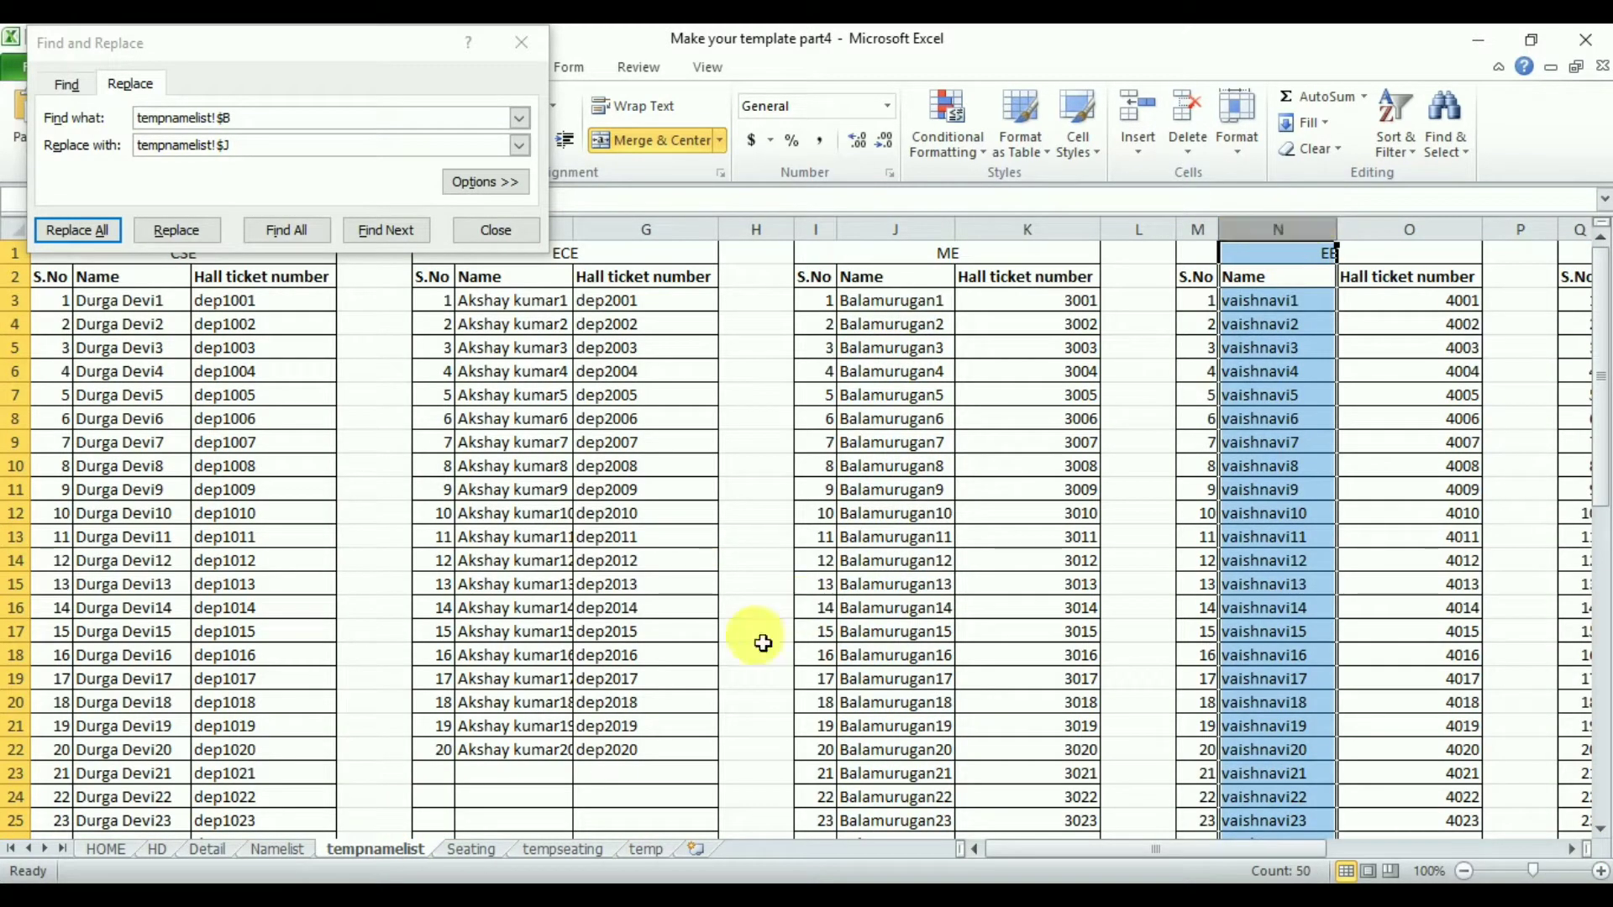
{"action": "left_click", "coordinate": [561, 851]}
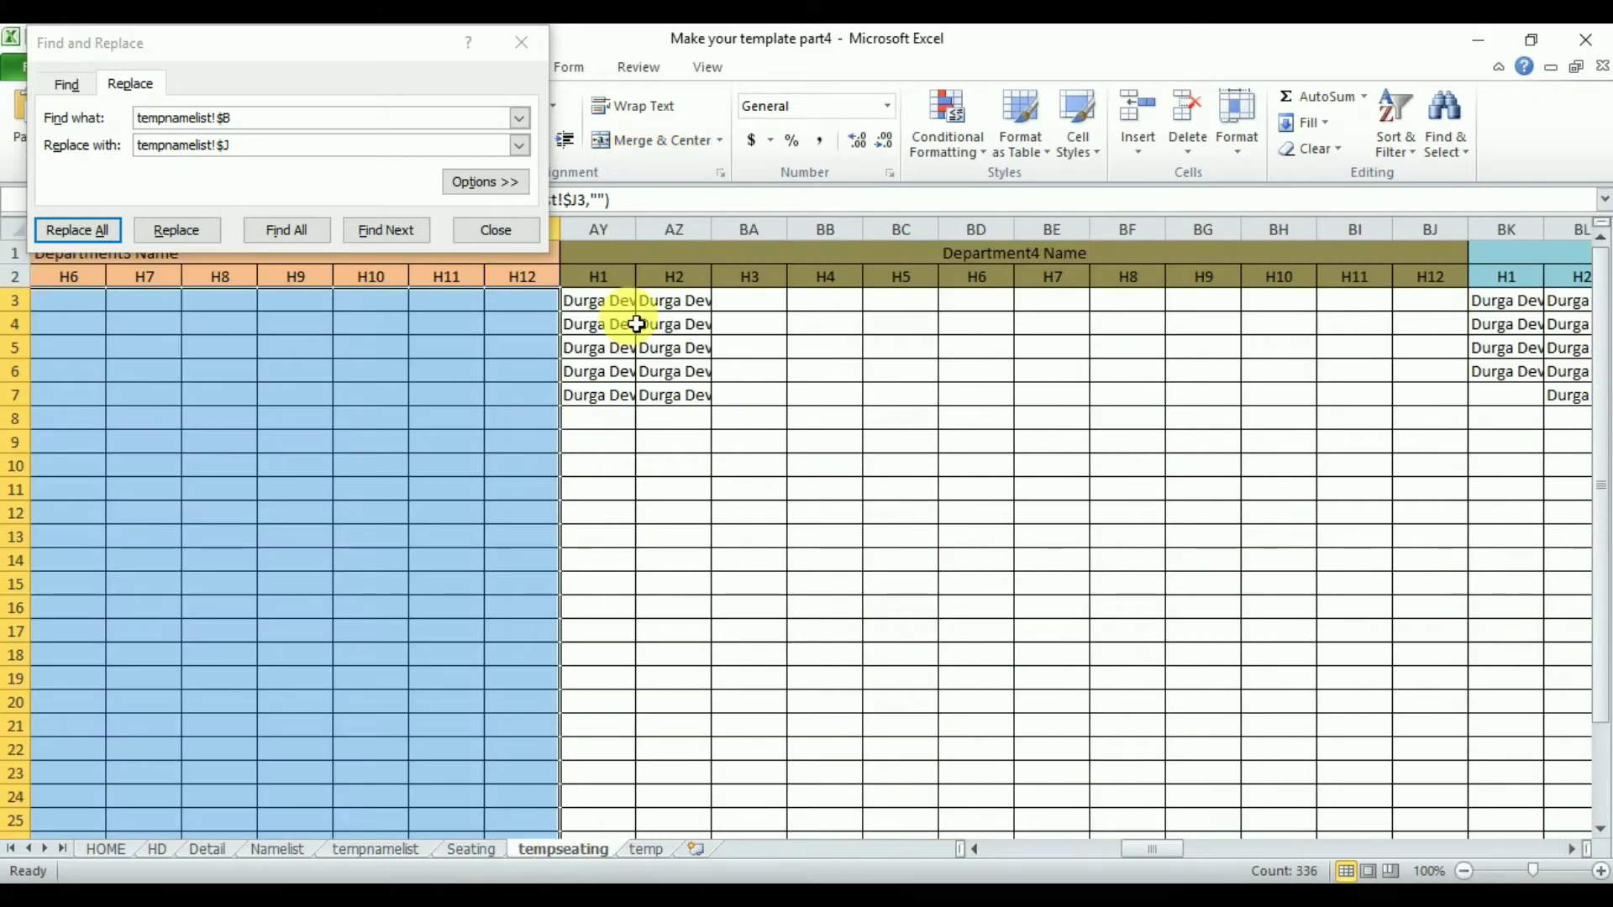
- Replace tempnamelist!$B with tempnamelist!$N throughout the Department4 block's formulas so it pulls EE names, then close Find and Replace
{"action": "left_click_drag", "start_coordinate": [619, 307], "coordinate": [1440, 302]}
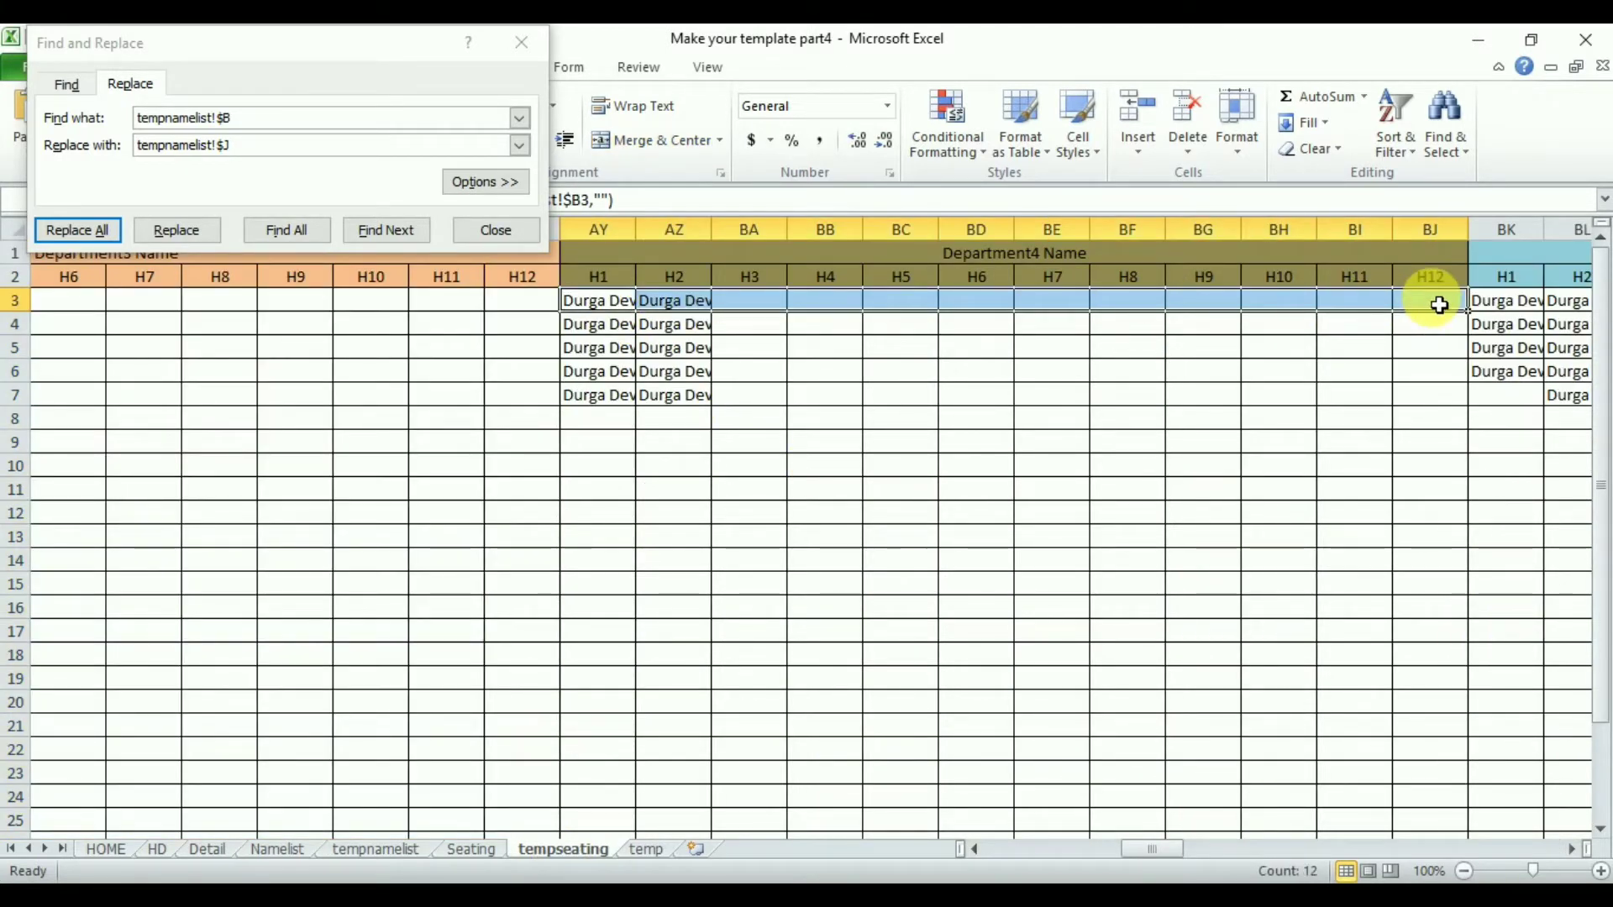
{"action": "key", "text": "ctrl+shift+Down"}
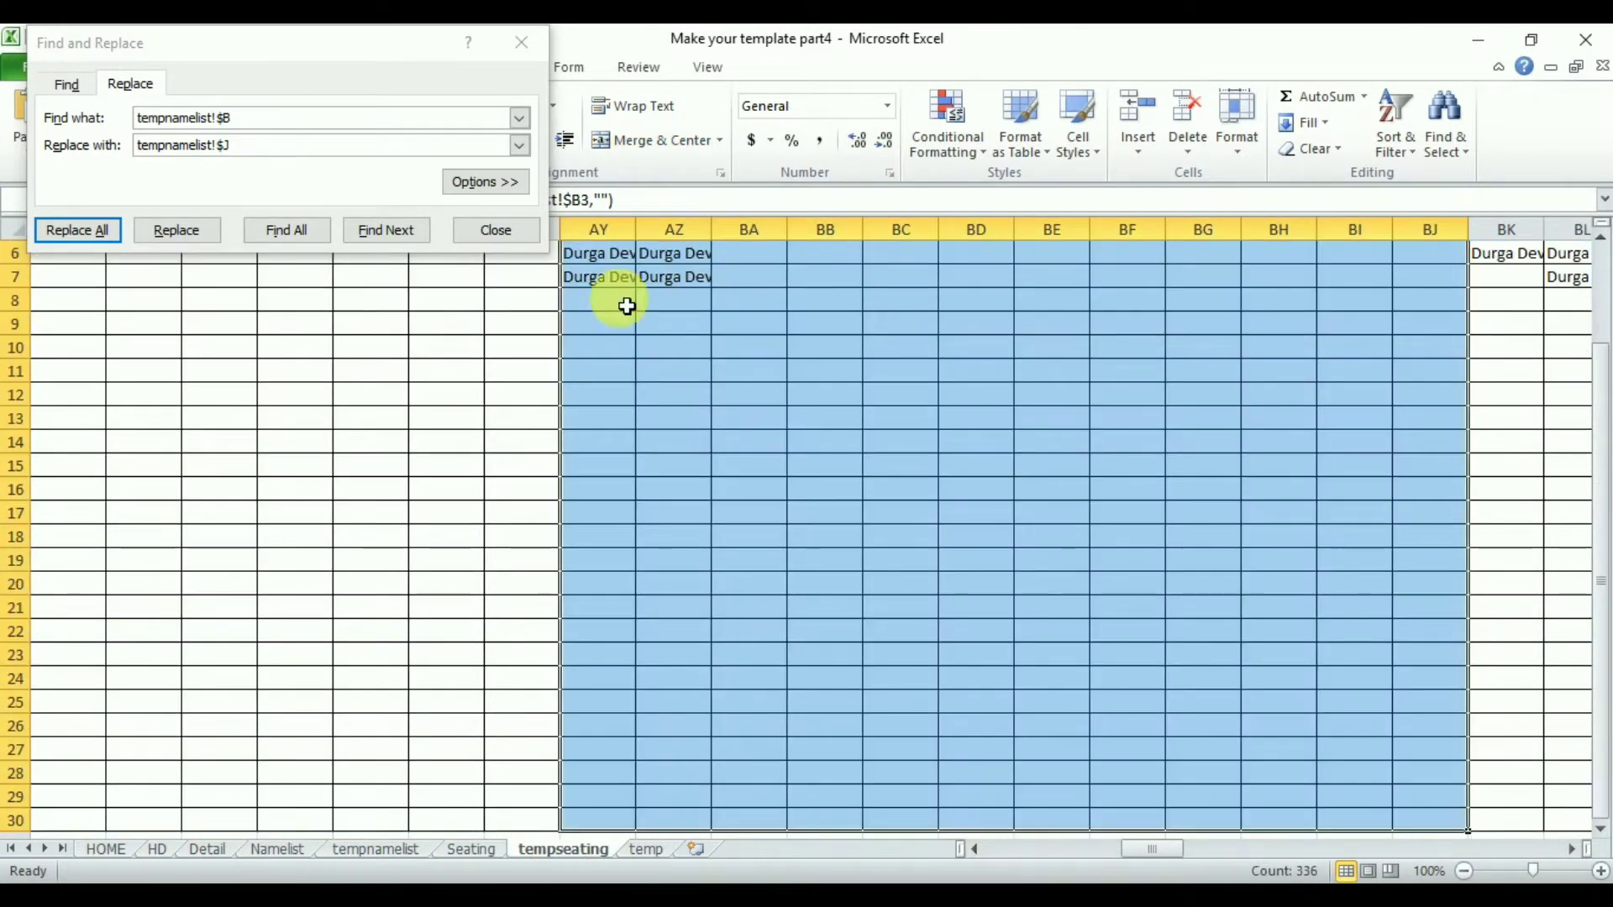
{"action": "left_click", "coordinate": [240, 156]}
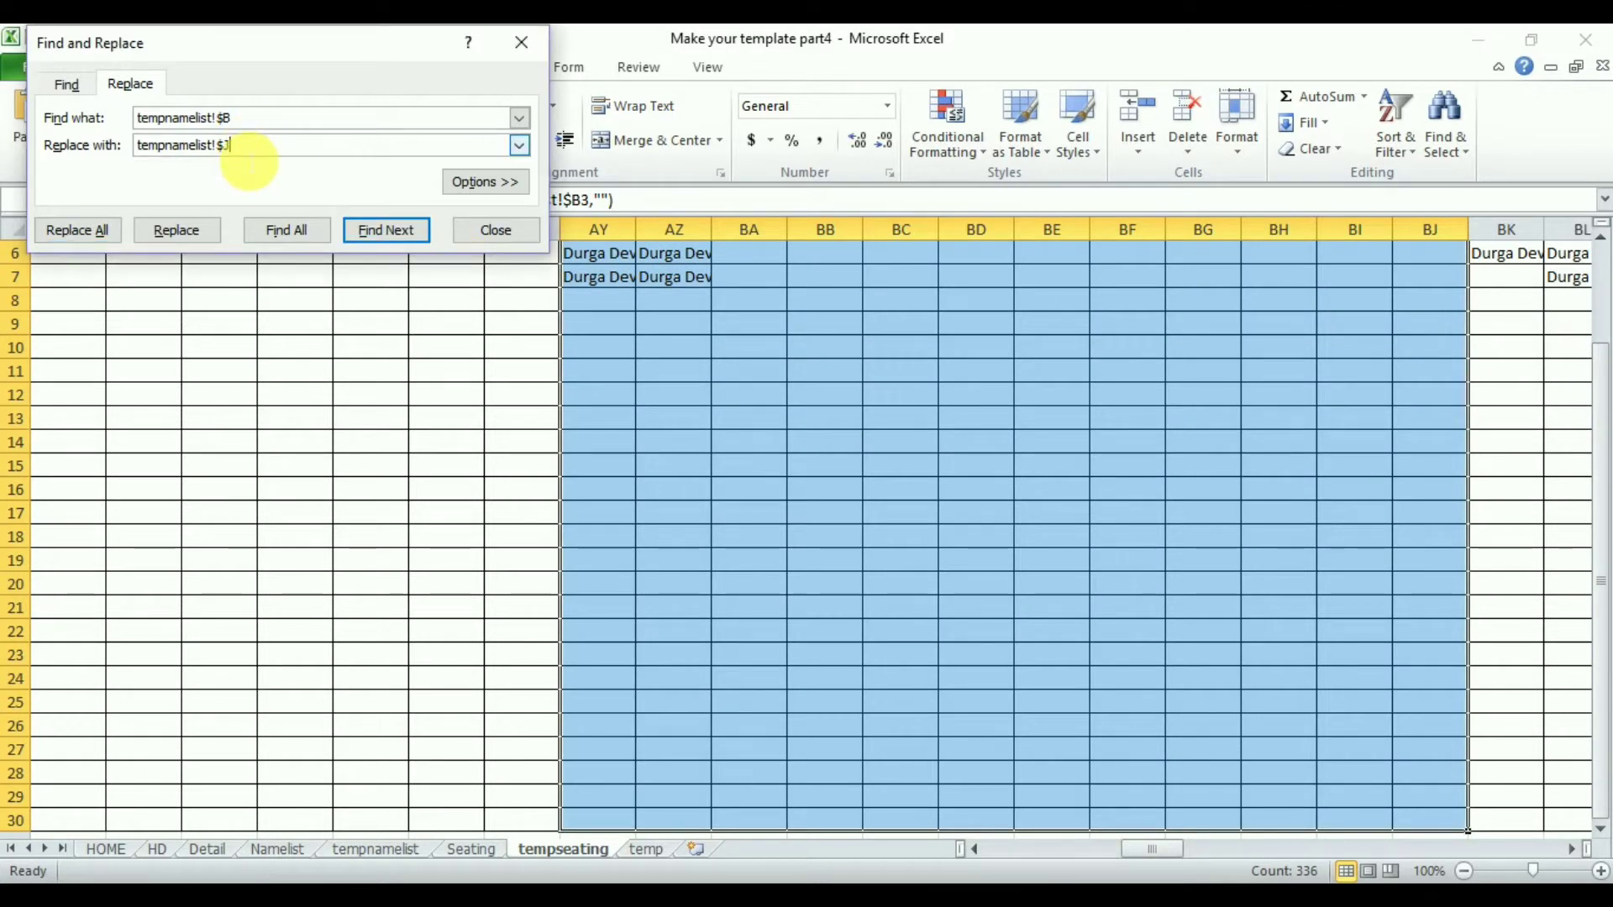
{"action": "left_click", "coordinate": [74, 241]}
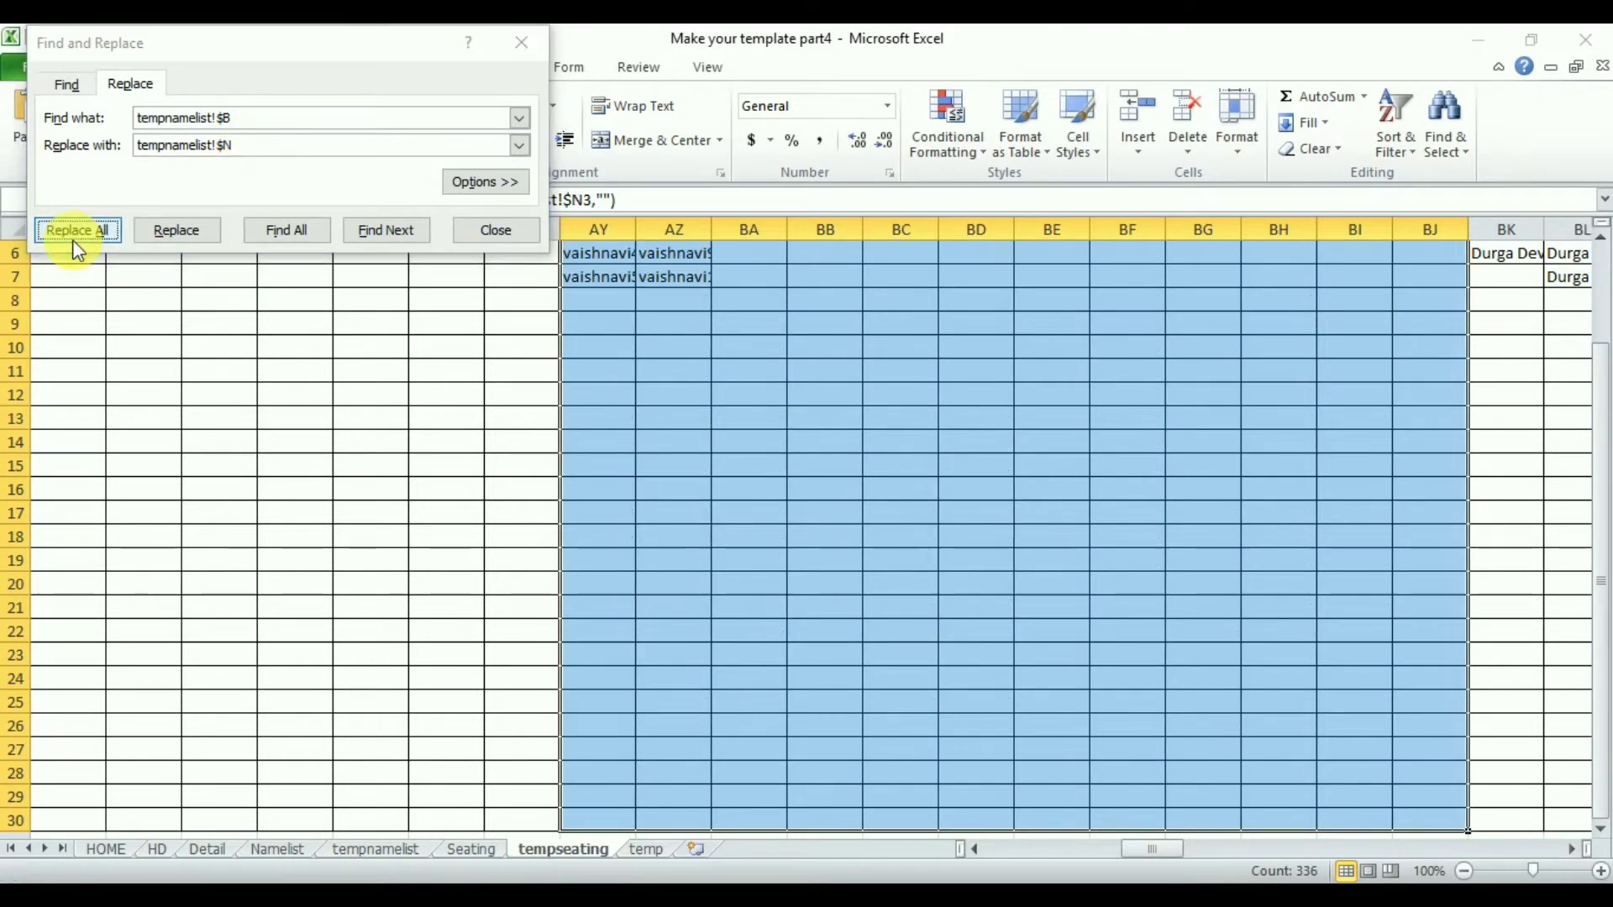
{"action": "key", "text": "Return"}
{"action": "left_click", "coordinate": [496, 231]}
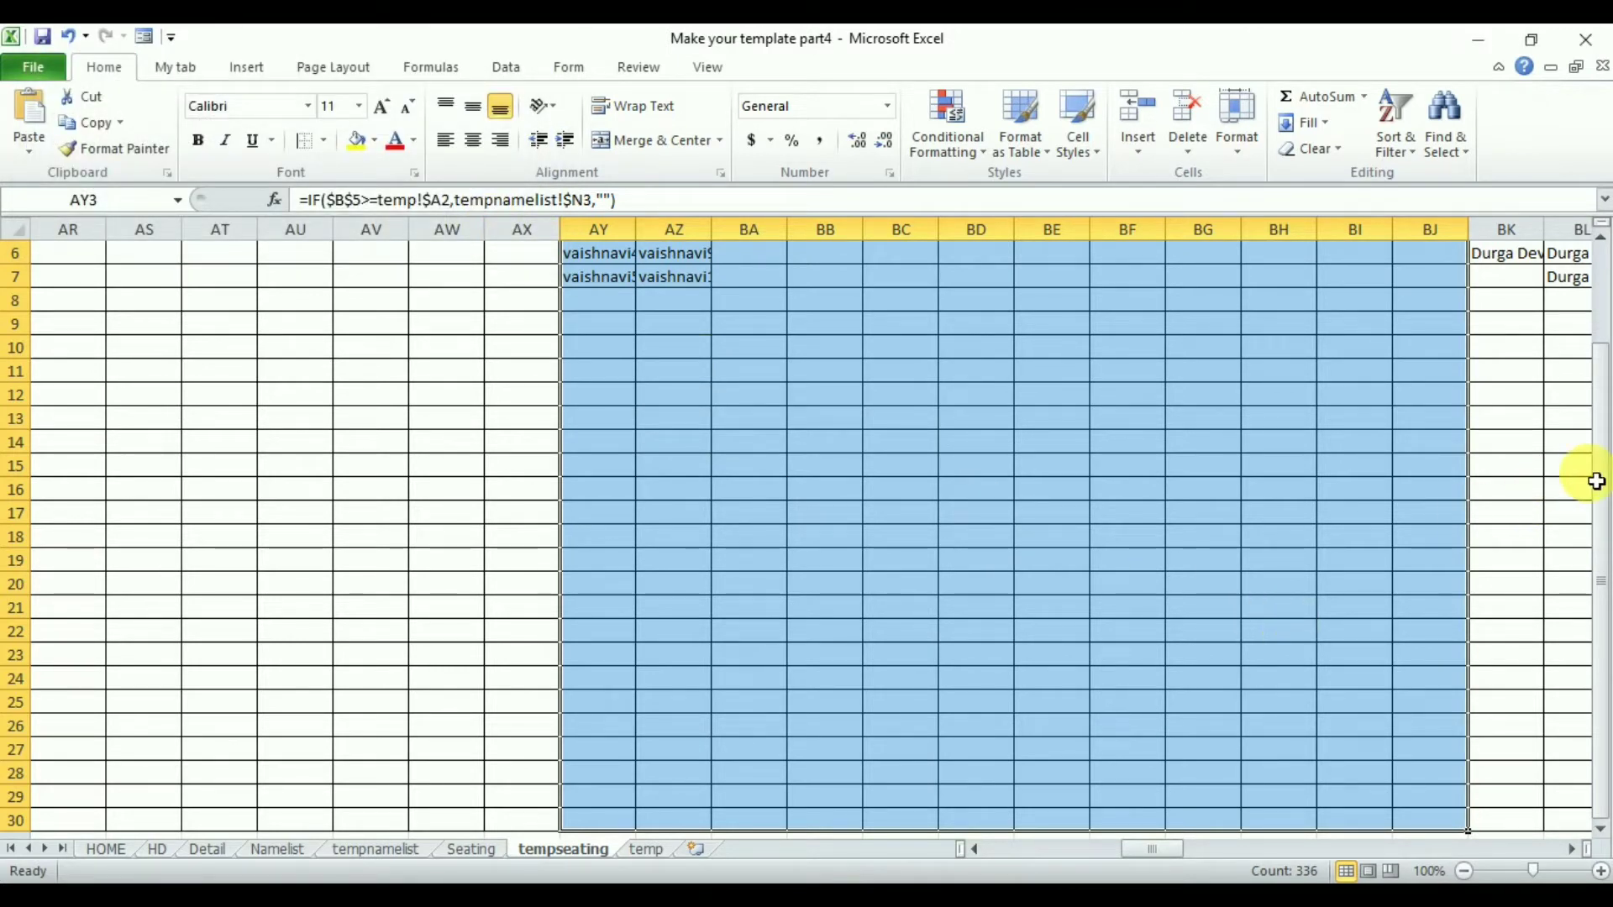
- Autofit the widths of columns AY and AZ in the Department4 block
{"action": "left_click_drag", "start_coordinate": [1597, 476], "coordinate": [1605, 380]}
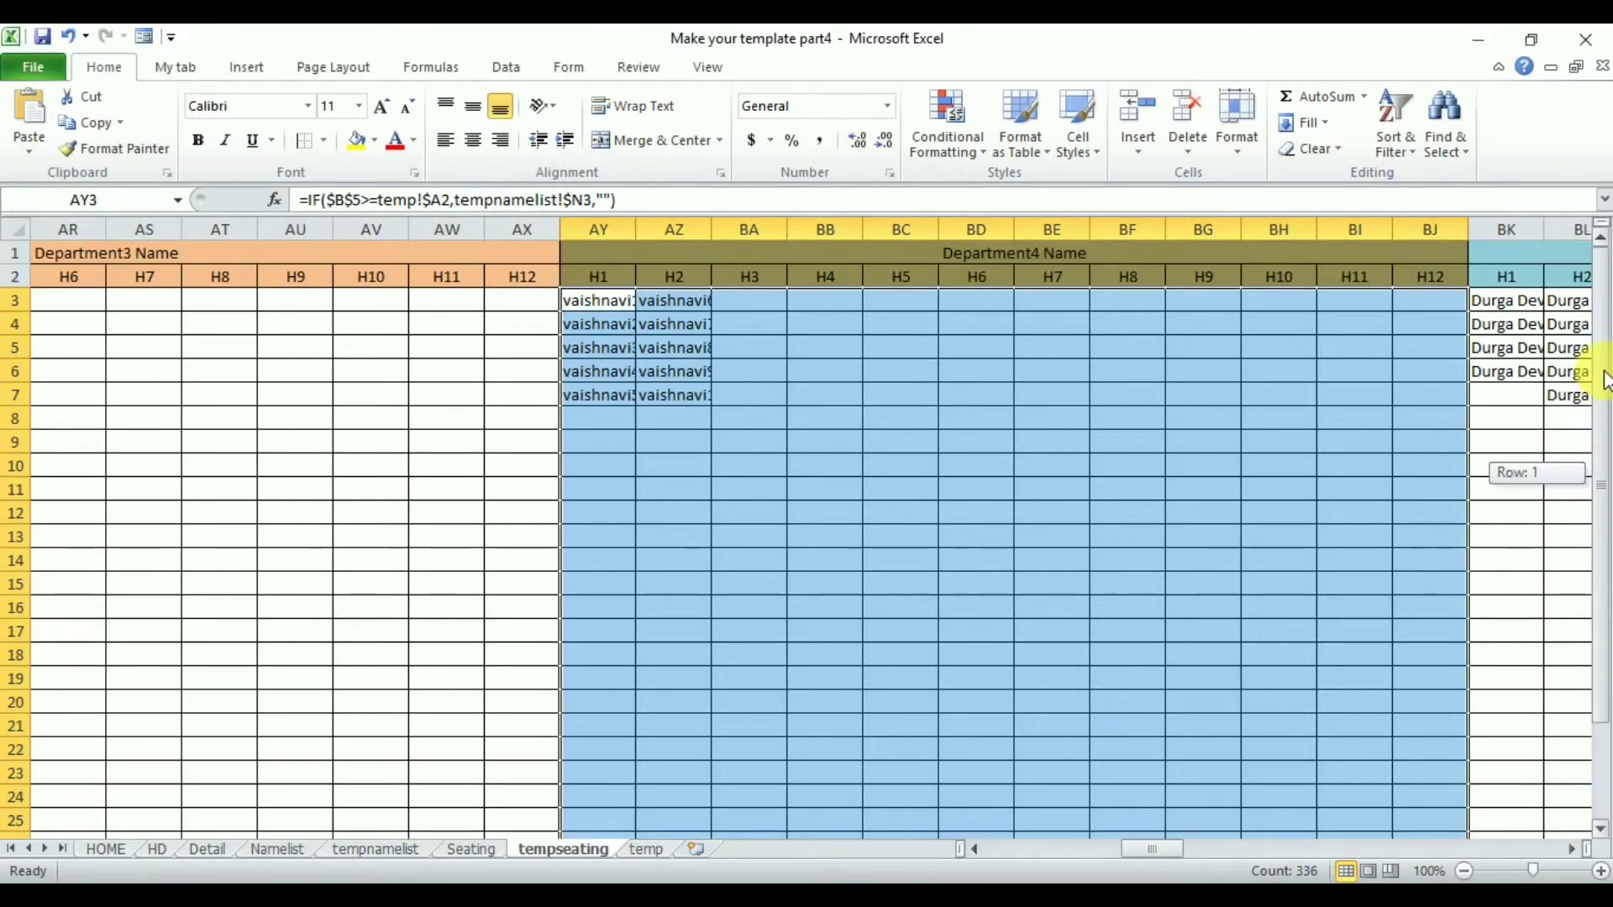
{"action": "double_click", "coordinate": [639, 238]}
{"action": "double_click", "coordinate": [736, 240]}
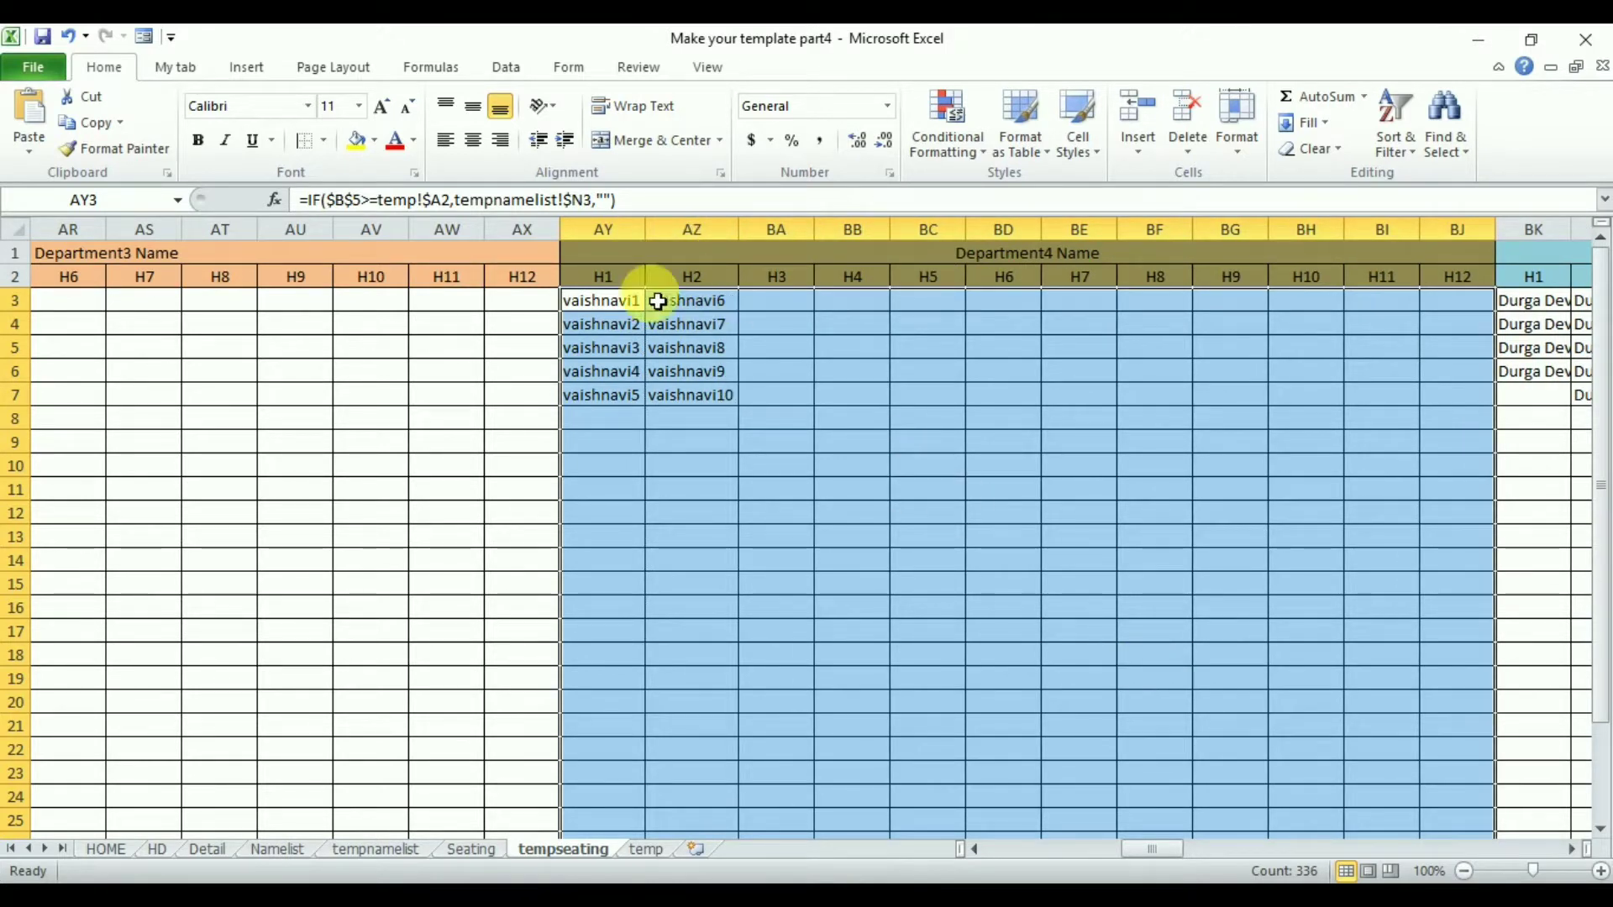
{"action": "left_click", "coordinate": [622, 311]}
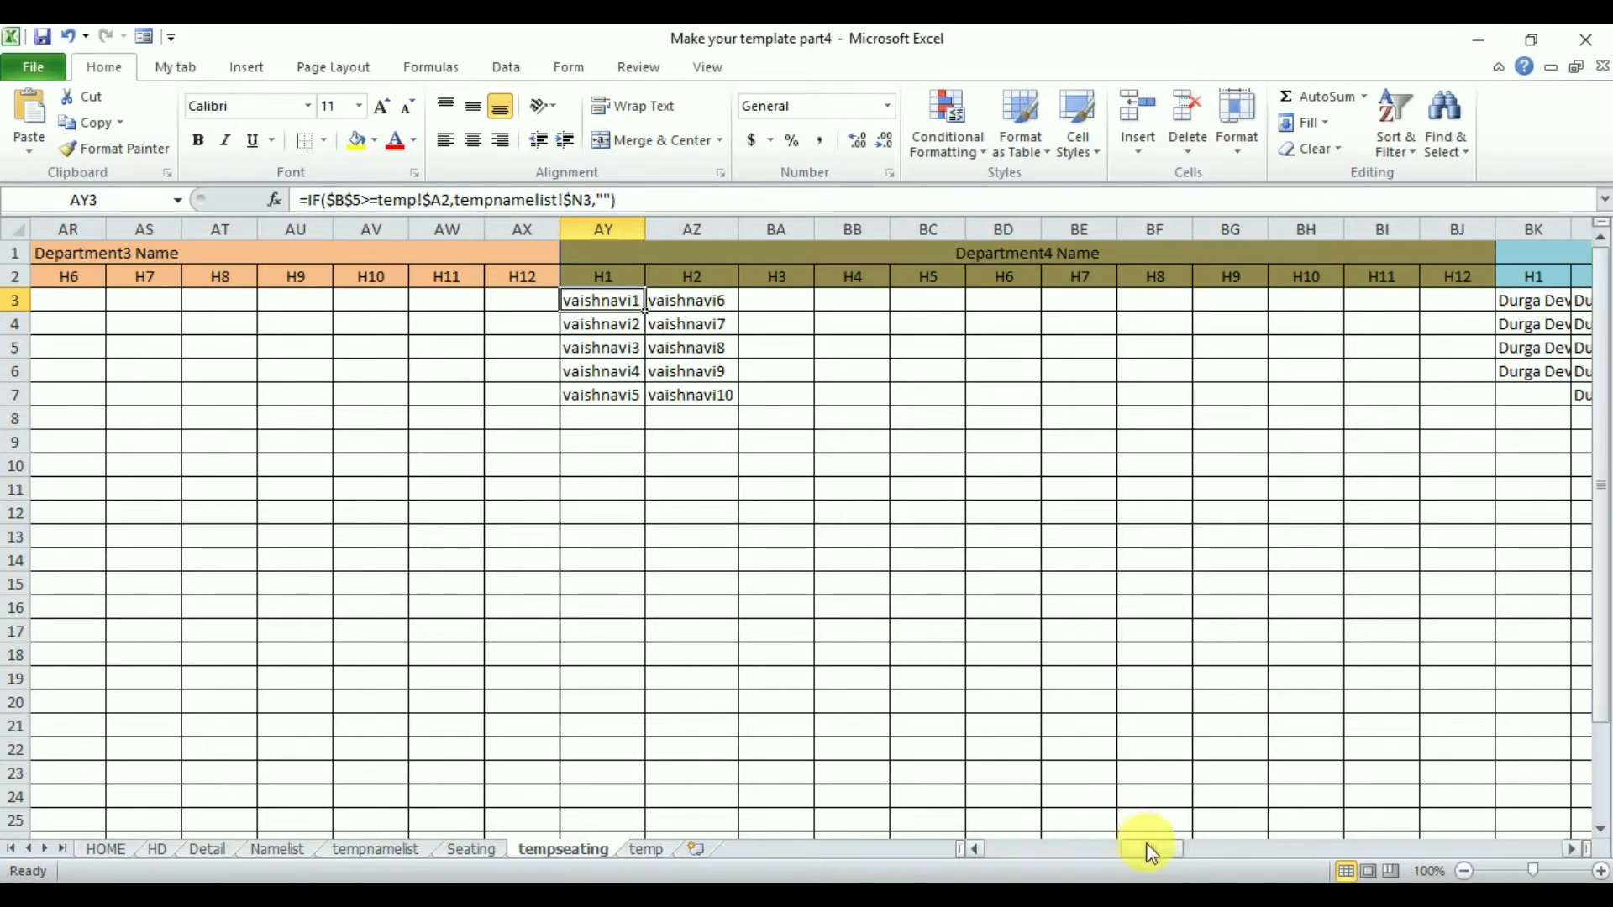
- Examine the CE department's name column on the tempnamelist sheet
{"action": "mouse_move", "coordinate": [1146, 849]}
{"action": "left_mouse_down"}
{"action": "mouse_move", "coordinate": [981, 849]}
{"action": "mouse_move", "coordinate": [1161, 850]}
{"action": "left_mouse_up"}
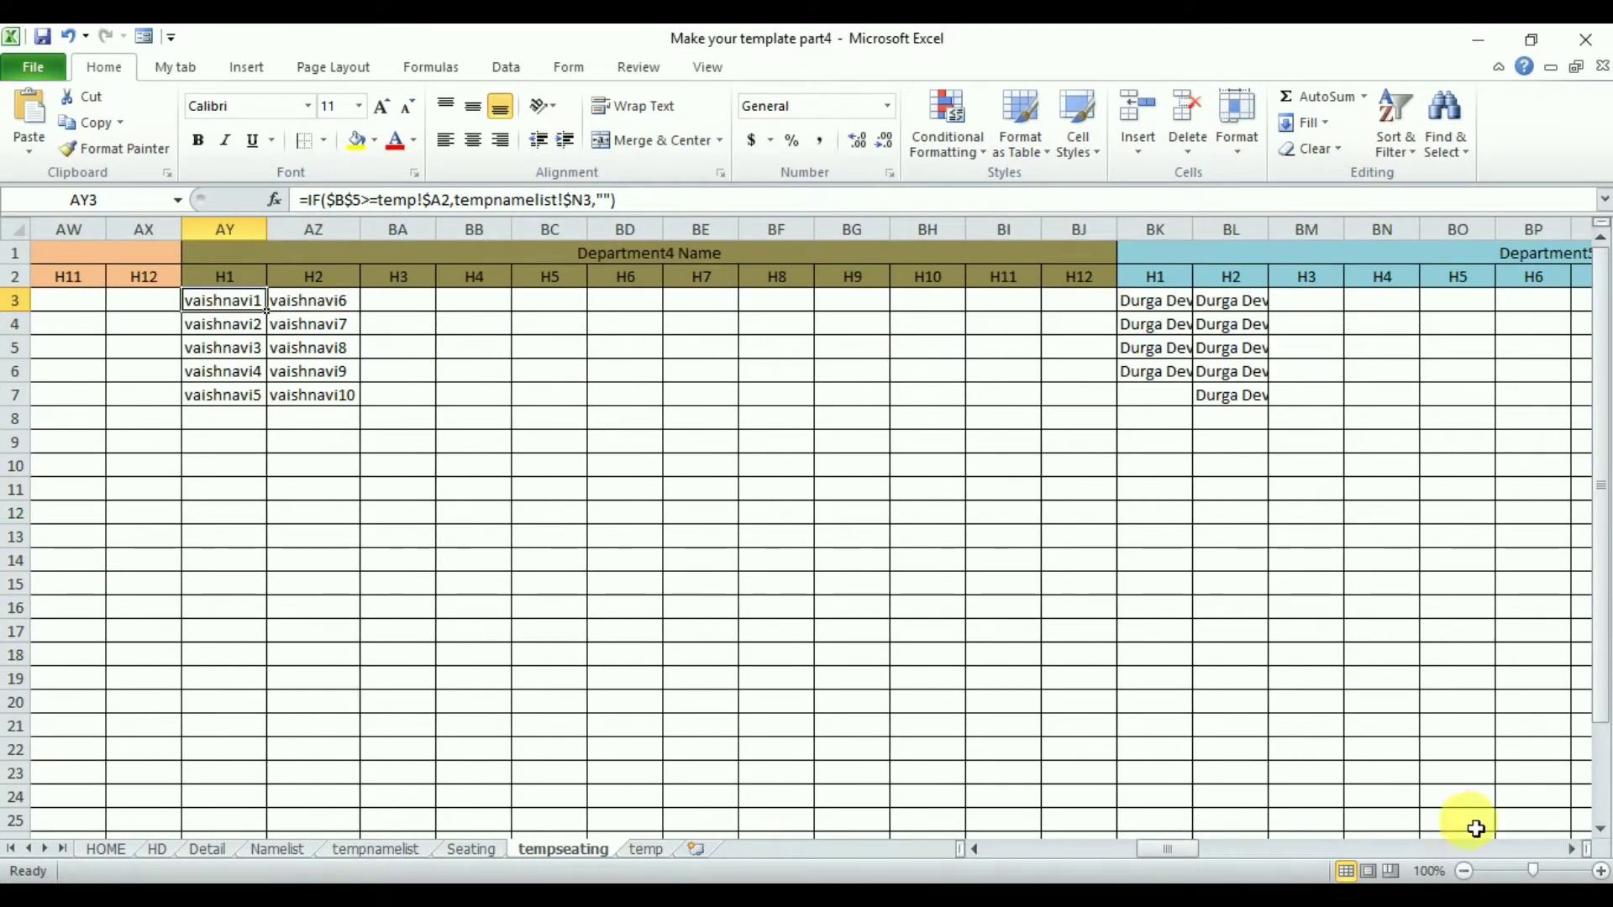
{"action": "left_click_drag", "start_coordinate": [1574, 853], "coordinate": [1575, 852]}
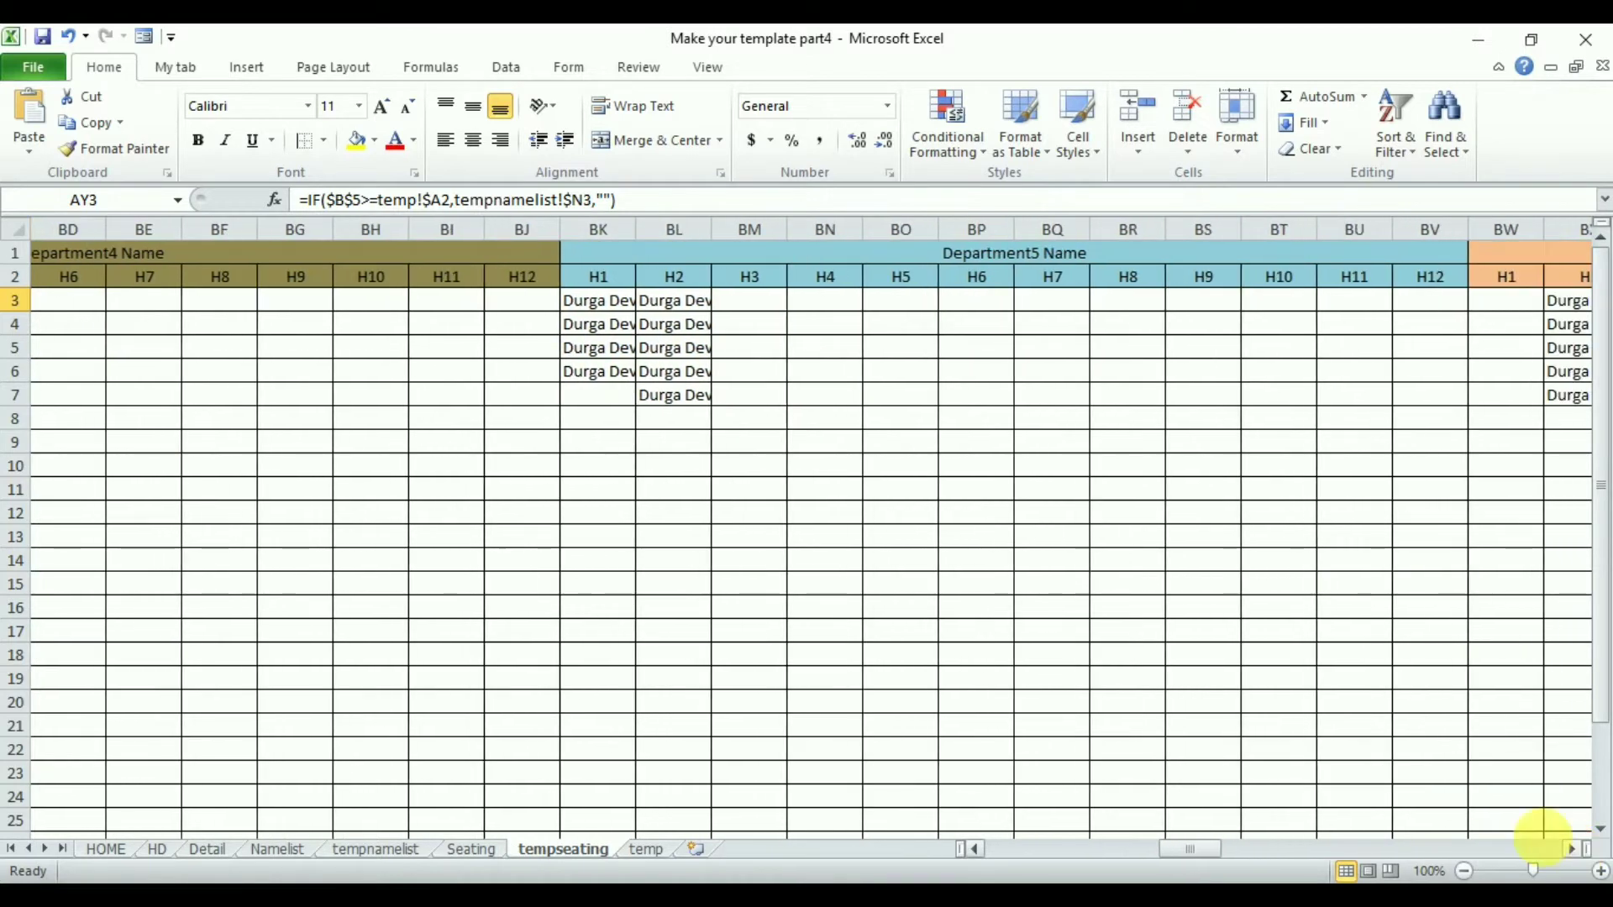
{"action": "left_click", "coordinate": [1002, 262]}
{"action": "left_click", "coordinate": [395, 850]}
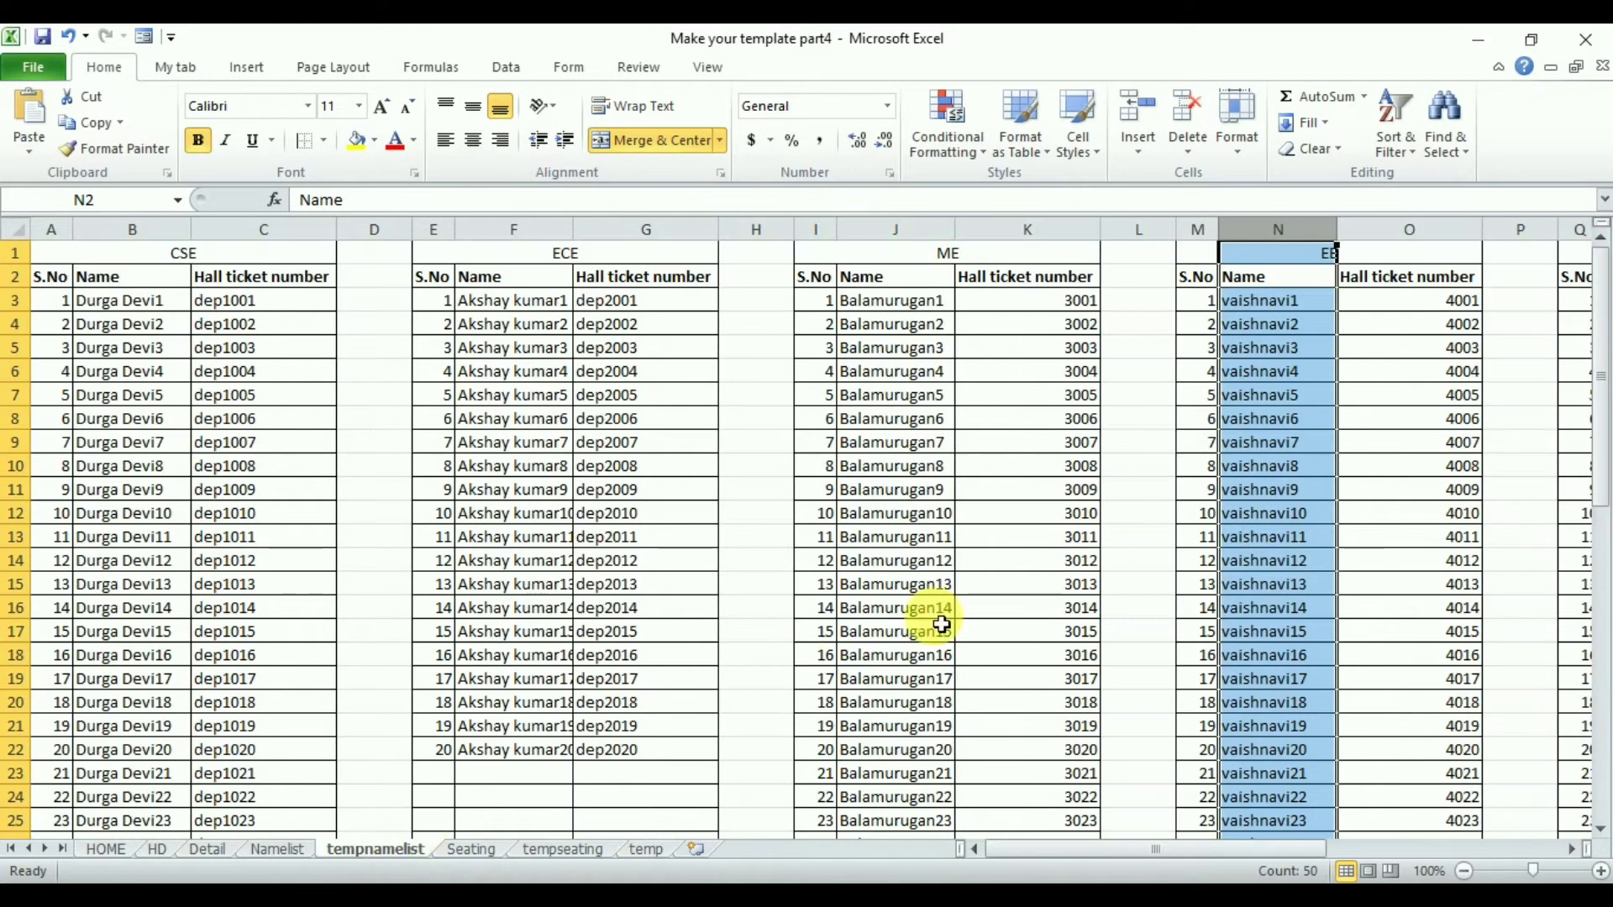
{"action": "left_click_drag", "start_coordinate": [1572, 837], "coordinate": [1571, 849]}
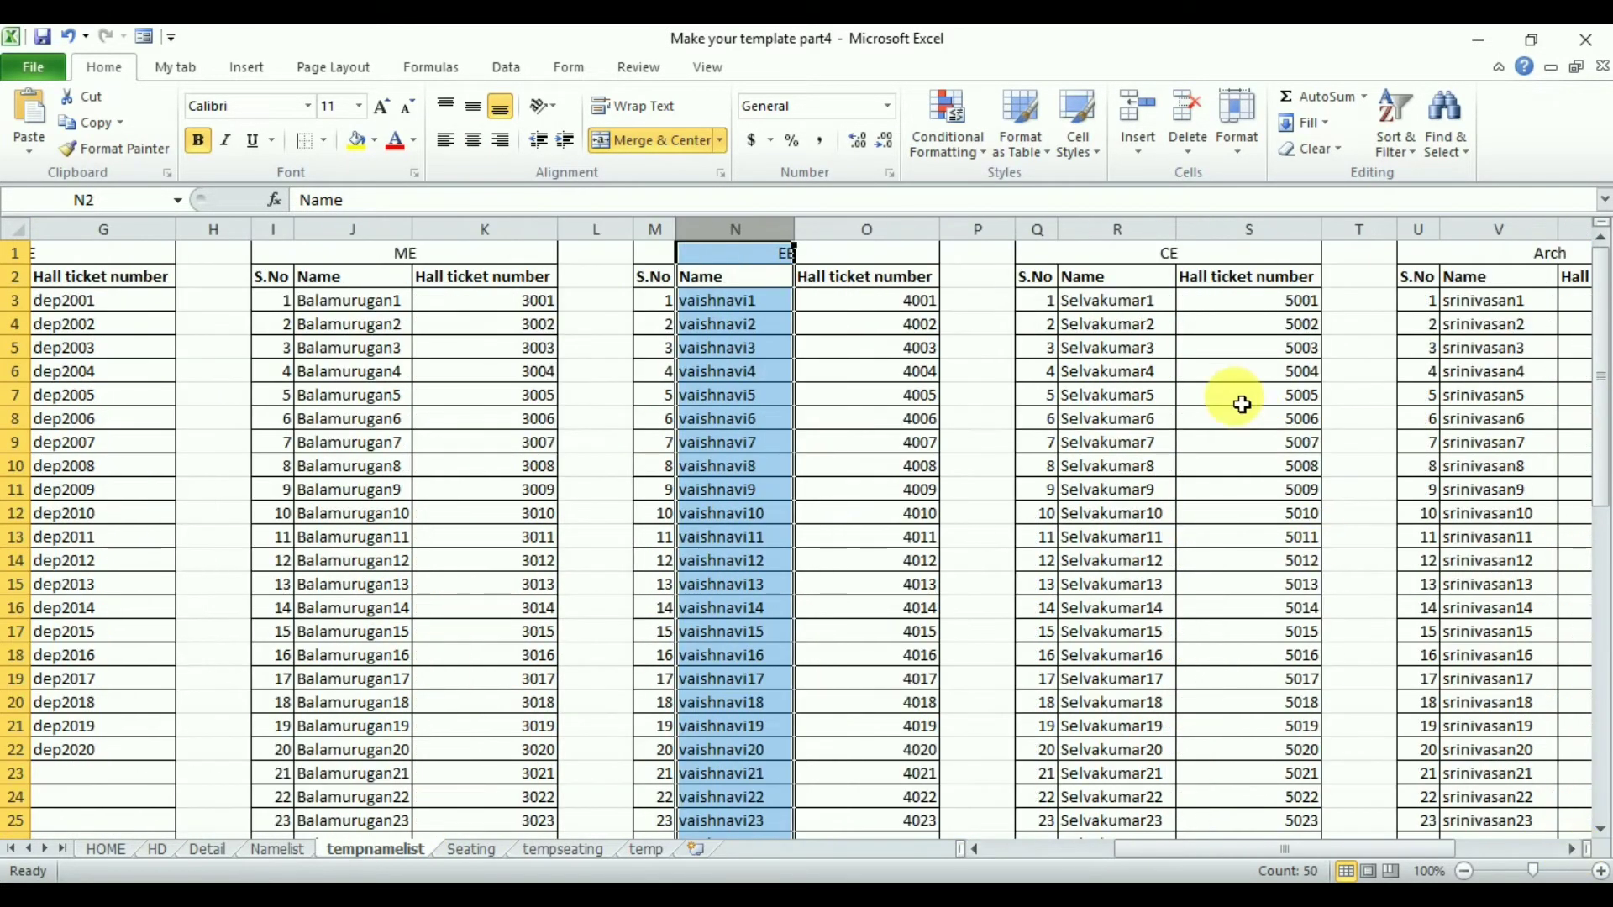
{"action": "left_click_drag", "start_coordinate": [1117, 230], "coordinate": [1125, 244]}
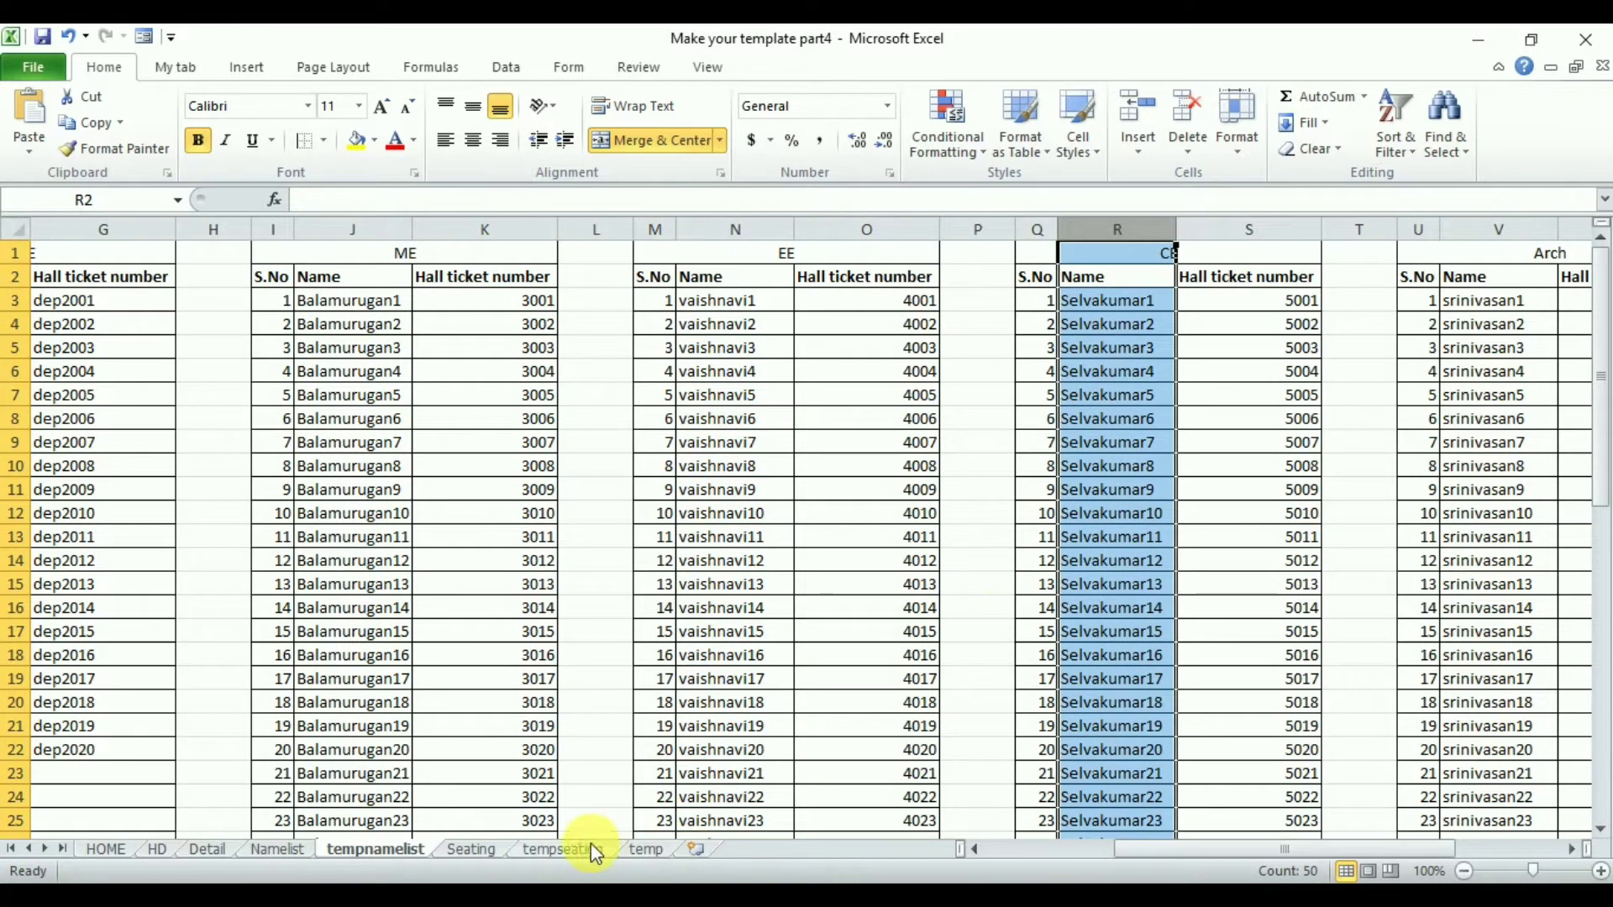
- Replace tempnamelist!$B with tempnamelist!$R throughout the Department5 block's formulas so it pulls CE names
{"action": "left_click", "coordinate": [562, 849]}
{"action": "left_click_drag", "start_coordinate": [612, 307], "coordinate": [1437, 305]}
{"action": "key", "text": "ctrl+shift+Down"}
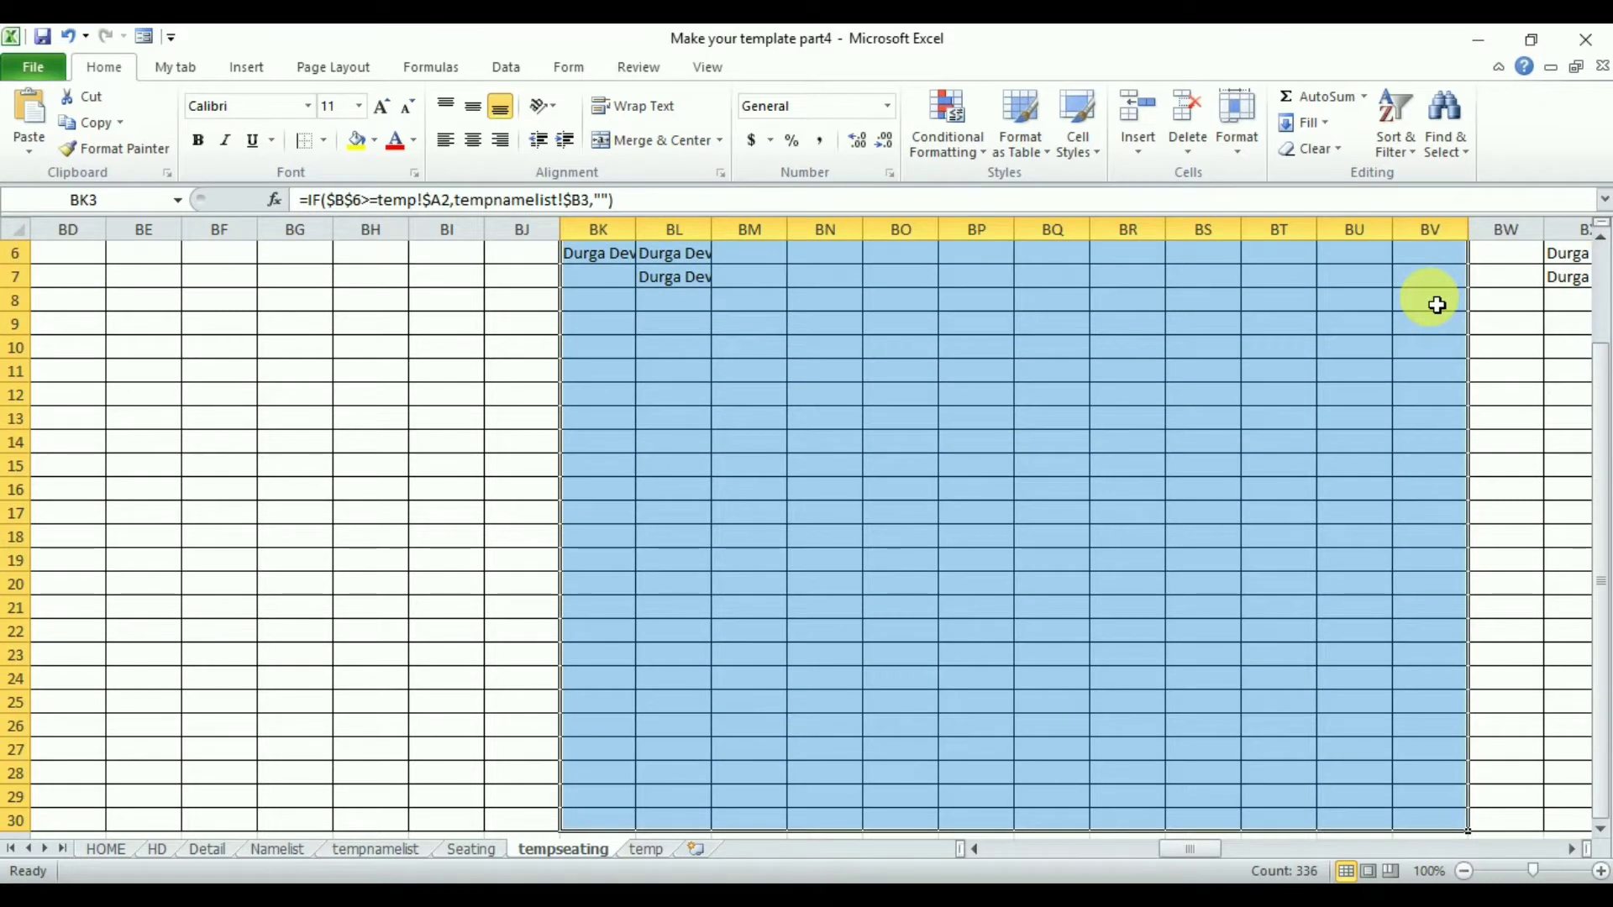
{"action": "key", "text": "ctrl+h"}
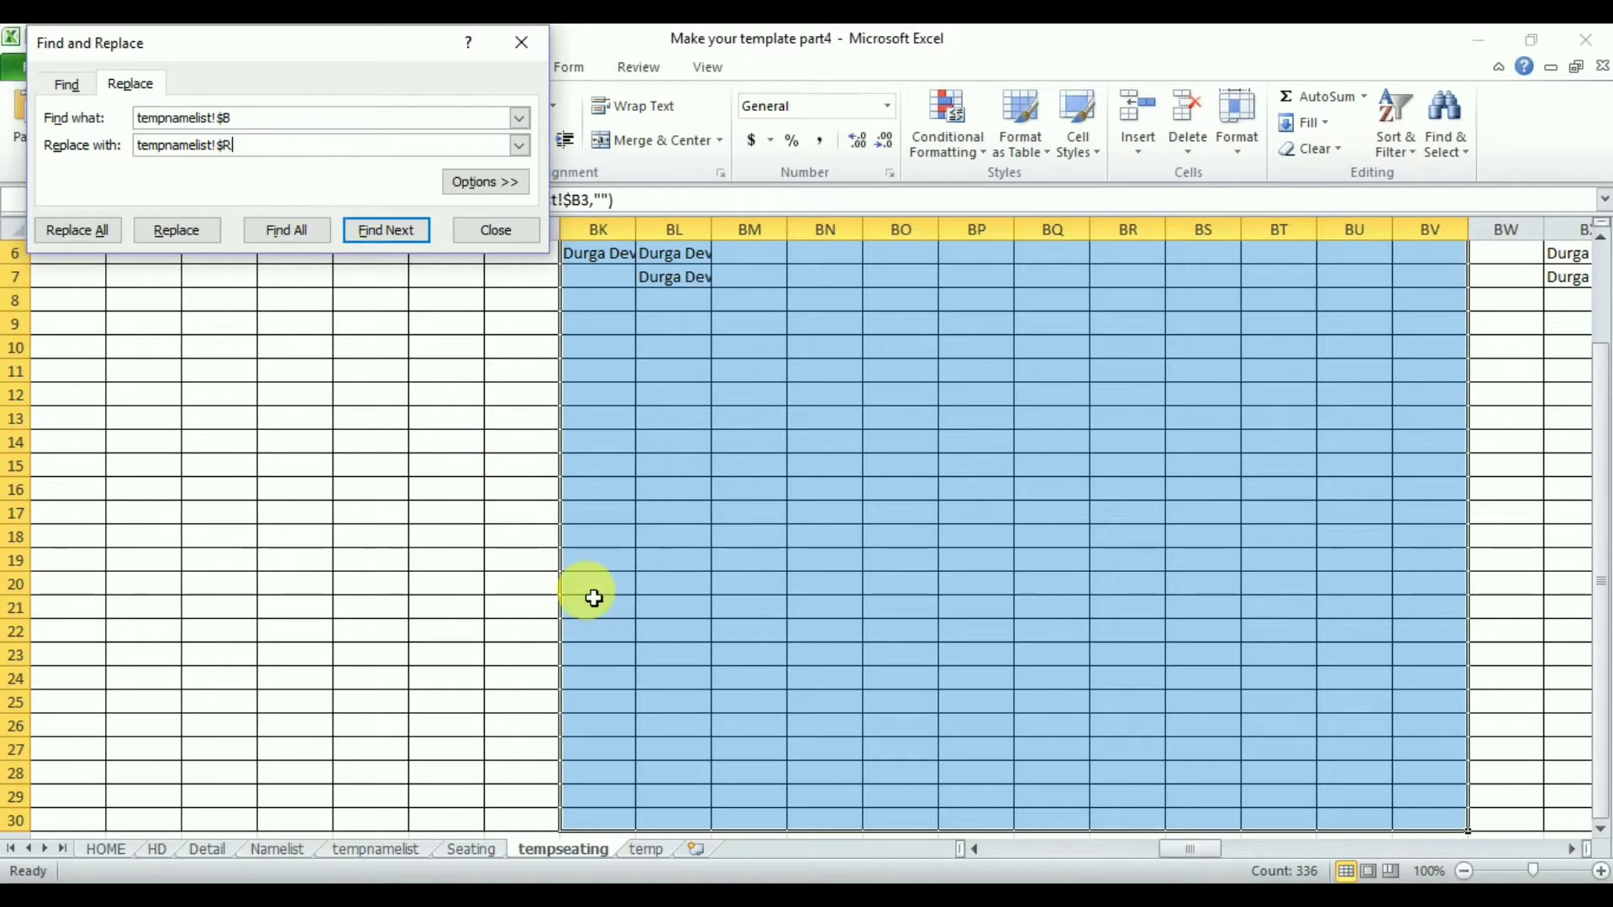
{"action": "left_click", "coordinate": [95, 234]}
{"action": "left_click", "coordinate": [94, 233]}
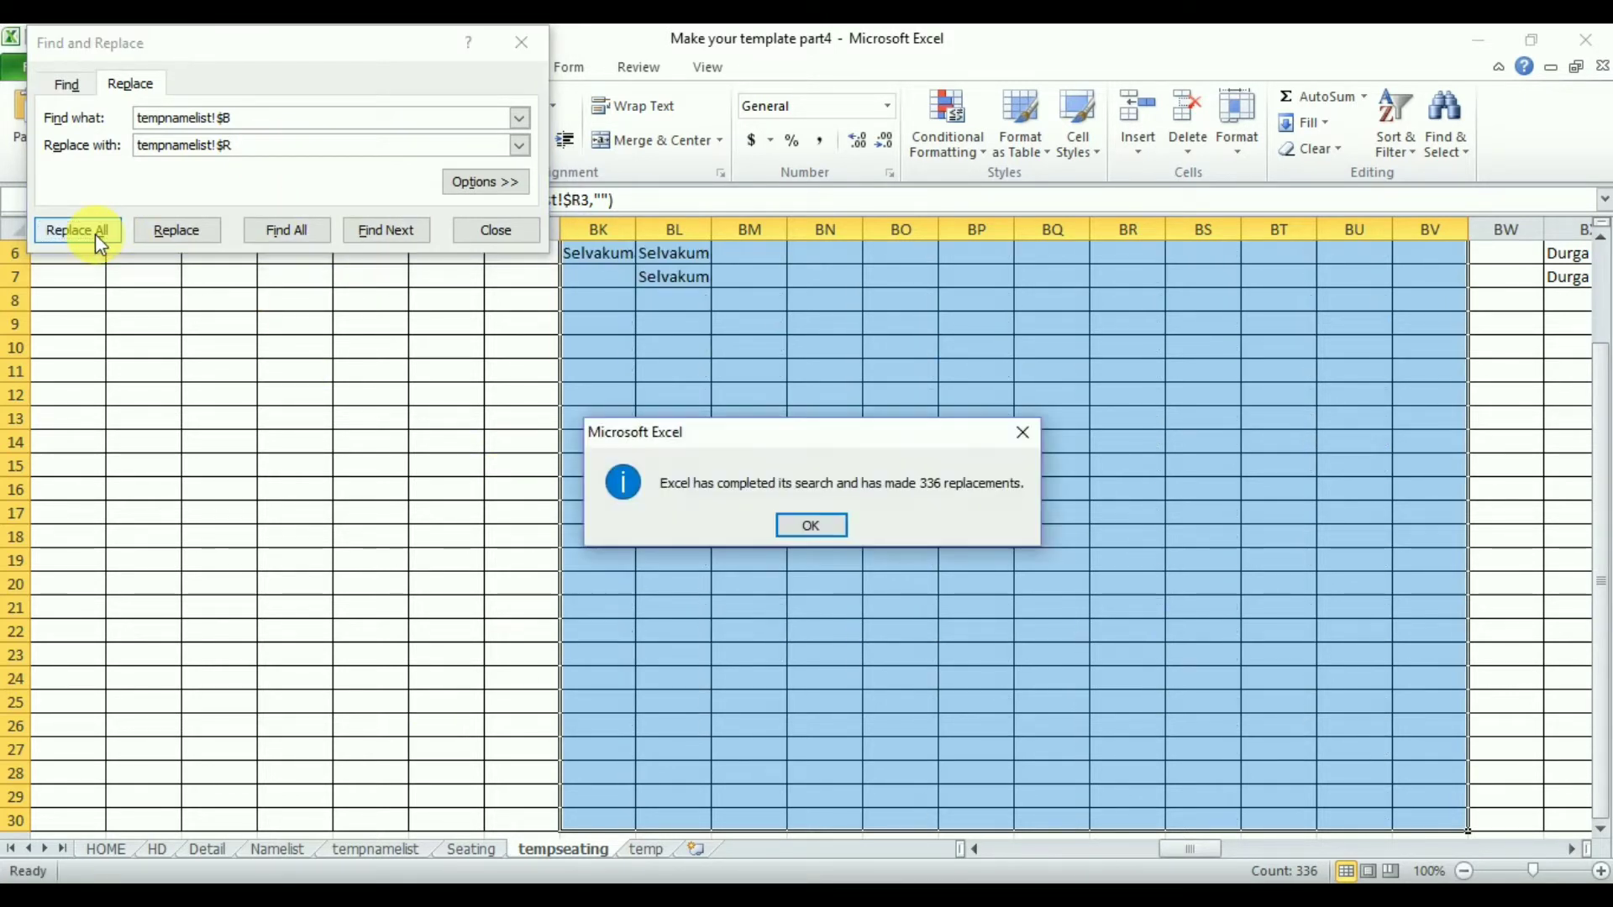
{"action": "left_click", "coordinate": [807, 526]}
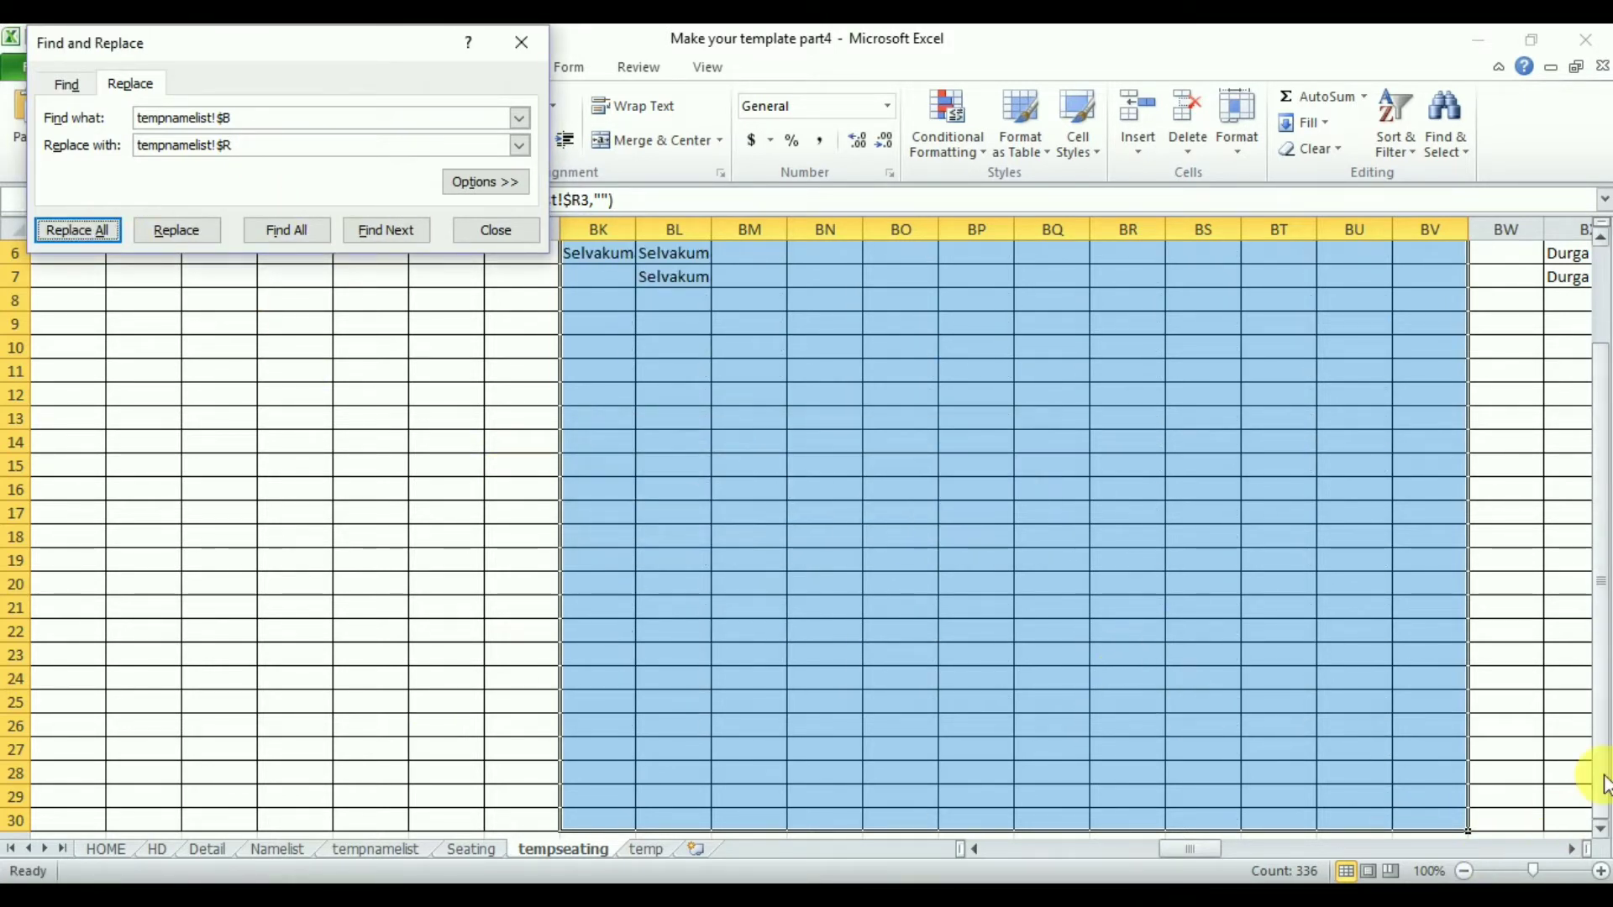
- Examine the Department6 block and the Arch name column on the tempnamelist sheet
{"action": "left_click_drag", "start_coordinate": [1601, 780], "coordinate": [1600, 580]}
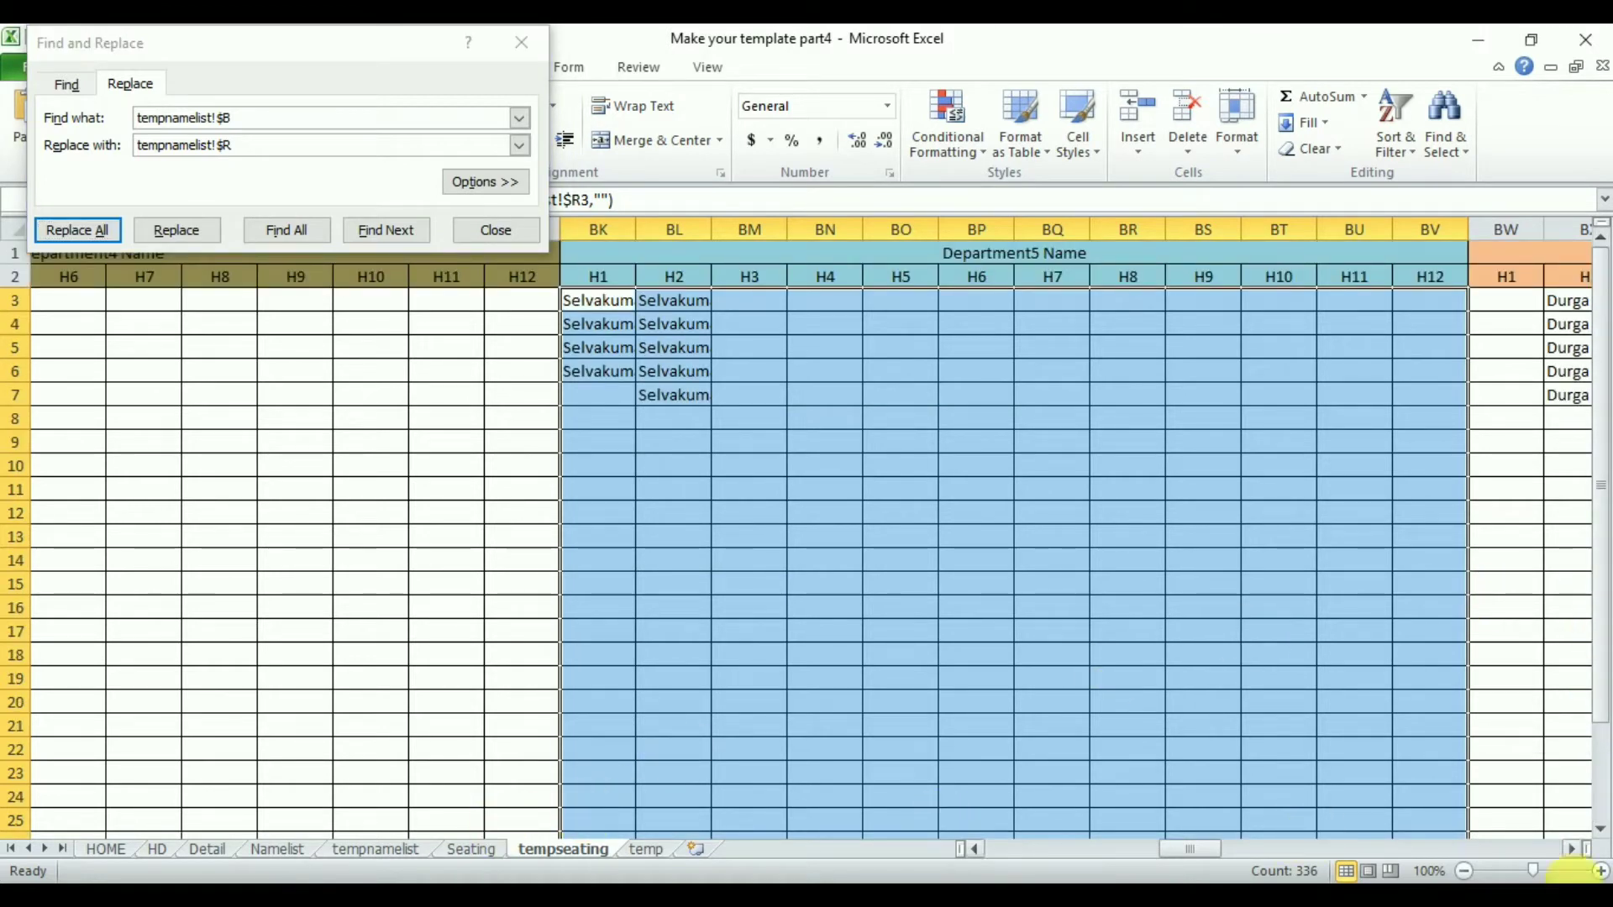
{"action": "left_click", "coordinate": [1573, 849]}
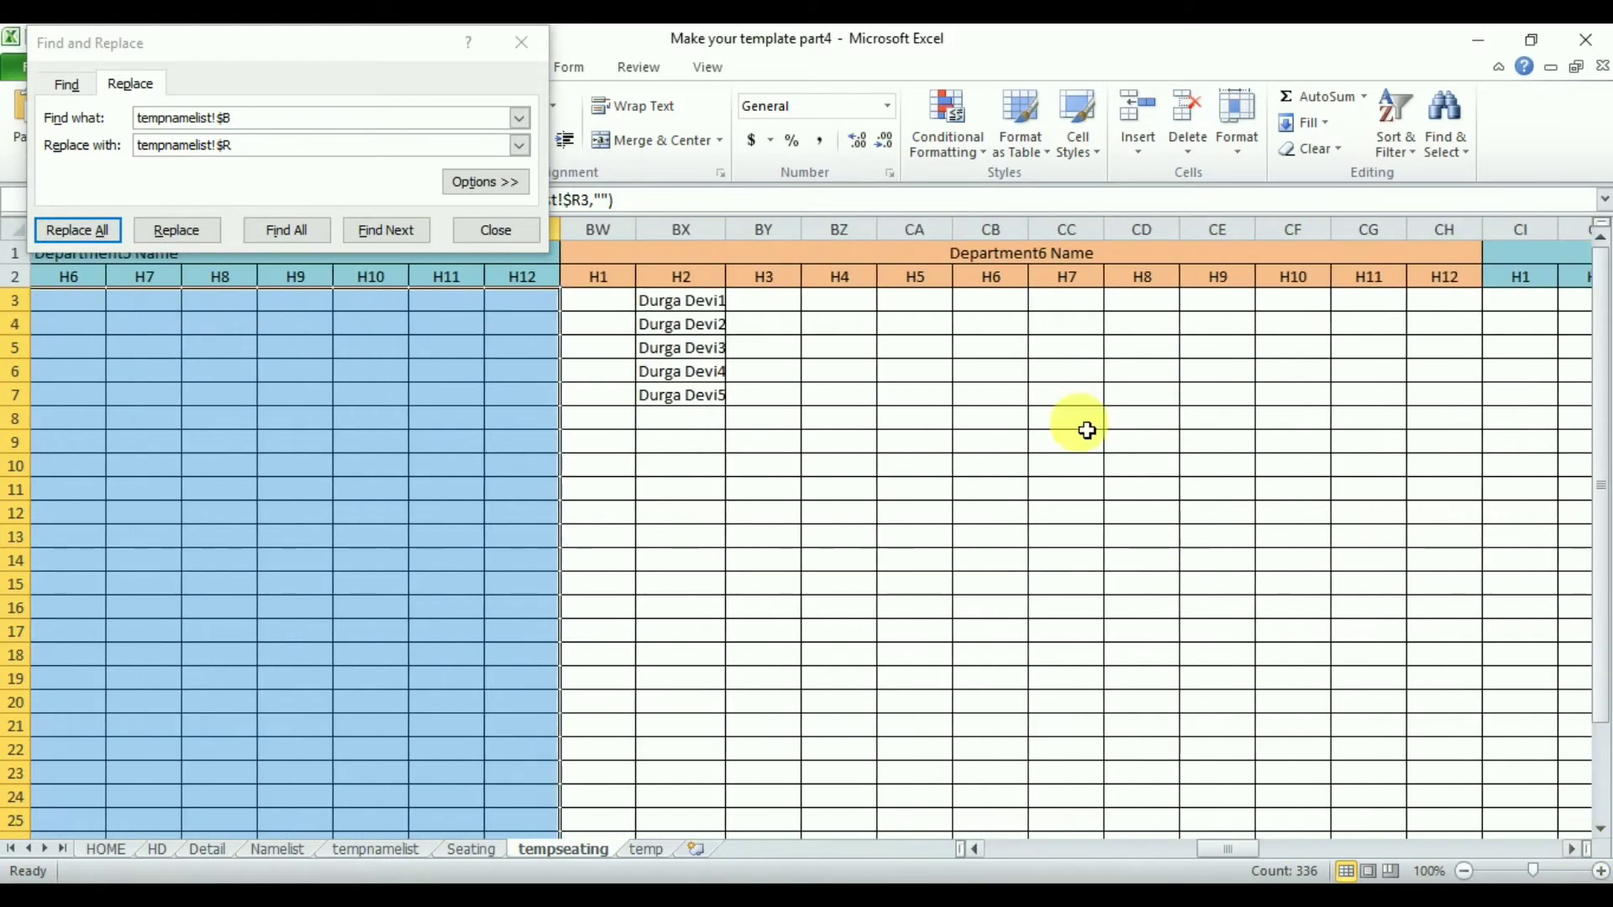
{"action": "left_click", "coordinate": [986, 256]}
{"action": "left_click", "coordinate": [382, 850]}
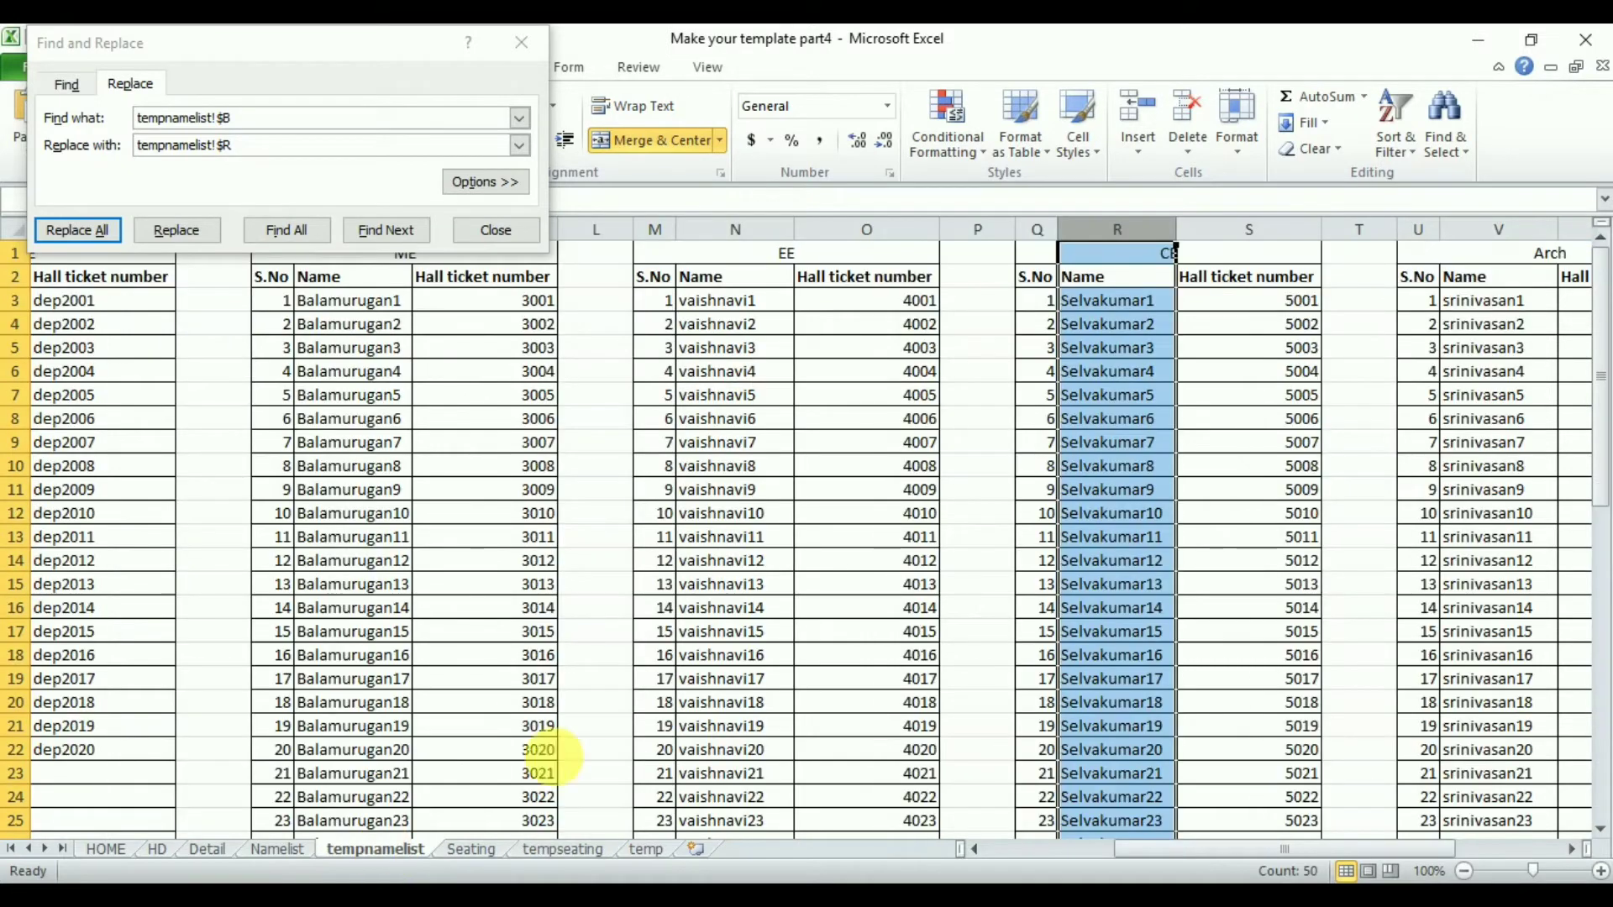
{"action": "left_click", "coordinate": [1573, 850]}
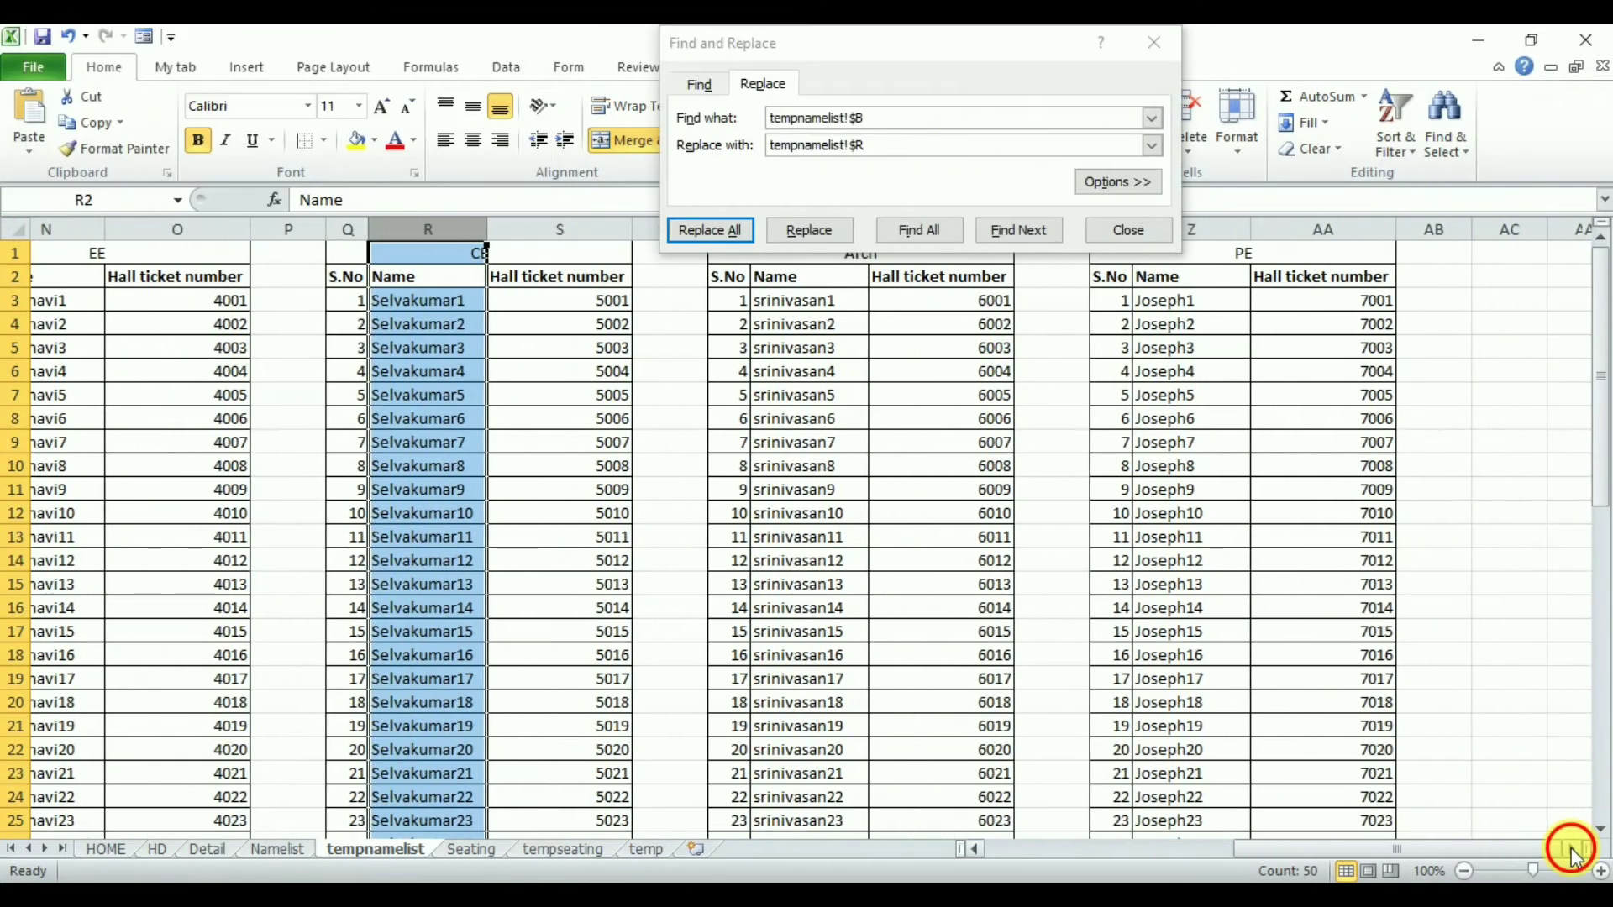
{"action": "left_click", "coordinate": [515, 231]}
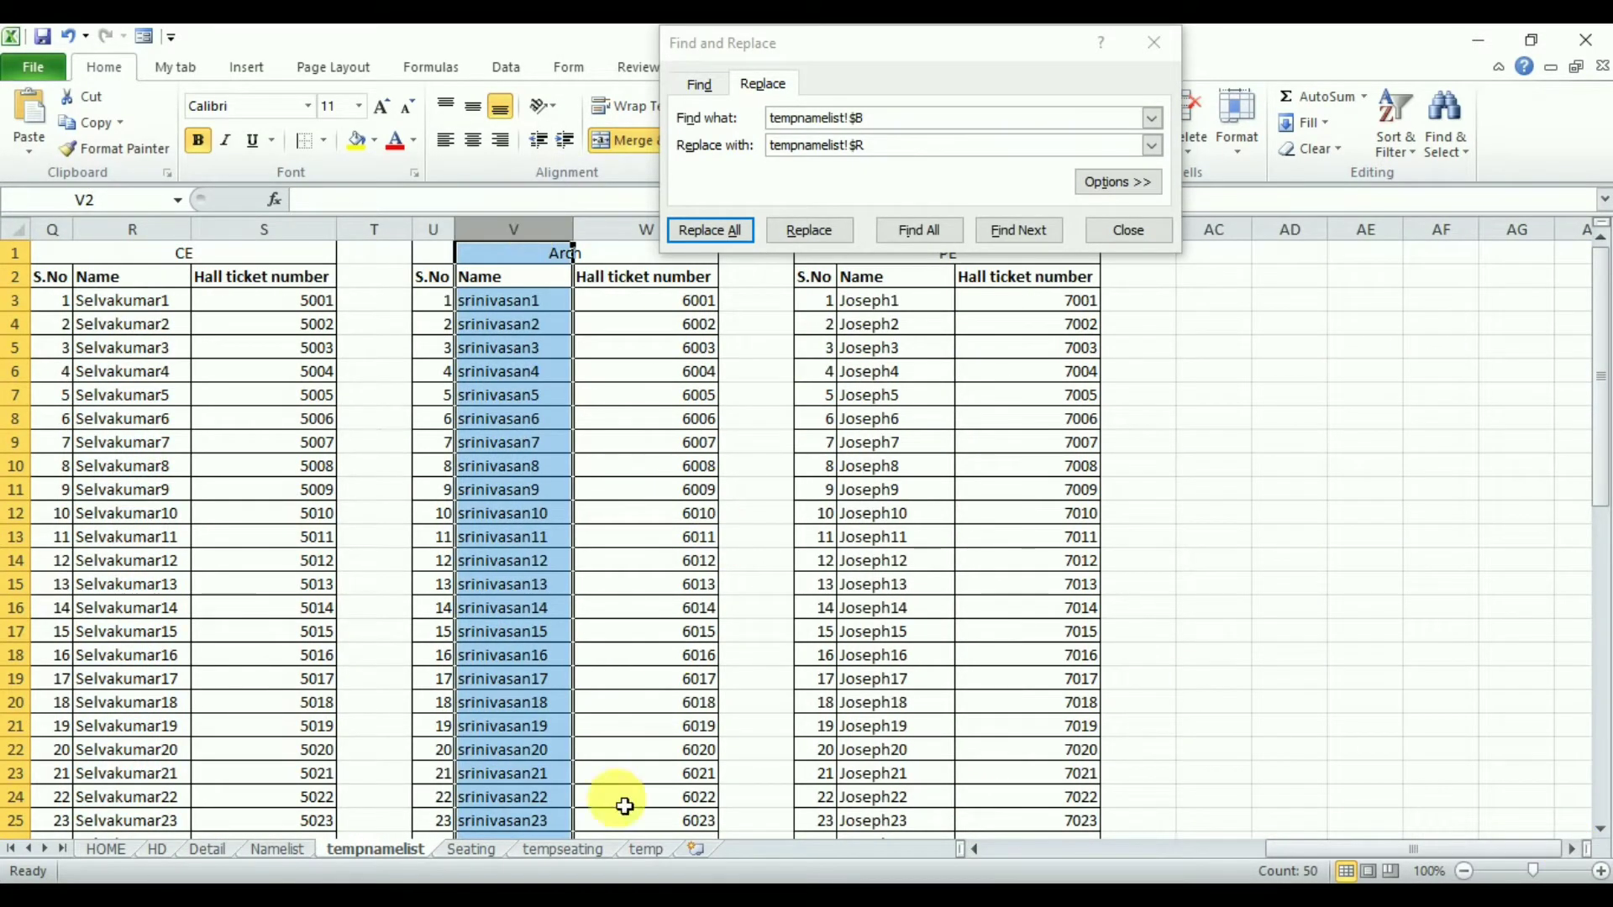
- Replace tempnamelist!$B with tempnamelist!$V throughout the Department6 block's formulas so it pulls Arch names, then close Find and Replace
{"action": "left_click", "coordinate": [586, 850]}
{"action": "left_click_drag", "start_coordinate": [925, 296], "coordinate": [223, 243]}
{"action": "left_click_drag", "start_coordinate": [651, 301], "coordinate": [1451, 306]}
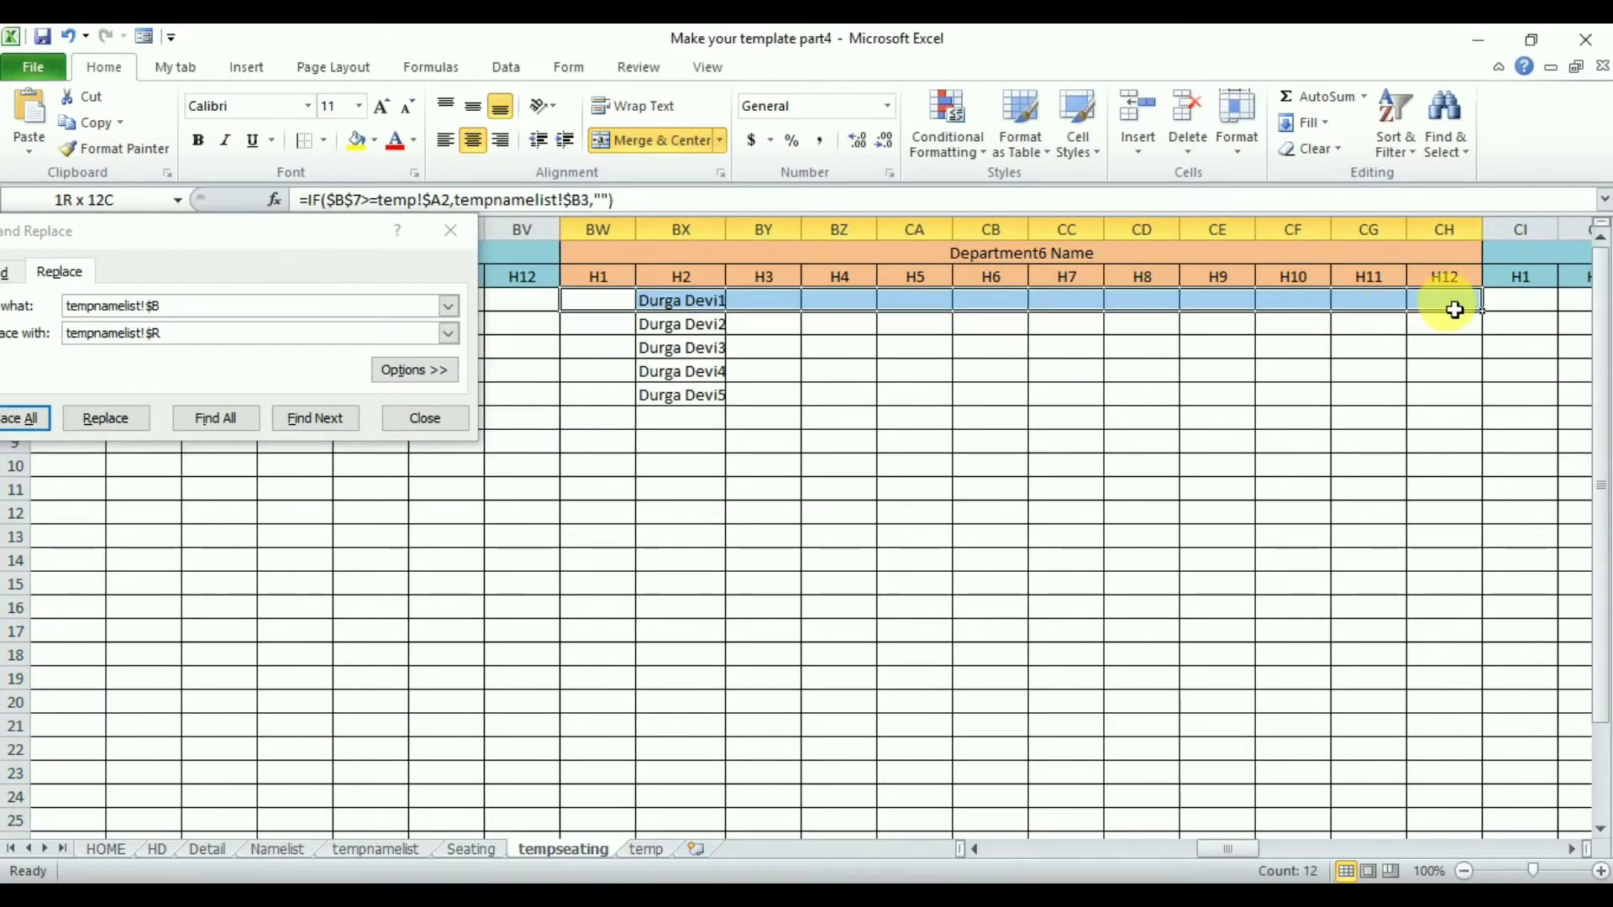
{"action": "key", "text": "ctrl+shift+Down"}
{"action": "left_click", "coordinate": [186, 348]}
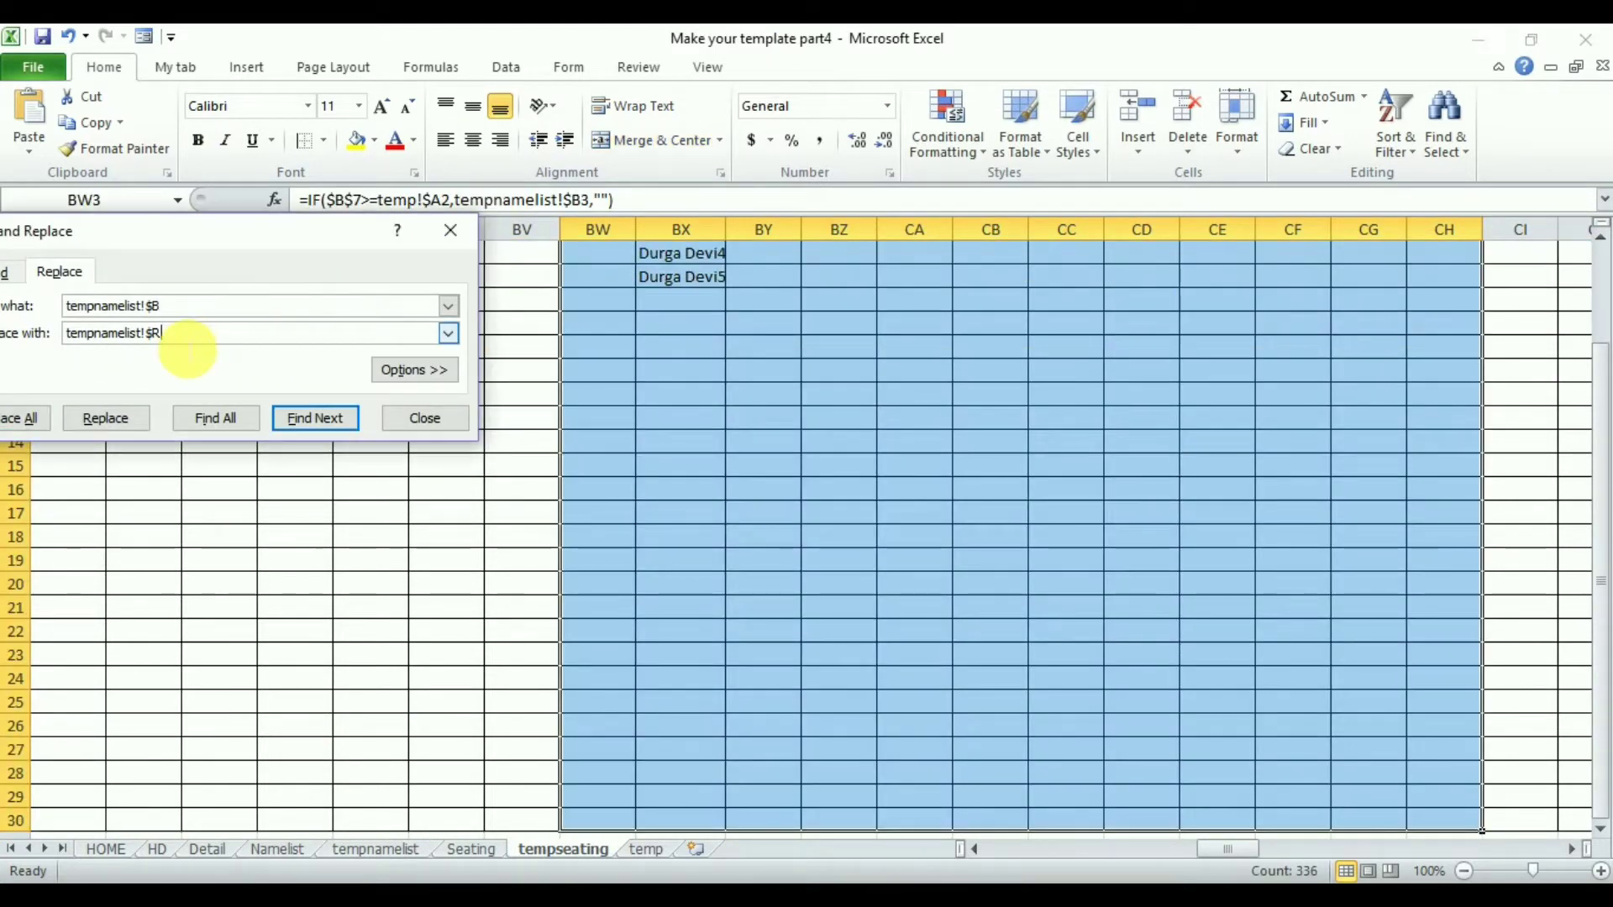
{"action": "type", "text": "V"}
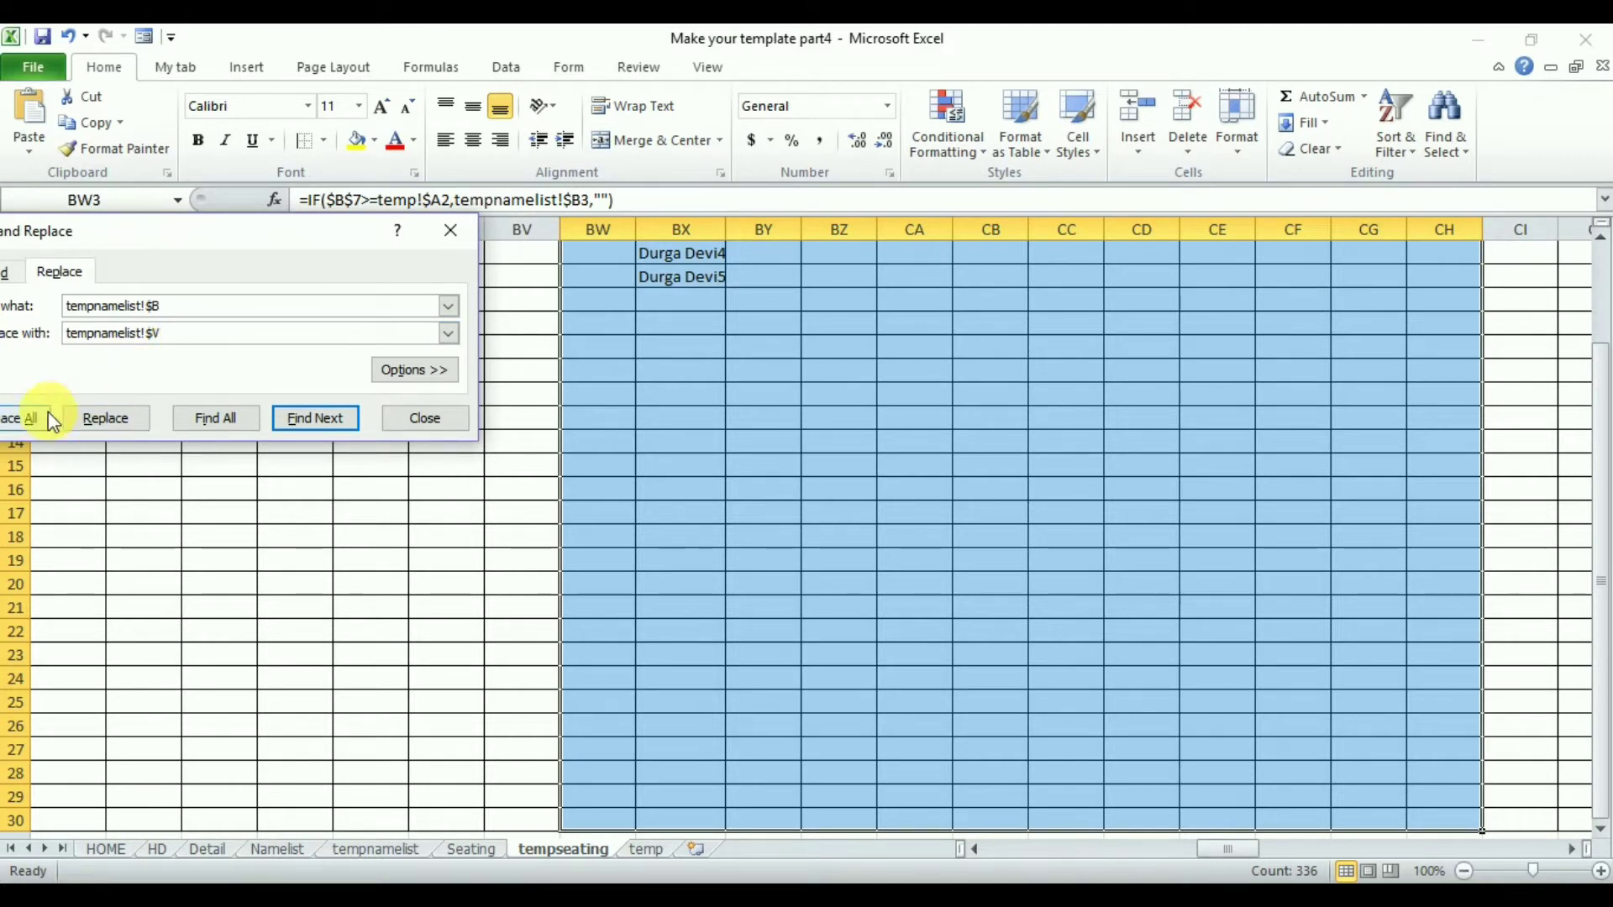
{"action": "left_click", "coordinate": [28, 417]}
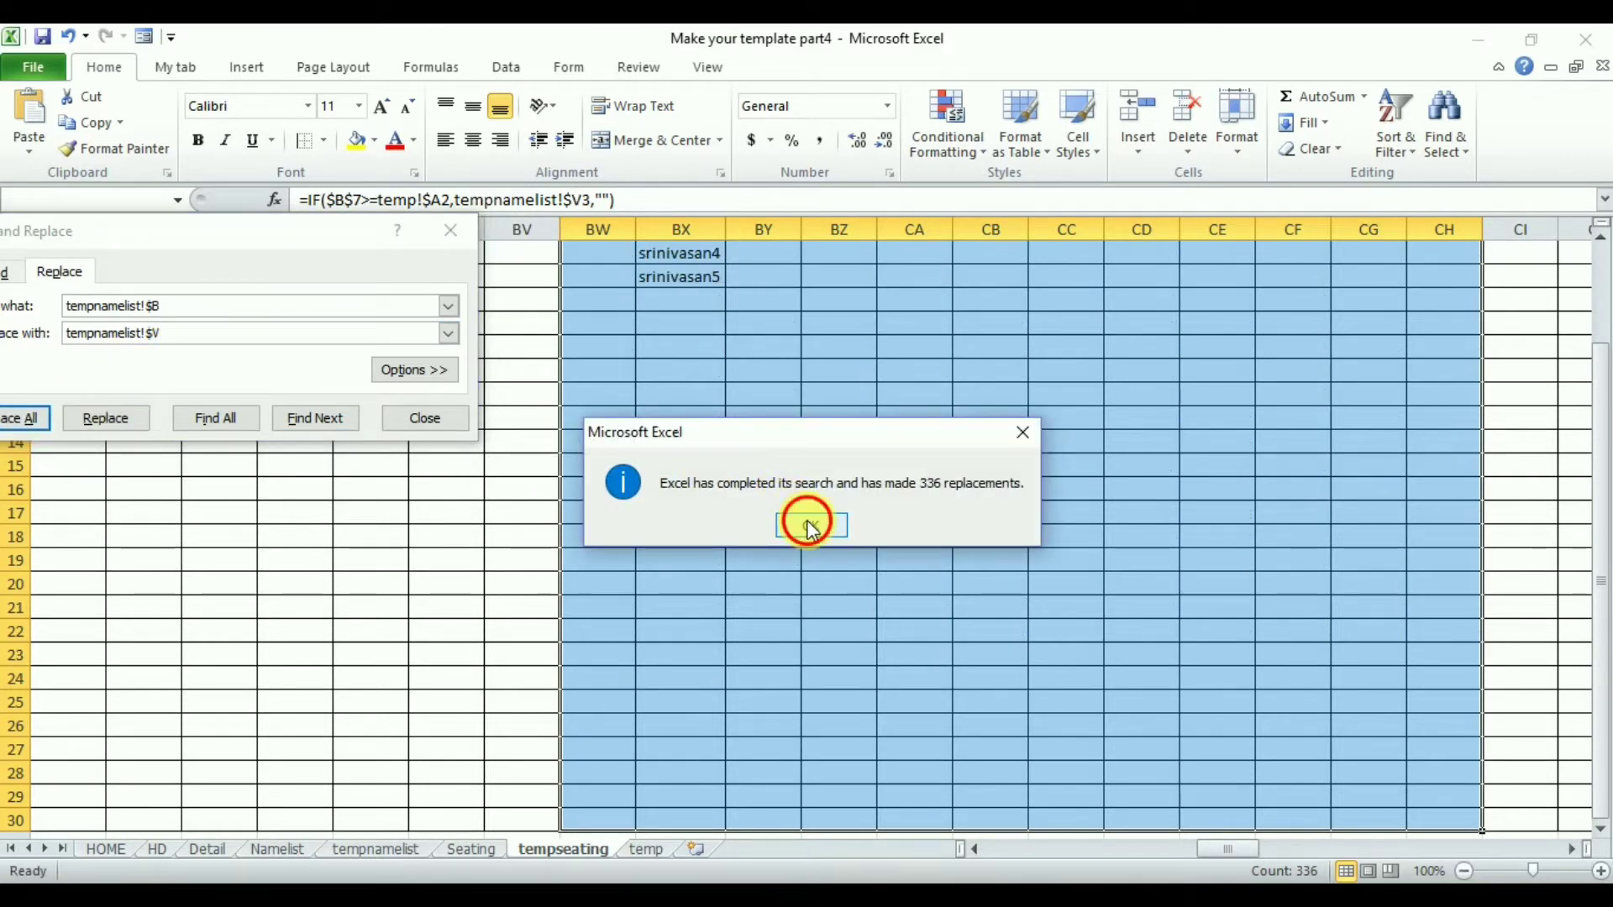
{"action": "left_click", "coordinate": [810, 525]}
{"action": "left_click_drag", "start_coordinate": [1600, 460], "coordinate": [1602, 370]}
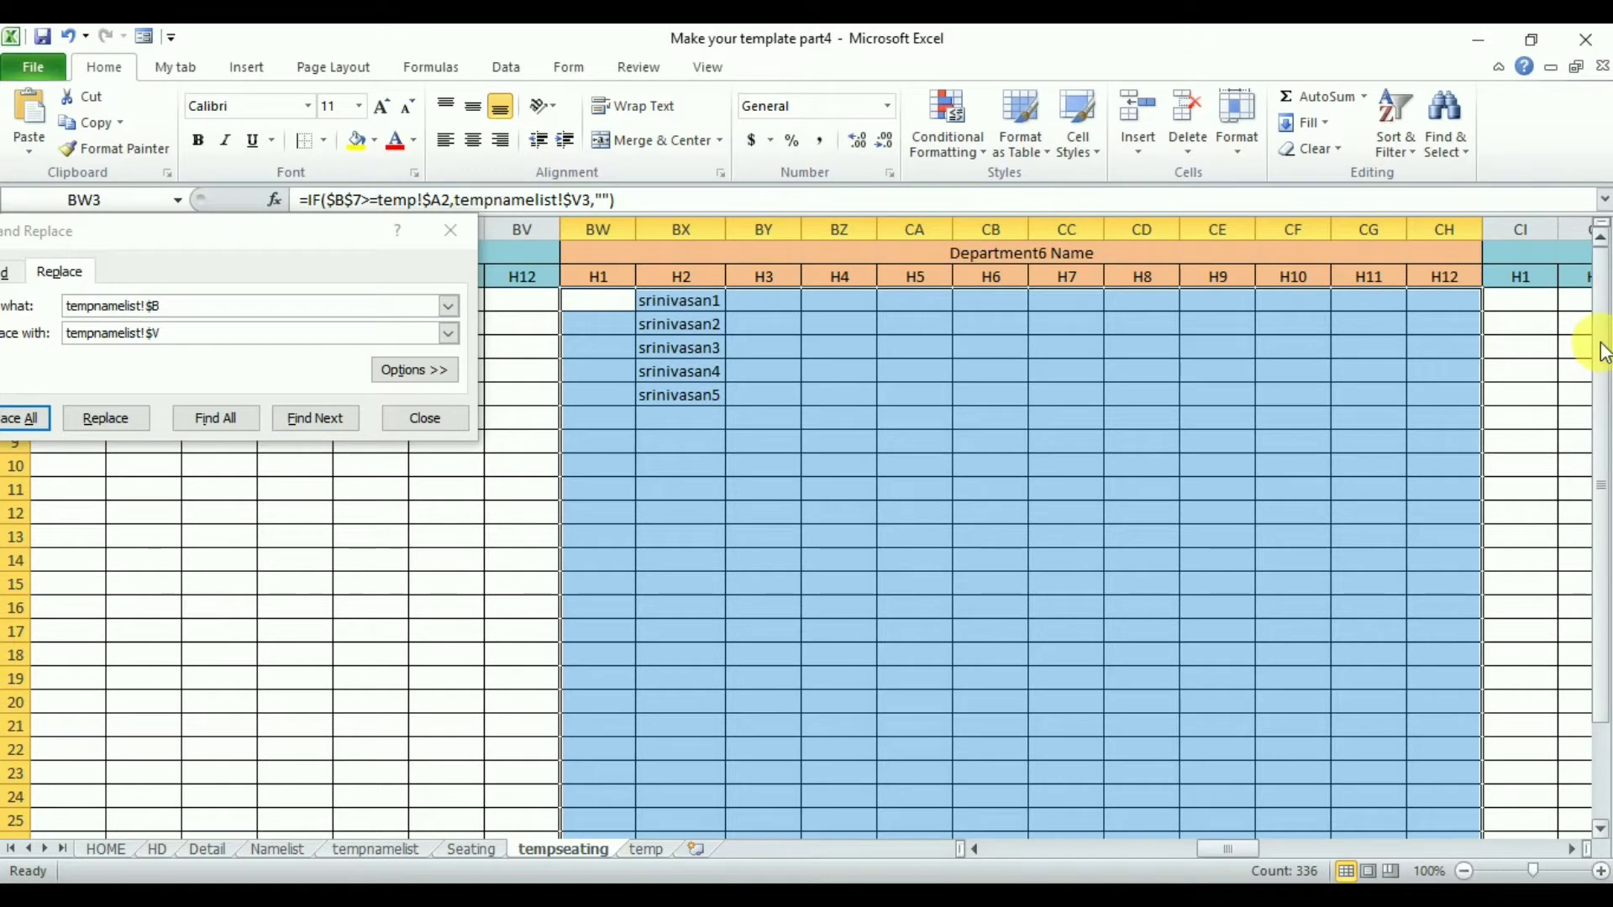
{"action": "left_click", "coordinate": [422, 418]}
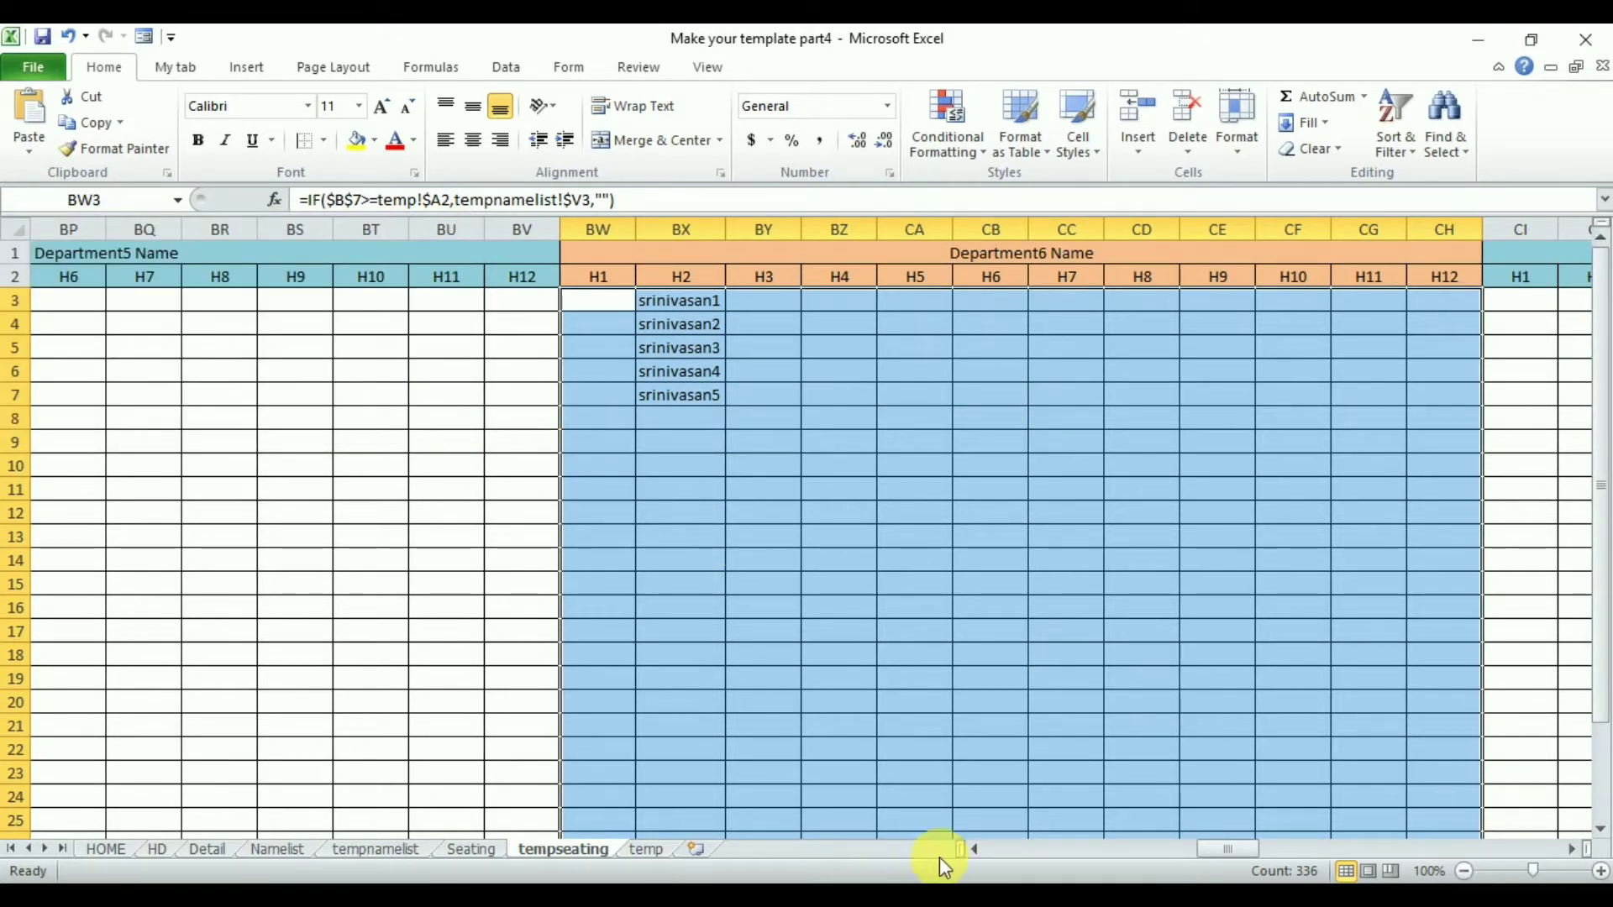
- Replace tempnamelist!$B with tempnamelist!$Z throughout the Department7 block's formulas so it pulls PE names, then close Find and Replace
{"action": "left_click", "coordinate": [374, 848]}
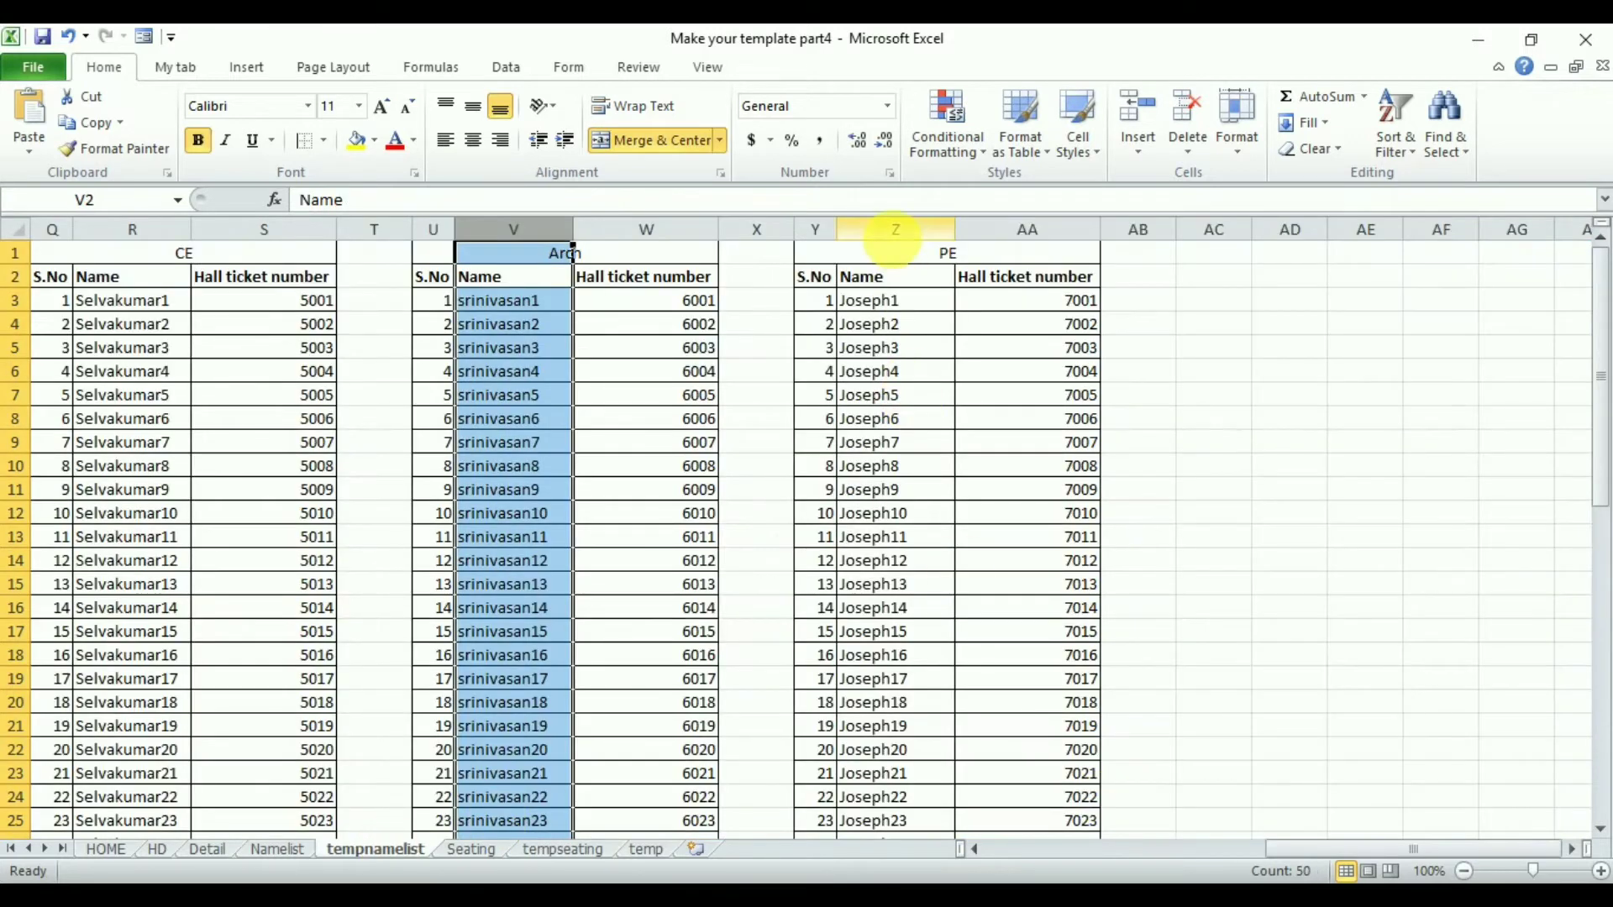
{"action": "left_click", "coordinate": [896, 229]}
{"action": "left_click", "coordinate": [578, 855]}
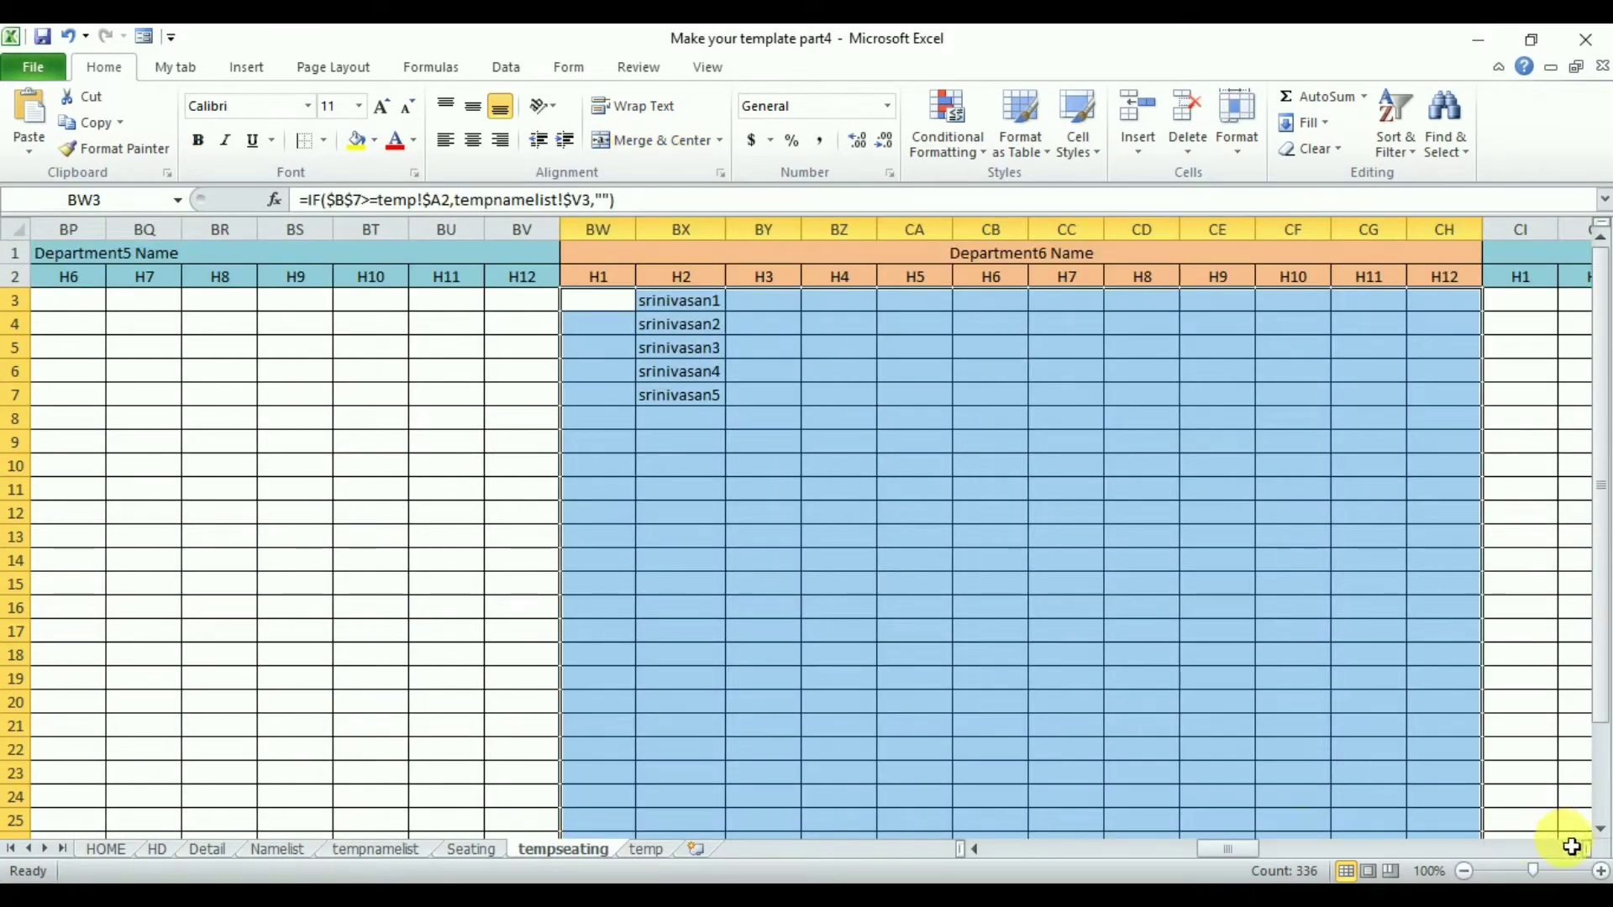
{"action": "left_click", "coordinate": [1571, 849]}
{"action": "left_click_drag", "start_coordinate": [521, 301], "coordinate": [1357, 308]}
{"action": "key", "text": "ctrl+shift+Down"}
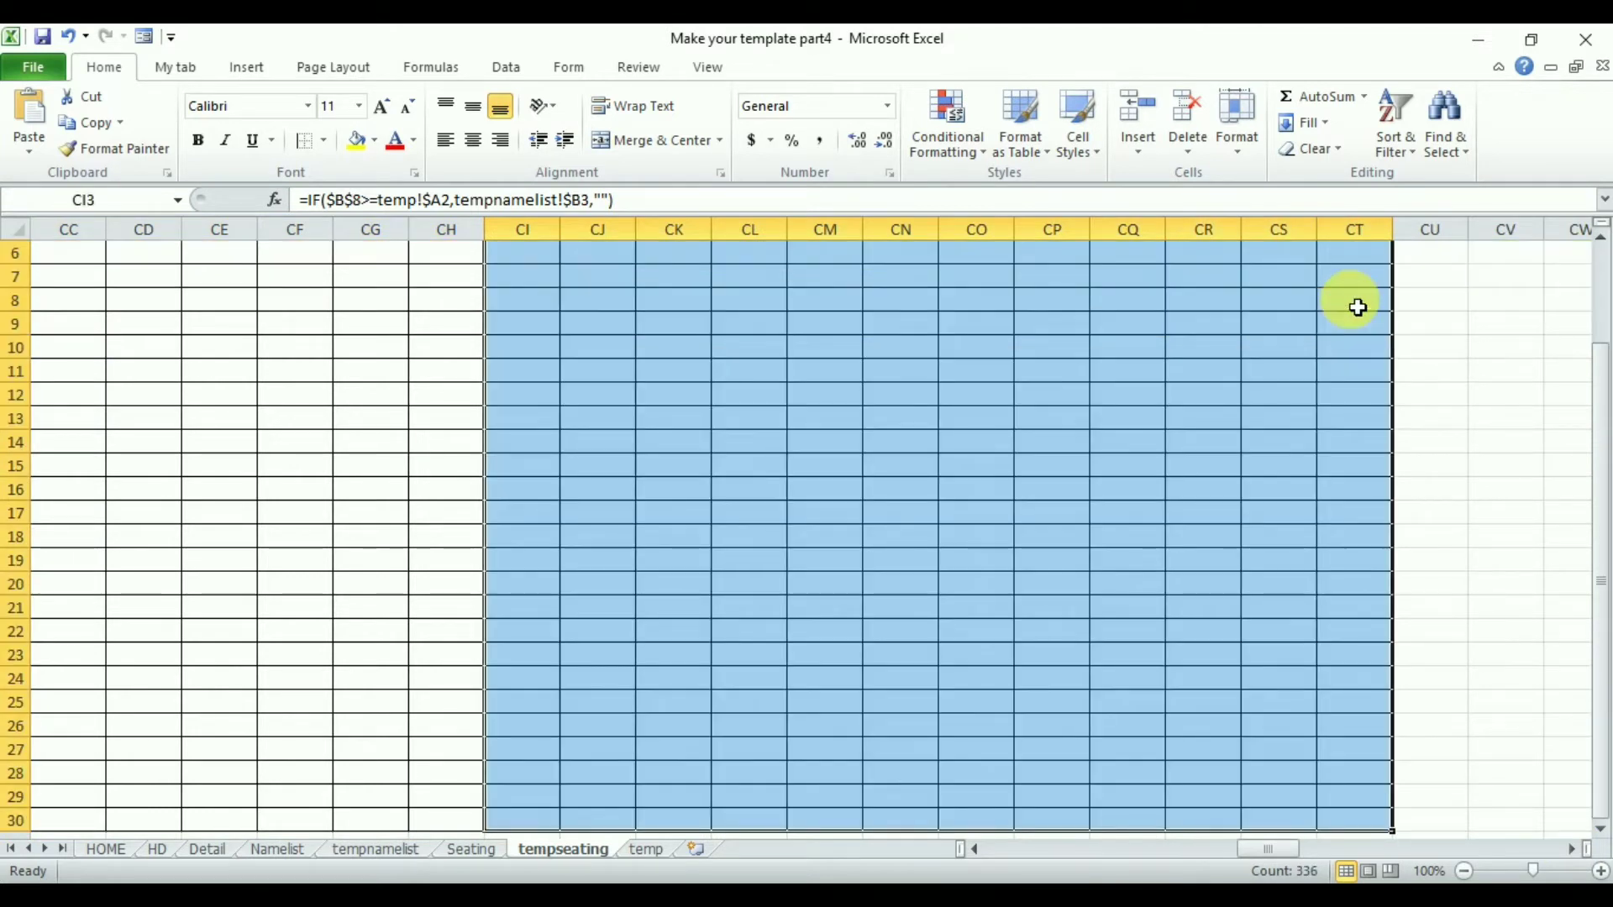
{"action": "key", "text": "ctrl+h"}
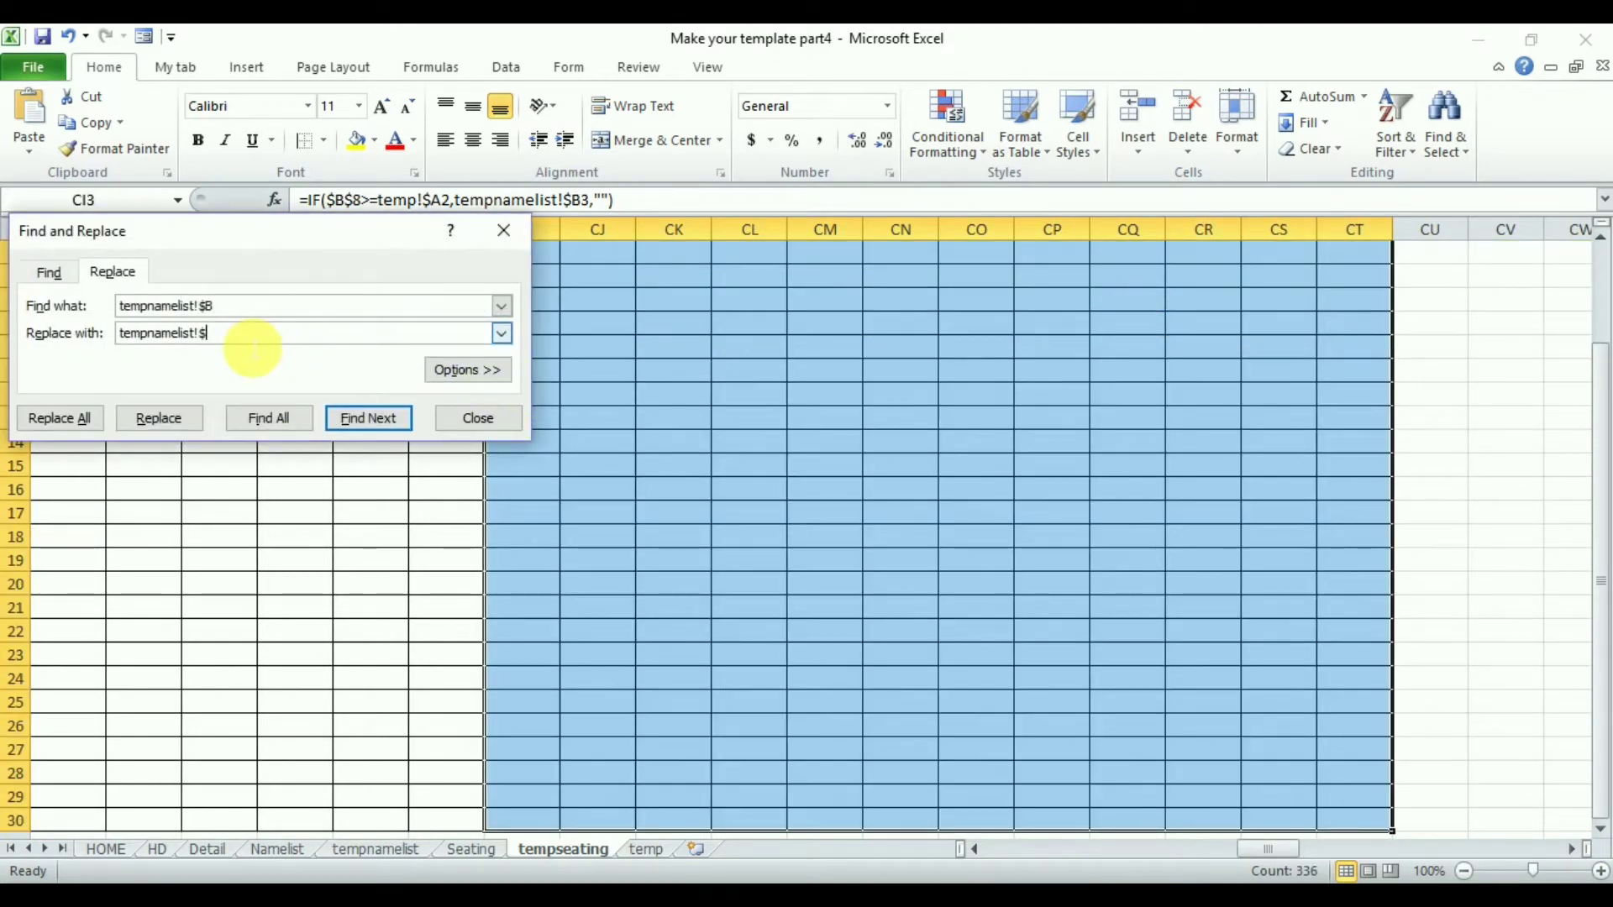
{"action": "left_click", "coordinate": [61, 418]}
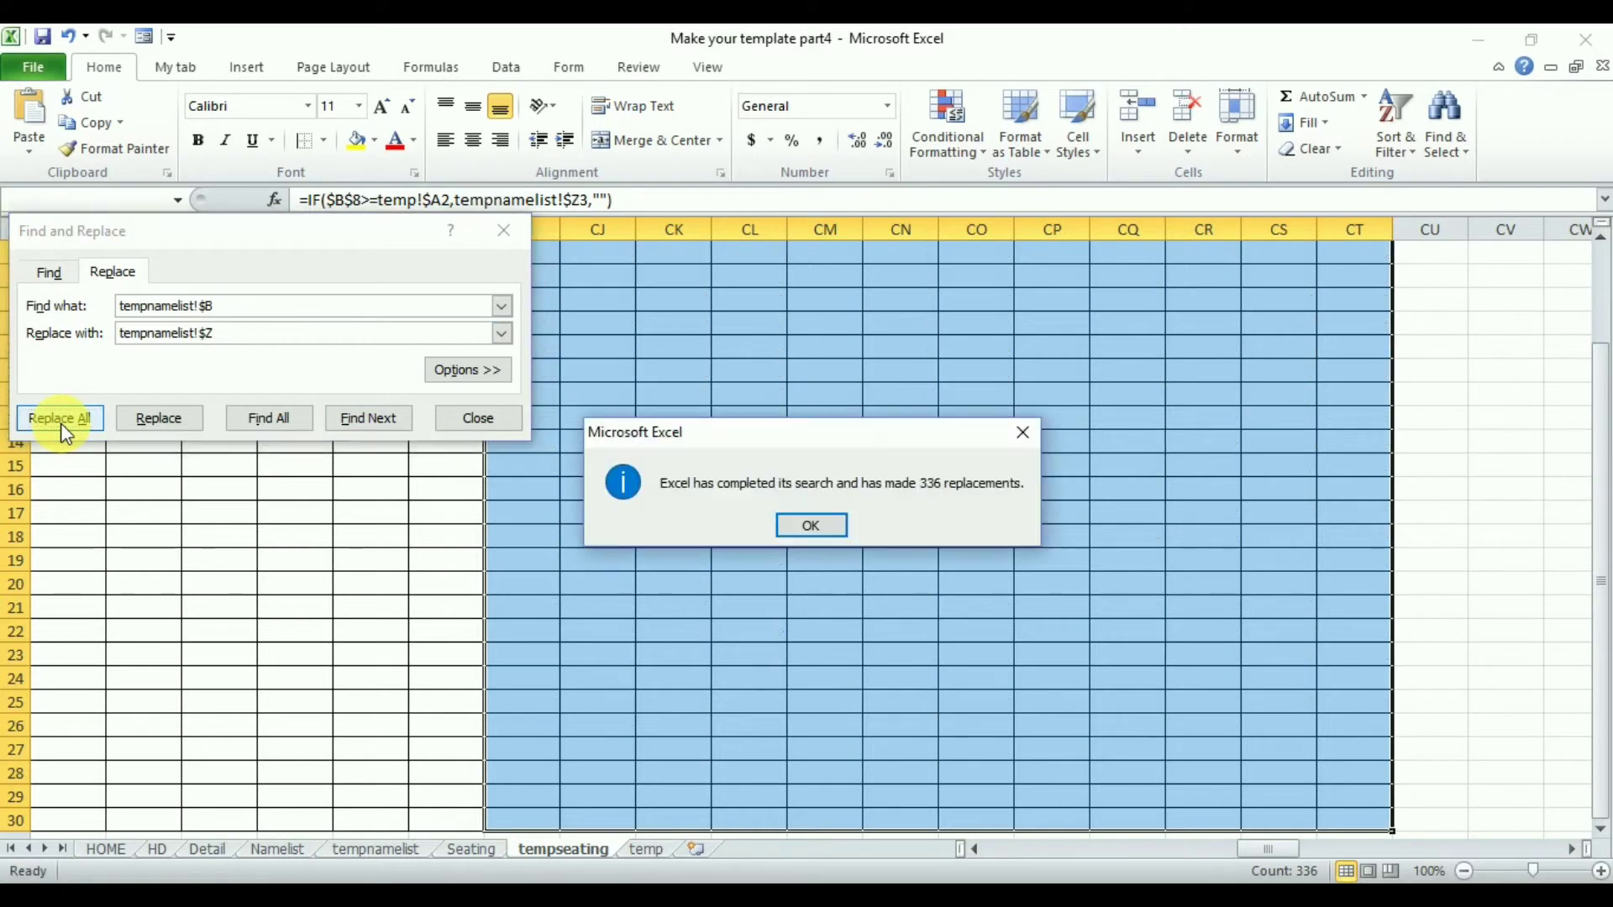
{"action": "left_click", "coordinate": [820, 521]}
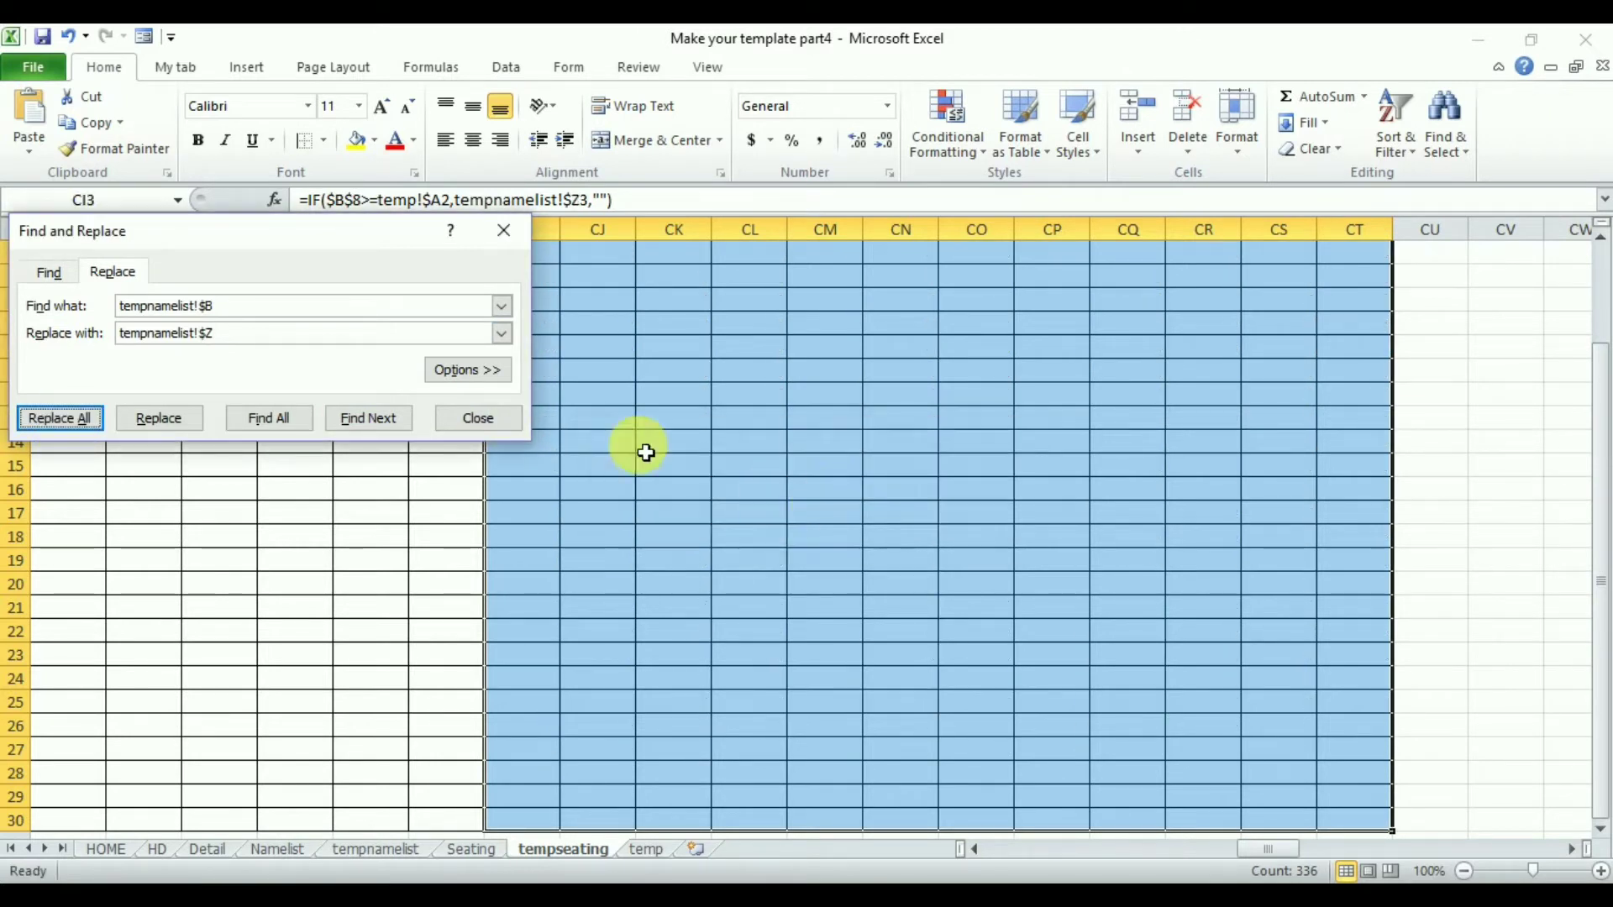
{"action": "left_click", "coordinate": [487, 420]}
- Enter 4 as the number of PE students for hall H1 on the Seating sheet
{"action": "scroll", "coordinate": [1600, 502], "scroll_direction": "up", "scroll_amount": 2}
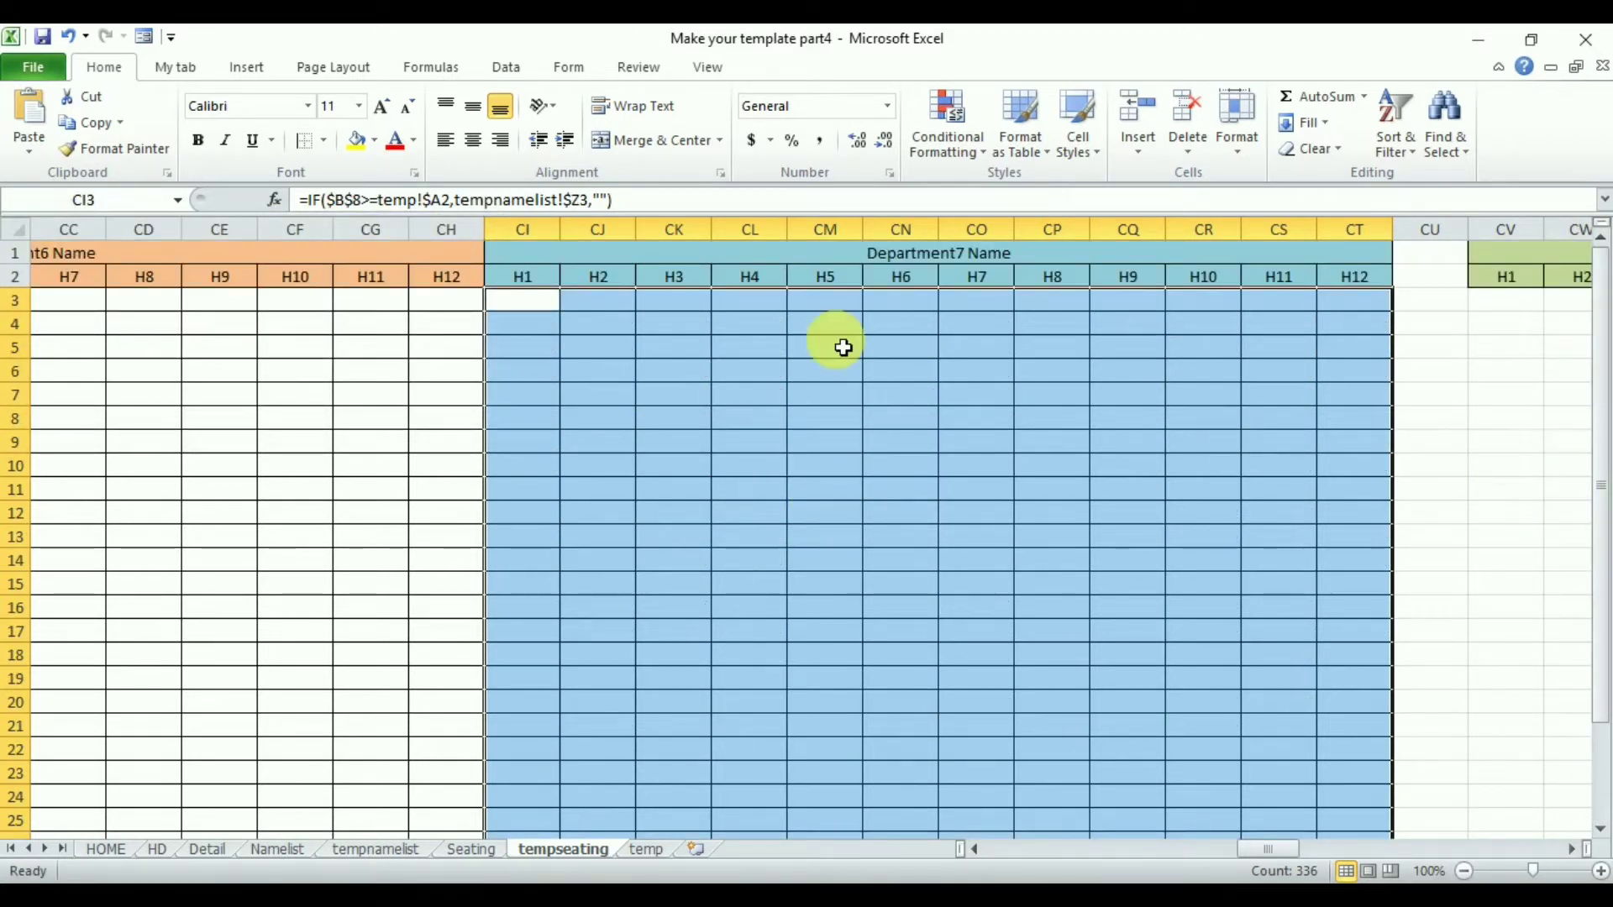
{"action": "left_click", "coordinate": [551, 301]}
{"action": "left_click", "coordinate": [470, 848]}
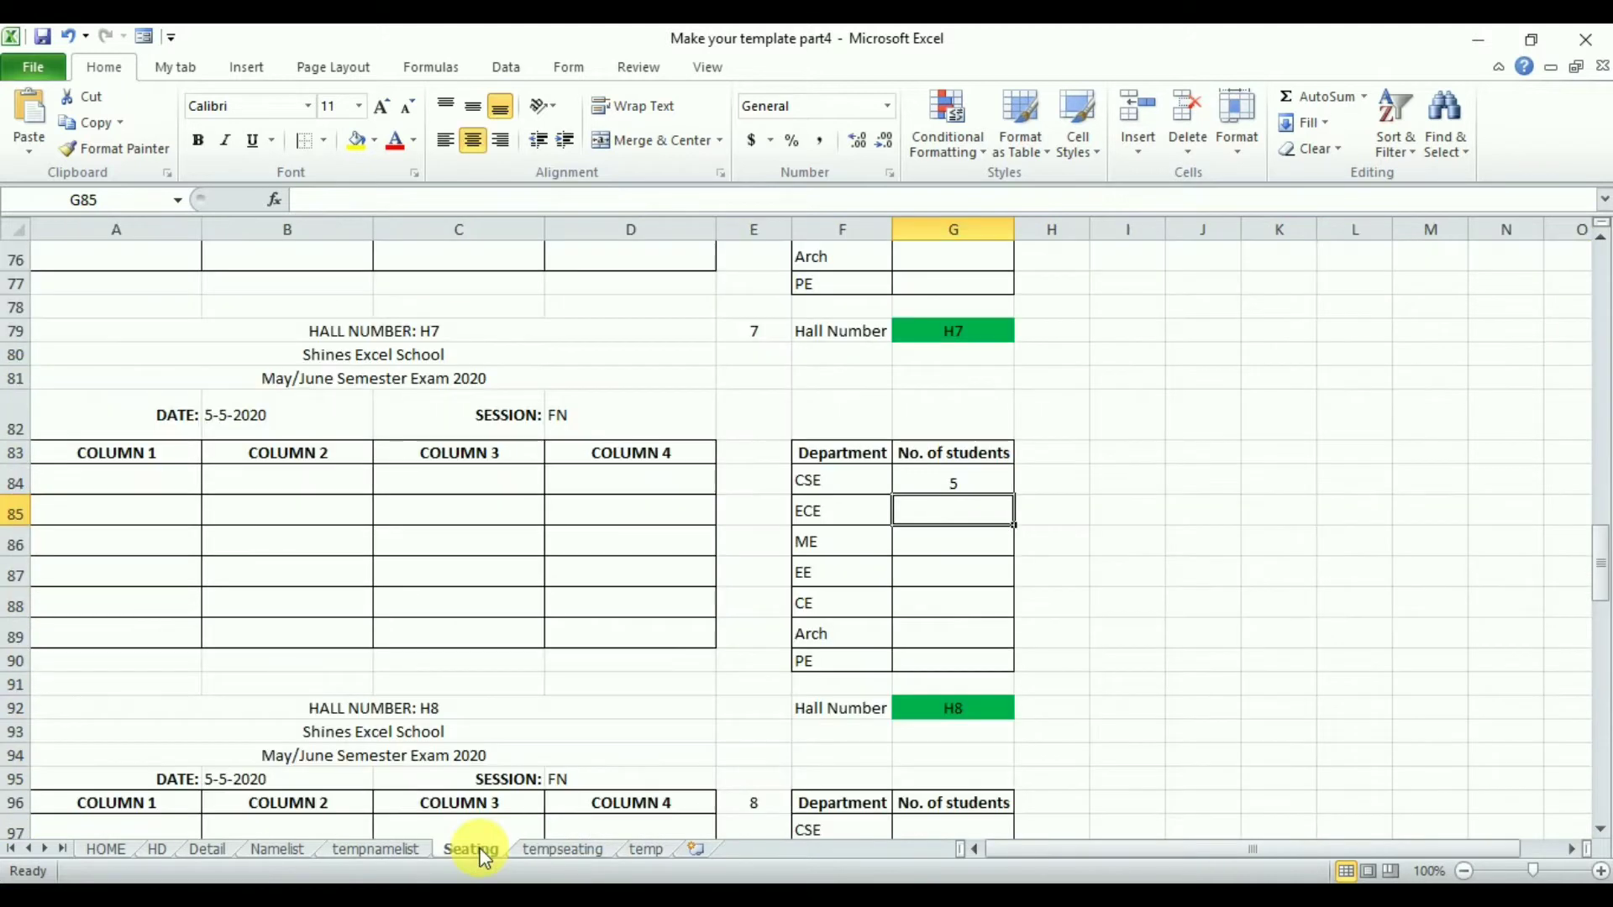
{"action": "left_click_drag", "start_coordinate": [1600, 582], "coordinate": [1601, 286]}
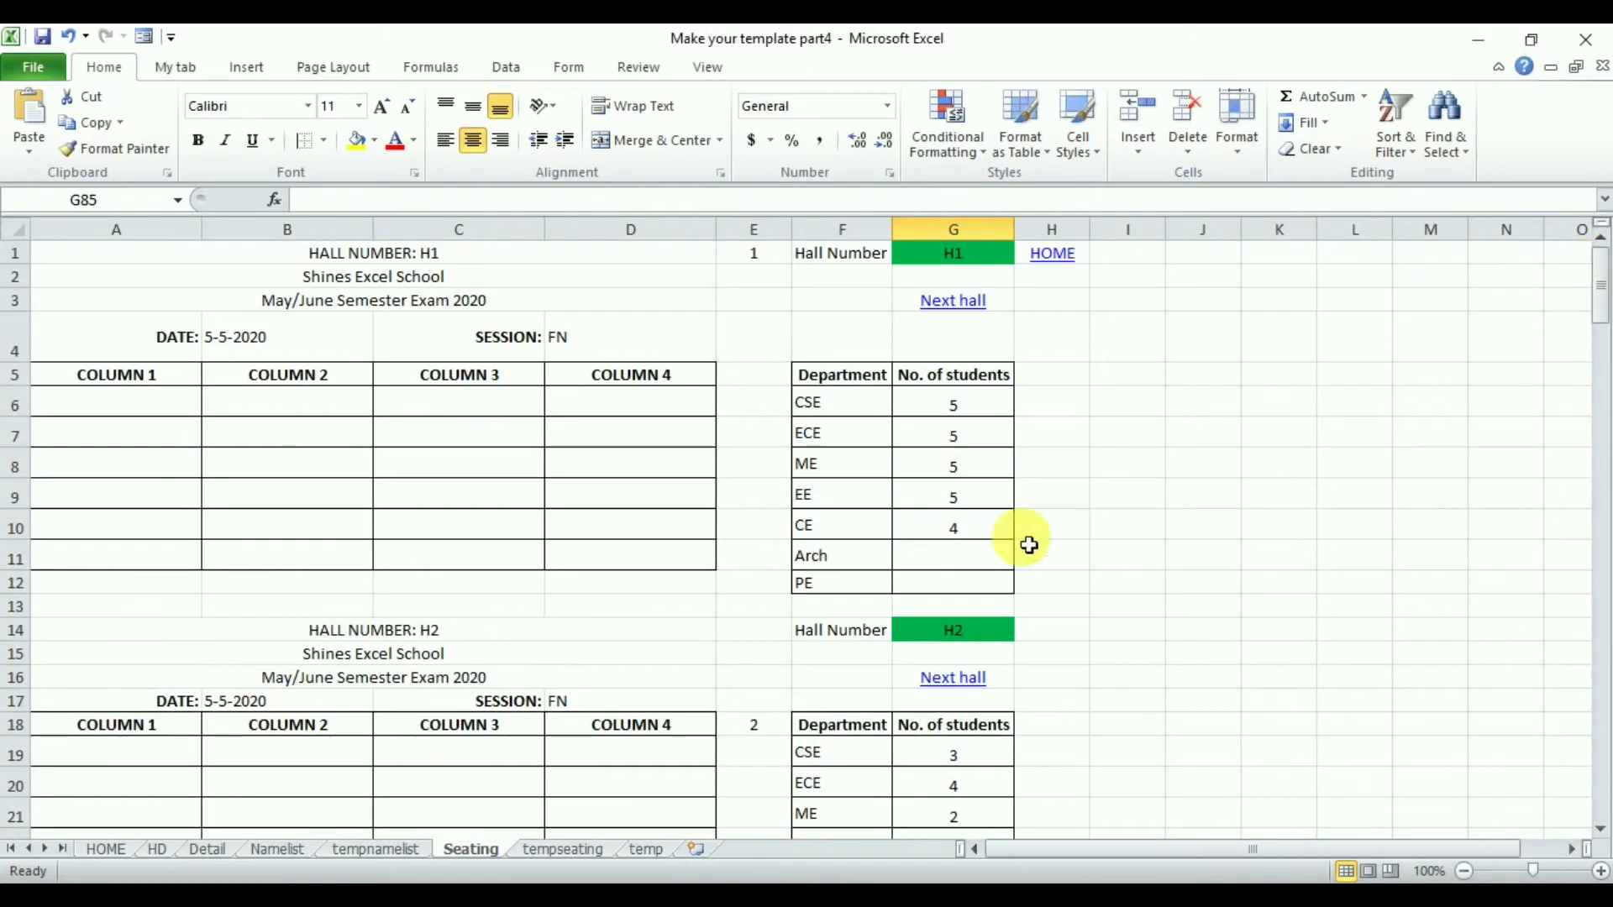
{"action": "left_click", "coordinate": [955, 592]}
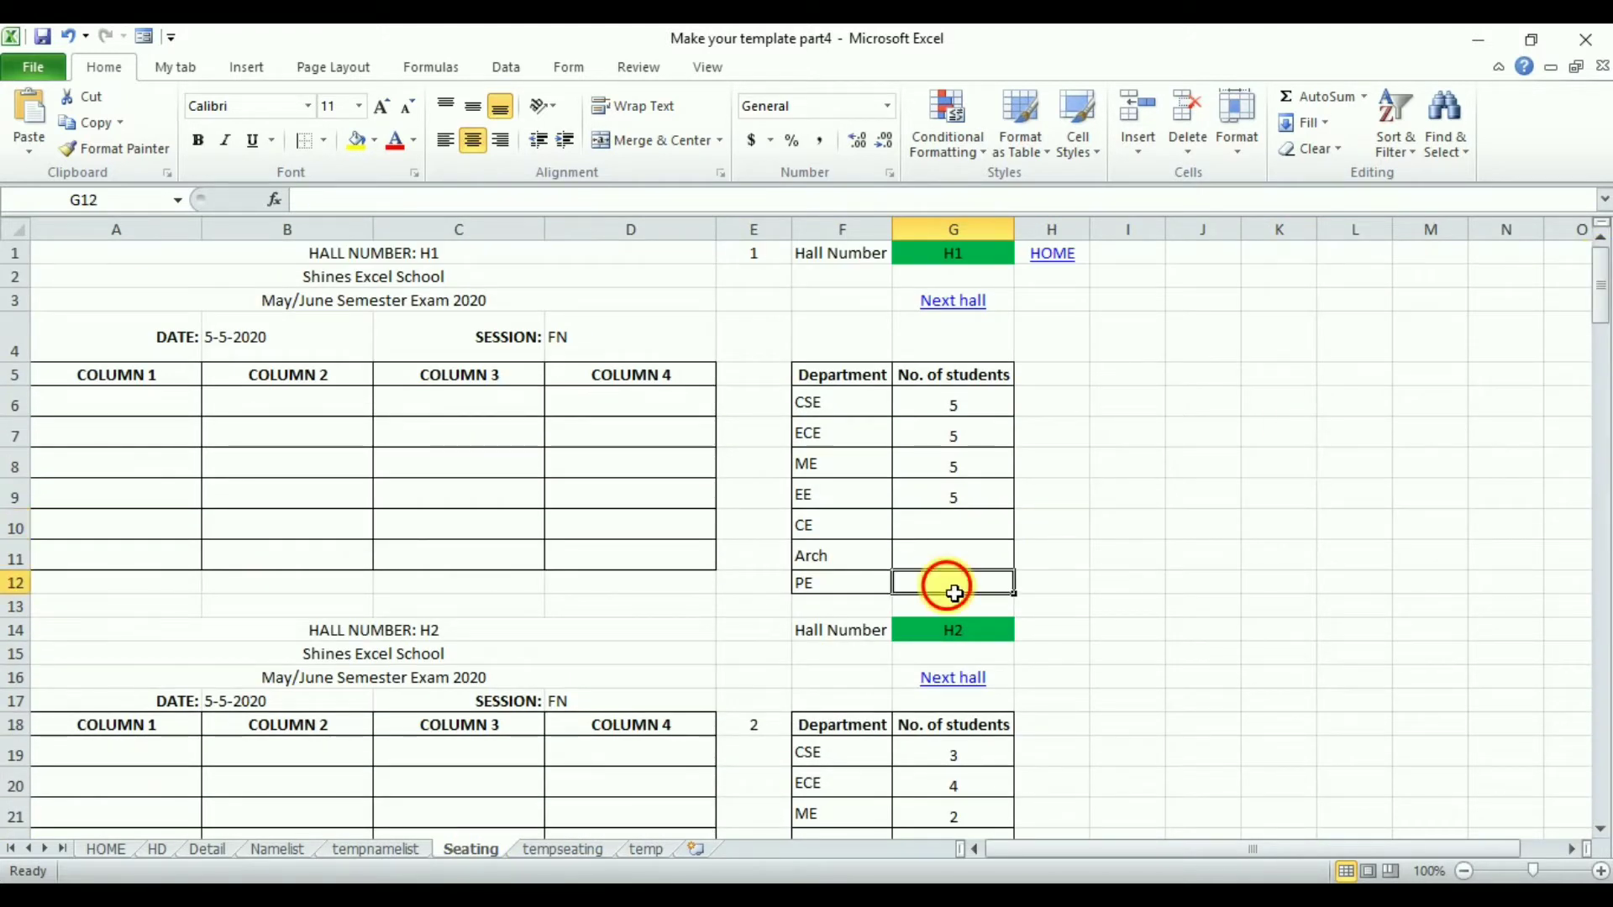
{"action": "type", "text": "4"}
{"action": "key", "text": "Return"}
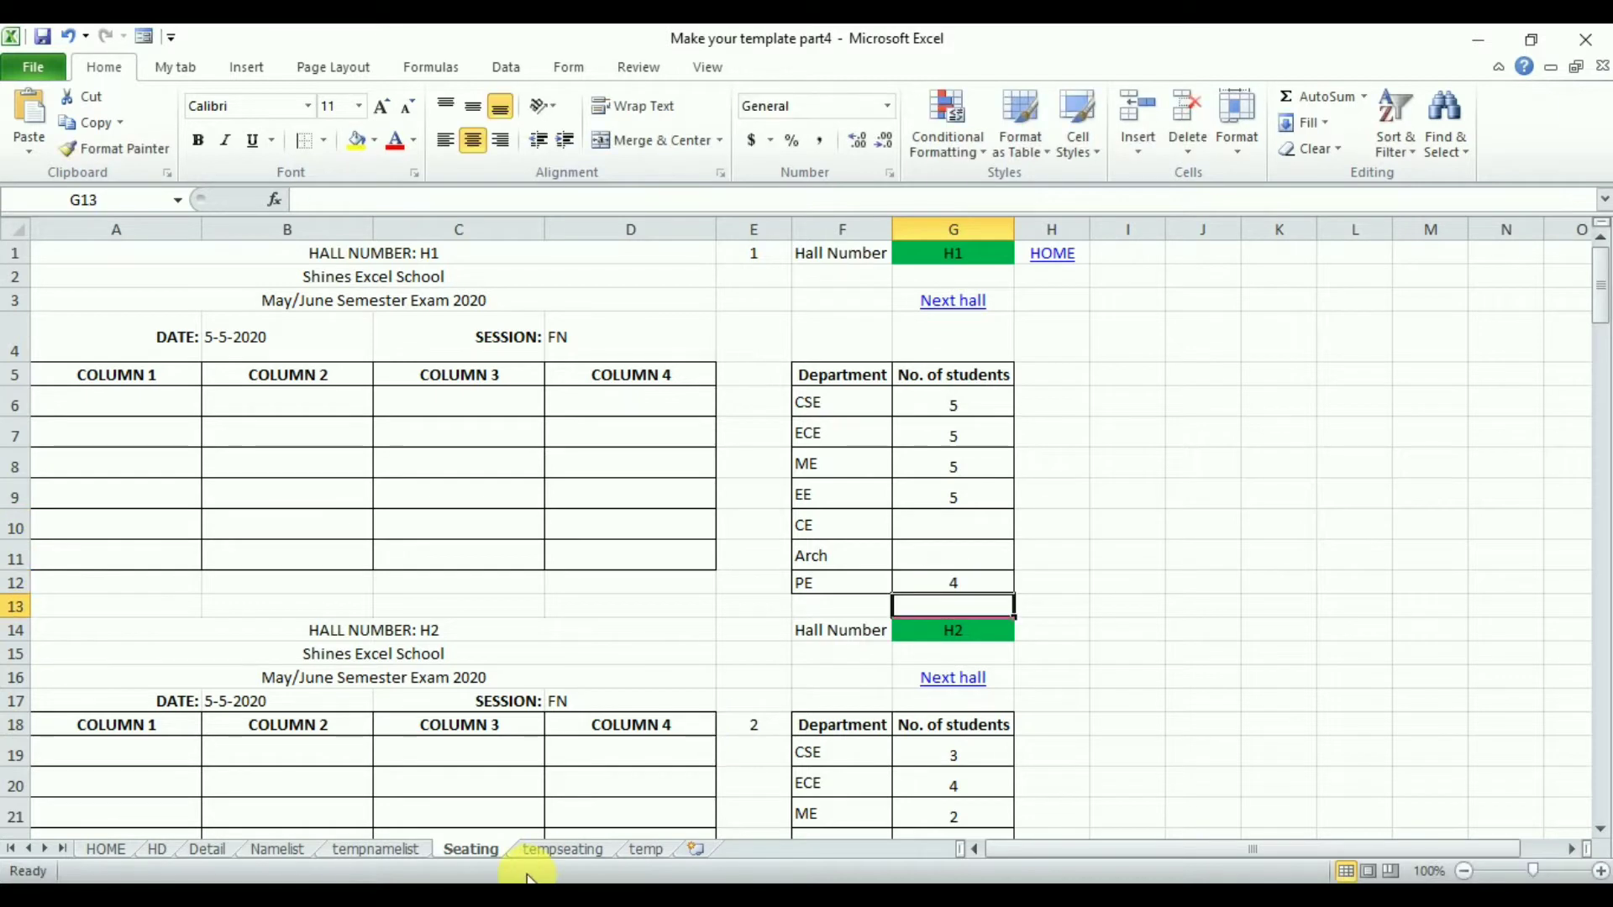
{"action": "left_click", "coordinate": [563, 849]}
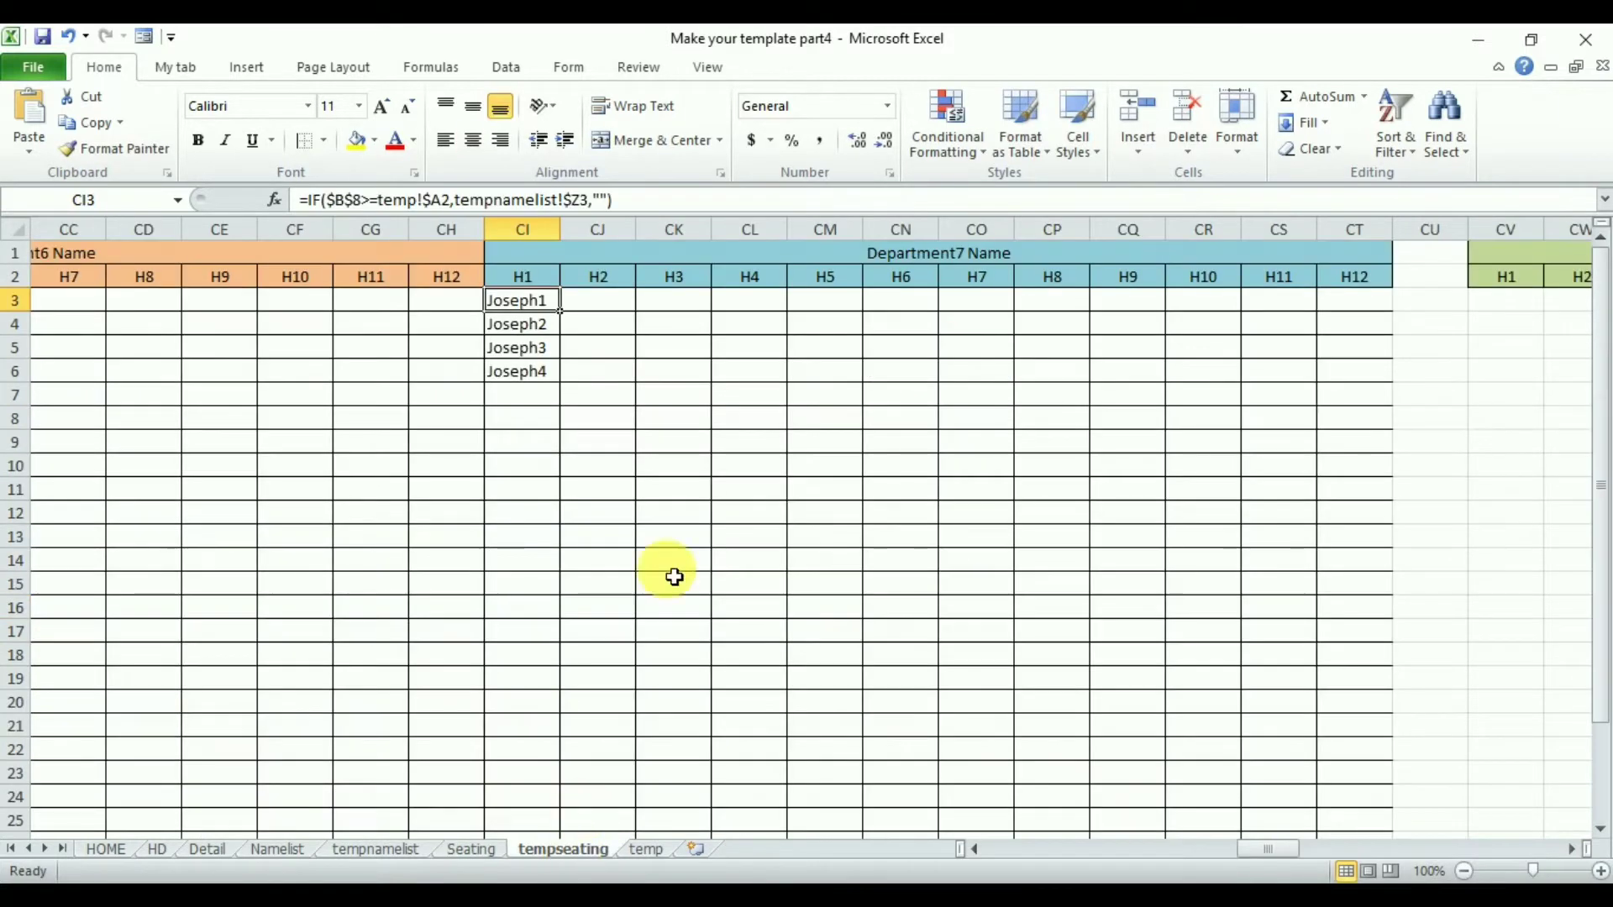
{"action": "left_click", "coordinate": [621, 304]}
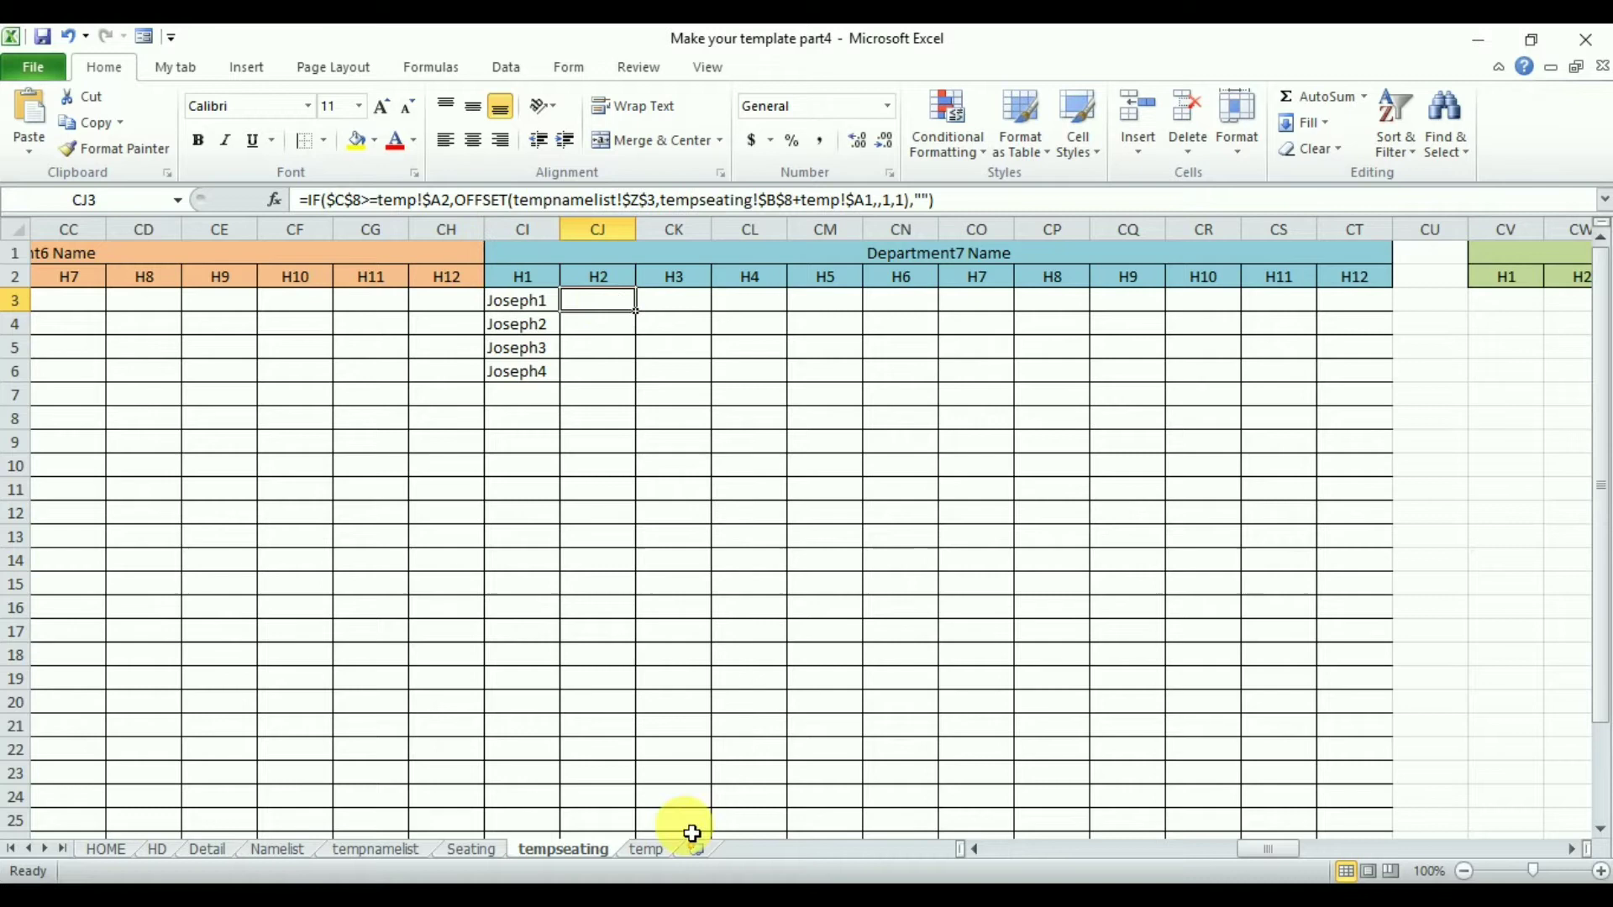
- Enter 5 as the number of PE students for hall H2 on the Seating sheet
{"action": "left_click", "coordinate": [472, 850]}
{"action": "left_click", "coordinate": [1601, 830]}
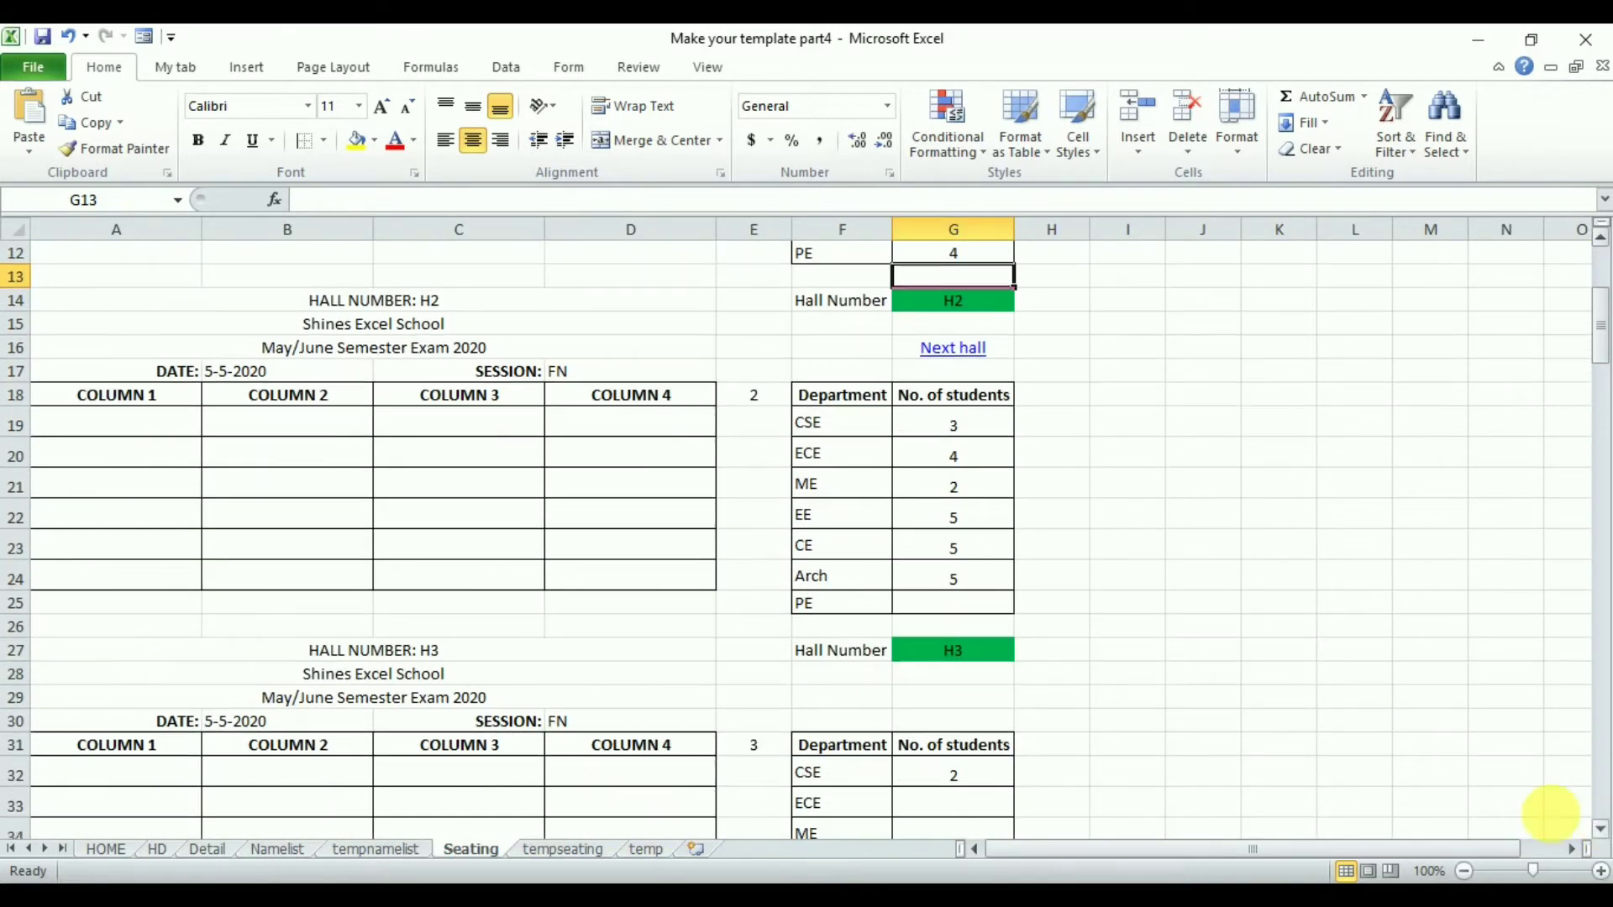
{"action": "left_click", "coordinate": [970, 589]}
{"action": "left_click", "coordinate": [960, 605]}
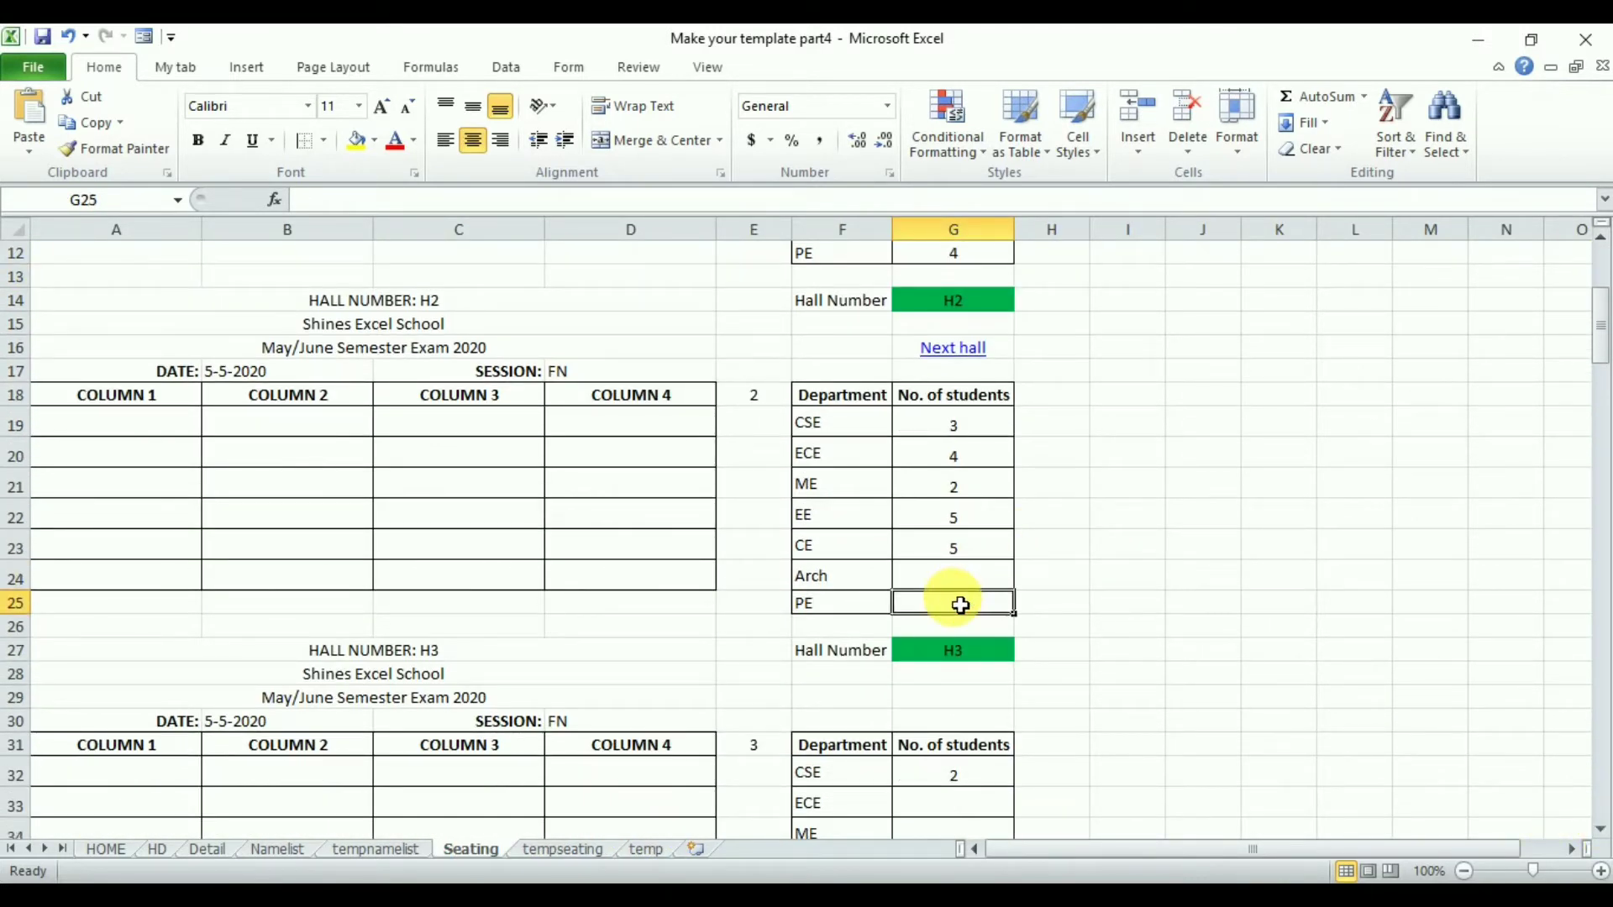
{"action": "type", "text": "5"}
{"action": "key", "text": "Return"}
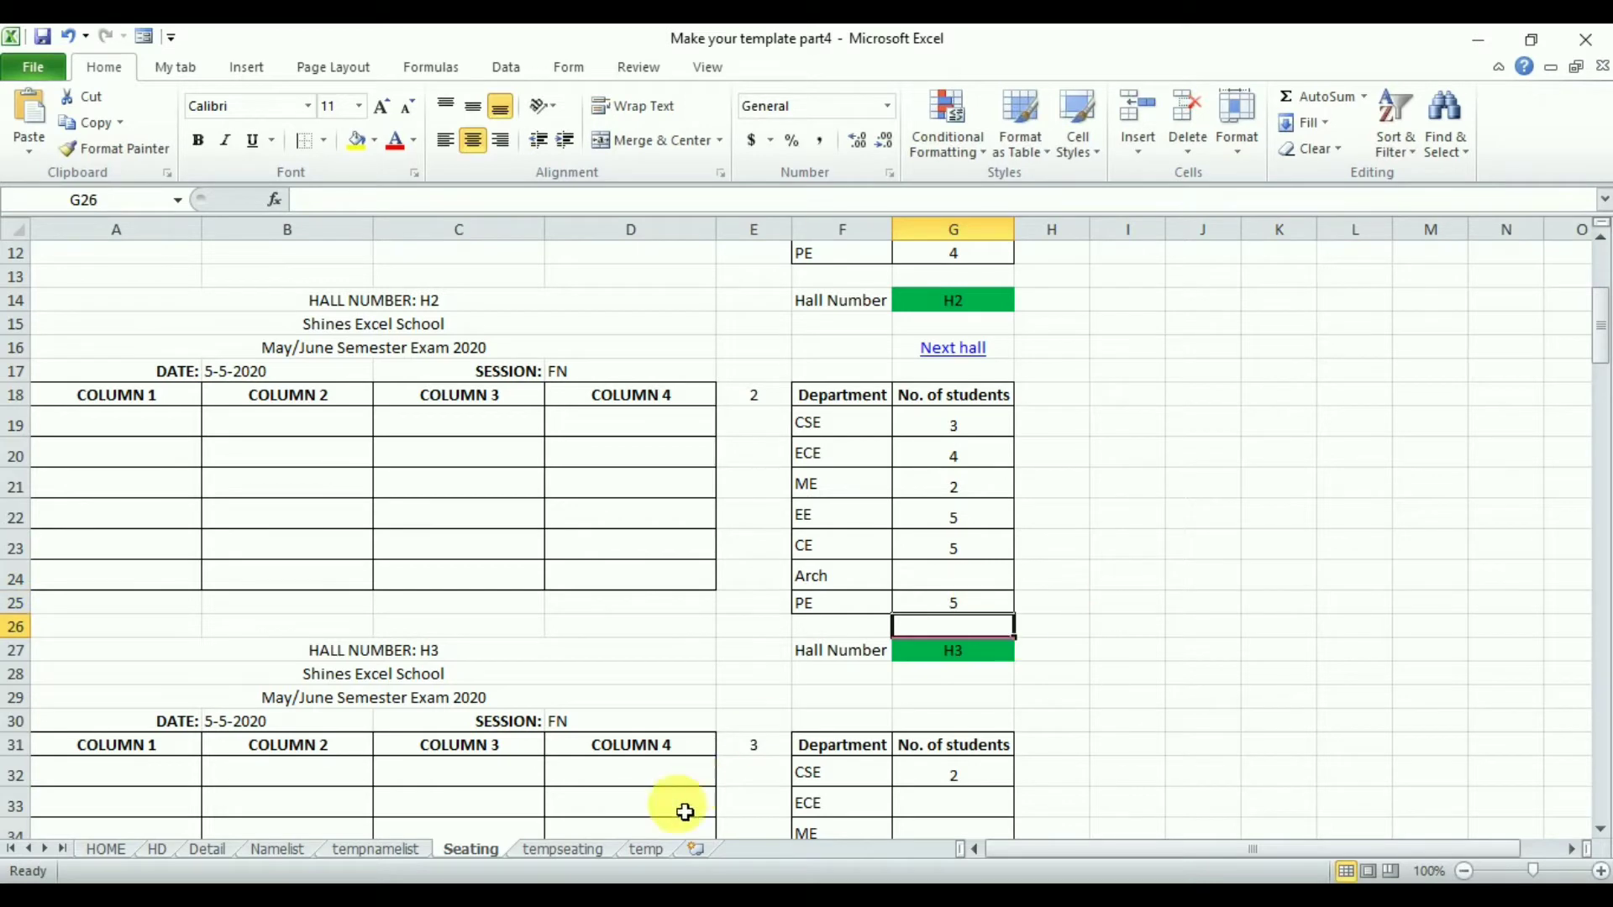
- Fill column CU with yellow as a separator between the name blocks and the hall ticket number blocks
{"action": "left_click", "coordinate": [571, 849]}
{"action": "left_click", "coordinate": [631, 404]}
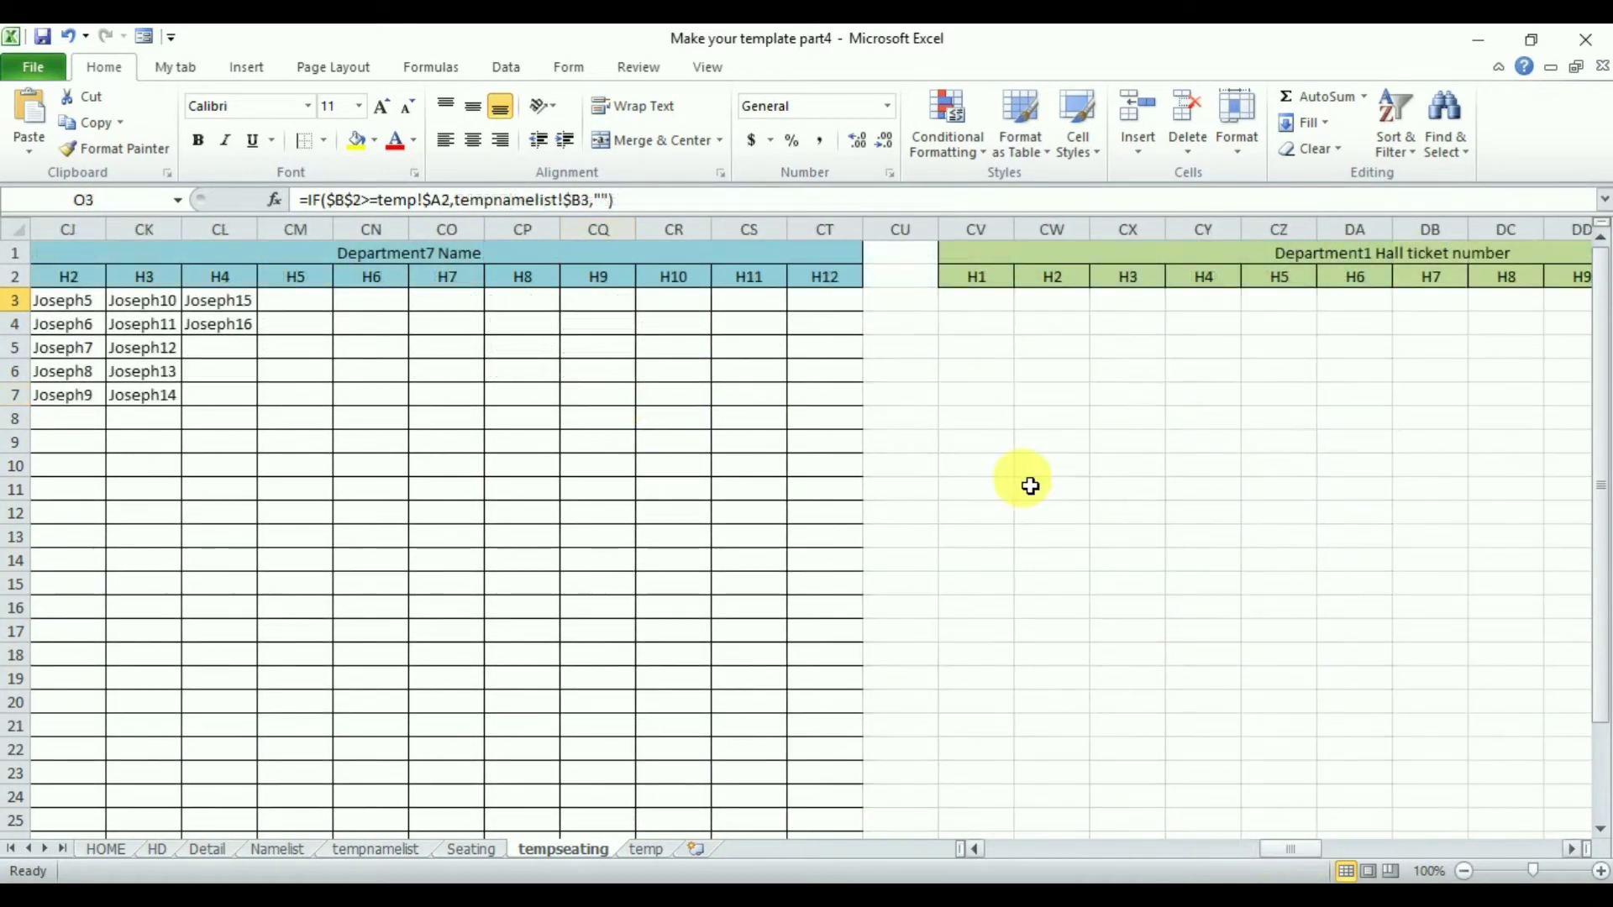
{"action": "left_click", "coordinate": [901, 229]}
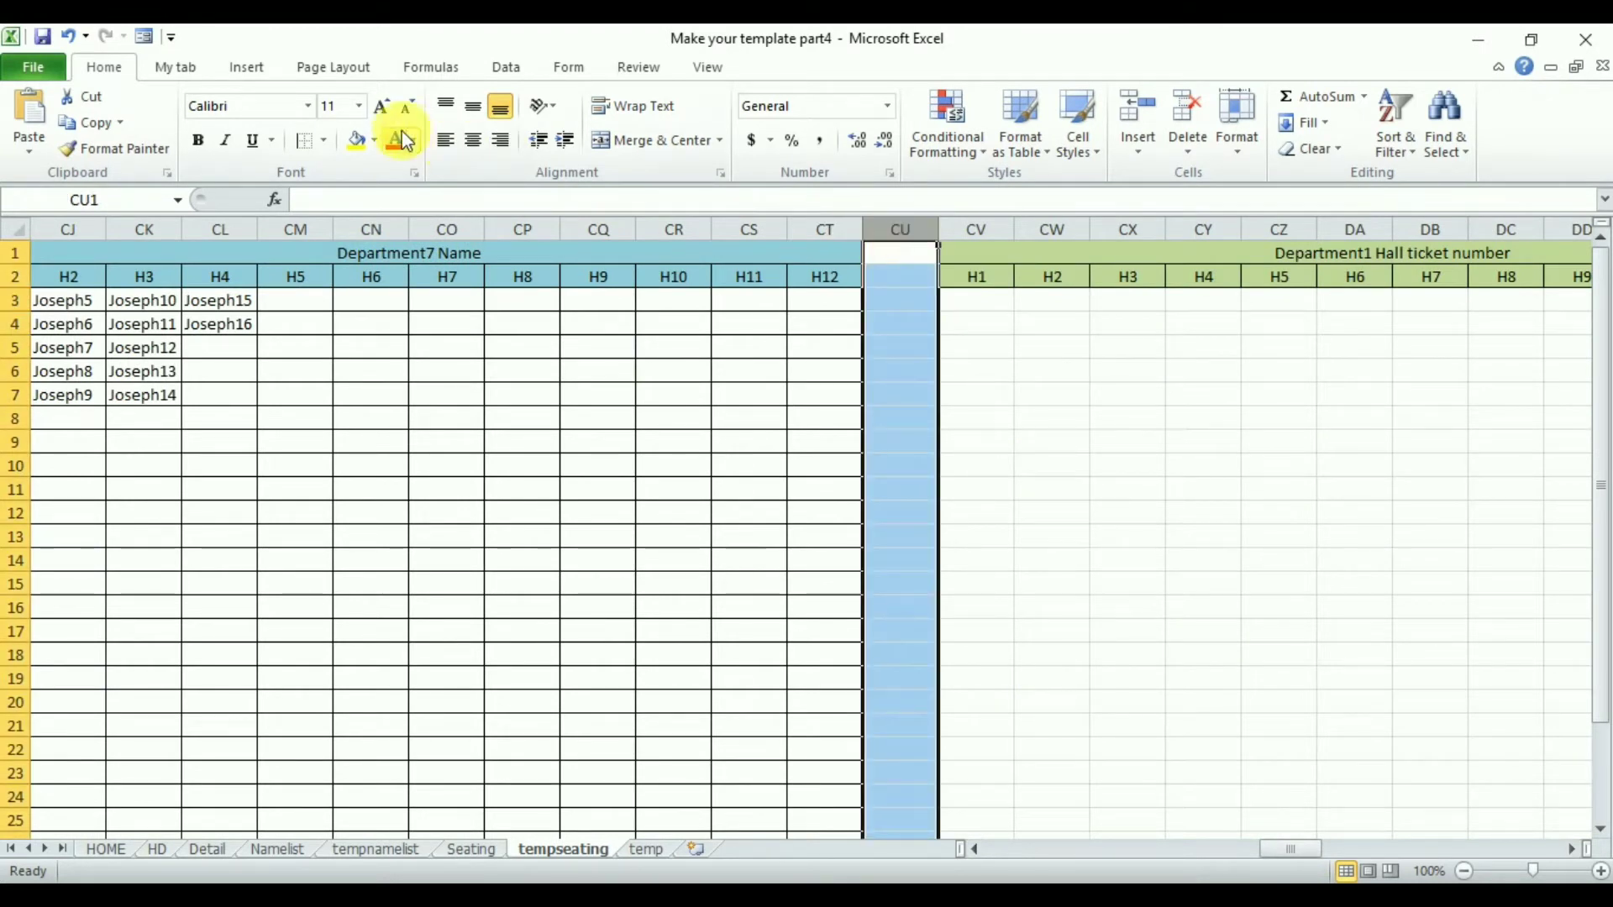
{"action": "left_click", "coordinate": [356, 140]}
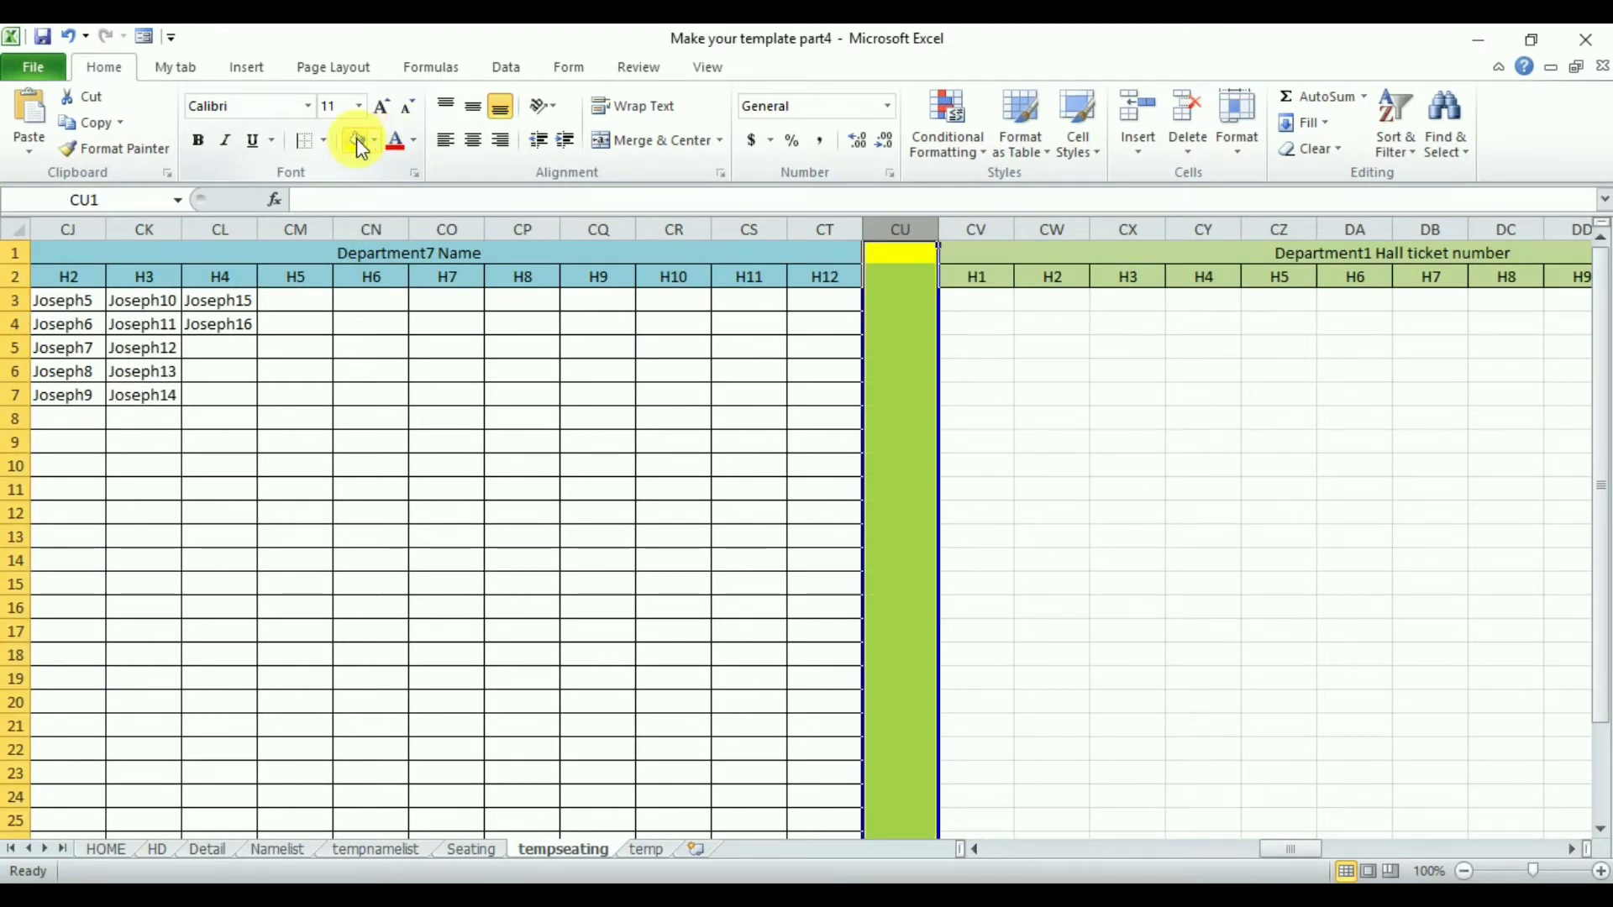
{"action": "left_click", "coordinate": [1134, 374]}
- Copy the Department1 name formulas from O3:Z3 into CV3:DG3 under the Department1 Hall ticket number heading
{"action": "left_click", "coordinate": [1576, 850]}
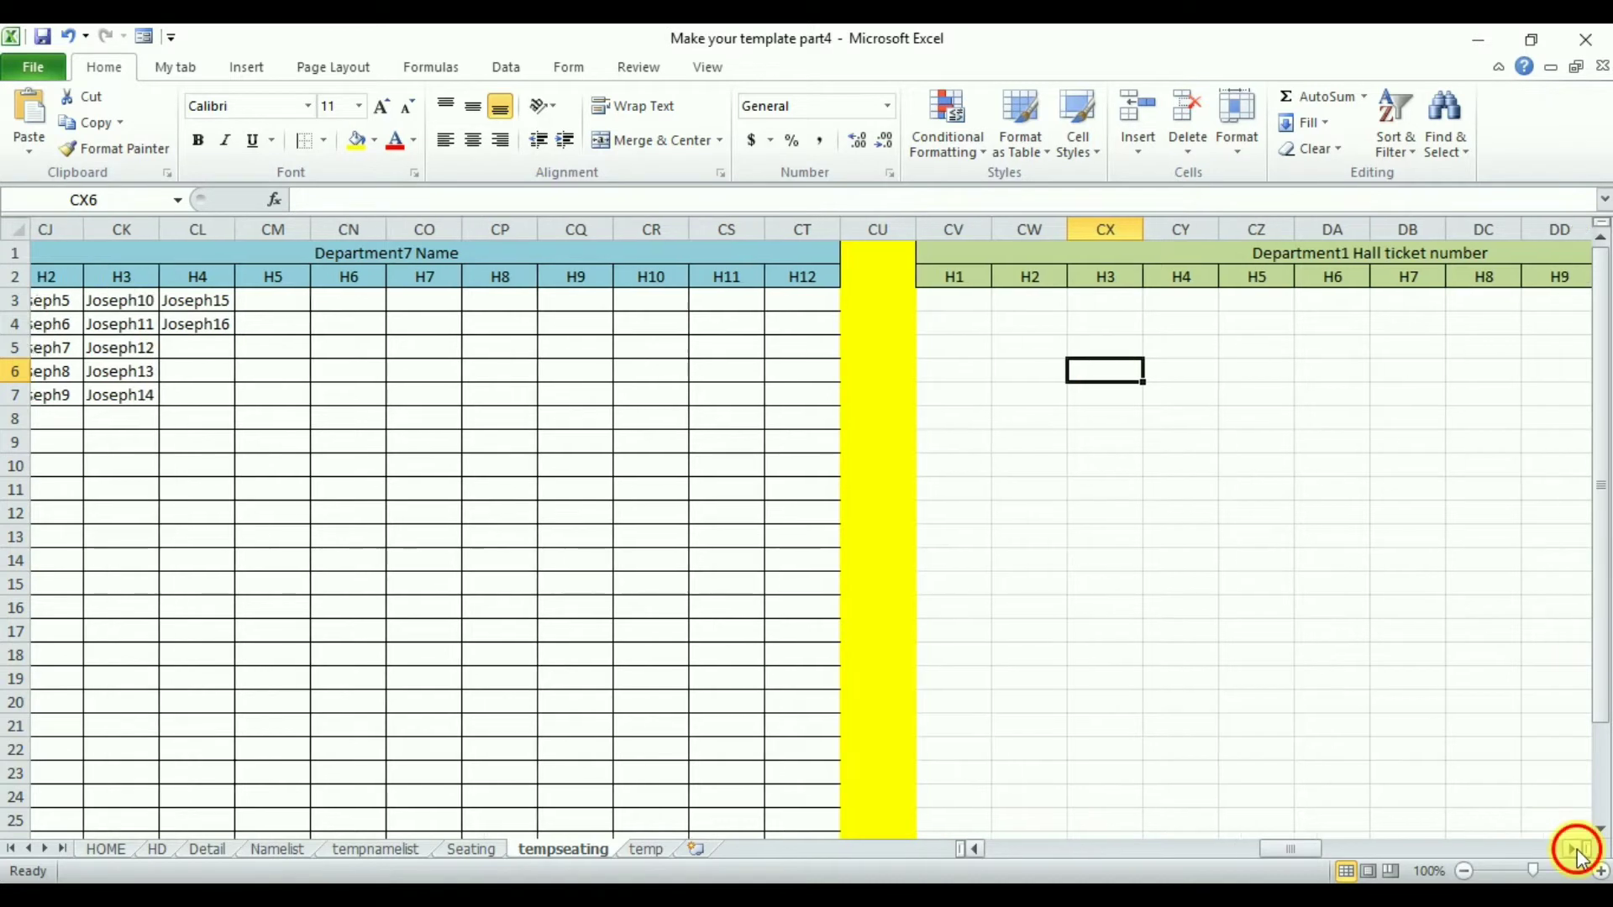
{"action": "left_click_drag", "start_coordinate": [1576, 850], "coordinate": [1576, 849]}
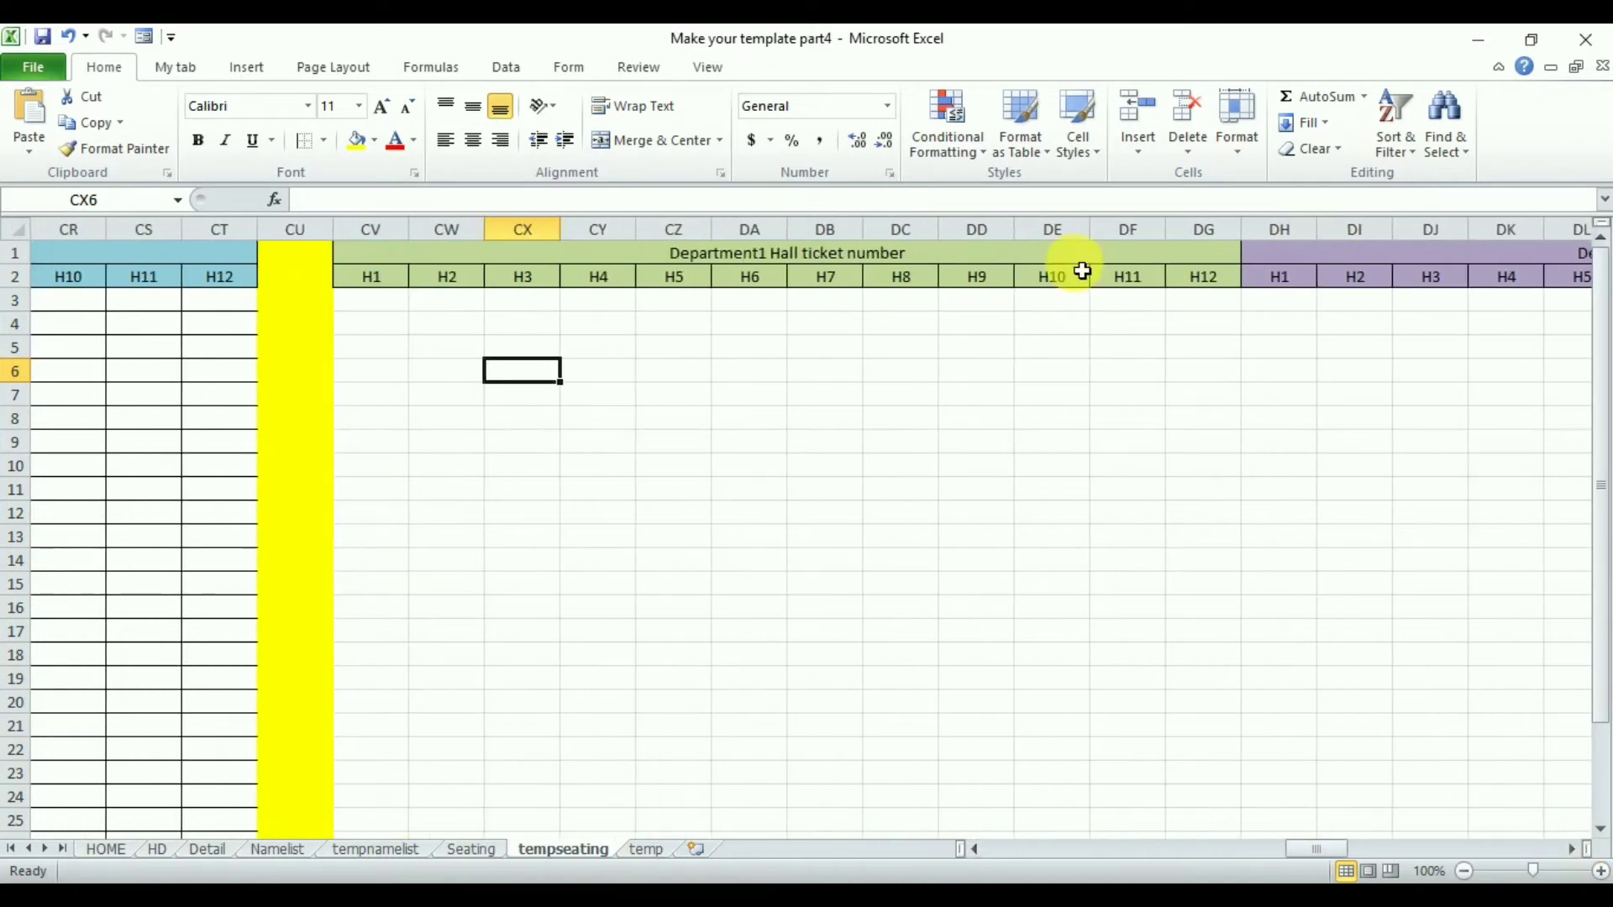
{"action": "left_click", "coordinate": [824, 254]}
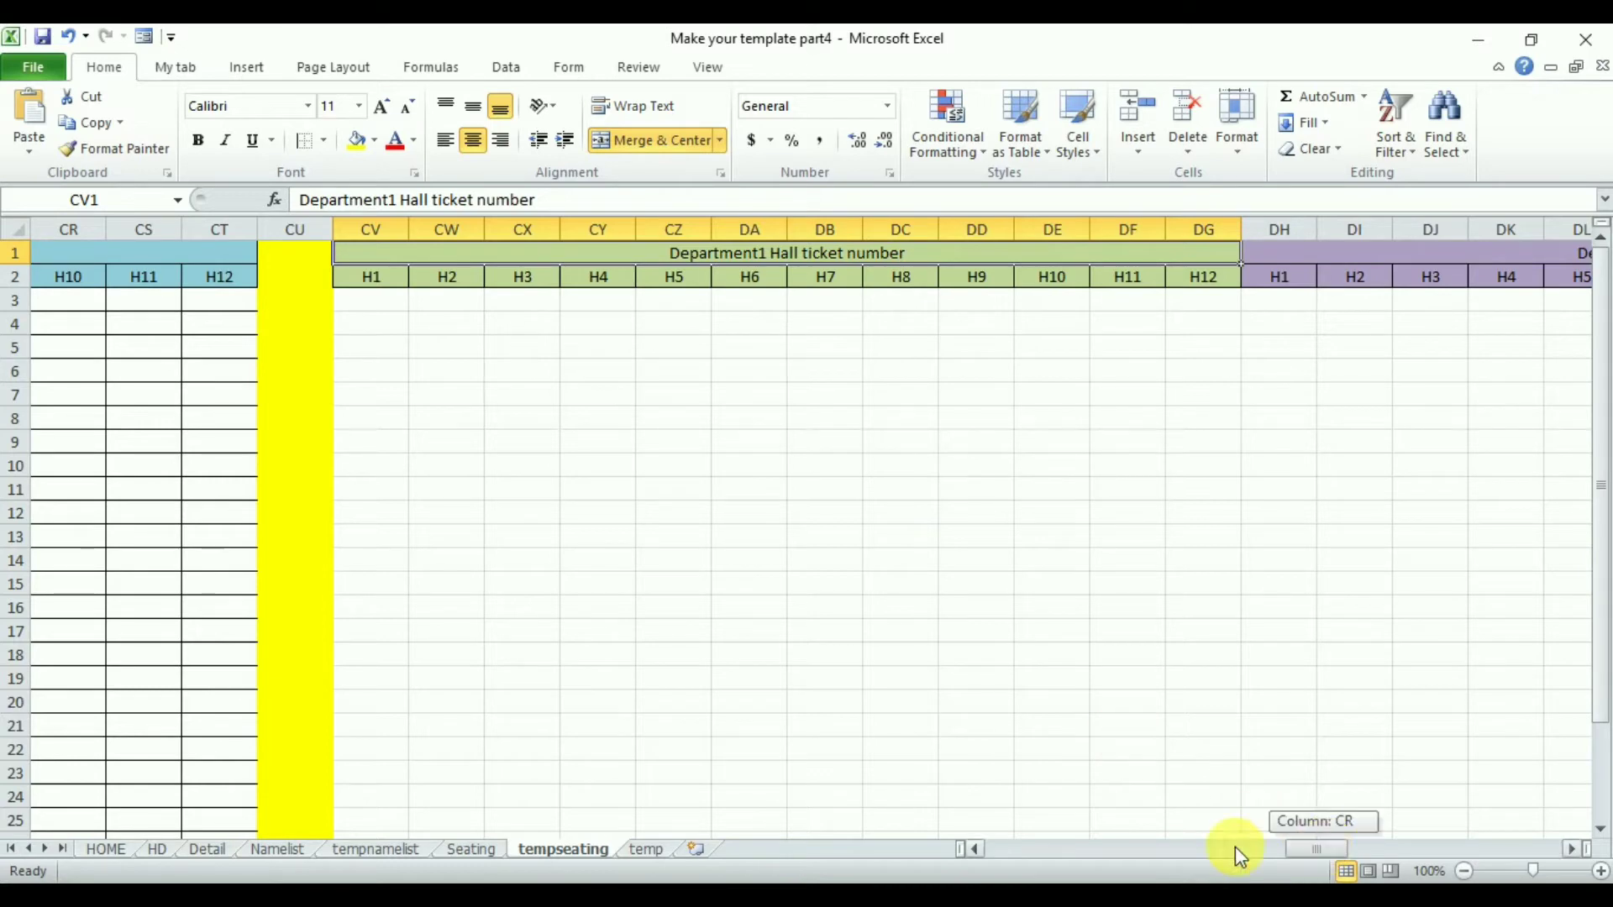
{"action": "left_click_drag", "start_coordinate": [1240, 857], "coordinate": [1003, 850]}
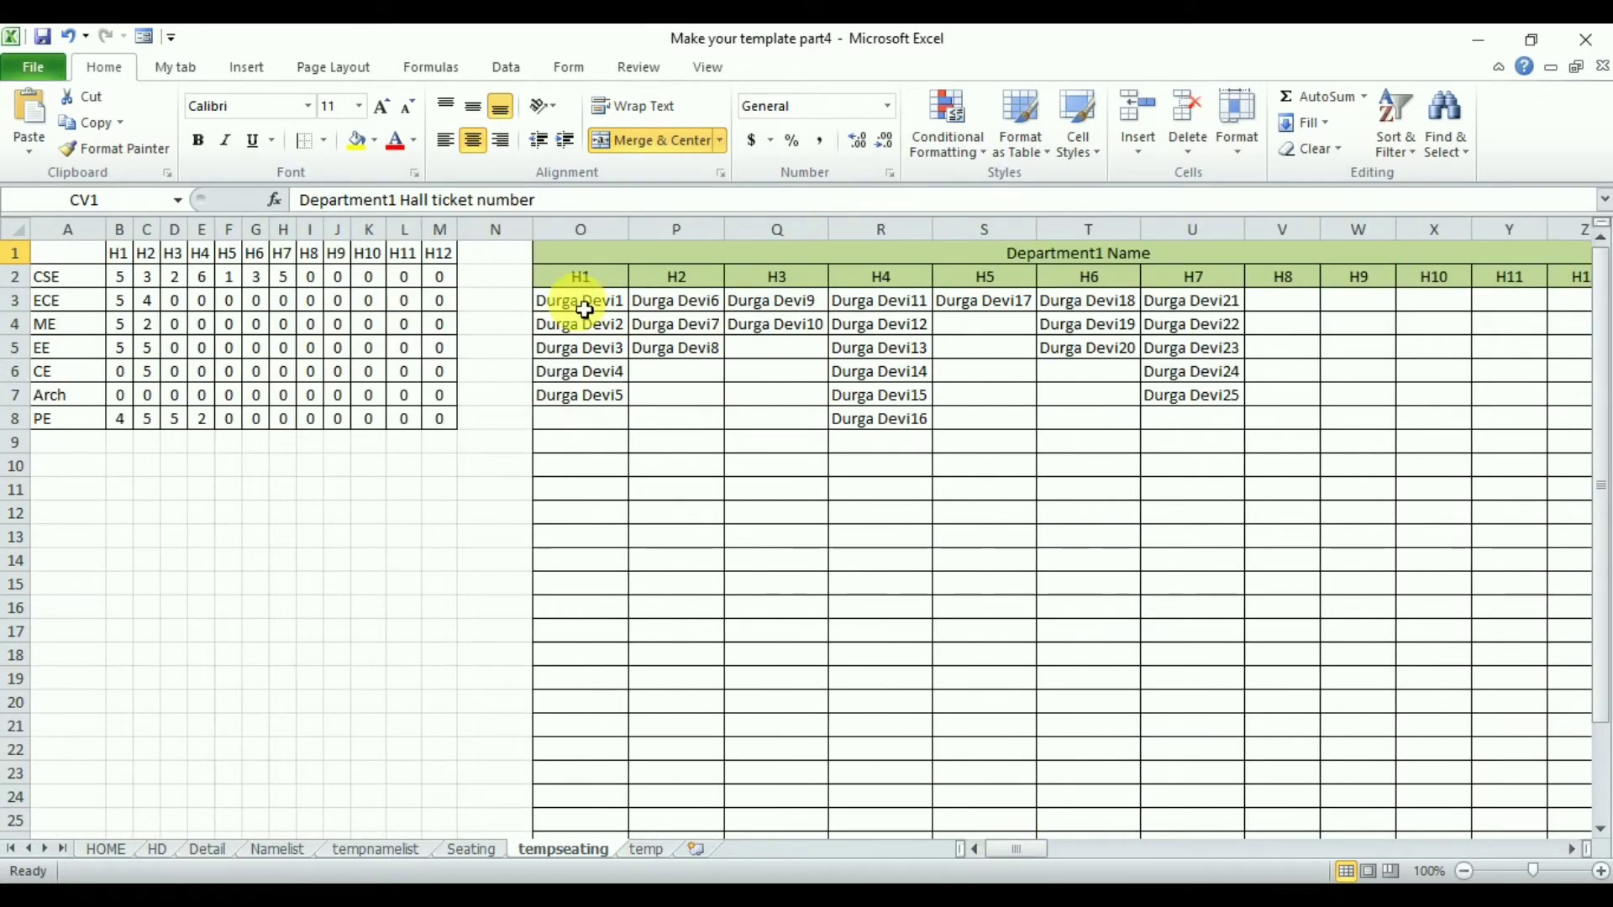
{"action": "left_click_drag", "start_coordinate": [586, 310], "coordinate": [908, 309]}
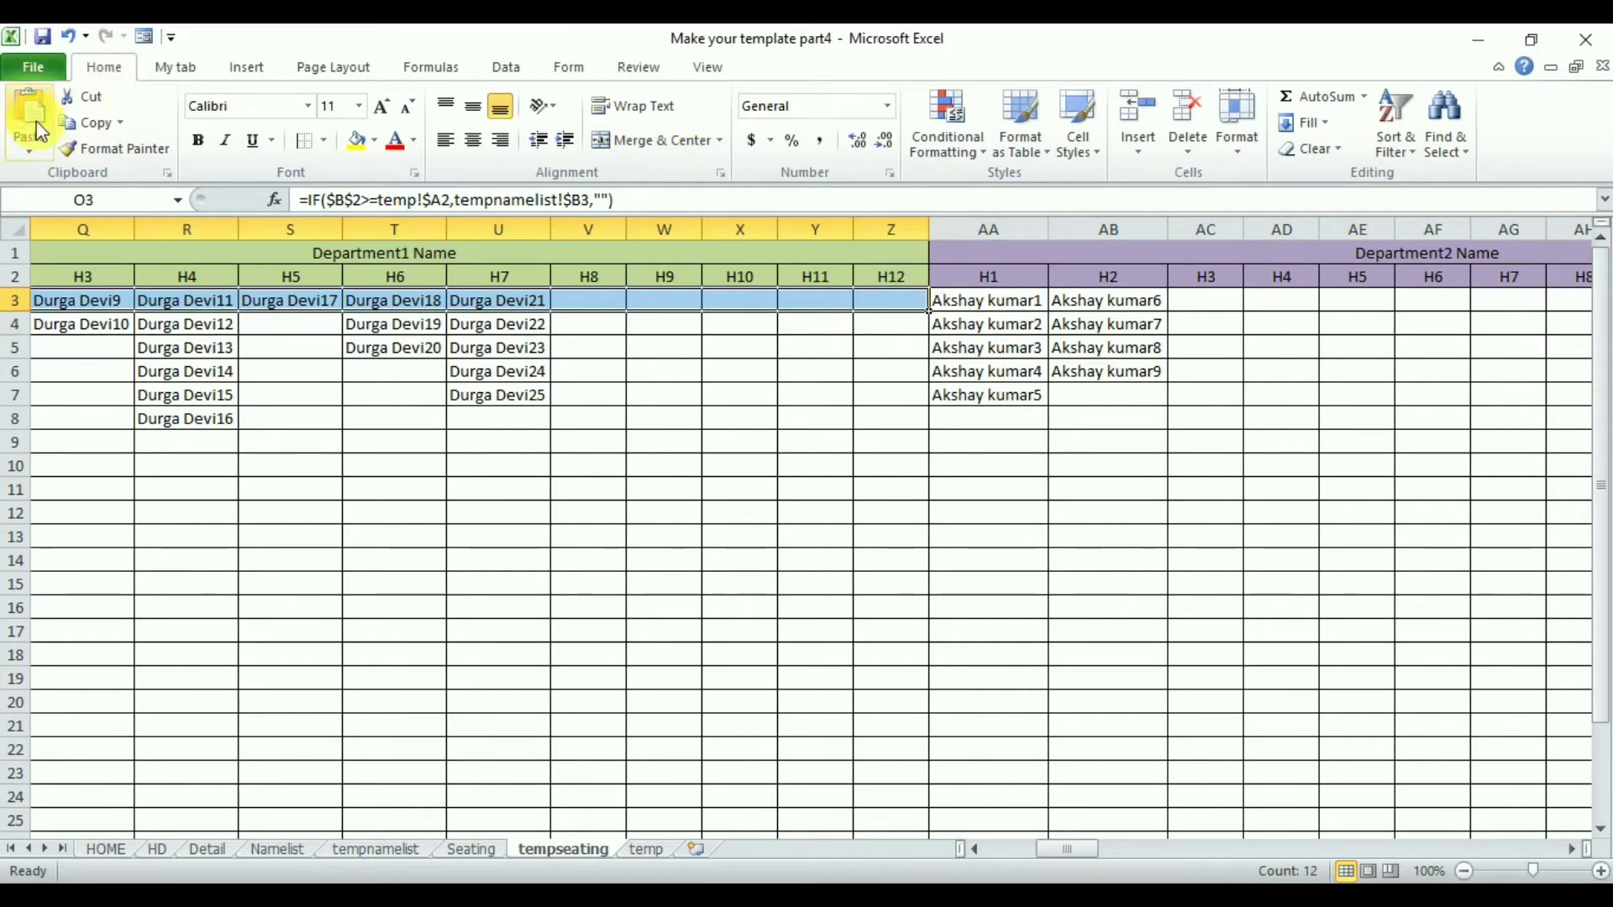
{"action": "left_click", "coordinate": [84, 123]}
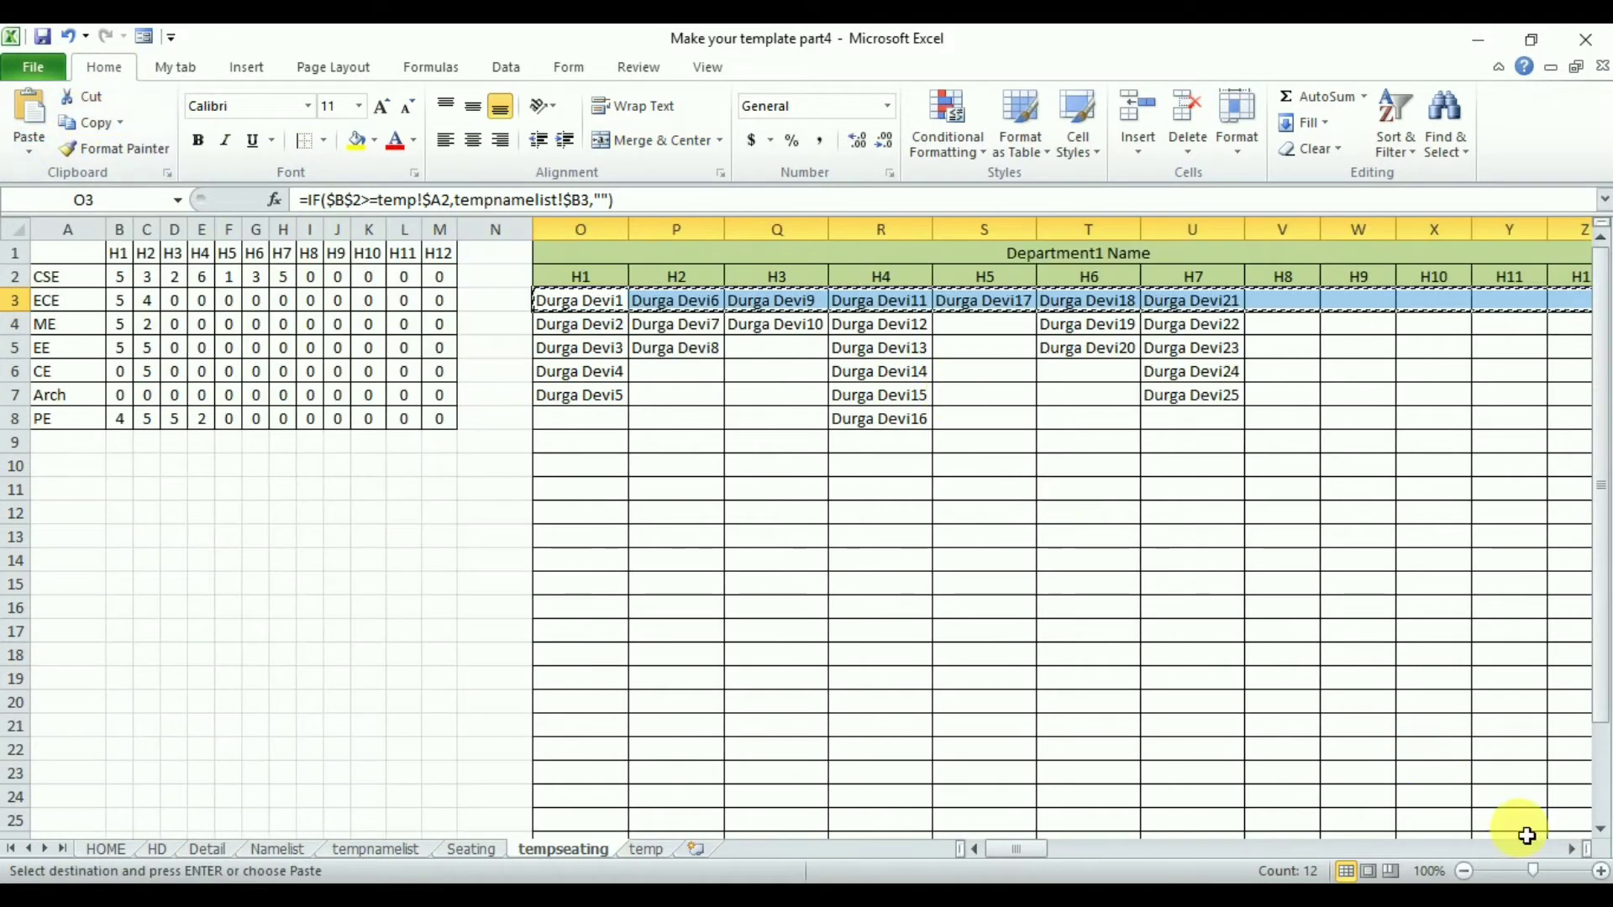
{"action": "left_click", "coordinate": [1567, 853]}
{"action": "left_click_drag", "start_coordinate": [1567, 851], "coordinate": [1568, 850]}
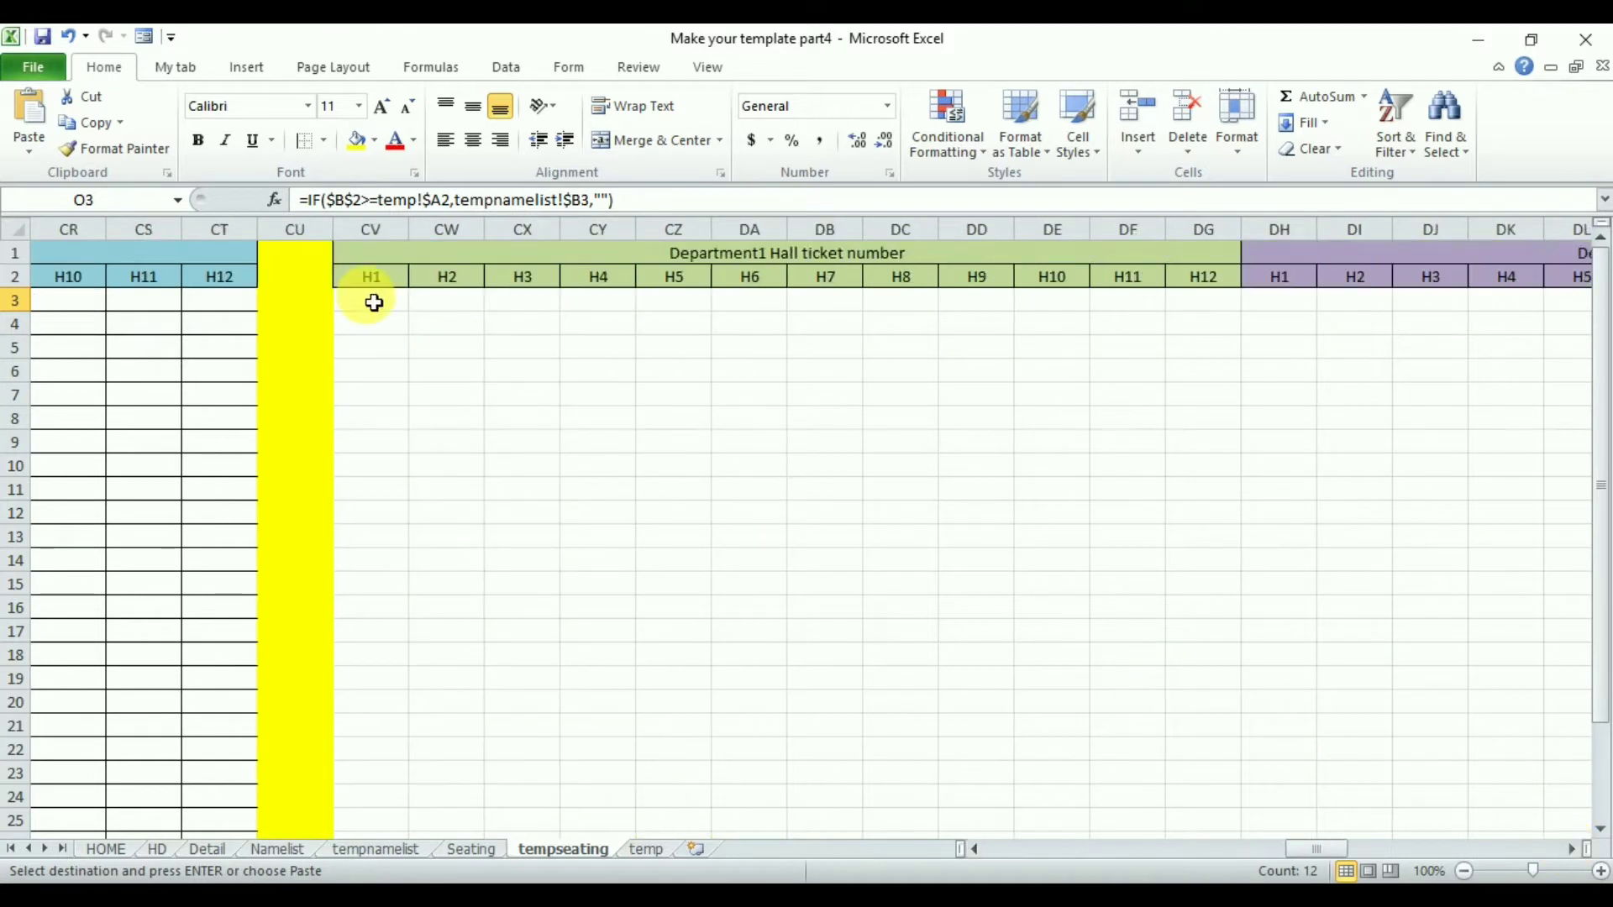
{"action": "left_click", "coordinate": [375, 309]}
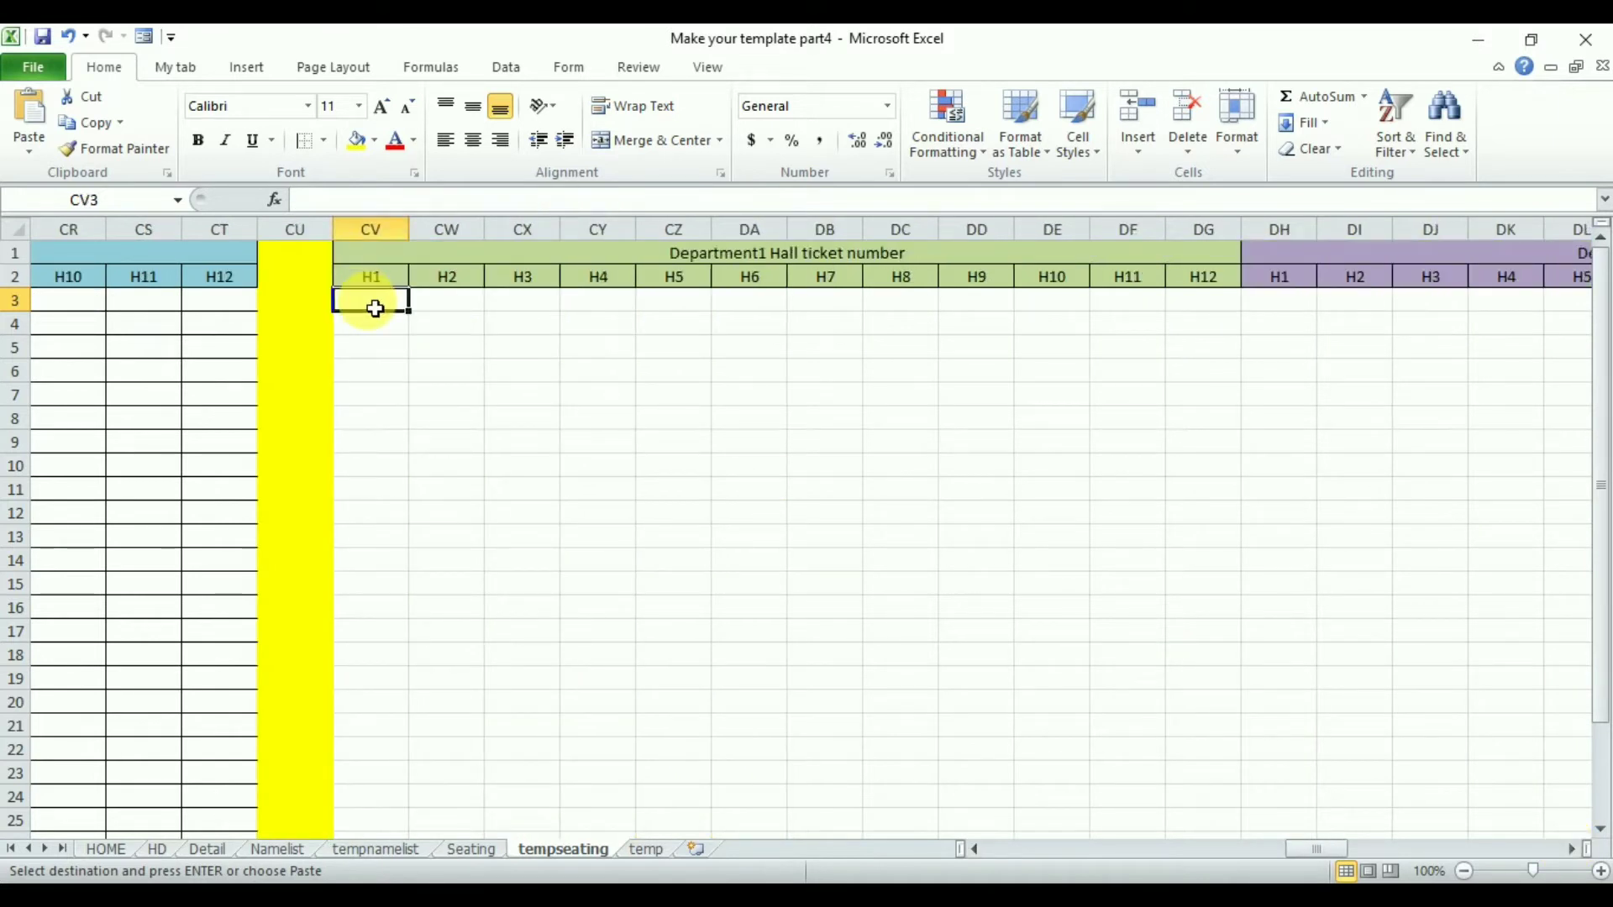
{"action": "left_click", "coordinate": [24, 105]}
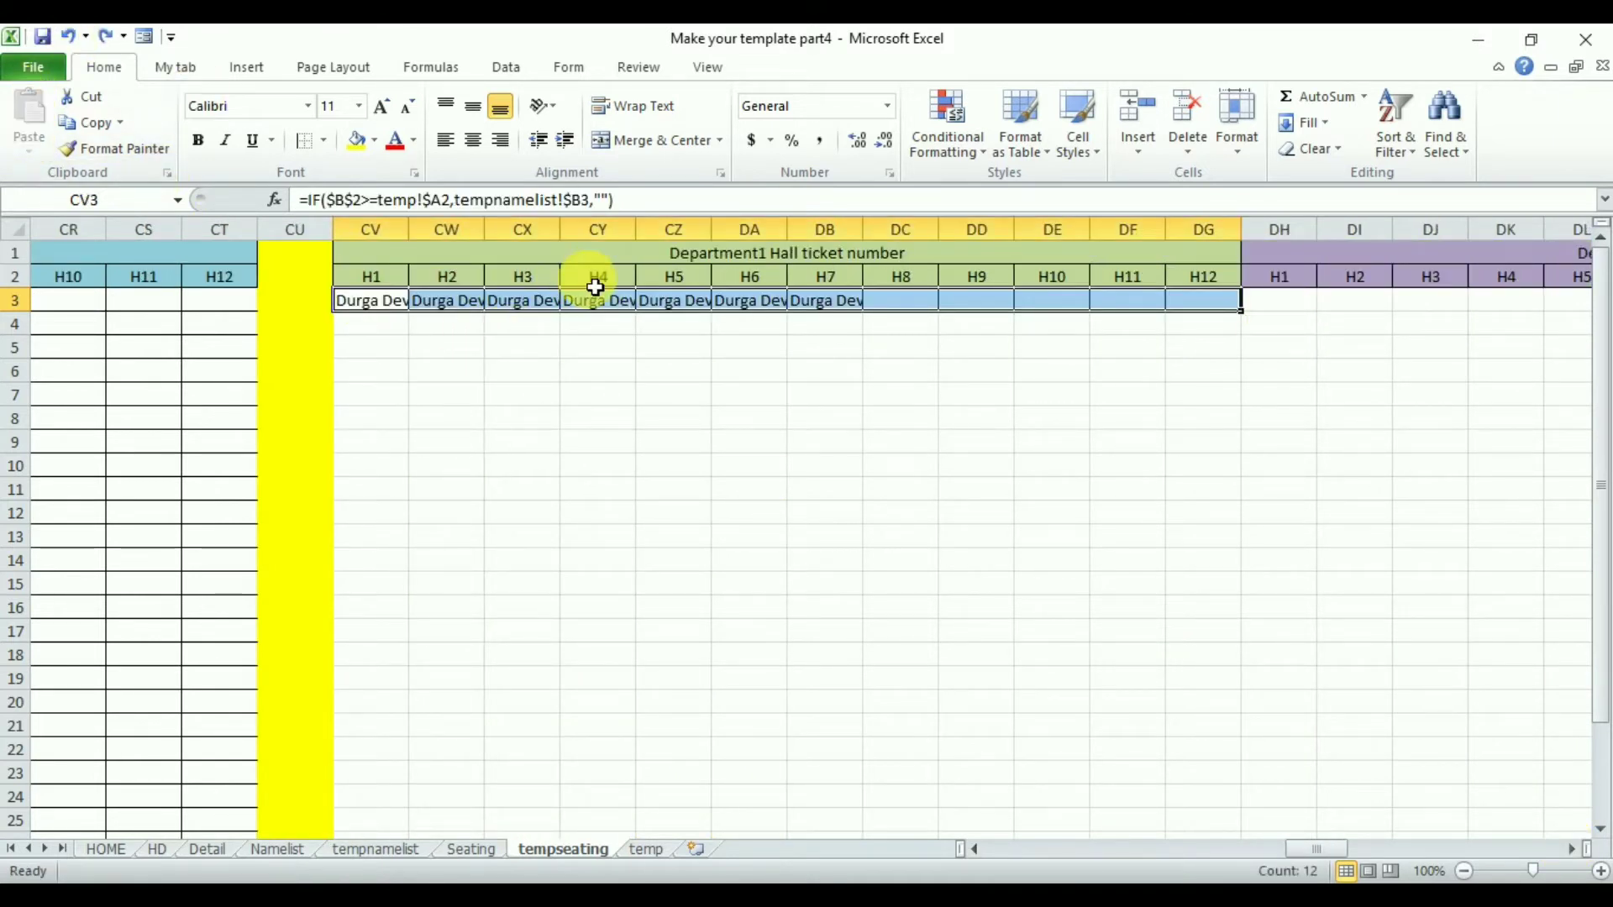
- Replace tempnamelist!$B with tempnamelist!$C in the copied CV3:DG3 formulas so they return hall ticket numbers
{"action": "left_click", "coordinate": [378, 308]}
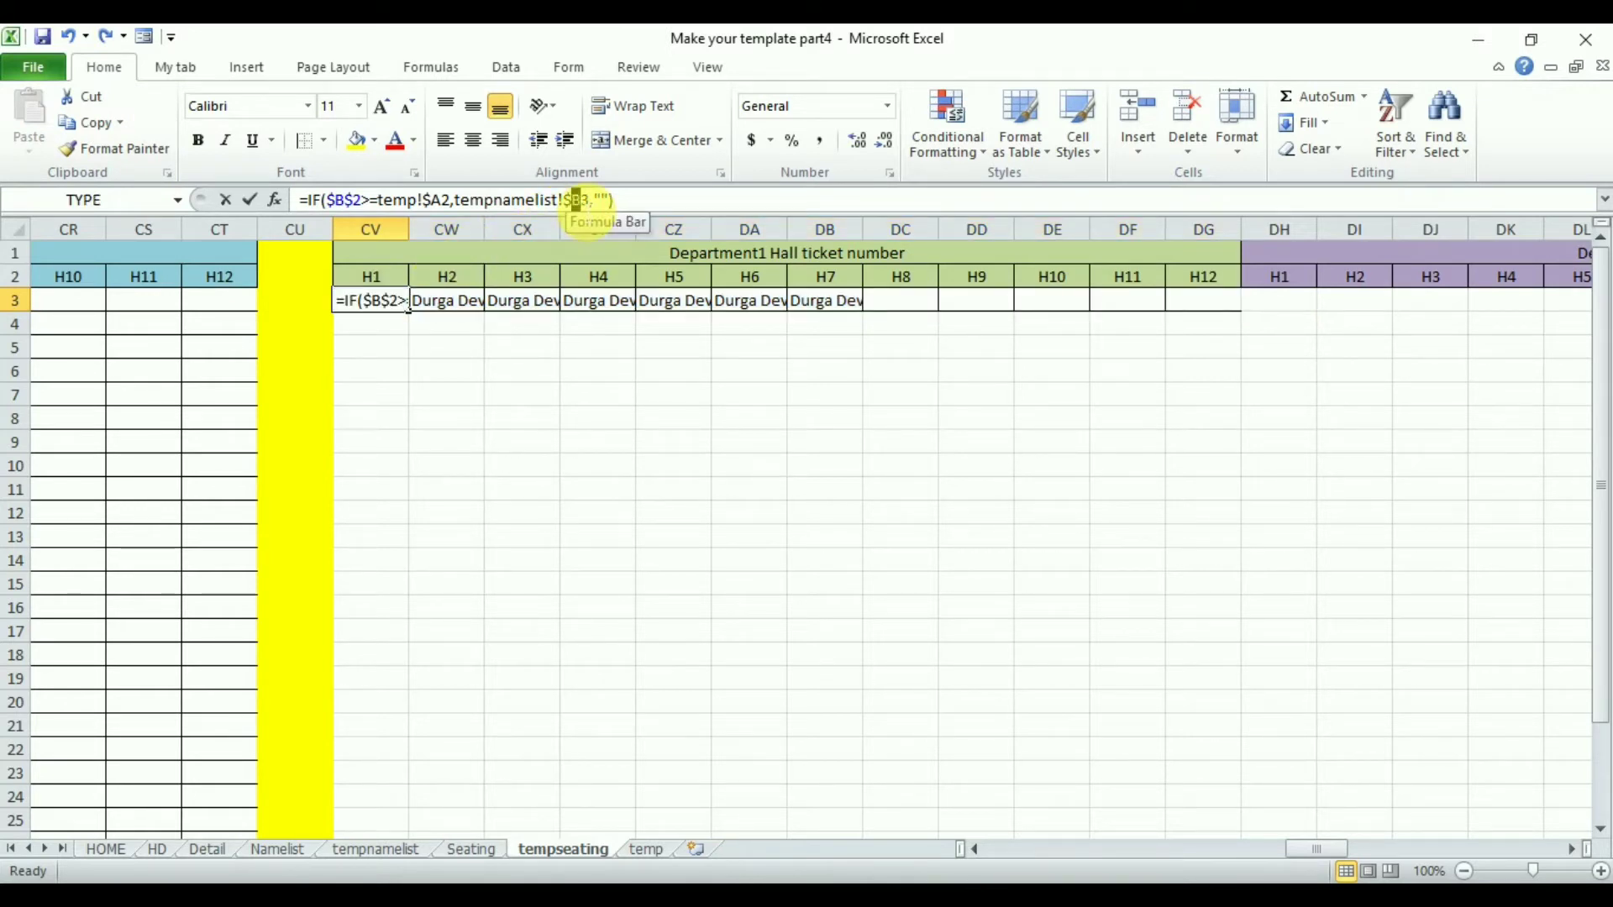
{"action": "left_click_drag", "start_coordinate": [468, 213], "coordinate": [458, 211]}
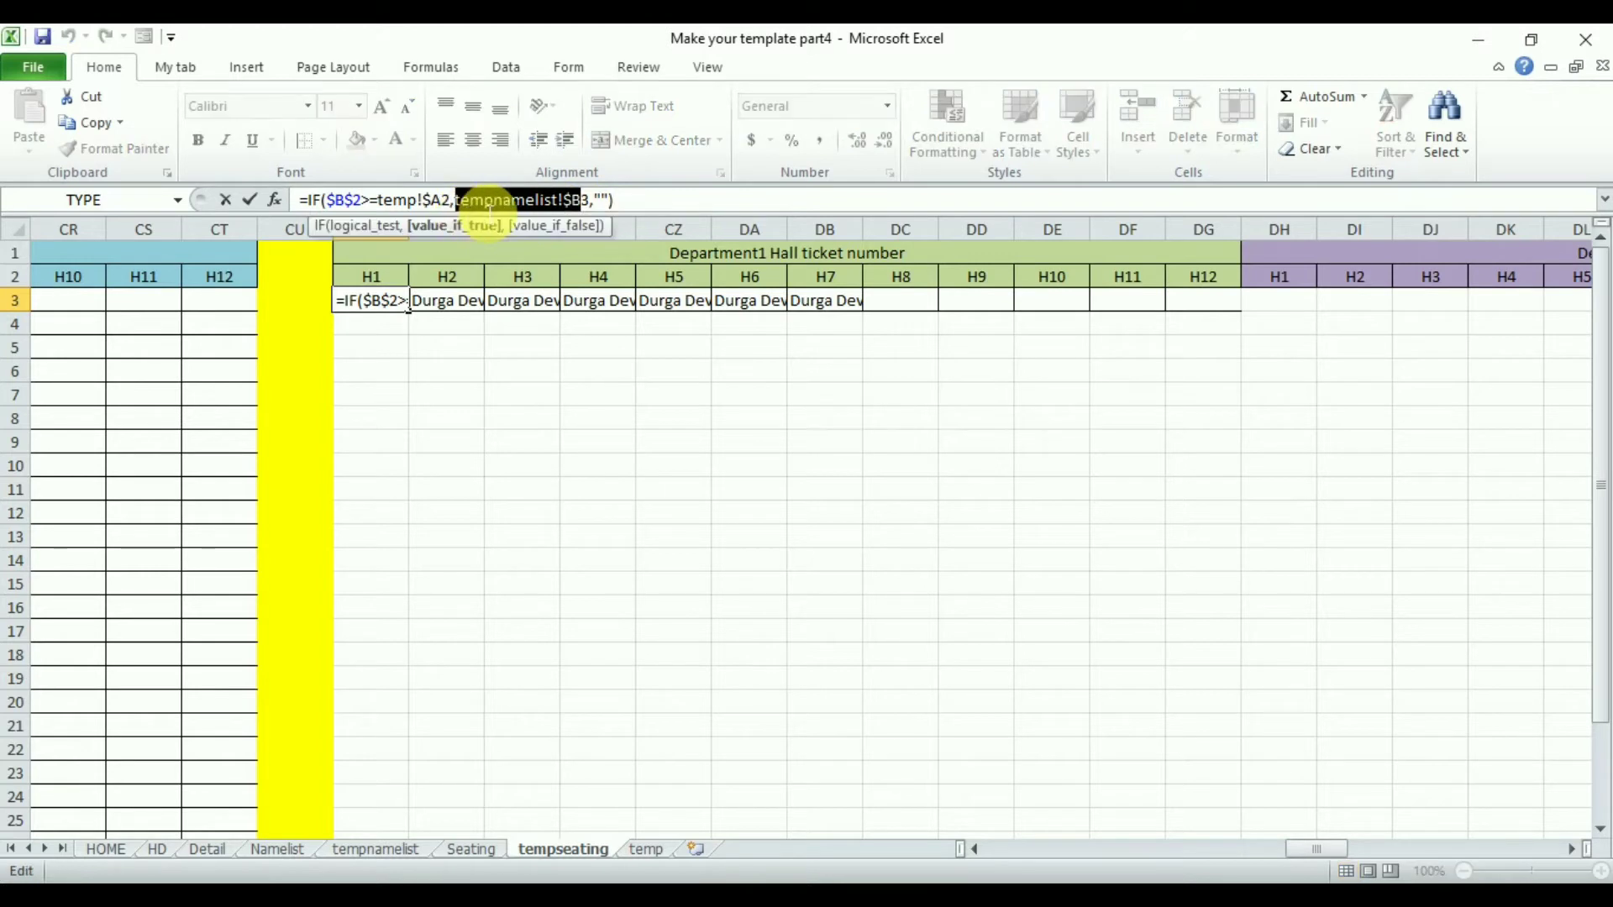
{"action": "key", "text": "Escape"}
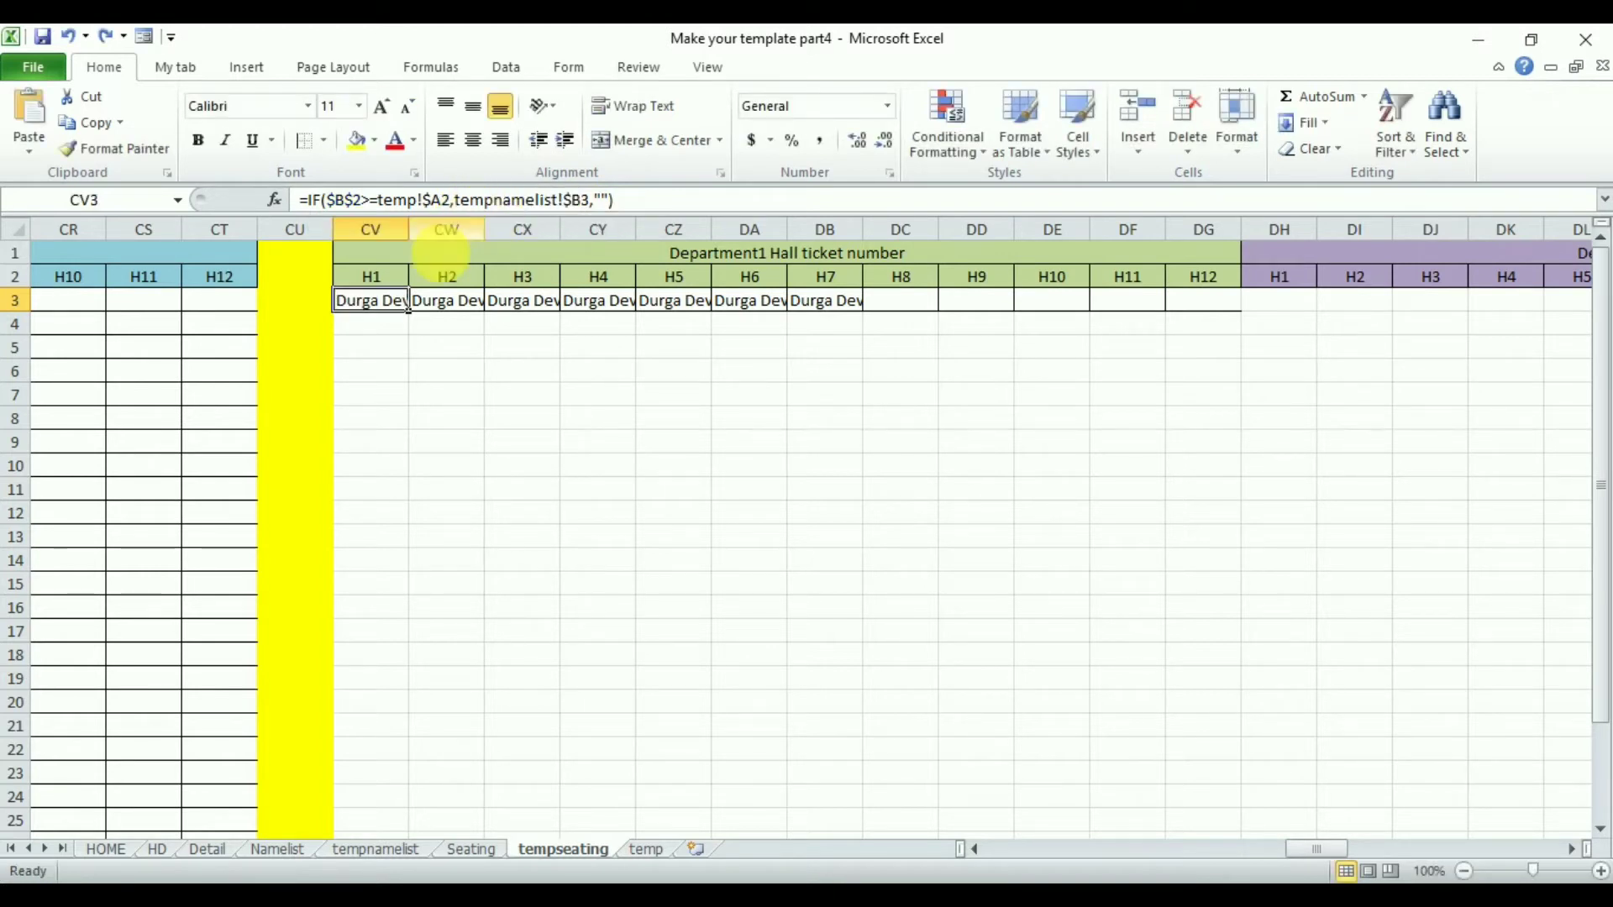
{"action": "left_click_drag", "start_coordinate": [371, 310], "coordinate": [1213, 306]}
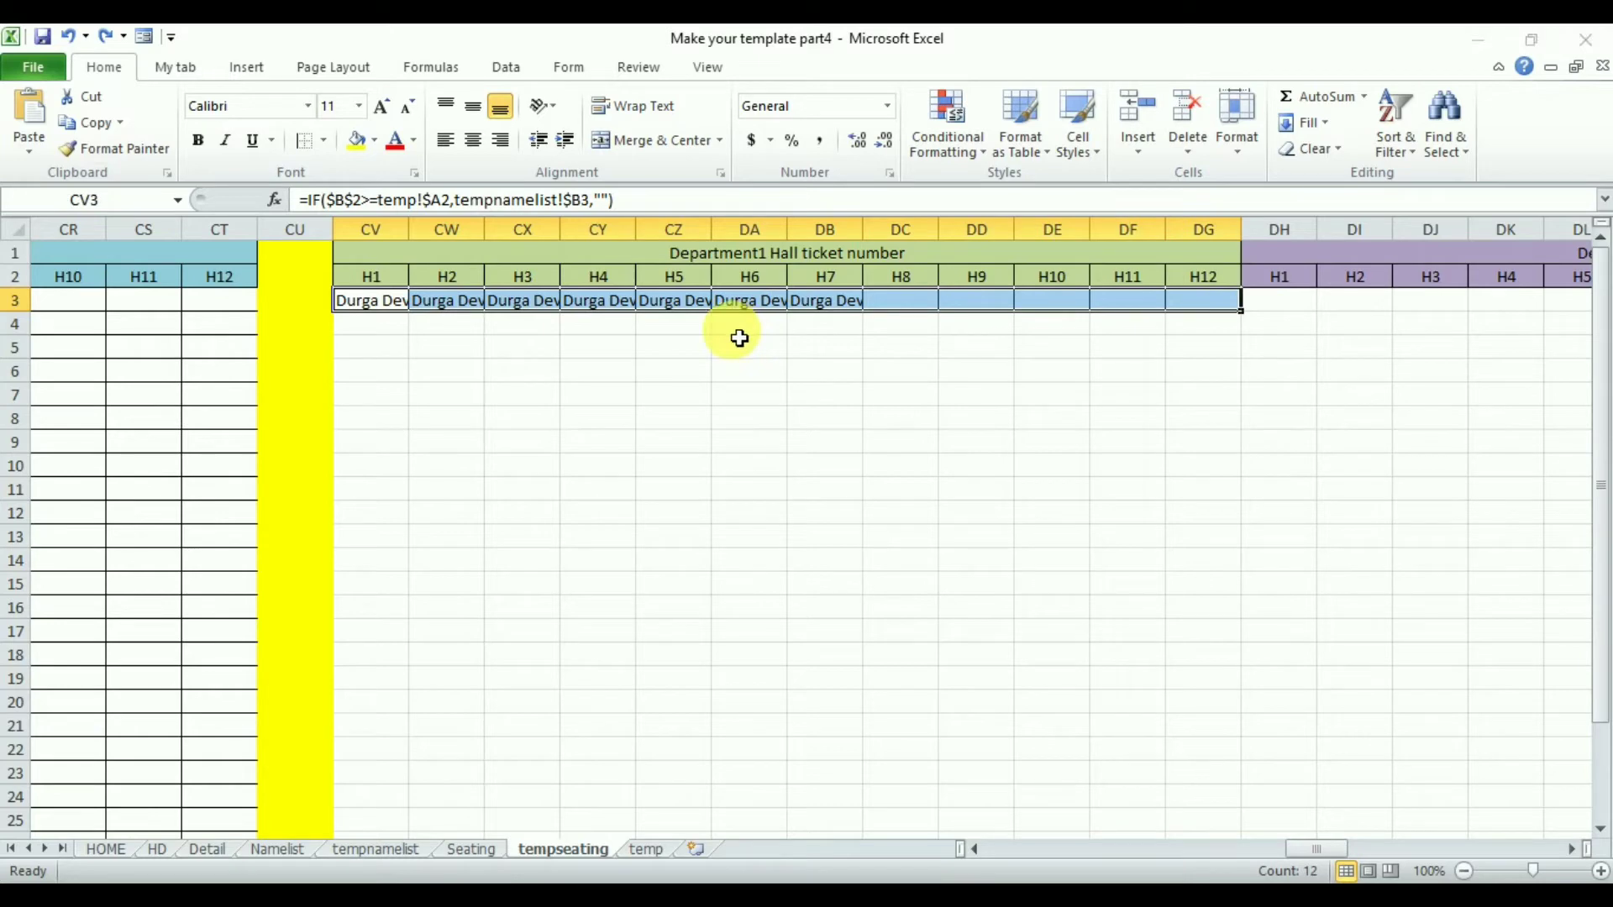
{"action": "key", "text": "ctrl+h"}
{"action": "left_click_drag", "start_coordinate": [280, 229], "coordinate": [684, 438]}
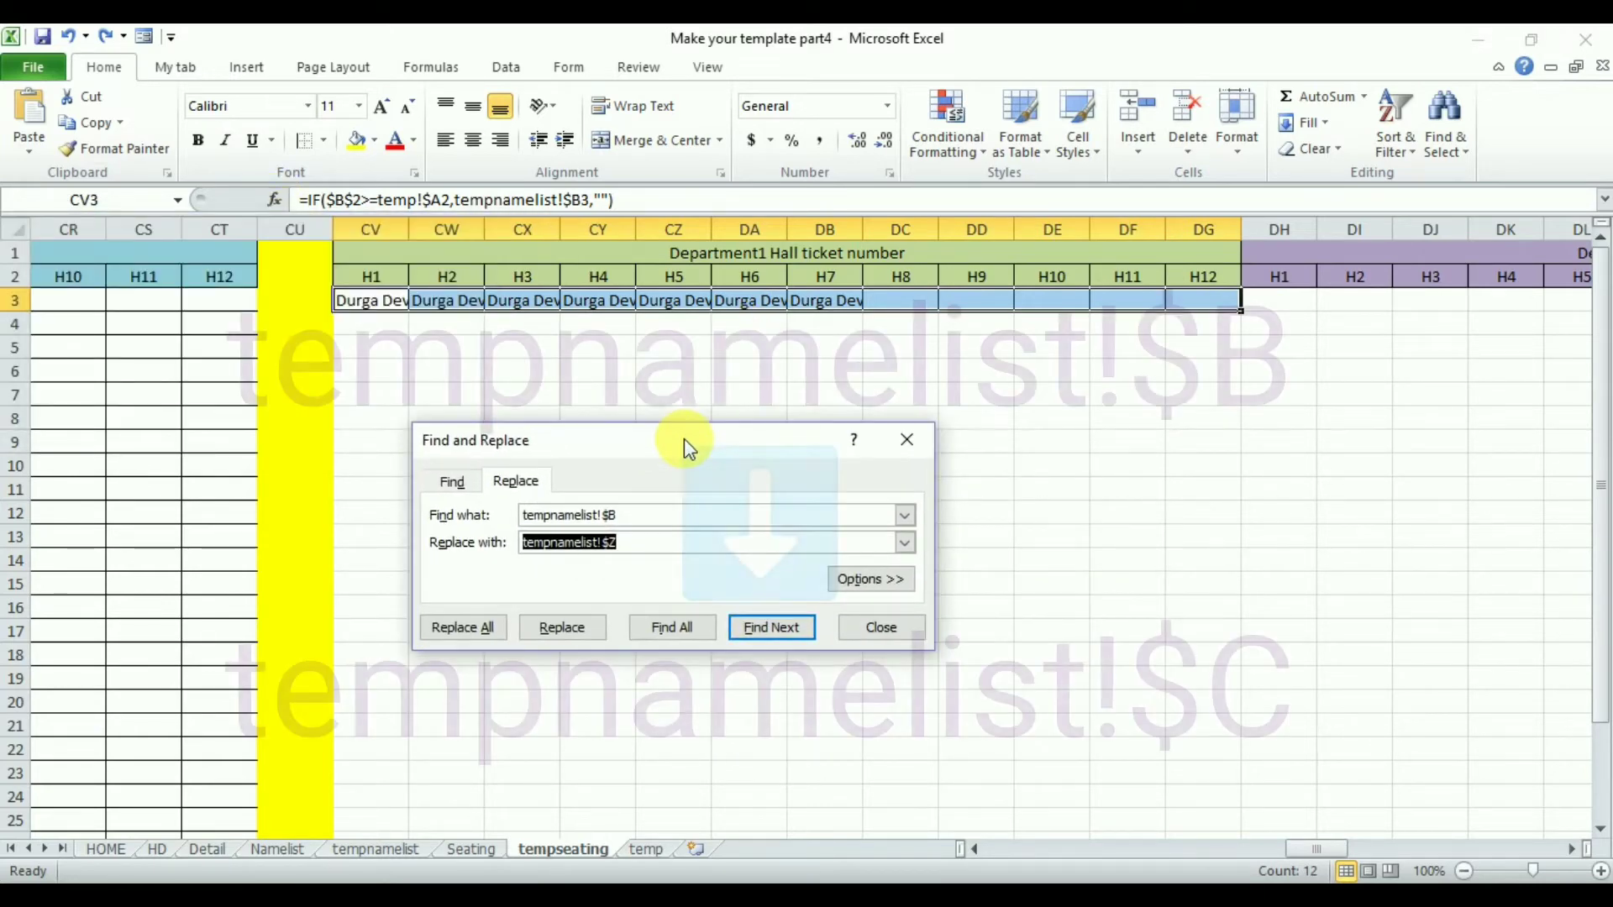
{"action": "left_click", "coordinate": [639, 548]}
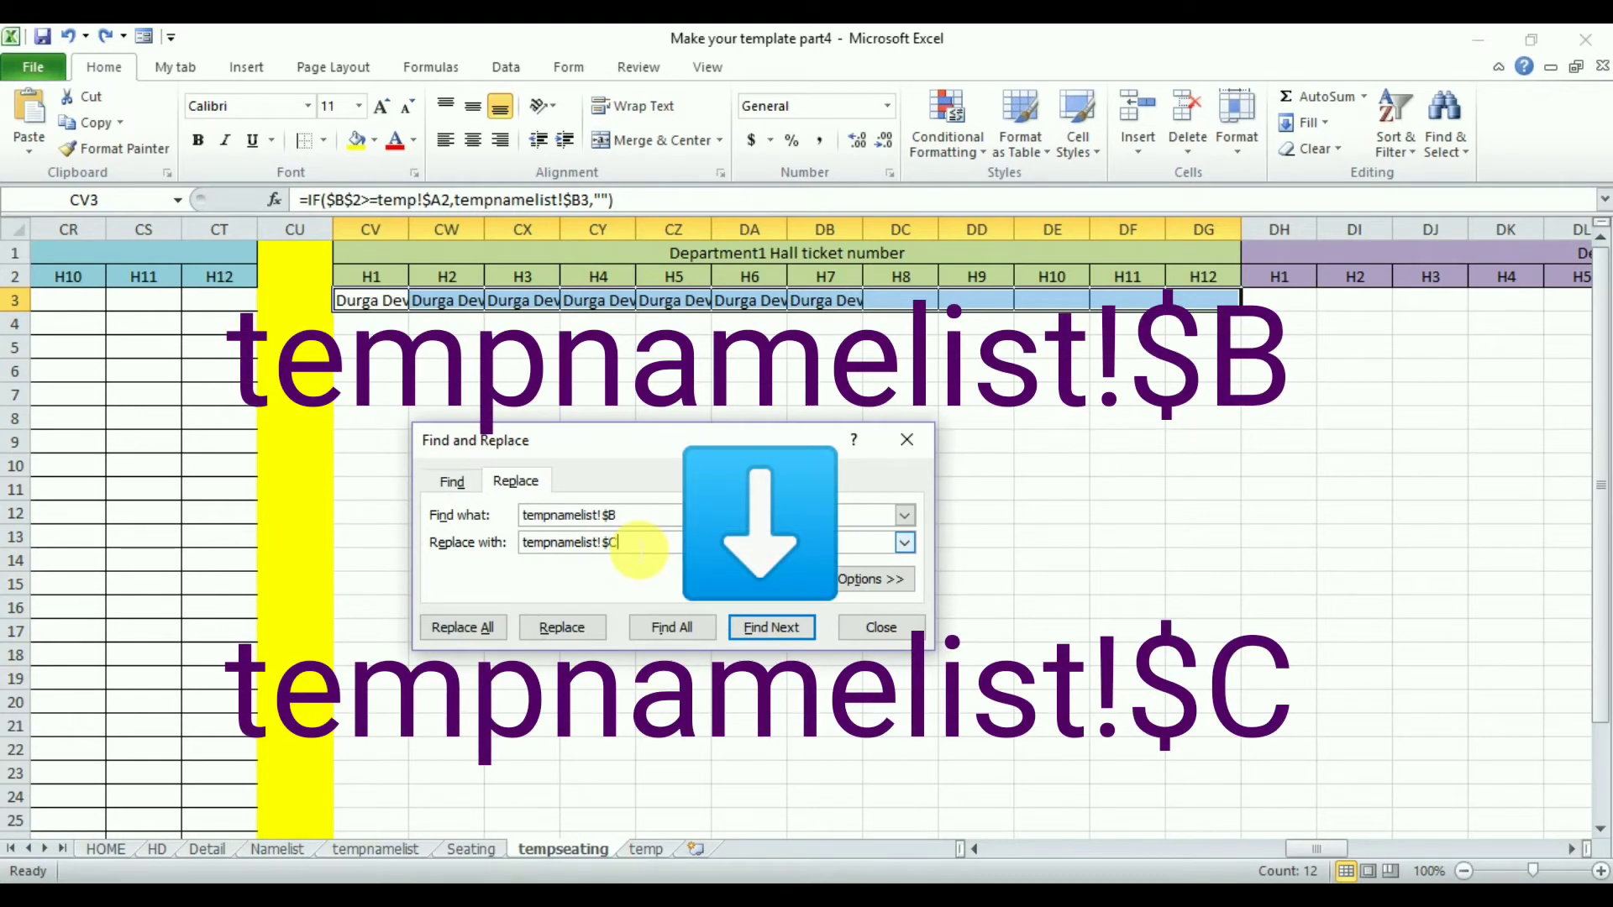
{"action": "type", "text": "C"}
{"action": "left_click", "coordinate": [462, 627]}
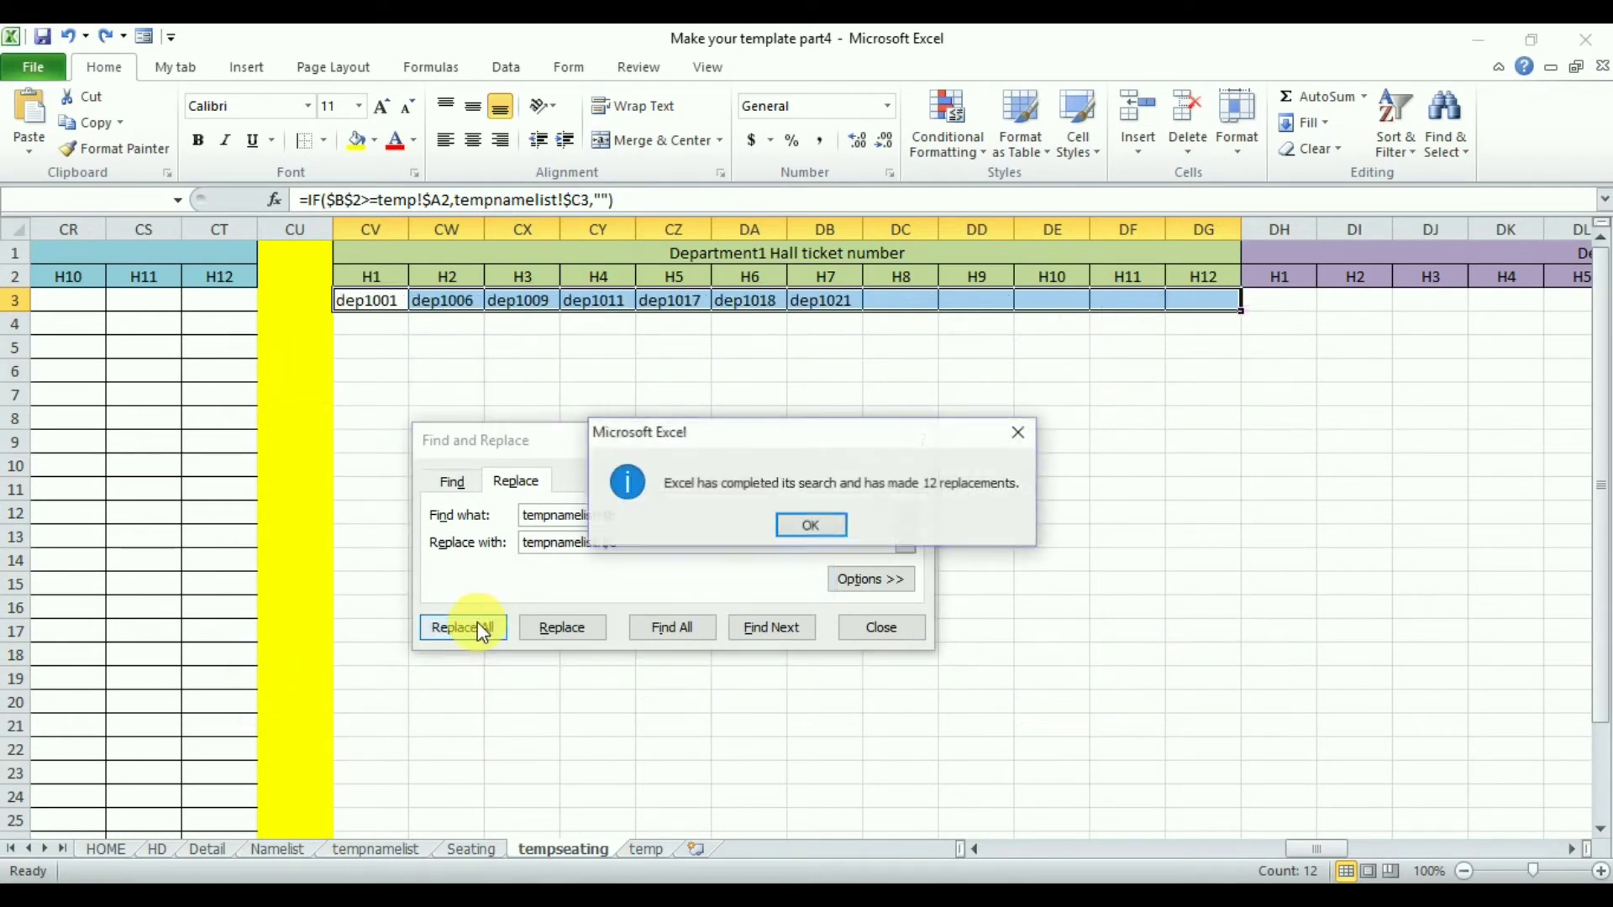
- Close the Find and Replace dialog and fill the Department1 hall ticket formulas in CV3:DG3 down the rows below
{"action": "left_click", "coordinate": [809, 524]}
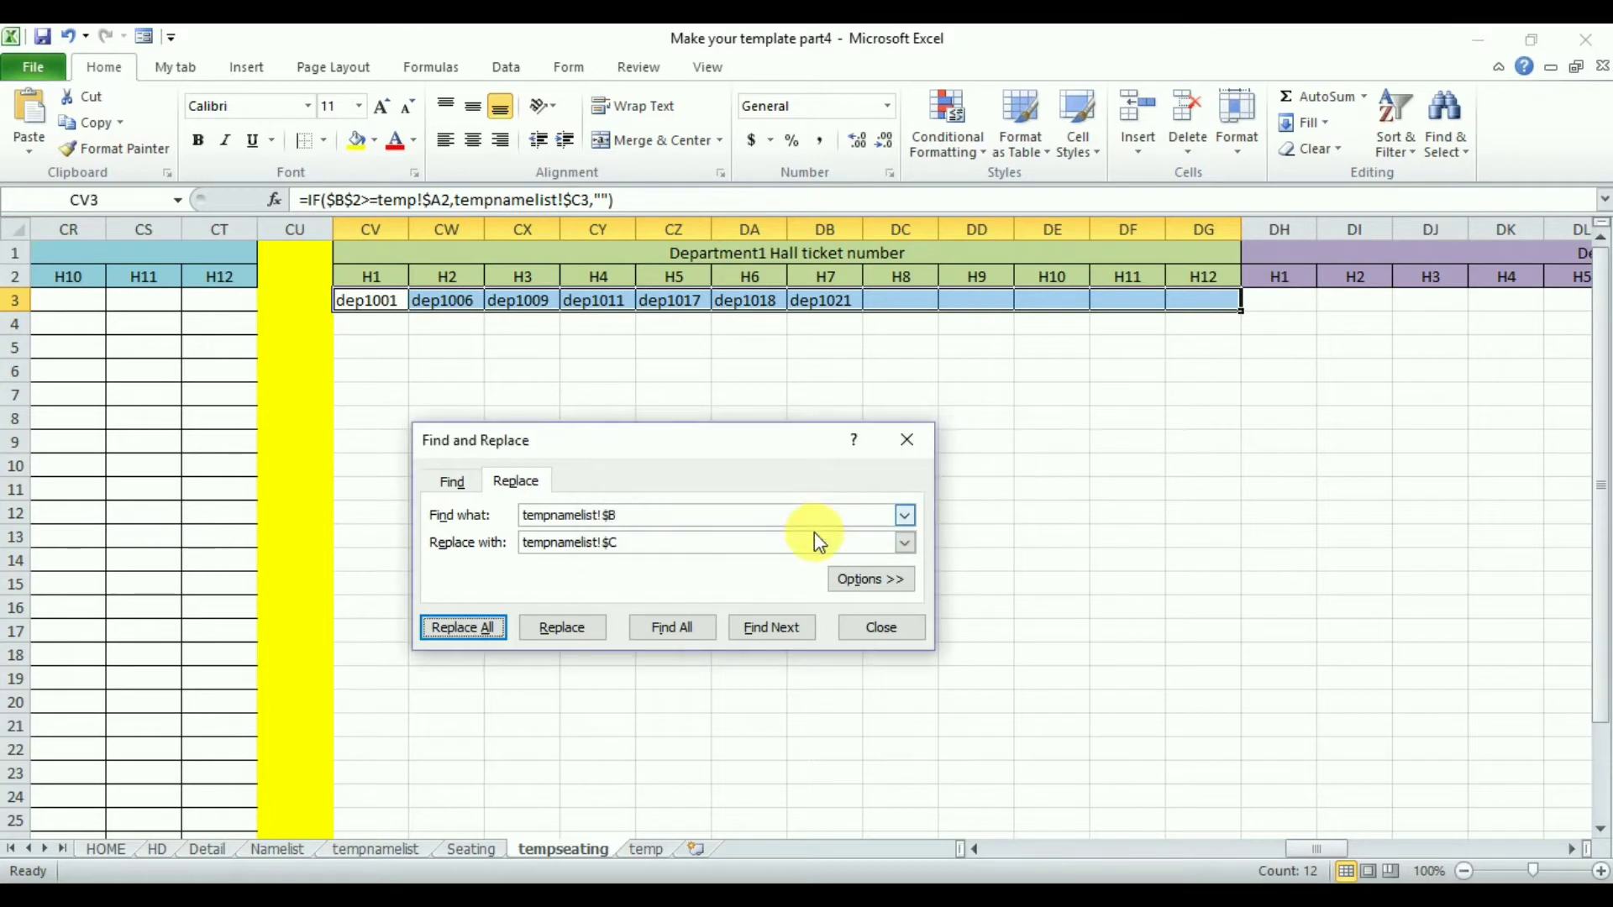
{"action": "left_click", "coordinate": [897, 642]}
{"action": "left_click_drag", "start_coordinate": [1241, 312], "coordinate": [1222, 698]}
{"action": "scroll", "coordinate": [1579, 555], "scroll_direction": "up", "scroll_amount": 4}
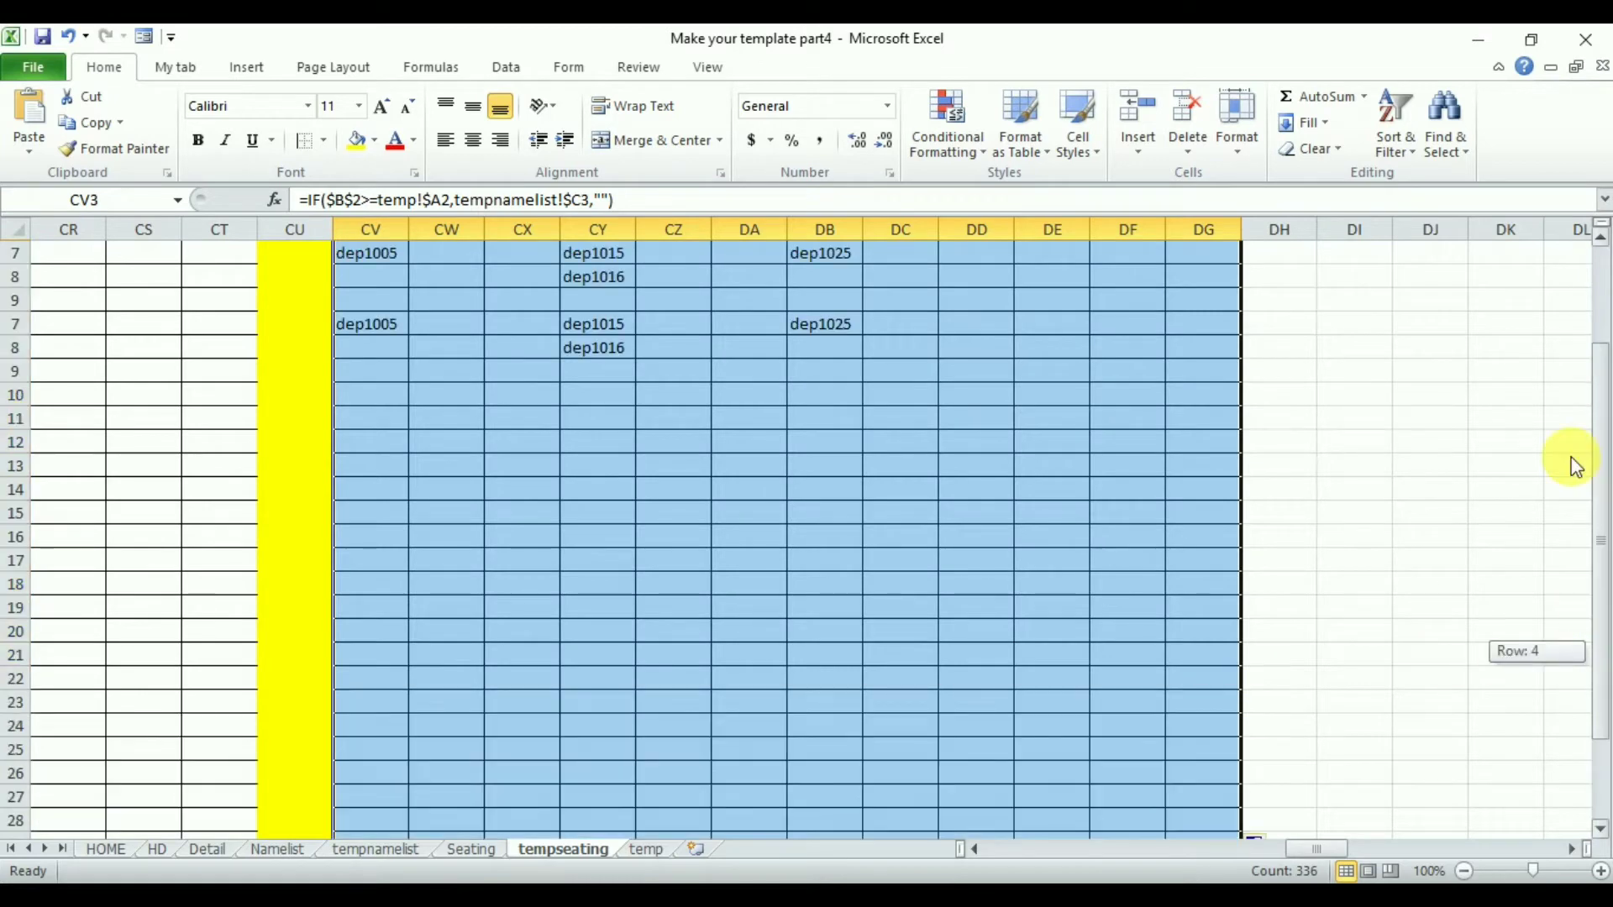
{"action": "left_click", "coordinate": [1278, 300]}
{"action": "left_click", "coordinate": [397, 304]}
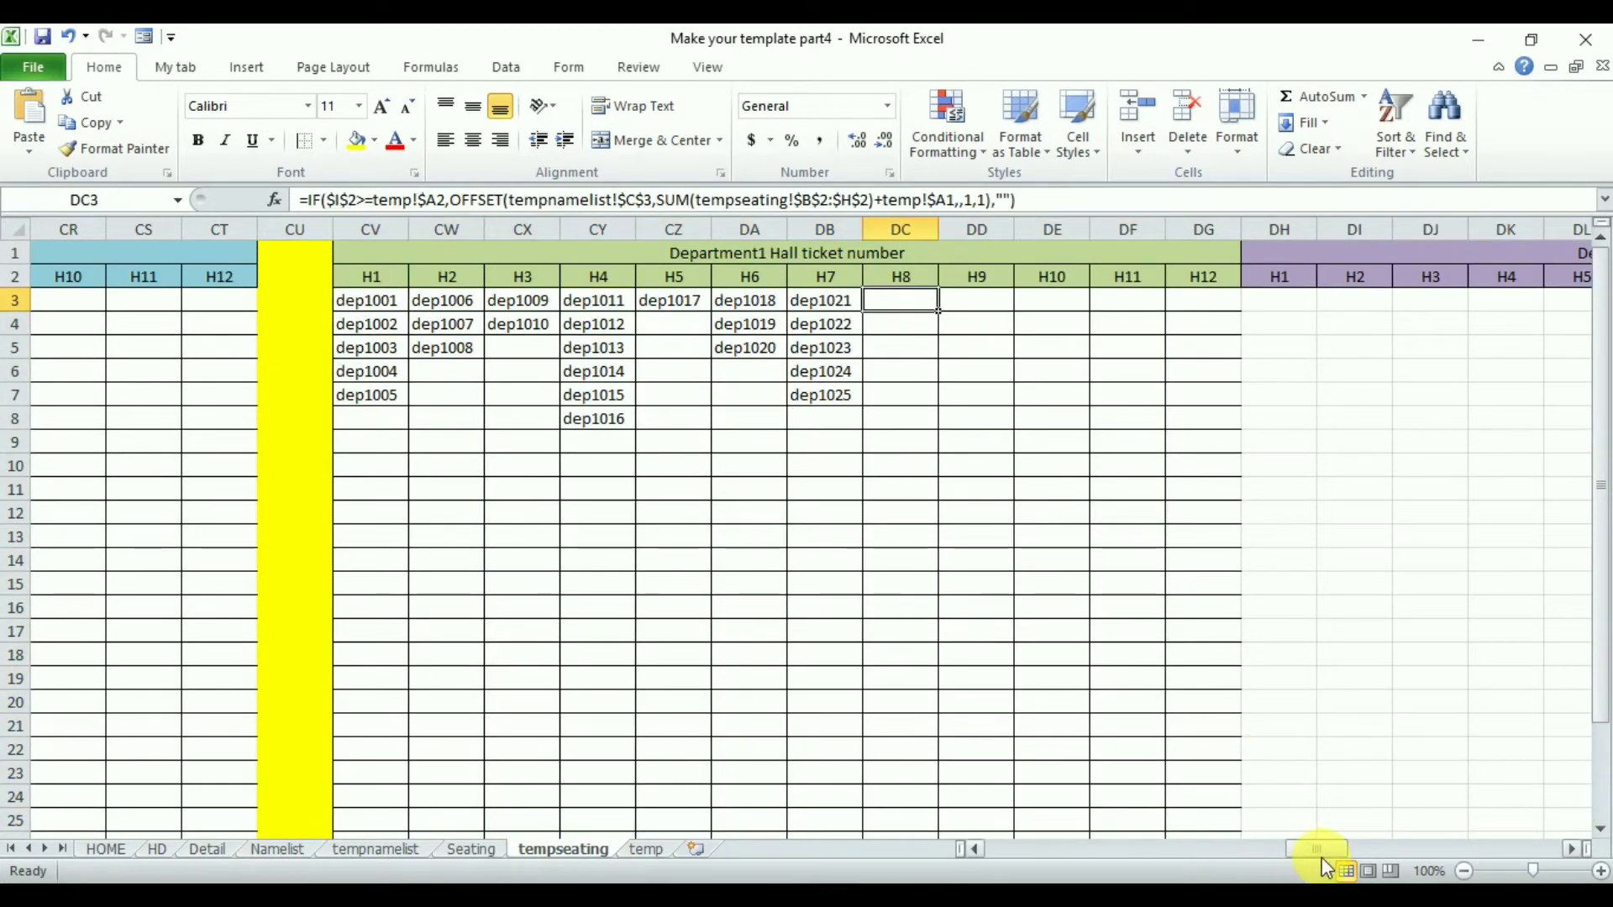
- Copy the Department1 name formulas O3:Z3 into DH3:DS3 under the Department2 Hall ticket number heading
{"action": "left_click_drag", "start_coordinate": [1308, 855], "coordinate": [983, 849]}
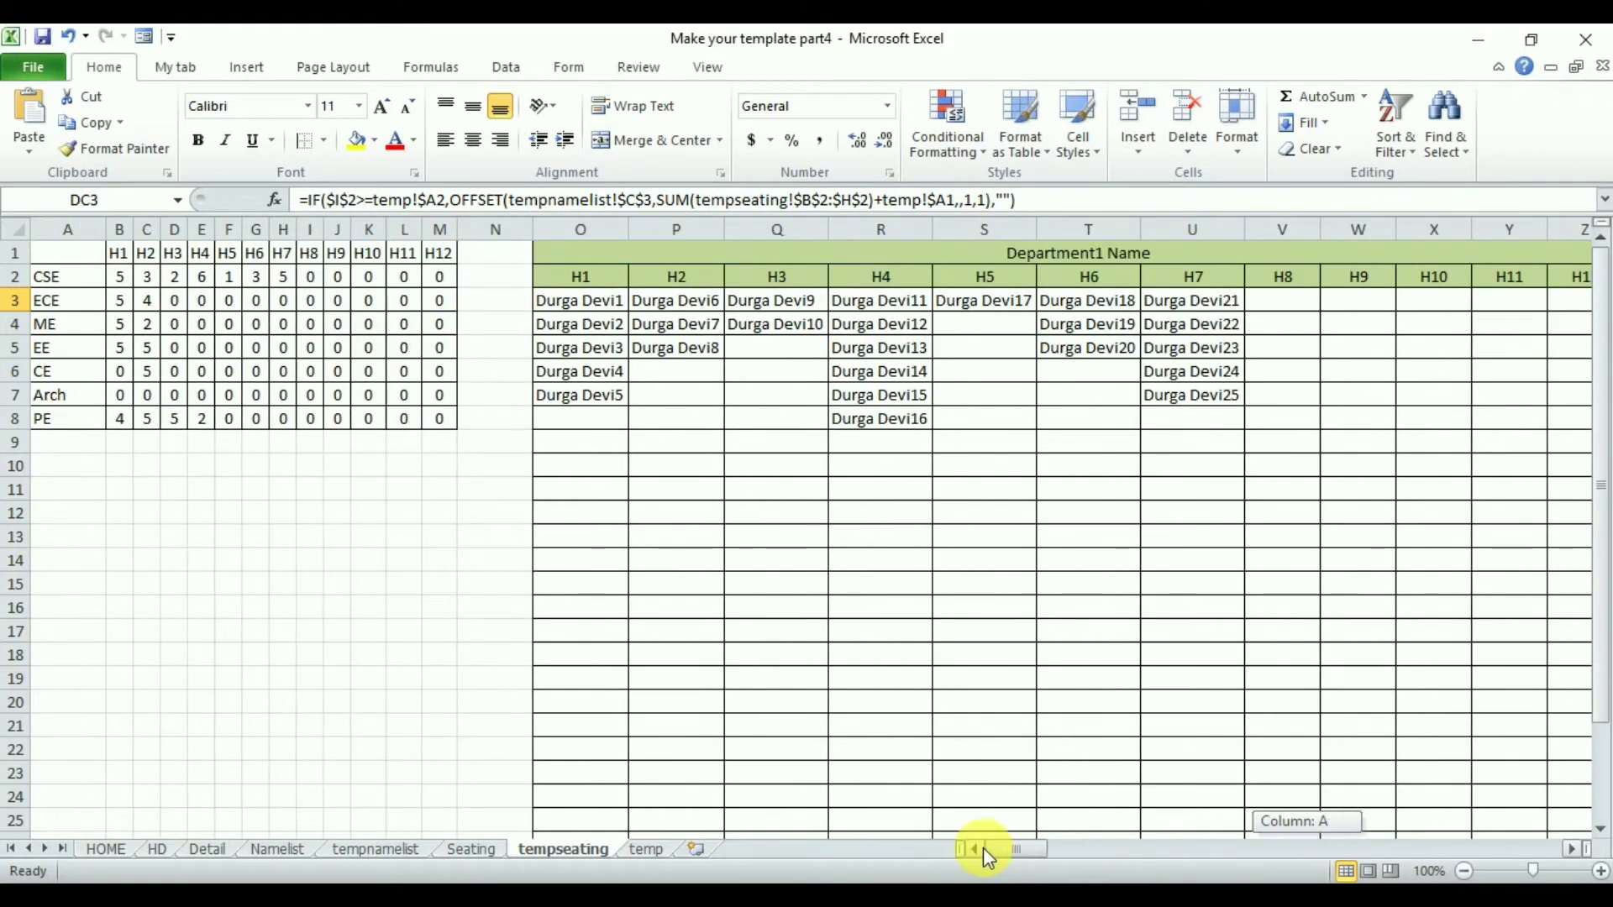
{"action": "left_click_drag", "start_coordinate": [580, 303], "coordinate": [1292, 310]}
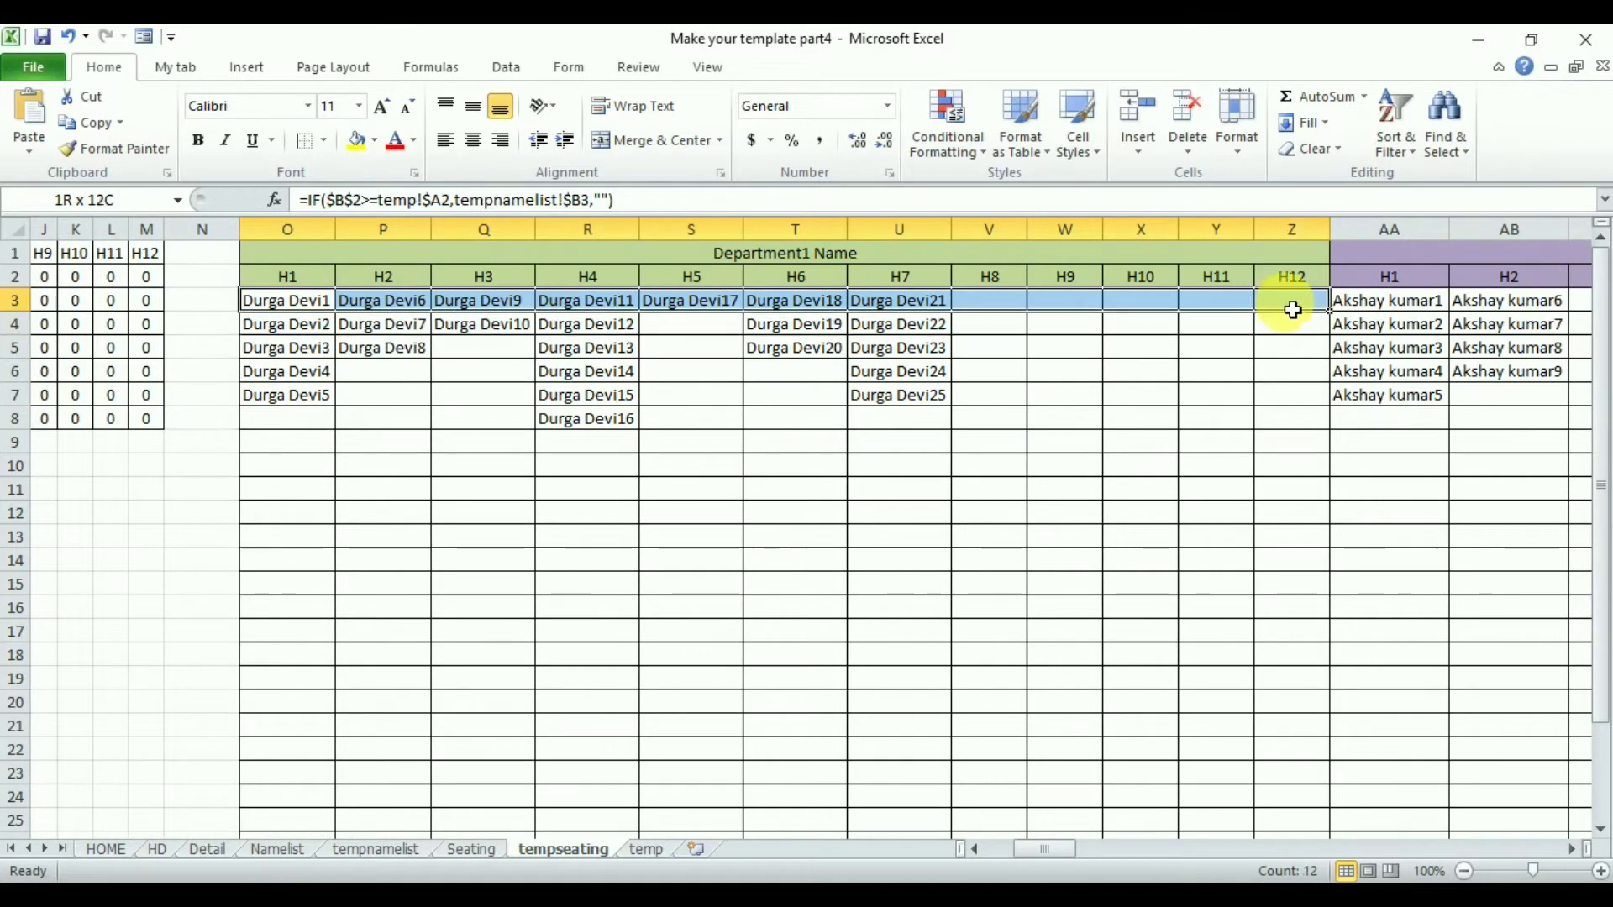
{"action": "left_click", "coordinate": [92, 126]}
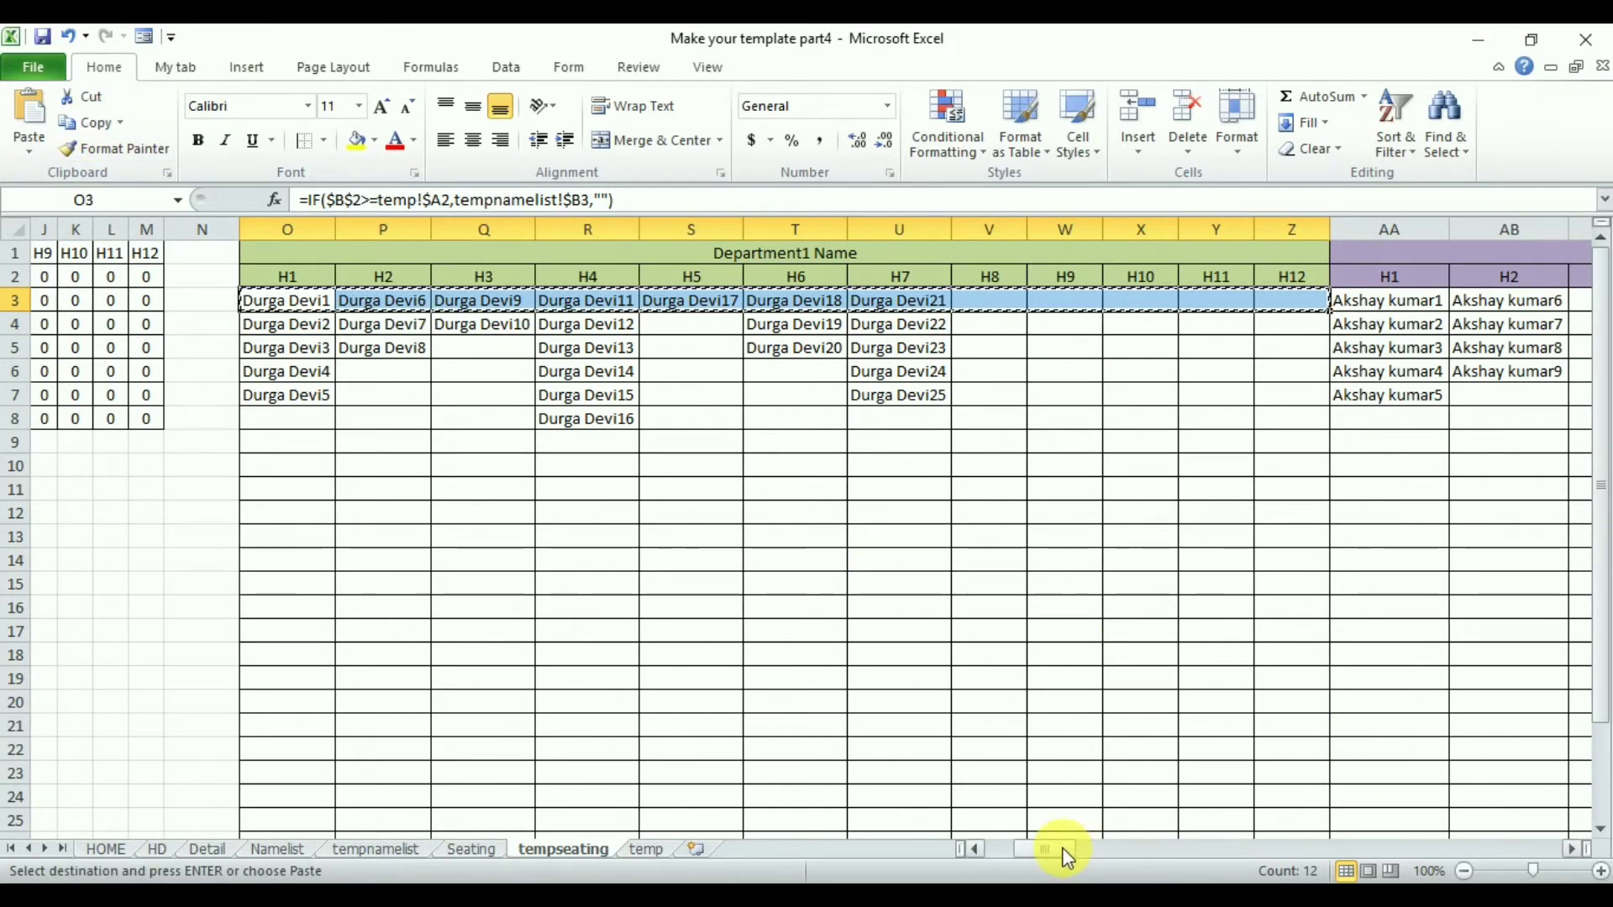
{"action": "left_click_drag", "start_coordinate": [1063, 850], "coordinate": [1363, 849]}
{"action": "left_click", "coordinate": [617, 312]}
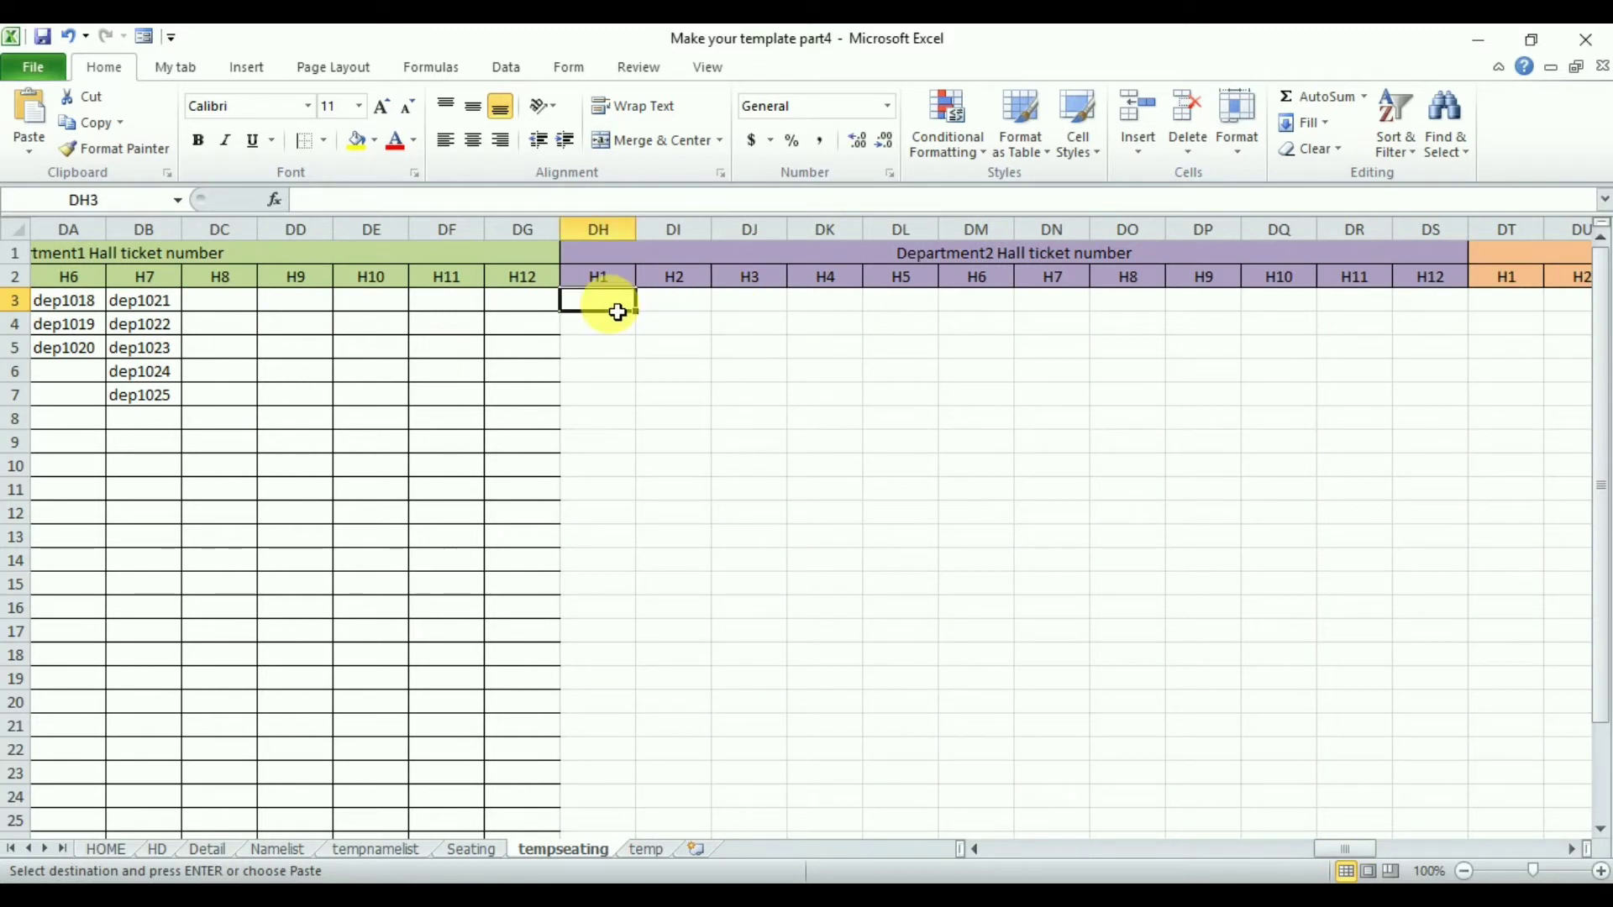
{"action": "key", "text": "ctrl+v"}
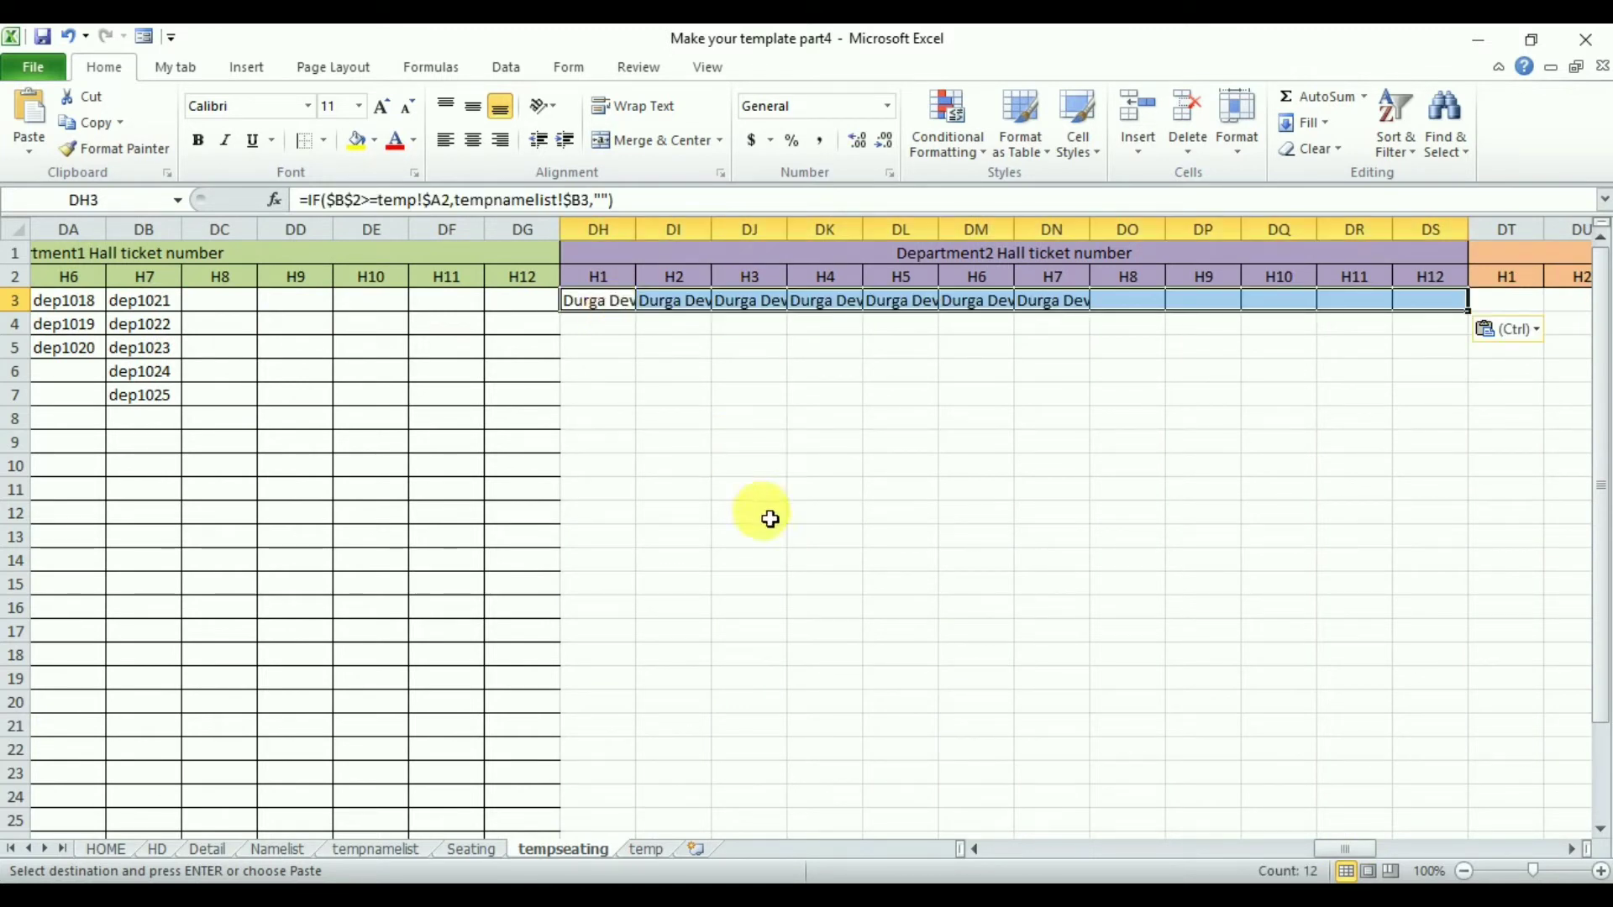
- Replace tempnamelist!$B with tempnamelist!$G in the DH3:DS3 formulas, then fill them down the rows below
{"action": "key", "text": "ctrl+h"}
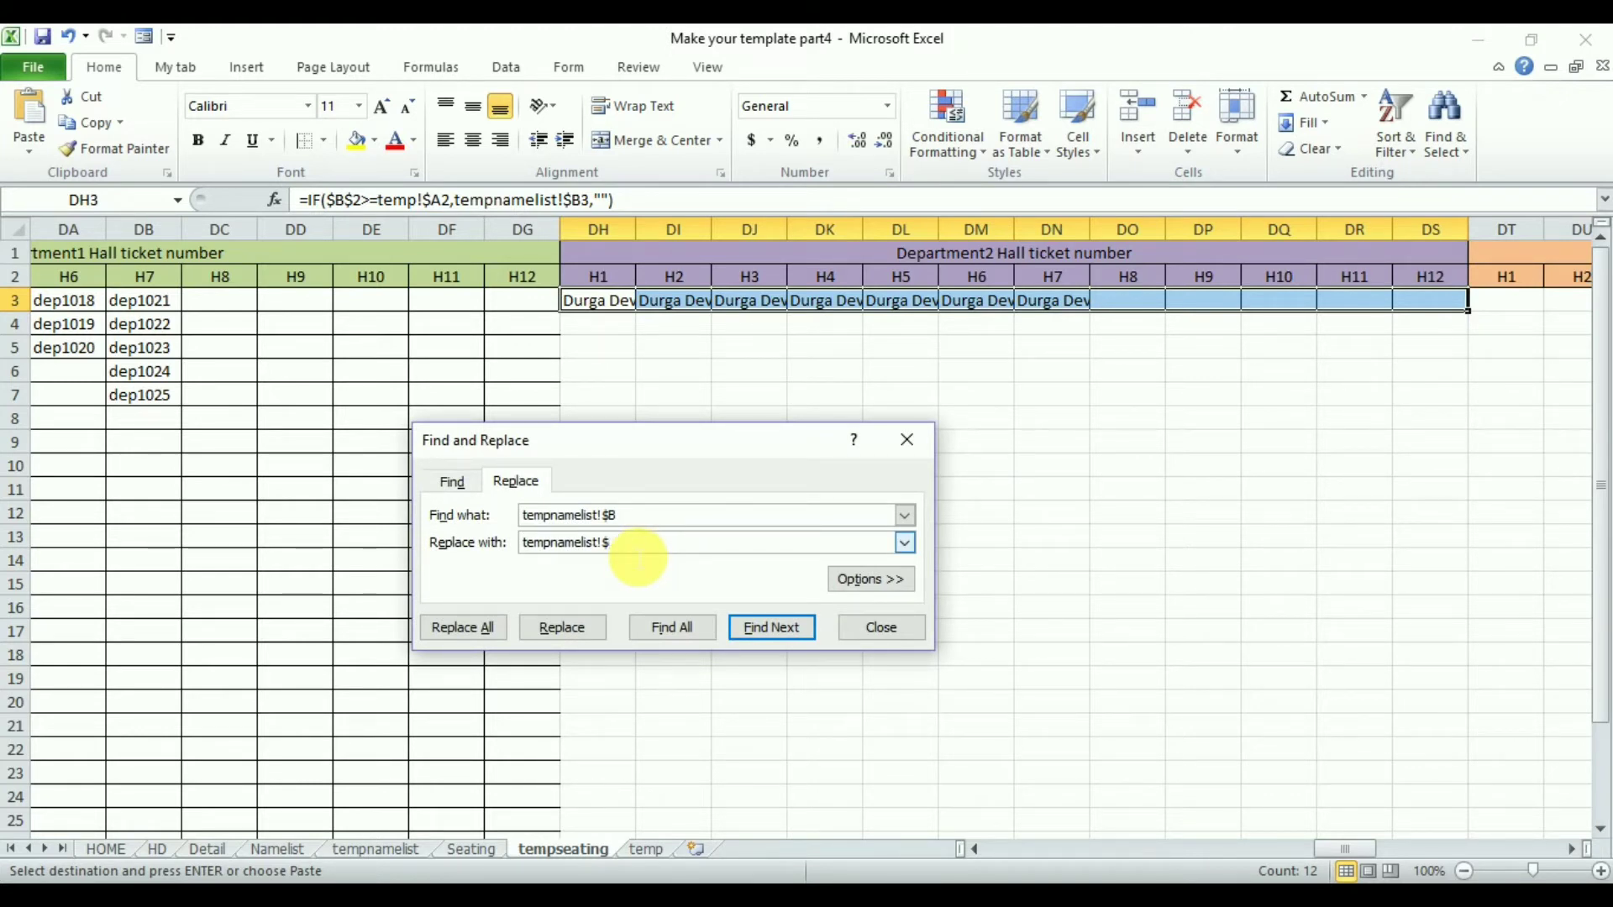
{"action": "left_click", "coordinate": [376, 849]}
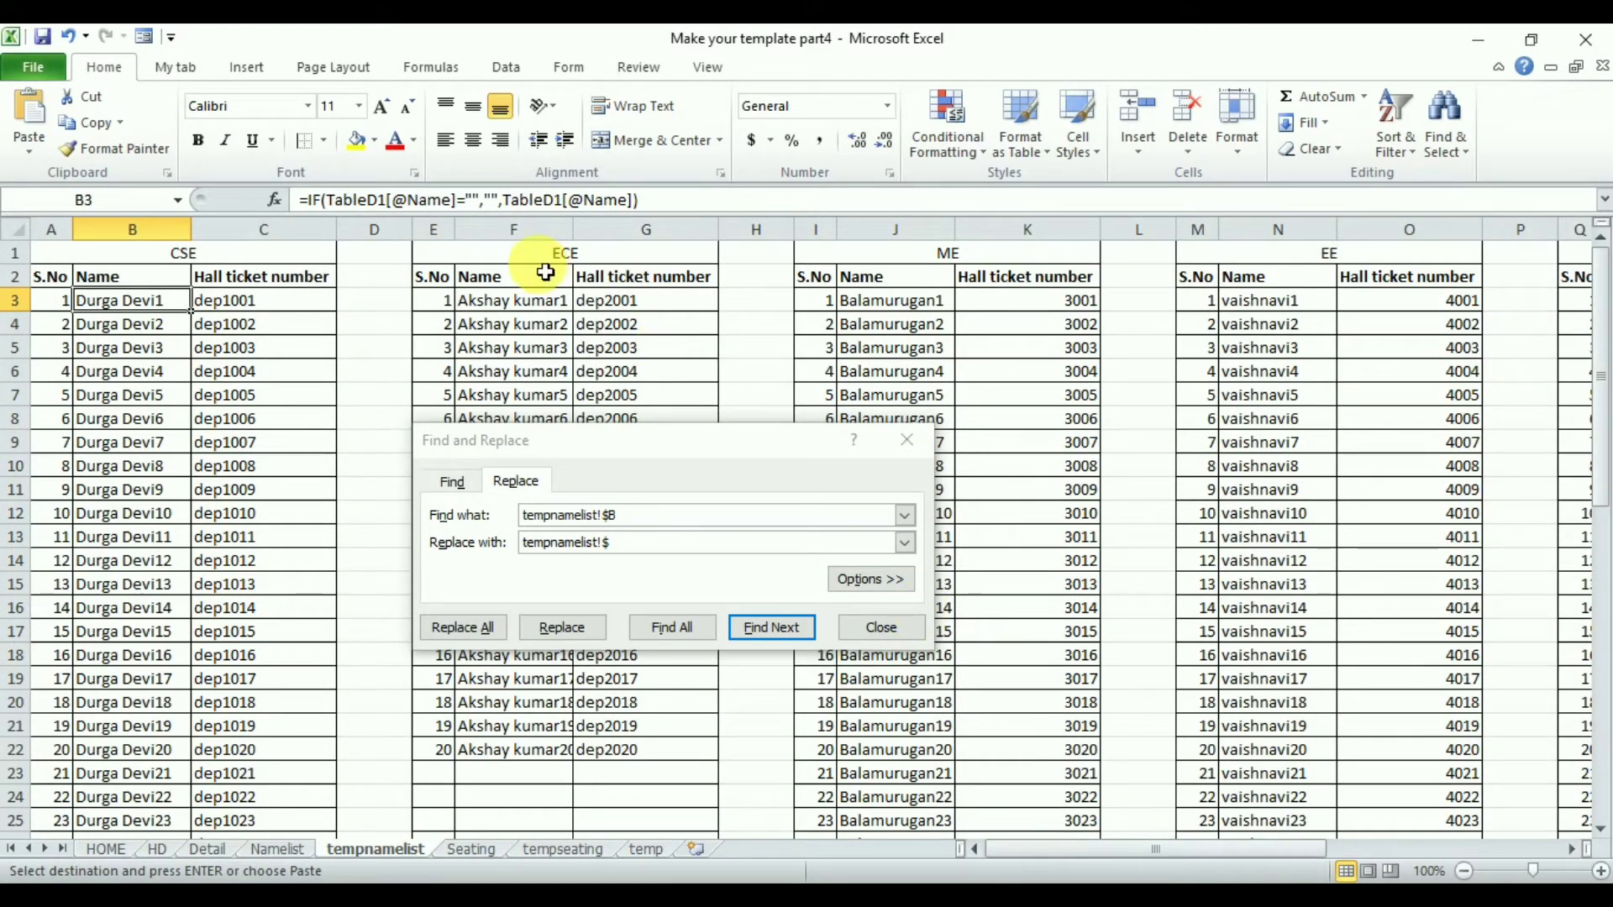
{"action": "left_click", "coordinate": [565, 256]}
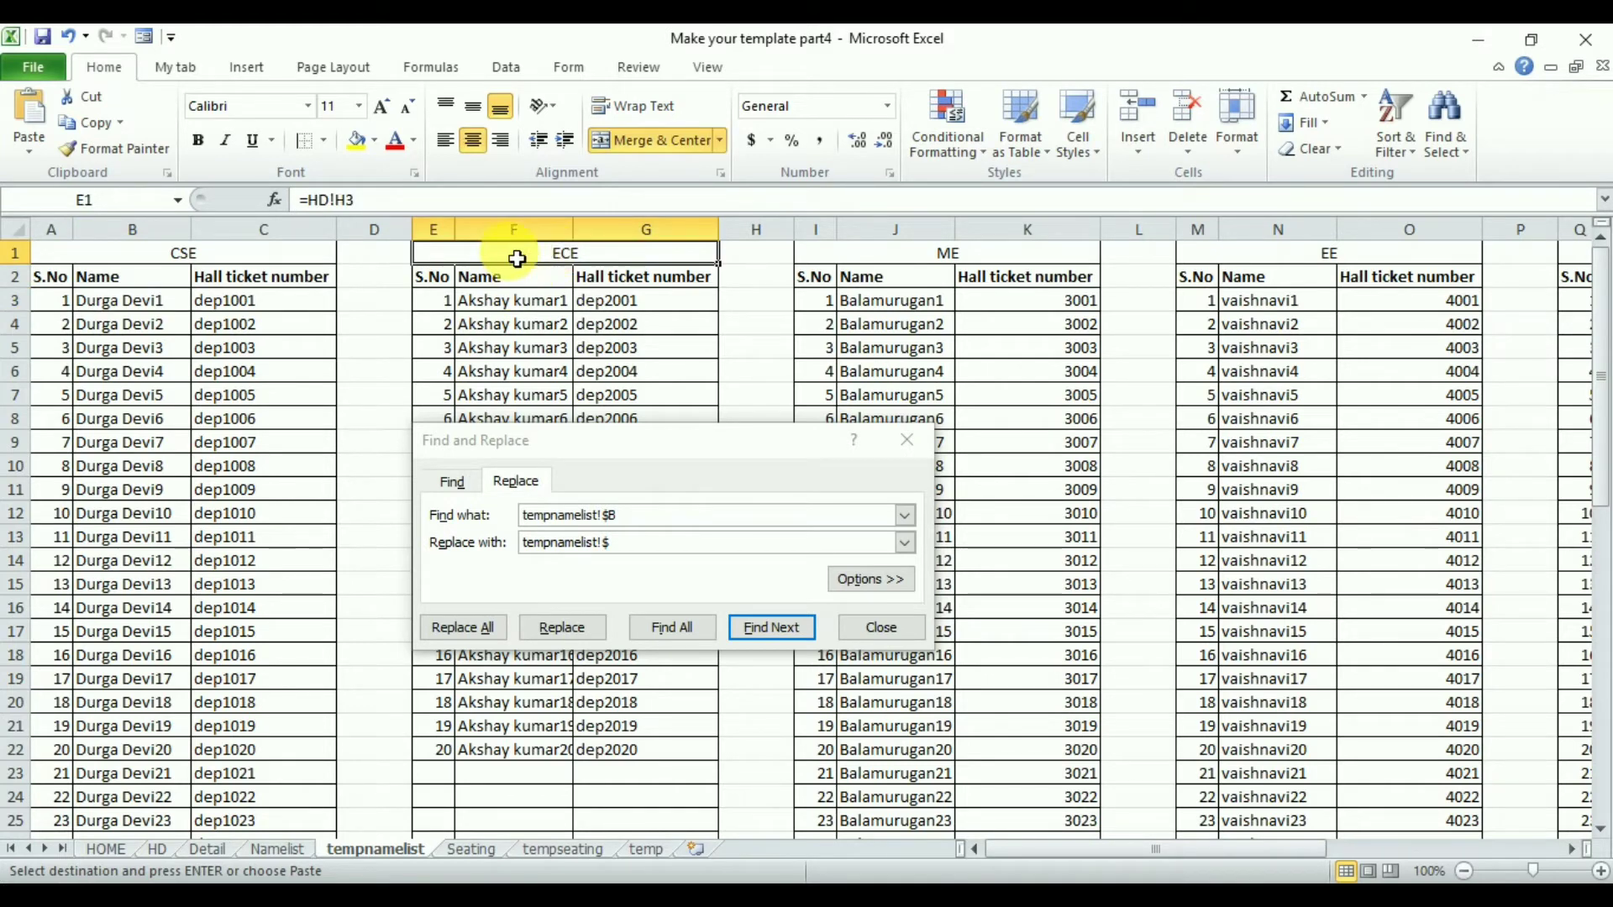
{"action": "left_click", "coordinate": [677, 250]}
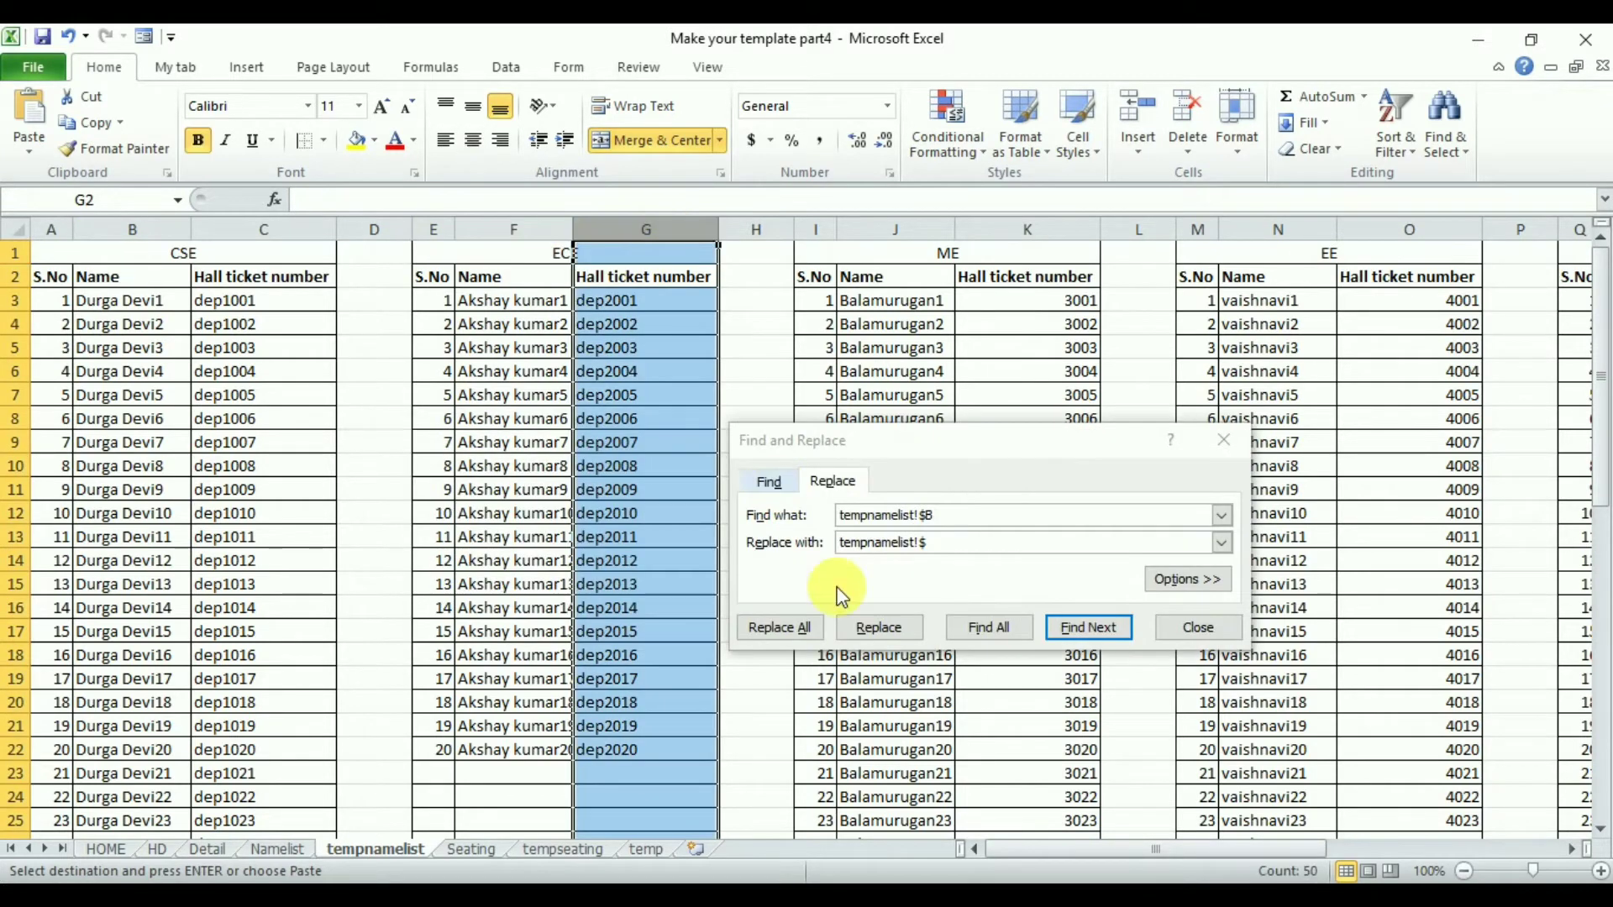
{"action": "left_click", "coordinate": [568, 850]}
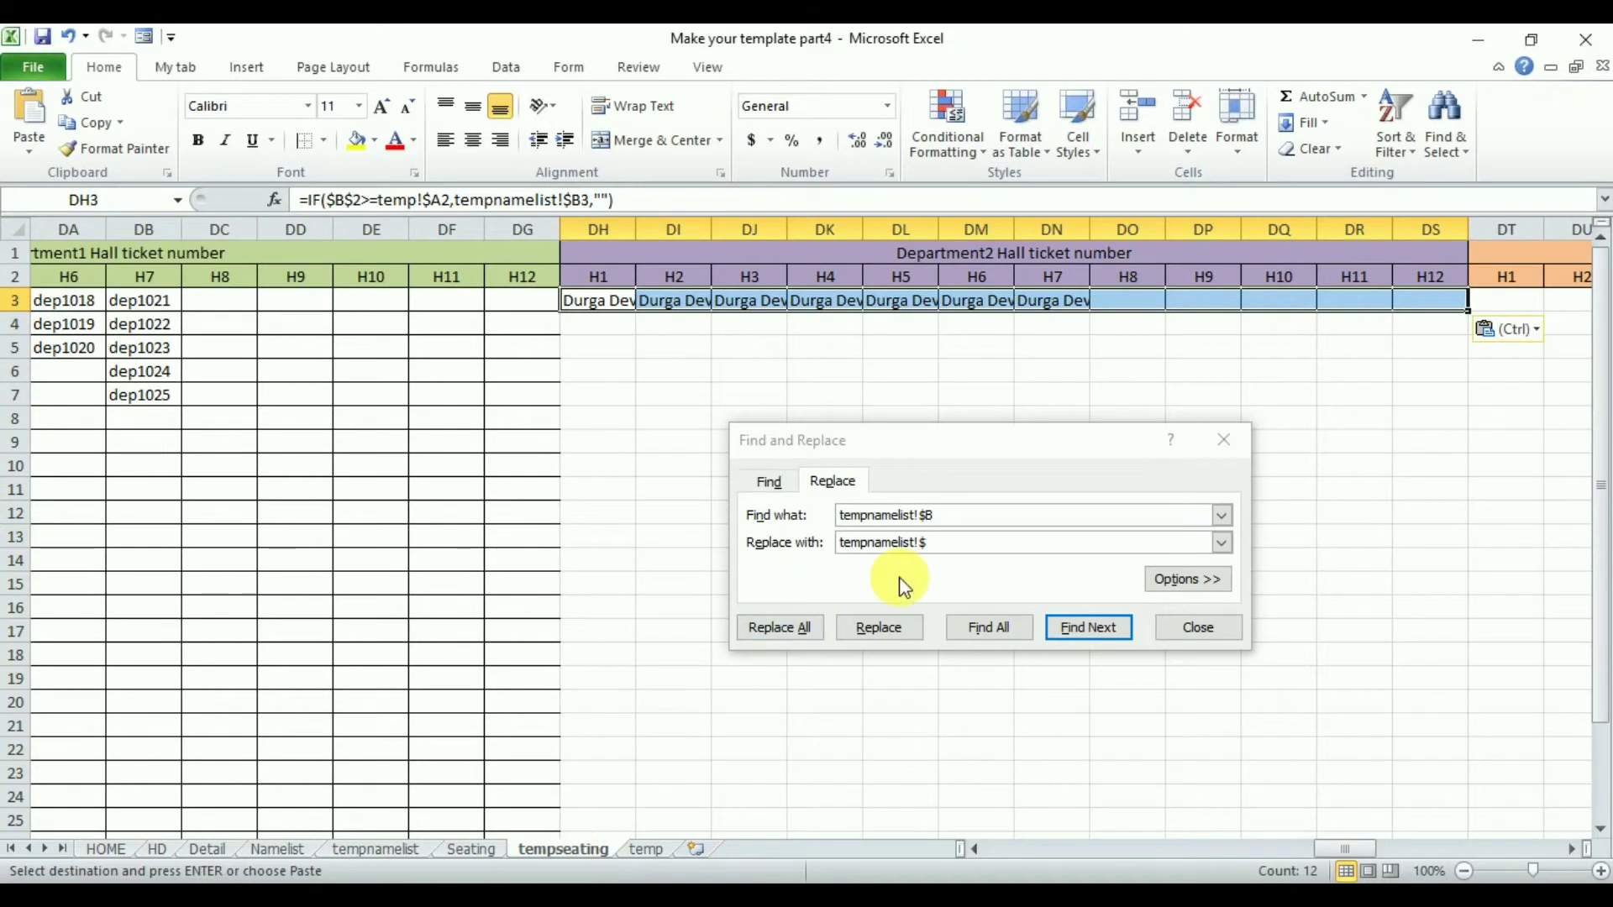
{"action": "type", "text": "G"}
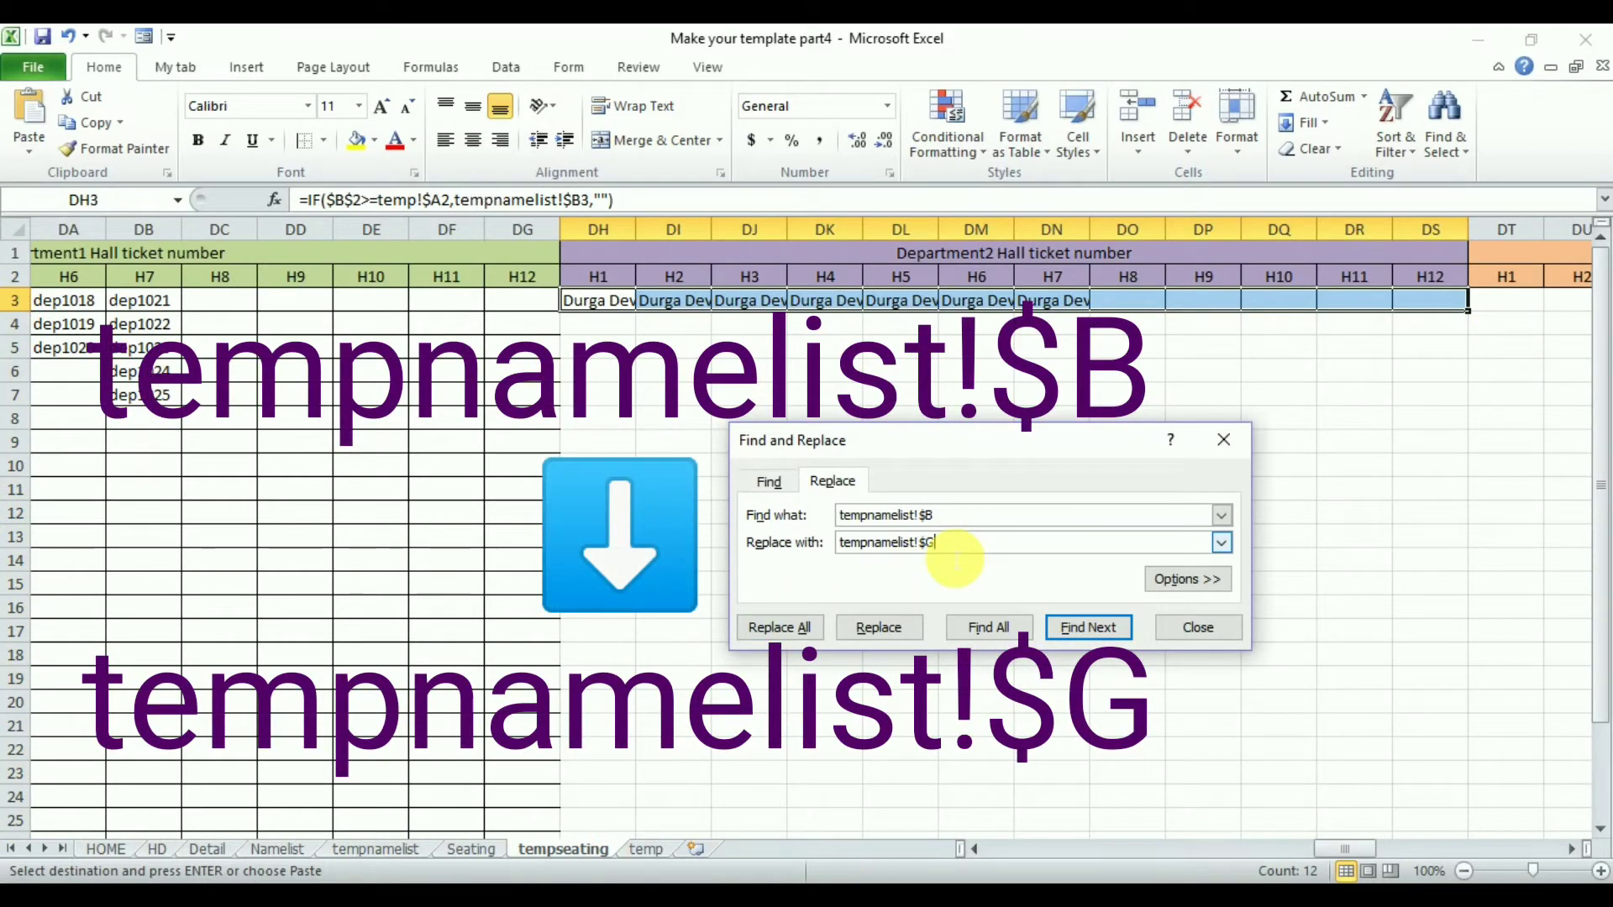
{"action": "left_click", "coordinate": [783, 628]}
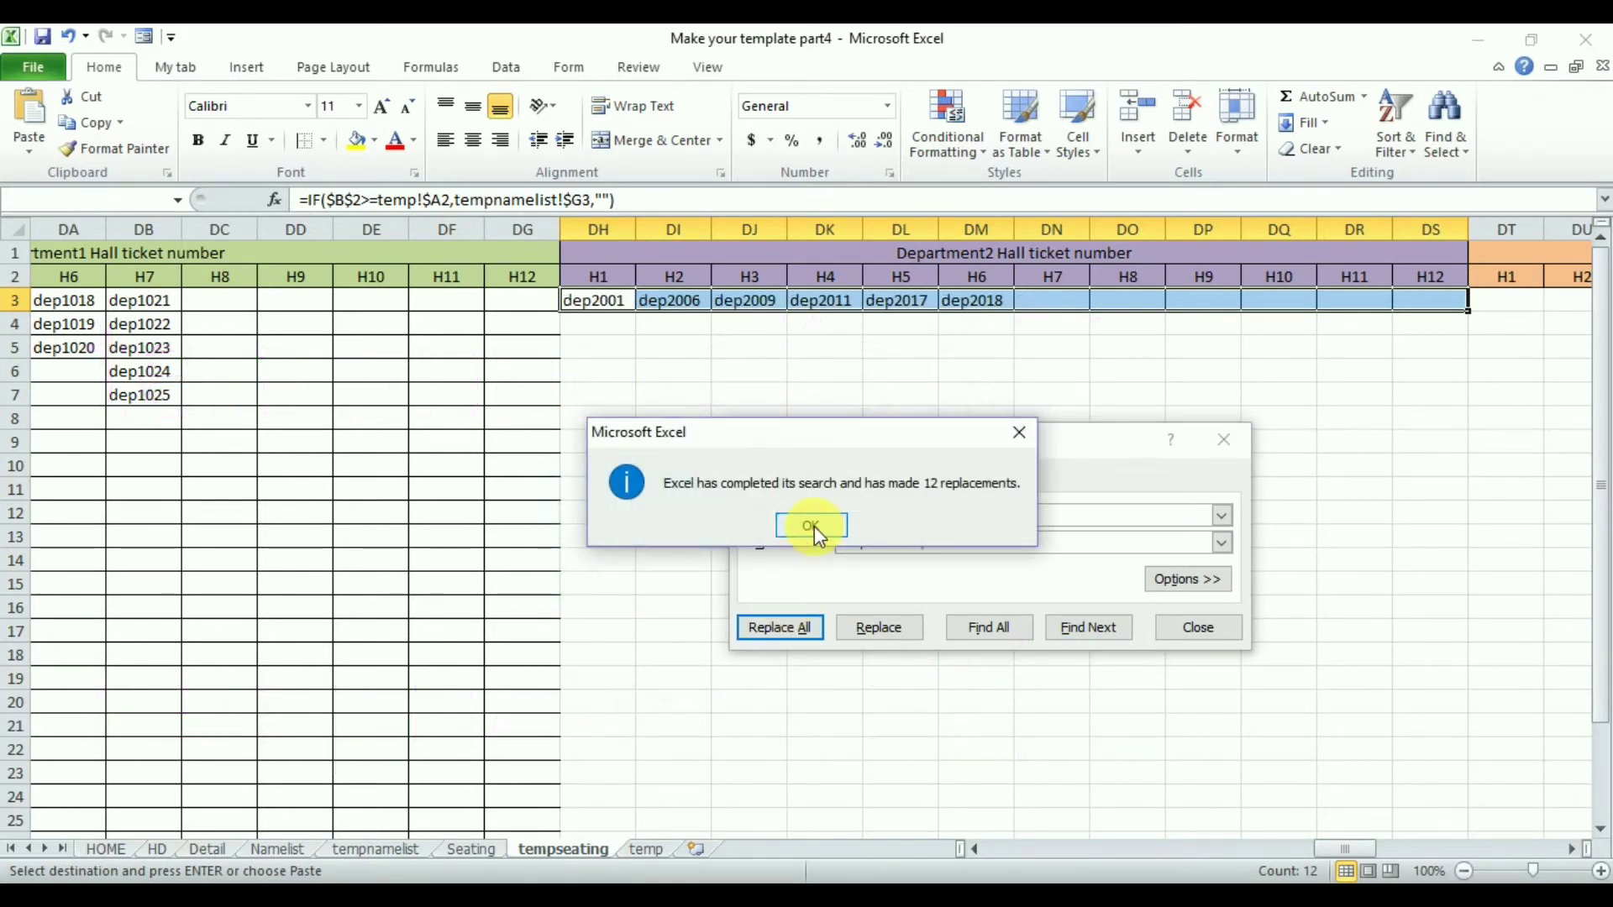
{"action": "left_click", "coordinate": [811, 526]}
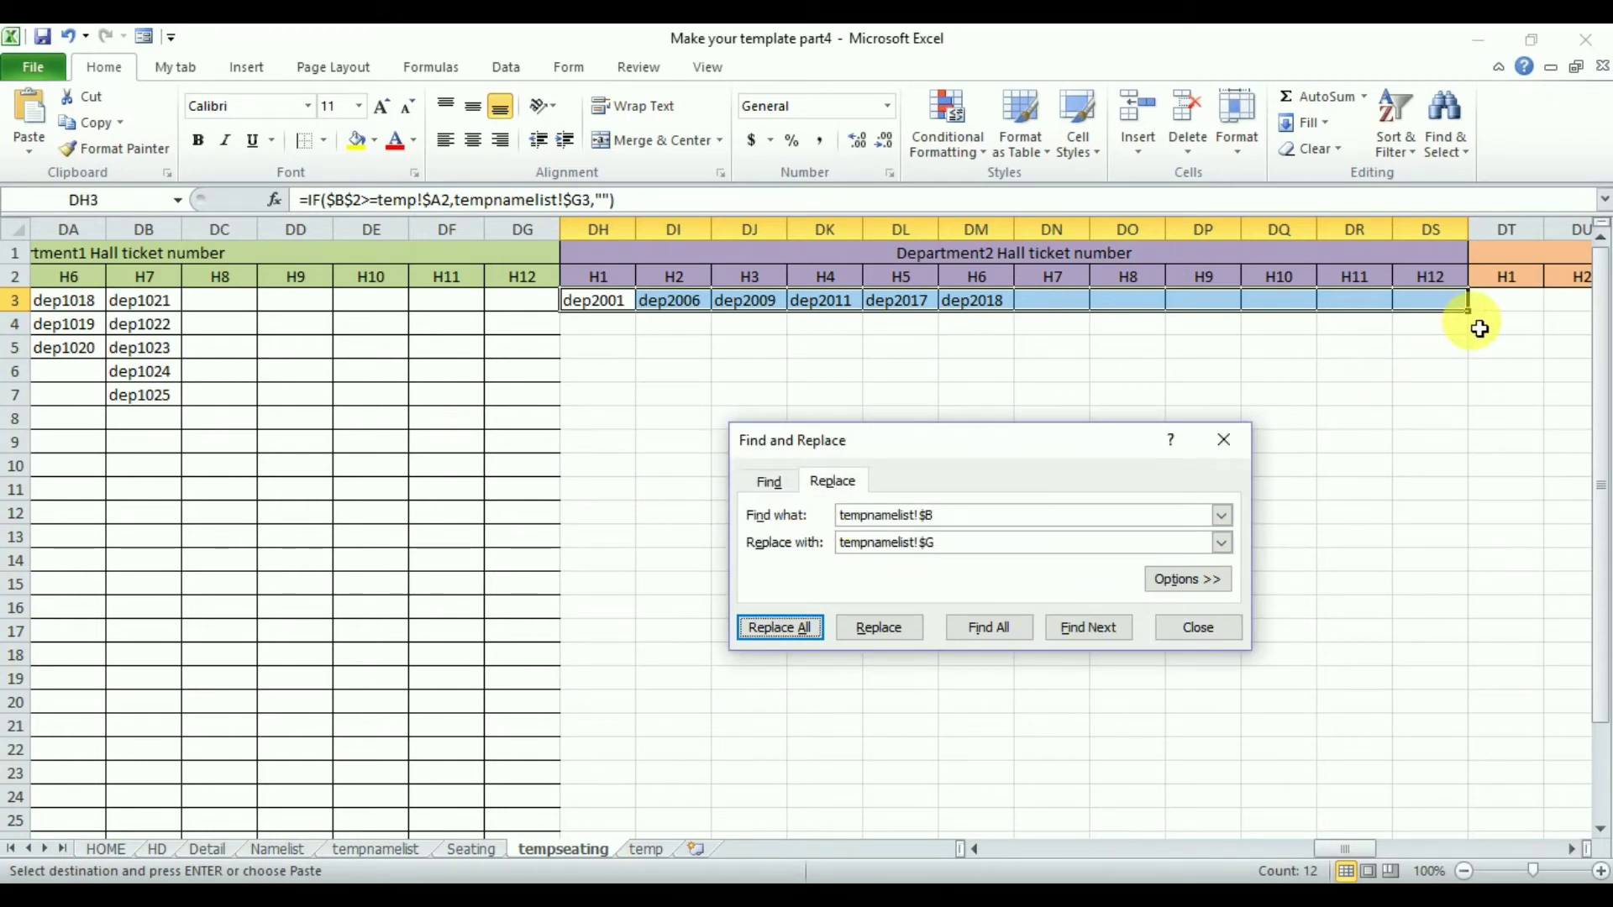
{"action": "left_click_drag", "start_coordinate": [1468, 311], "coordinate": [1471, 702]}
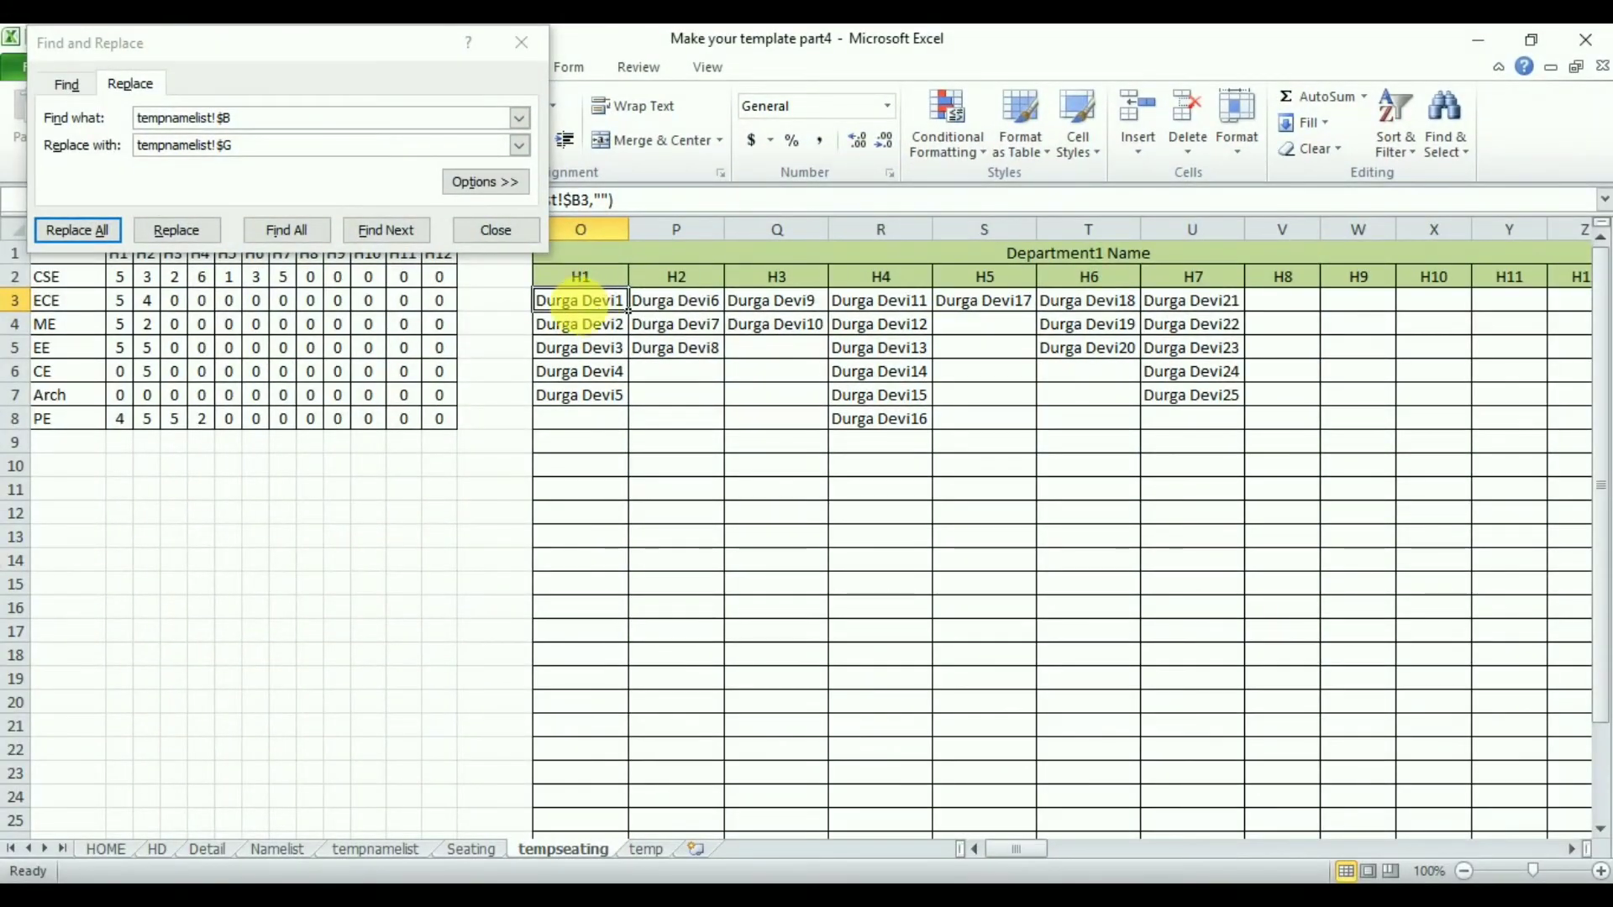
- Copy the Department1 name formulas O3:Z3 into DT3:EE3 under the Department3 Hall ticket number heading
{"action": "left_click_drag", "start_coordinate": [580, 300], "coordinate": [1318, 305]}
{"action": "key", "text": "ctrl+c"}
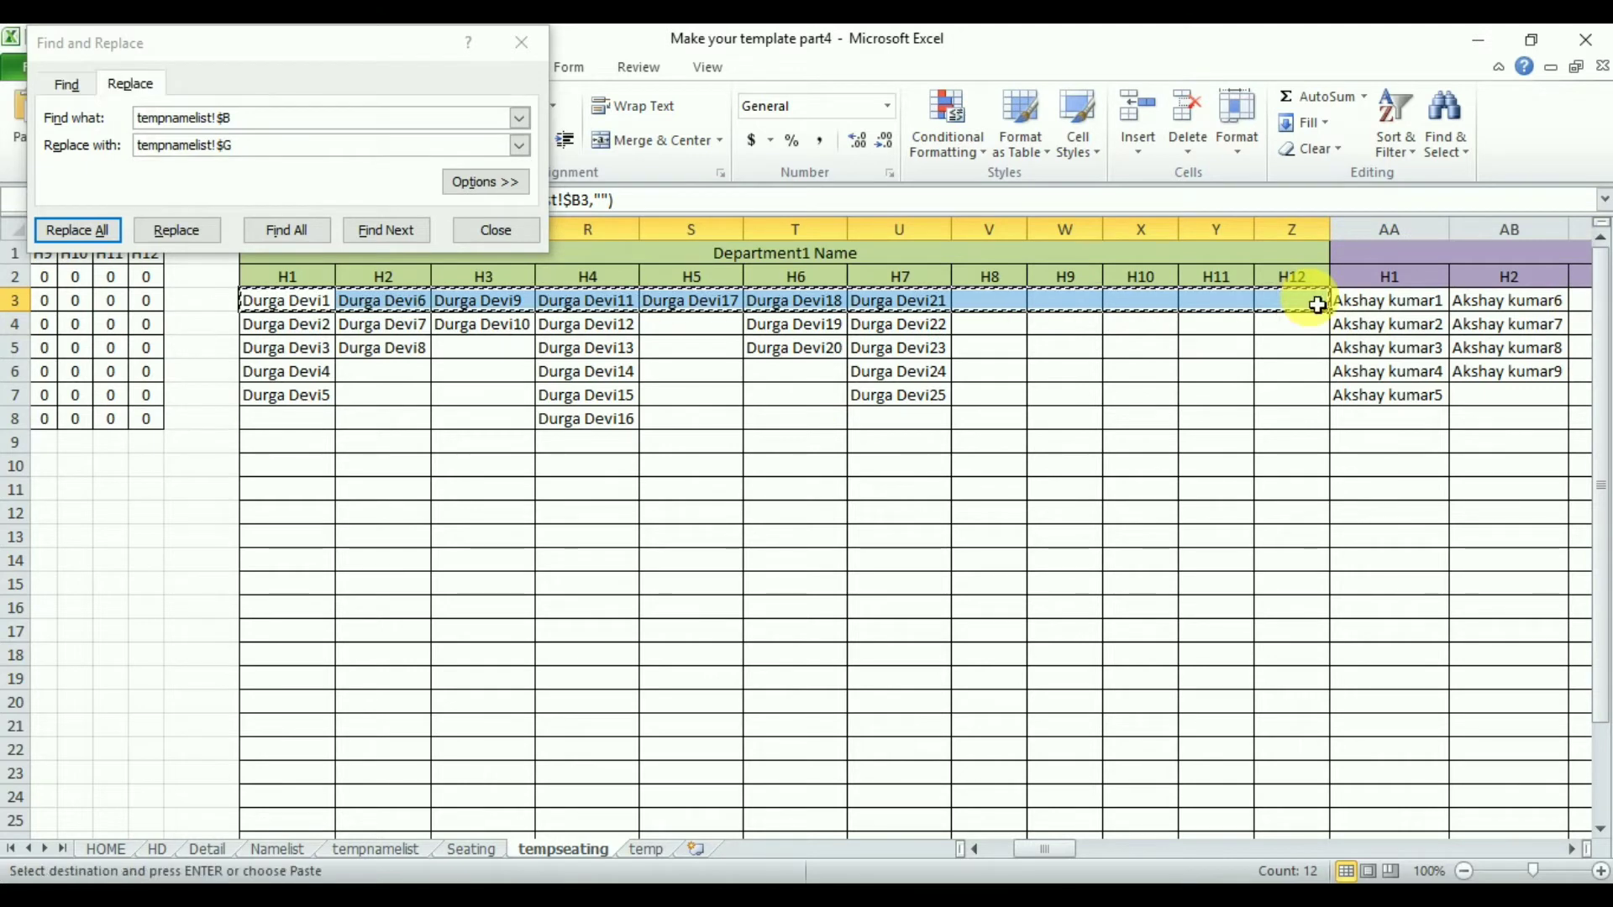
{"action": "key", "text": "Right"}
{"action": "key", "text": "Right"}
{"action": "key", "text": "Right"}
{"action": "key", "text": "Right"}
{"action": "key", "text": "Right"}
{"action": "key", "text": "Right"}
{"action": "key", "text": "Right"}
{"action": "key", "text": "Right"}
{"action": "key", "text": "Right"}
{"action": "key", "text": "Right"}
{"action": "key", "text": "Right"}
{"action": "key", "text": "Right"}
{"action": "key", "text": "Right"}
{"action": "key", "text": "Right"}
{"action": "key", "text": "Right"}
{"action": "key", "text": "Right"}
{"action": "key", "text": "Right"}
{"action": "key", "text": "Right"}
{"action": "key", "text": "Right"}
{"action": "key", "text": "Right"}
{"action": "key", "text": "Right"}
{"action": "key", "text": "Right"}
{"action": "key", "text": "Right"}
{"action": "key", "text": "Right"}
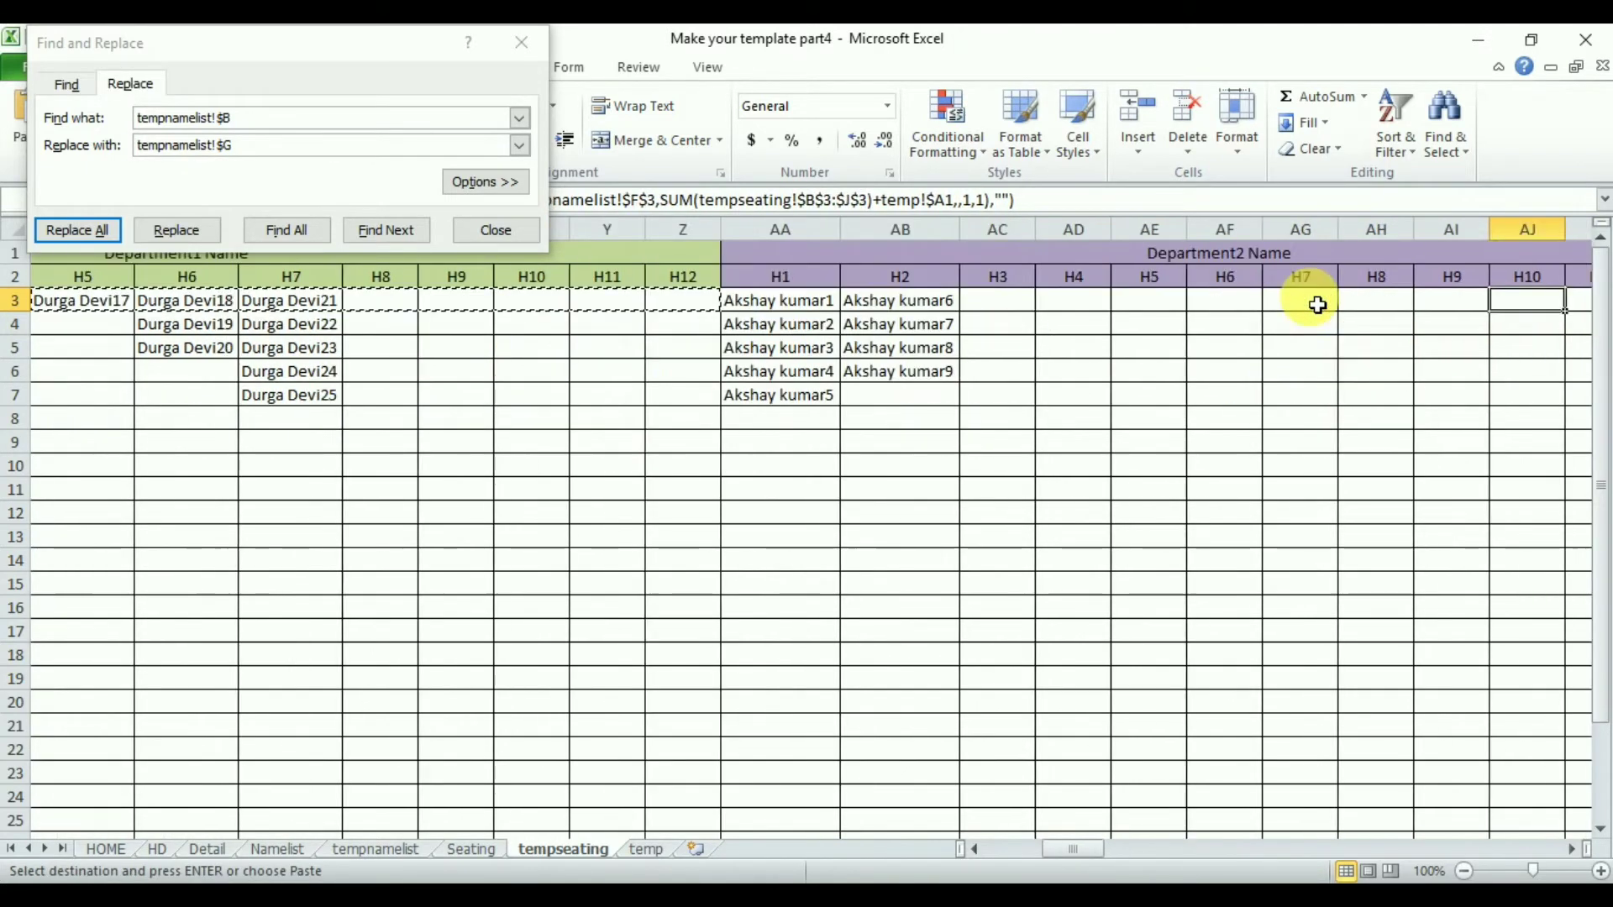
{"action": "key", "text": "Right"}
{"action": "key", "text": "Right"}
{"action": "key", "text": "Right"}
{"action": "key", "text": "Right"}
{"action": "key", "text": "Right"}
{"action": "key", "text": "Right"}
{"action": "key", "text": "Right"}
{"action": "key", "text": "Right"}
{"action": "key", "text": "Right"}
{"action": "key", "text": "Right"}
{"action": "key", "text": "Right"}
{"action": "key", "text": "Right"}
{"action": "key", "text": "Right"}
{"action": "key", "text": "Right"}
{"action": "key", "text": "Right"}
{"action": "key", "text": "Right"}
{"action": "key", "text": "Right"}
{"action": "key", "text": "Right"}
{"action": "key", "text": "Right"}
{"action": "key", "text": "Right"}
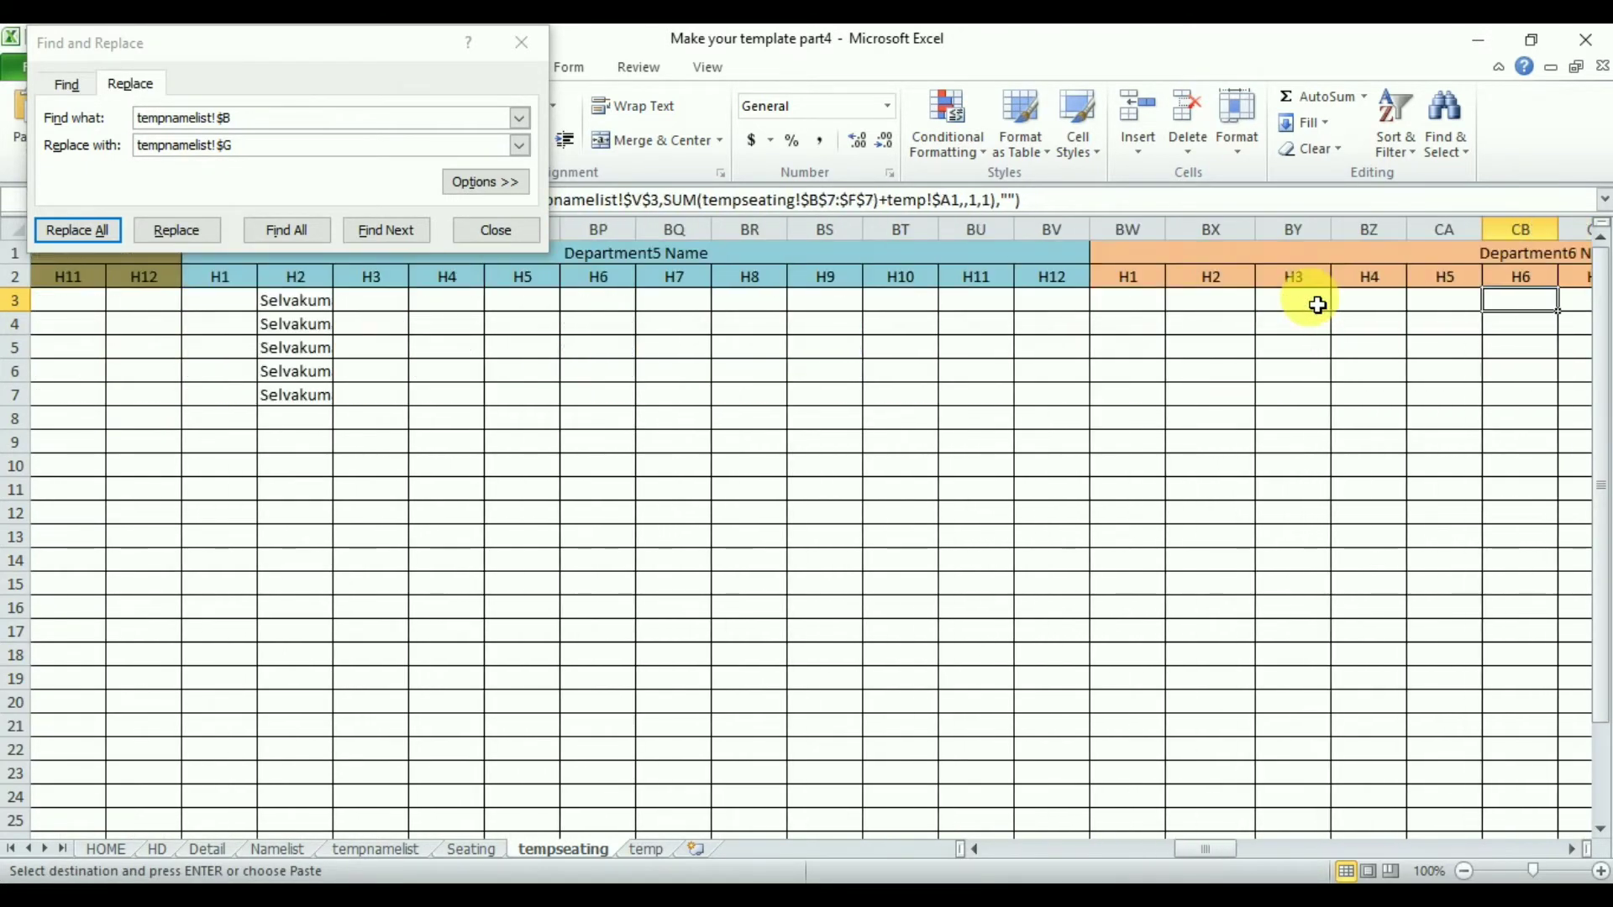
{"action": "key", "text": "Right"}
{"action": "key", "text": "Right"}
{"action": "key", "text": "Right"}
{"action": "key", "text": "Right"}
{"action": "key", "text": "Right"}
{"action": "key", "text": "Right"}
{"action": "key", "text": "Right"}
{"action": "key", "text": "Right"}
{"action": "key", "text": "Right"}
{"action": "key", "text": "Right"}
{"action": "key", "text": "Right"}
{"action": "key", "text": "Right"}
{"action": "key", "text": "Right"}
{"action": "key", "text": "Right"}
{"action": "key", "text": "Right"}
{"action": "key", "text": "Right"}
{"action": "key", "text": "Right"}
{"action": "key", "text": "Right"}
{"action": "key", "text": "Right"}
{"action": "key", "text": "Right"}
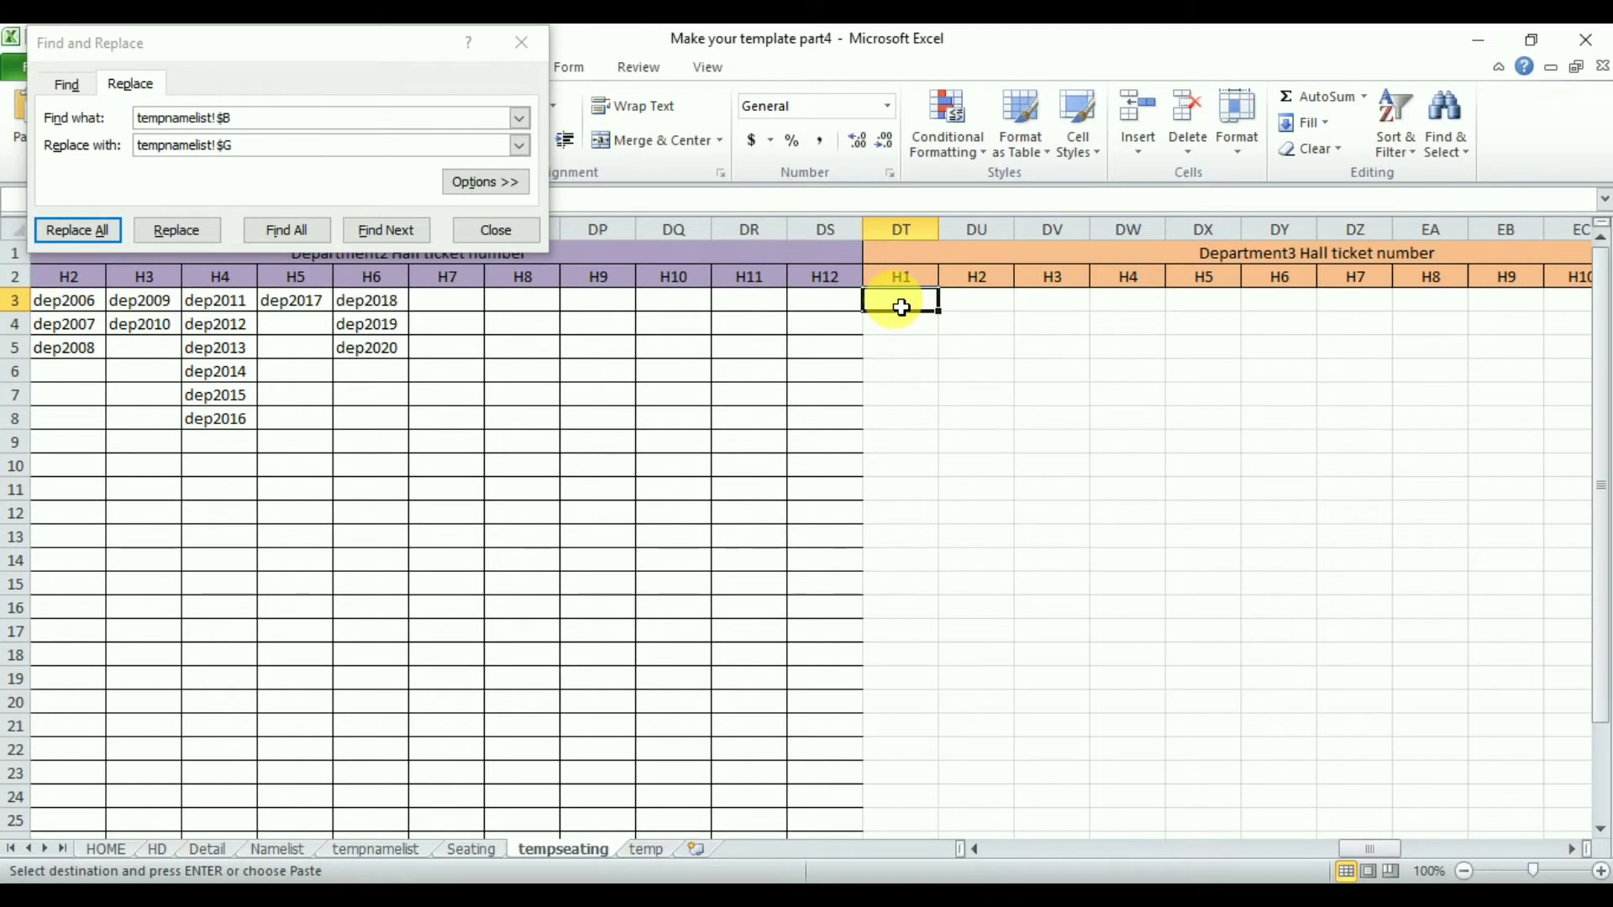
{"action": "key", "text": "ctrl+v"}
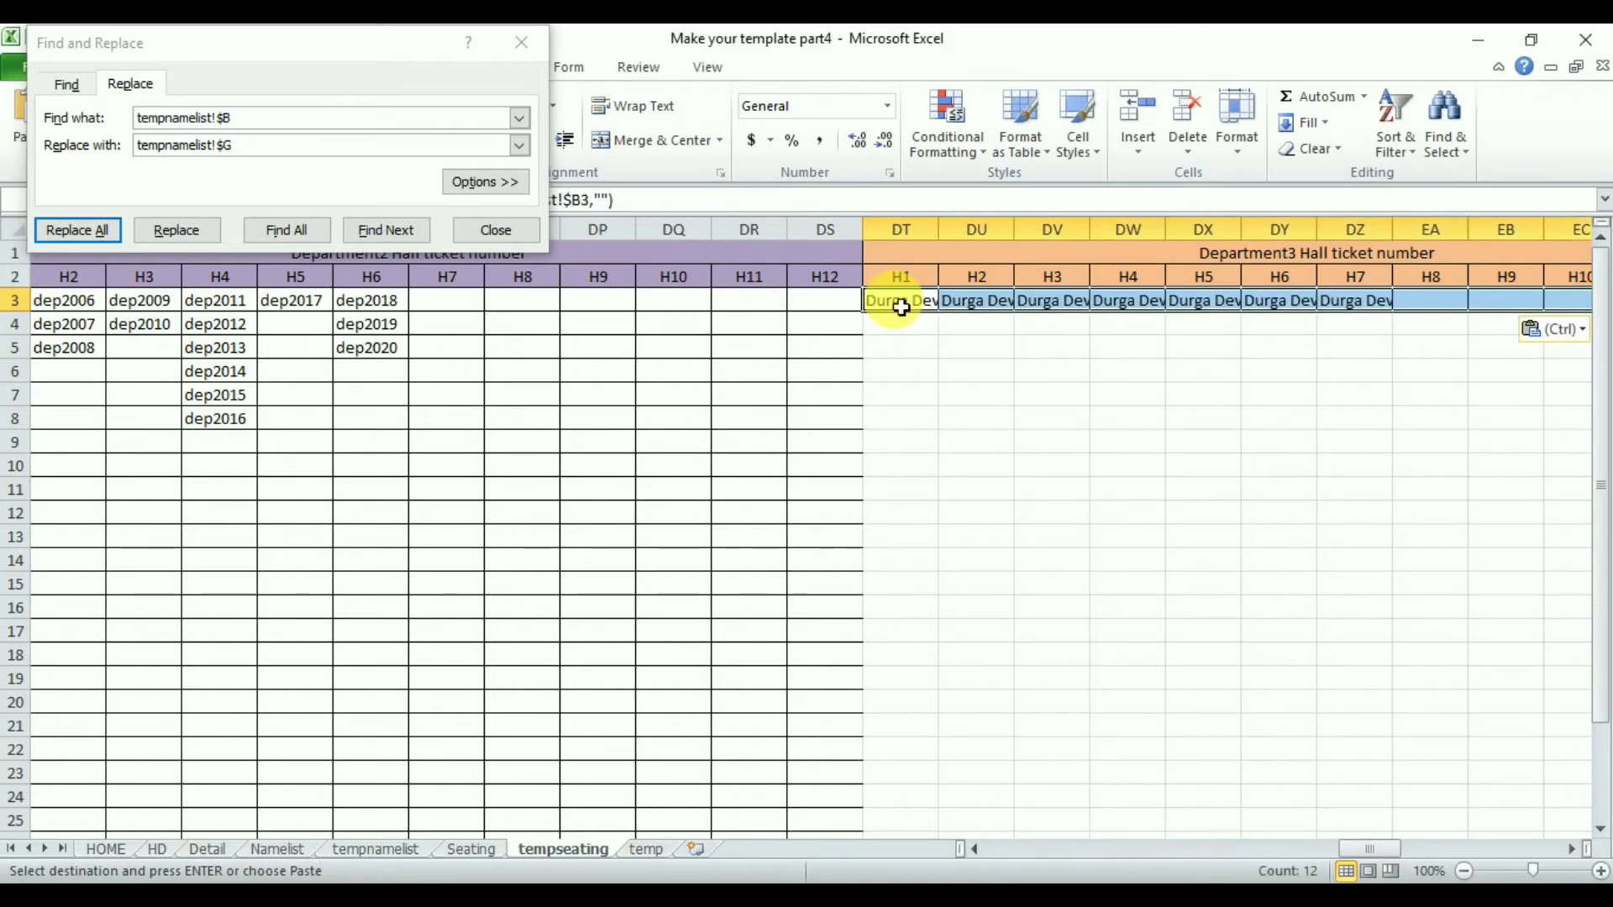
- Replace tempnamelist!$B with tempnamelist!$K in the DT3:EE3 formulas
{"action": "left_click_drag", "start_coordinate": [319, 51], "coordinate": [621, 369]}
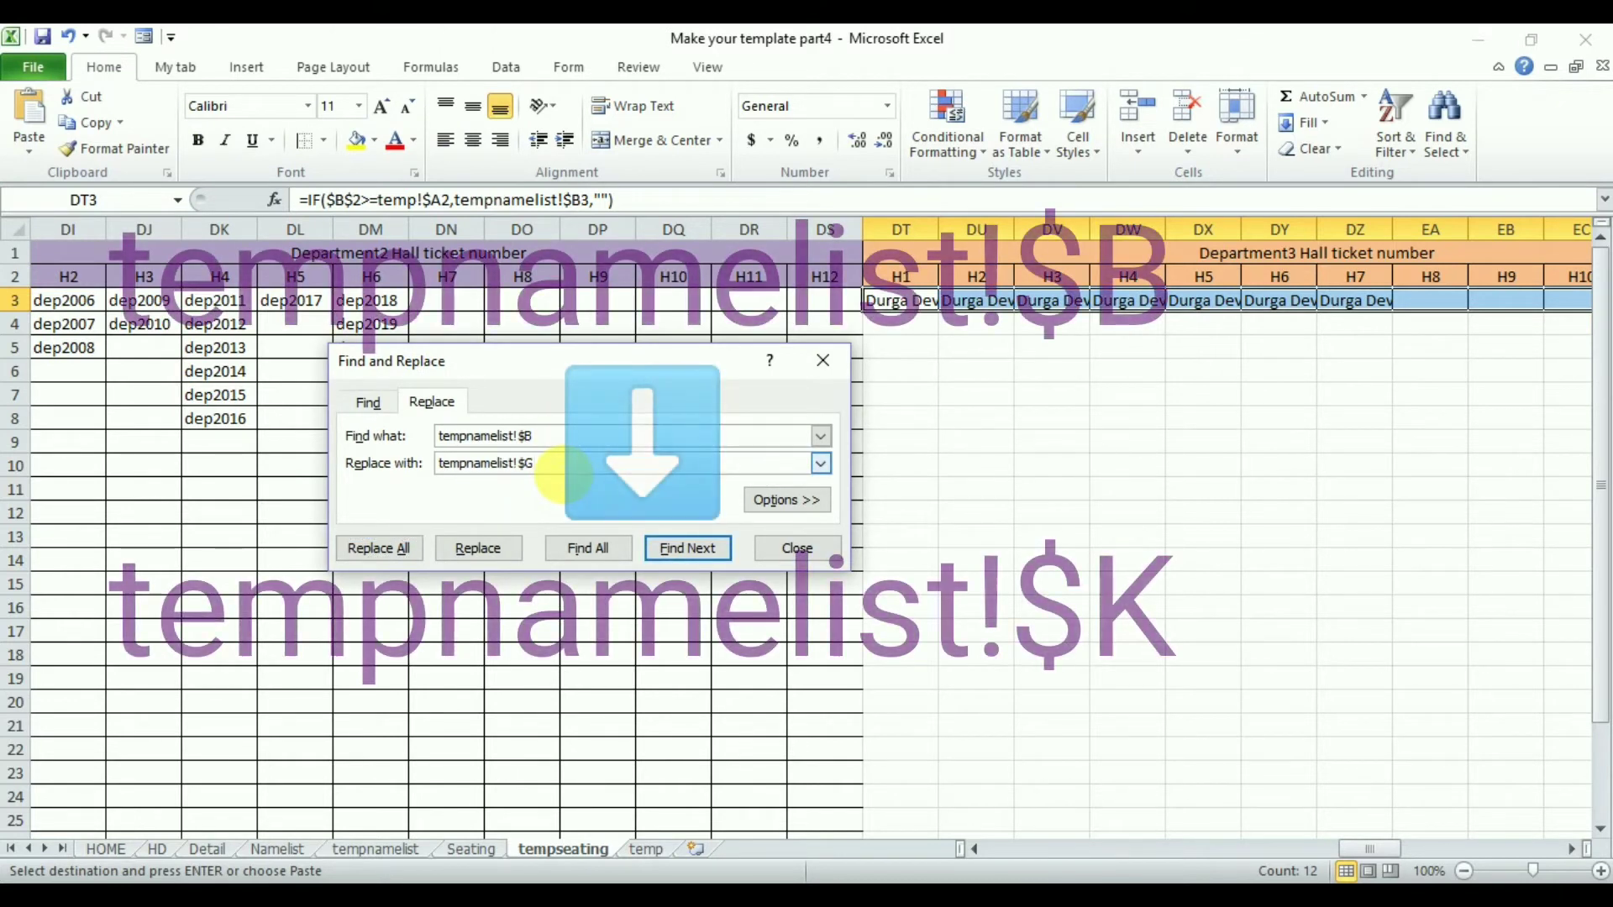
{"action": "key", "text": "BackSpace"}
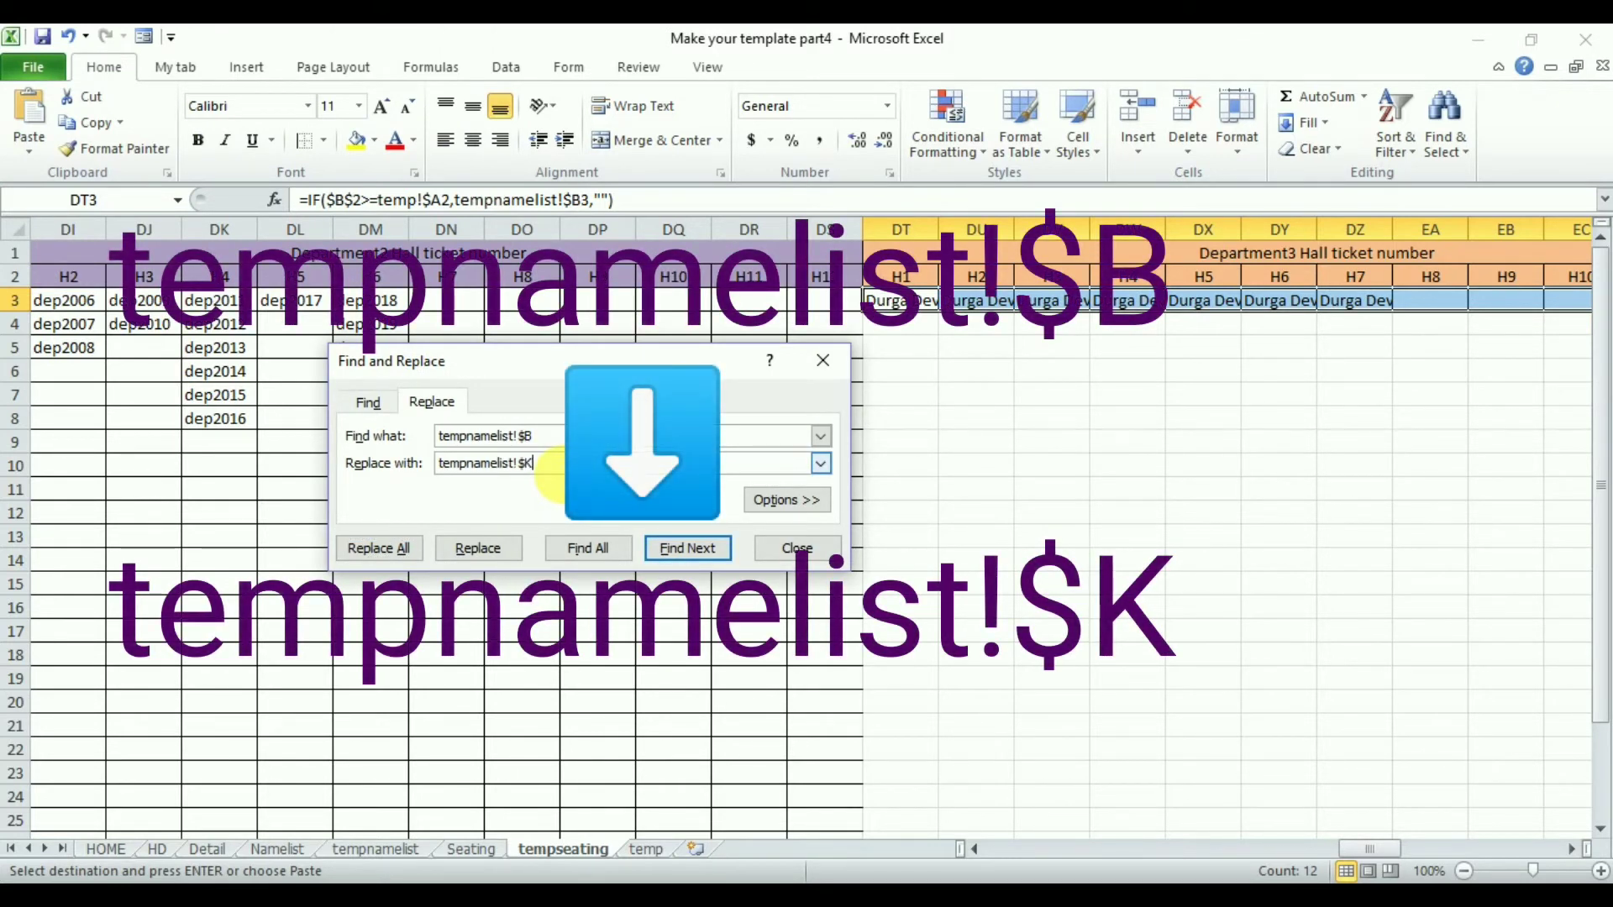
{"action": "left_click", "coordinate": [388, 548]}
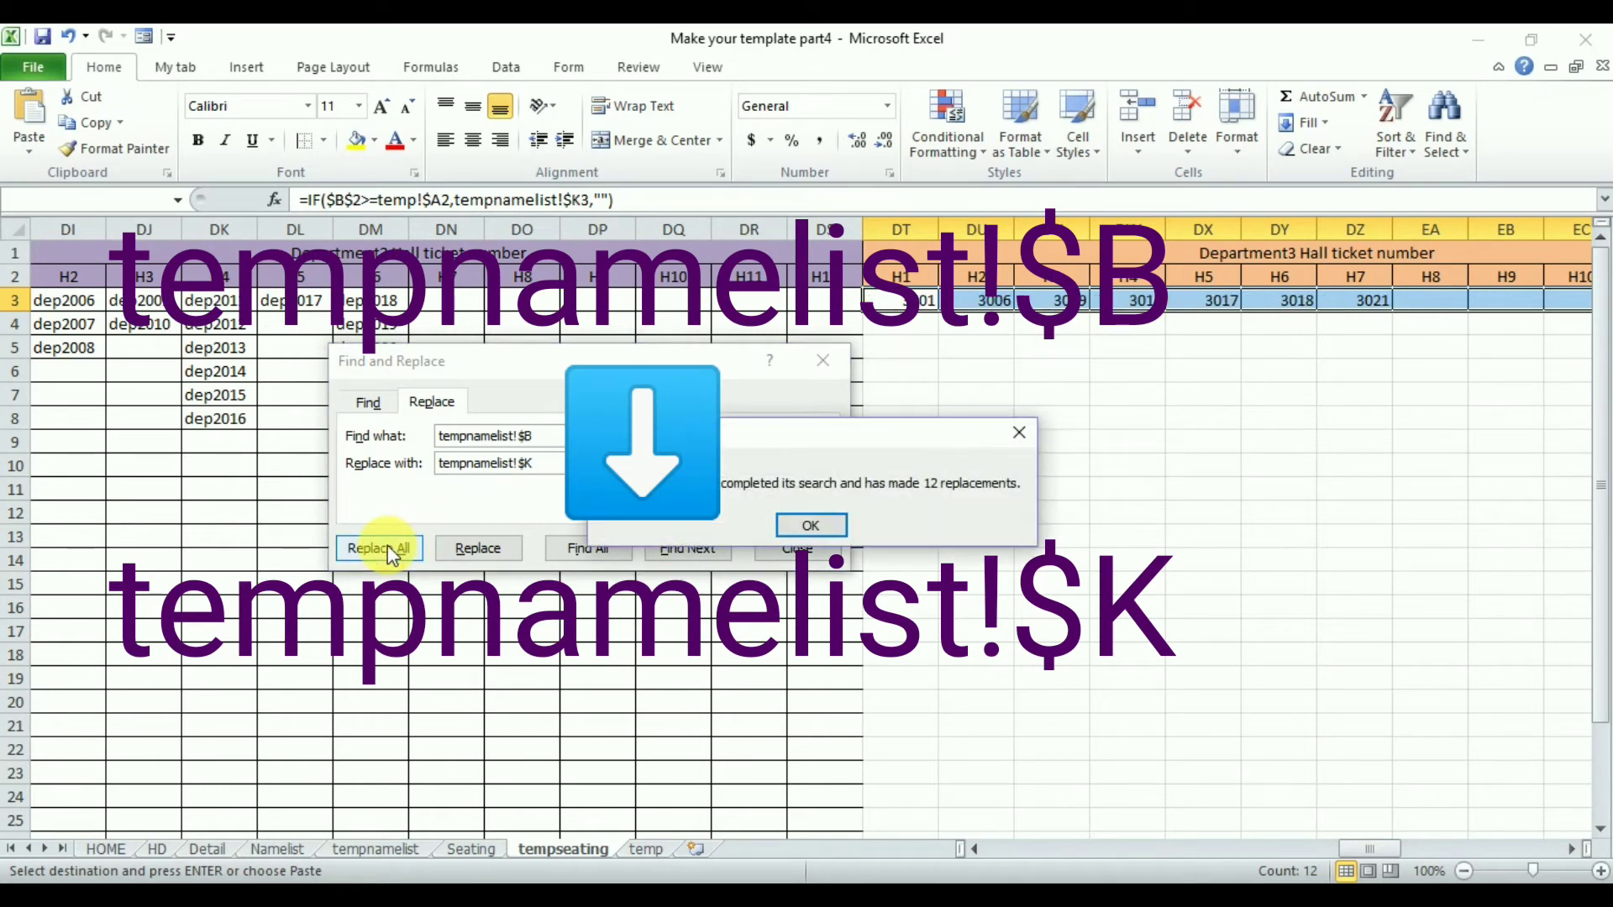
{"action": "left_click", "coordinate": [812, 526]}
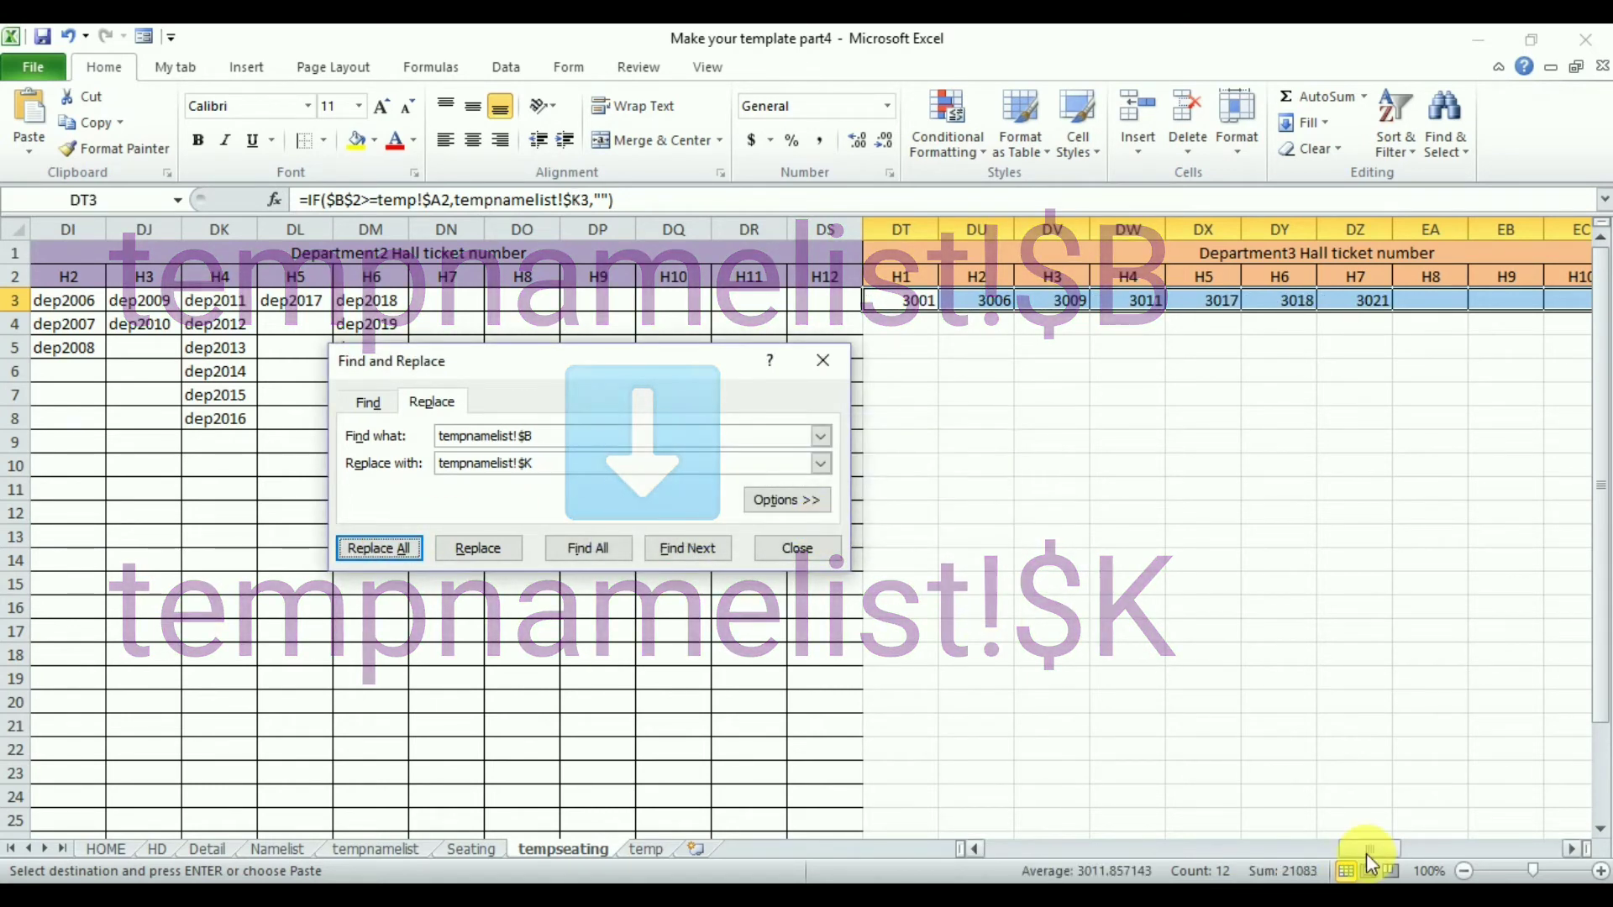
- Paste the copied name formulas into EF3:EQ3 under the Department4 Hall ticket number heading
{"action": "scroll", "coordinate": [1569, 848], "scroll_direction": "right", "scroll_amount": 11}
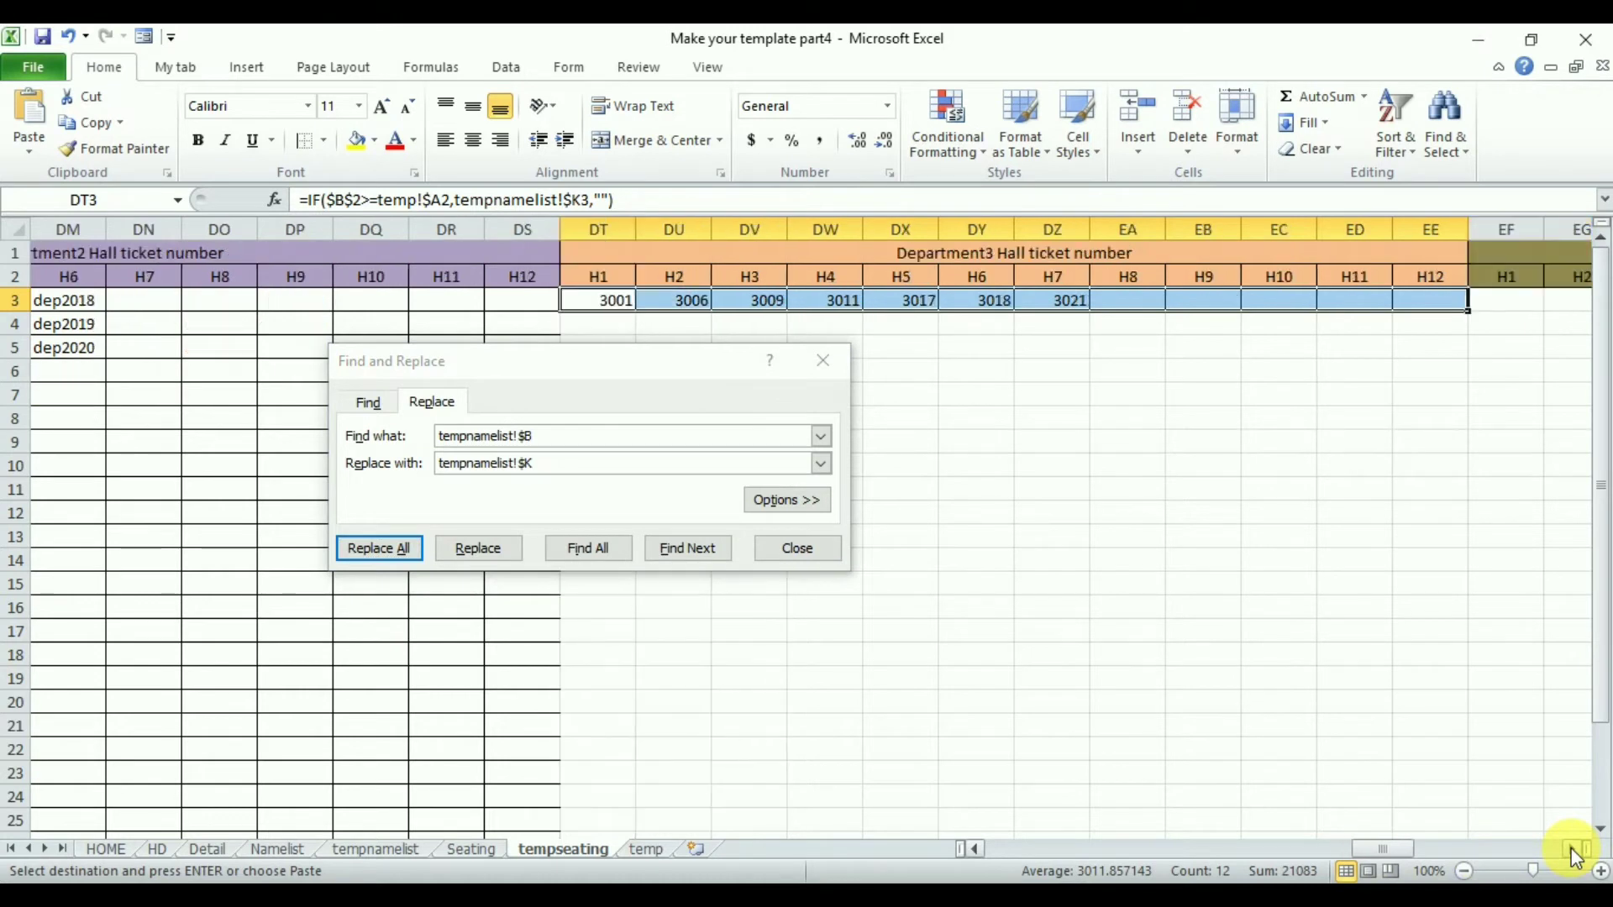
{"action": "left_click", "coordinate": [989, 309]}
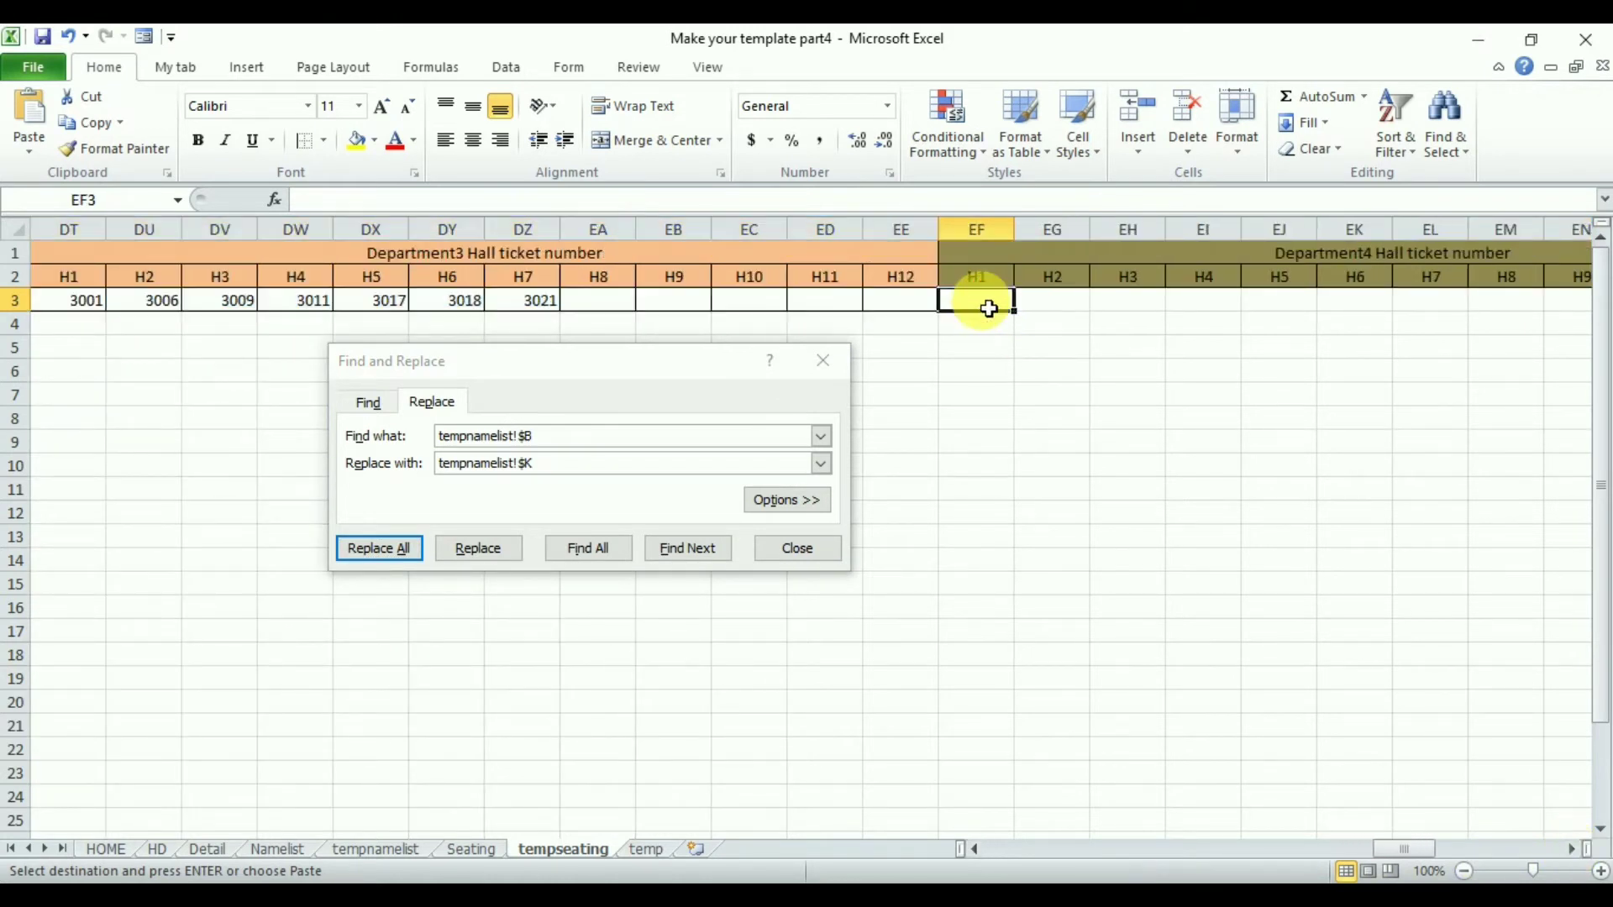
{"action": "left_click", "coordinate": [28, 114]}
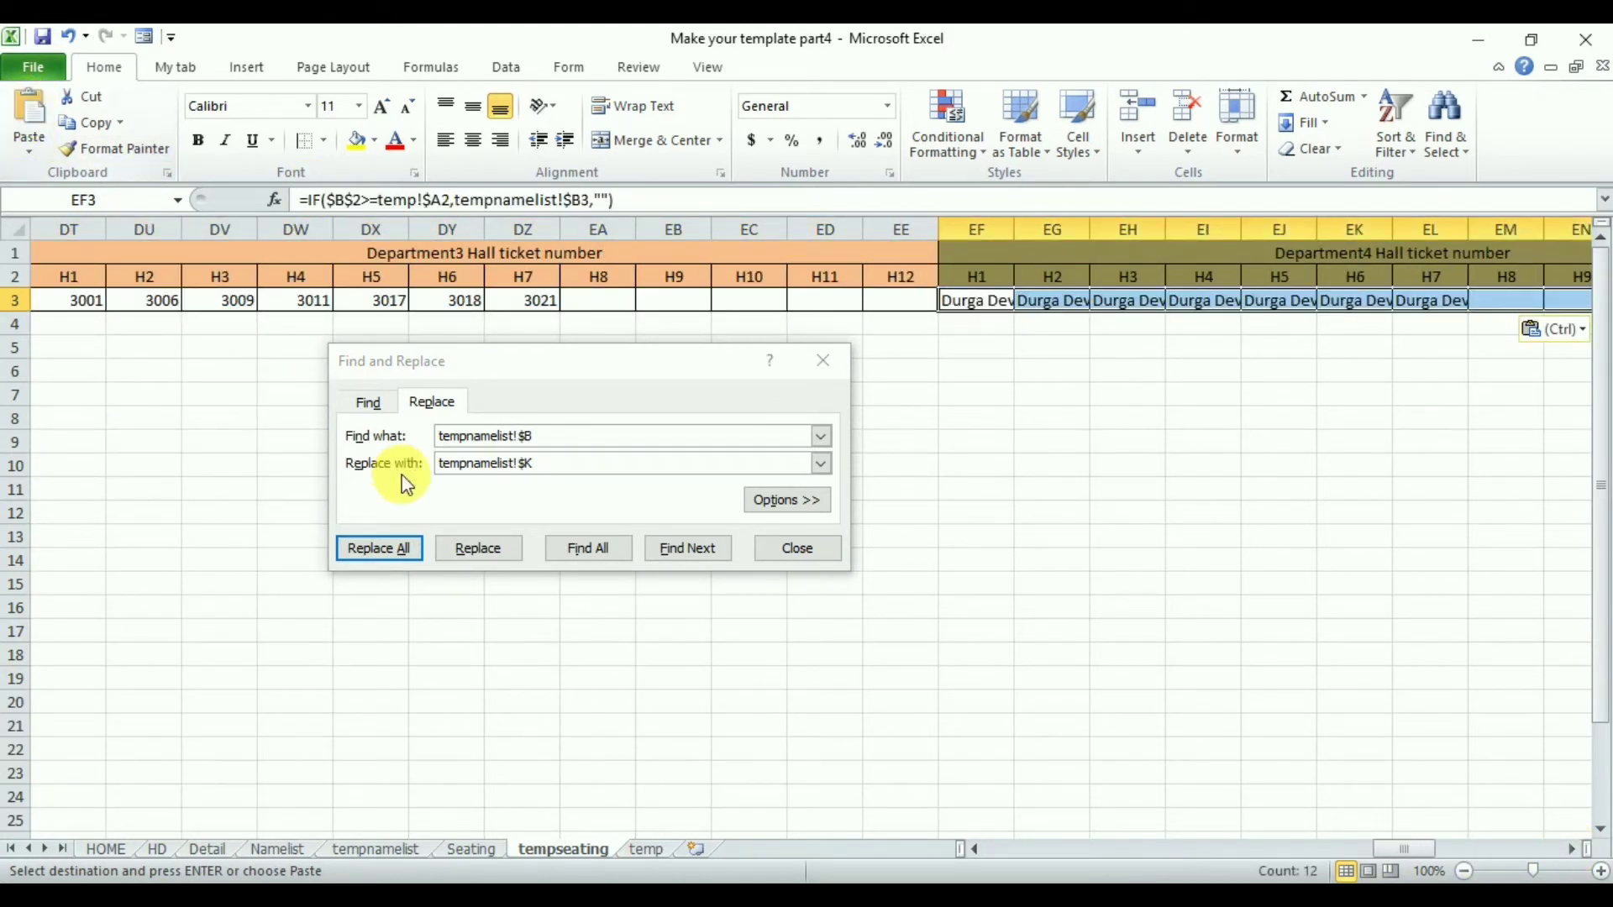
- Replace tempnamelist!$B with tempnamelist!$O in the EF3:EQ3 formulas
{"action": "left_click", "coordinate": [554, 465]}
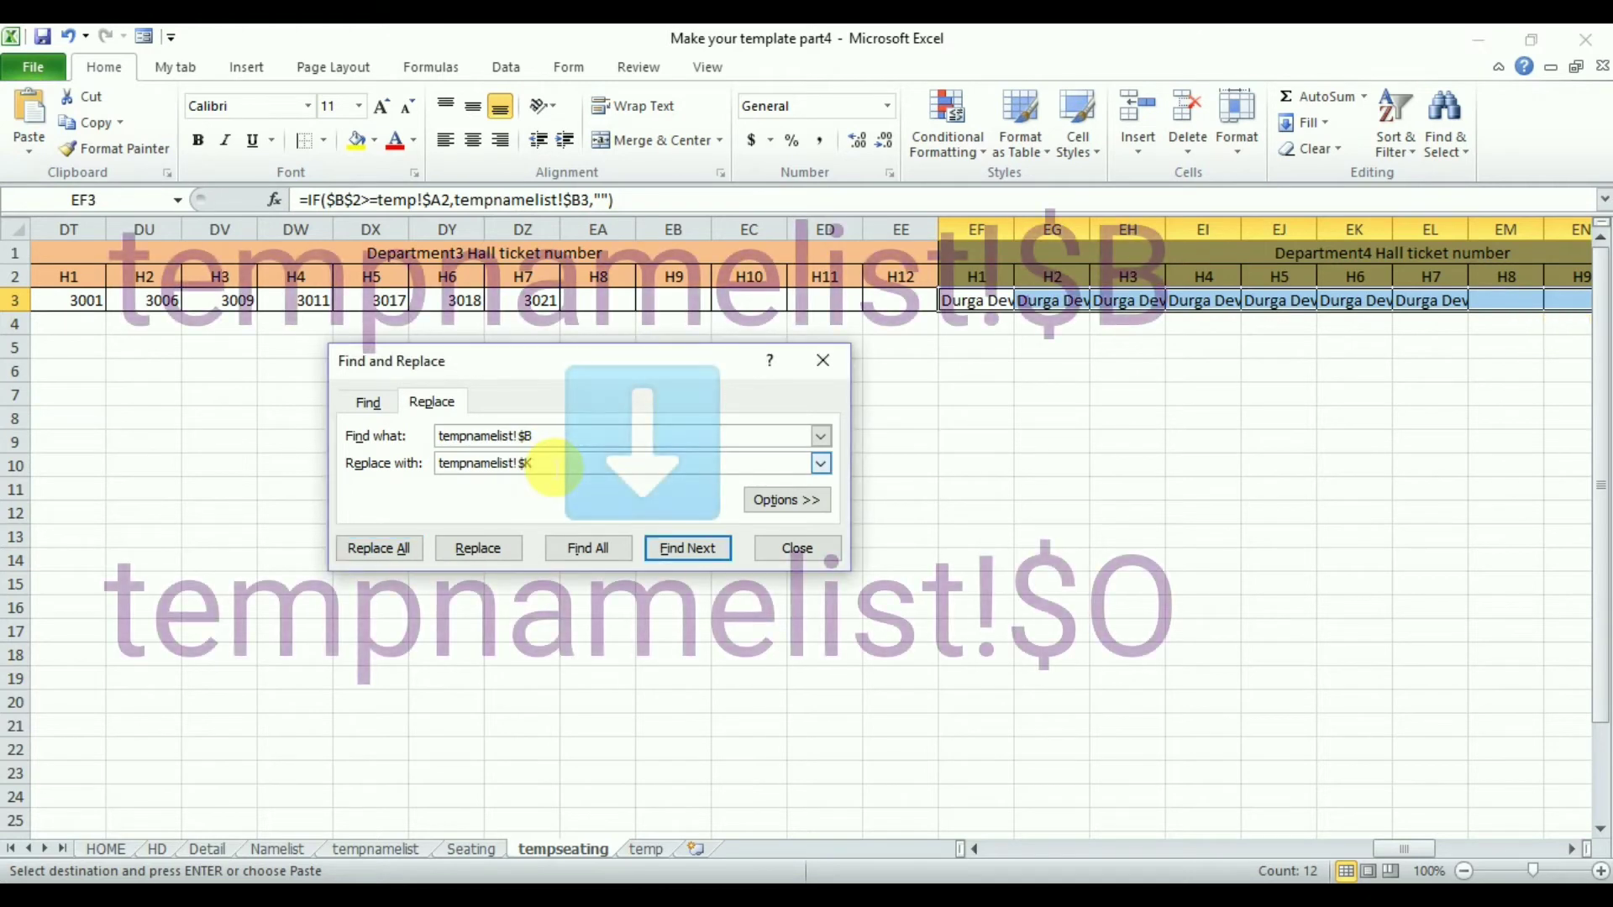
{"action": "key", "text": "BackSpace"}
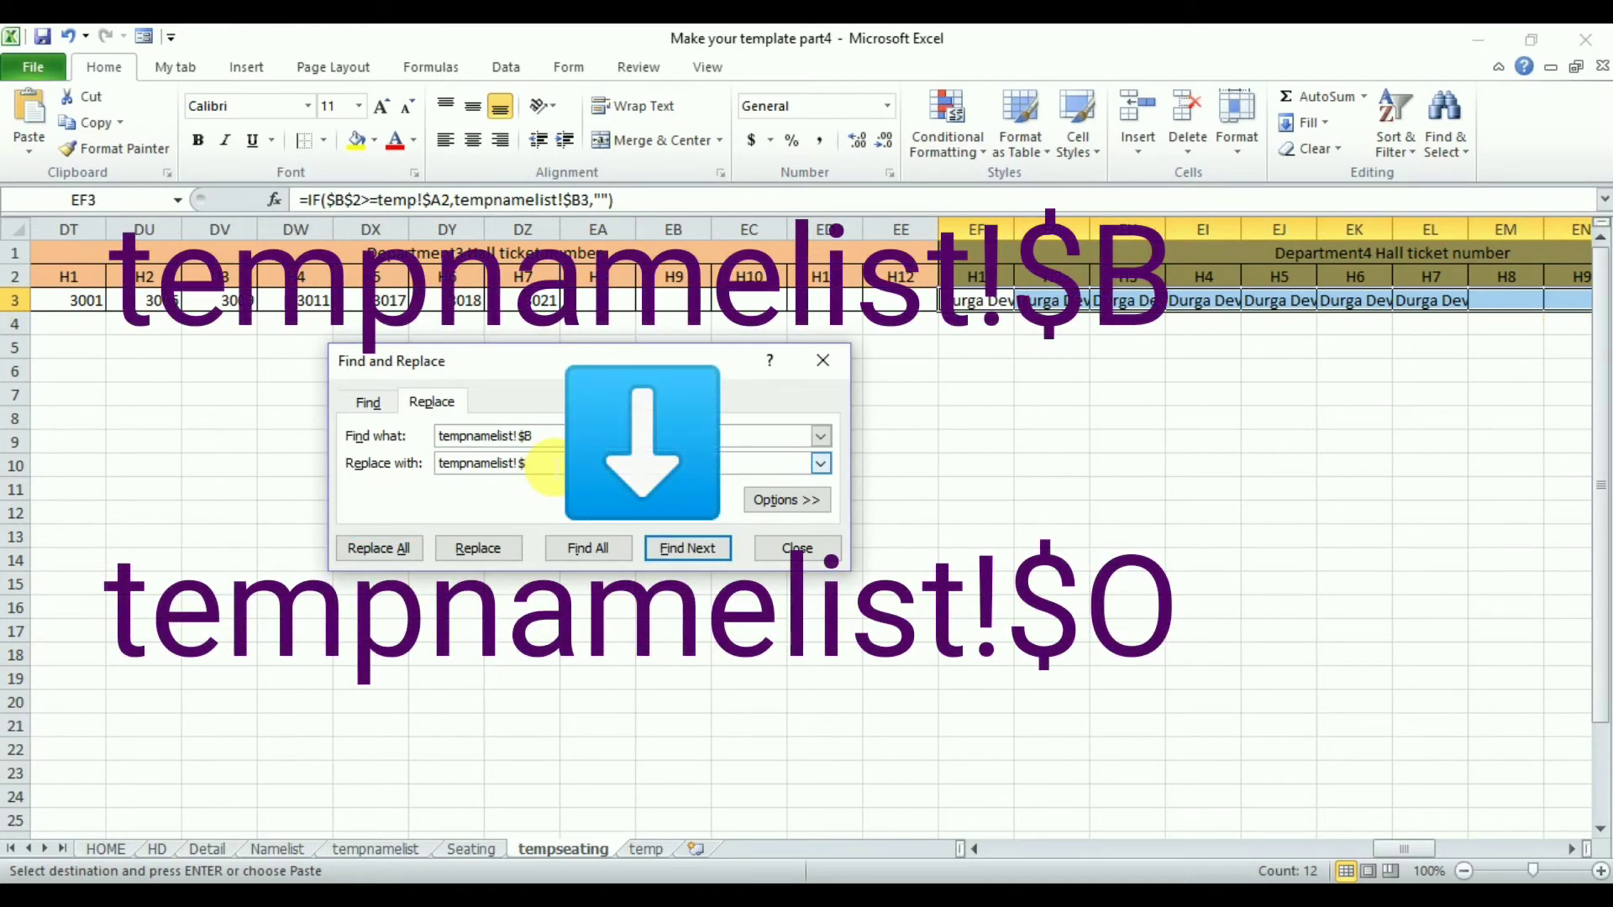
{"action": "left_click", "coordinate": [386, 547]}
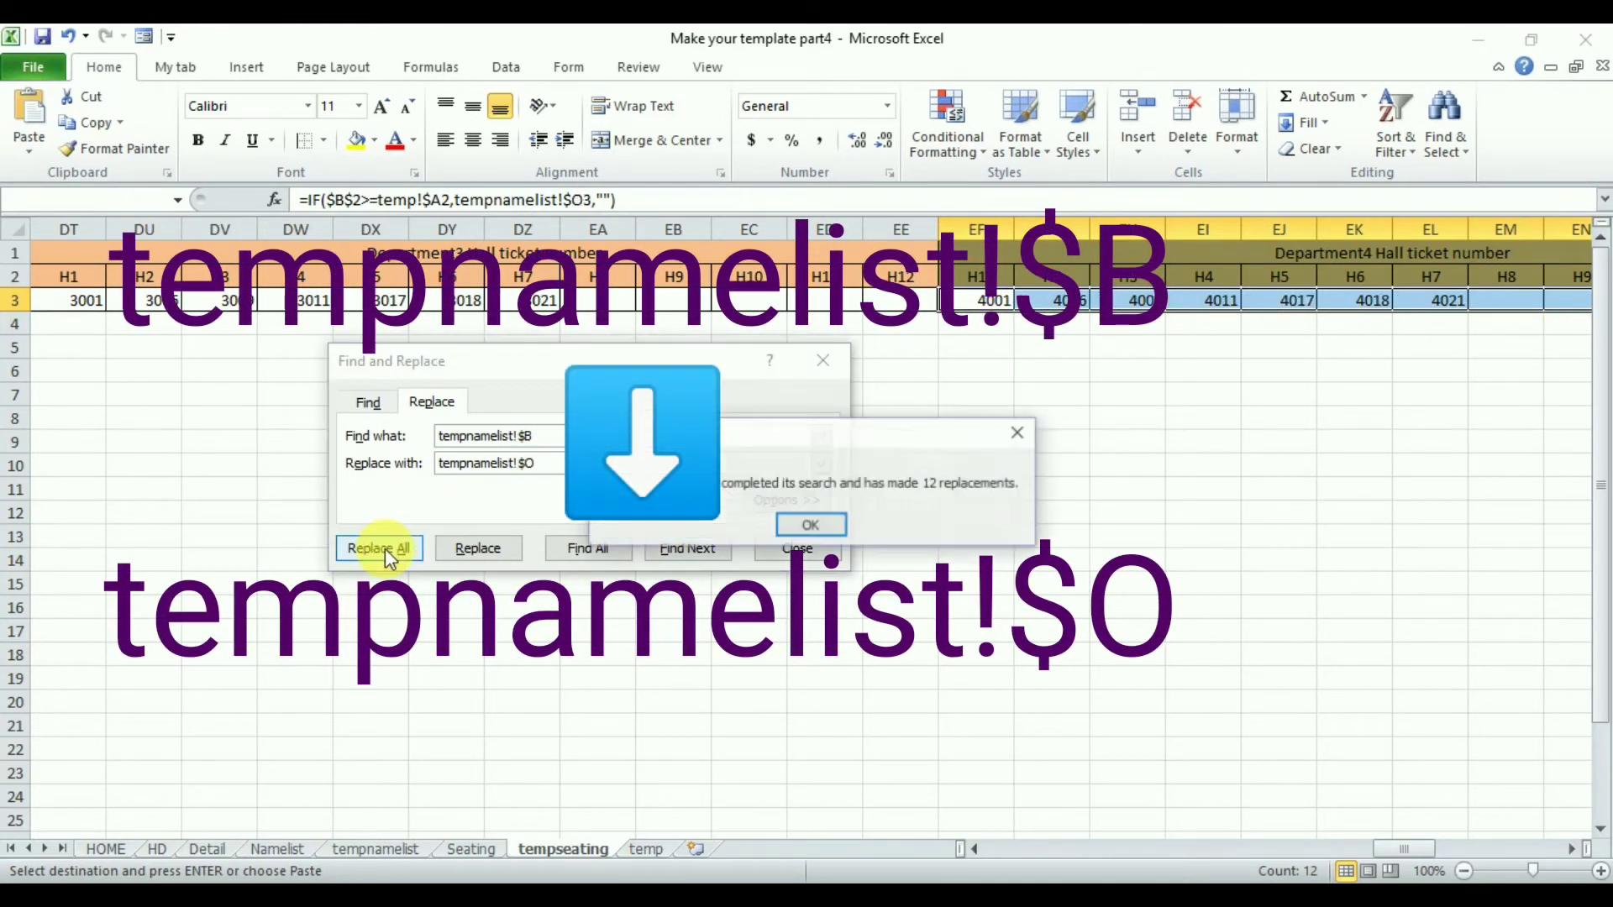
{"action": "left_click", "coordinate": [804, 526]}
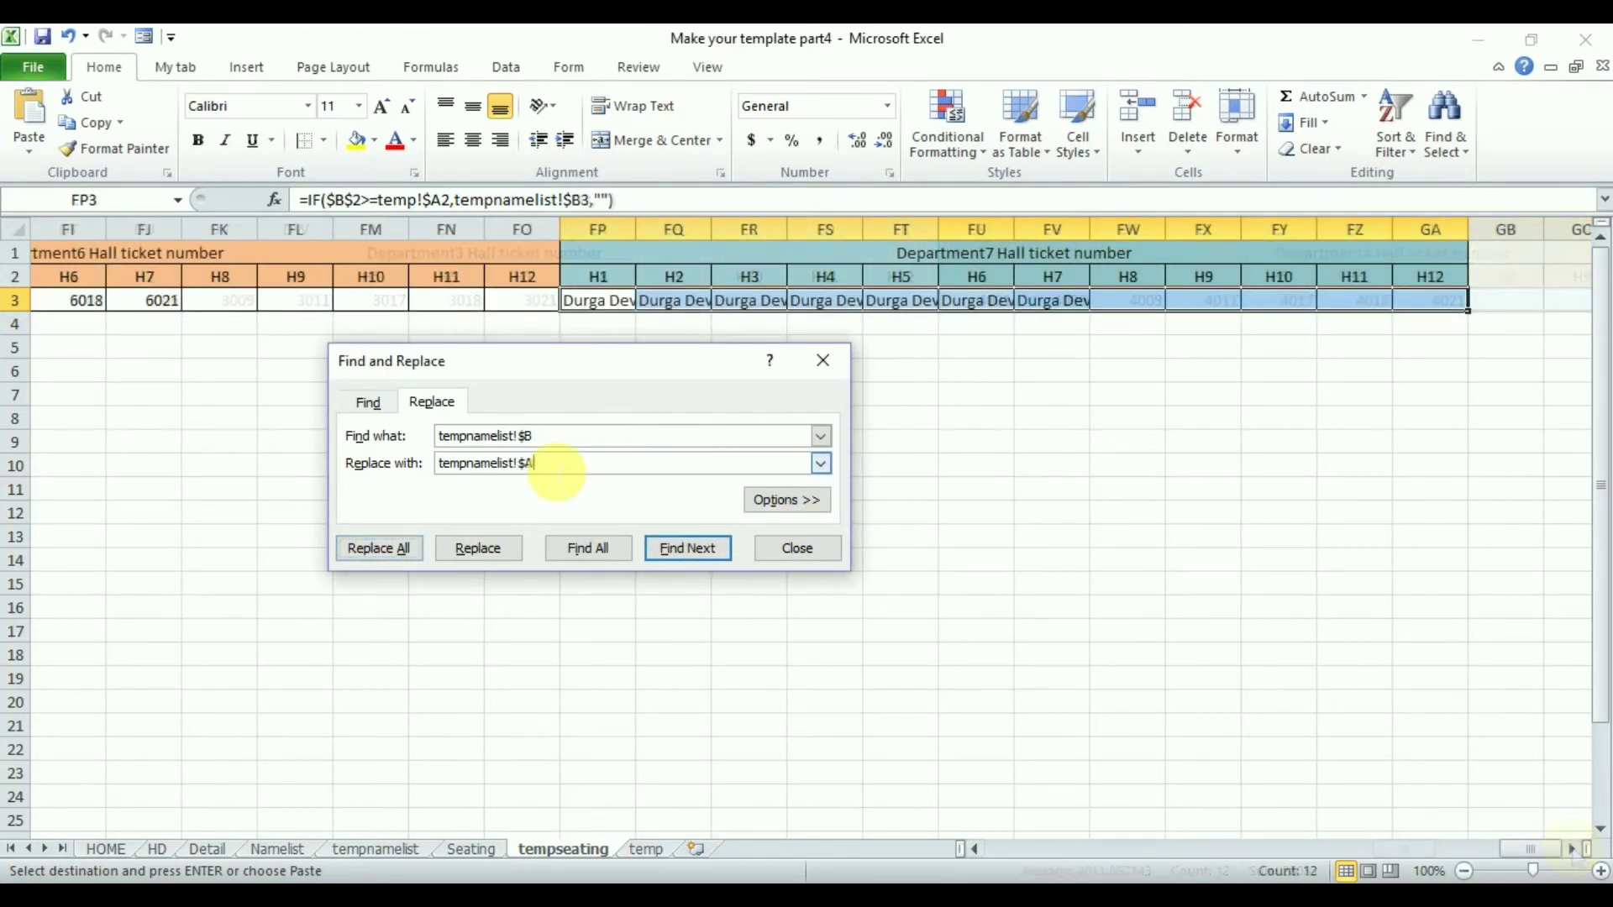
- Replace tempnamelist!$B with tempnamelist!$AA in the pasted Department7 formulas FP3:GA3
{"action": "type", "text": "AA"}
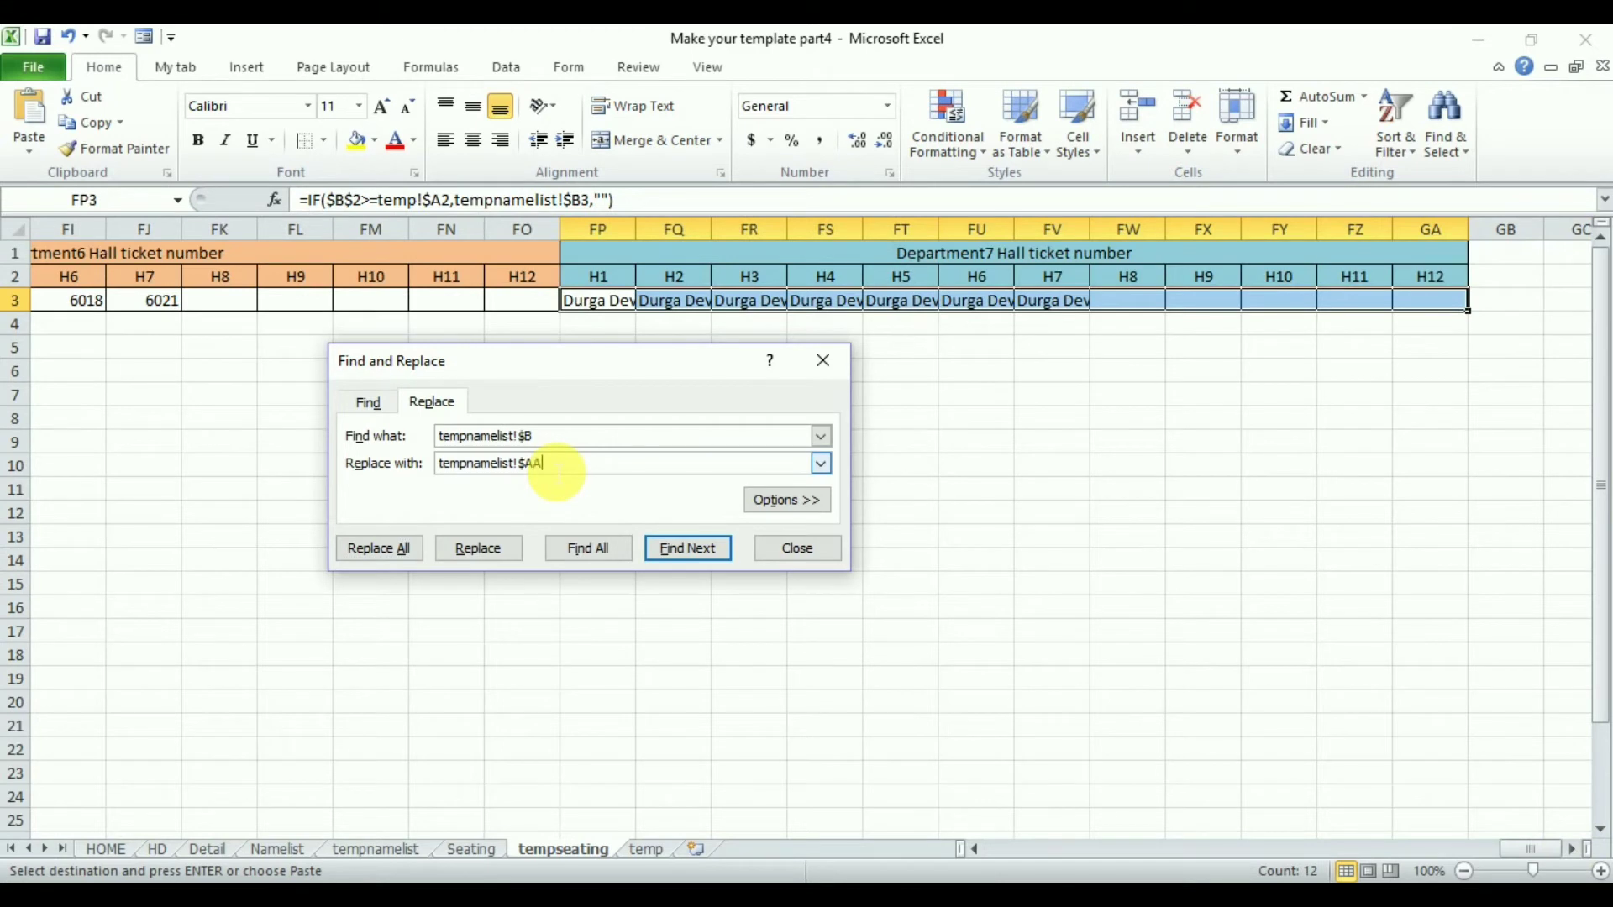
{"action": "left_click", "coordinate": [386, 548]}
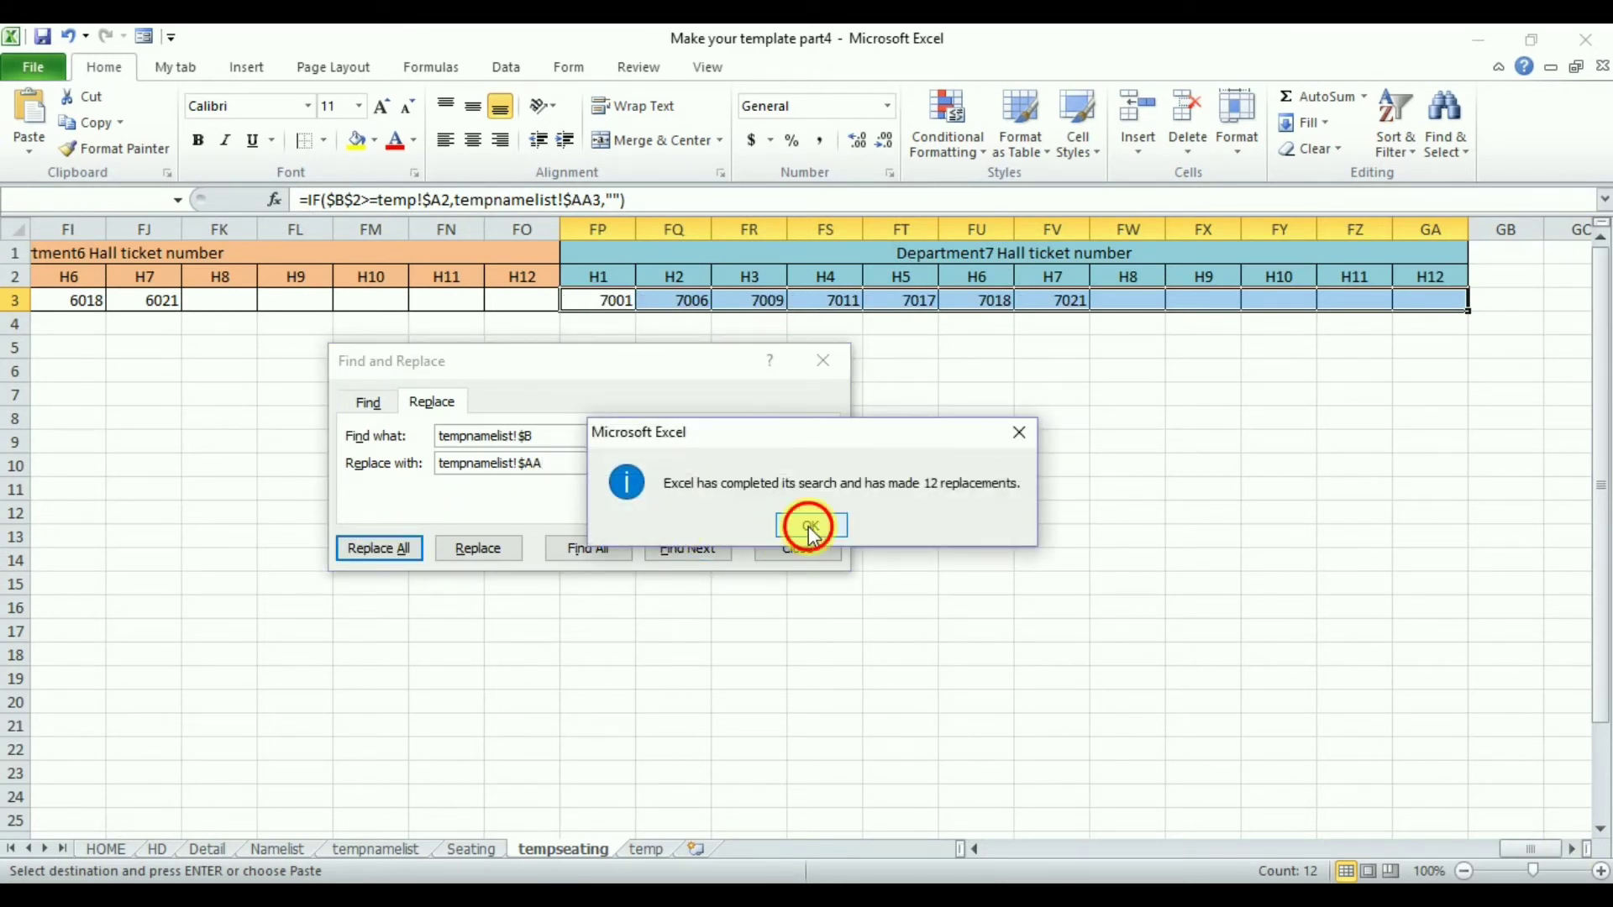
- Examine the $B$2 references in the Department1 and Department2 hall ticket number formulas
{"action": "left_click", "coordinate": [810, 526]}
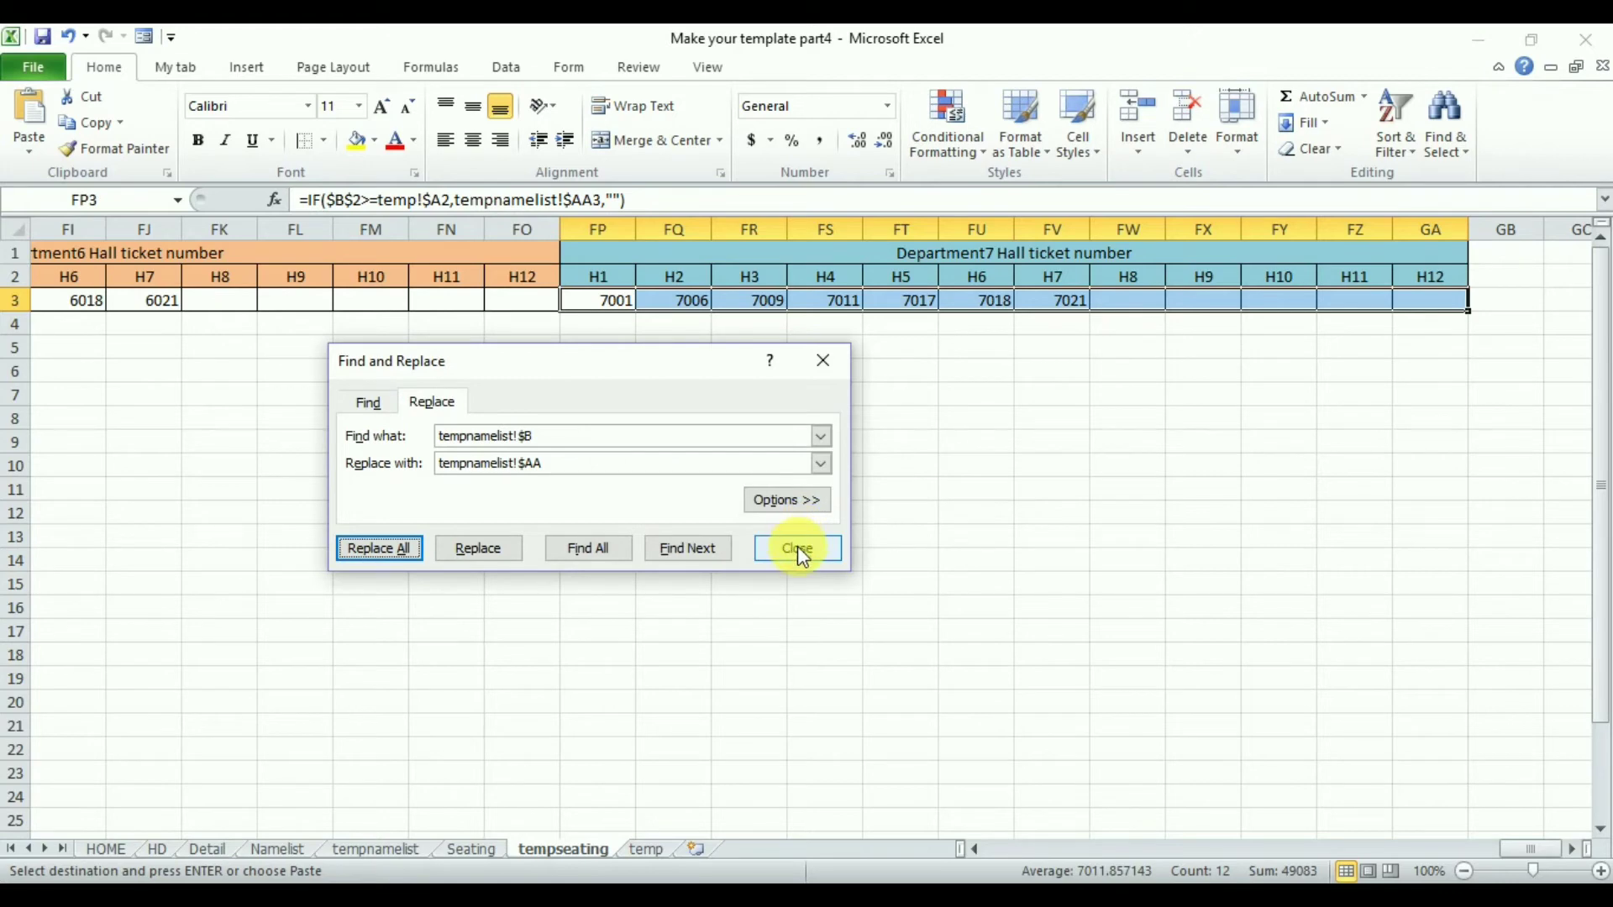
{"action": "left_click", "coordinate": [799, 548]}
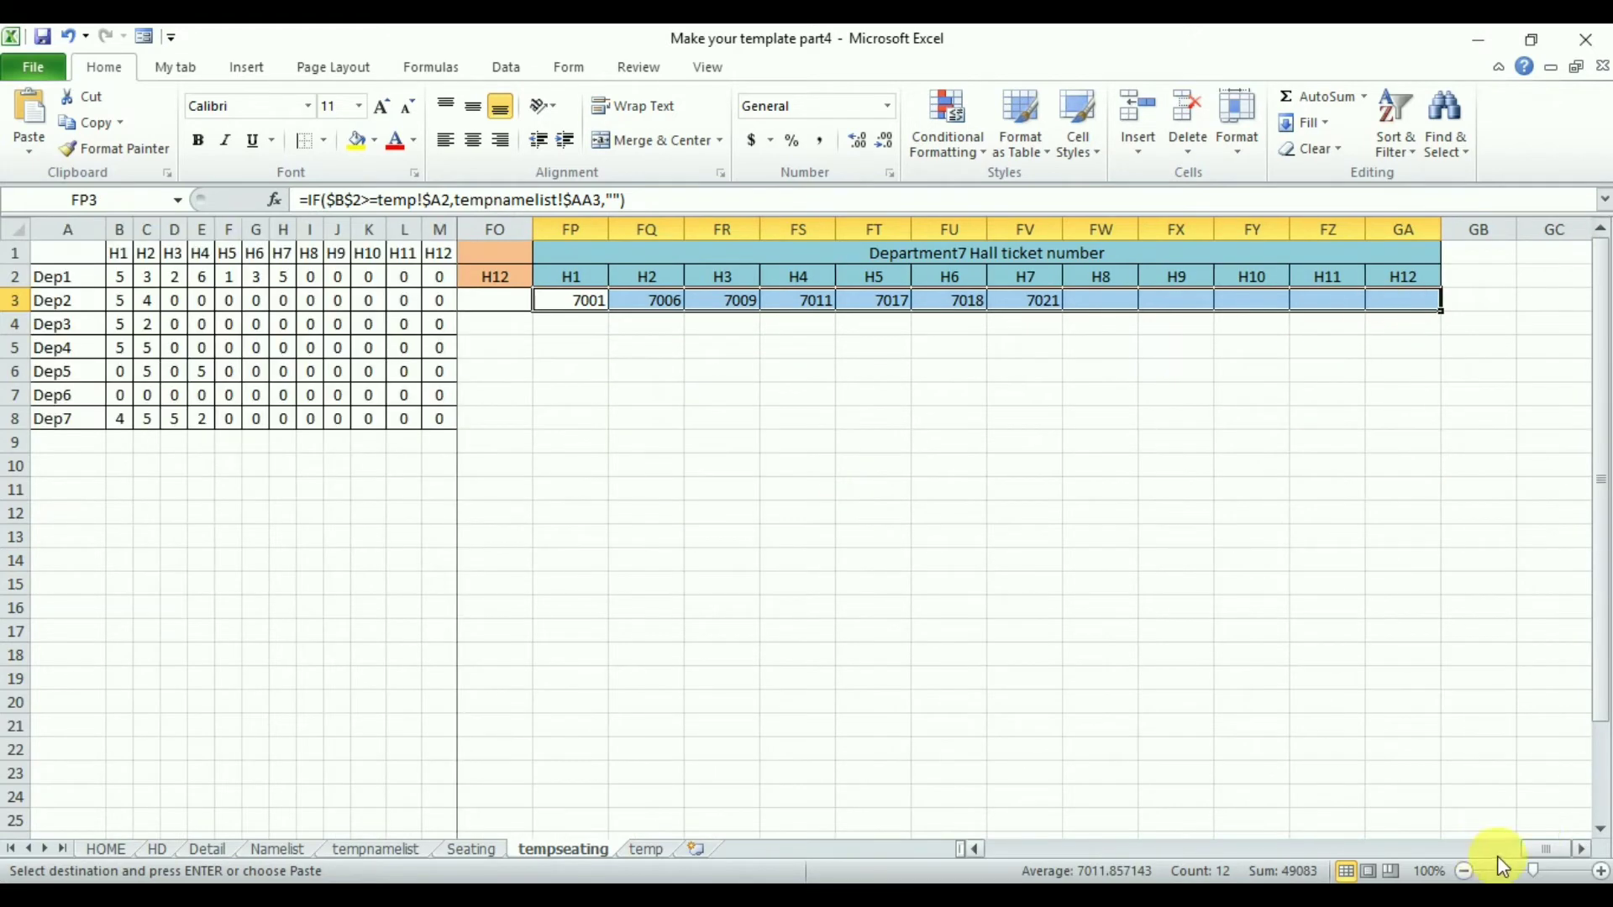
{"action": "left_click_drag", "start_coordinate": [1536, 846], "coordinate": [1286, 843]}
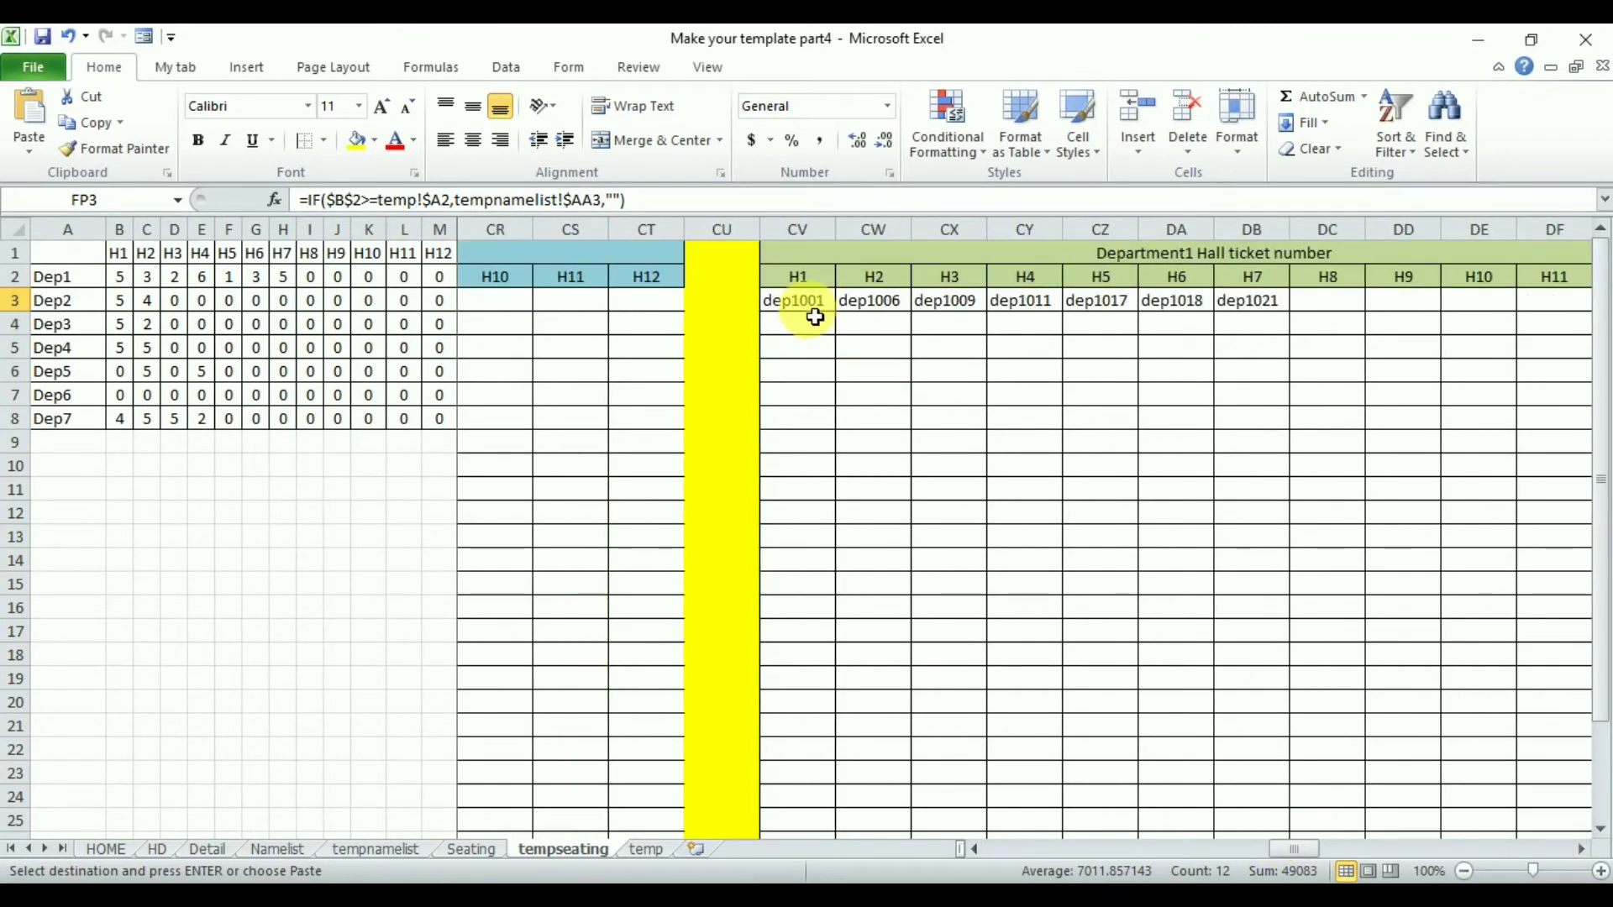
{"action": "left_click", "coordinate": [797, 310]}
{"action": "left_click_drag", "start_coordinate": [797, 311], "coordinate": [1498, 304]}
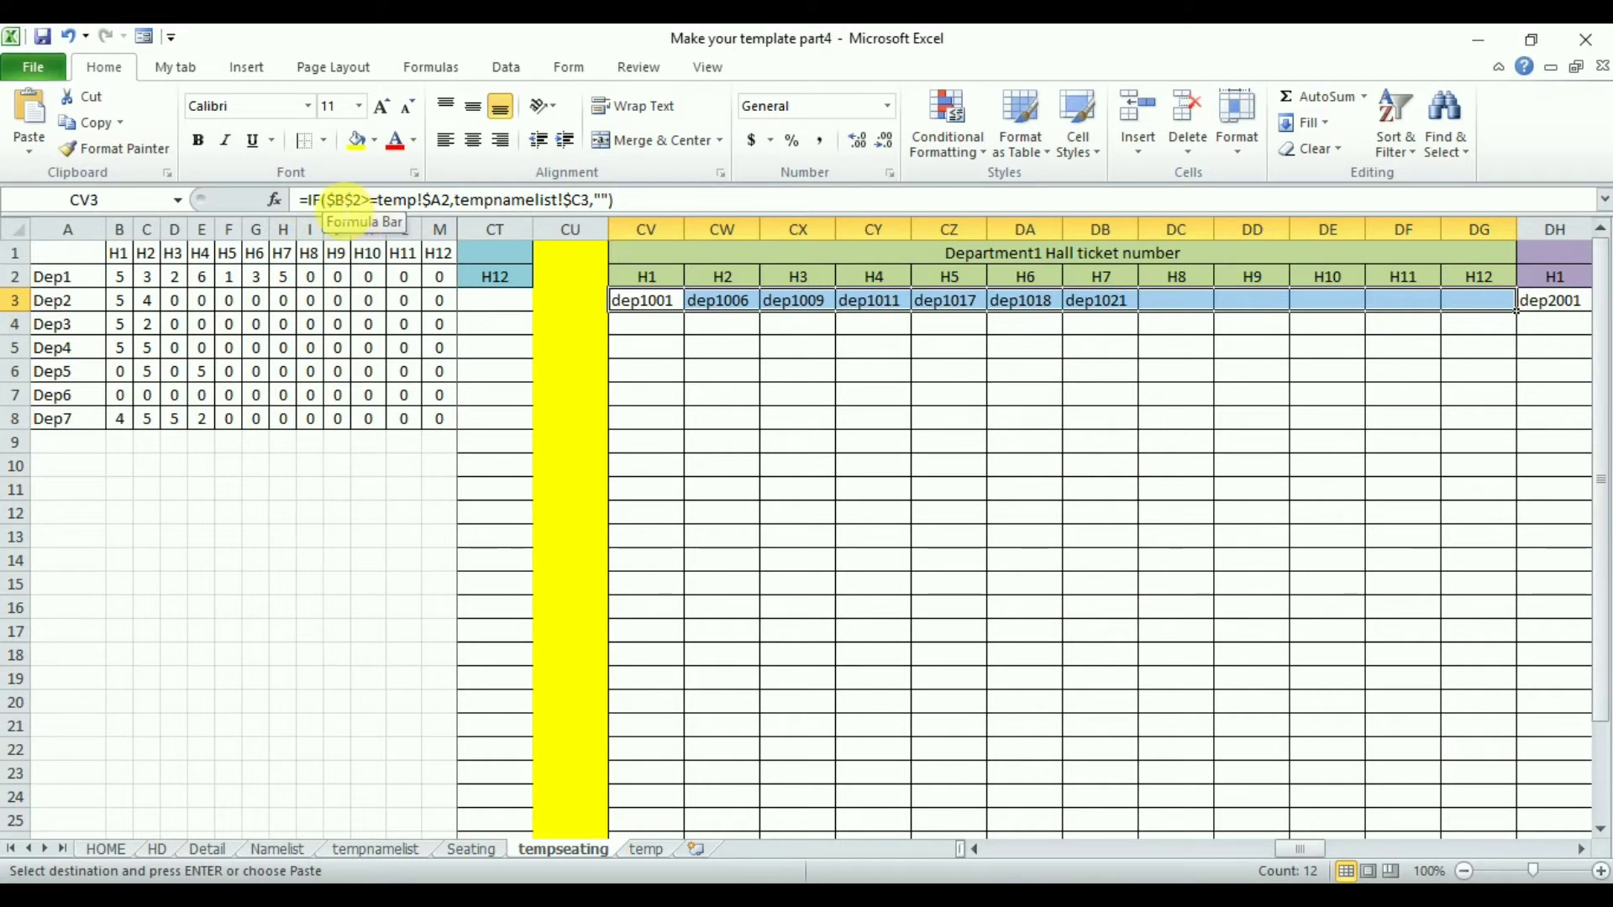
{"action": "left_click_drag", "start_coordinate": [1580, 851], "coordinate": [1580, 850]}
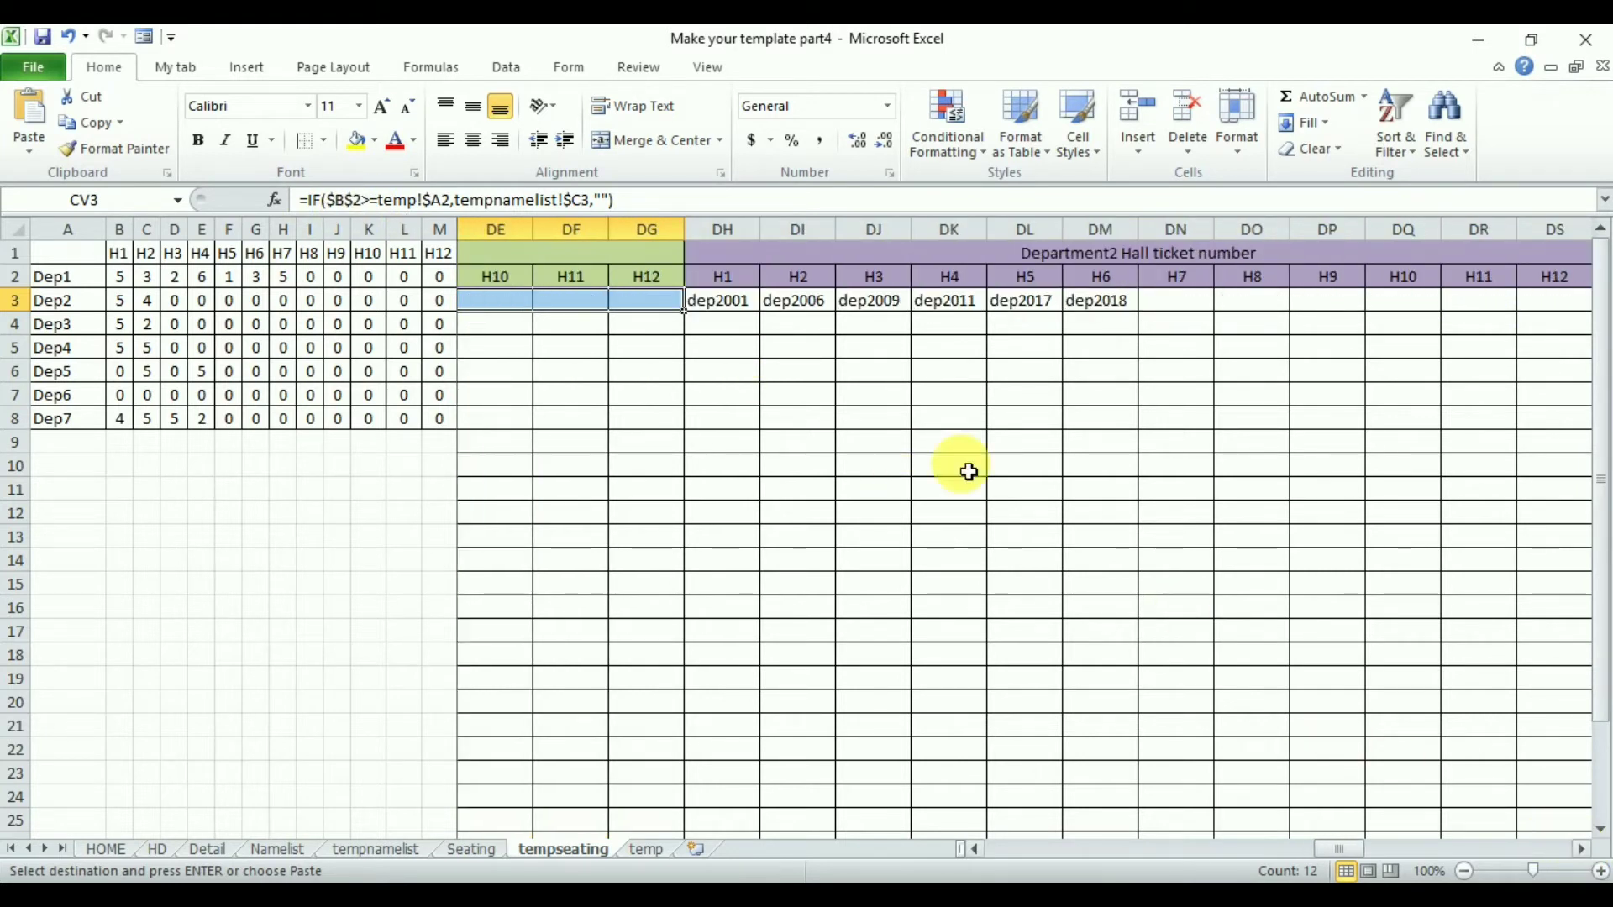
{"action": "left_click", "coordinate": [725, 304]}
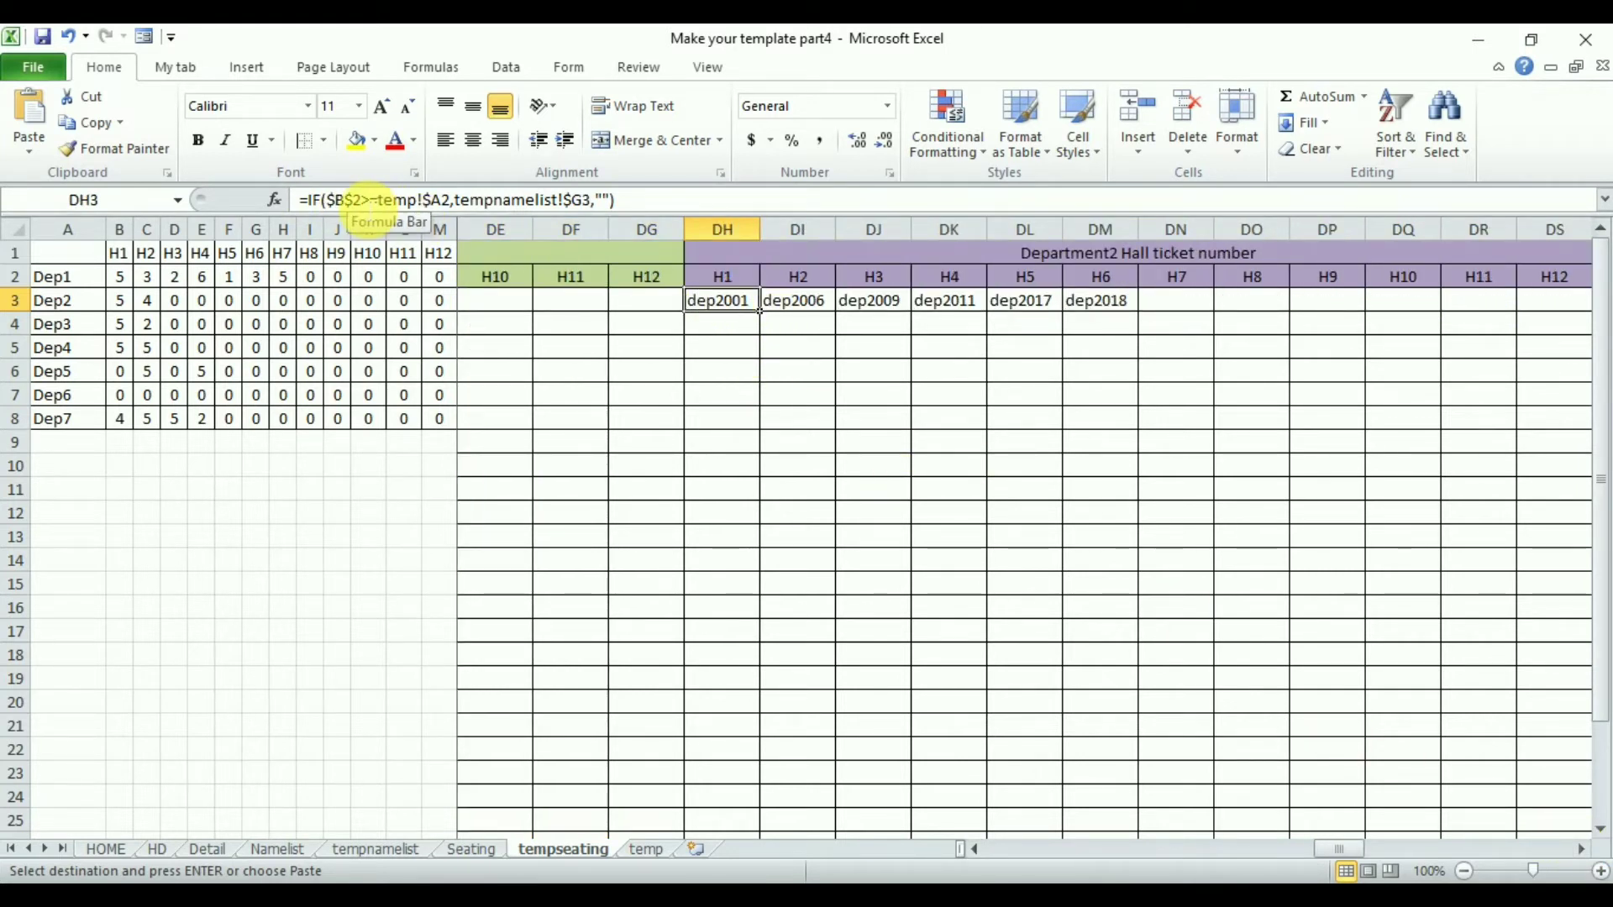
{"action": "left_click", "coordinate": [363, 202]}
{"action": "key", "text": "Escape"}
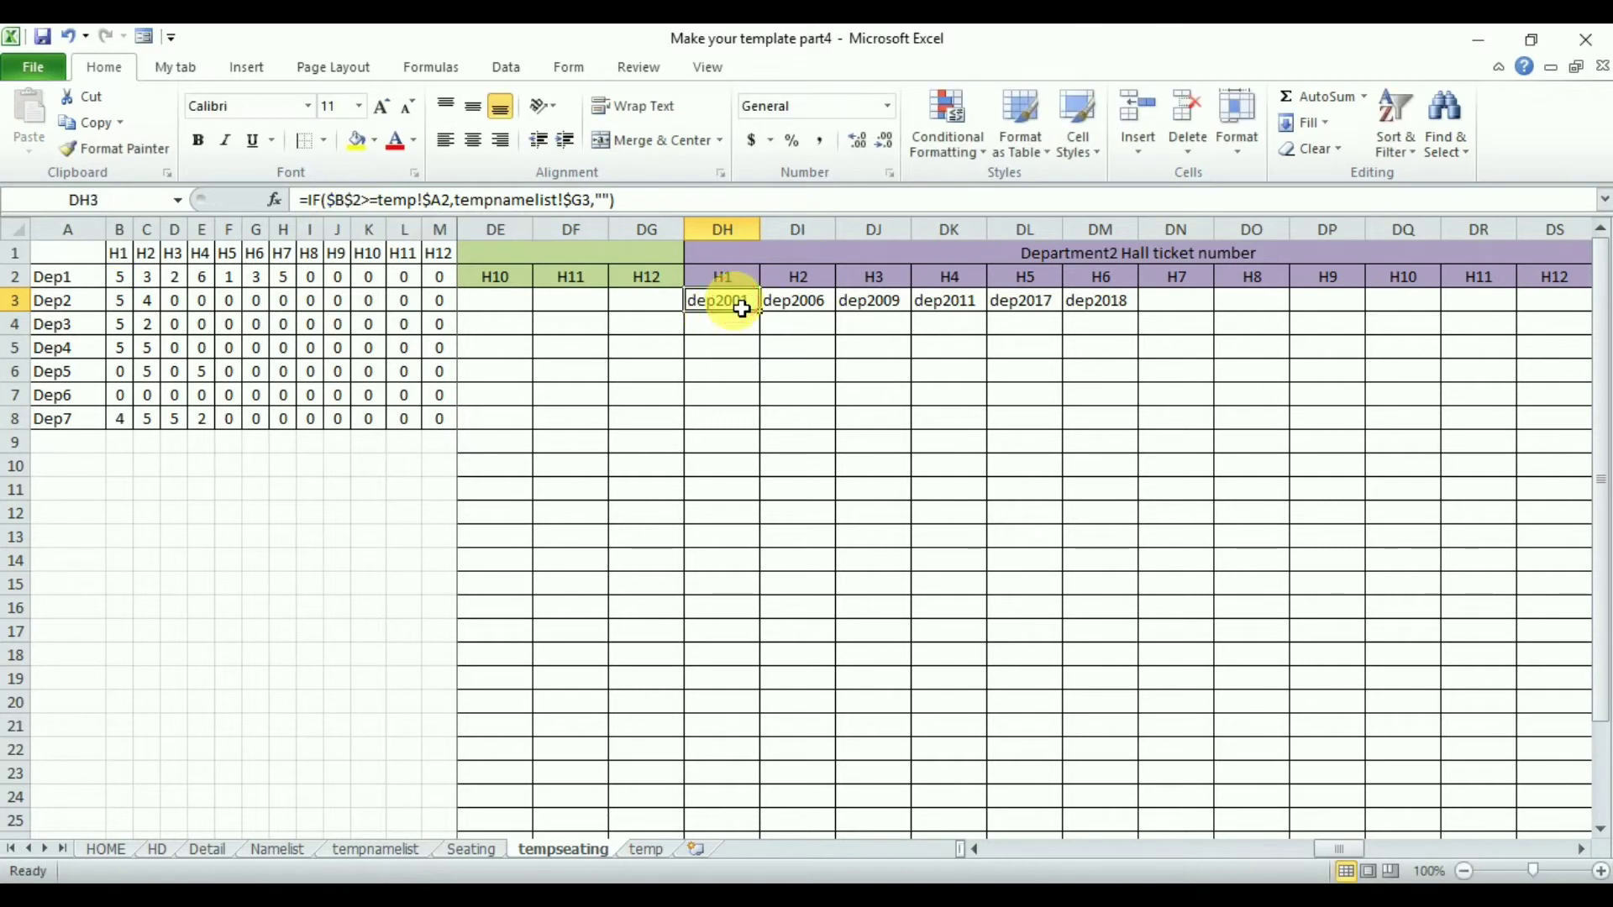
- Replace $2 with $3 in the Department2 hall ticket formulas DH3:DS3
{"action": "left_click_drag", "start_coordinate": [743, 309], "coordinate": [1411, 310]}
{"action": "key", "text": "ctrl+h"}
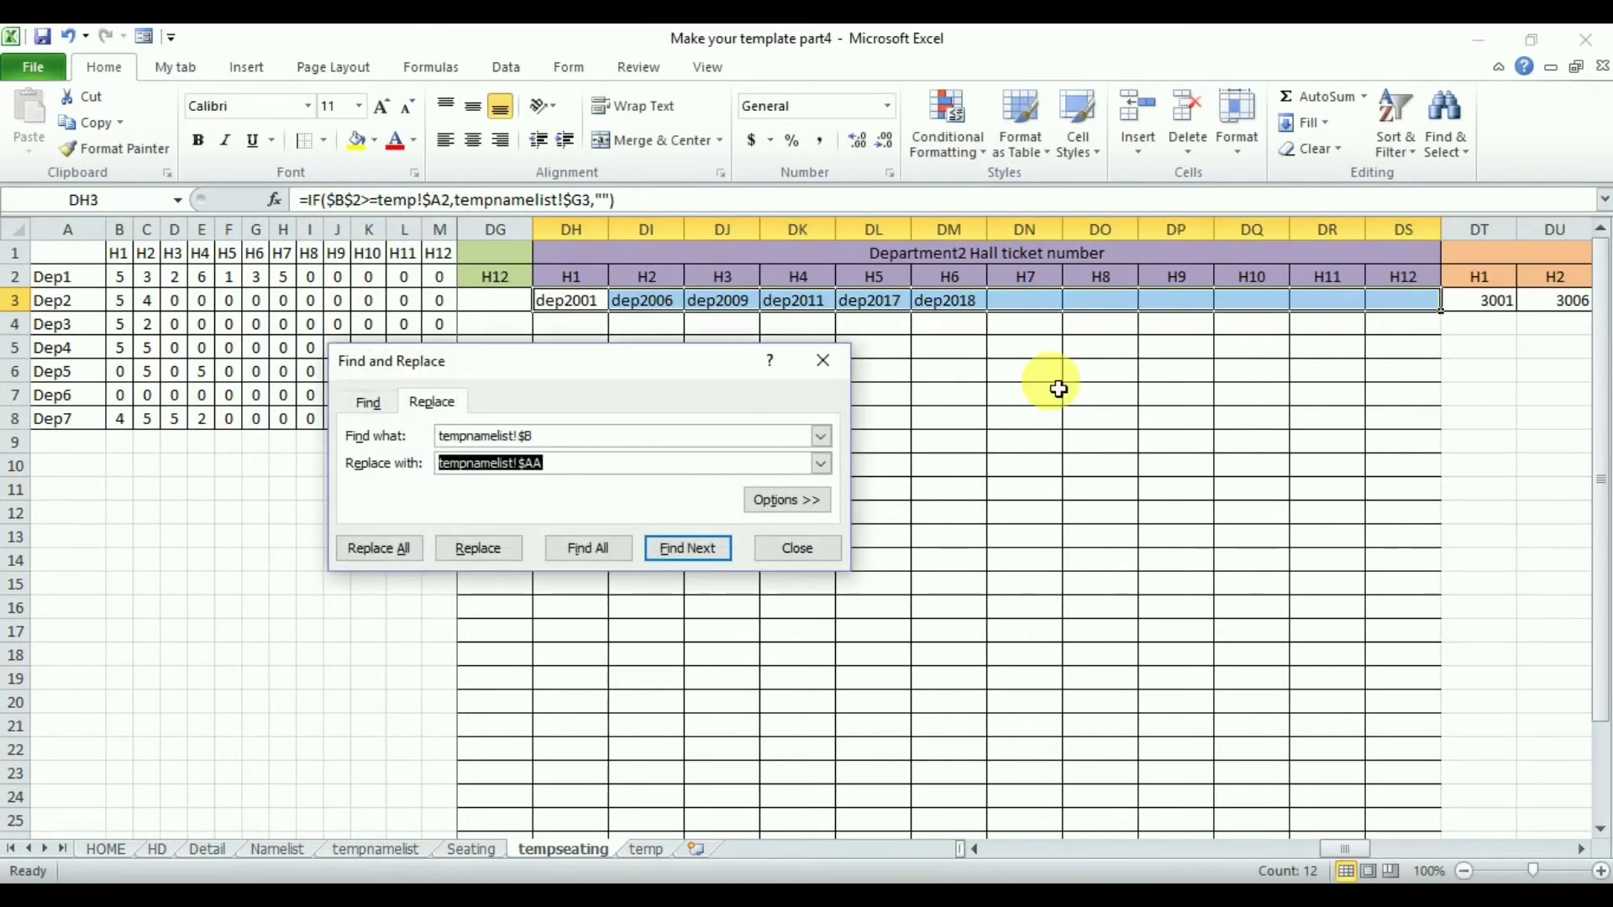
{"action": "left_click_drag", "start_coordinate": [545, 437], "coordinate": [420, 435]}
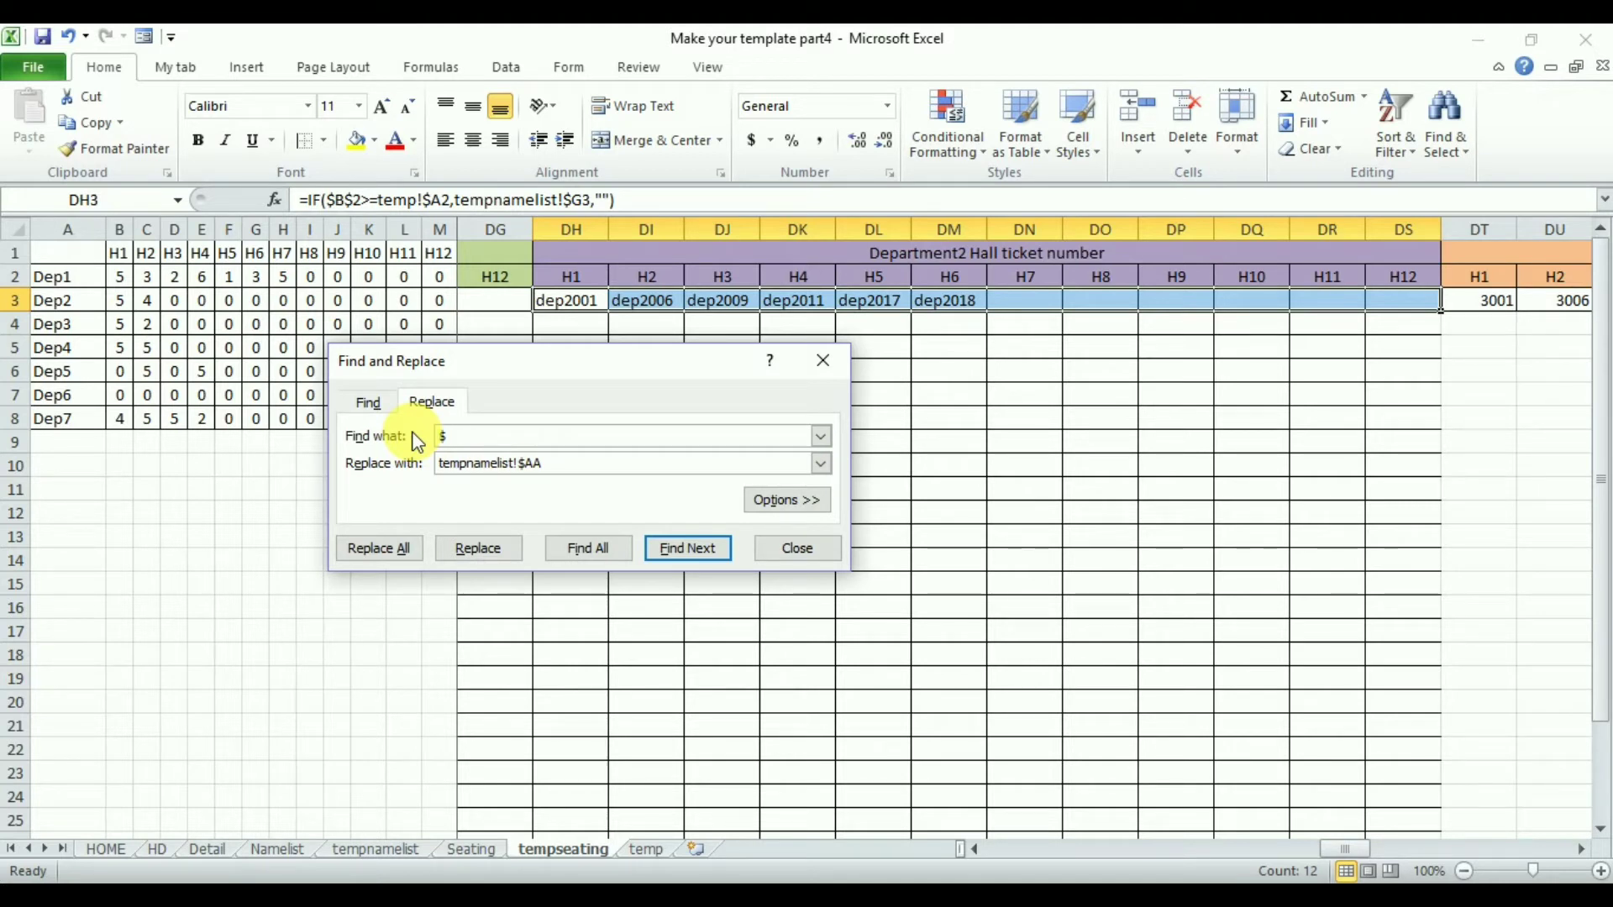
{"action": "type", "text": "$2"}
{"action": "left_click_drag", "start_coordinate": [577, 463], "coordinate": [491, 463]}
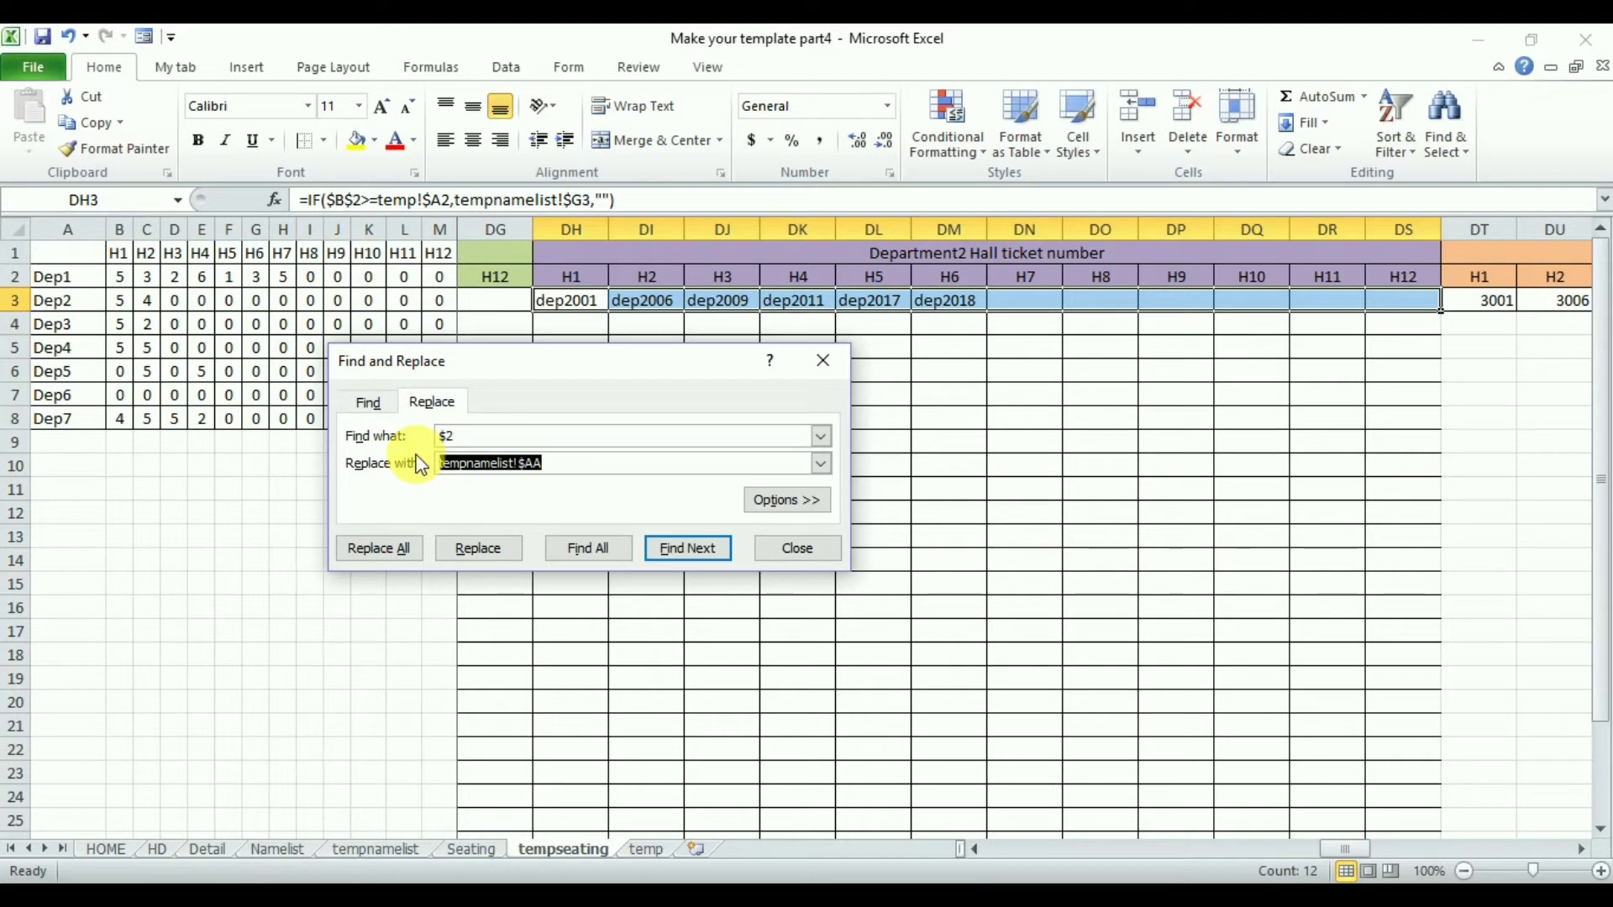
{"action": "left_click", "coordinate": [383, 547]}
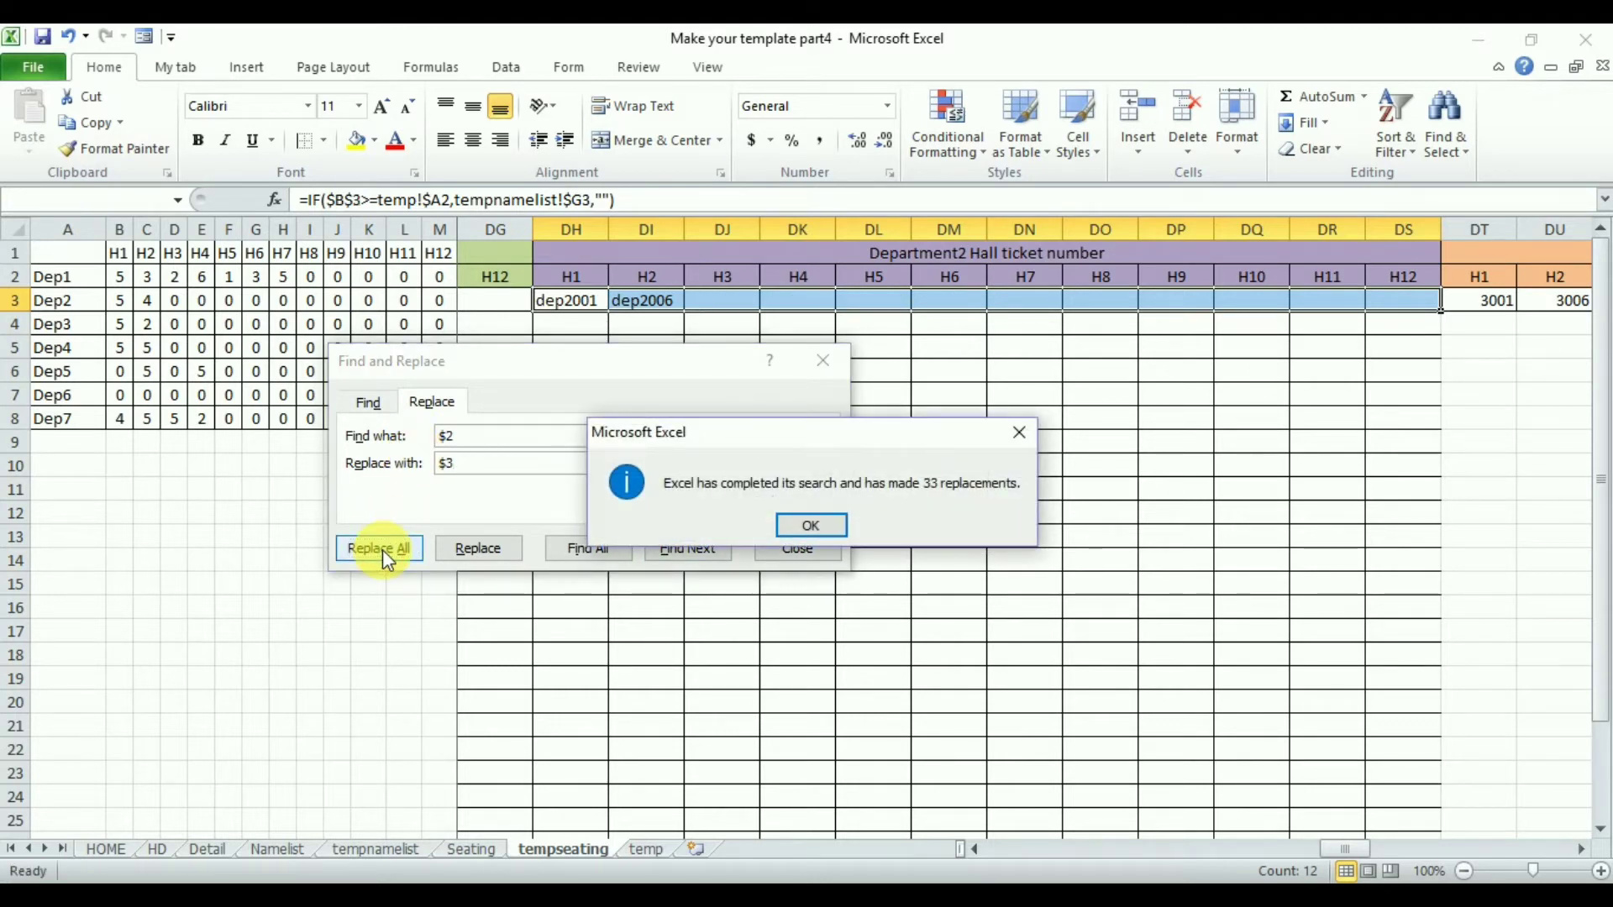
{"action": "key", "text": "Return"}
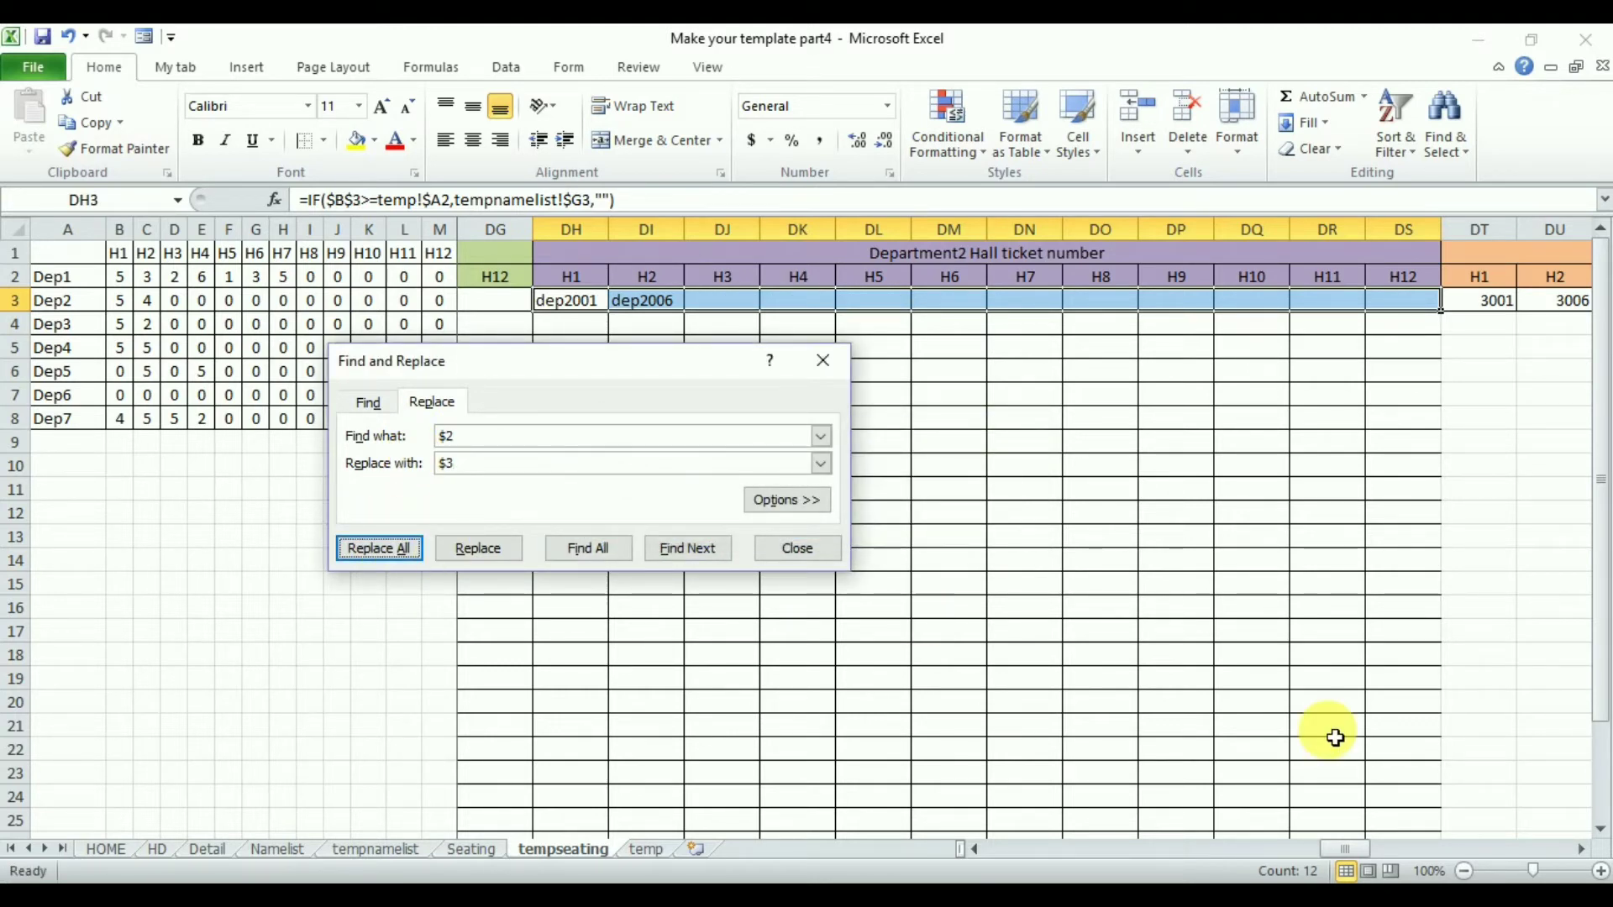
- Replace $2 with $4 in the Department3 hall ticket formulas DT3:EE3
{"action": "left_click", "coordinate": [1579, 850]}
{"action": "left_click", "coordinate": [1580, 850]}
{"action": "left_click", "coordinate": [1579, 851]}
{"action": "left_click", "coordinate": [1579, 850]}
{"action": "left_click", "coordinate": [1580, 850]}
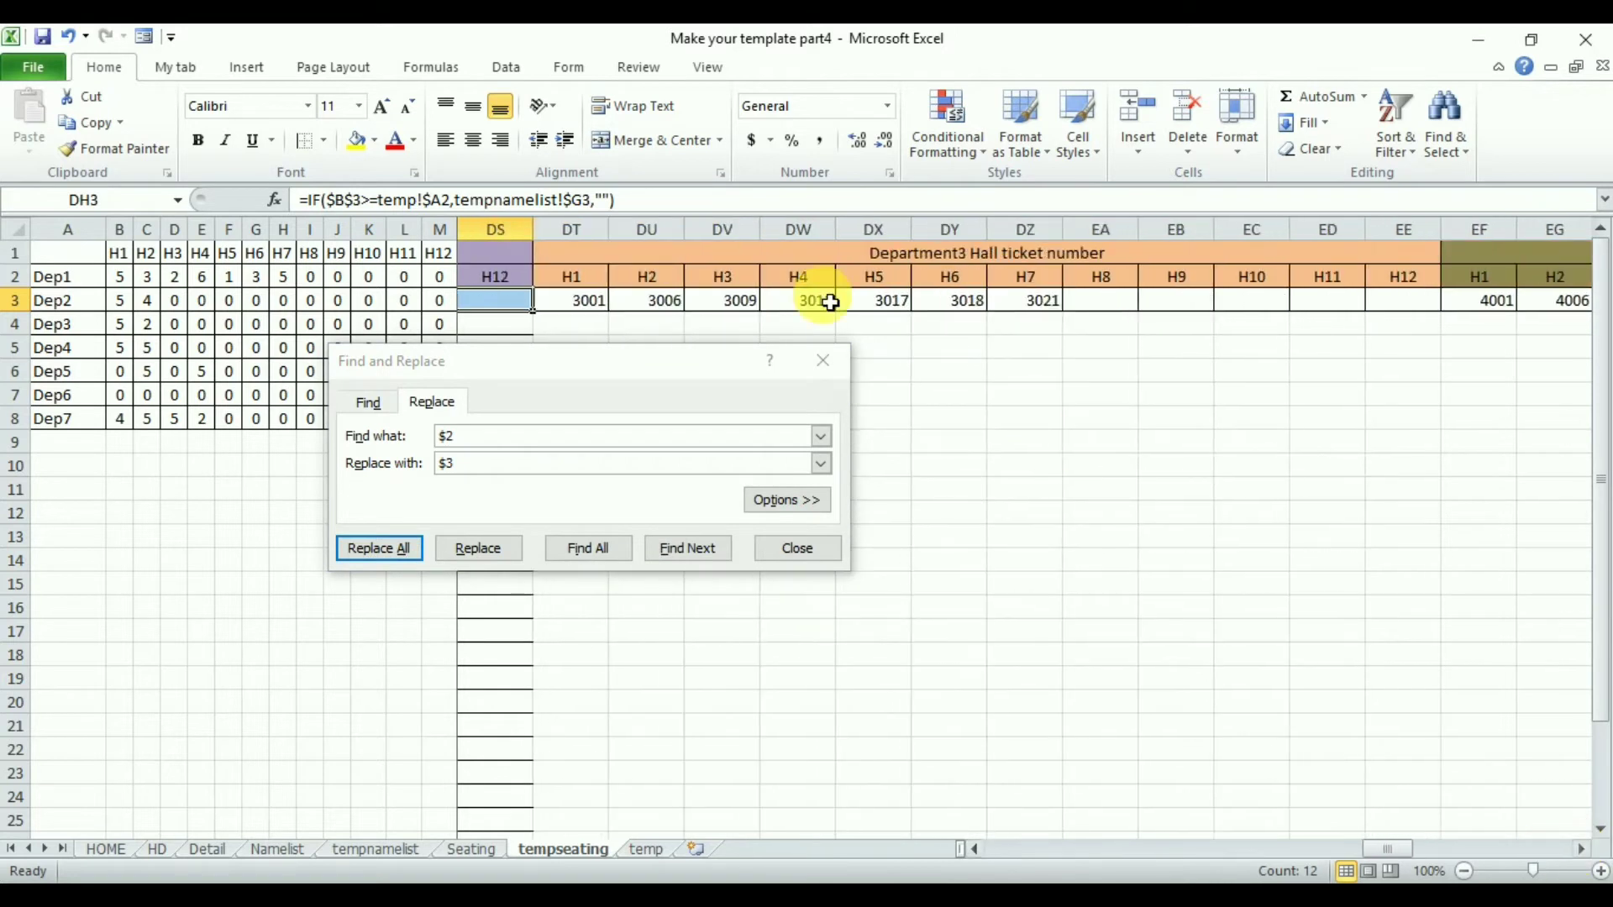
{"action": "left_click_drag", "start_coordinate": [576, 300], "coordinate": [1401, 304]}
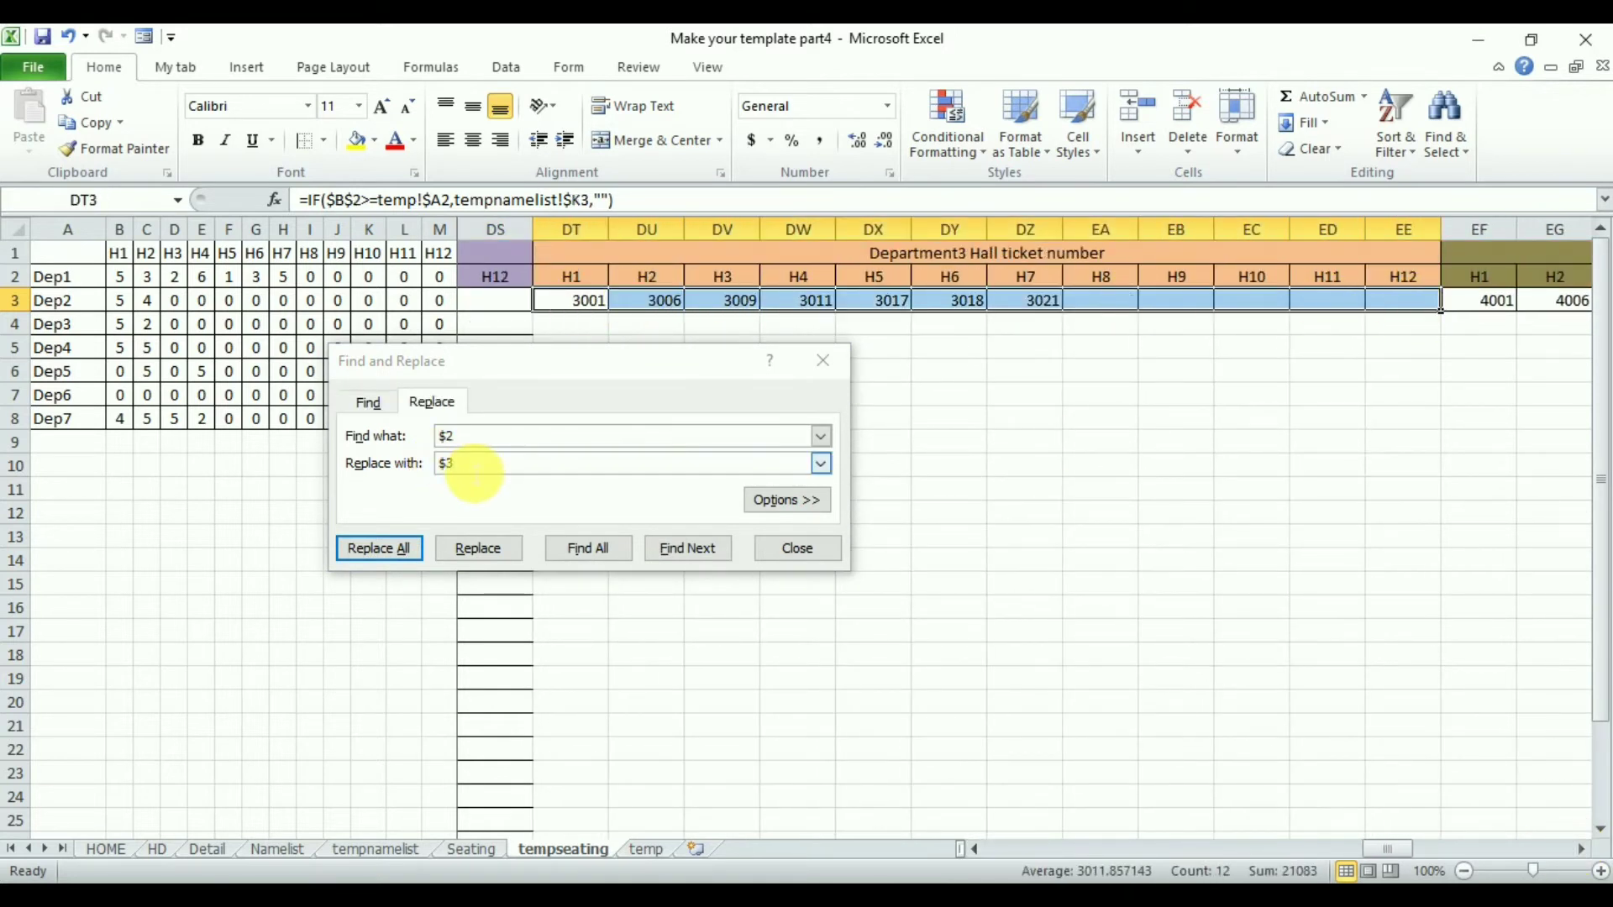
{"action": "left_click", "coordinate": [473, 464]}
{"action": "key", "text": "BackSpace"}
{"action": "type", "text": "4"}
{"action": "left_click", "coordinate": [378, 548]}
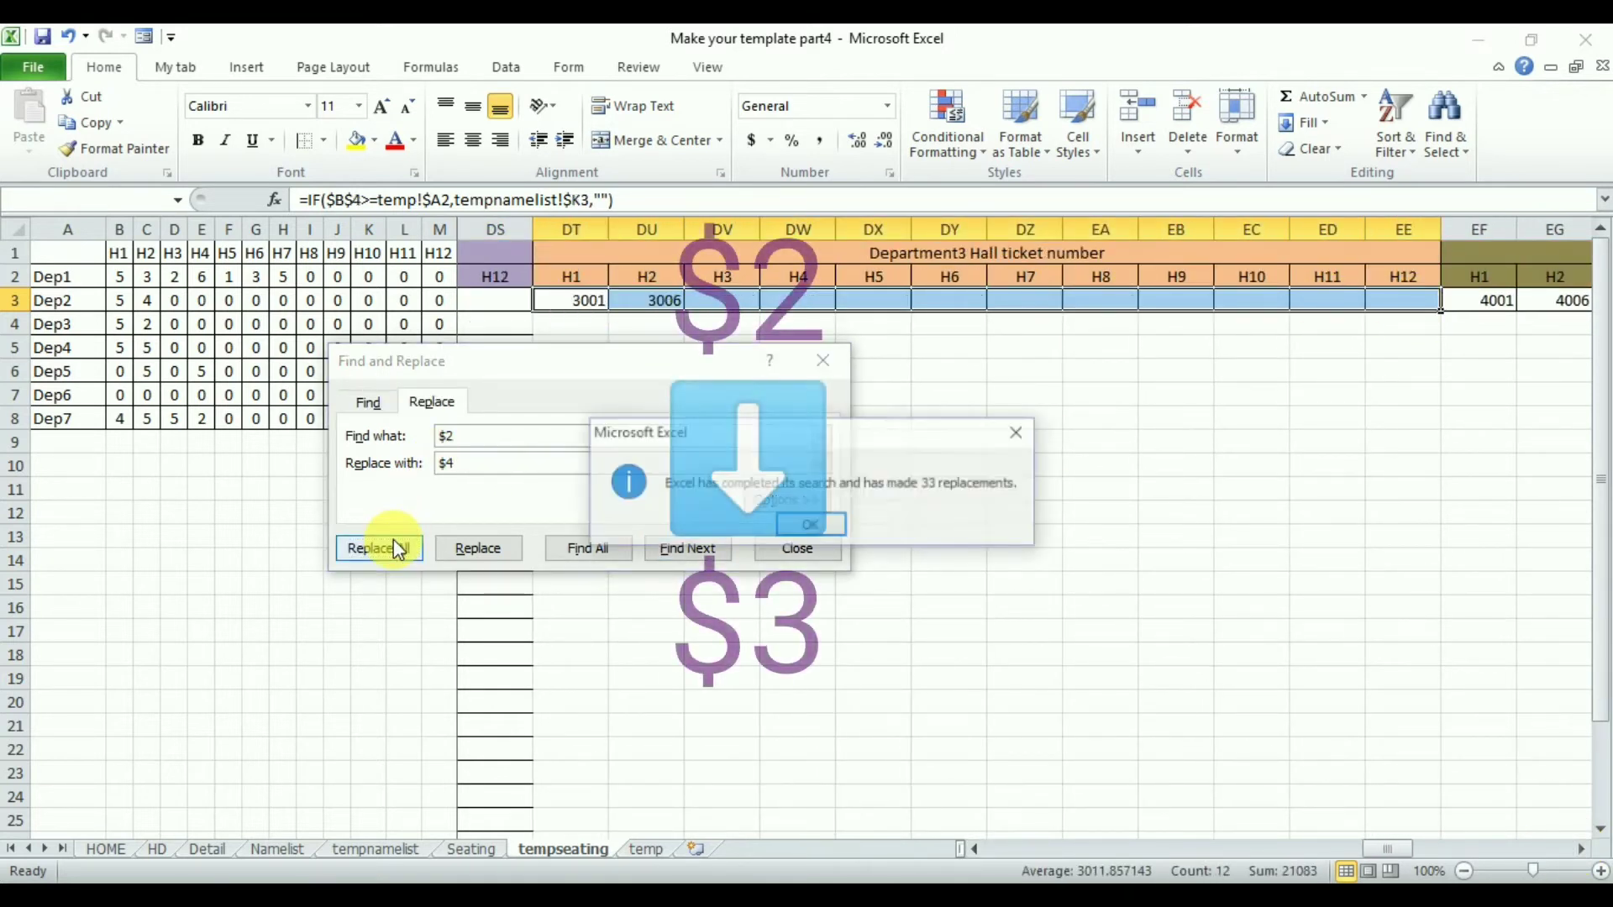
{"action": "key", "text": "Return"}
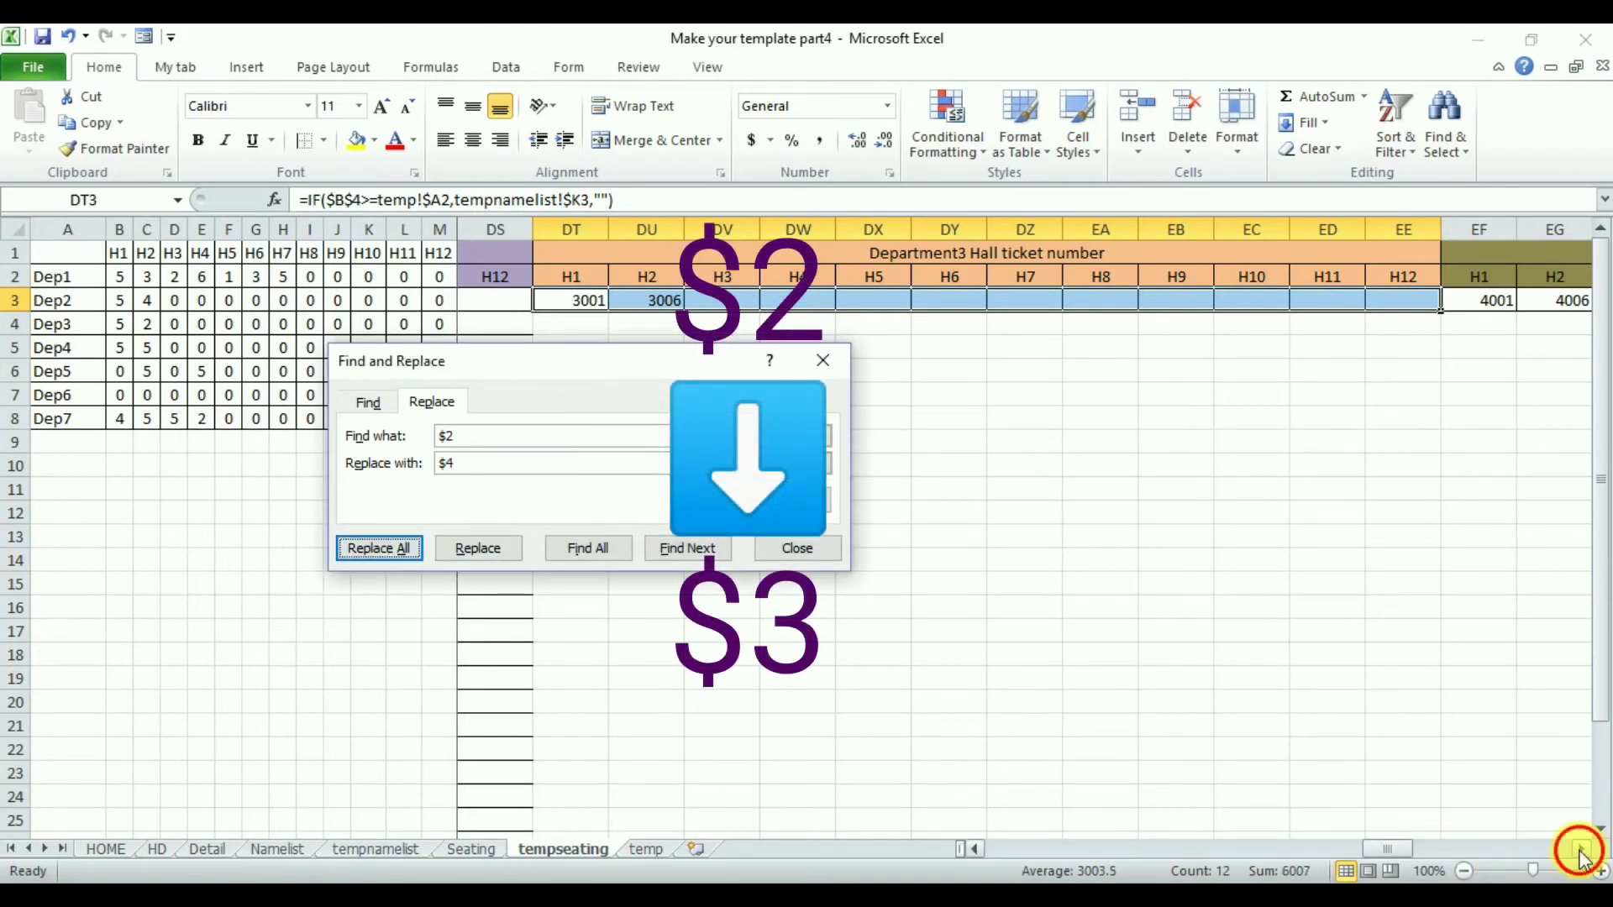
- Replace $2 with $5 in the Department4 hall ticket formulas EF3:EQ3
{"action": "left_click", "coordinate": [1579, 857]}
{"action": "left_click", "coordinate": [521, 303]}
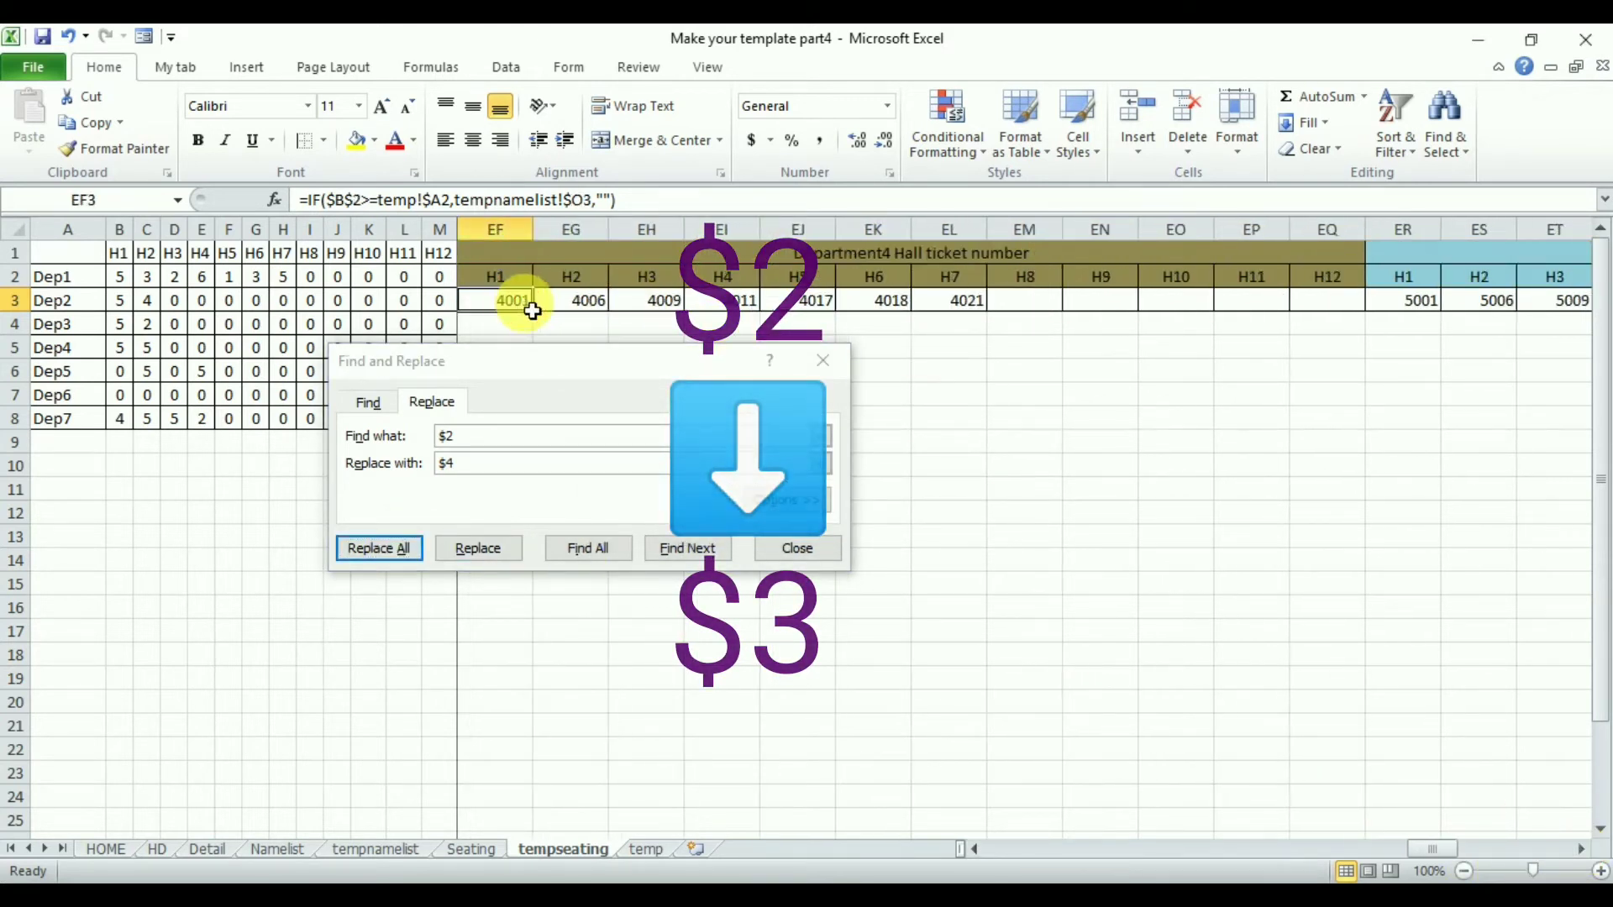
{"action": "left_click_drag", "start_coordinate": [533, 311], "coordinate": [1327, 307]}
{"action": "left_click", "coordinate": [476, 468]}
{"action": "key", "text": "BackSpace"}
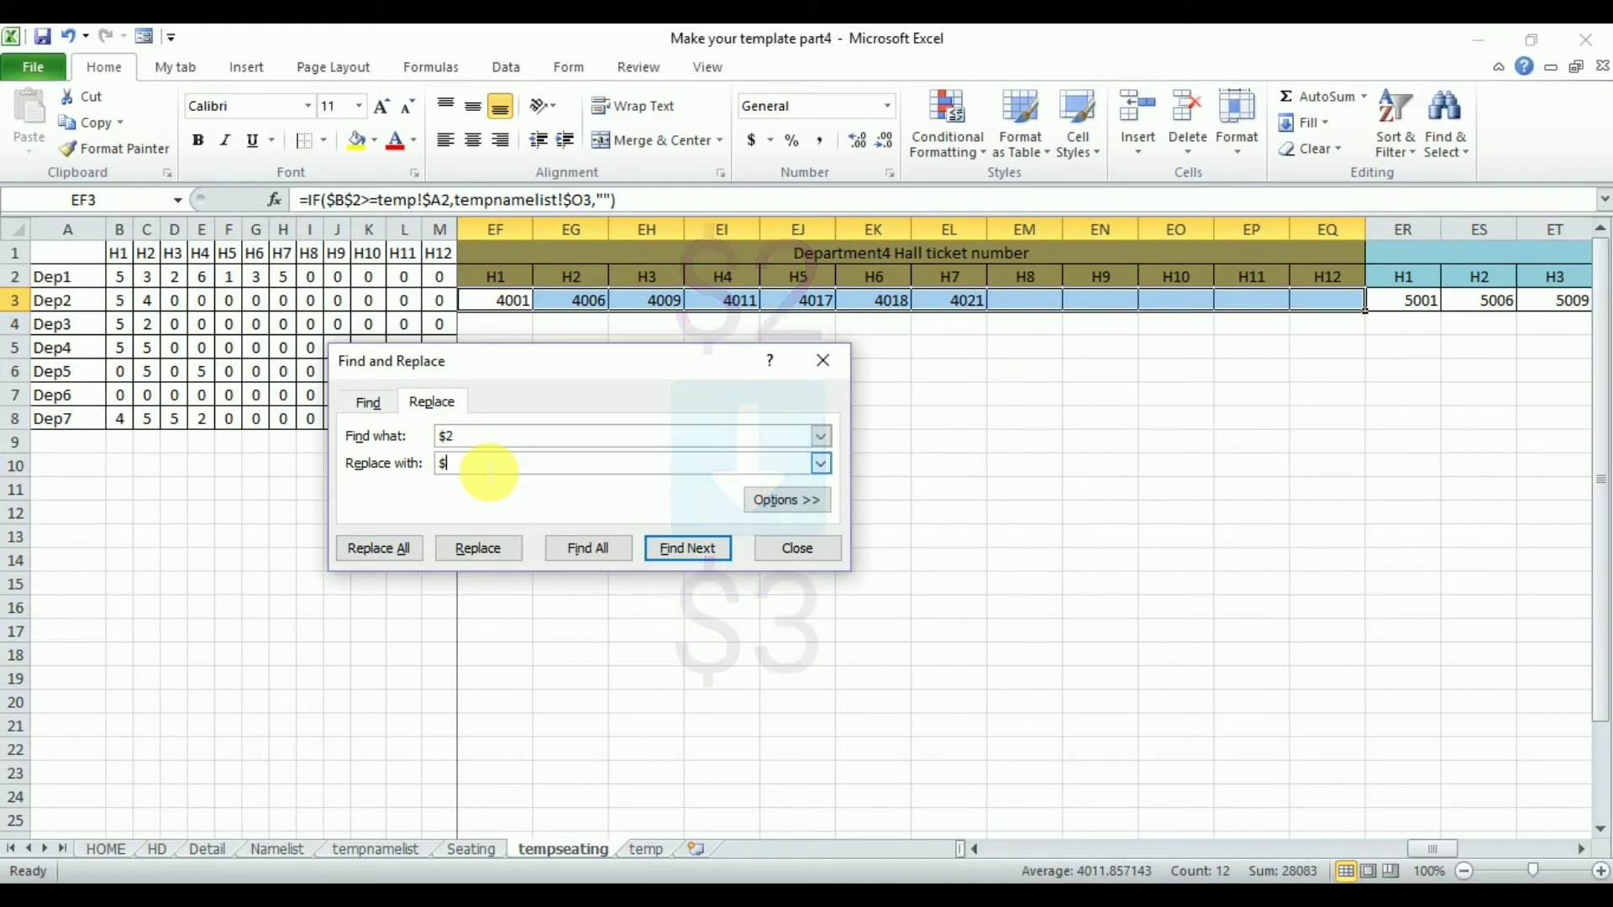
{"action": "type", "text": "5"}
{"action": "left_click", "coordinate": [378, 547]}
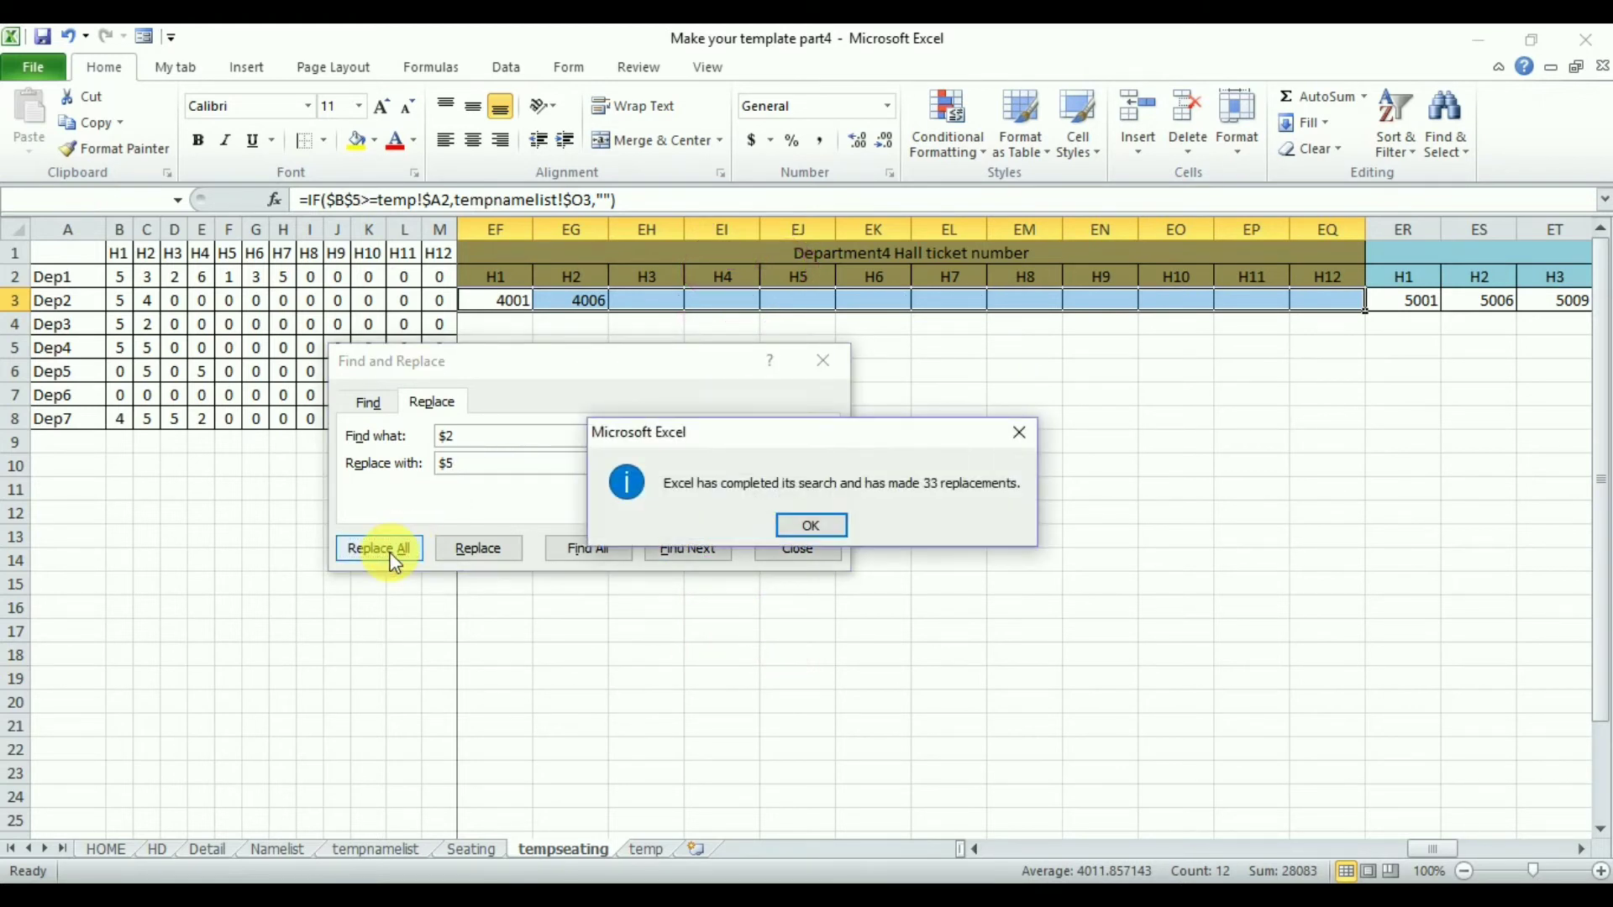
{"action": "key", "text": "Return"}
- Replace $2 with $6 in the Department5 hall ticket formulas ER3:FC3
{"action": "left_click", "coordinate": [1582, 853]}
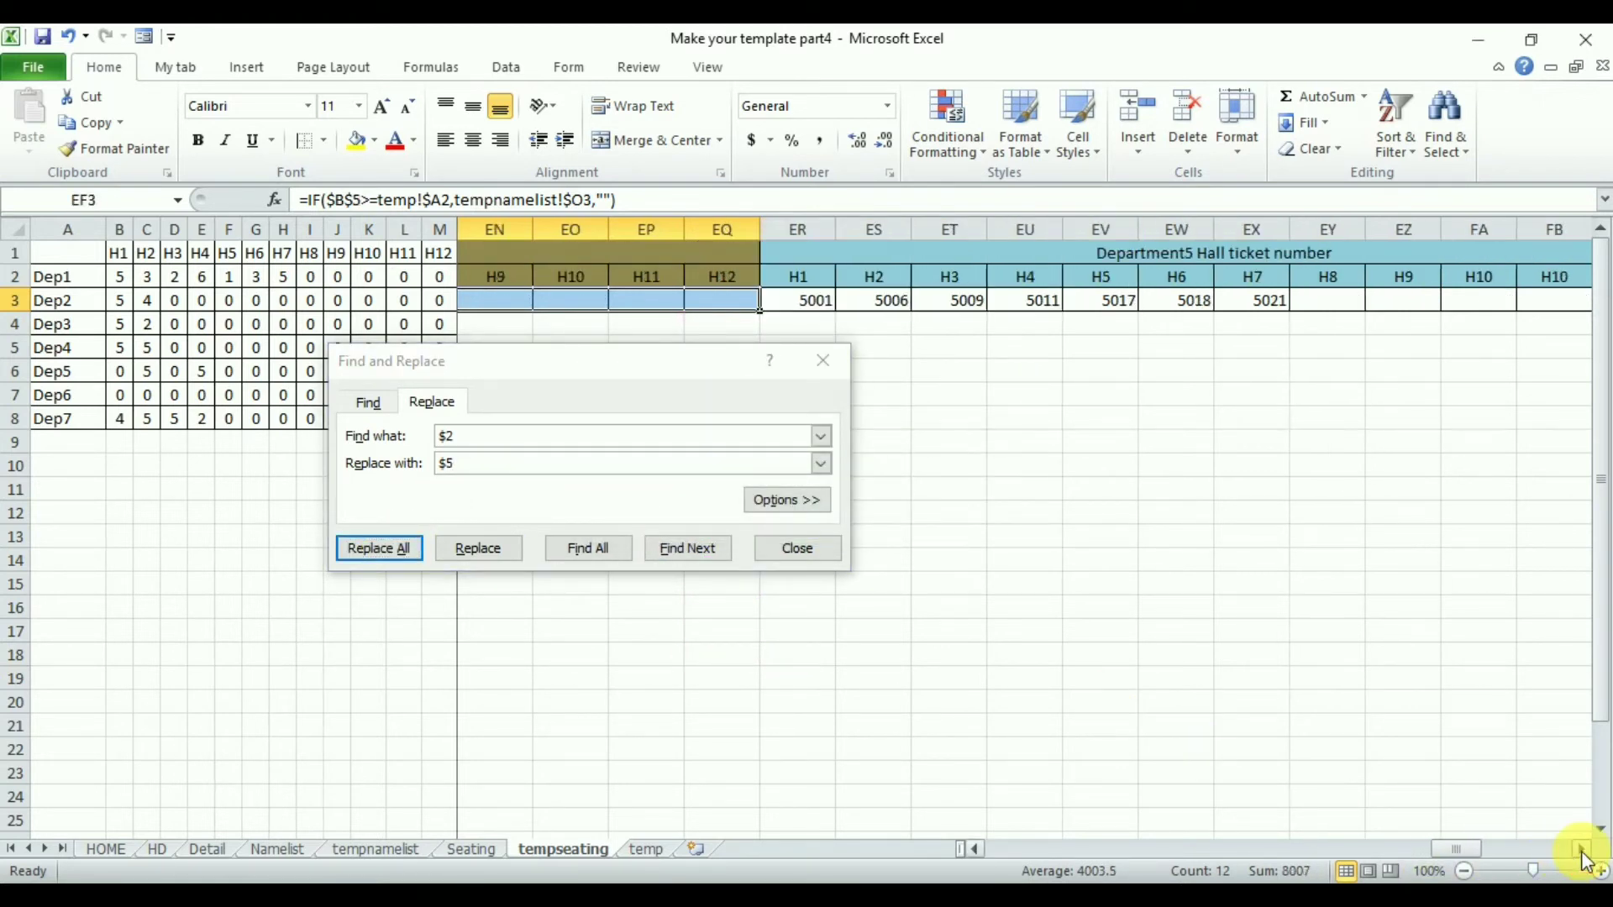
{"action": "left_click_drag", "start_coordinate": [592, 301], "coordinate": [1420, 309]}
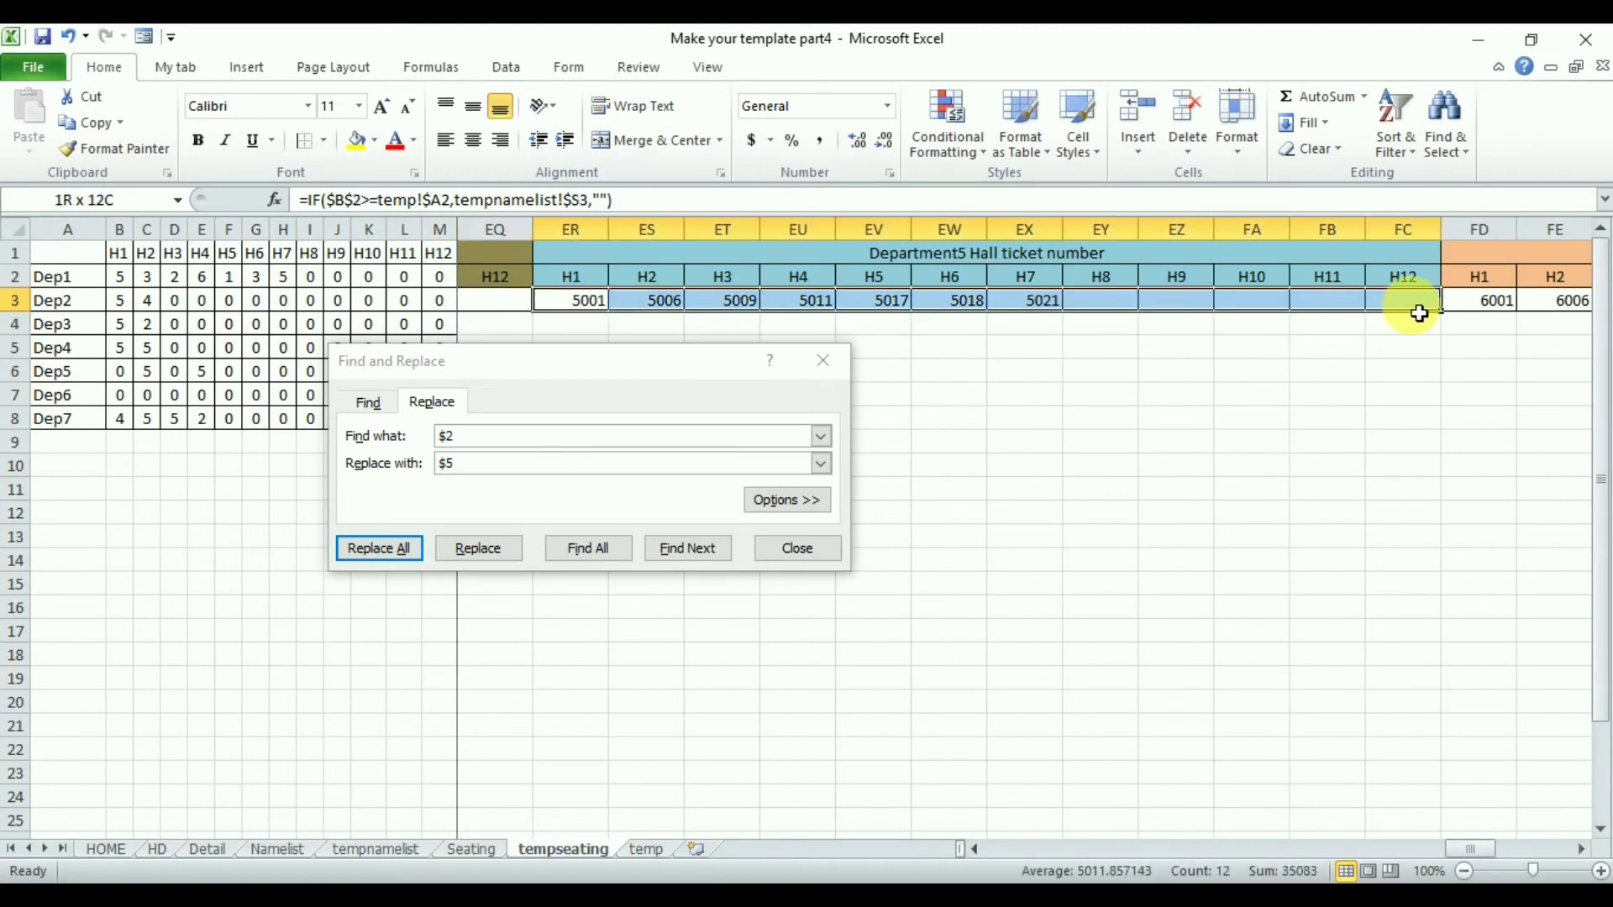
{"action": "left_click", "coordinate": [487, 468]}
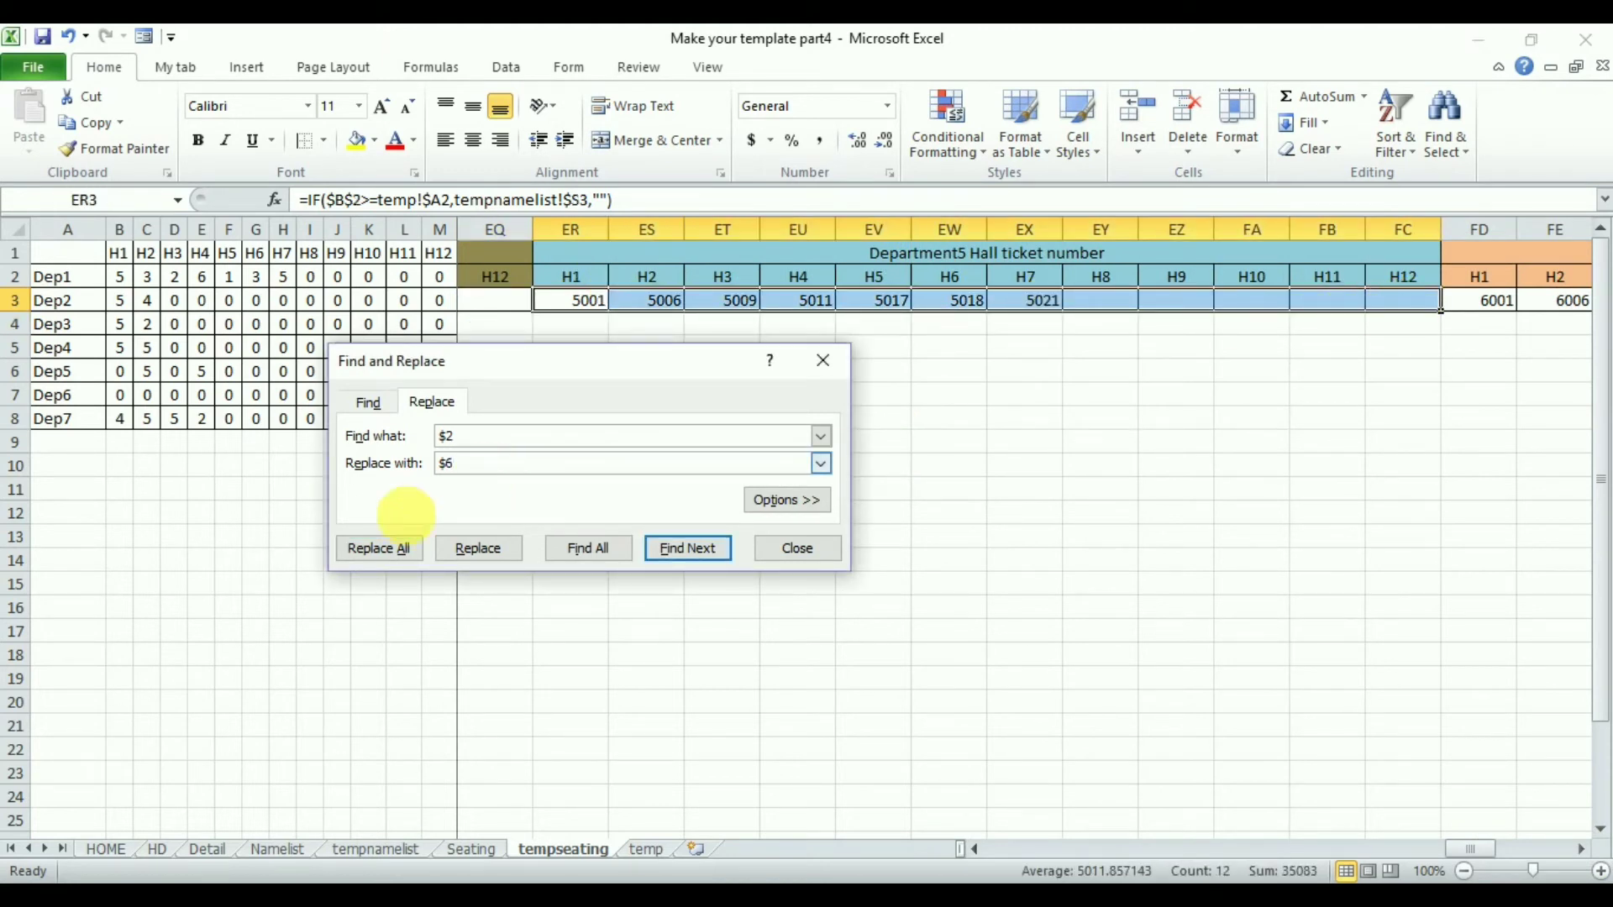
{"action": "left_click", "coordinate": [373, 548]}
{"action": "key", "text": "Return"}
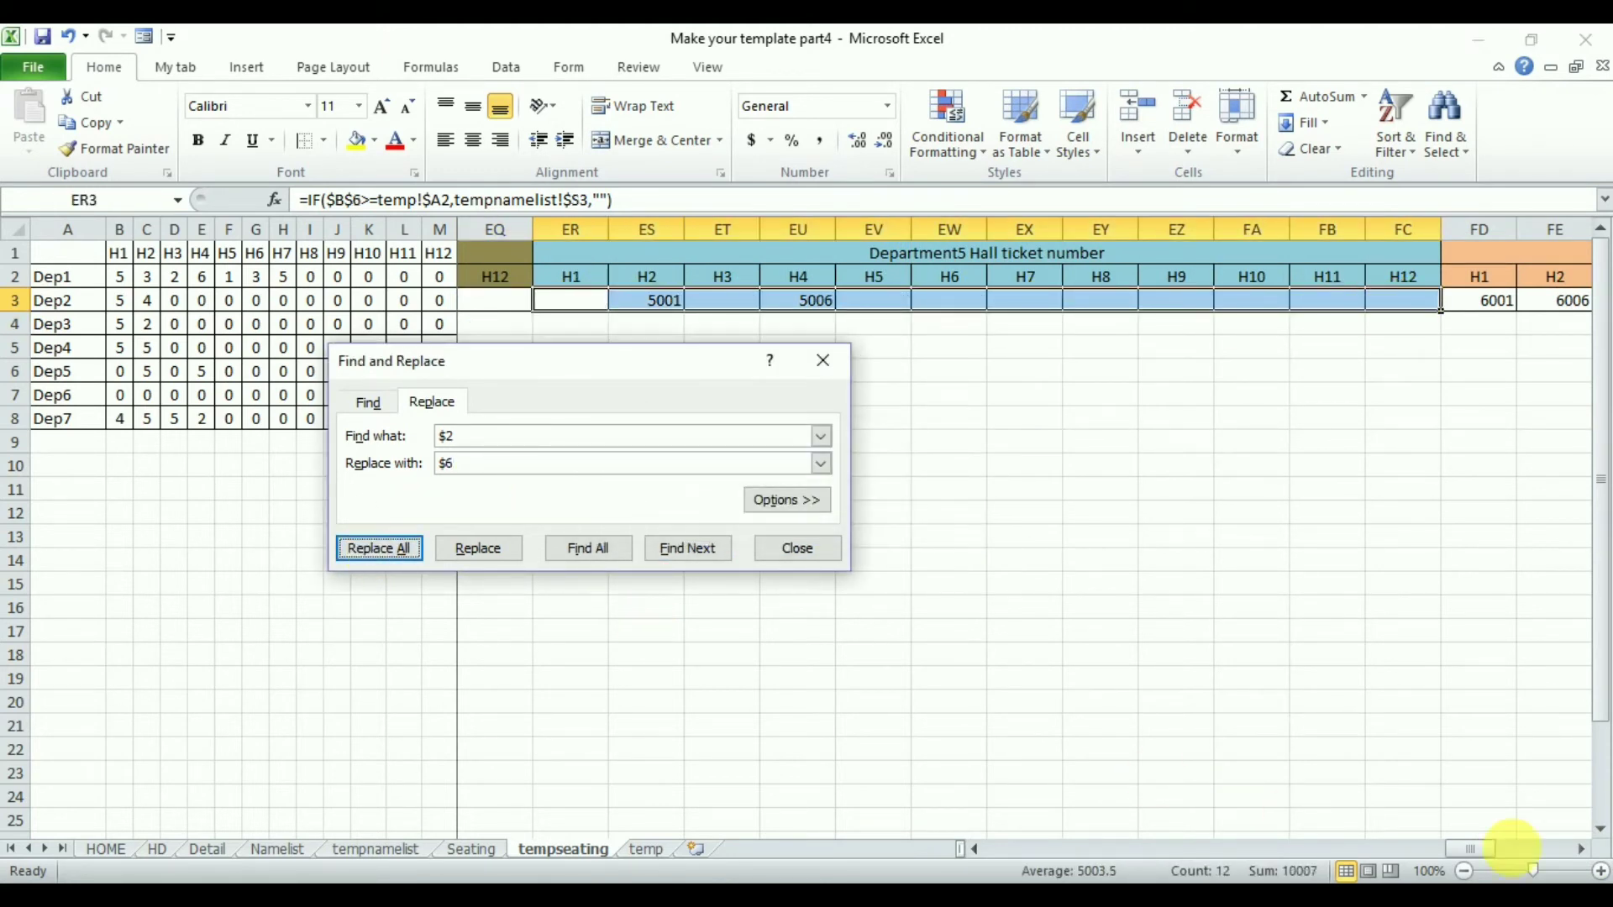
- Replace $2 with $7 in the Department6 hall ticket formulas FD3:FO3
{"action": "left_click", "coordinate": [1584, 850]}
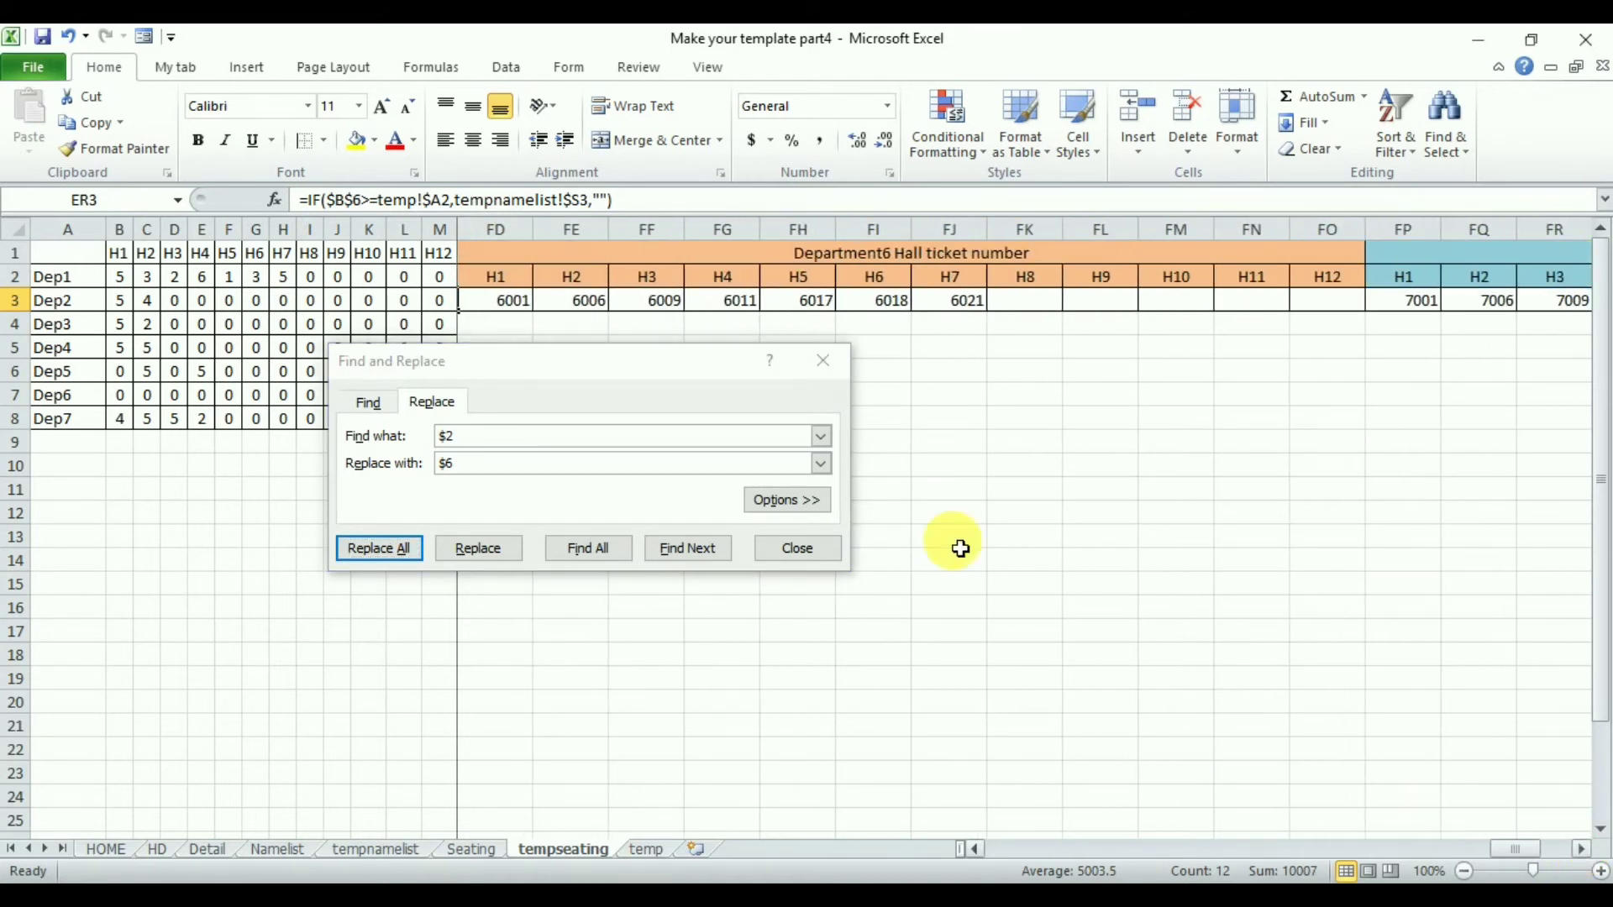
{"action": "left_click_drag", "start_coordinate": [480, 300], "coordinate": [1332, 304]}
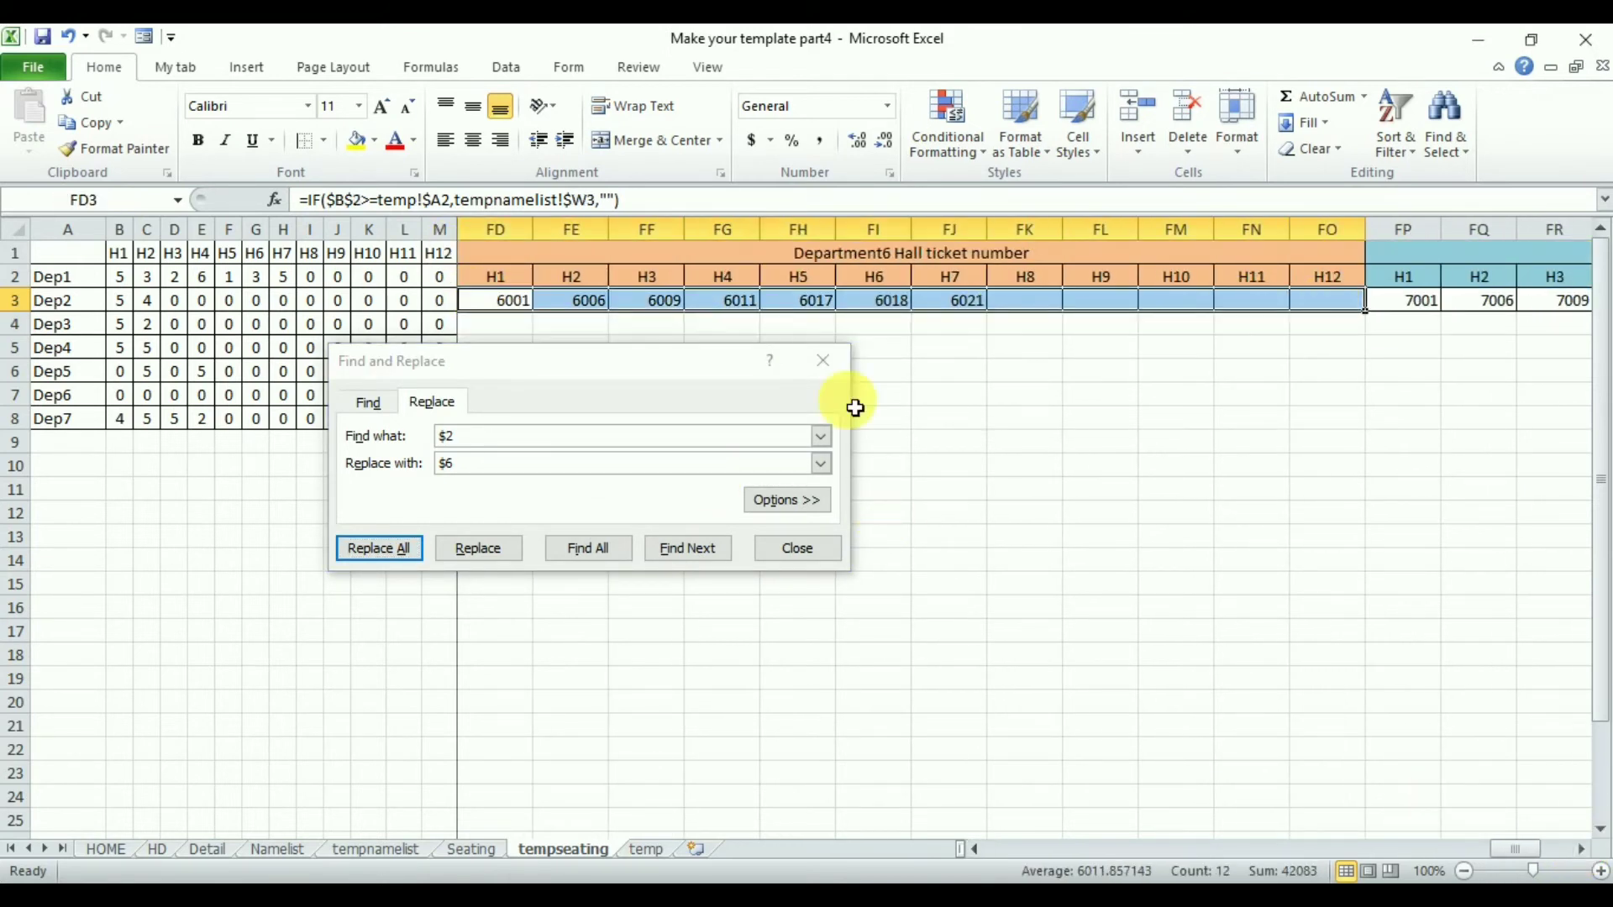
{"action": "left_click", "coordinate": [493, 477]}
{"action": "key", "text": "BackSpace"}
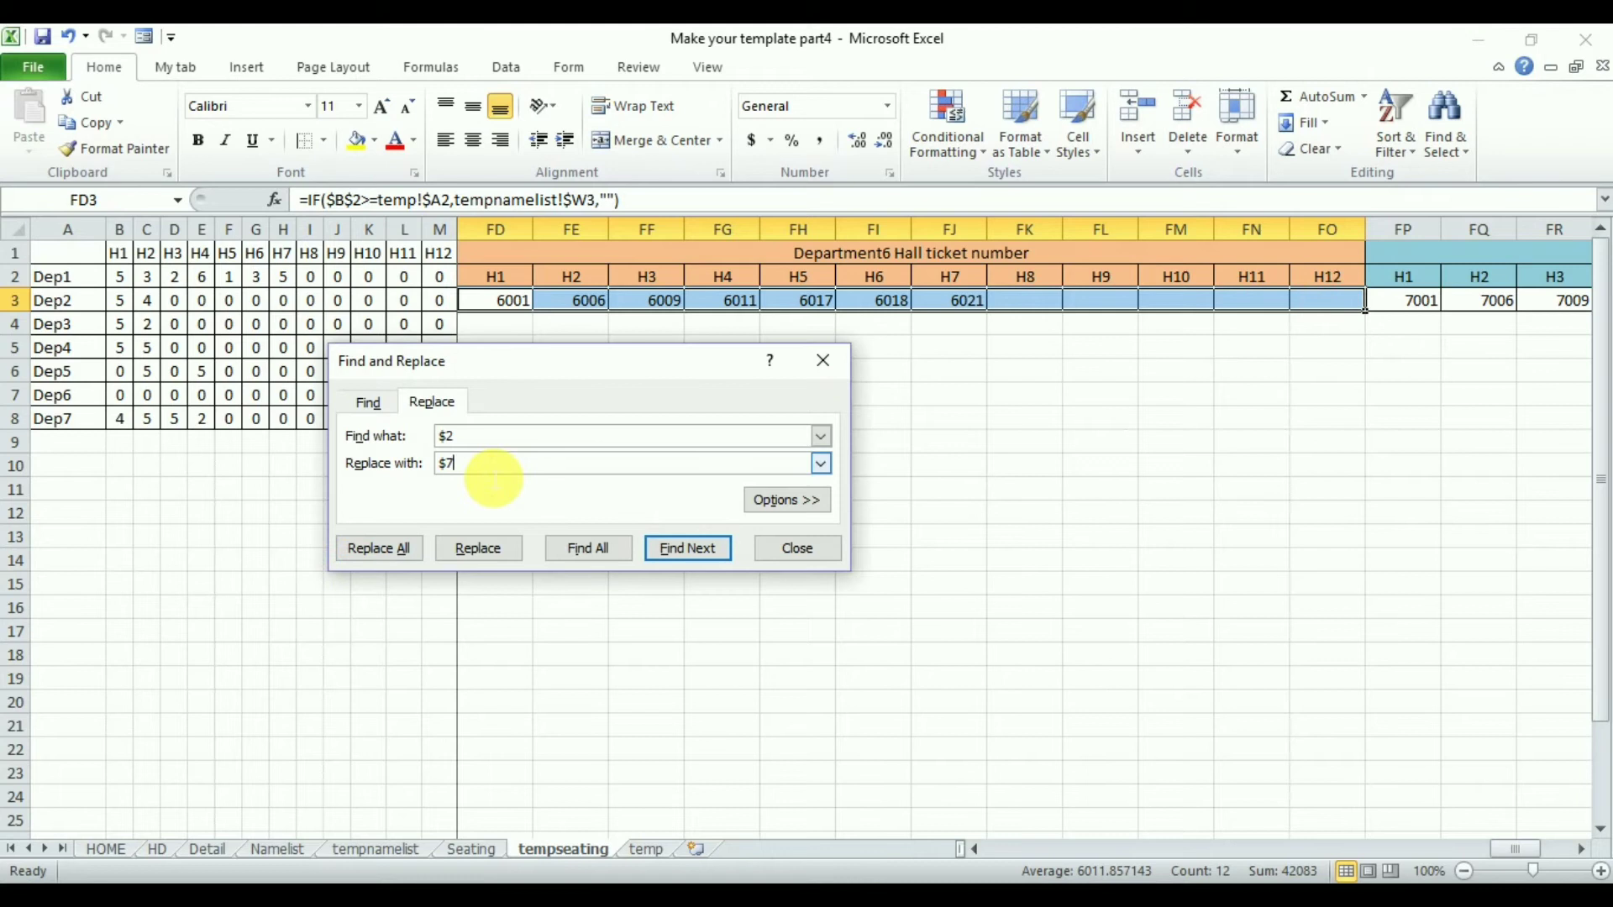
{"action": "left_click", "coordinate": [379, 547]}
{"action": "key", "text": "Return"}
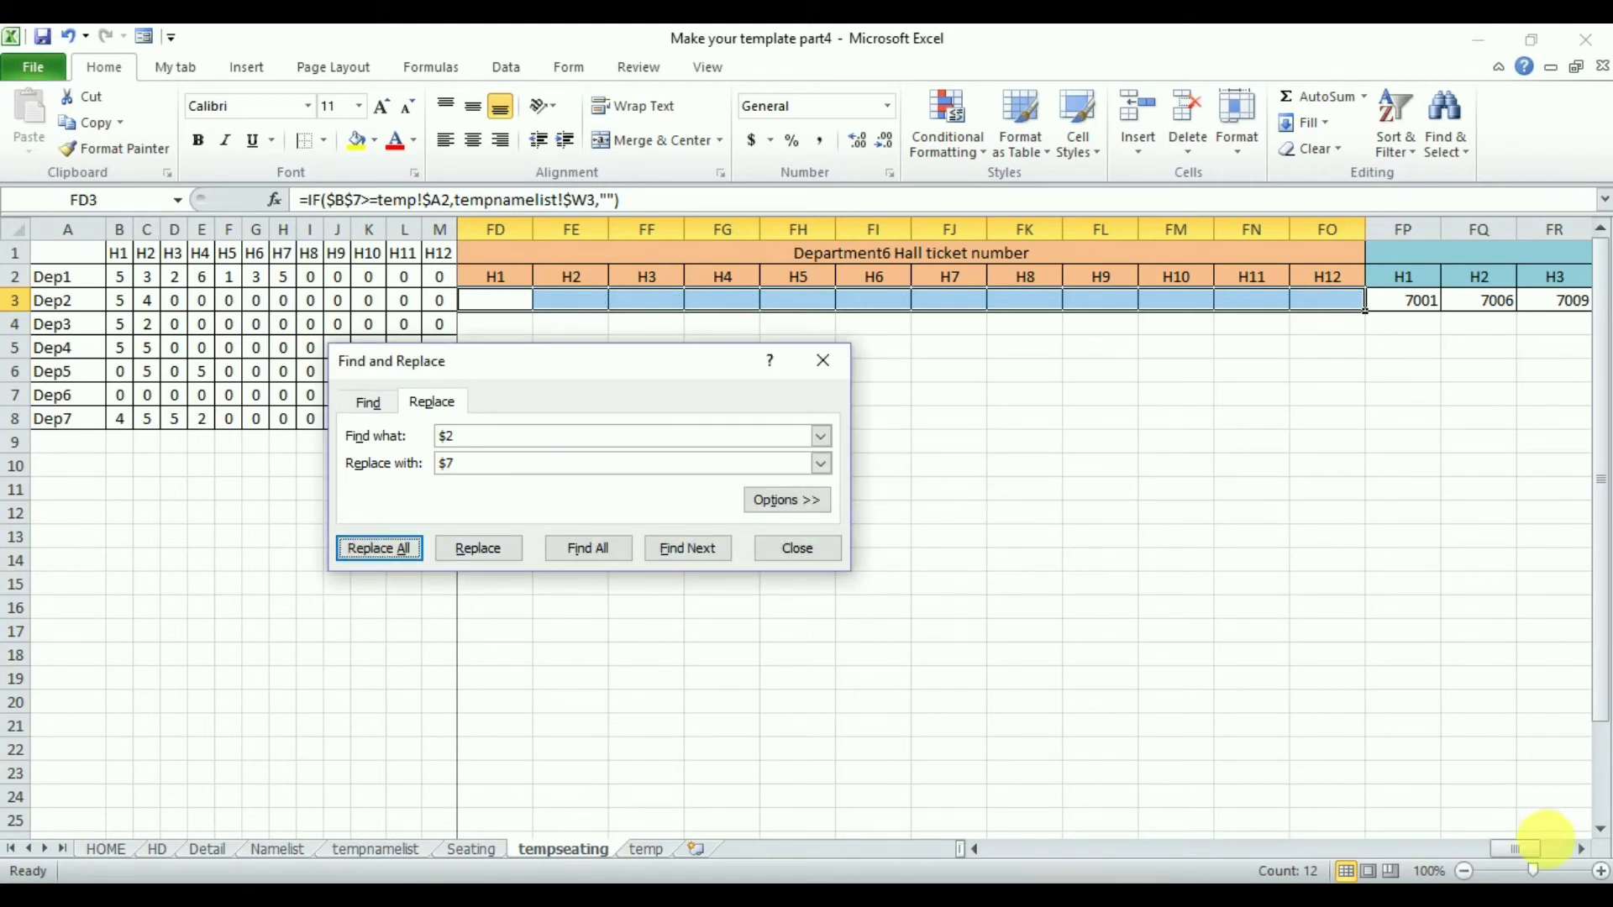
- Replace $2 with $8 in the Department7 hall ticket formulas FP3:GA3 and close Find and Replace
{"action": "scroll", "coordinate": [1579, 848], "scroll_direction": "right", "scroll_amount": 11}
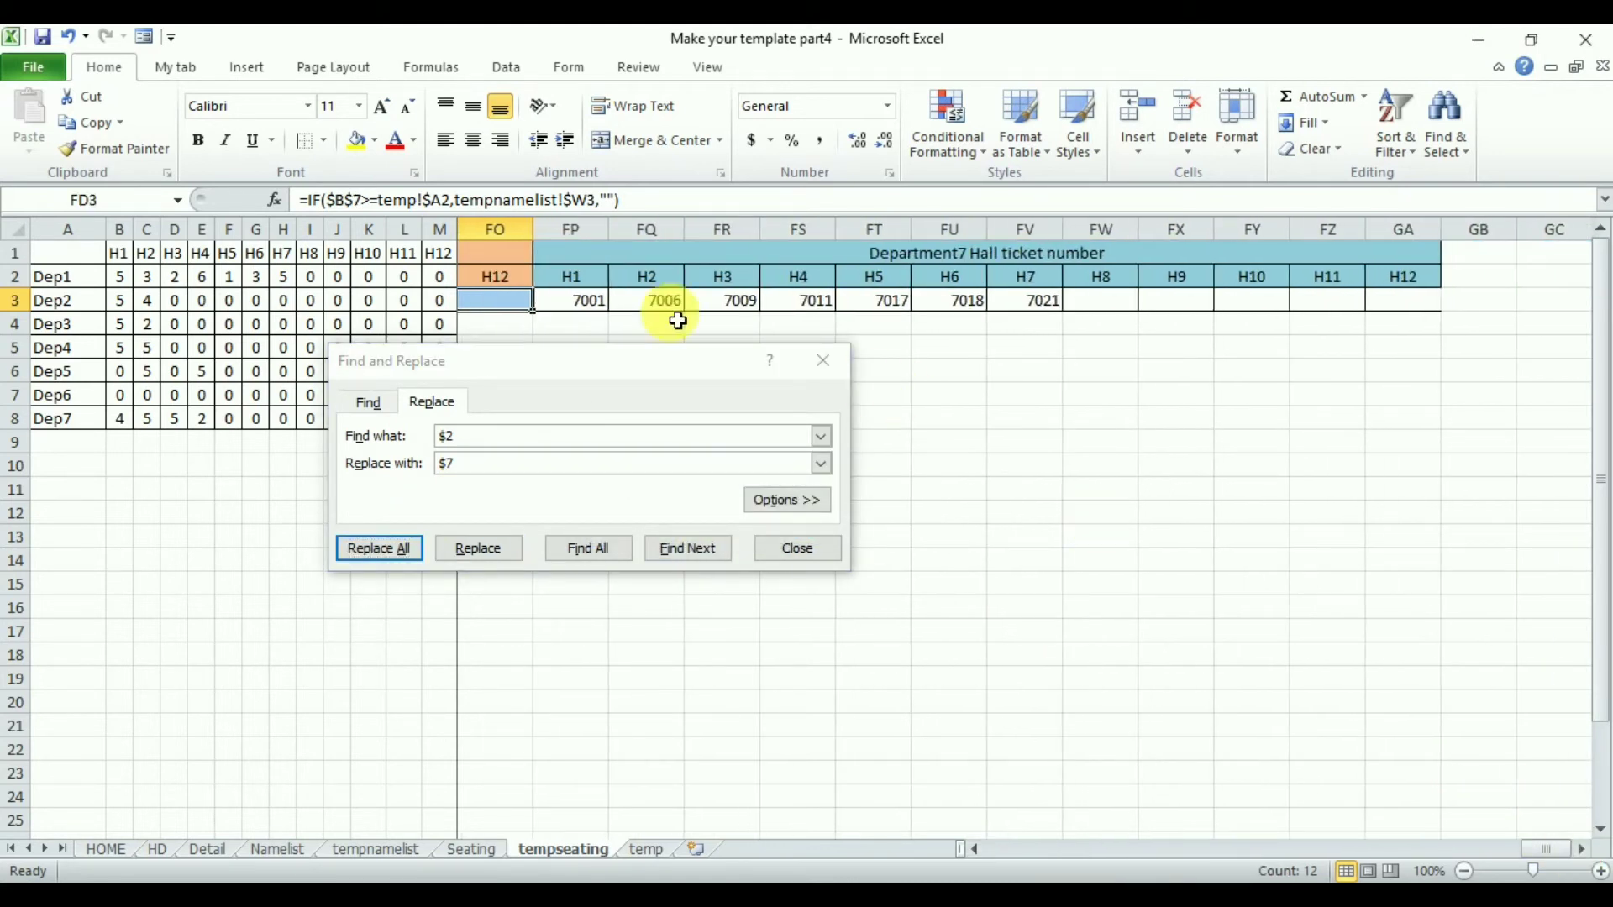
{"action": "left_click_drag", "start_coordinate": [580, 300], "coordinate": [1398, 303]}
{"action": "left_click", "coordinate": [463, 467]}
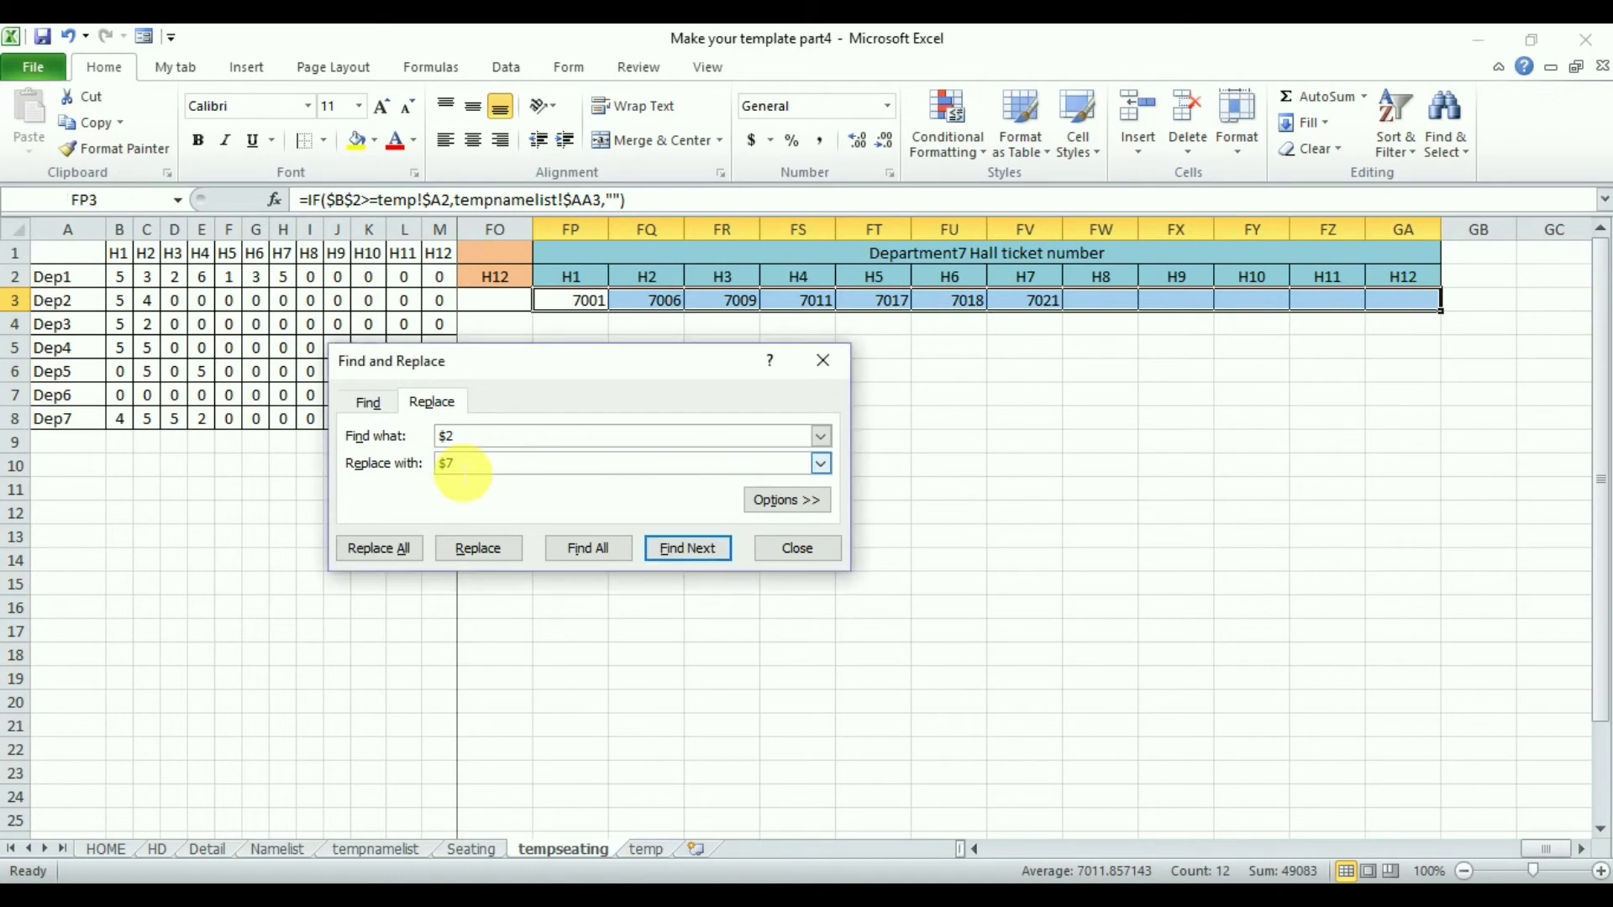
{"action": "left_click", "coordinate": [382, 548]}
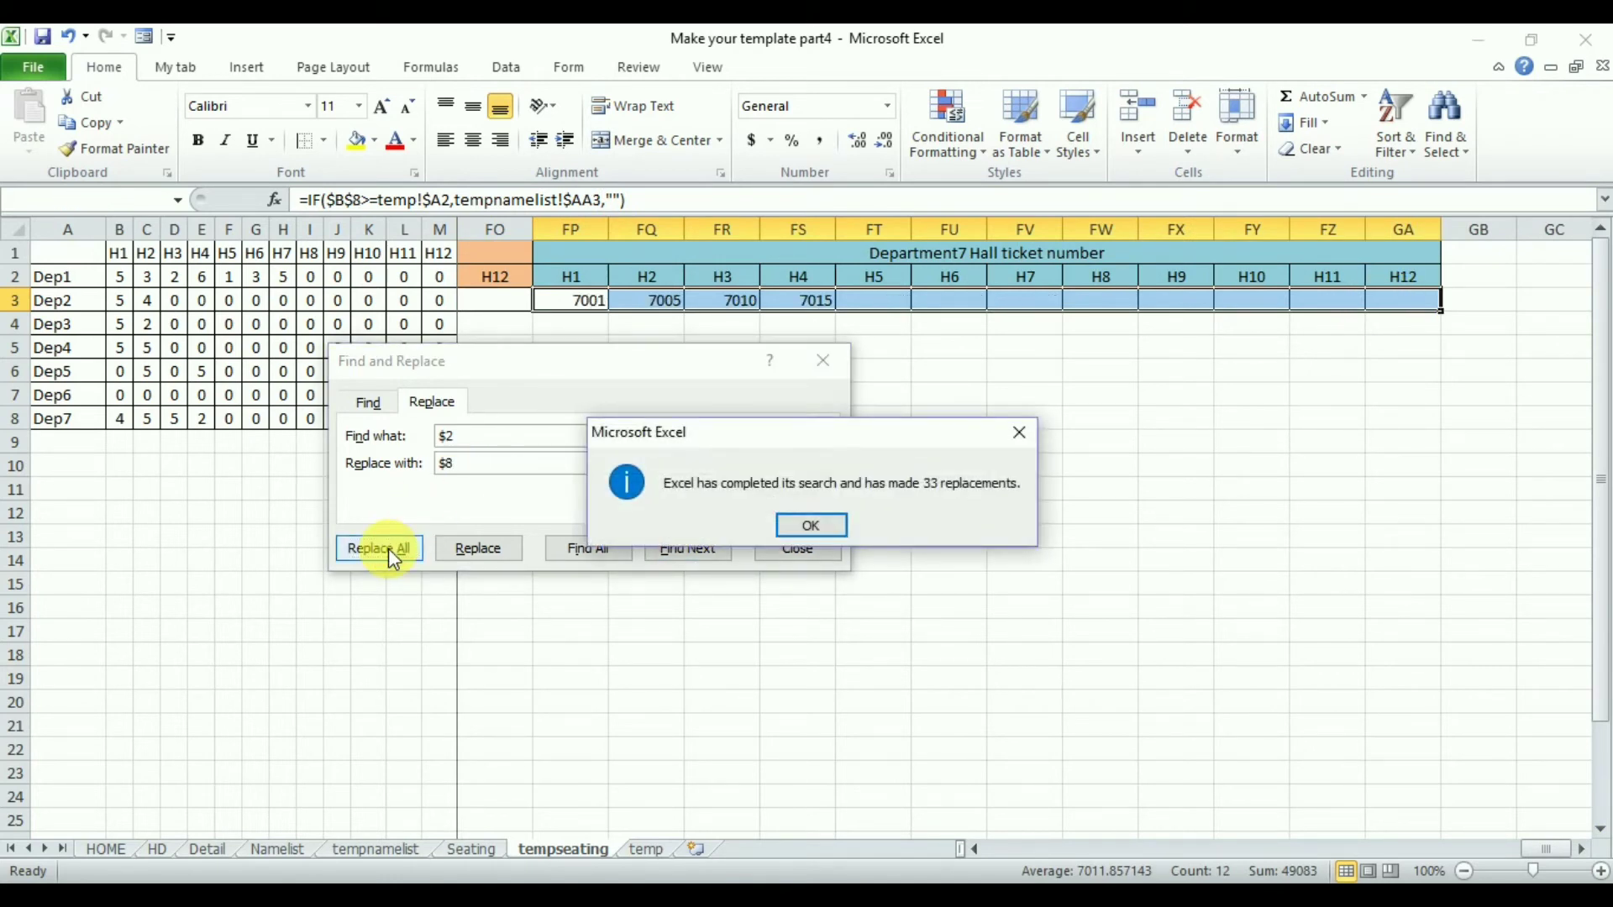
{"action": "key", "text": "Return"}
{"action": "left_click", "coordinate": [798, 547]}
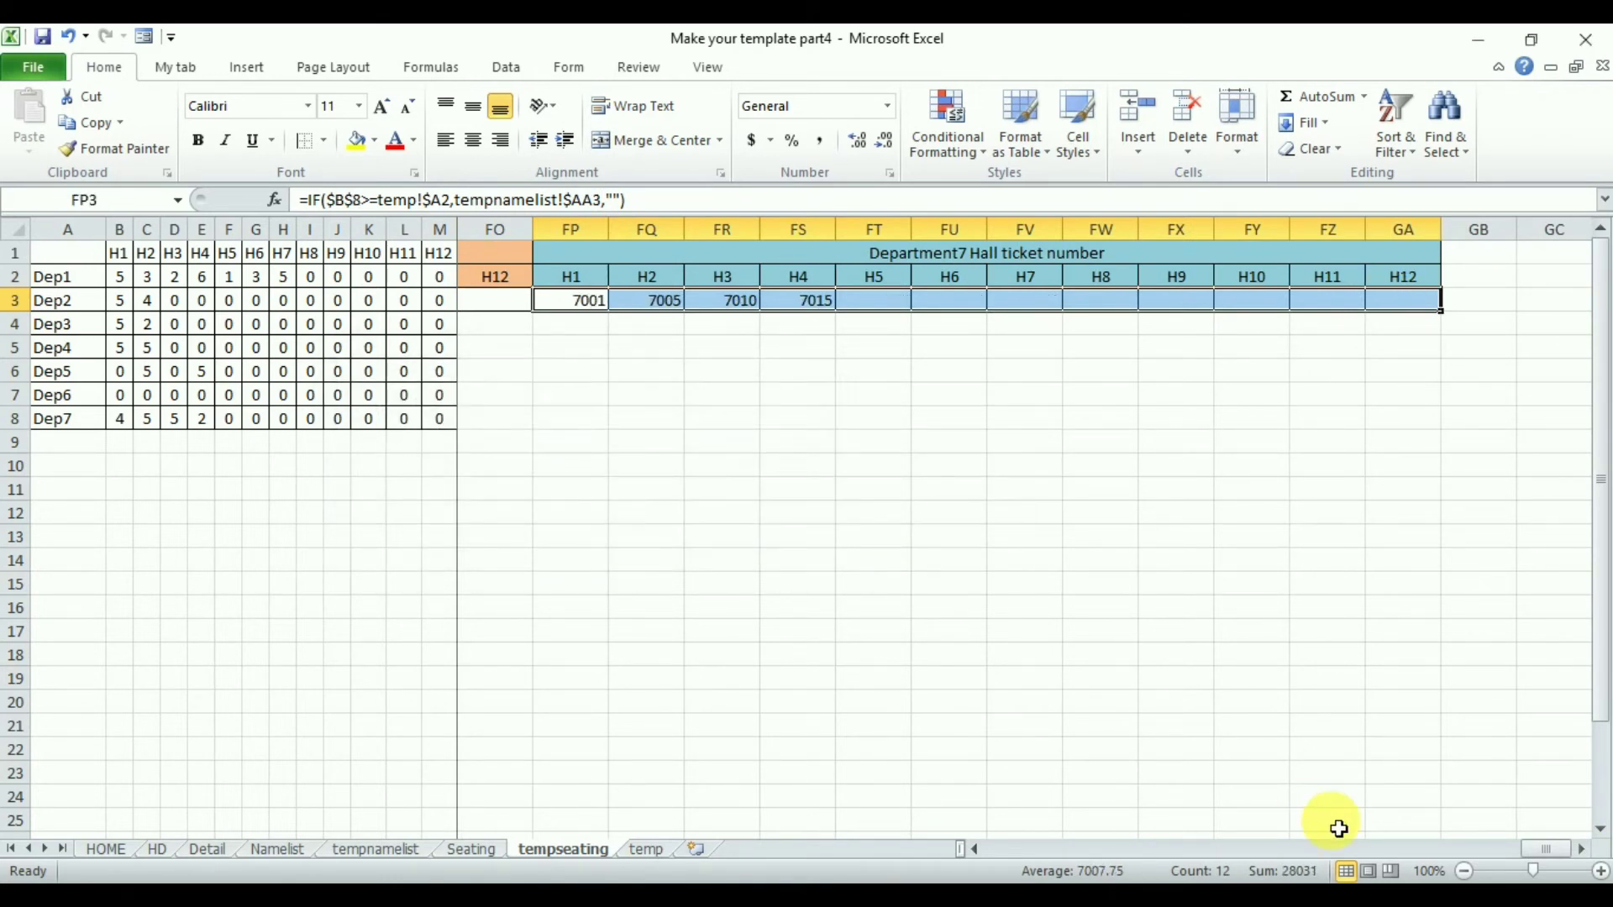
{"action": "left_click_drag", "start_coordinate": [1547, 853], "coordinate": [1304, 855]}
- Fill the hall ticket formulas in CV3:GA3 down to row 30
{"action": "left_click", "coordinate": [654, 312]}
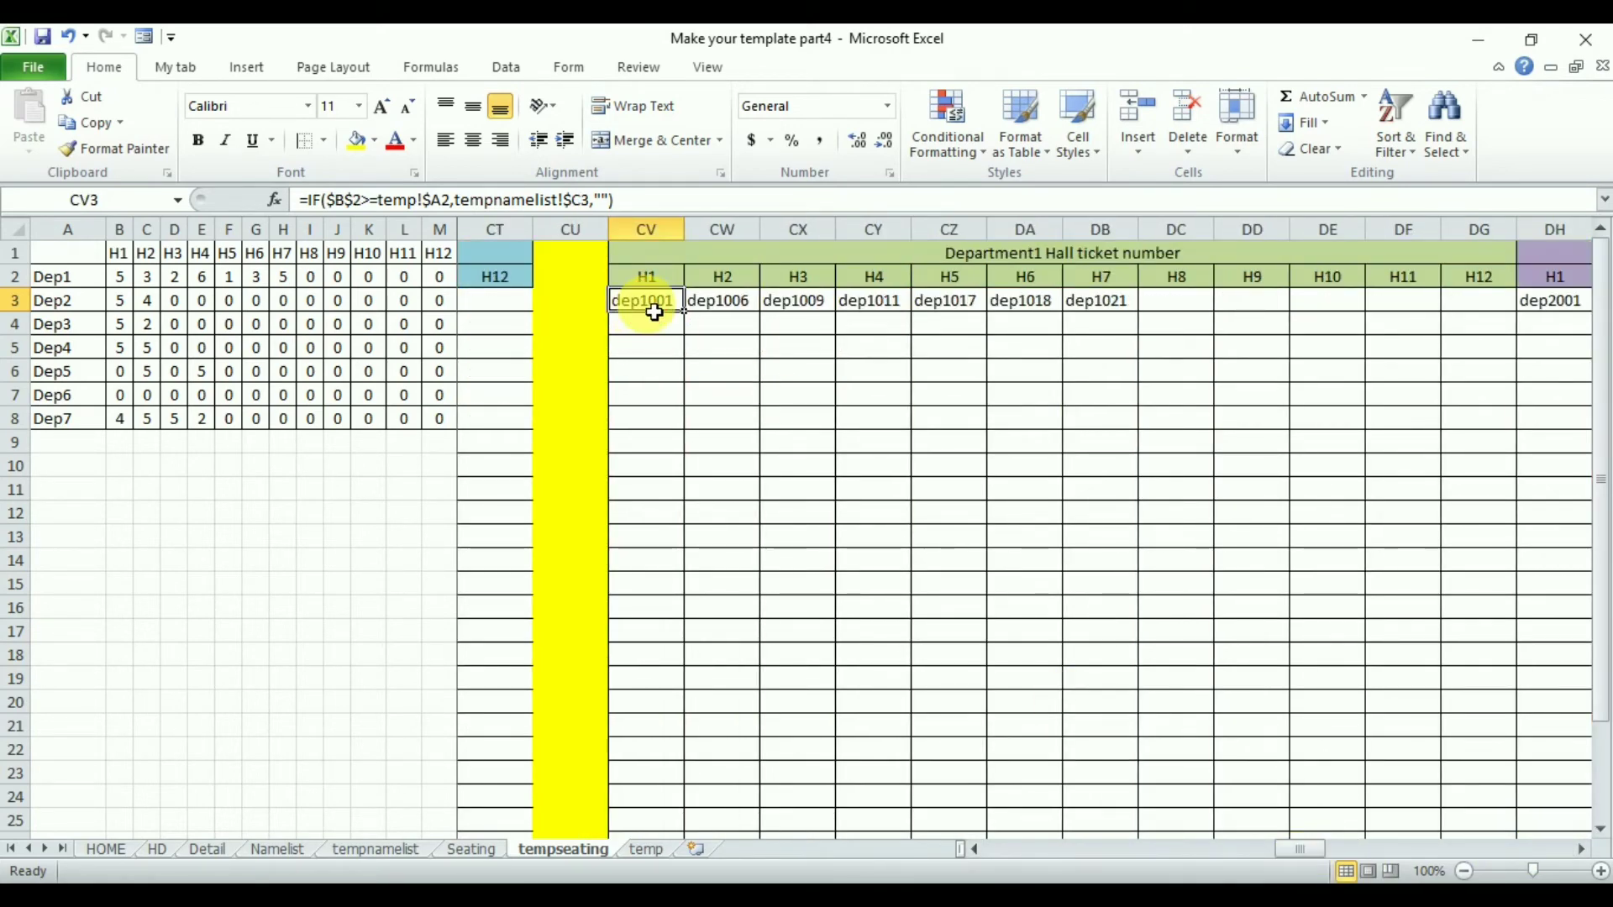
{"action": "key", "text": "ctrl+shift+Right"}
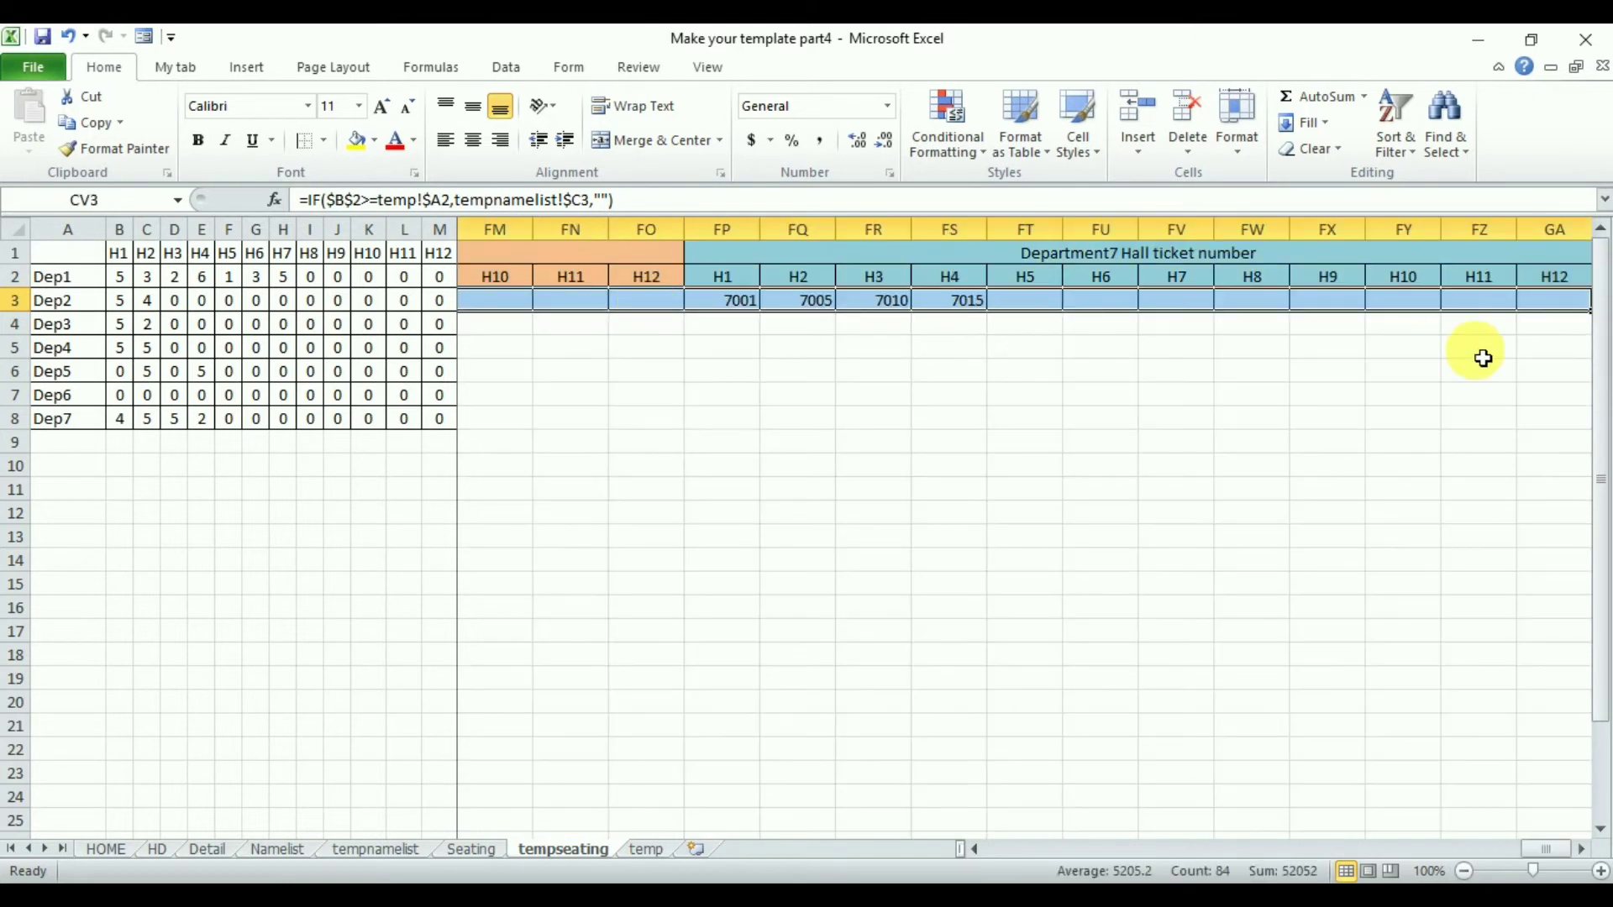
{"action": "left_click", "coordinate": [1582, 850]}
{"action": "left_click", "coordinate": [1582, 849]}
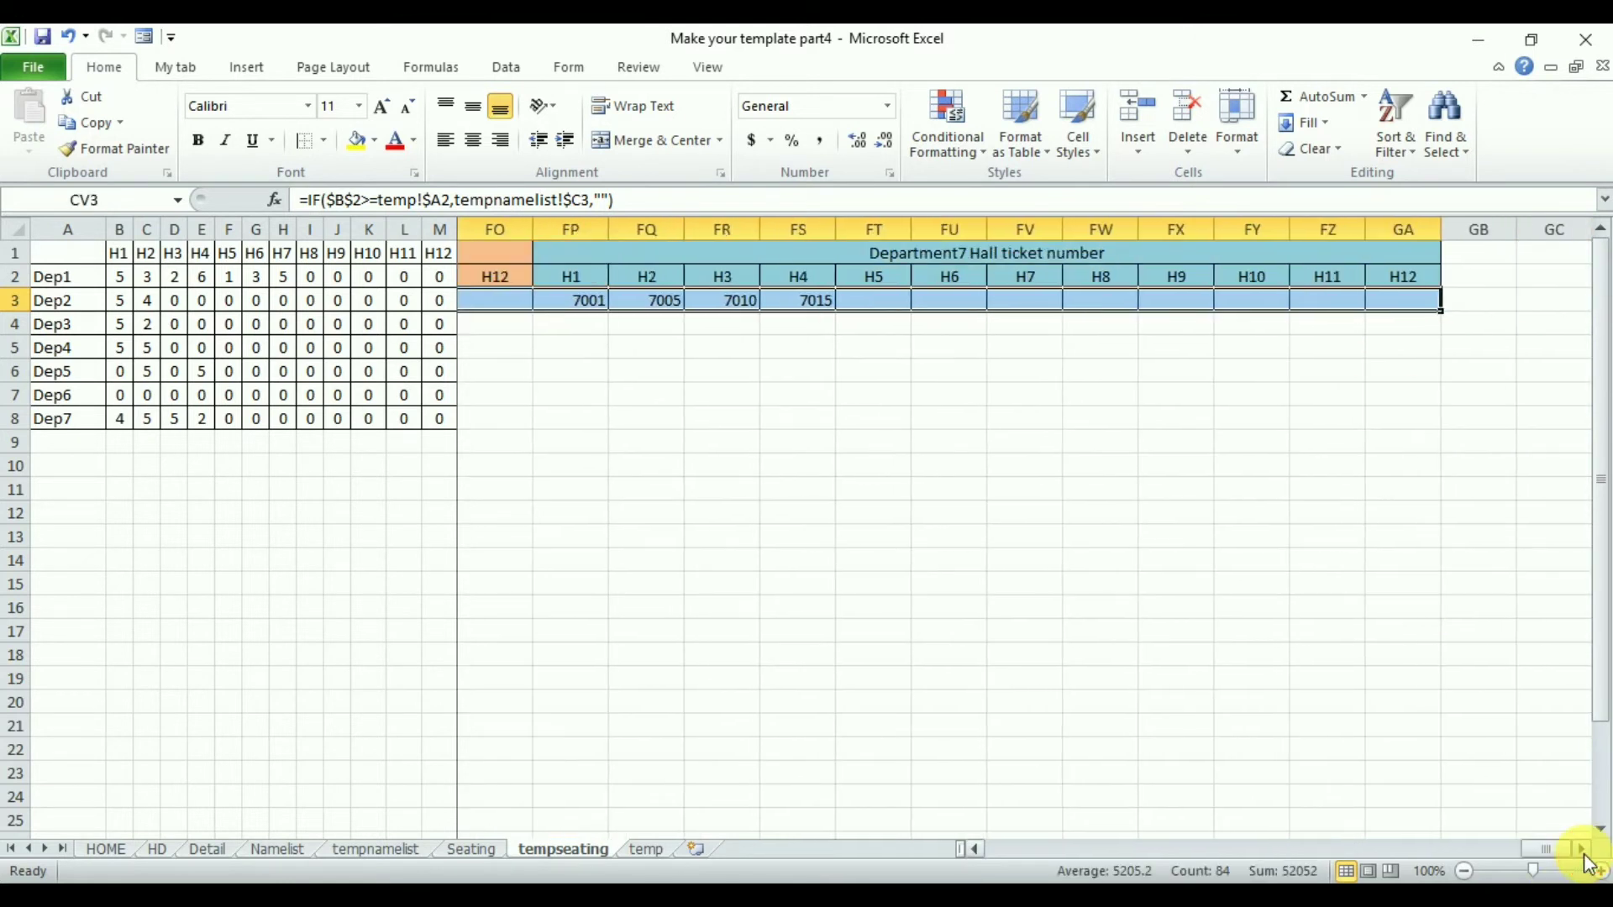
{"action": "mouse_move", "coordinate": [1453, 321]}
{"action": "left_mouse_down"}
{"action": "mouse_move", "coordinate": [1415, 652]}
{"action": "mouse_move", "coordinate": [1428, 870]}
{"action": "mouse_move", "coordinate": [1441, 746]}
{"action": "left_mouse_up"}
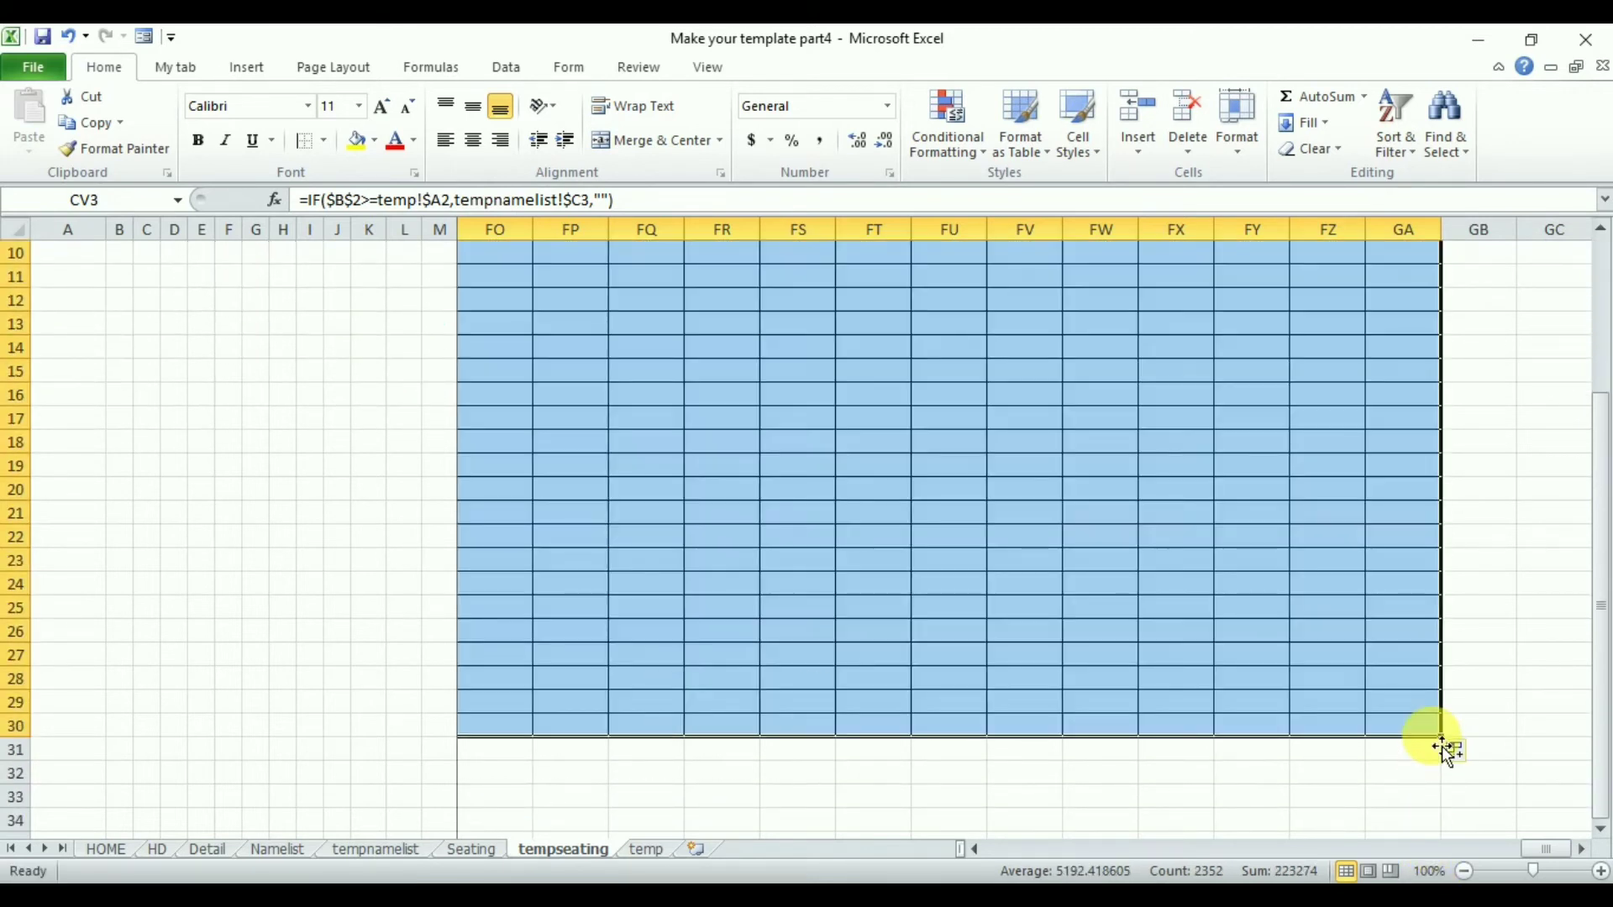
- Compare the Department1 name lists under H1 to H4 against the CSE hall counts in the summary table
{"action": "left_click_drag", "start_coordinate": [1538, 844], "coordinate": [1277, 853]}
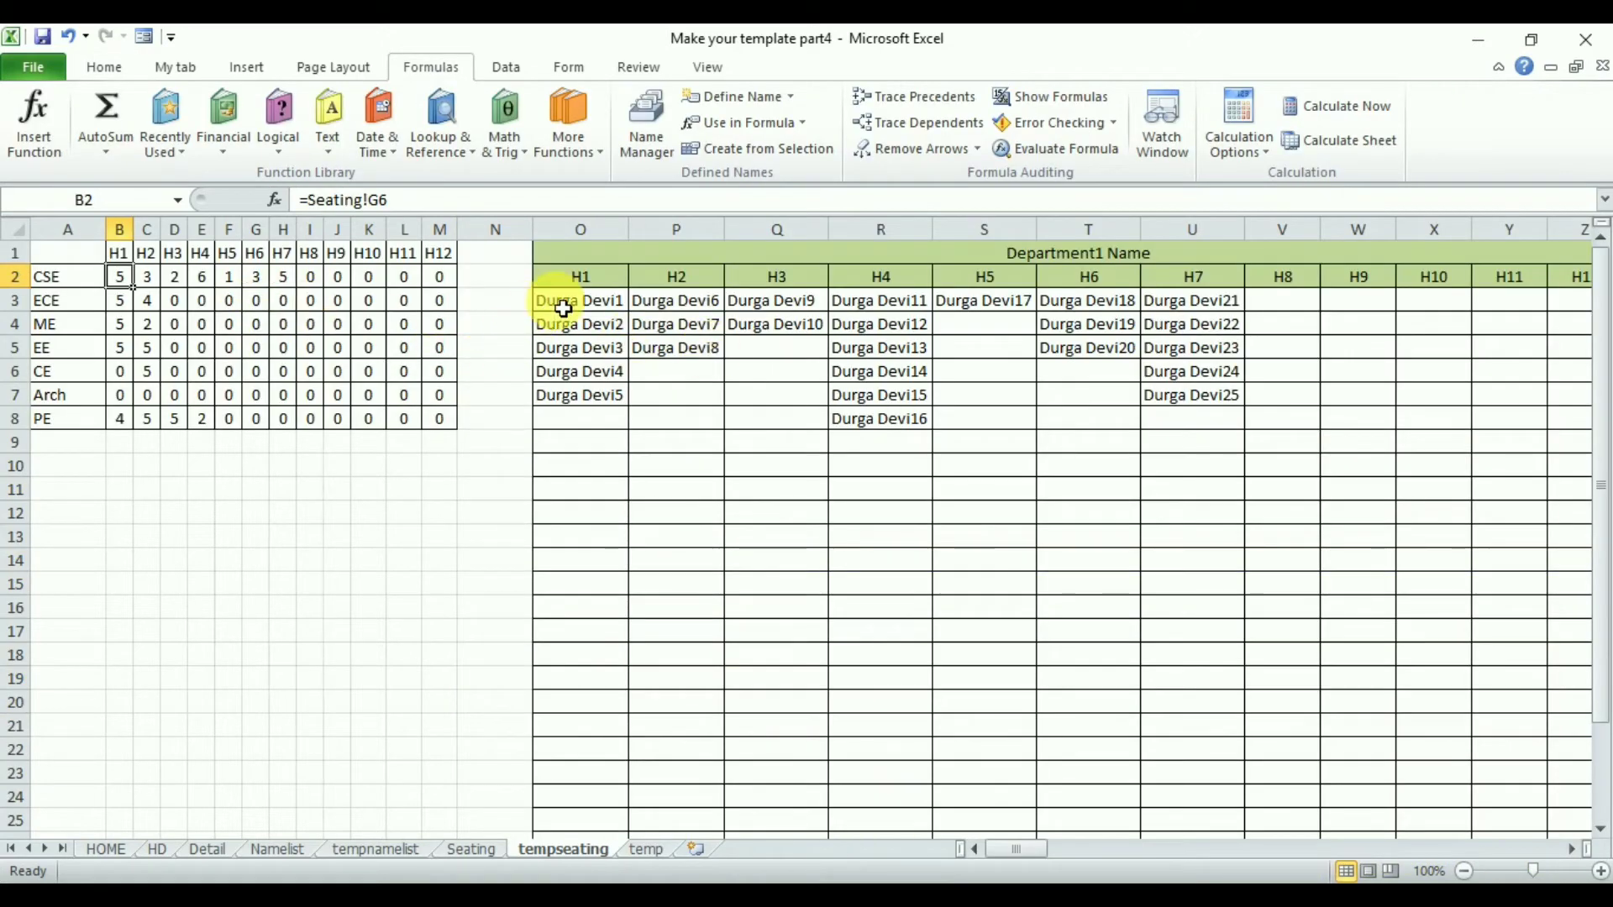
{"action": "left_click_drag", "start_coordinate": [562, 309], "coordinate": [578, 397]}
{"action": "left_click", "coordinate": [126, 313]}
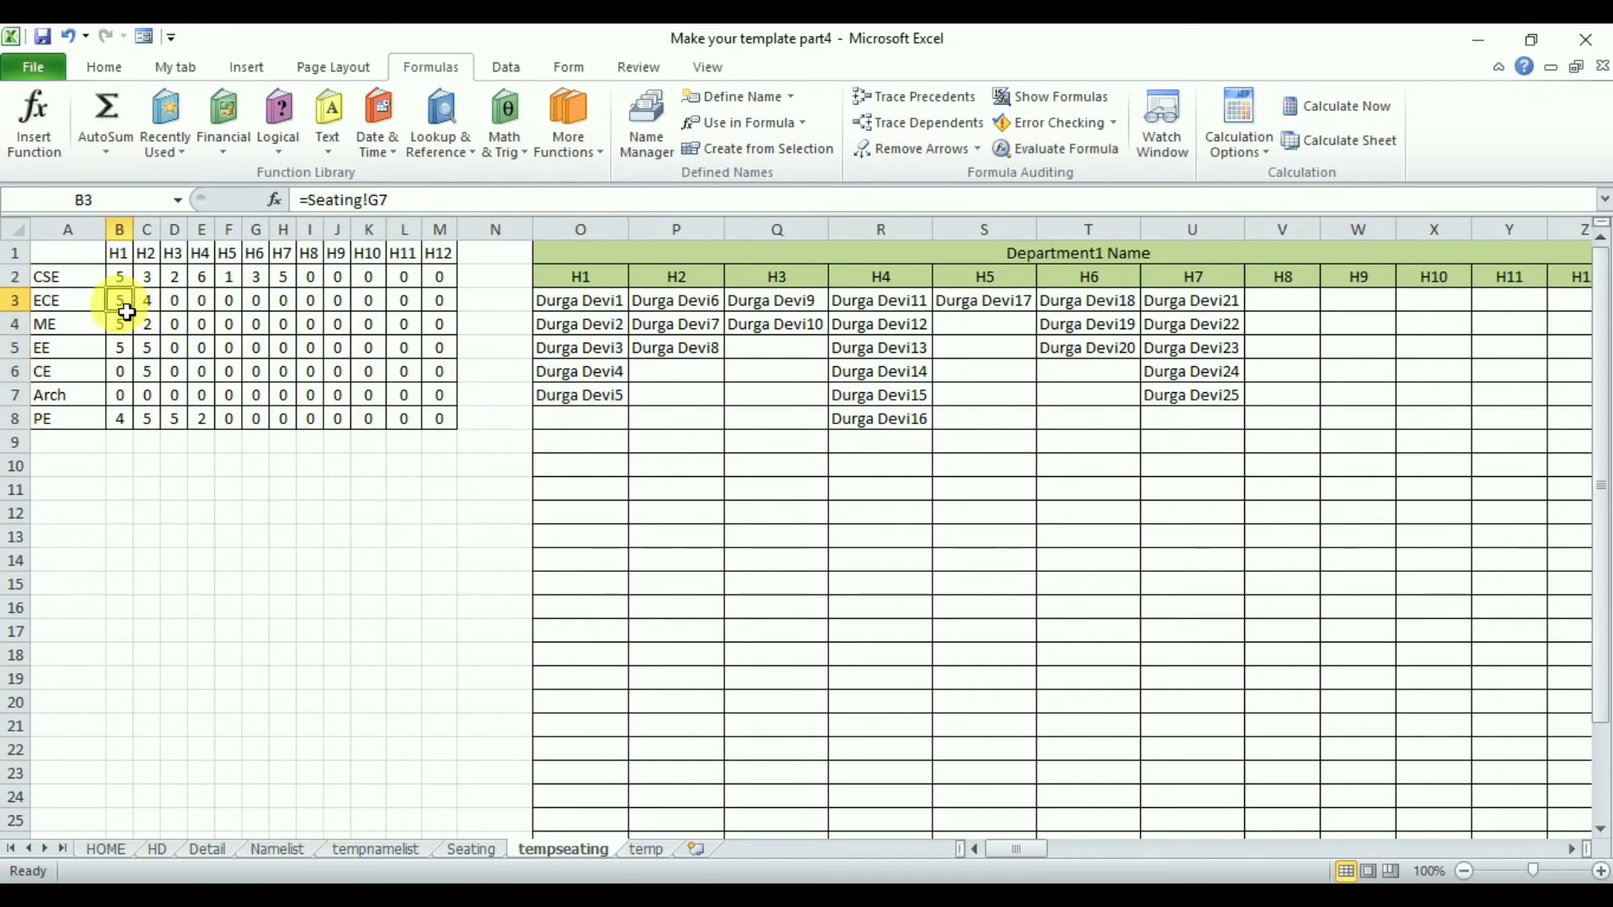
{"action": "left_click_drag", "start_coordinate": [694, 304], "coordinate": [699, 354]}
{"action": "left_click", "coordinate": [174, 277]}
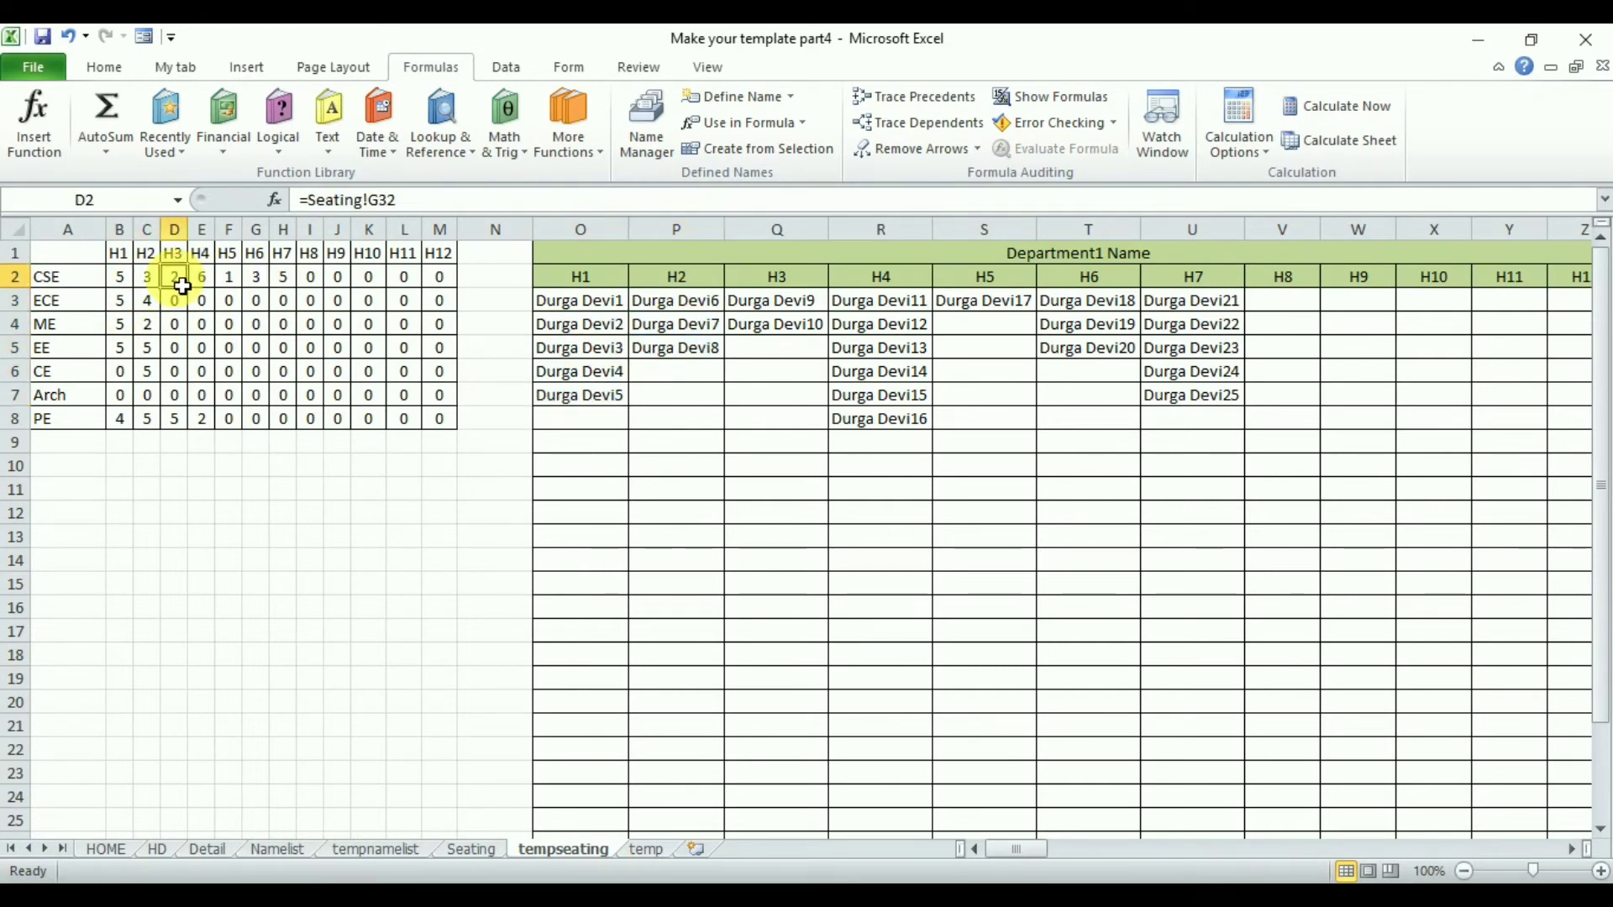
{"action": "left_click_drag", "start_coordinate": [792, 307], "coordinate": [785, 332]}
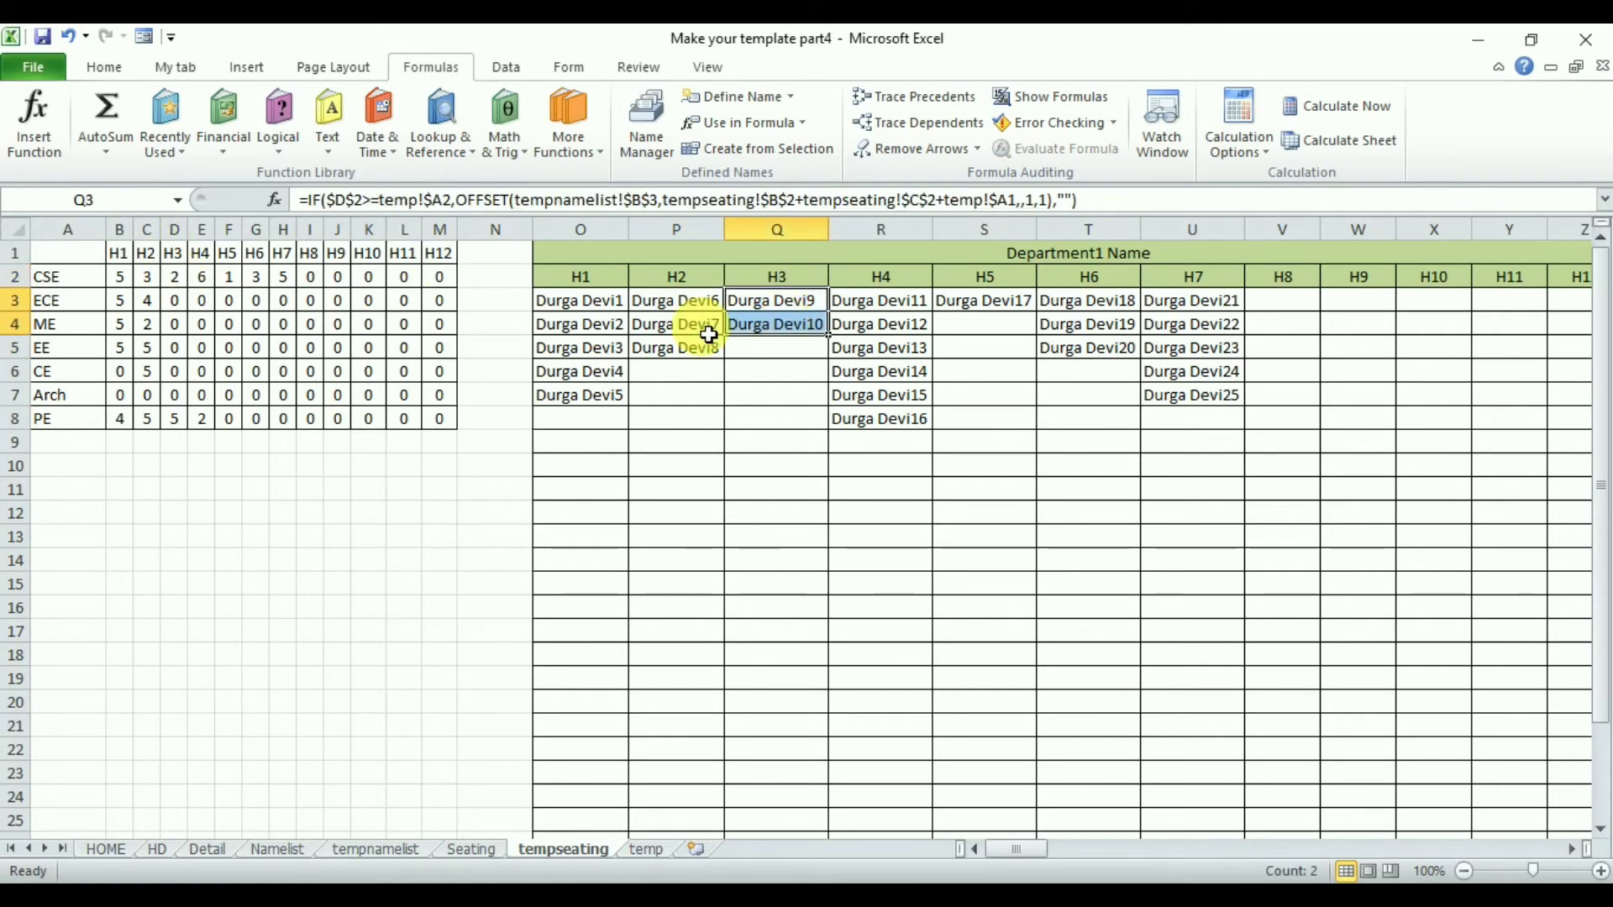
{"action": "left_click", "coordinate": [210, 282]}
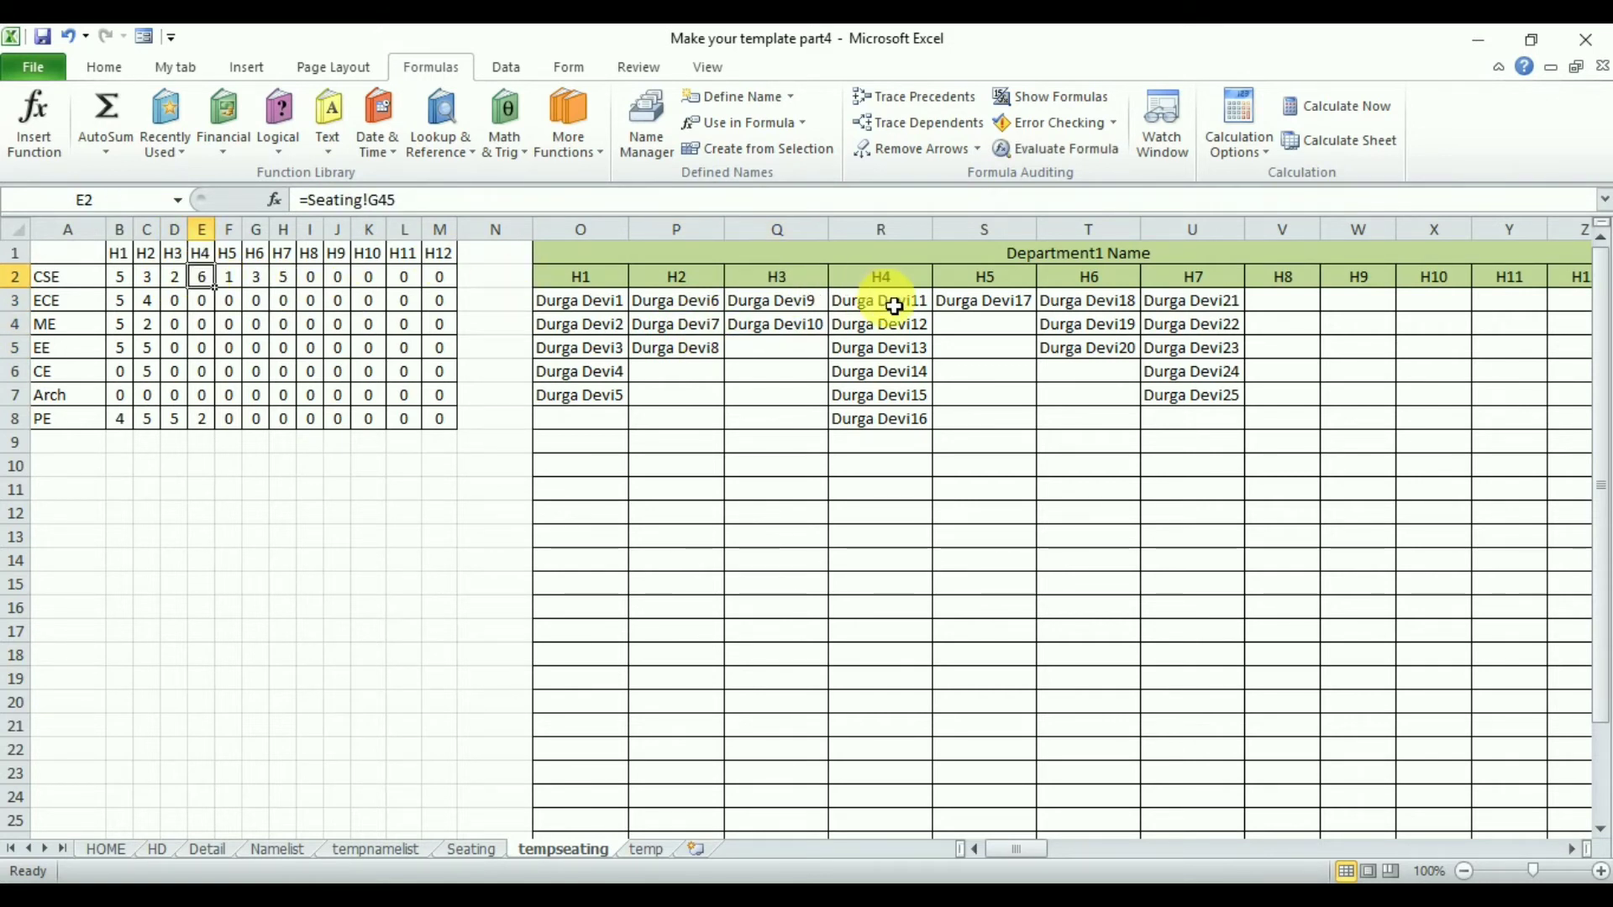
{"action": "left_click_drag", "start_coordinate": [891, 304], "coordinate": [893, 417]}
- Compare the Department1 name lists under H5 to H7 against the CSE hall counts in the summary table
{"action": "left_click", "coordinate": [225, 278]}
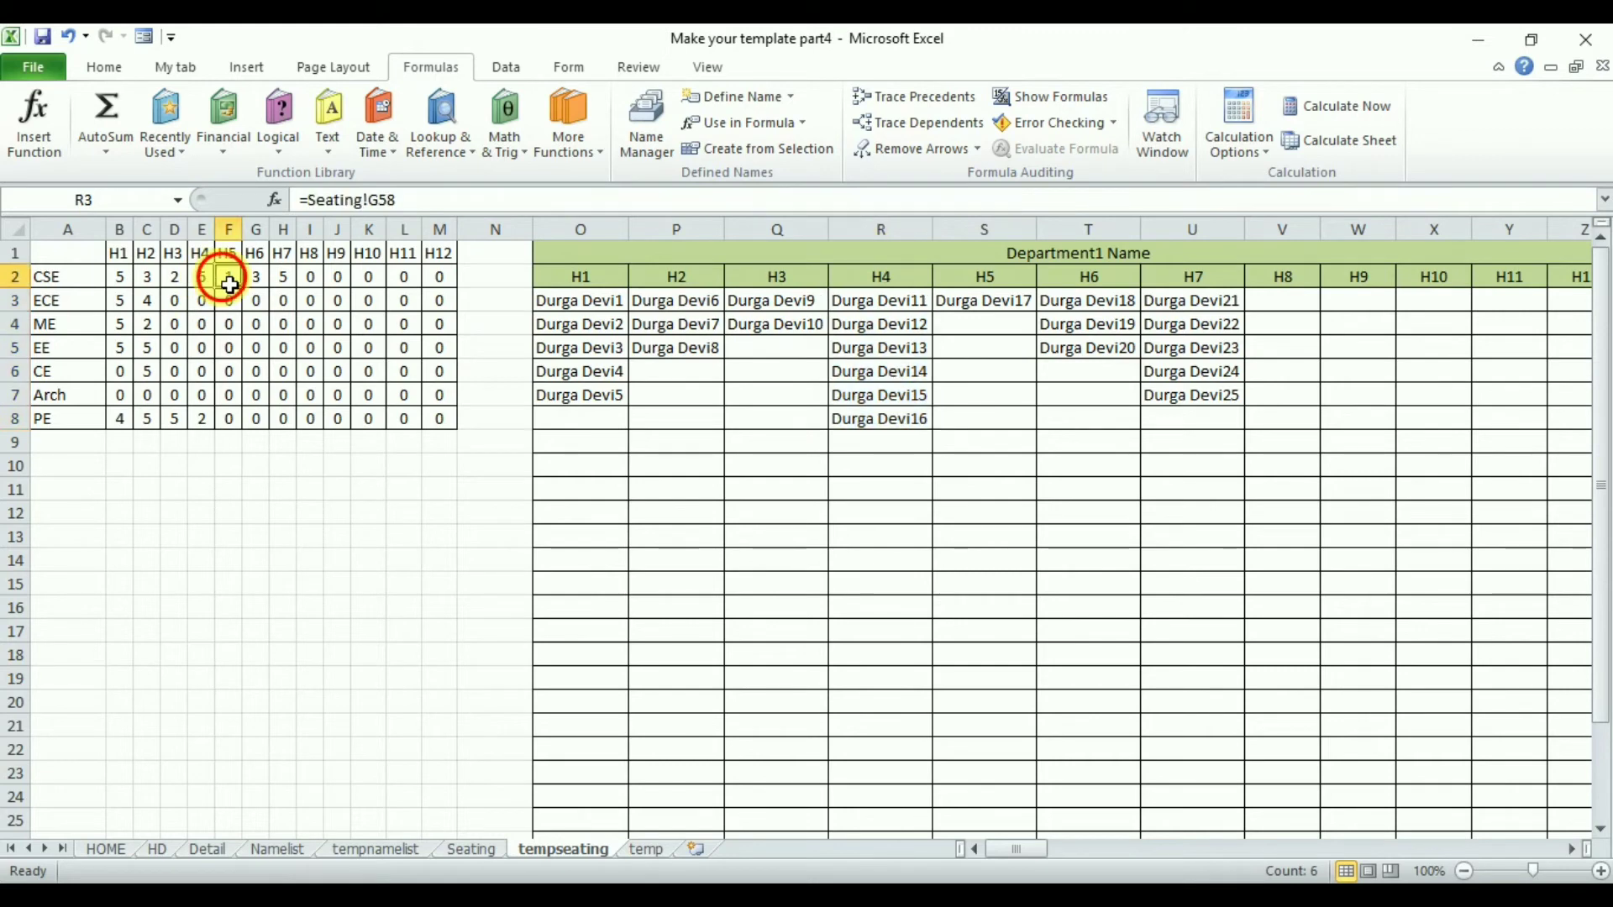
{"action": "left_click", "coordinate": [998, 300]}
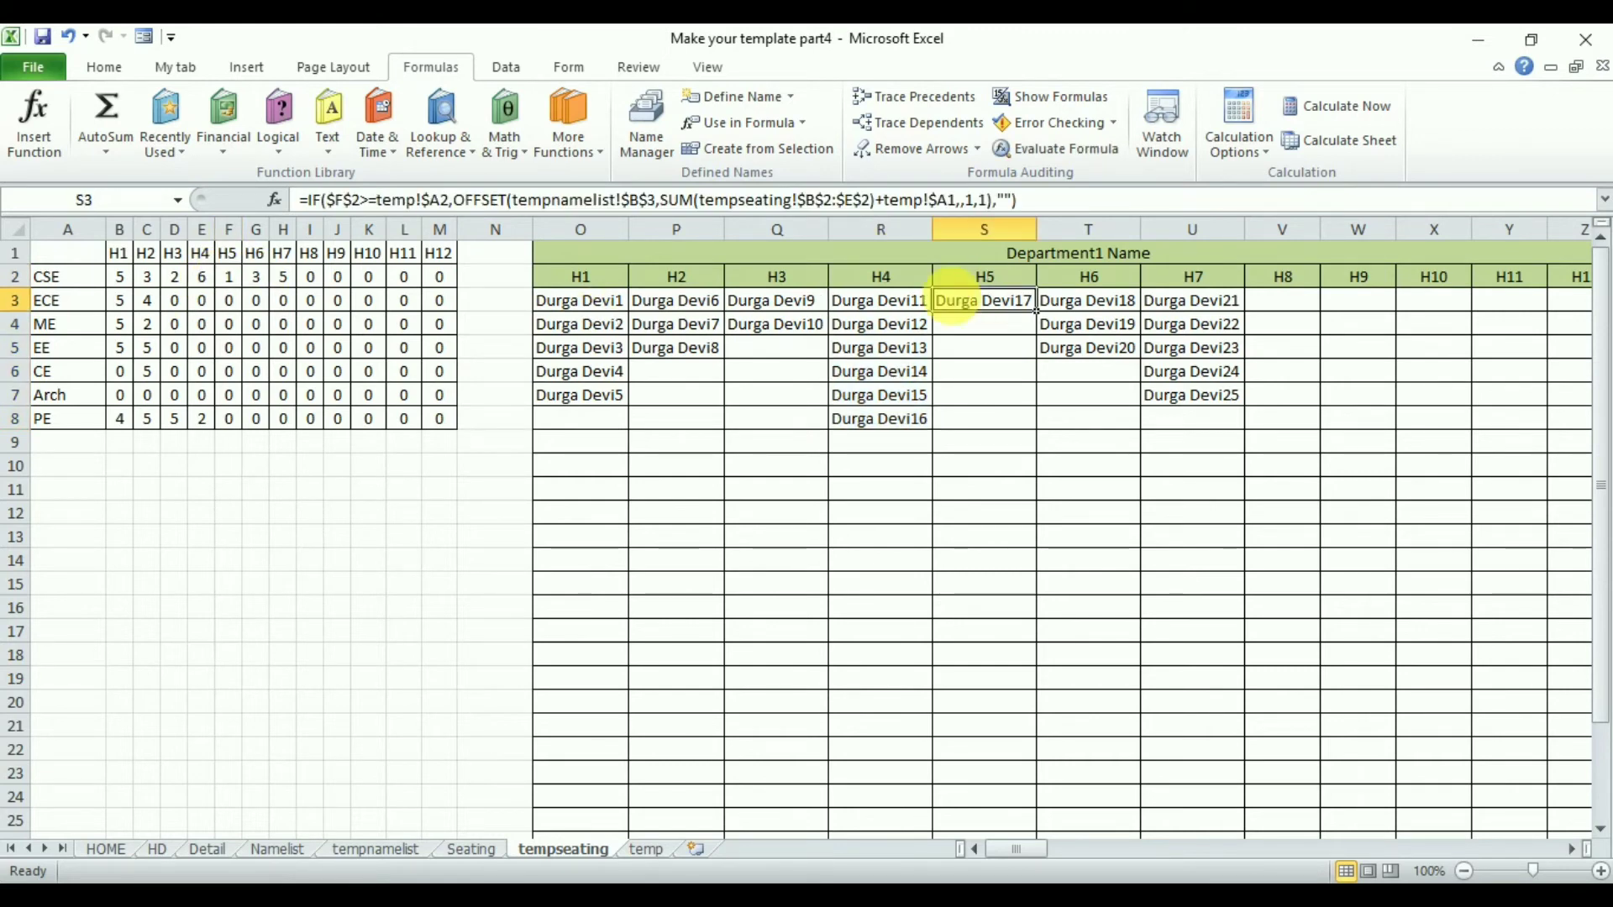
{"action": "left_click", "coordinate": [272, 288]}
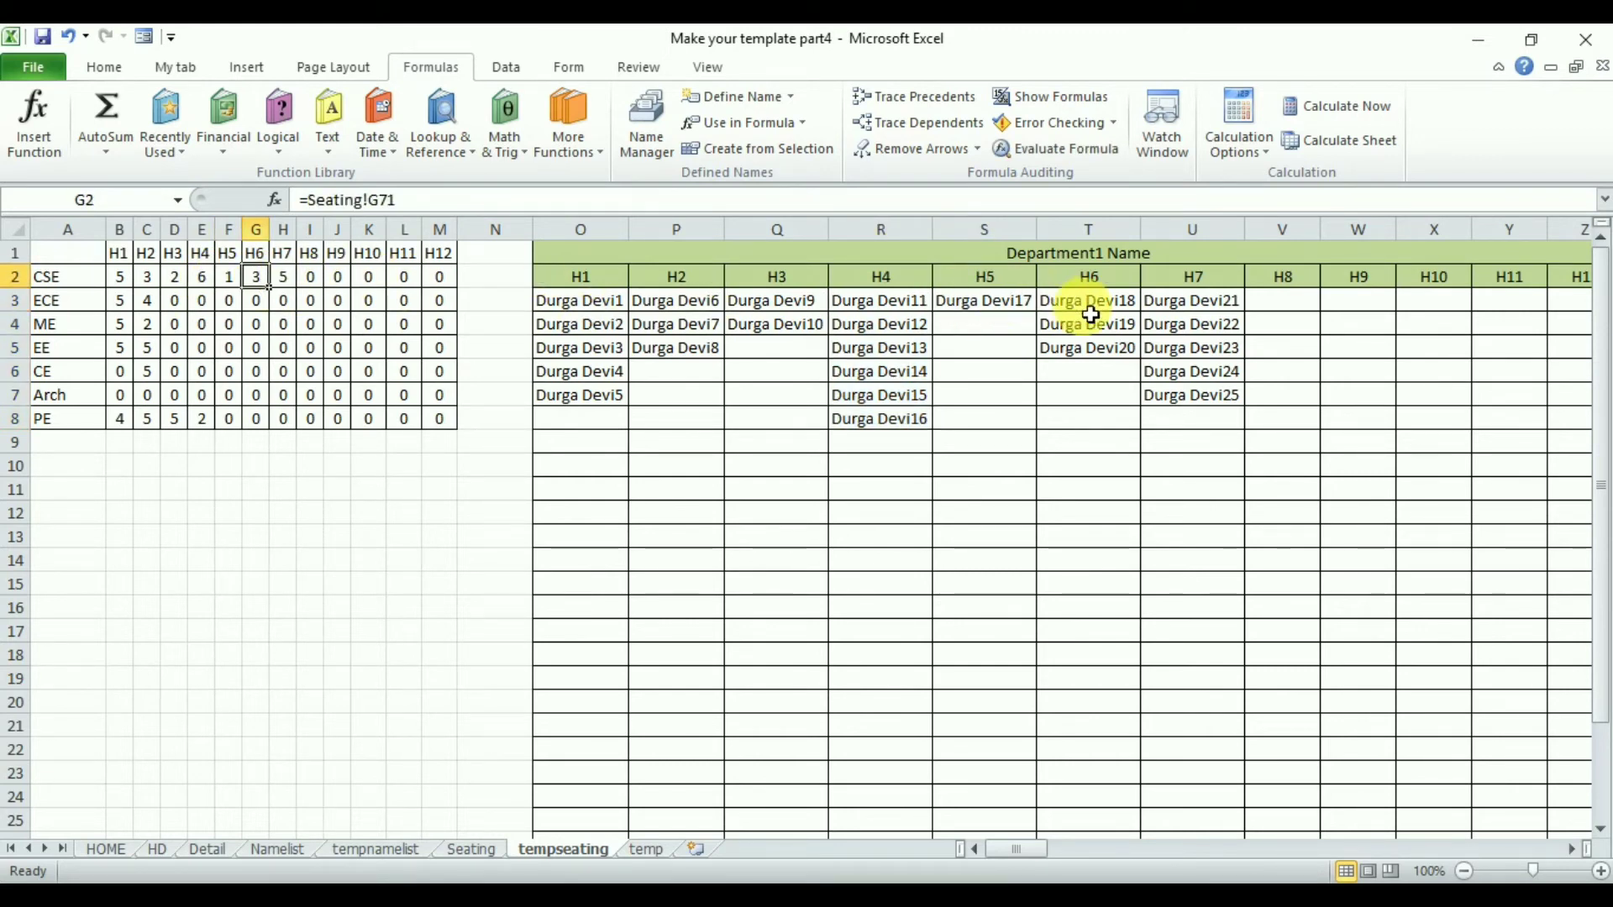
{"action": "left_click_drag", "start_coordinate": [1087, 306], "coordinate": [1101, 353]}
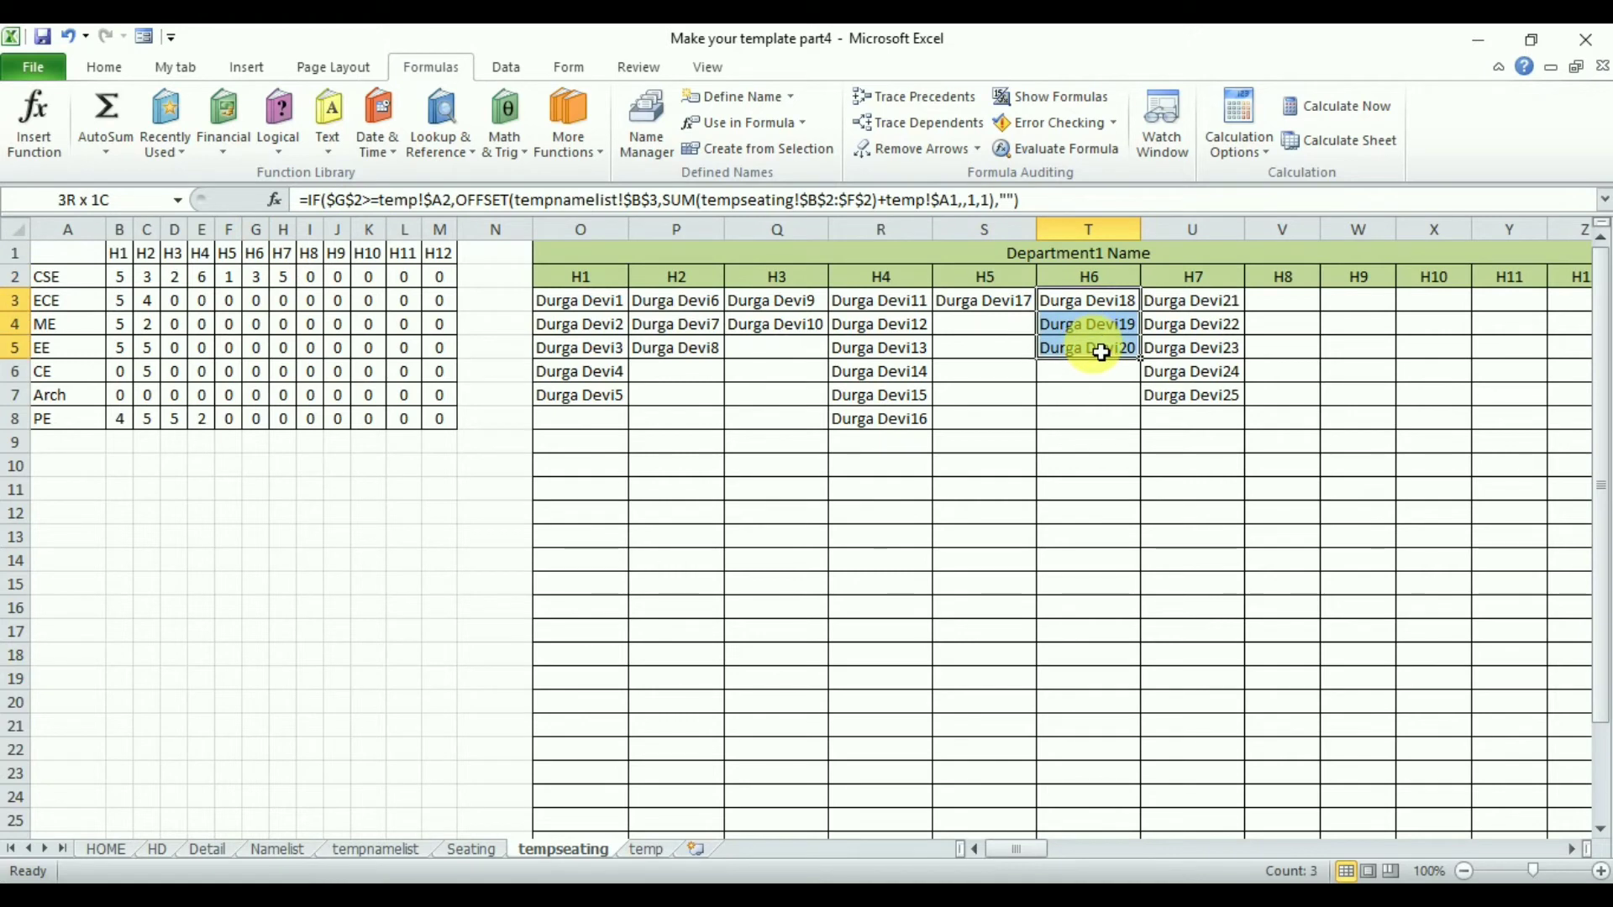
{"action": "left_click", "coordinate": [291, 279]}
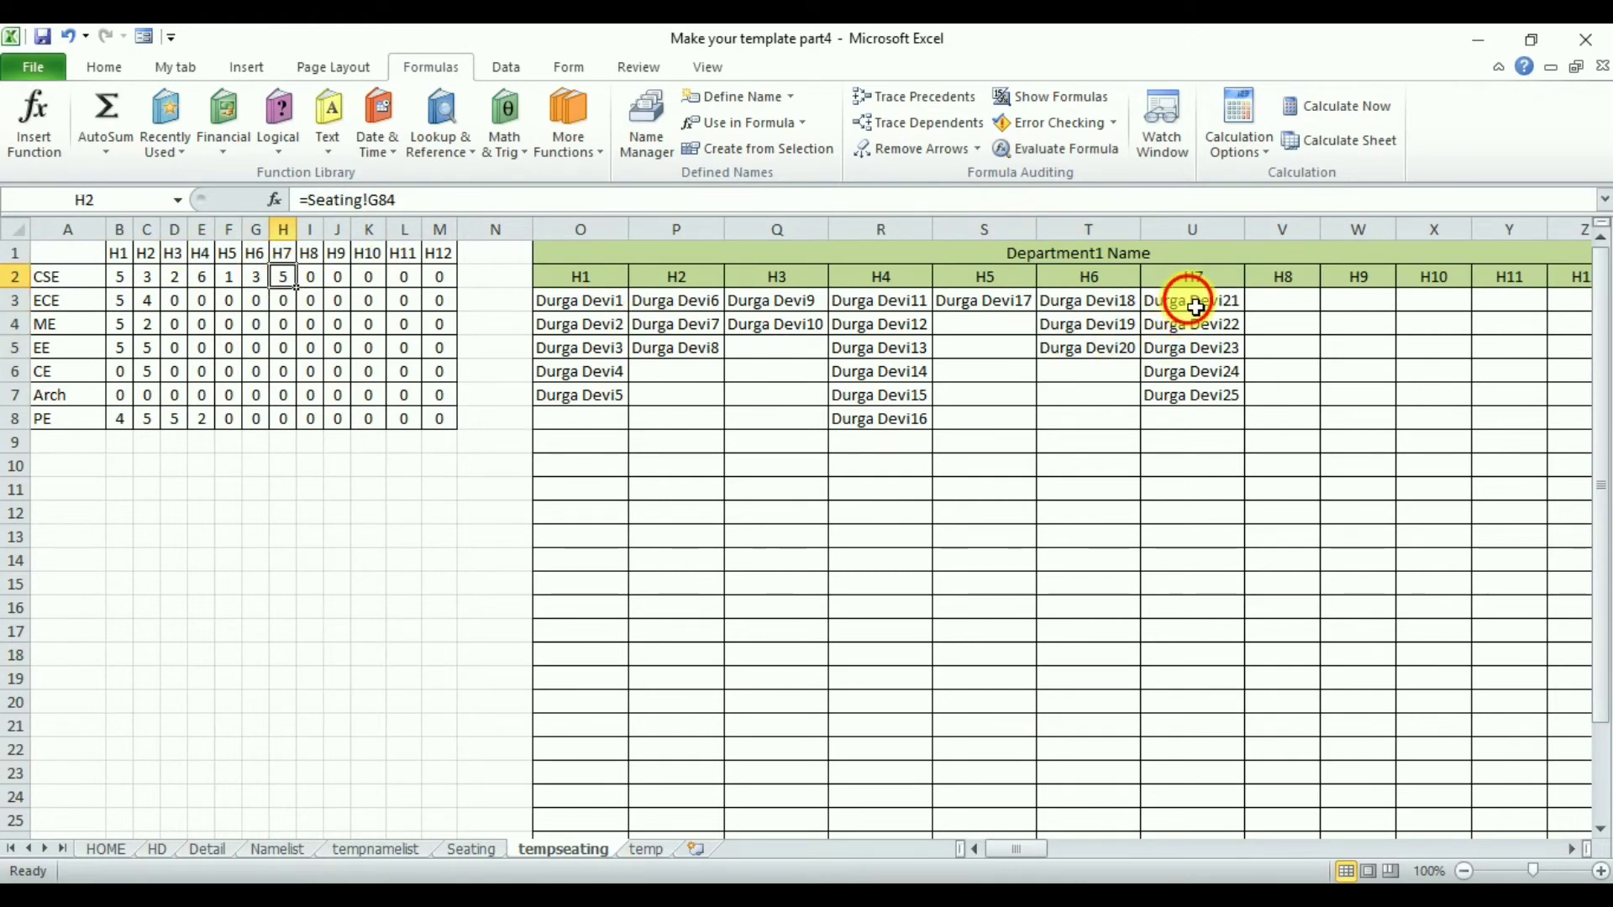
{"action": "left_click_drag", "start_coordinate": [1195, 307], "coordinate": [1196, 402]}
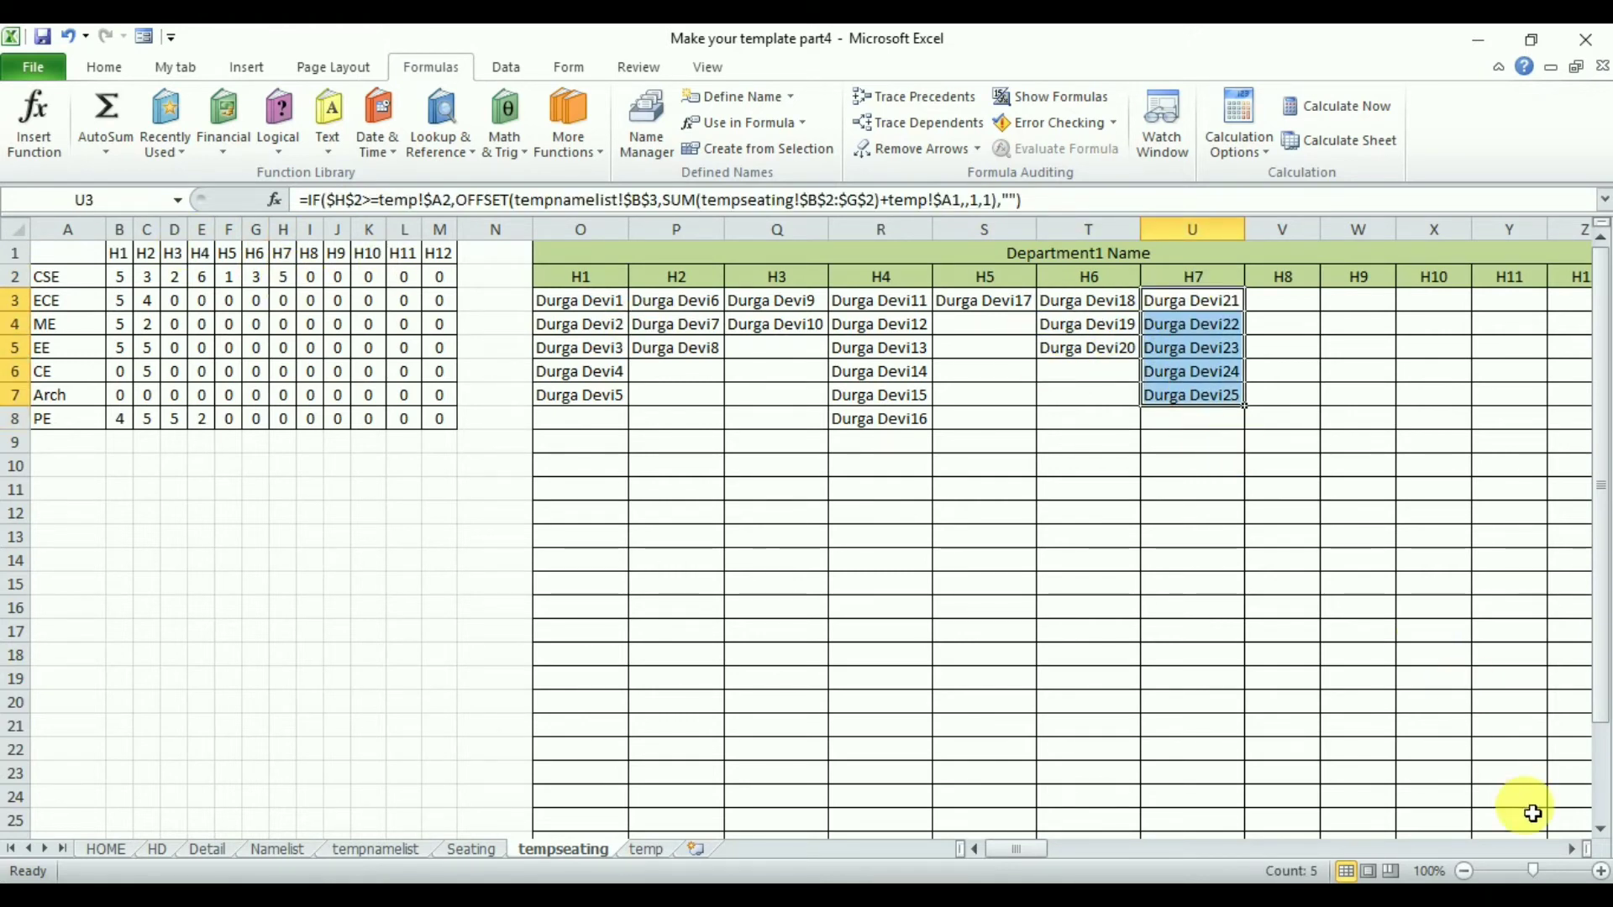
{"action": "left_click", "coordinate": [1576, 855]}
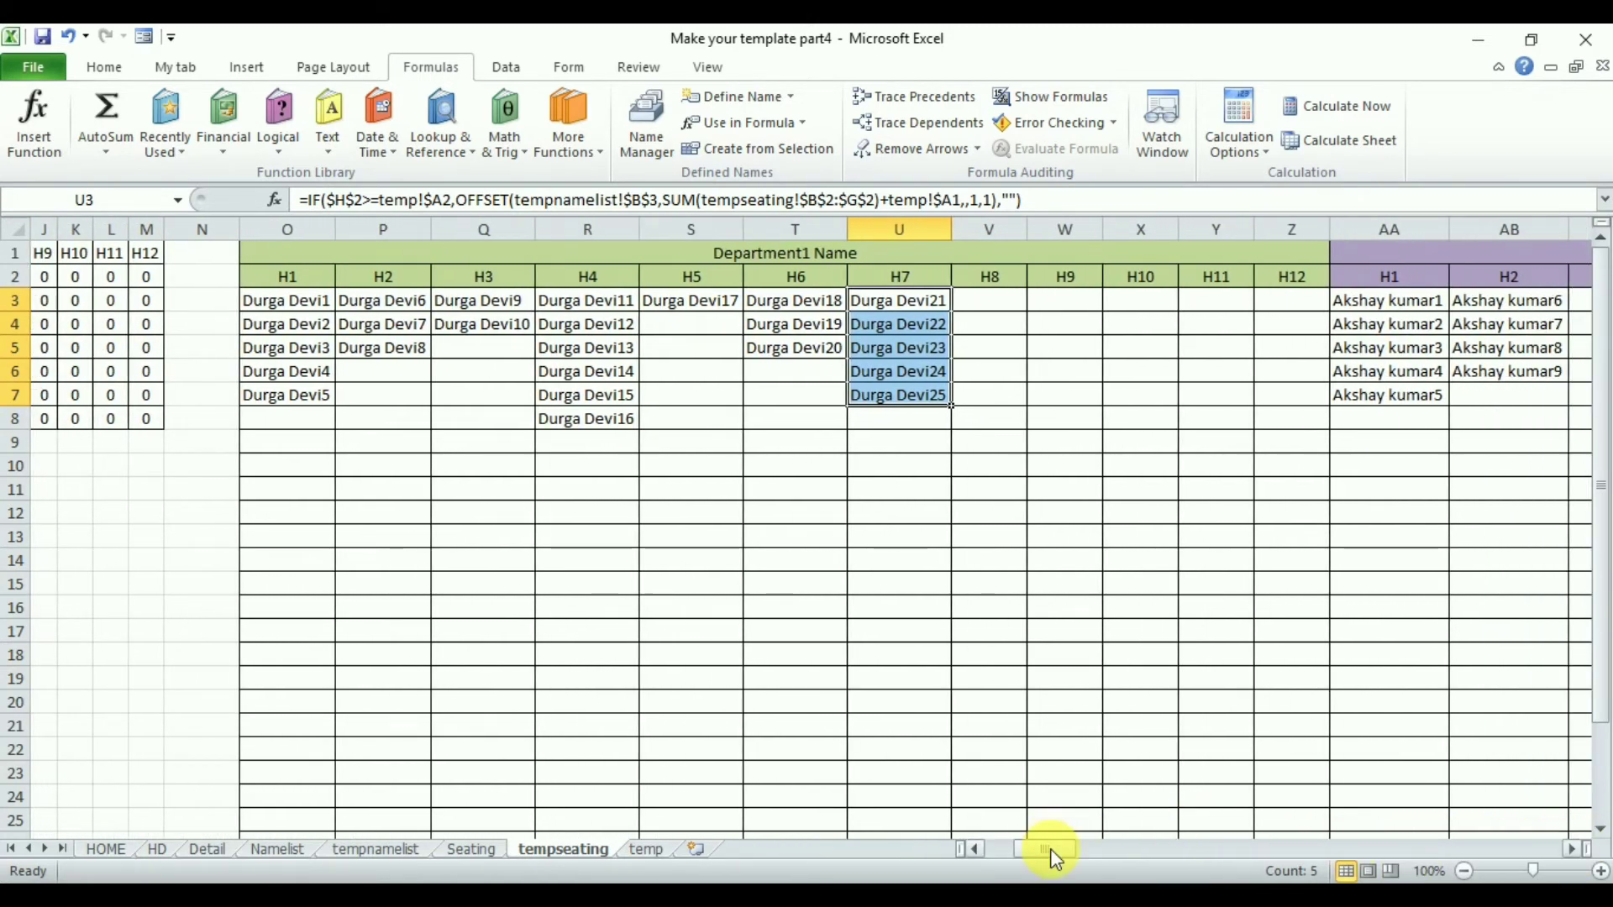
- Freeze panes at column N so the summary columns A to M stay fixed while scrolling
{"action": "left_click_drag", "start_coordinate": [1054, 857], "coordinate": [1018, 852]}
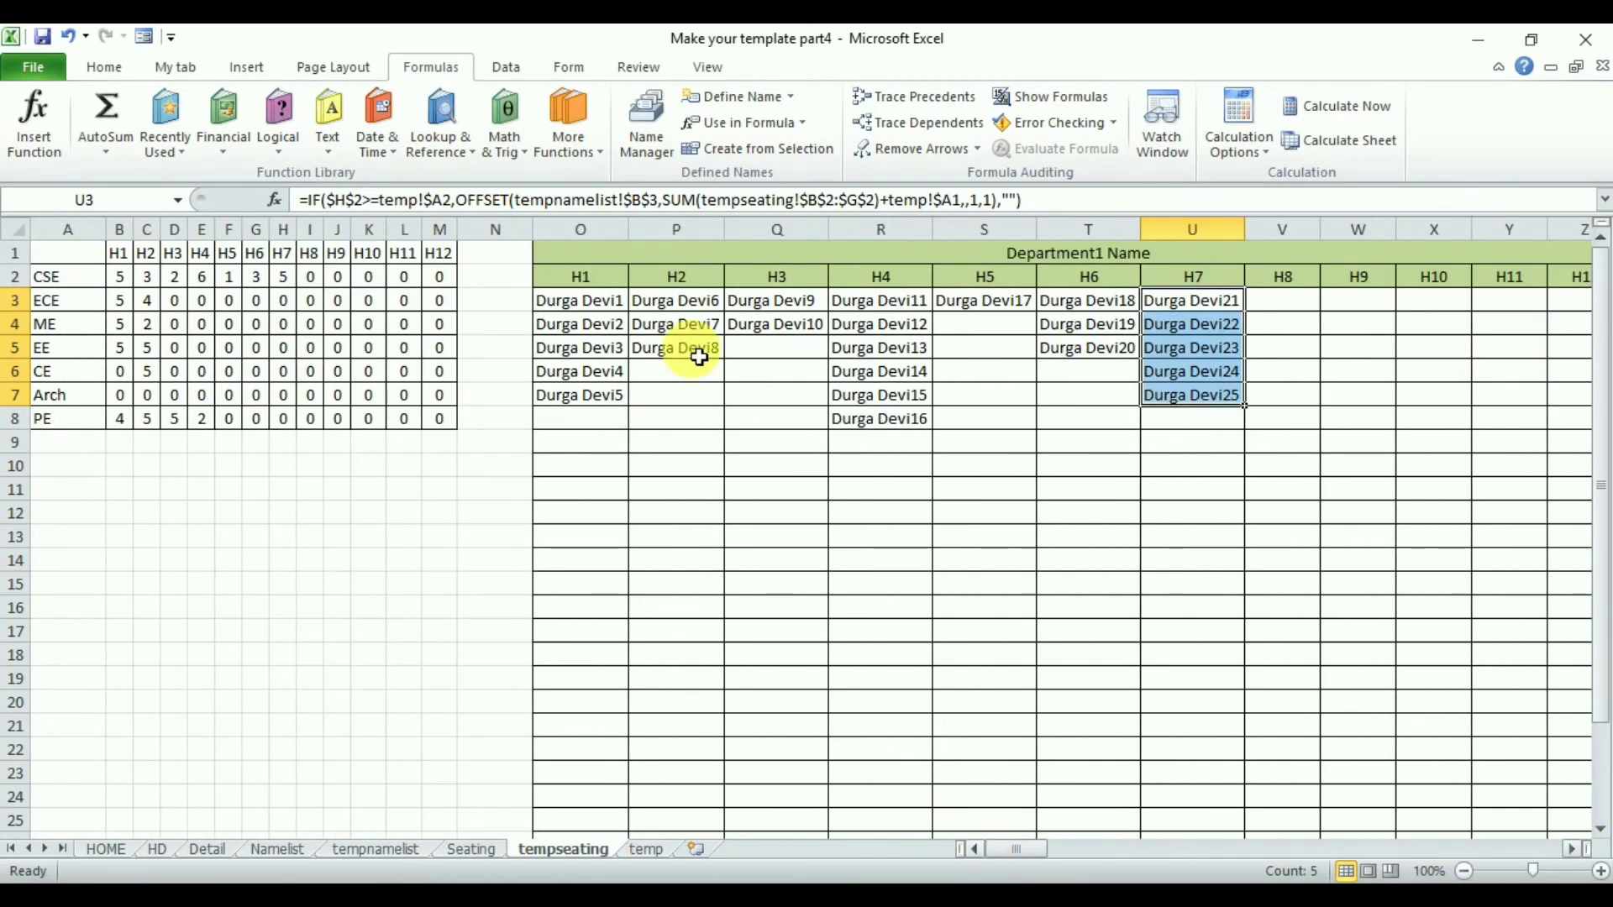
{"action": "left_click", "coordinate": [489, 264]}
{"action": "left_click", "coordinate": [722, 72]}
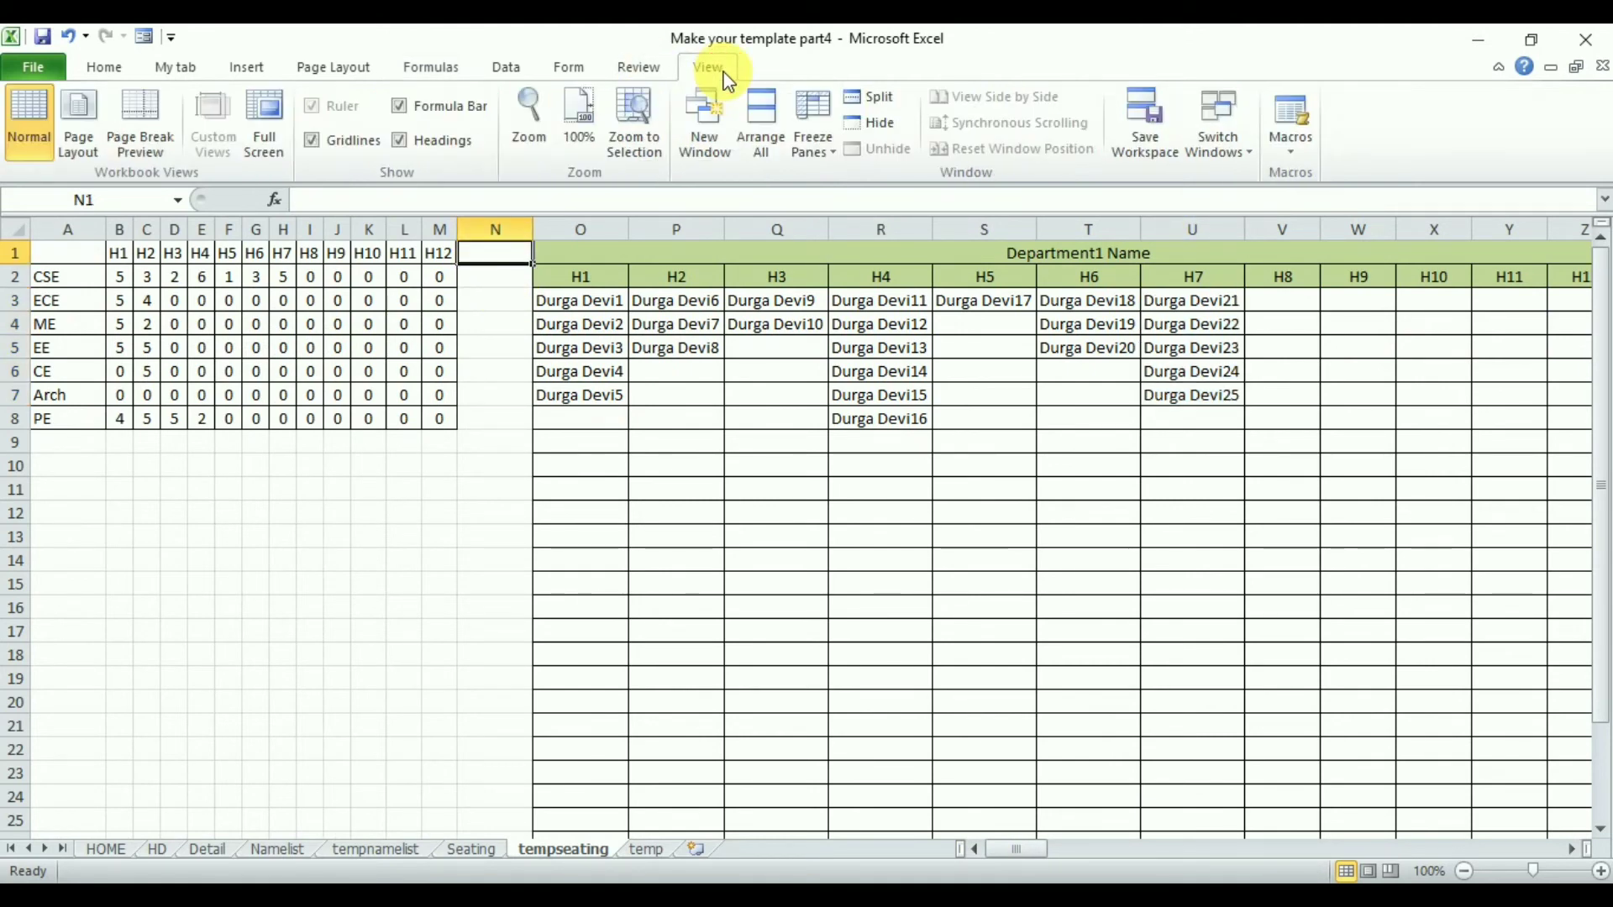
{"action": "left_click", "coordinate": [812, 126]}
{"action": "left_click", "coordinate": [865, 172]}
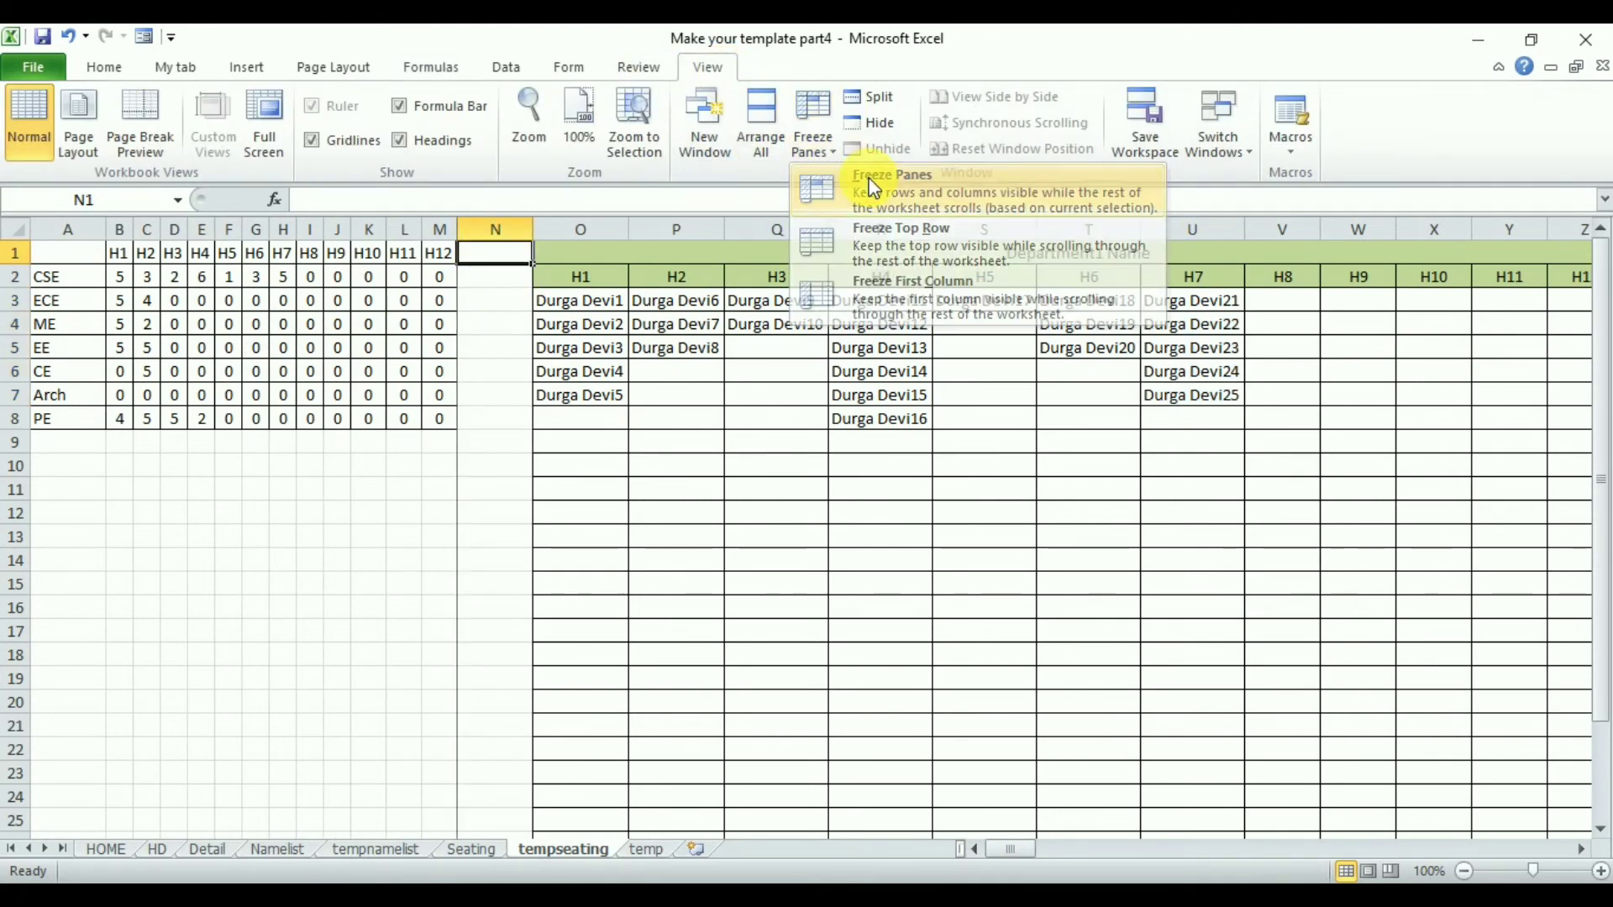
- Compare the Department2 name lists under H1 and H2 against the ECE row's hall counts
{"action": "left_click", "coordinate": [1583, 852]}
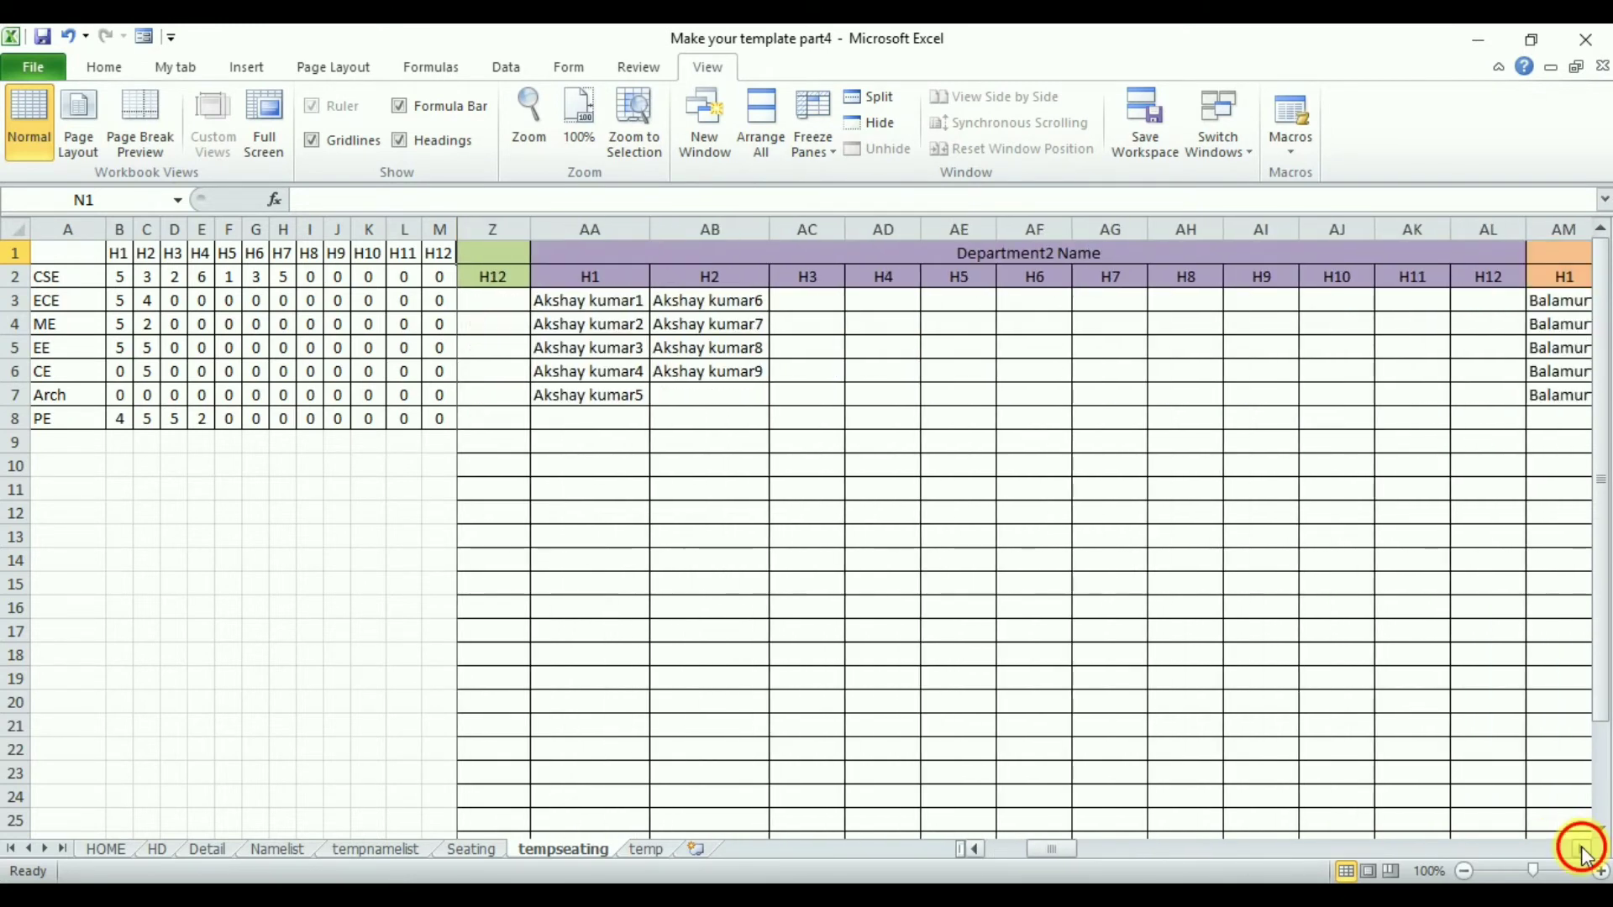
{"action": "left_click", "coordinate": [1583, 853]}
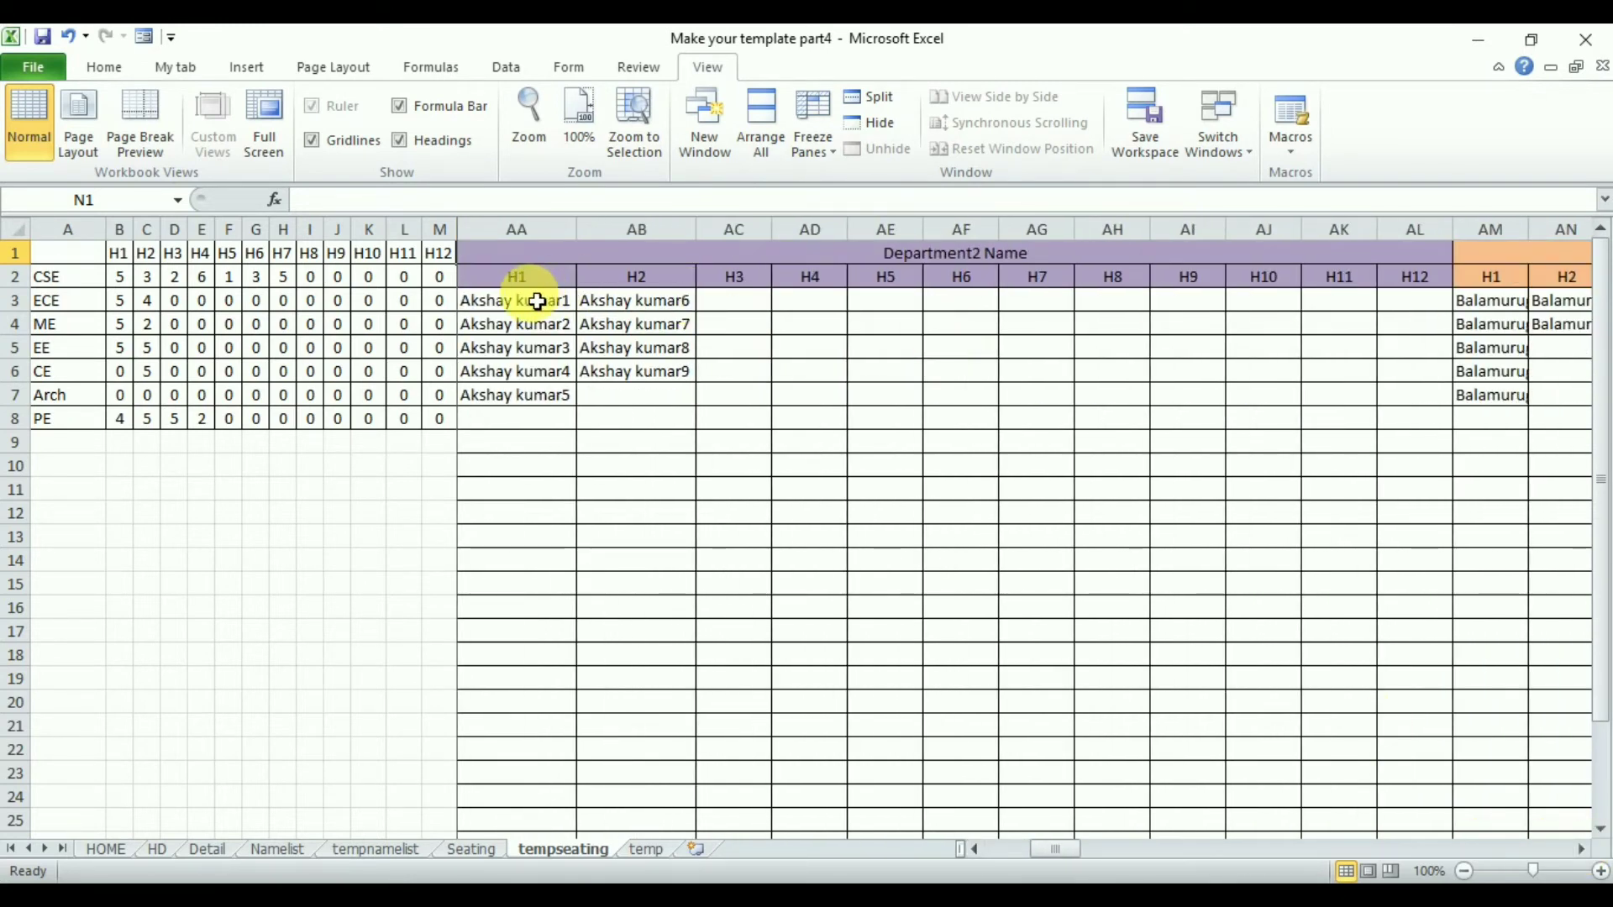
{"action": "left_click", "coordinate": [117, 305]}
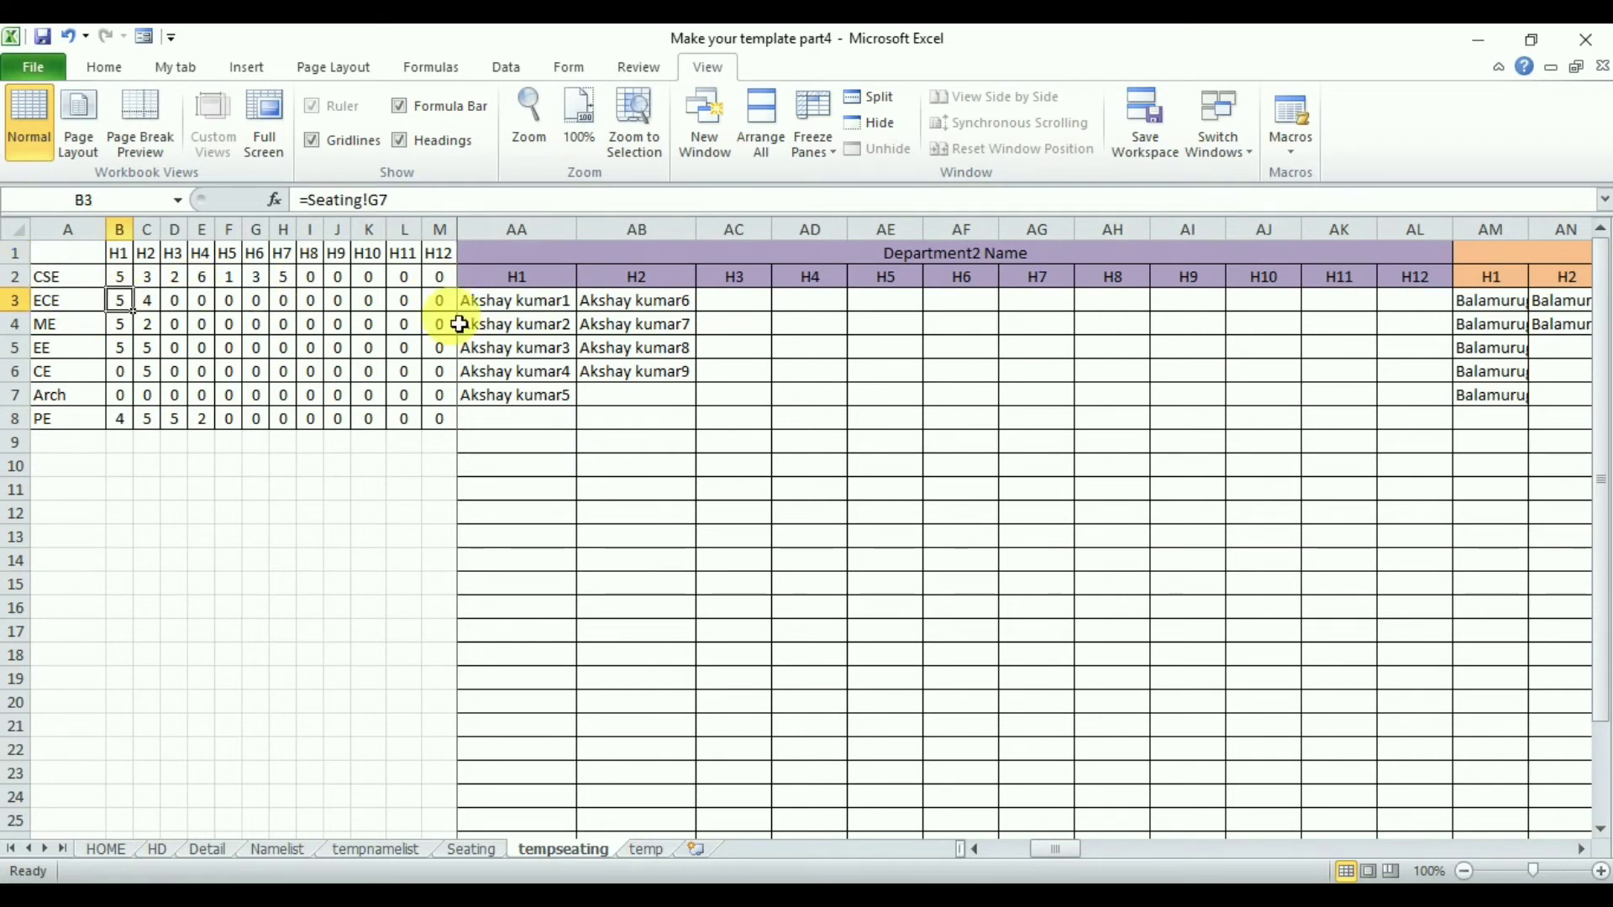
{"action": "left_click_drag", "start_coordinate": [501, 314], "coordinate": [515, 396]}
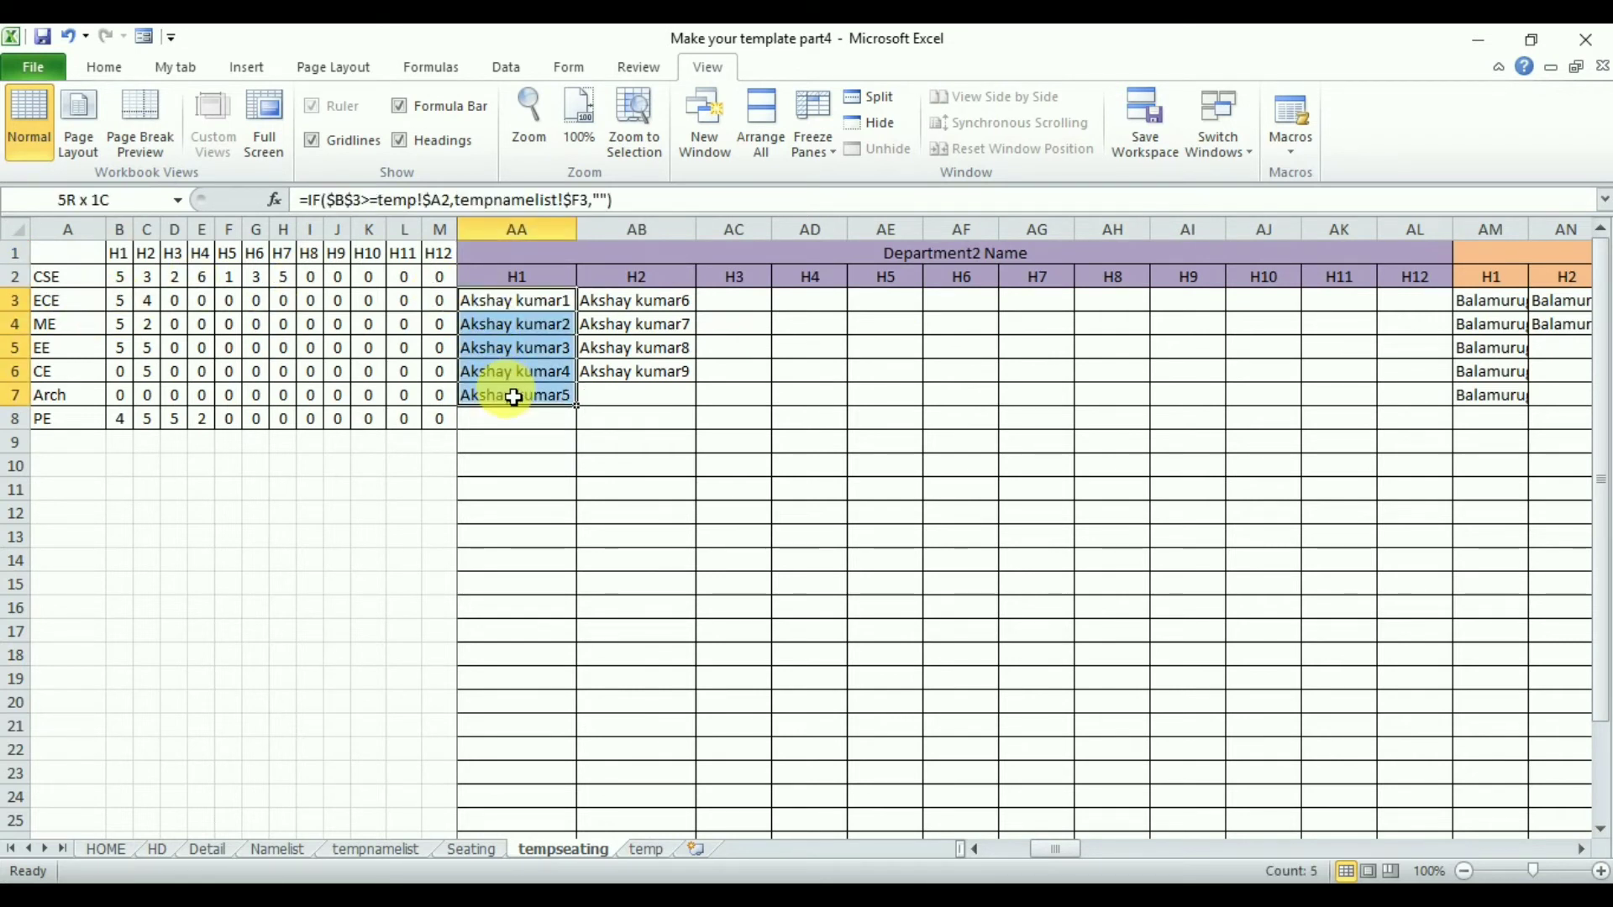
{"action": "left_click", "coordinate": [149, 309]}
{"action": "left_click_drag", "start_coordinate": [628, 309], "coordinate": [643, 371]}
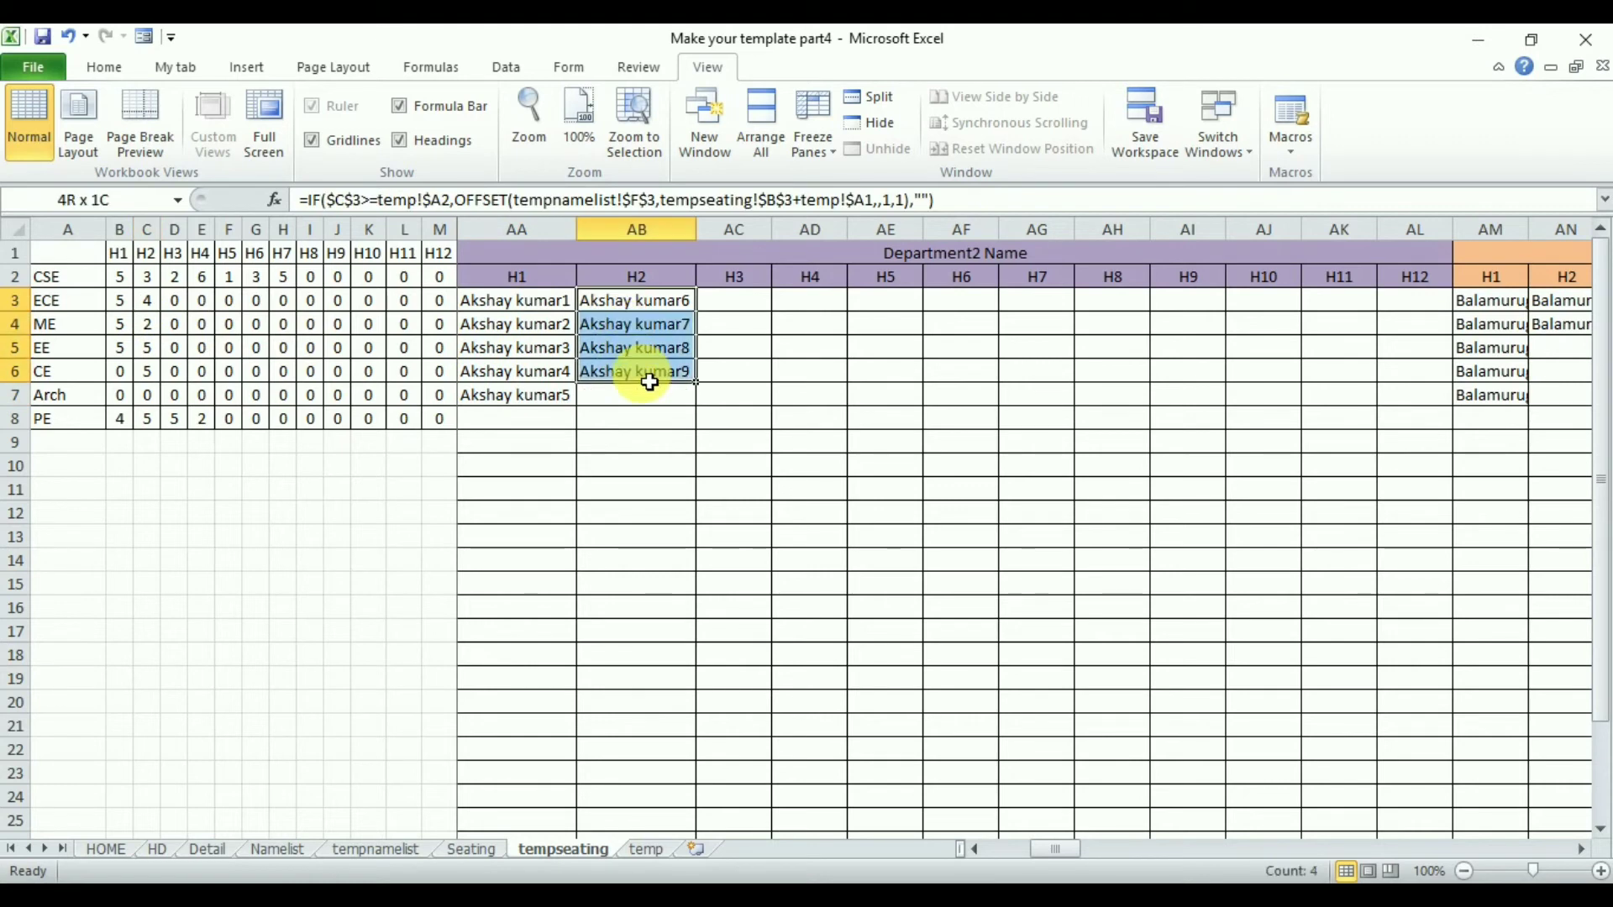
- Compare the Department3 name lists under H1 and H2 against the ME row's hall counts
{"action": "left_click", "coordinate": [1579, 850]}
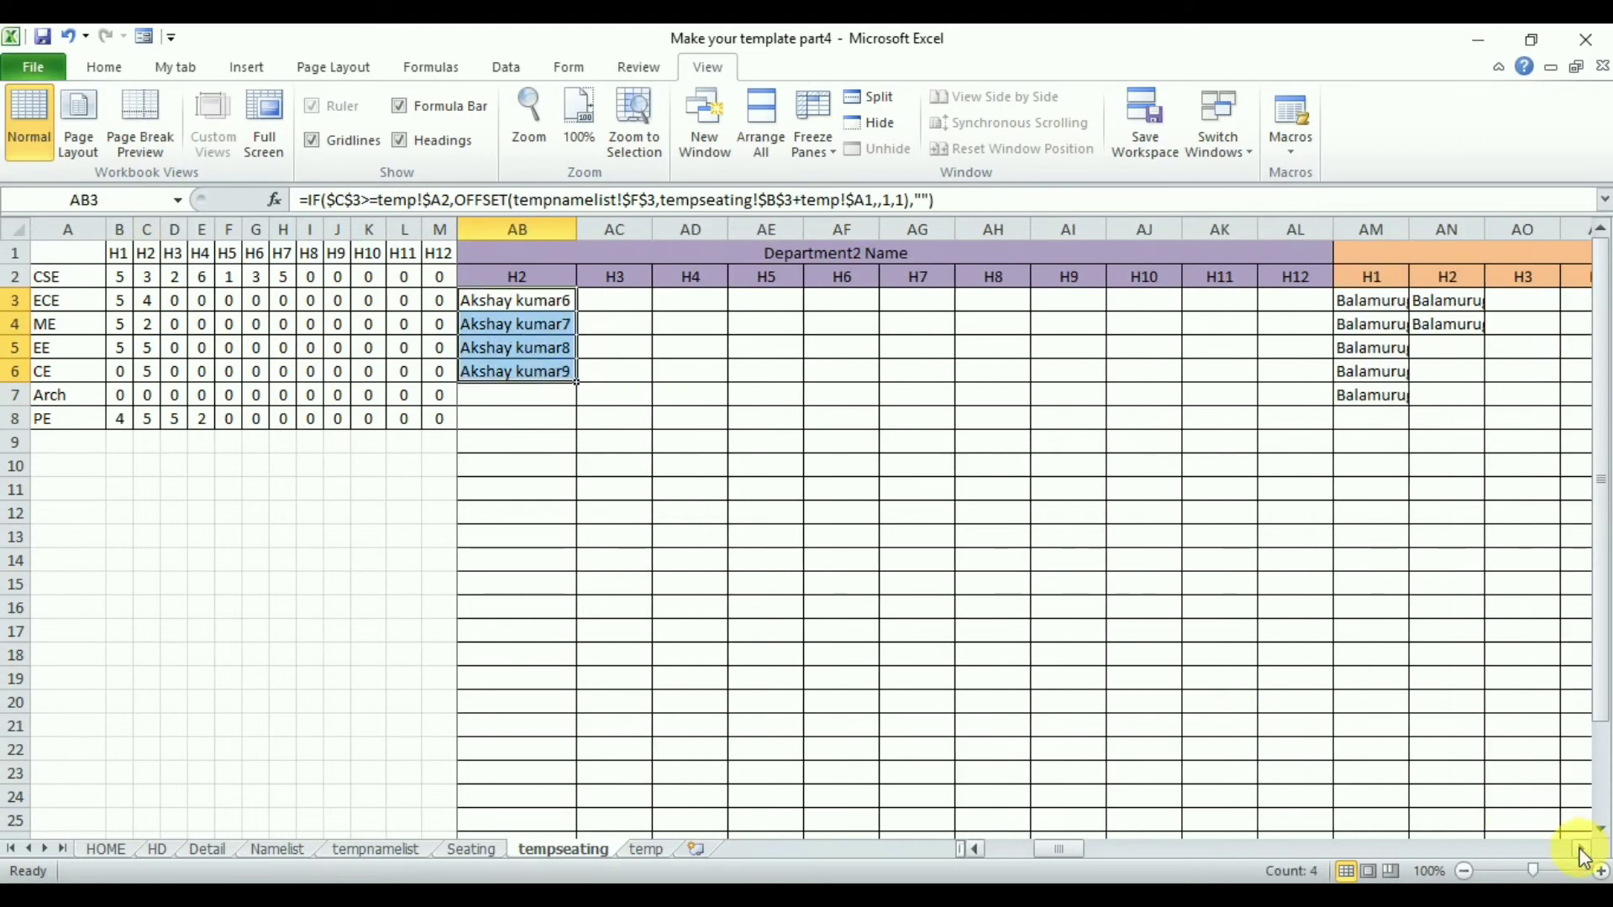
{"action": "left_click", "coordinate": [1580, 850]}
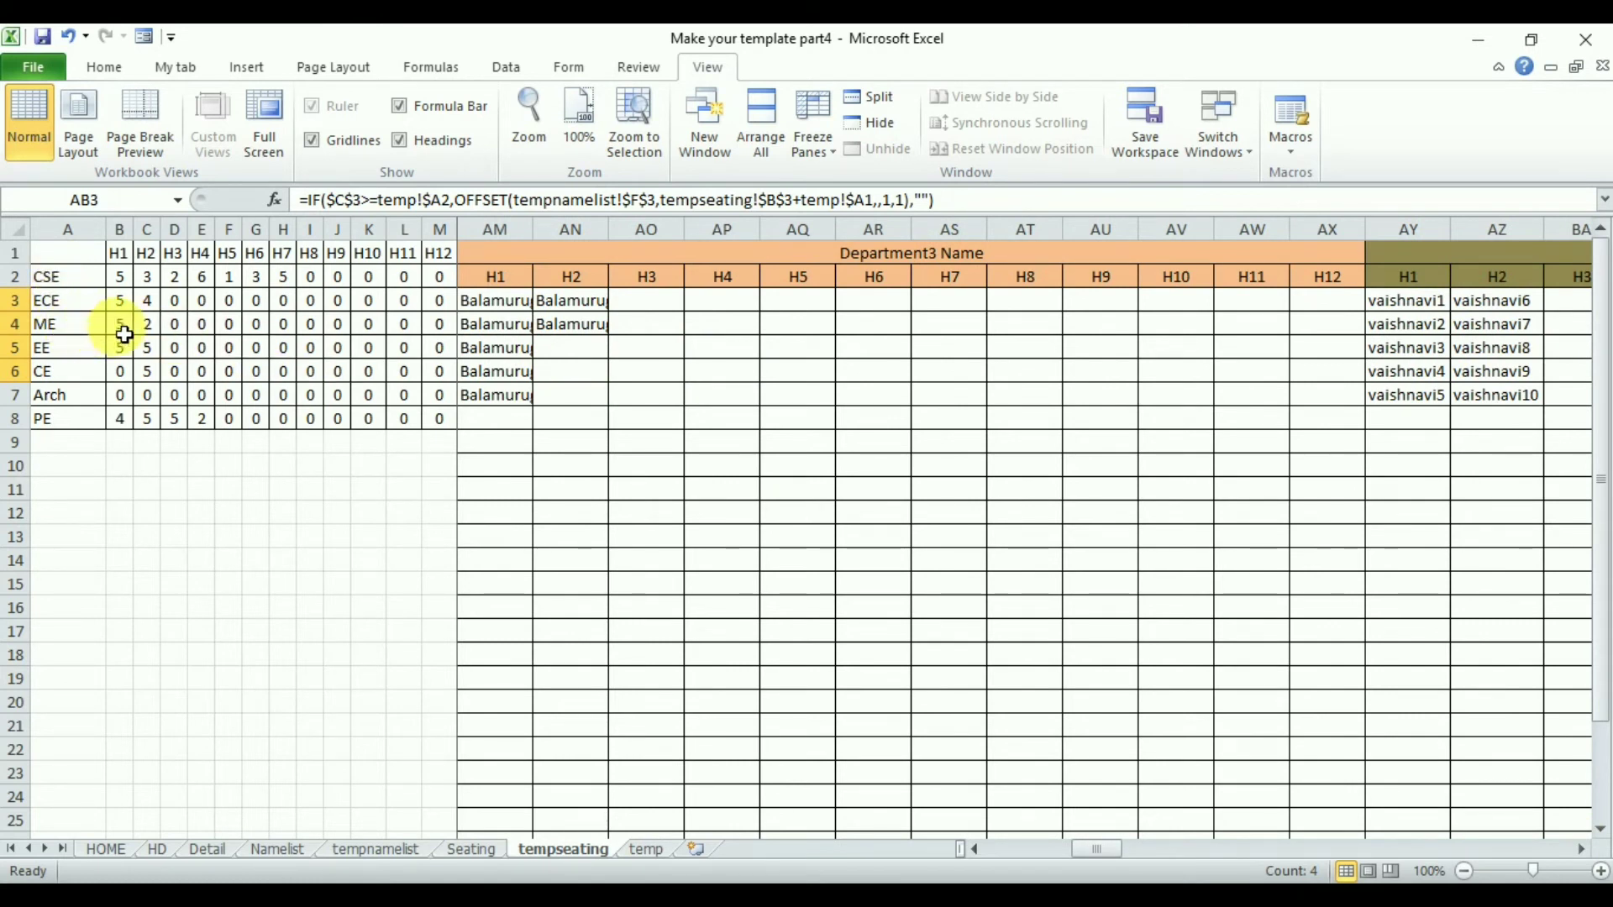
{"action": "left_click", "coordinate": [124, 334]}
{"action": "left_click_drag", "start_coordinate": [494, 302], "coordinate": [510, 396]}
{"action": "left_click", "coordinate": [157, 334]}
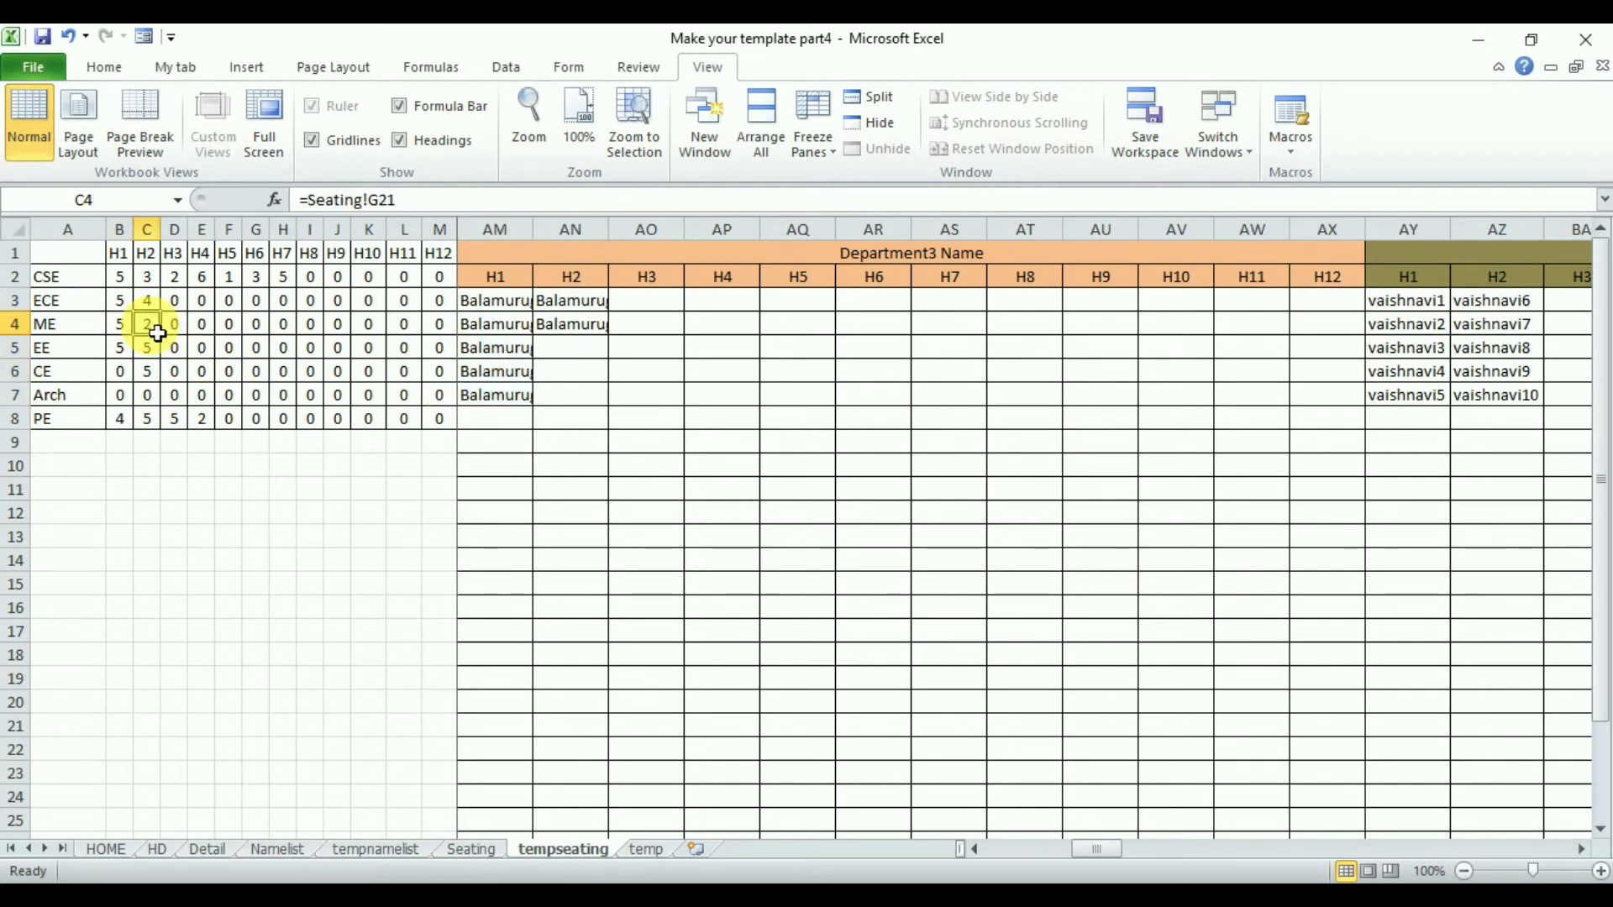
{"action": "left_click_drag", "start_coordinate": [556, 307], "coordinate": [568, 337]}
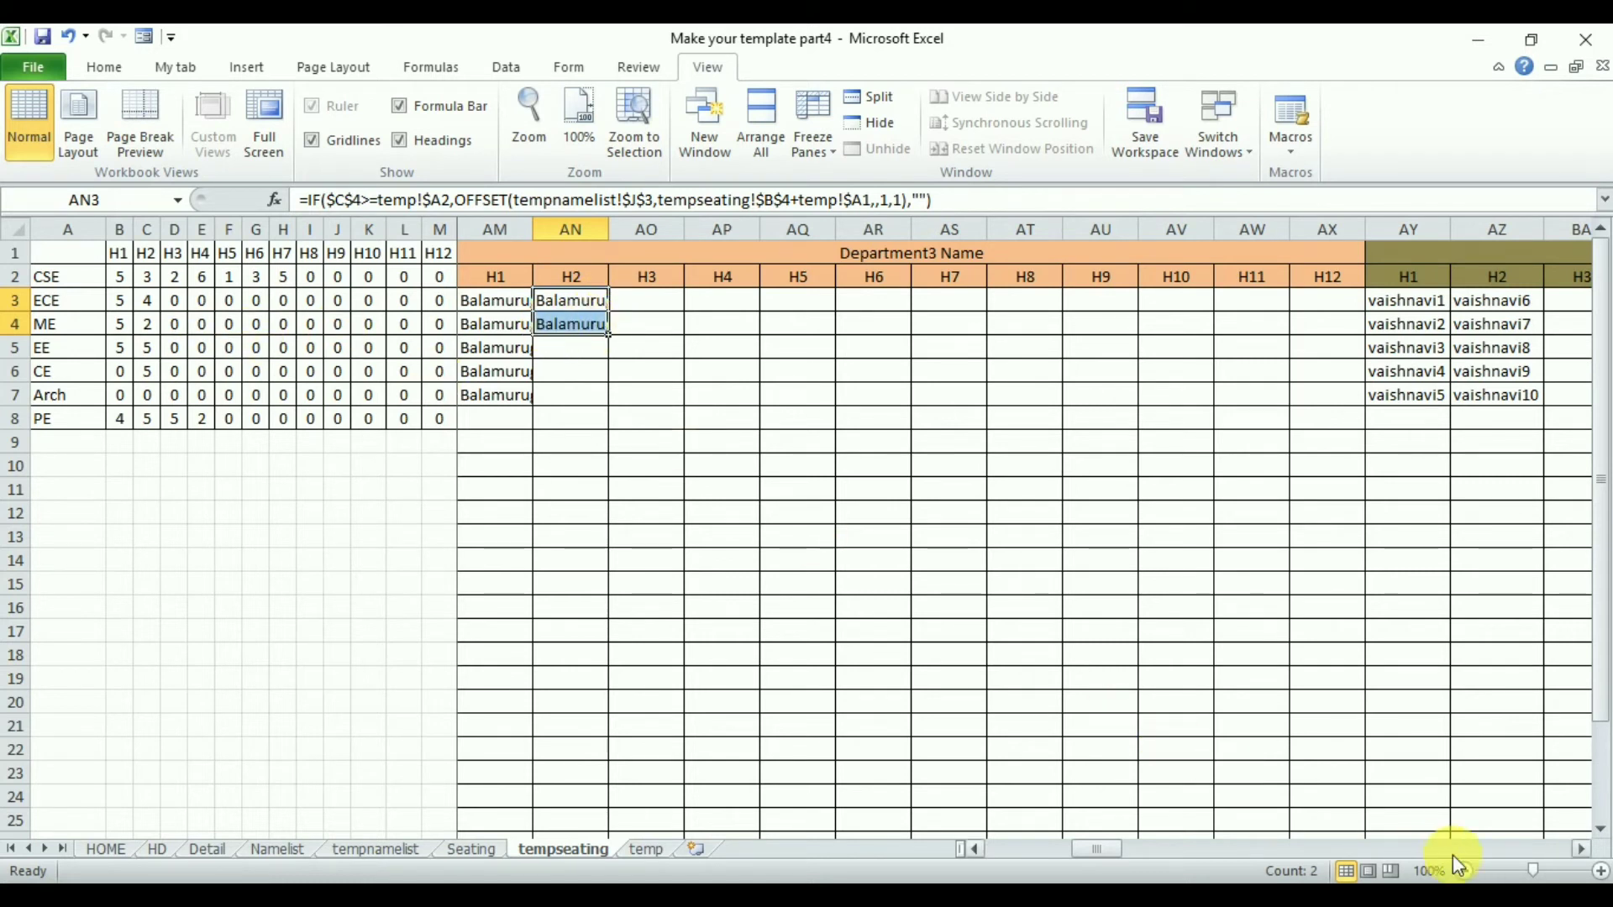
{"action": "left_click", "coordinate": [1581, 849]}
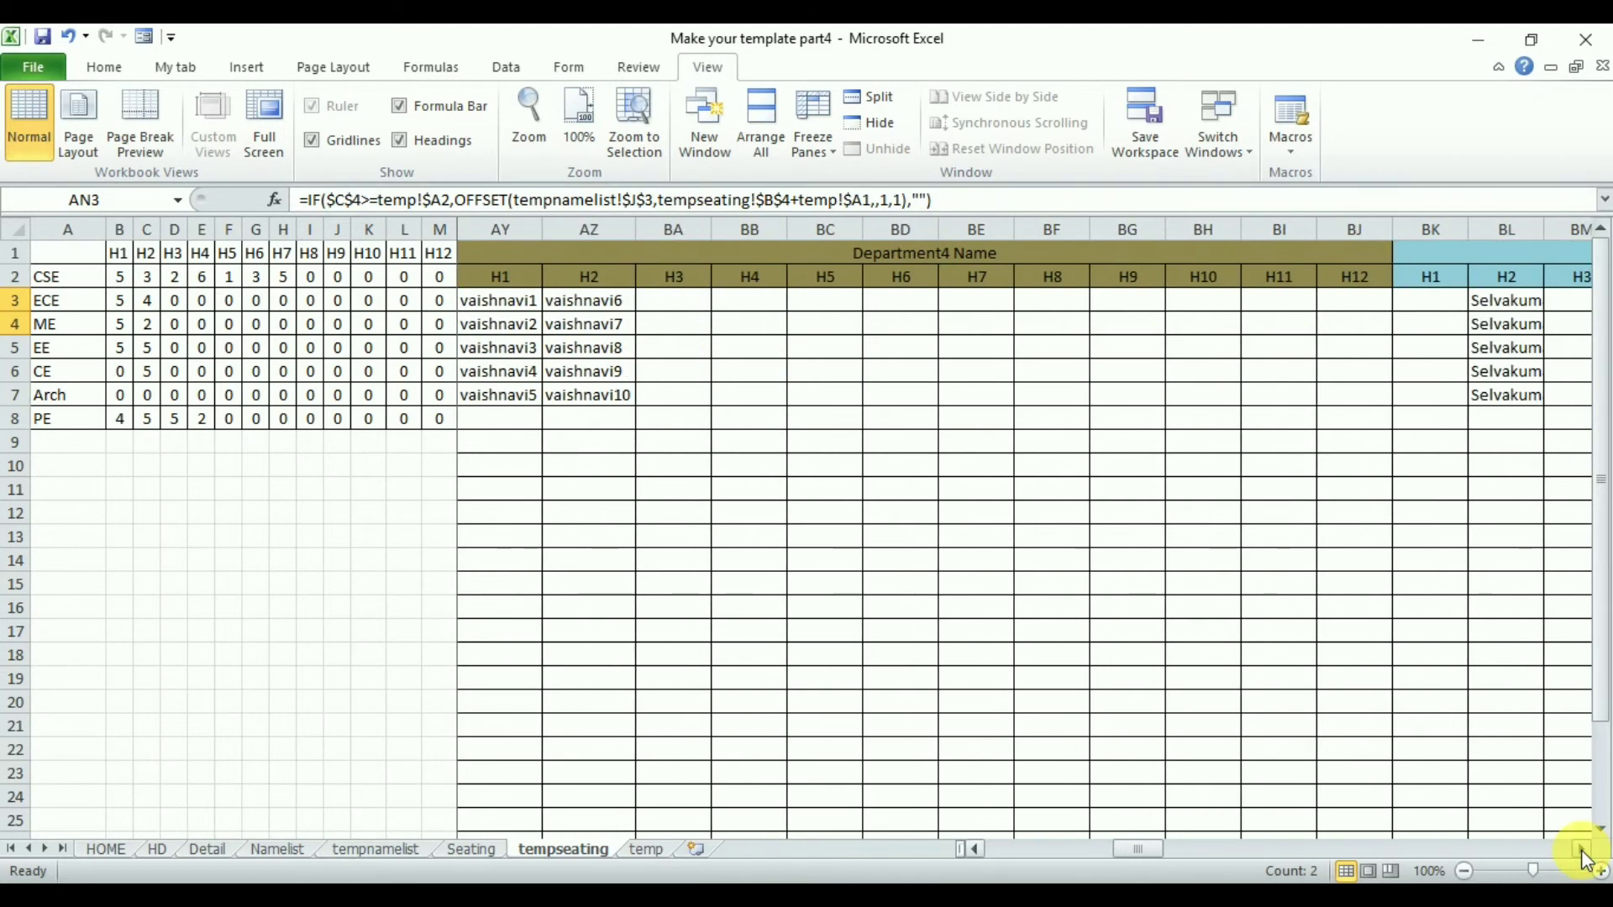
- Relabel the department names in A2:A8 as Dep1 through Dep7 by entering Dep1, Dep2 and filling down
{"action": "left_click", "coordinate": [87, 283]}
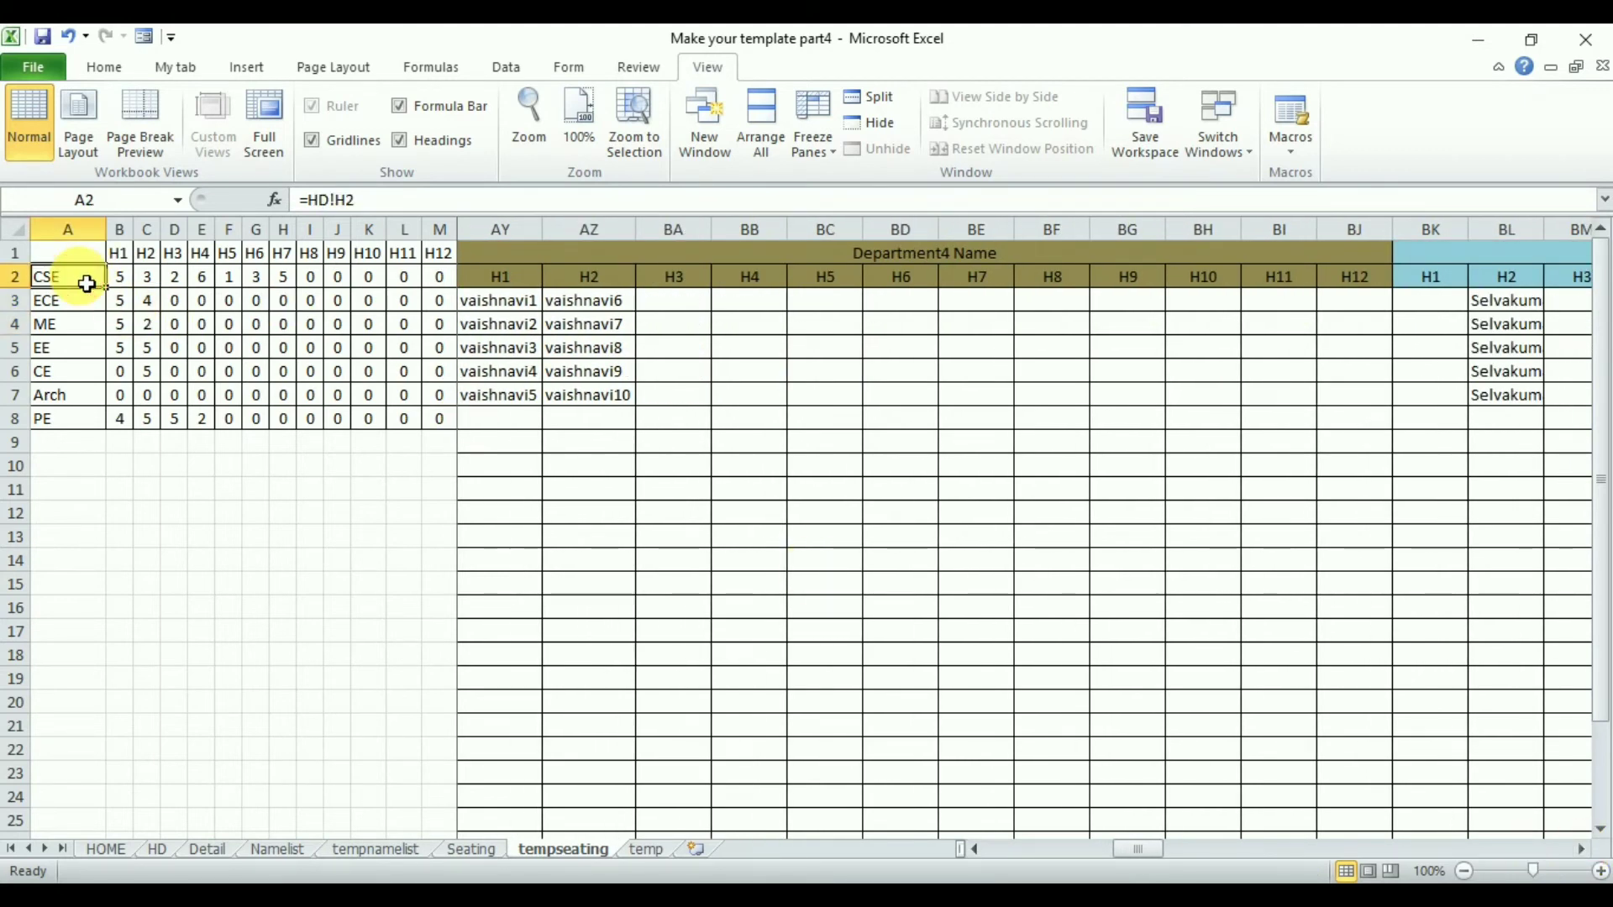
{"action": "type", "text": "Dep1"}
{"action": "key", "text": "Return"}
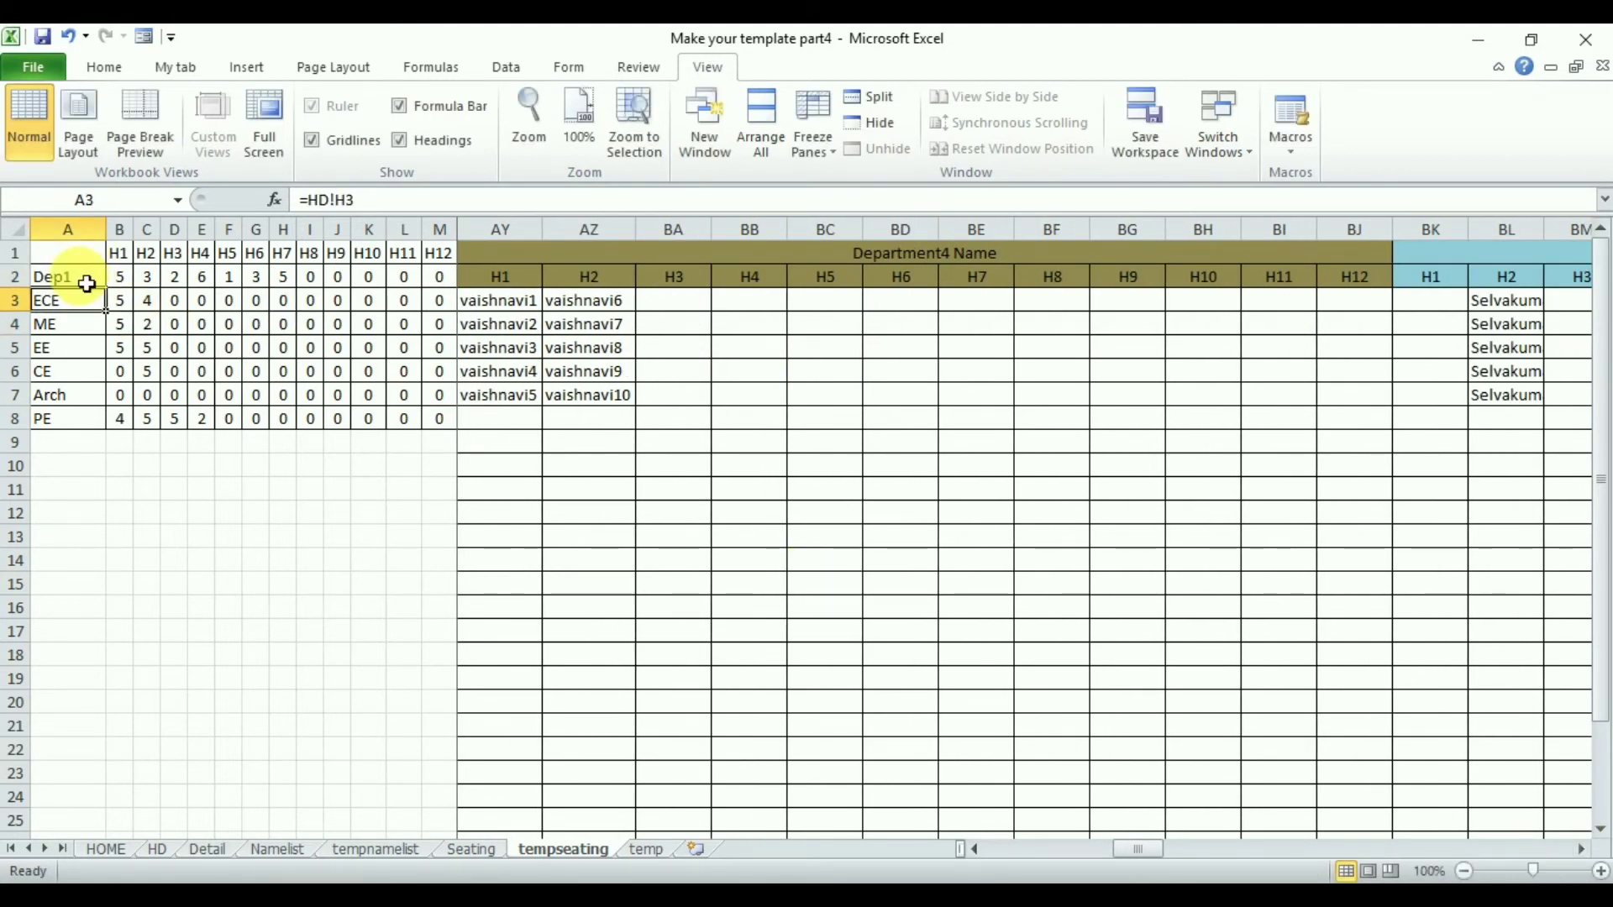
{"action": "type", "text": "Dep2"}
{"action": "key", "text": "Return"}
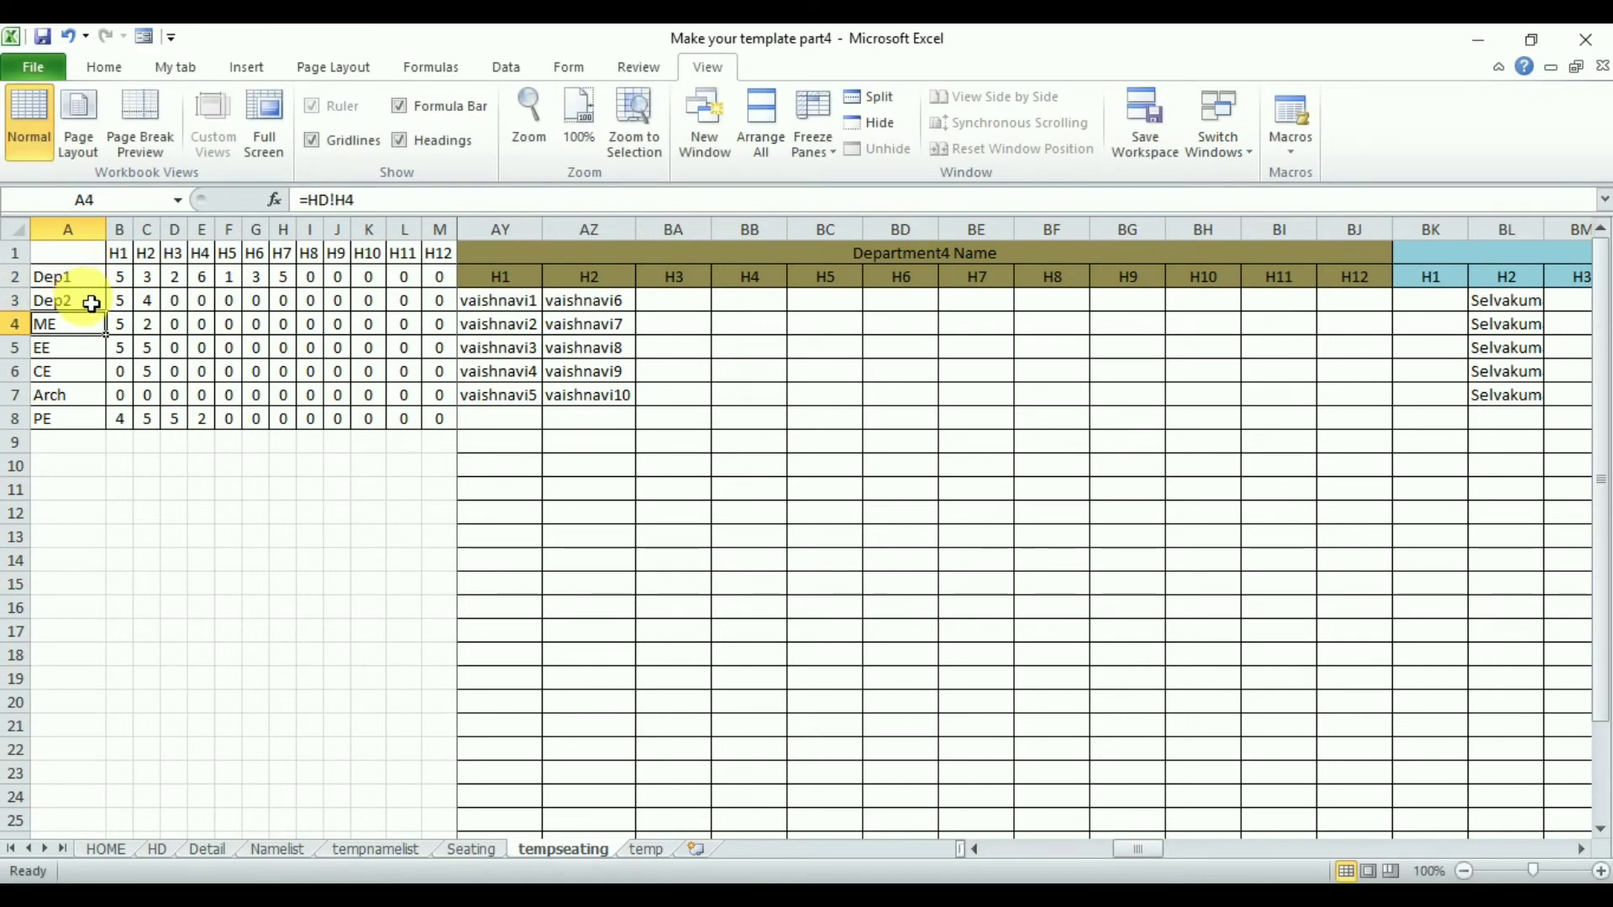
{"action": "left_click_drag", "start_coordinate": [63, 277], "coordinate": [108, 430]}
- Compare the Department4 name lists under H1 and H2 against the Dep4 row's hall counts
{"action": "left_click", "coordinate": [119, 348]}
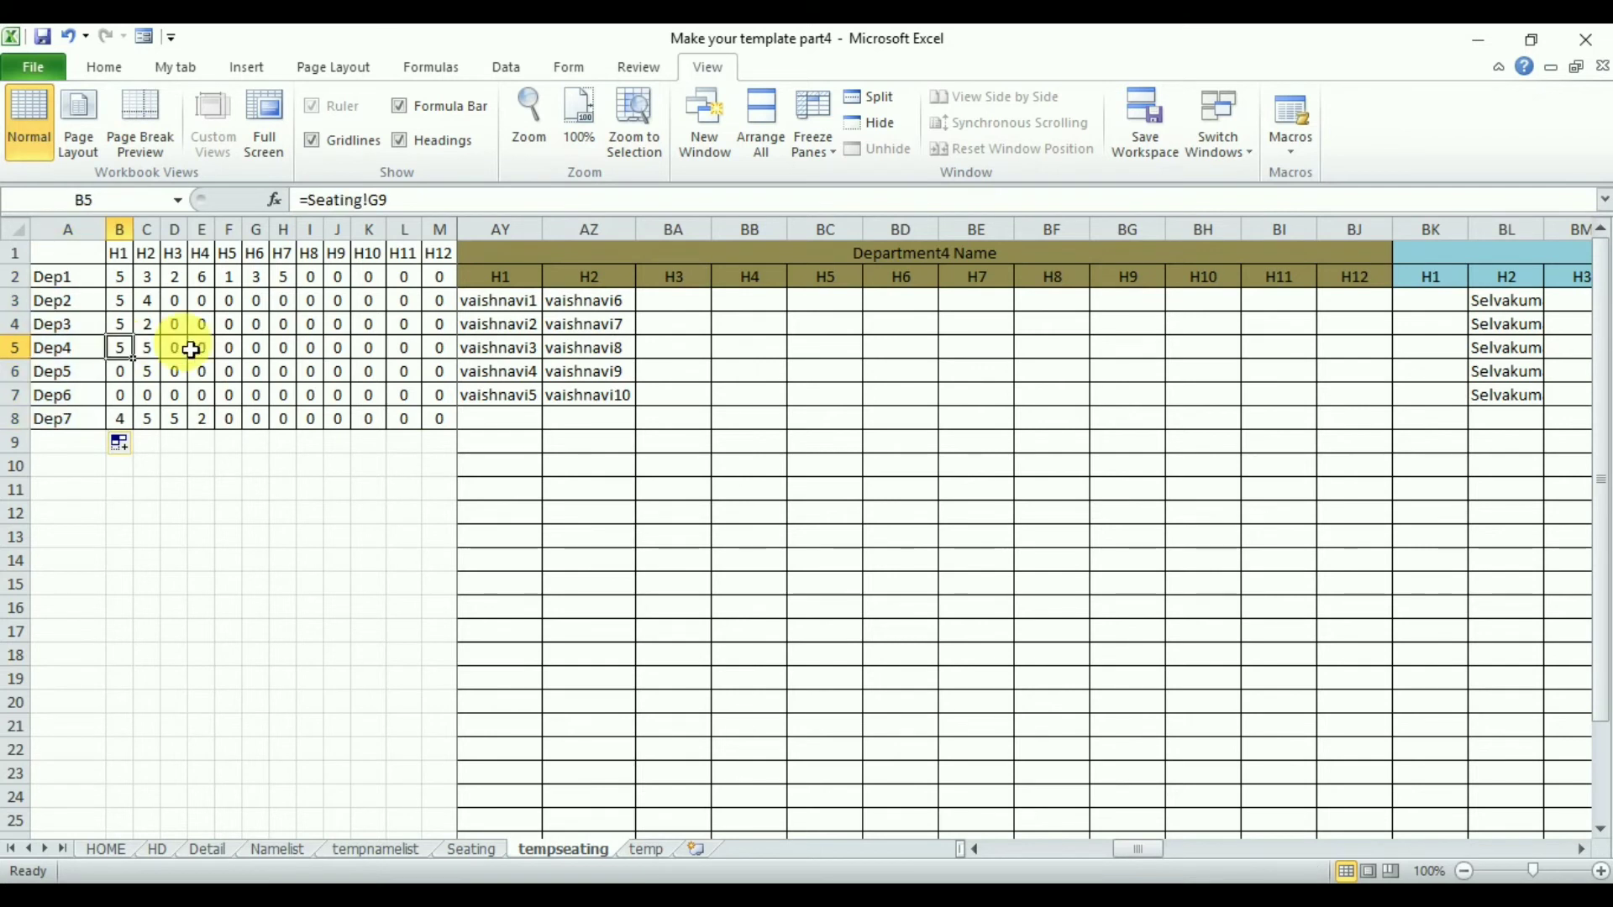
{"action": "left_click_drag", "start_coordinate": [527, 302], "coordinate": [532, 396]}
{"action": "key", "text": "Right"}
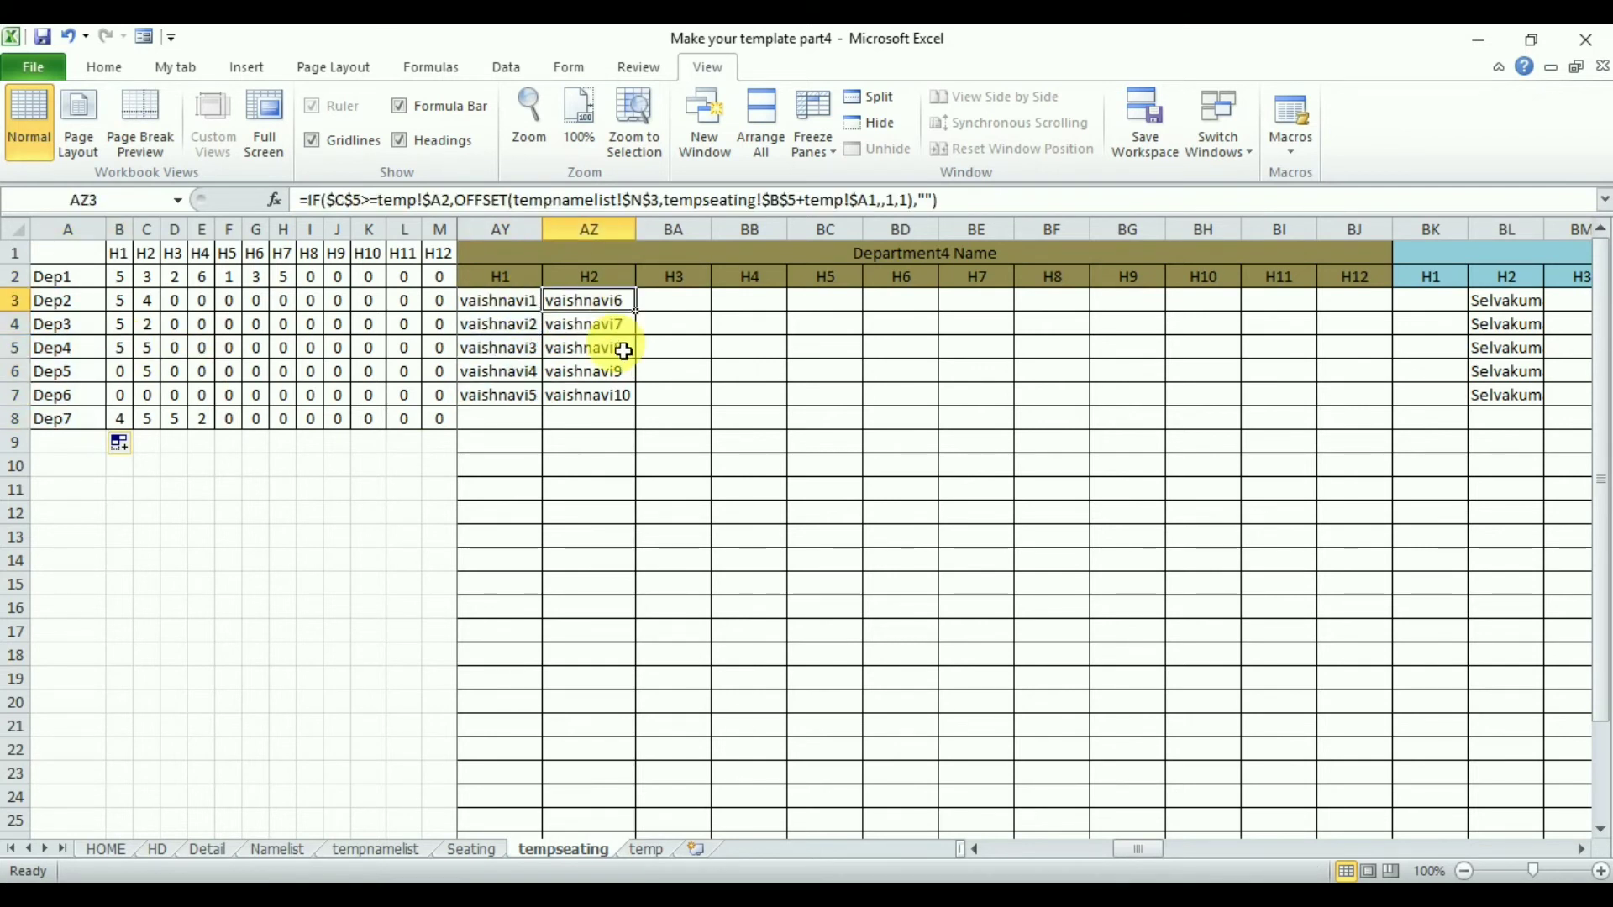
{"action": "key", "text": "shift+Down"}
{"action": "key", "text": "shift+Down"}
{"action": "key", "text": "shift+Down"}
{"action": "key", "text": "shift+Down"}
{"action": "left_click", "coordinate": [1584, 850]}
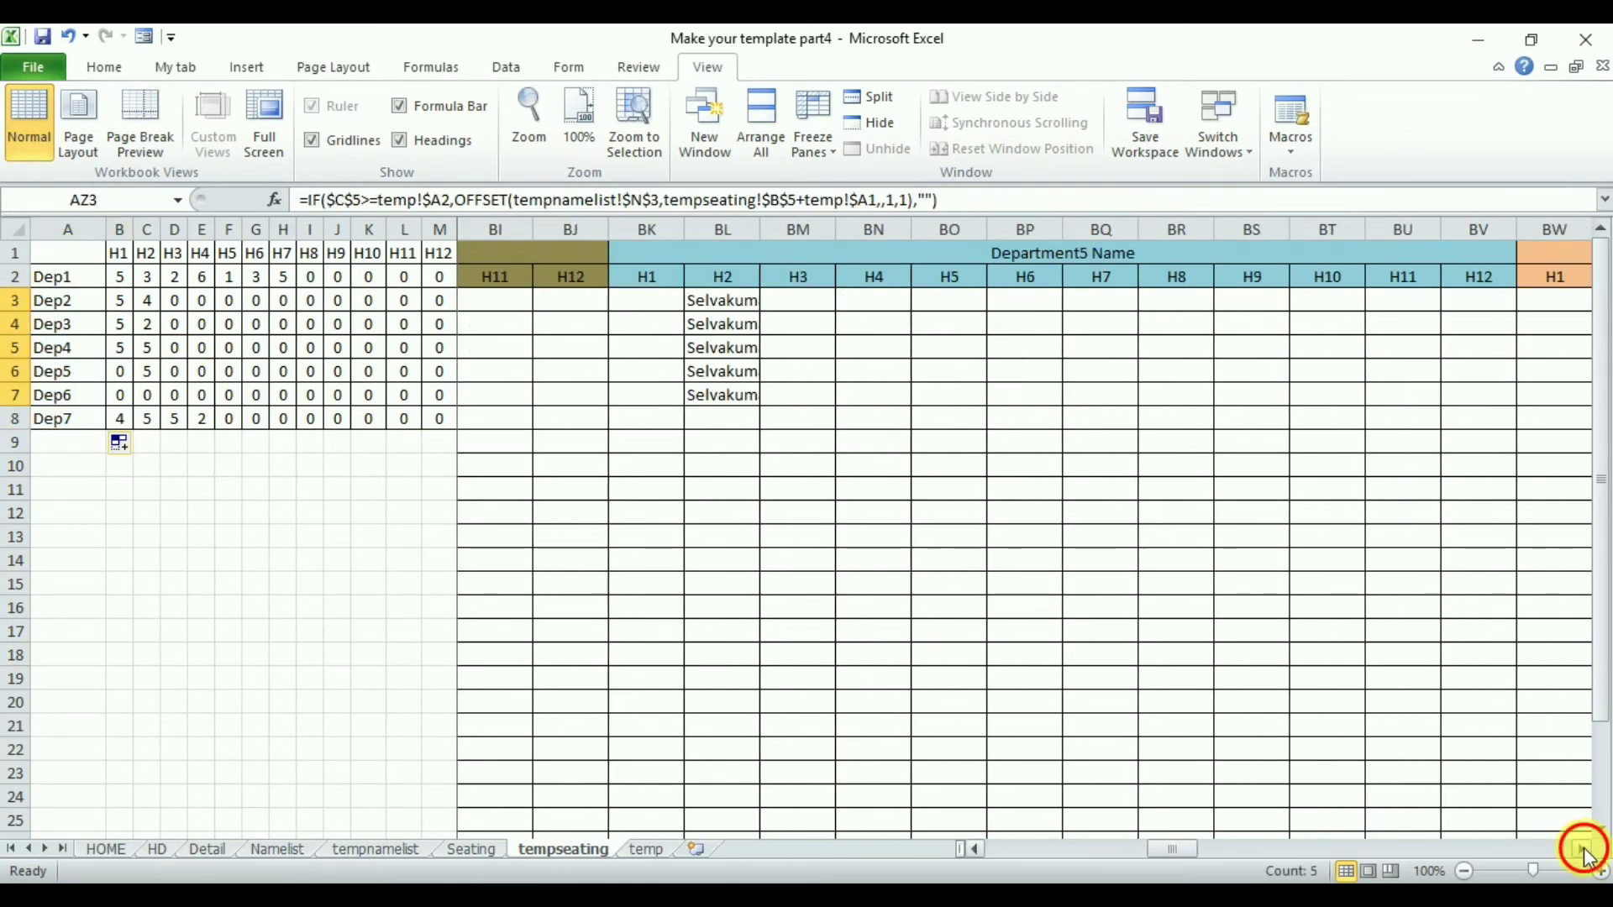
- Compare the Department5 name lists under H1 and H2 against the Dep5 row's hall counts, then open the Seating sheet
{"action": "left_click", "coordinate": [126, 371]}
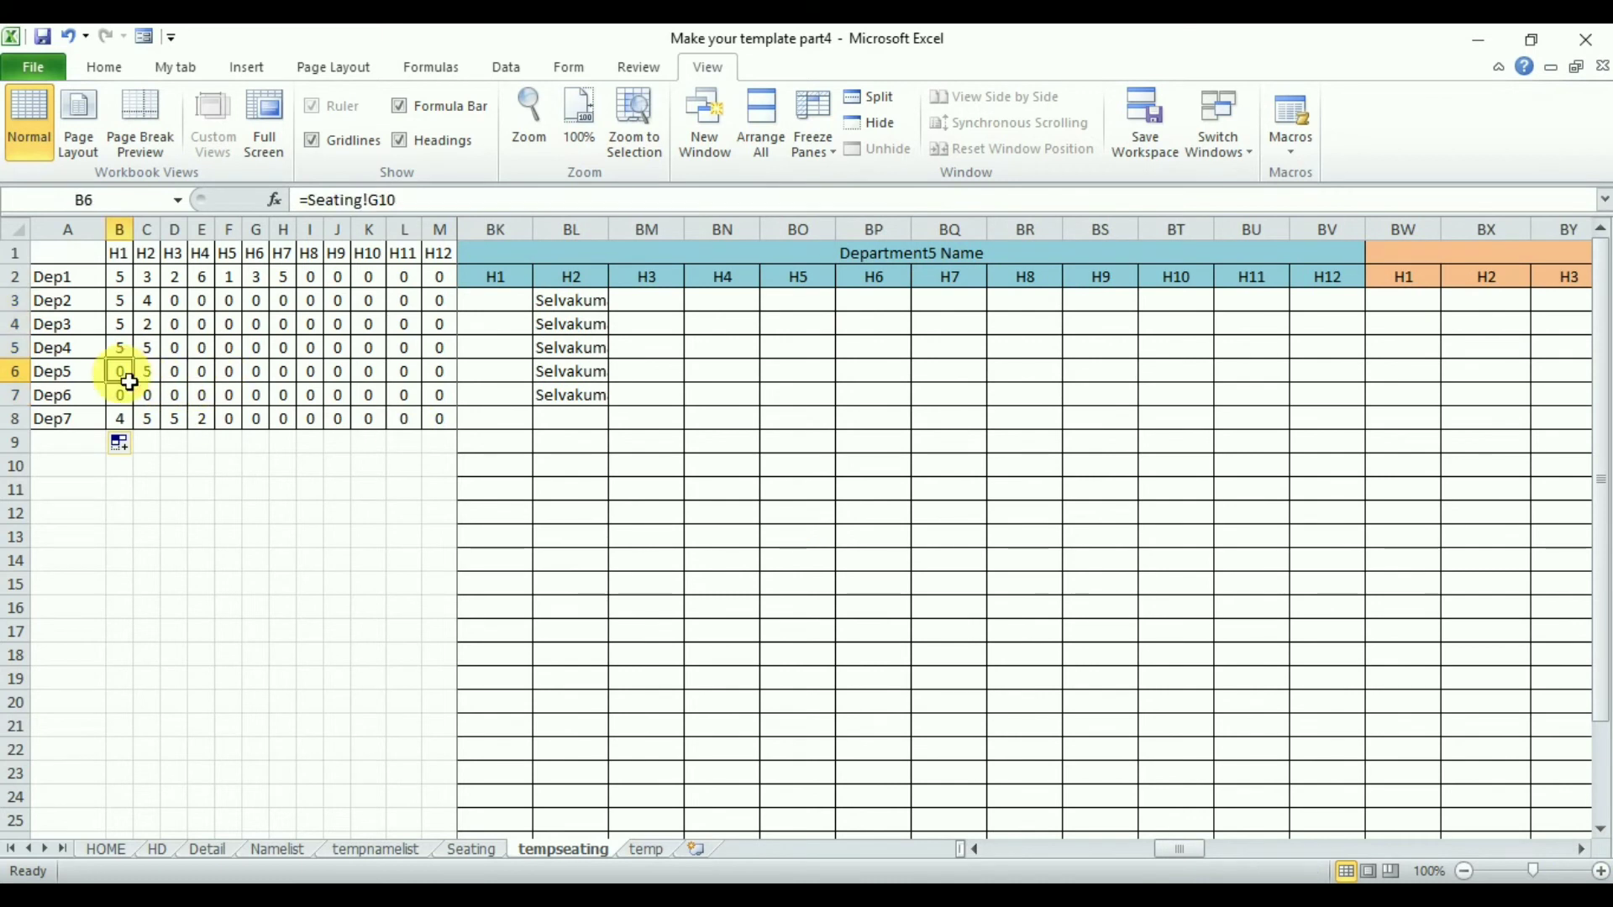
{"action": "left_click_drag", "start_coordinate": [495, 301], "coordinate": [510, 427]}
{"action": "left_click", "coordinate": [141, 373]}
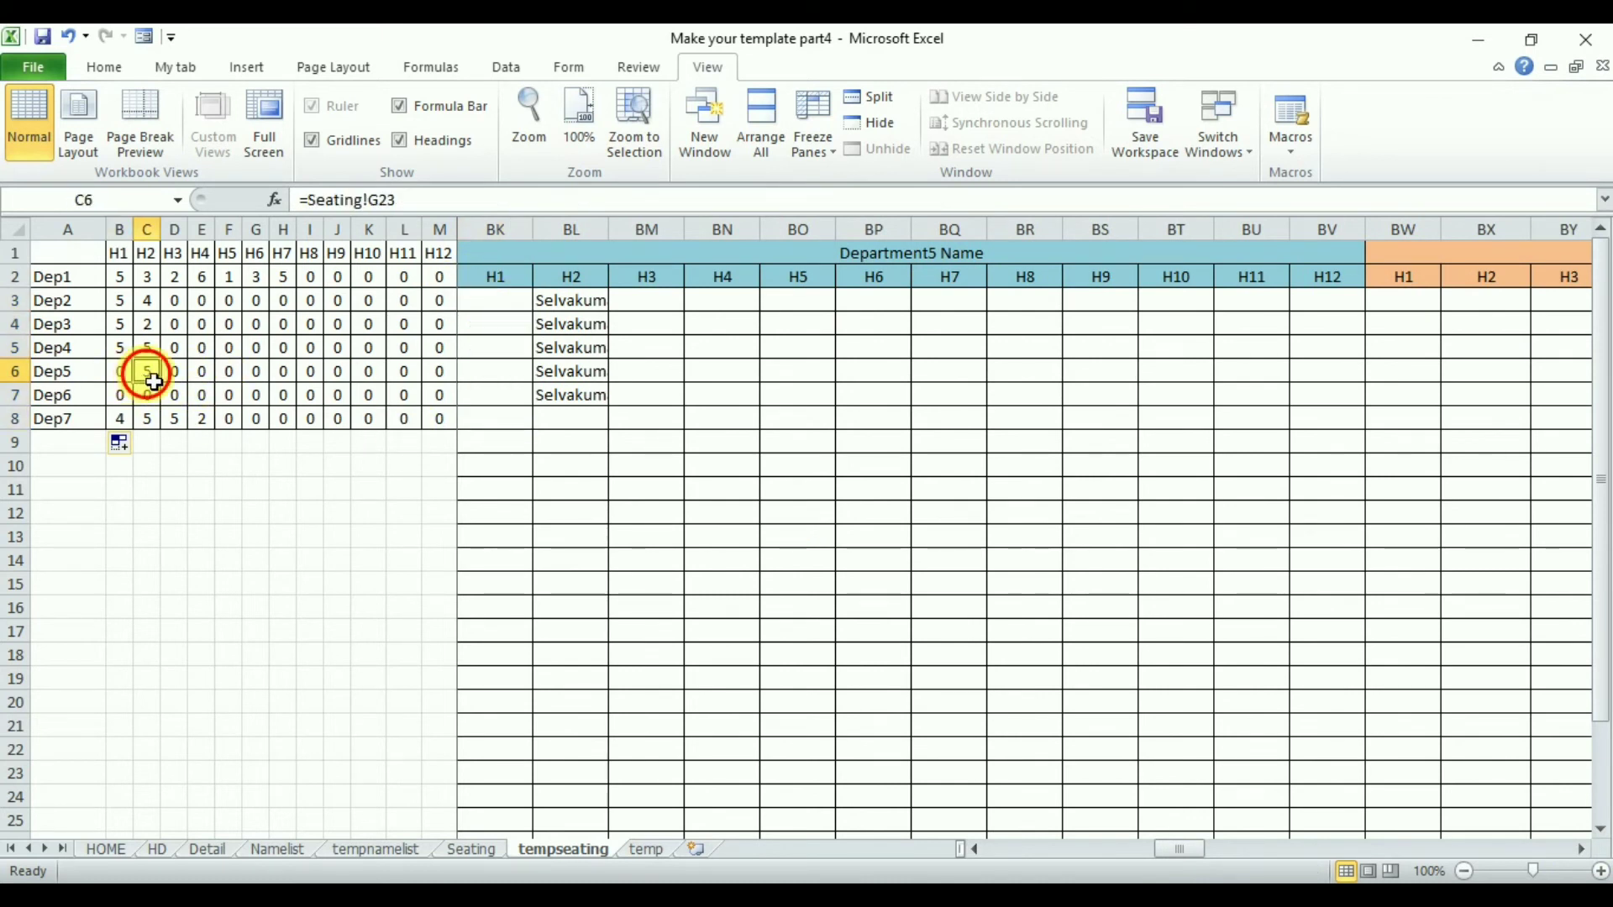
{"action": "left_click_drag", "start_coordinate": [571, 301], "coordinate": [597, 414]}
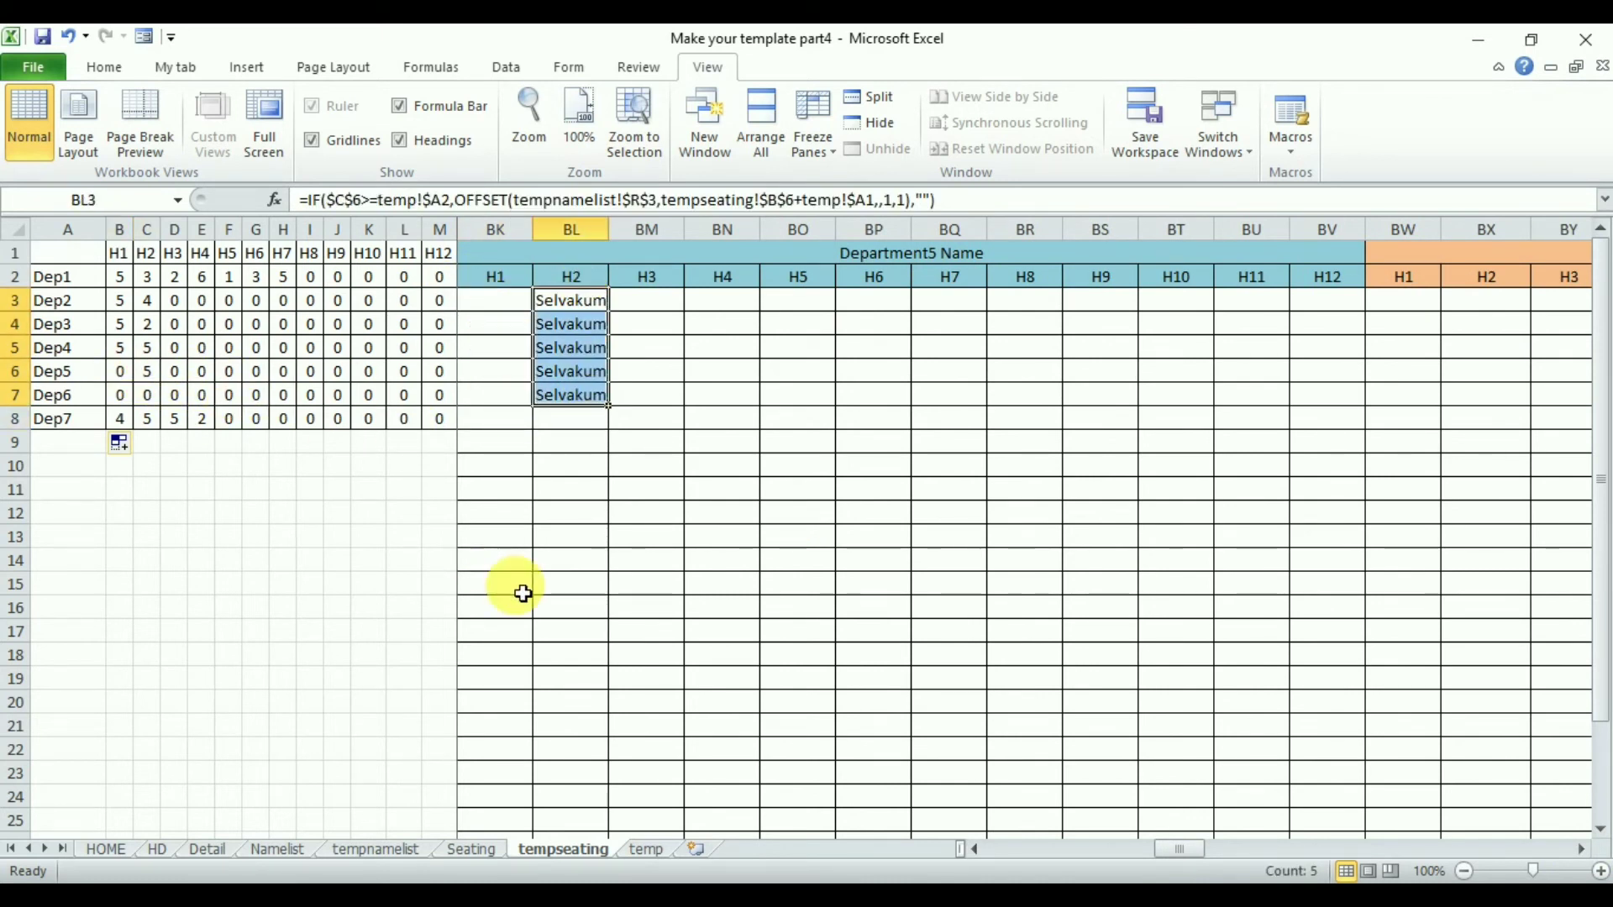
{"action": "left_click", "coordinate": [470, 850]}
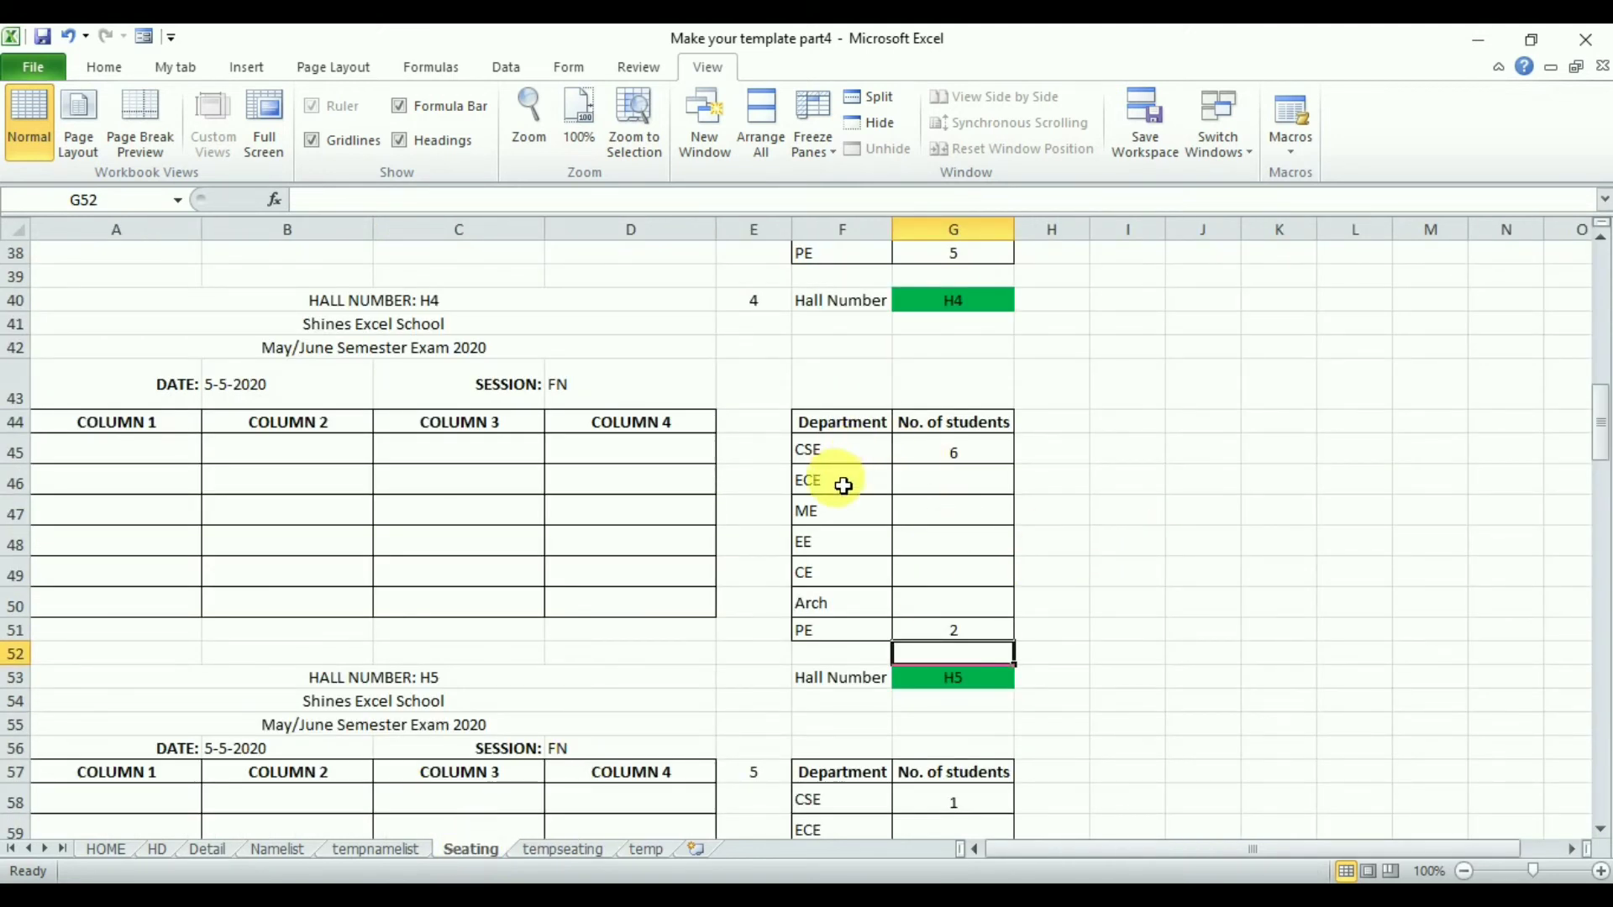
- Enter 5 as the CE student count for hall H4 on the Seating sheet
{"action": "left_click", "coordinate": [944, 576]}
{"action": "type", "text": "5"}
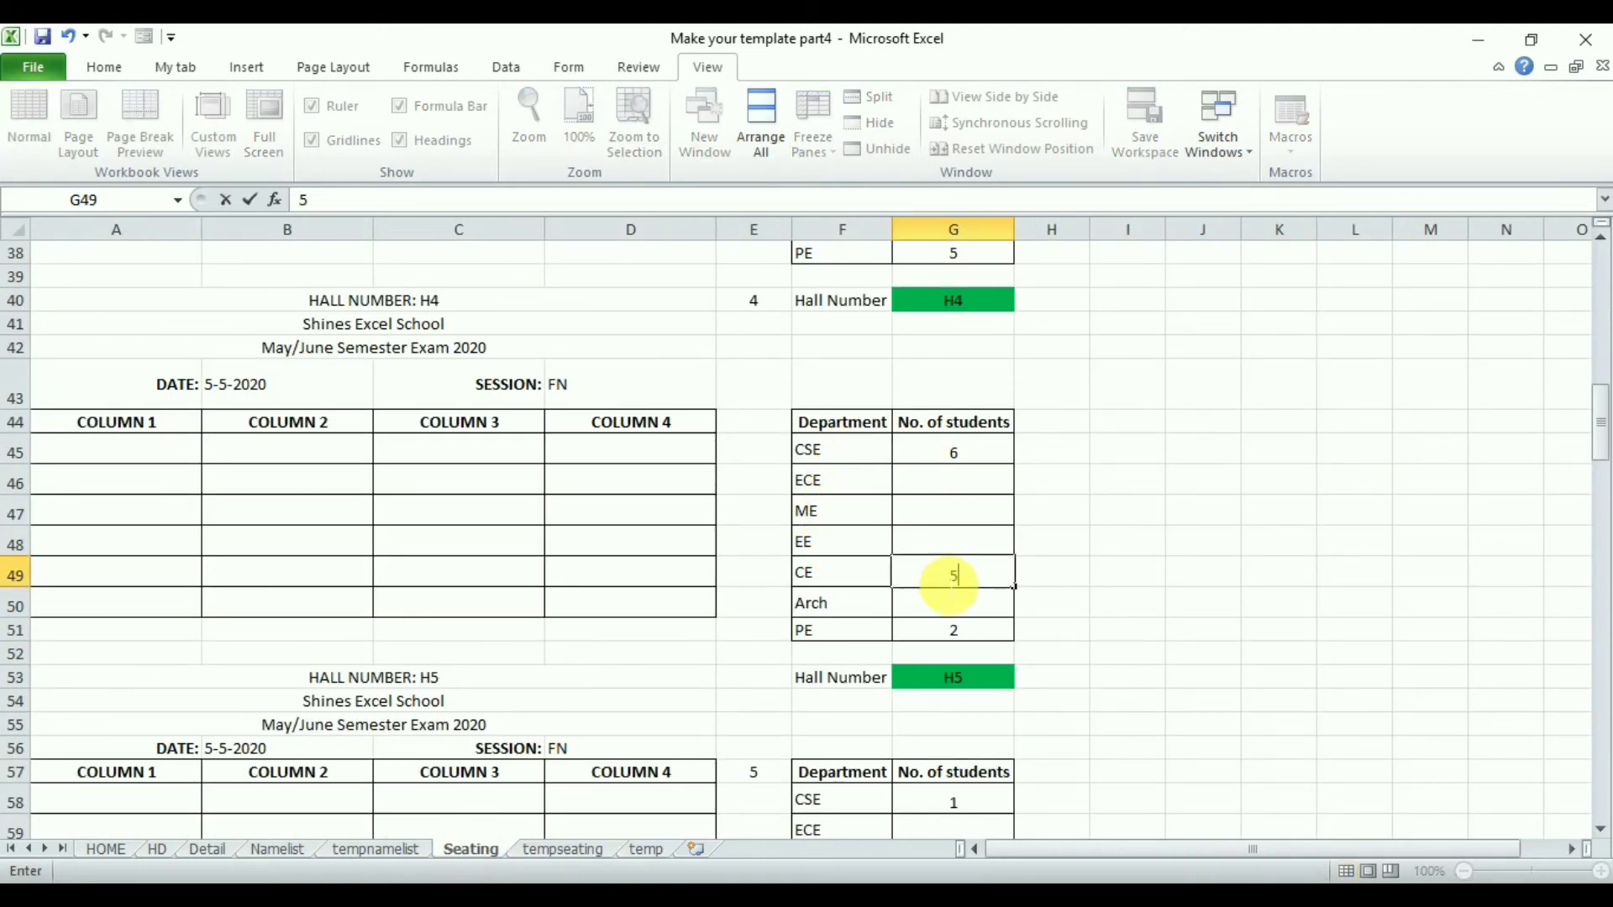
{"action": "key", "text": "Return"}
- Autofit the Department5 name columns under H2 and H4 on the tempseating sheet
{"action": "left_click", "coordinate": [559, 850]}
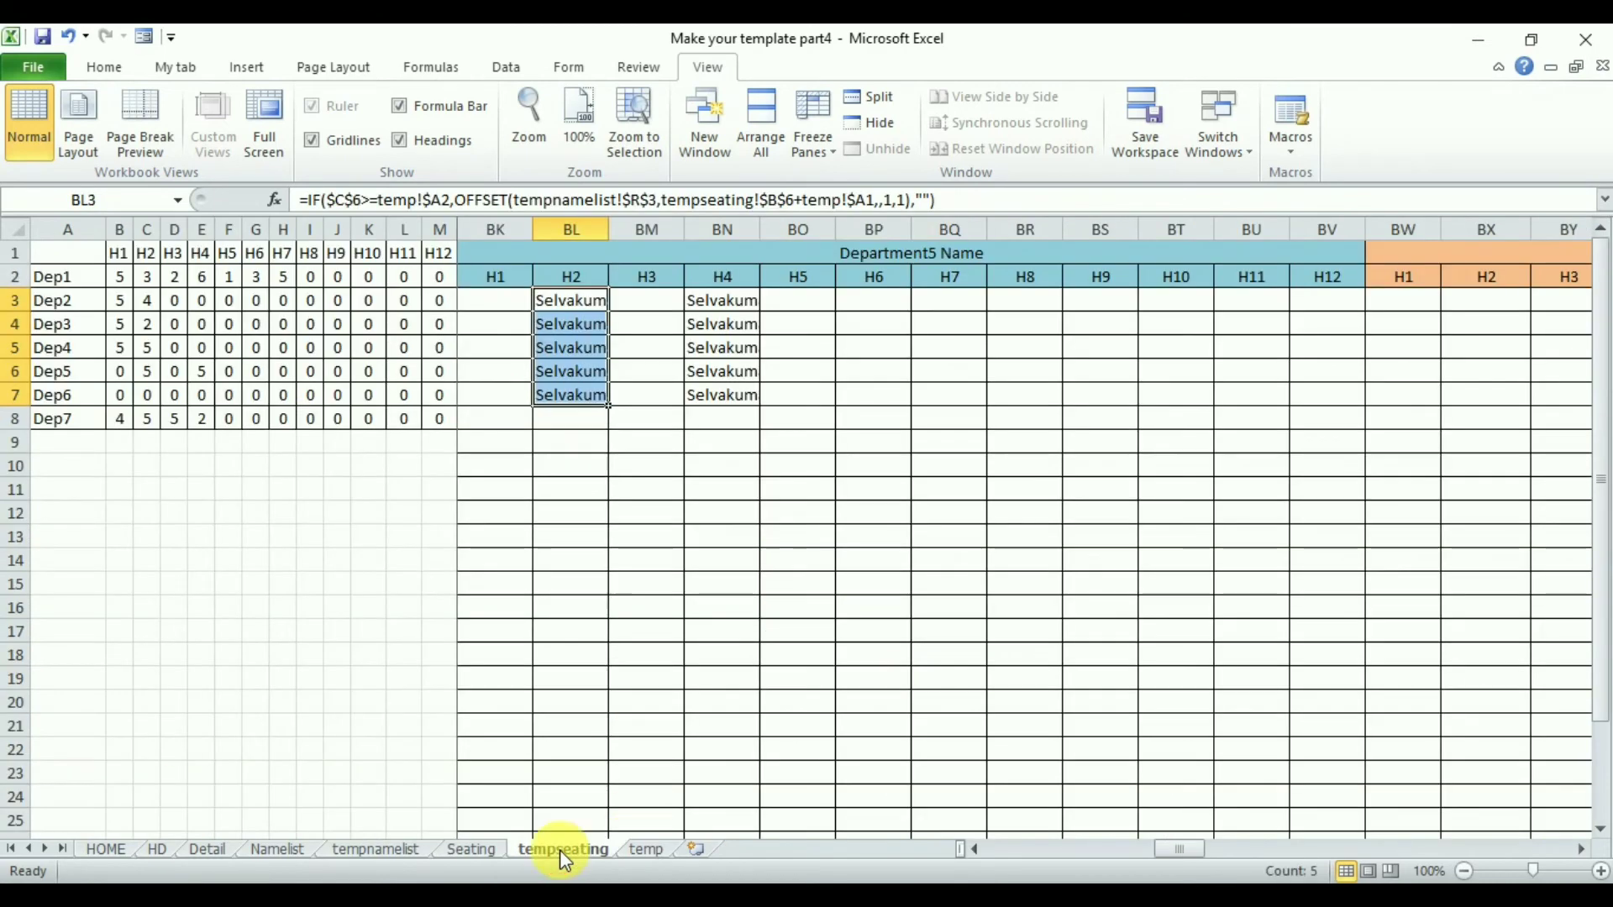
{"action": "left_click", "coordinate": [209, 373]}
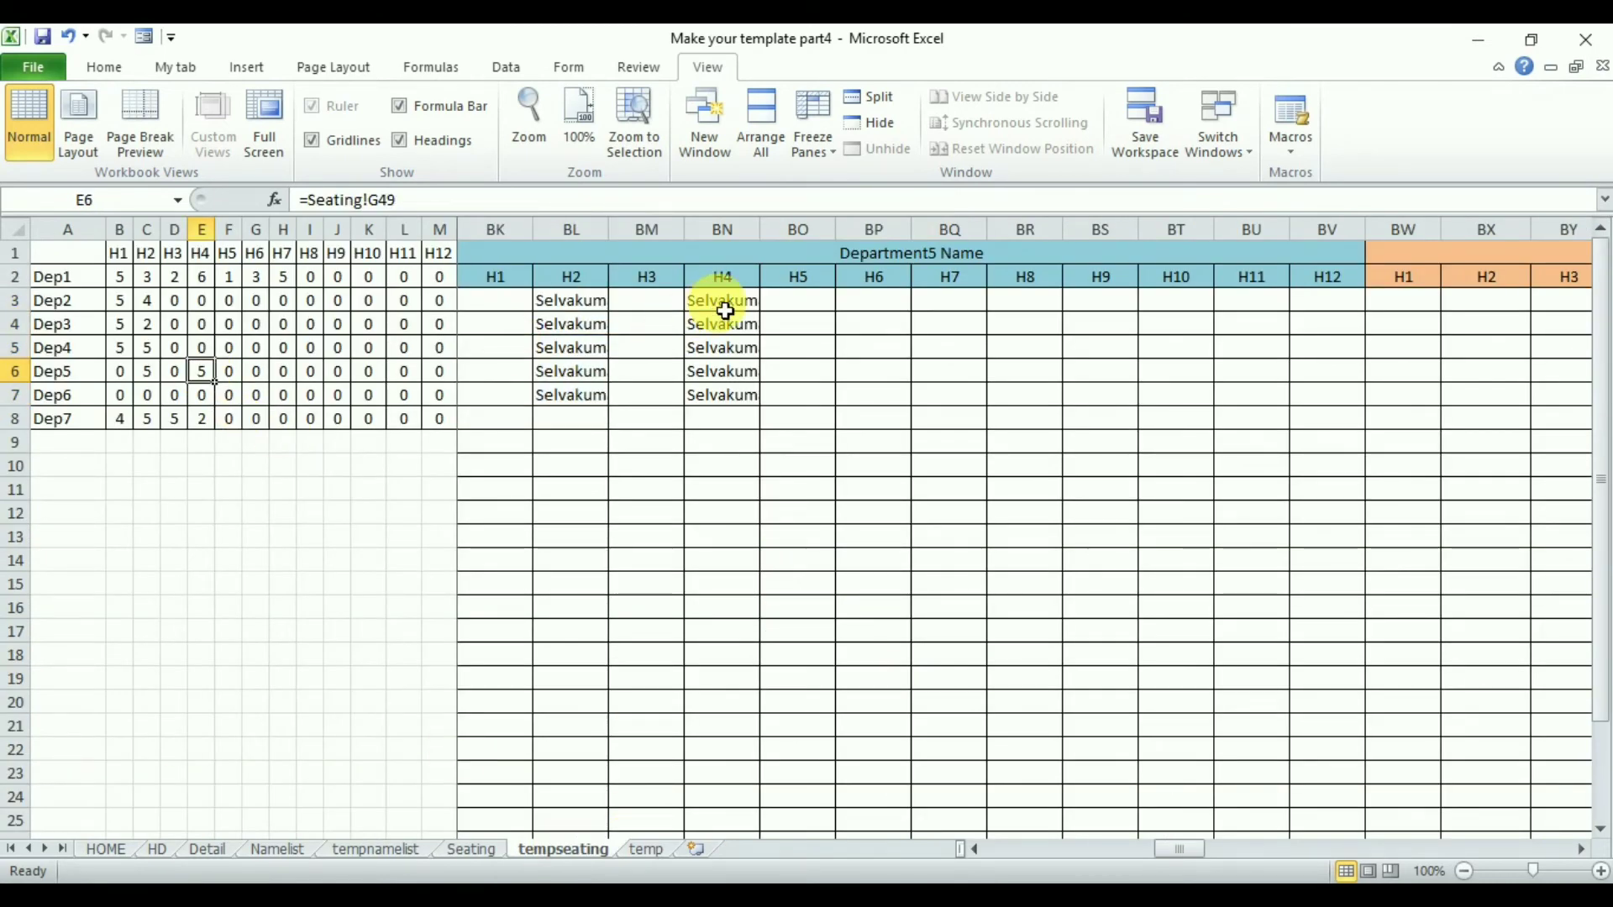
{"action": "double_click", "coordinate": [761, 229]}
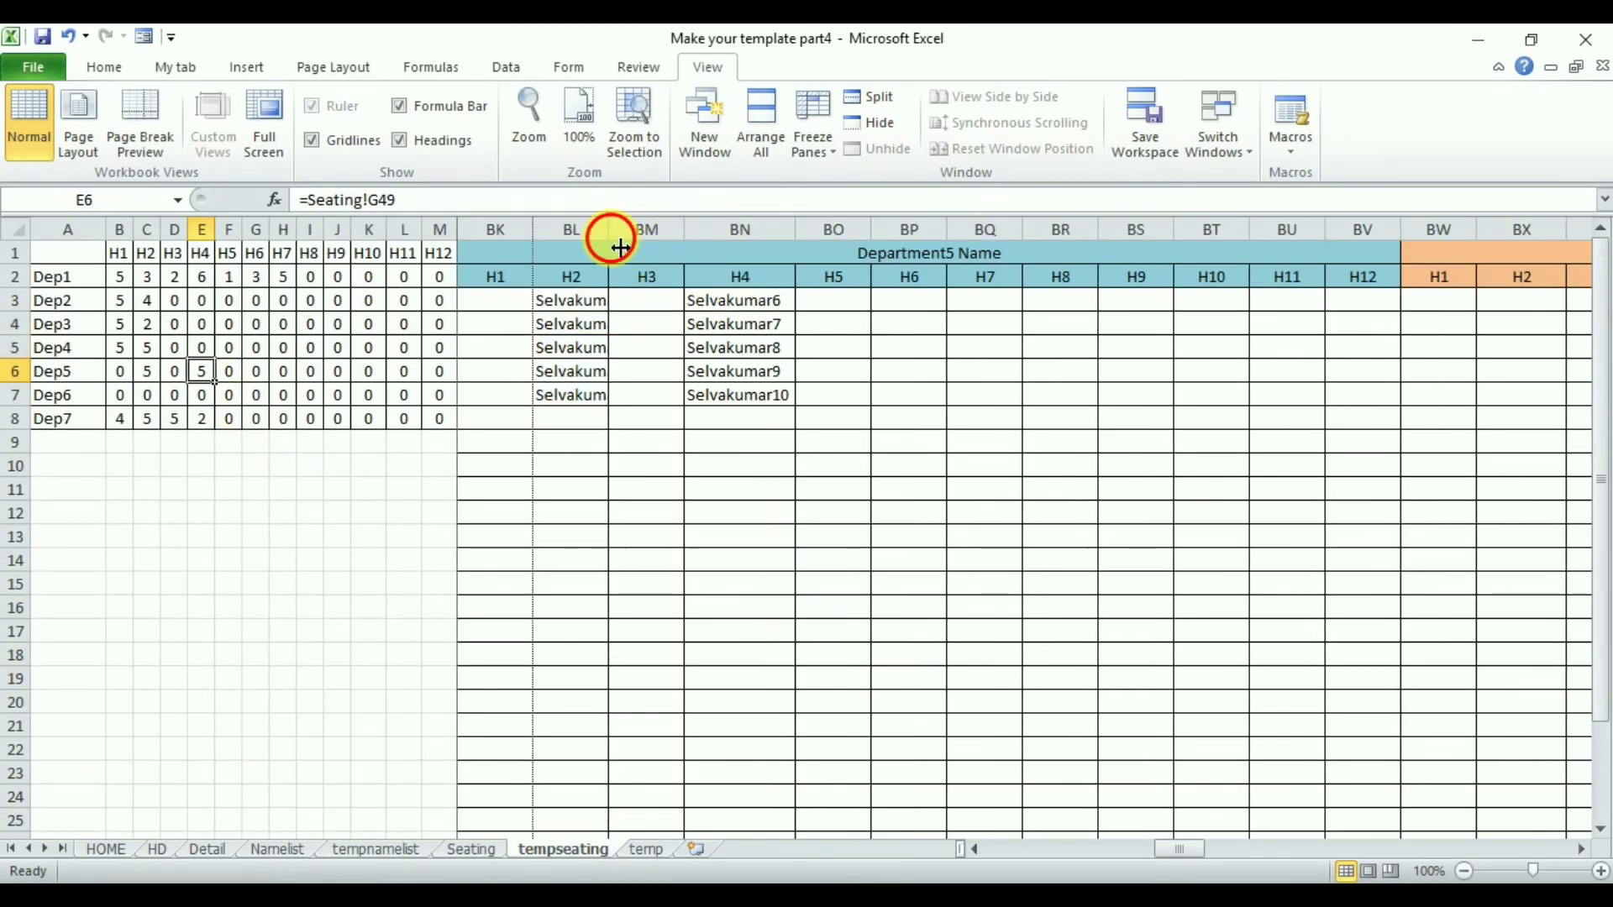
{"action": "double_click", "coordinate": [611, 239]}
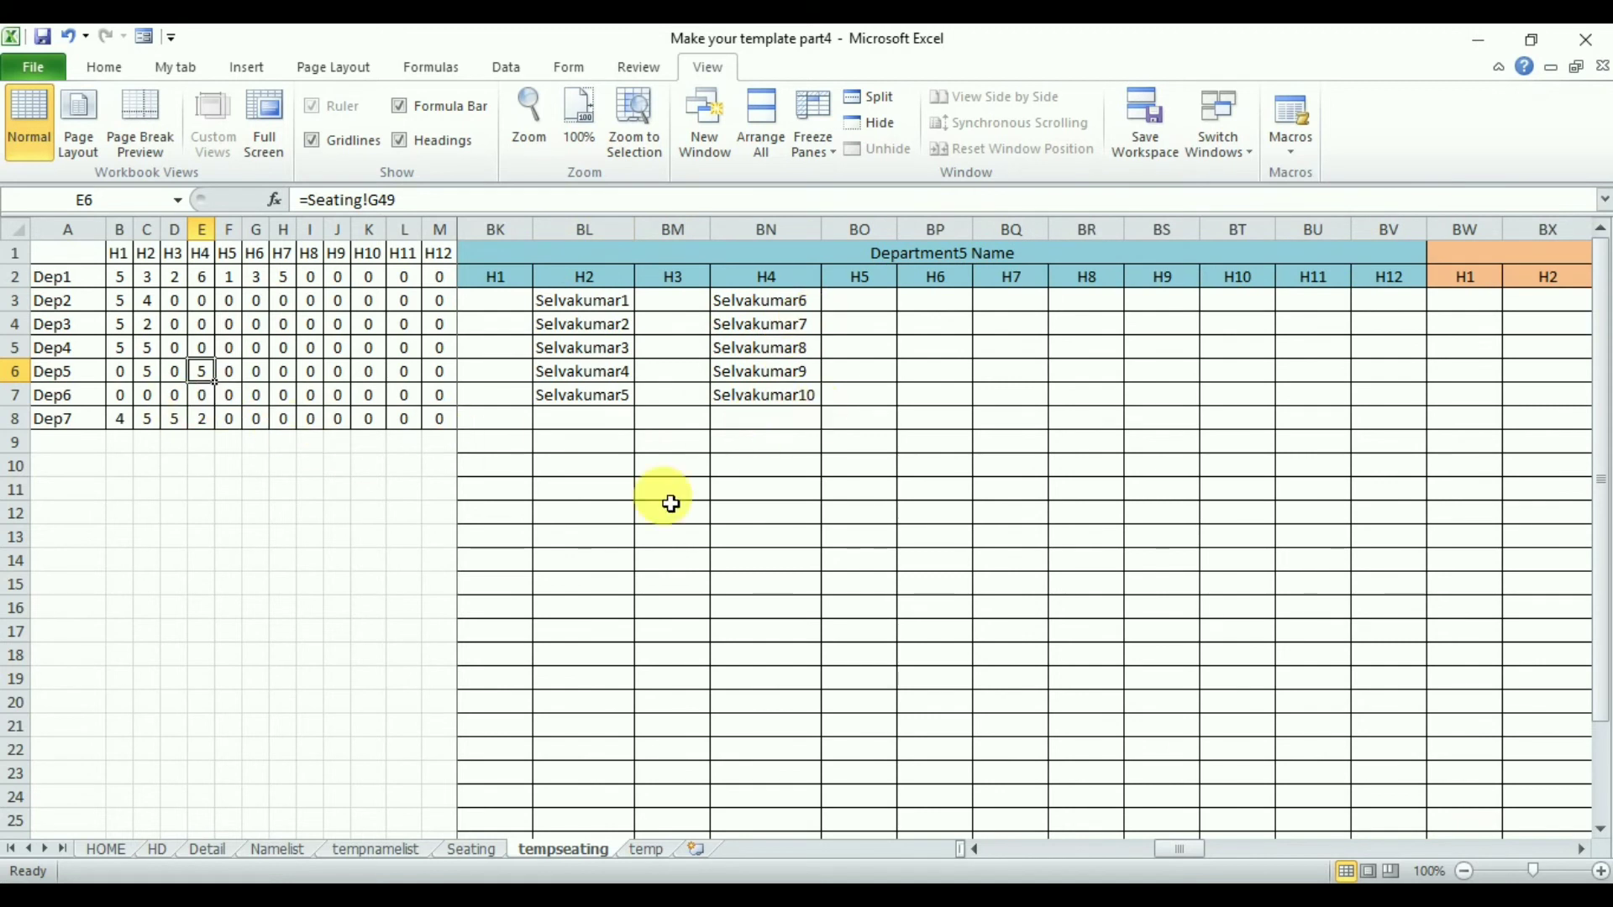
- Scroll to the Department1 hall ticket number block and check its columns against the Dep1 hall counts
{"action": "left_click", "coordinate": [1581, 849]}
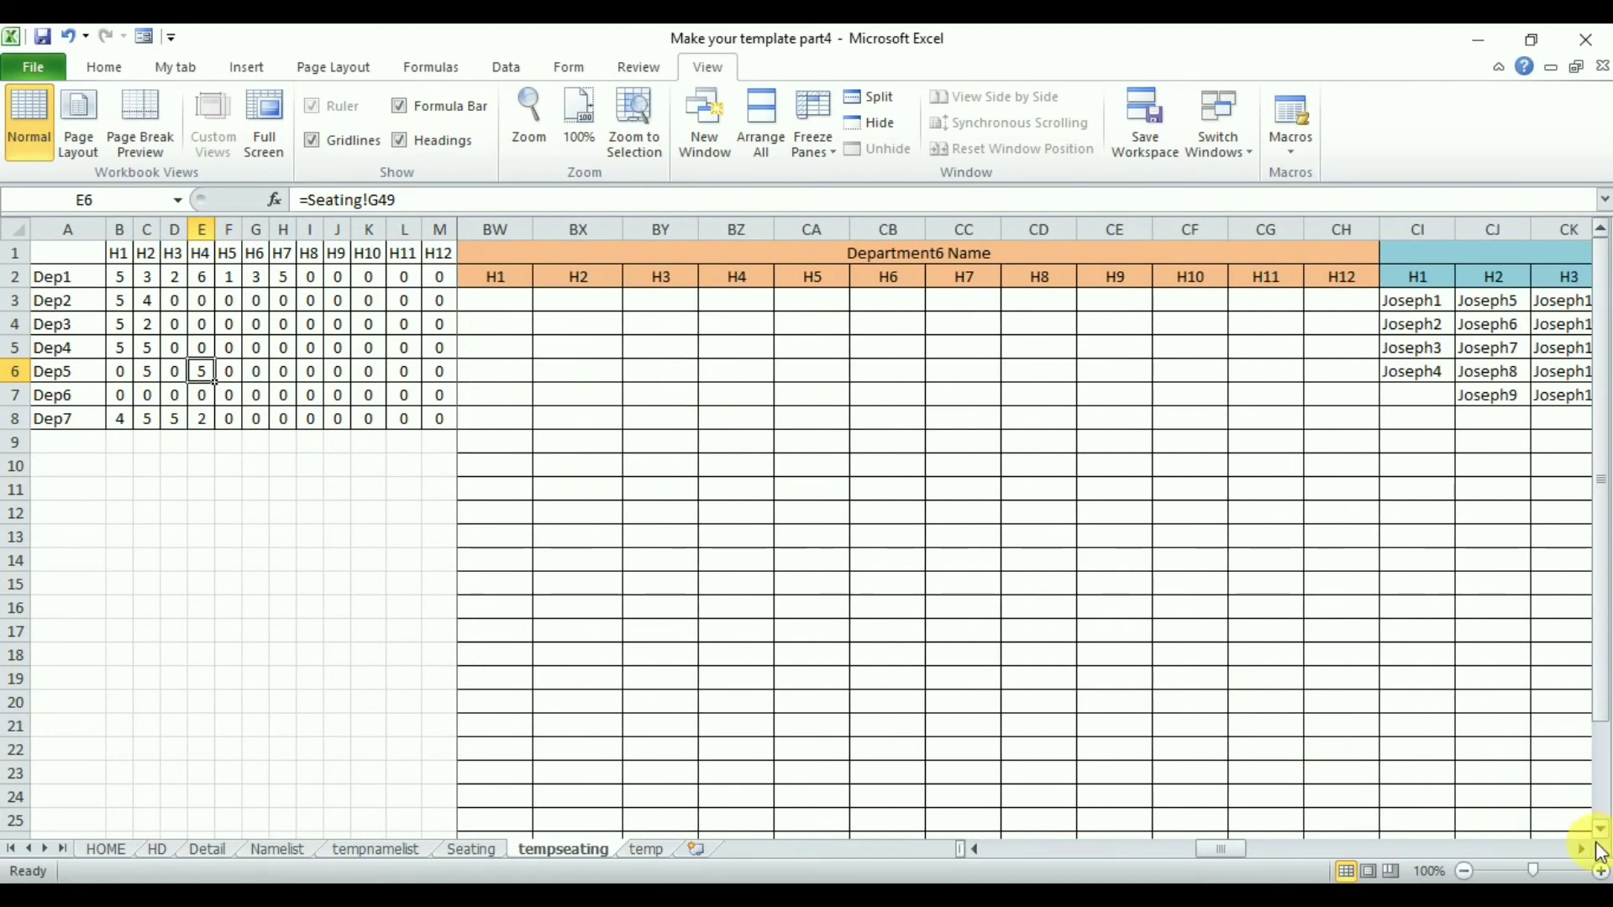
{"action": "left_click", "coordinate": [1582, 849]}
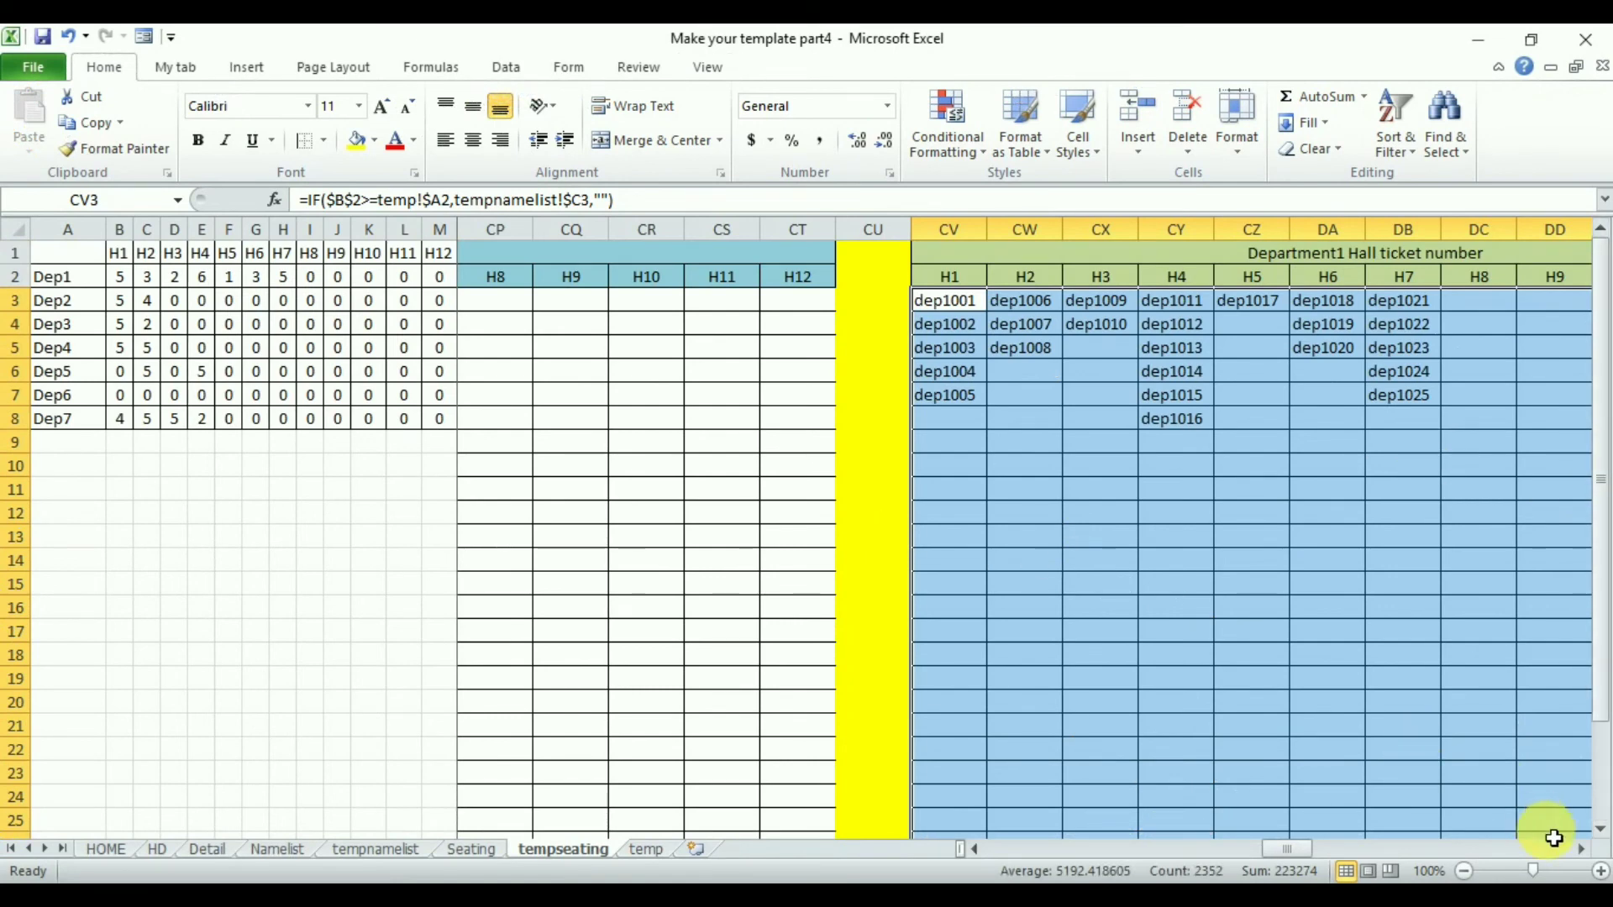
{"action": "left_click", "coordinate": [1583, 850]}
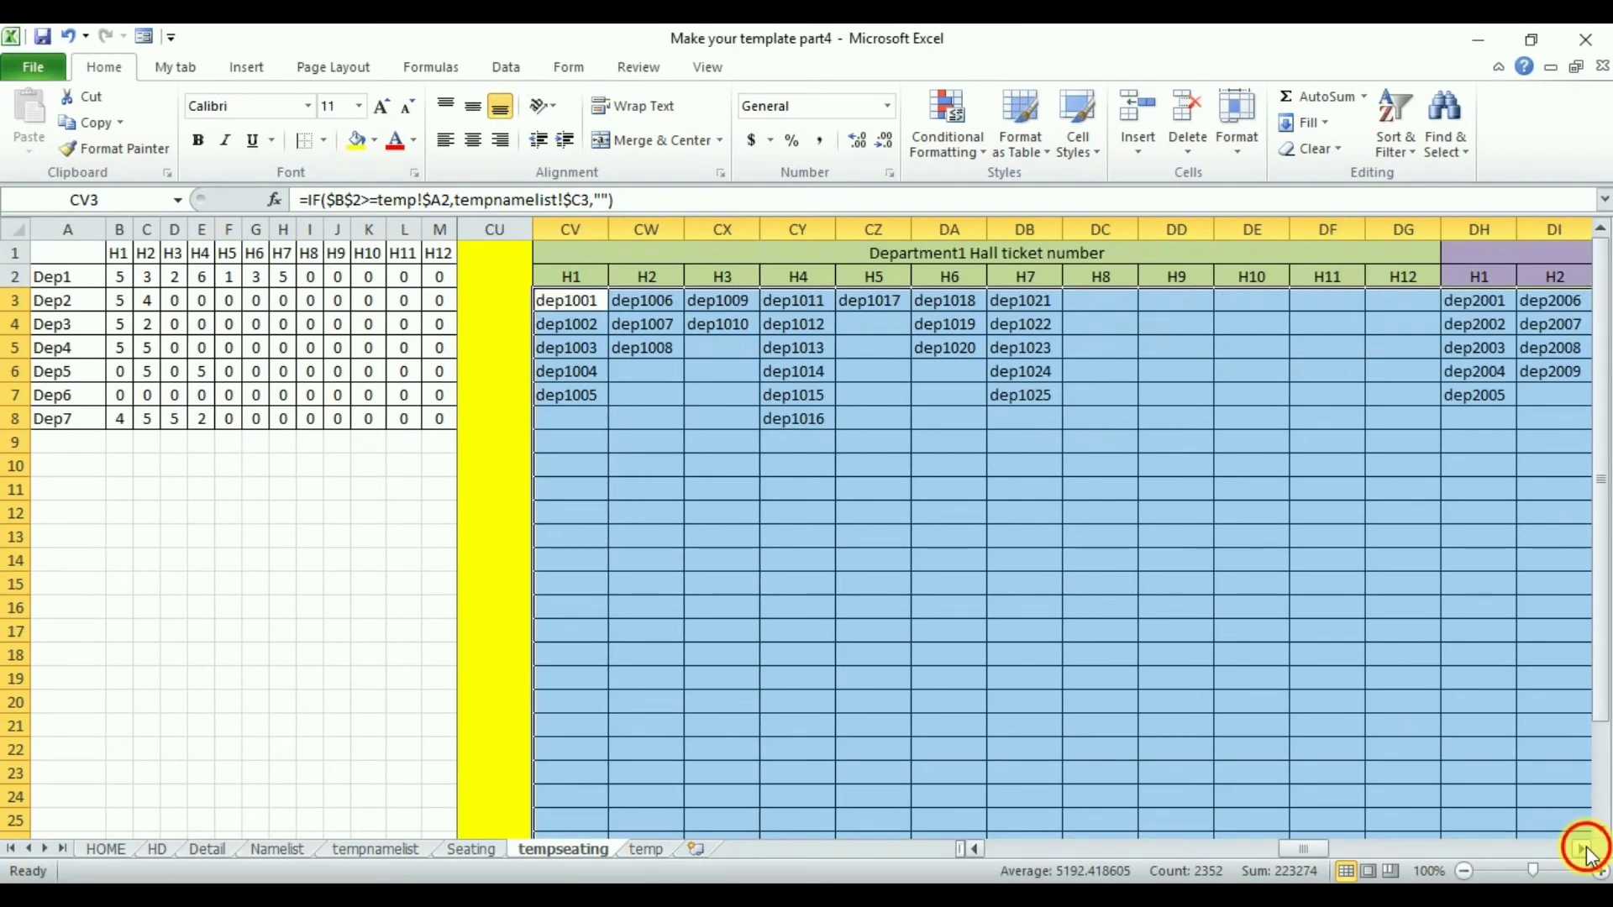
{"action": "left_click", "coordinate": [1586, 850]}
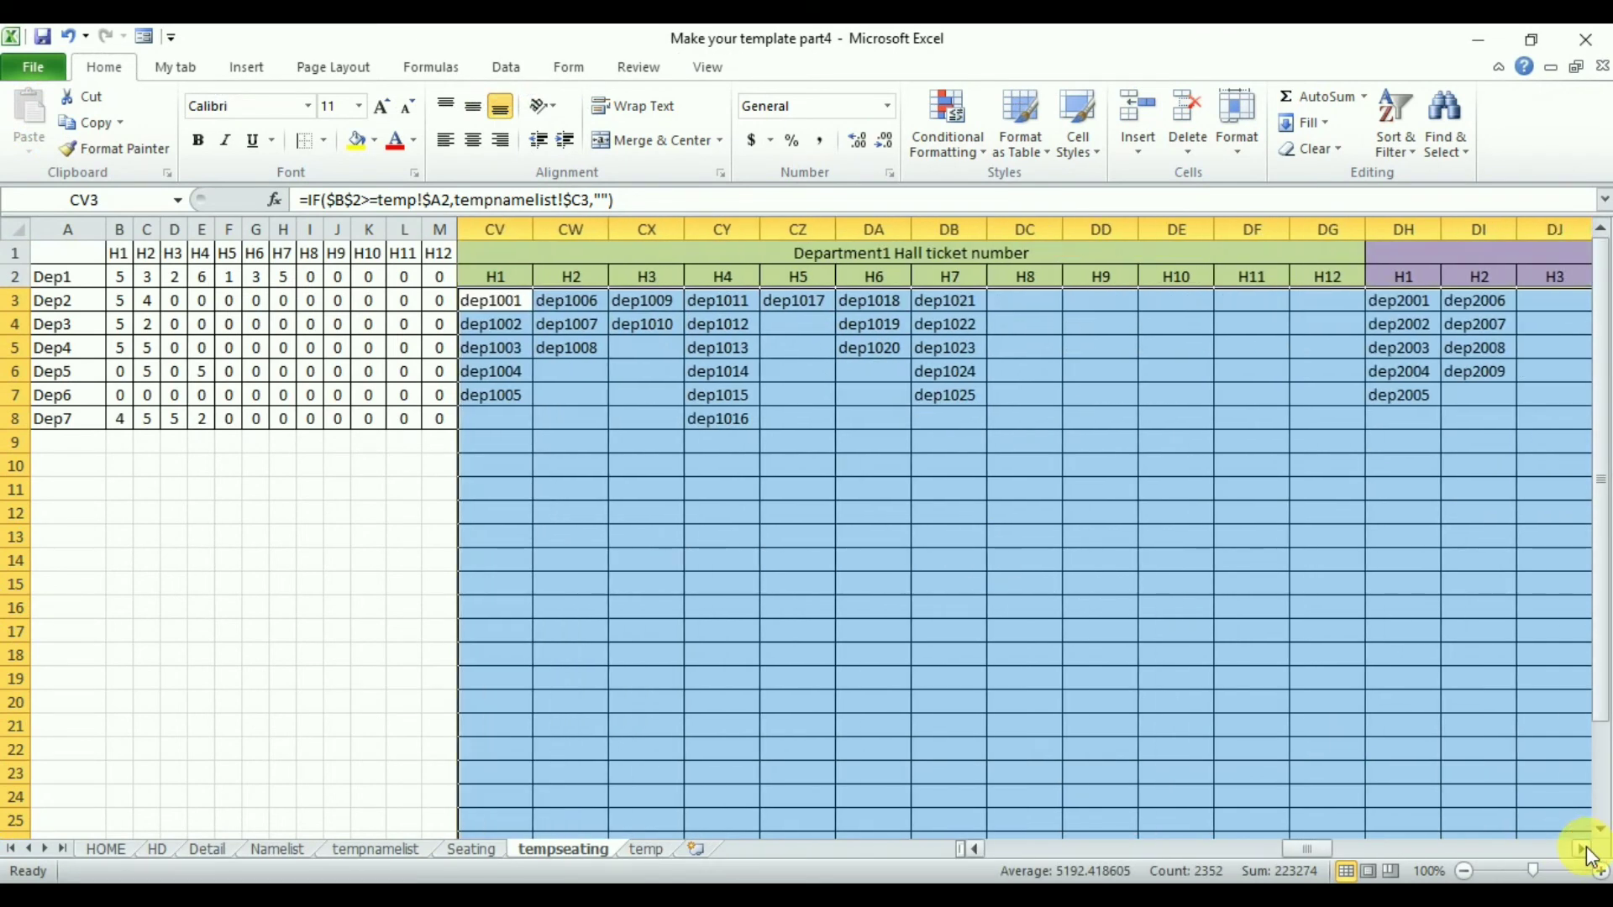
{"action": "left_click", "coordinate": [528, 309]}
{"action": "left_click_drag", "start_coordinate": [503, 312], "coordinate": [518, 398]}
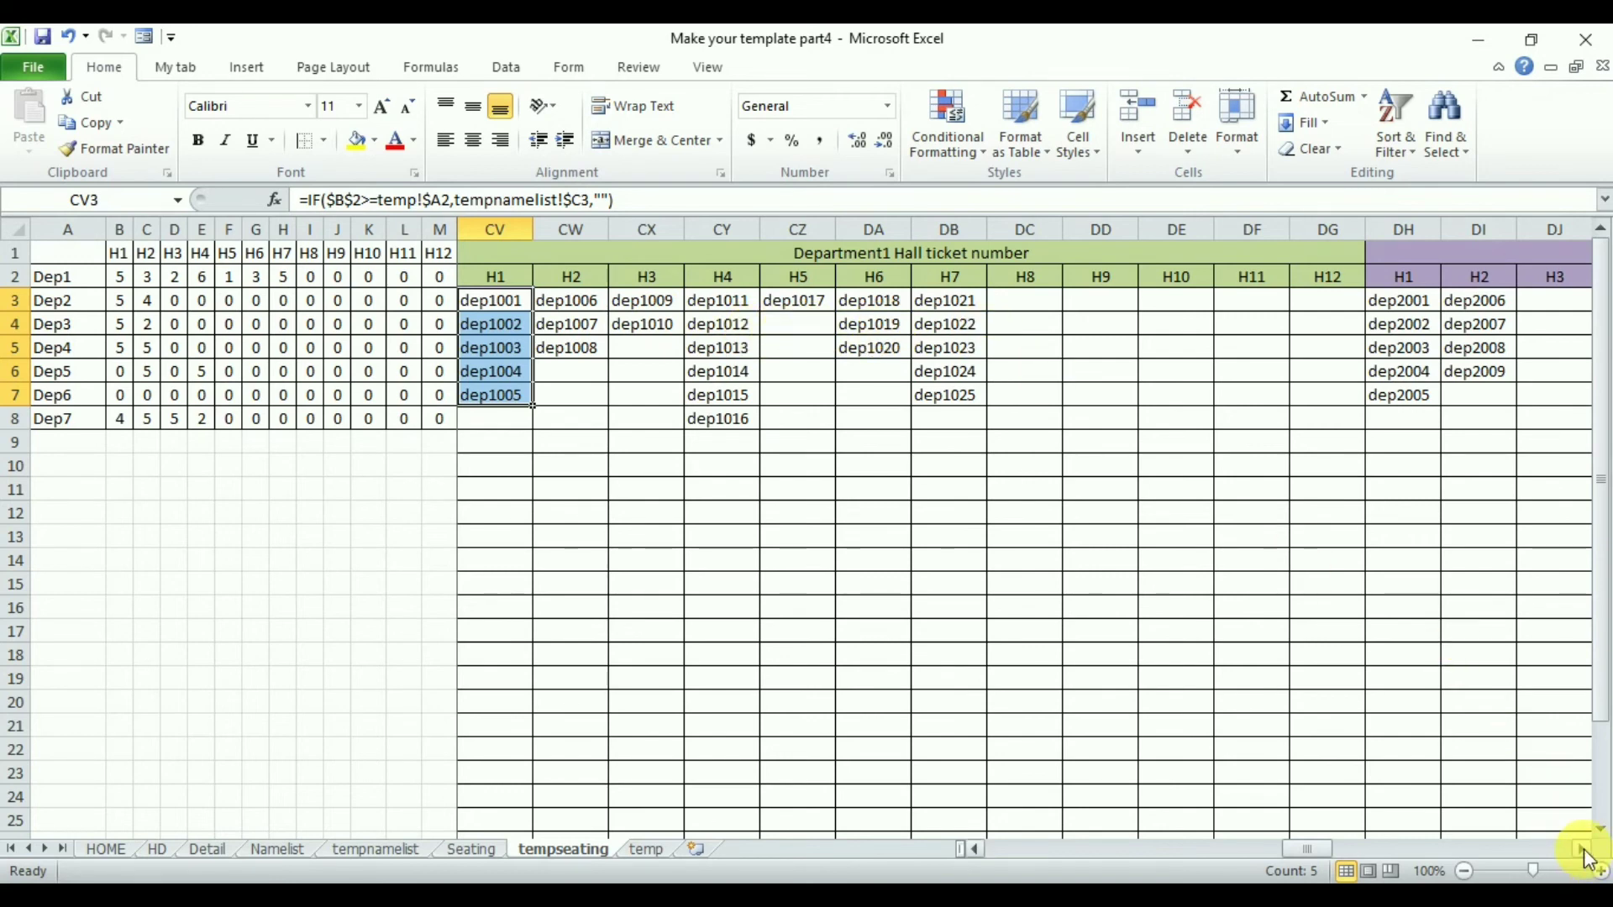
{"action": "left_click", "coordinate": [1584, 852]}
{"action": "left_click", "coordinate": [1585, 865]}
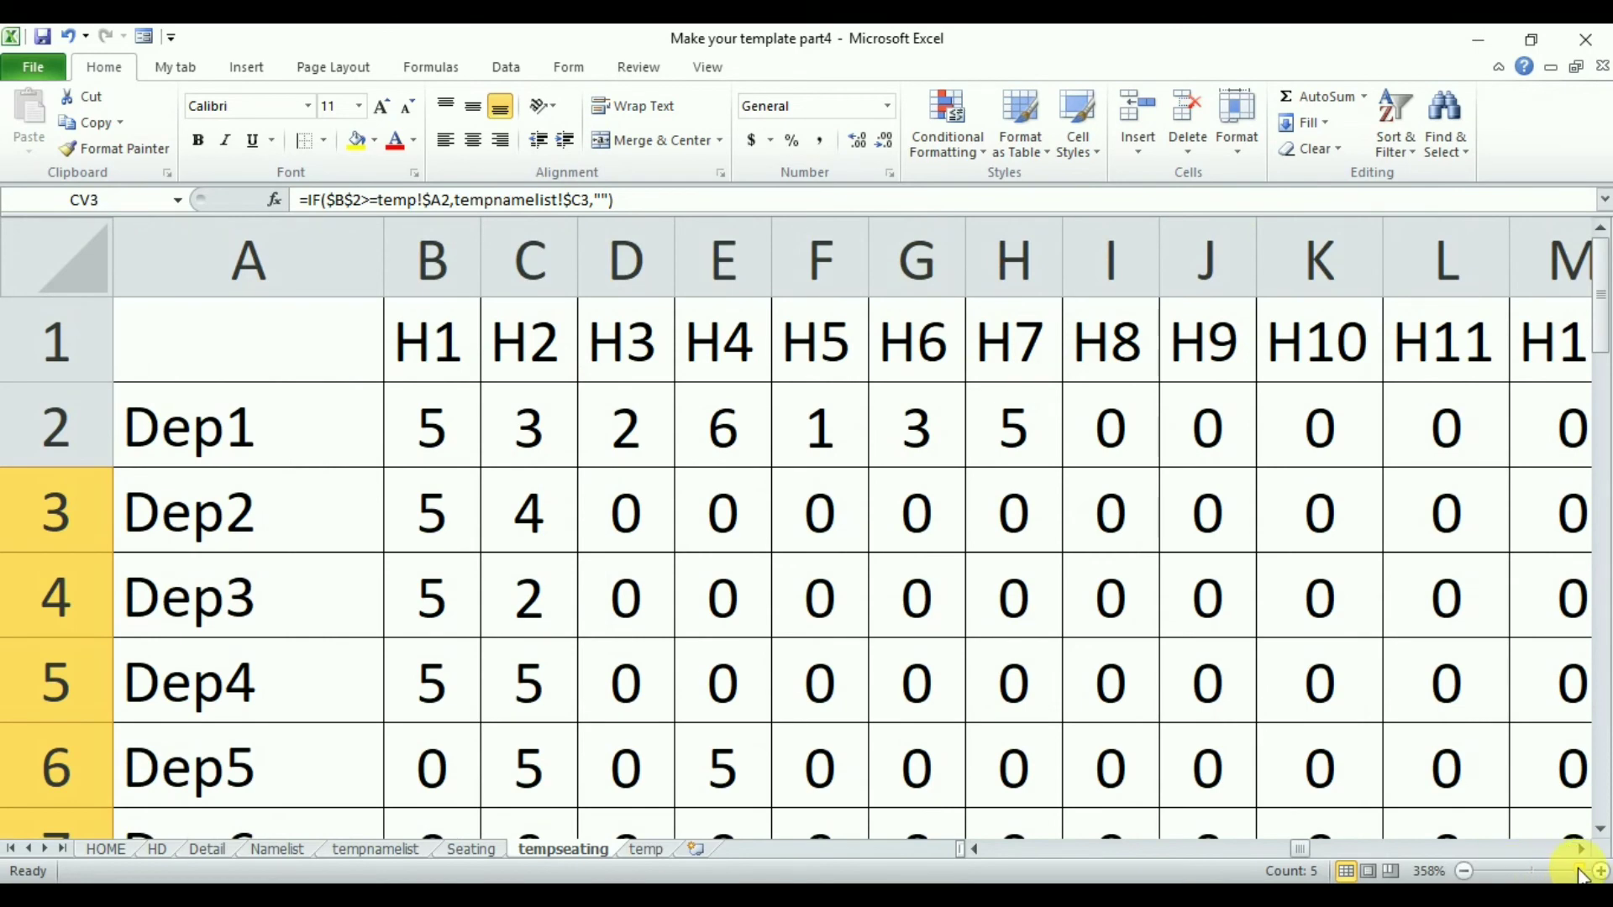
{"action": "left_click_drag", "start_coordinate": [1578, 870], "coordinate": [1530, 874]}
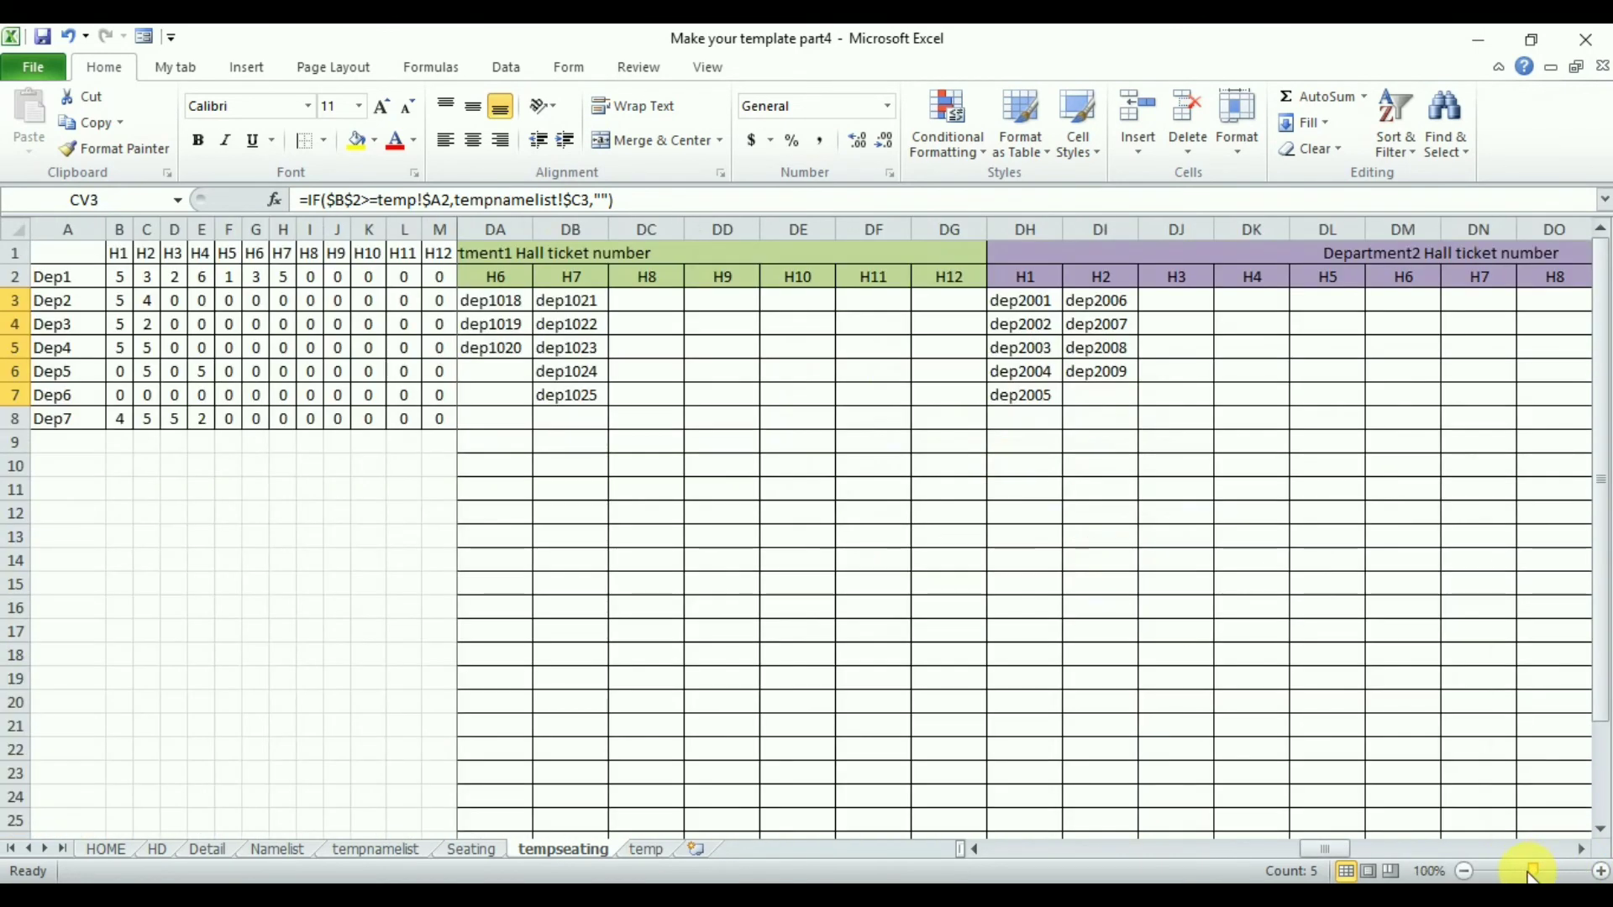
- Scroll through the Department2 to Department5 hall ticket number blocks, comparing them with the hall counts
{"action": "left_click", "coordinate": [1580, 850]}
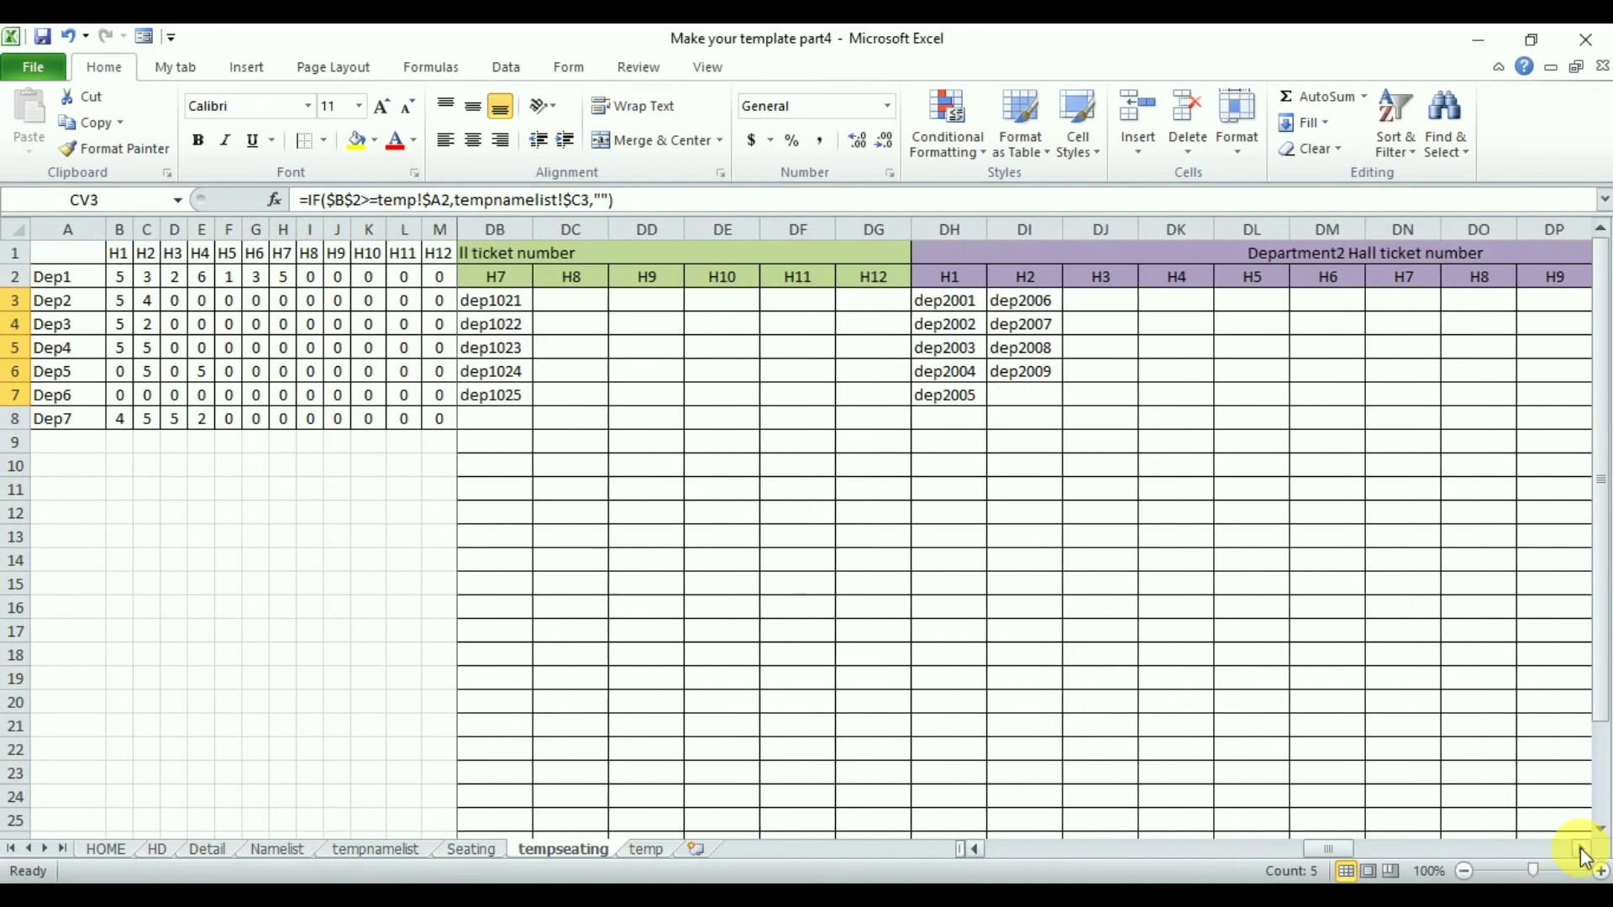
{"action": "left_click", "coordinate": [1579, 850]}
{"action": "left_click", "coordinate": [1580, 851]}
{"action": "left_click", "coordinate": [1580, 850]}
{"action": "left_click", "coordinate": [1580, 850]}
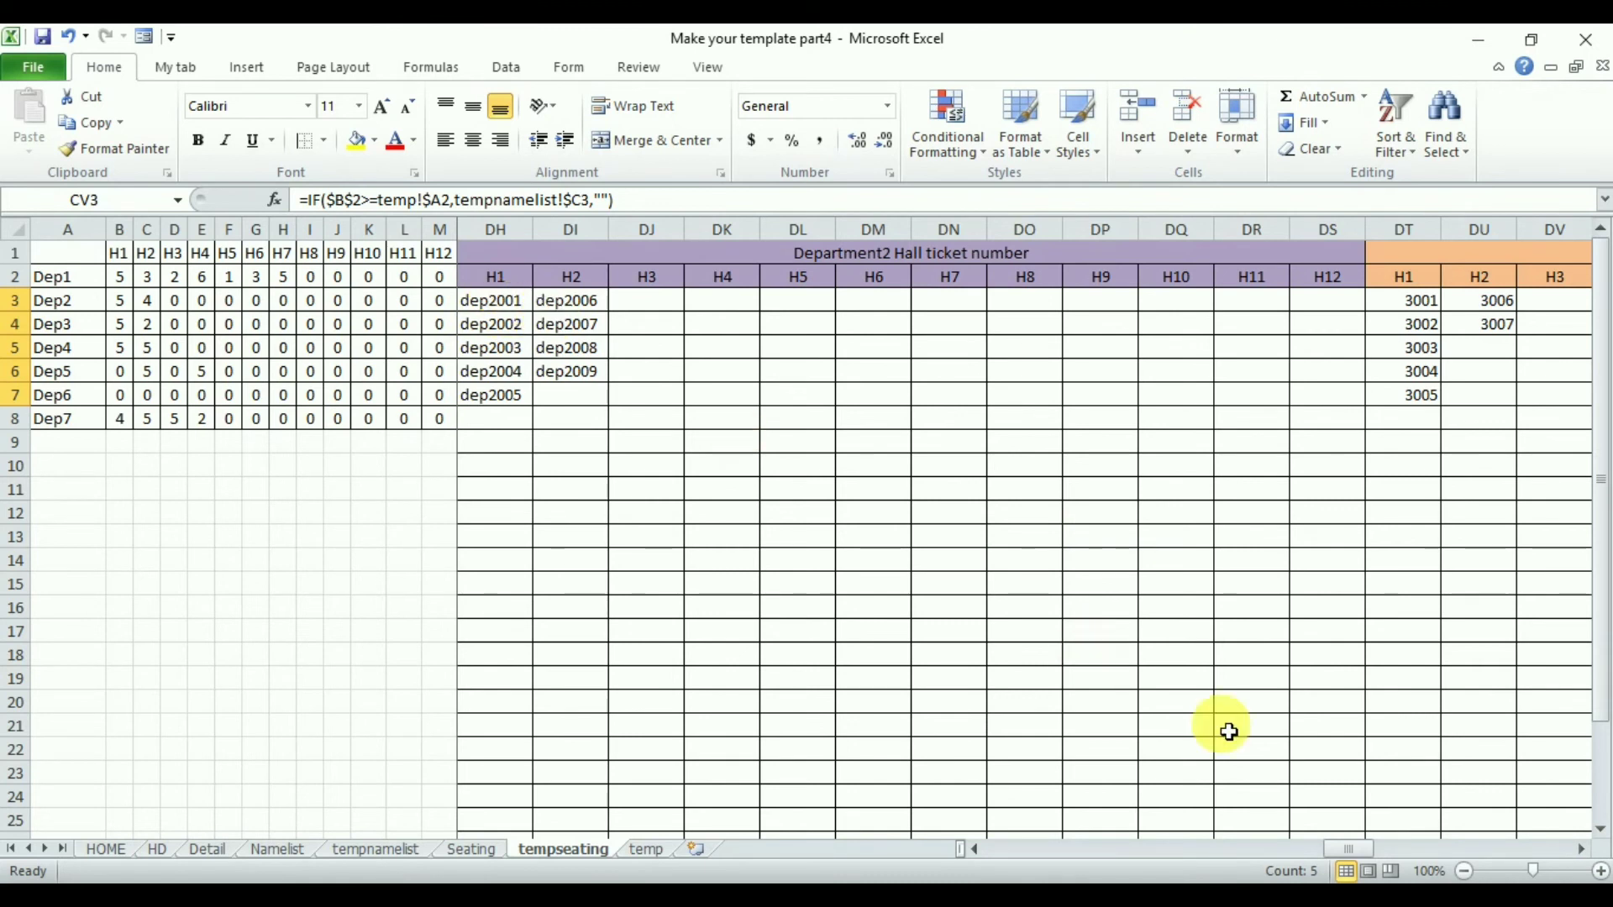
{"action": "left_click", "coordinate": [1582, 851]}
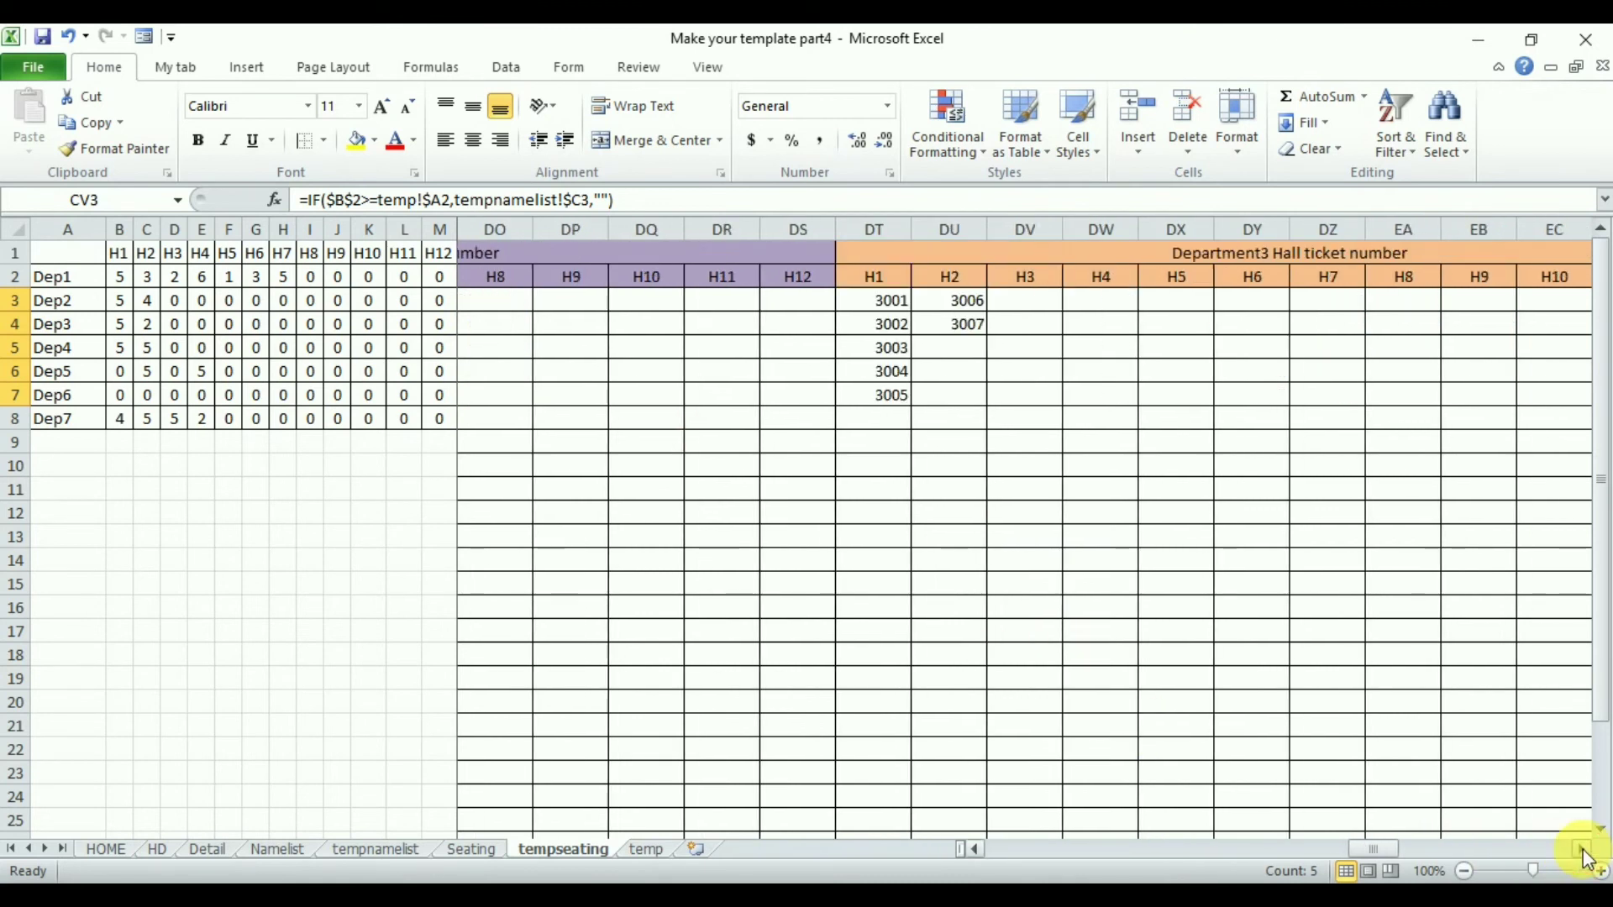
{"action": "left_click", "coordinate": [1583, 850]}
{"action": "left_click", "coordinate": [1583, 850]}
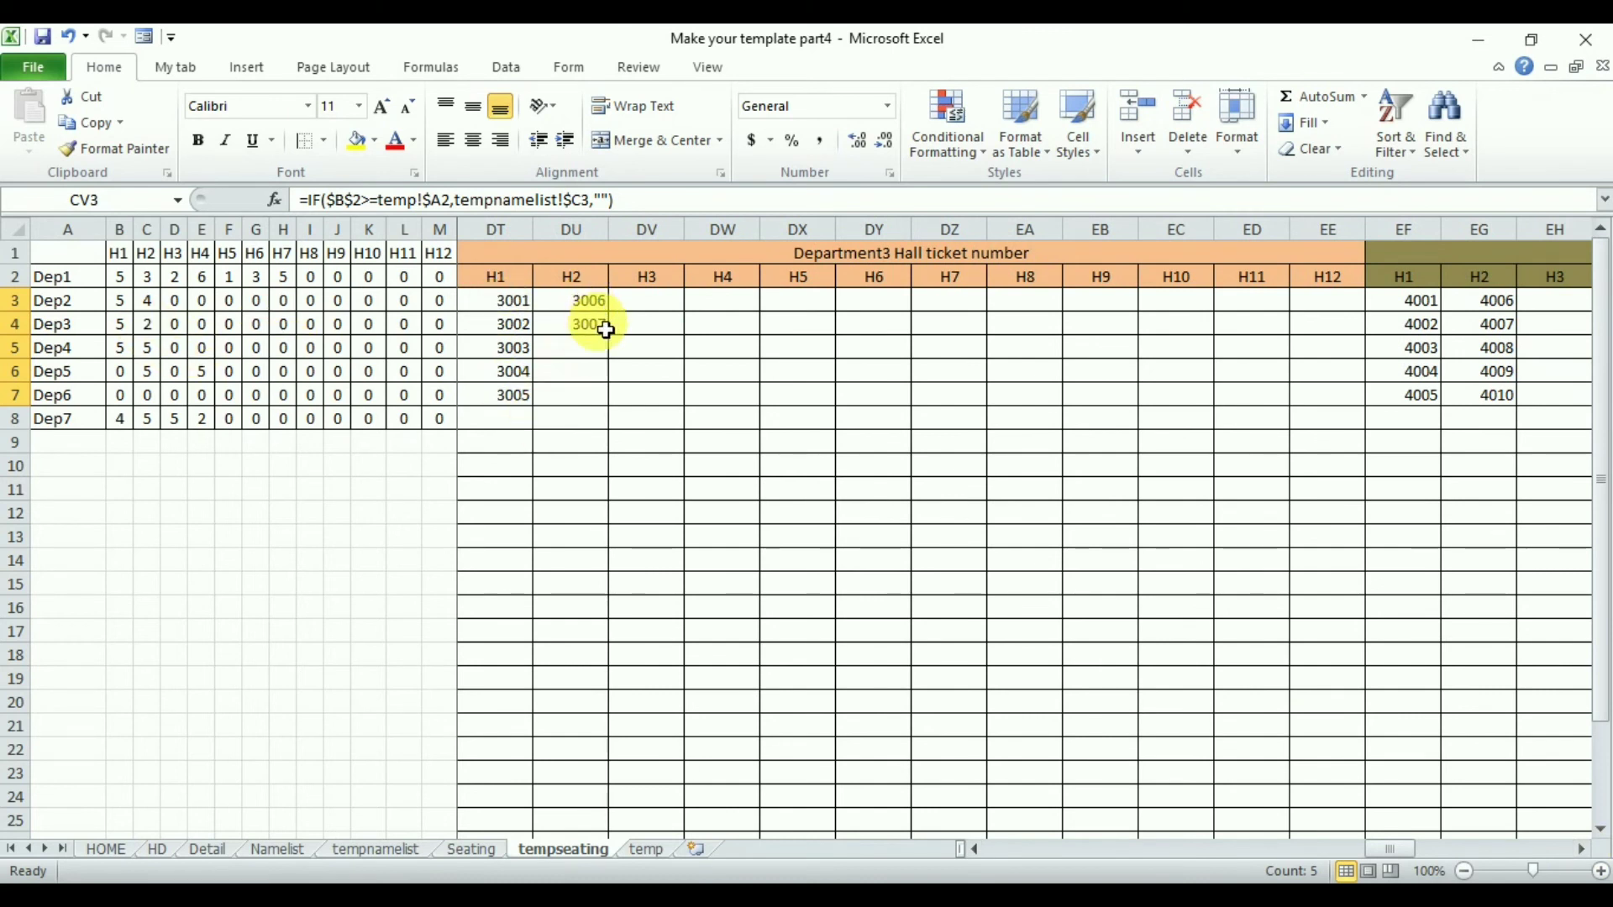
{"action": "left_click_drag", "start_coordinate": [1581, 848], "coordinate": [1580, 850]}
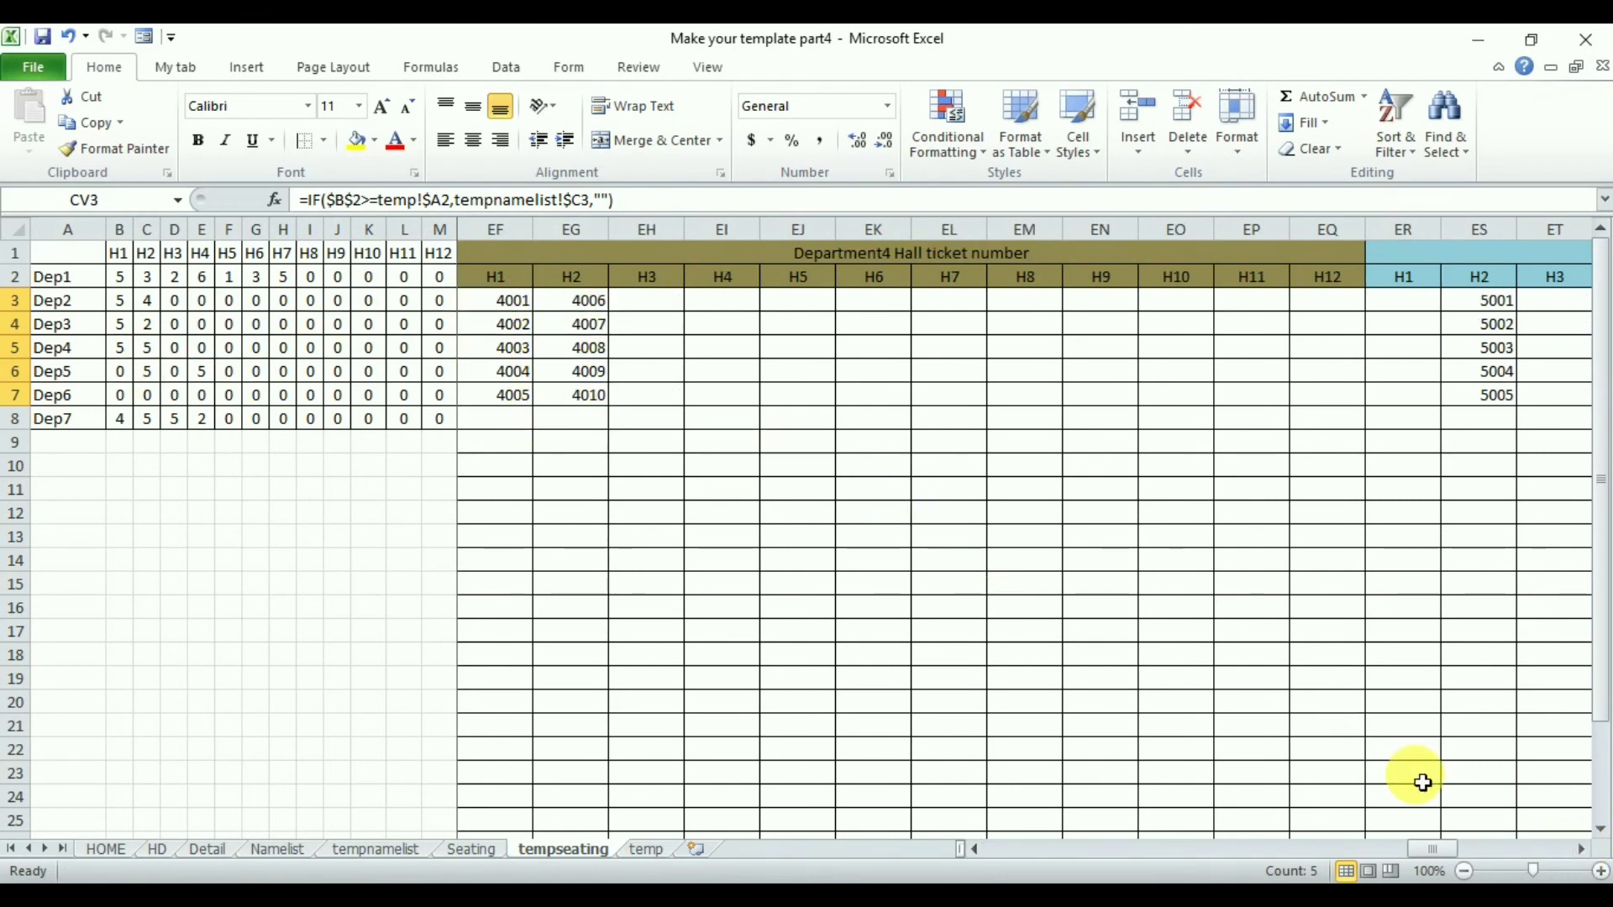
{"action": "left_click_drag", "start_coordinate": [1578, 848], "coordinate": [1578, 849]}
{"action": "left_click", "coordinate": [1578, 849]}
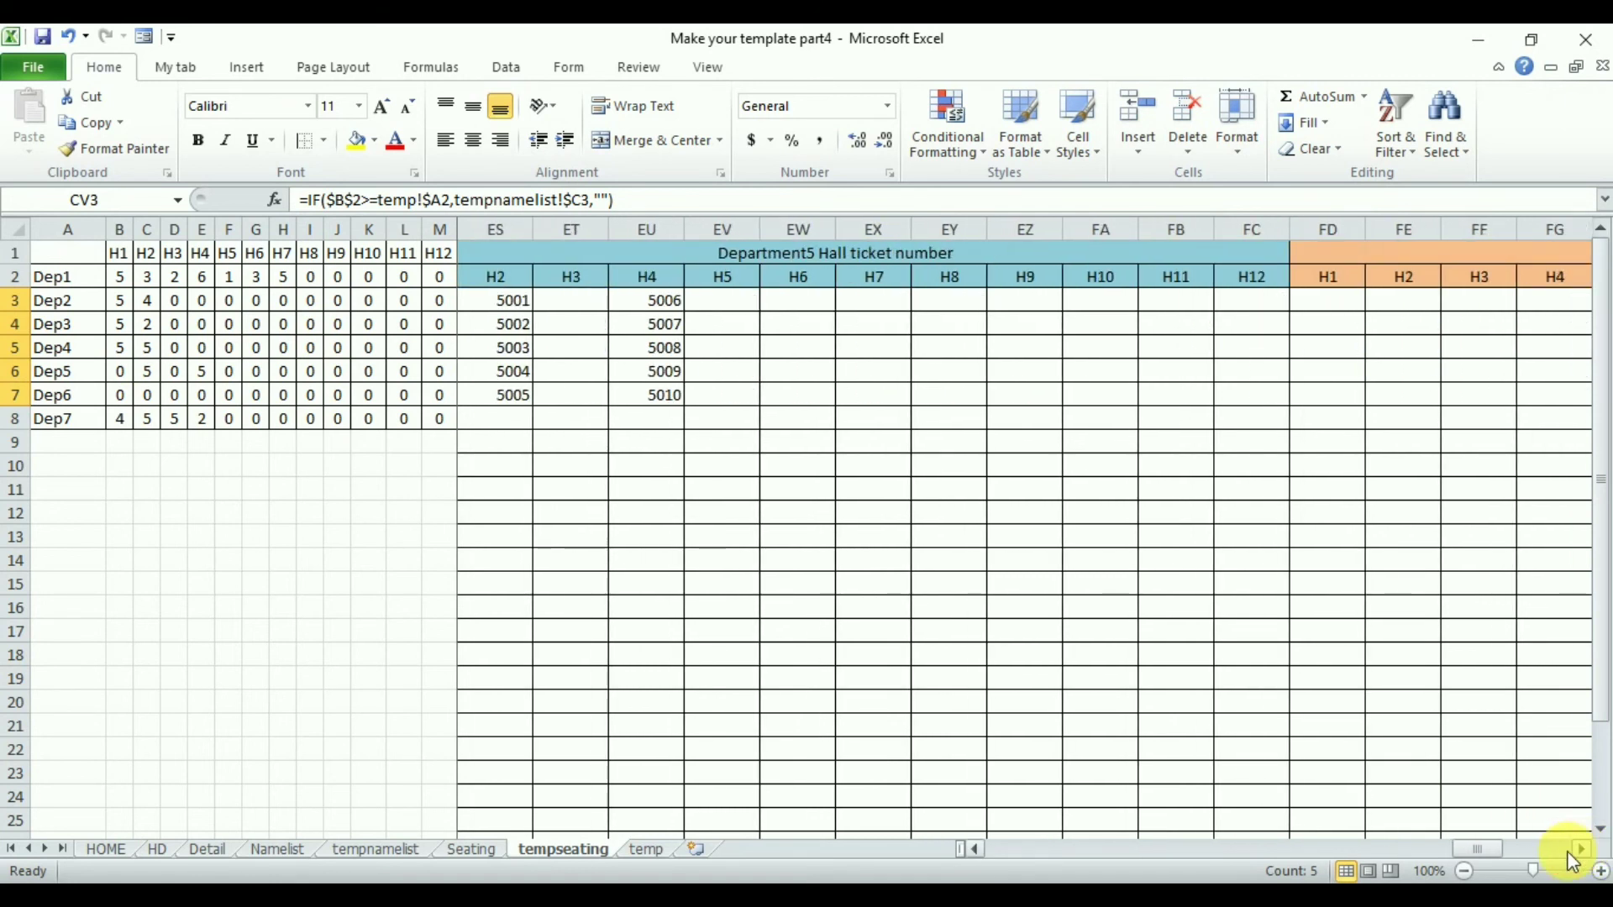
- On the Seating sheet, set hall H1's CE student count to 5 and clear its EE count
{"action": "left_click", "coordinate": [977, 848]}
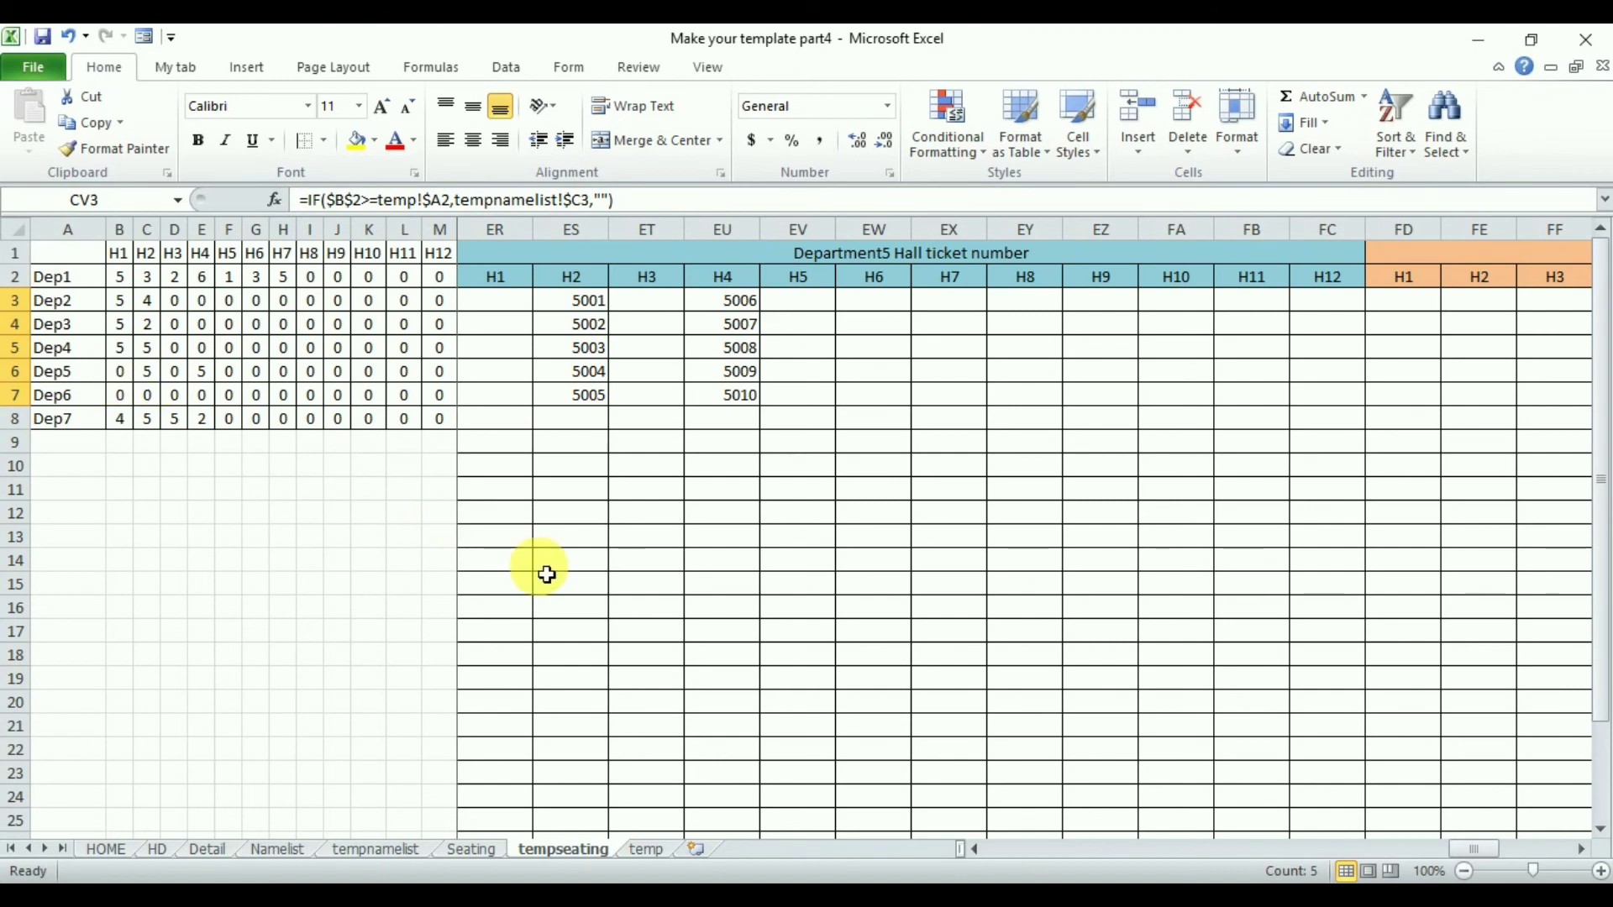
{"action": "left_click", "coordinate": [473, 849]}
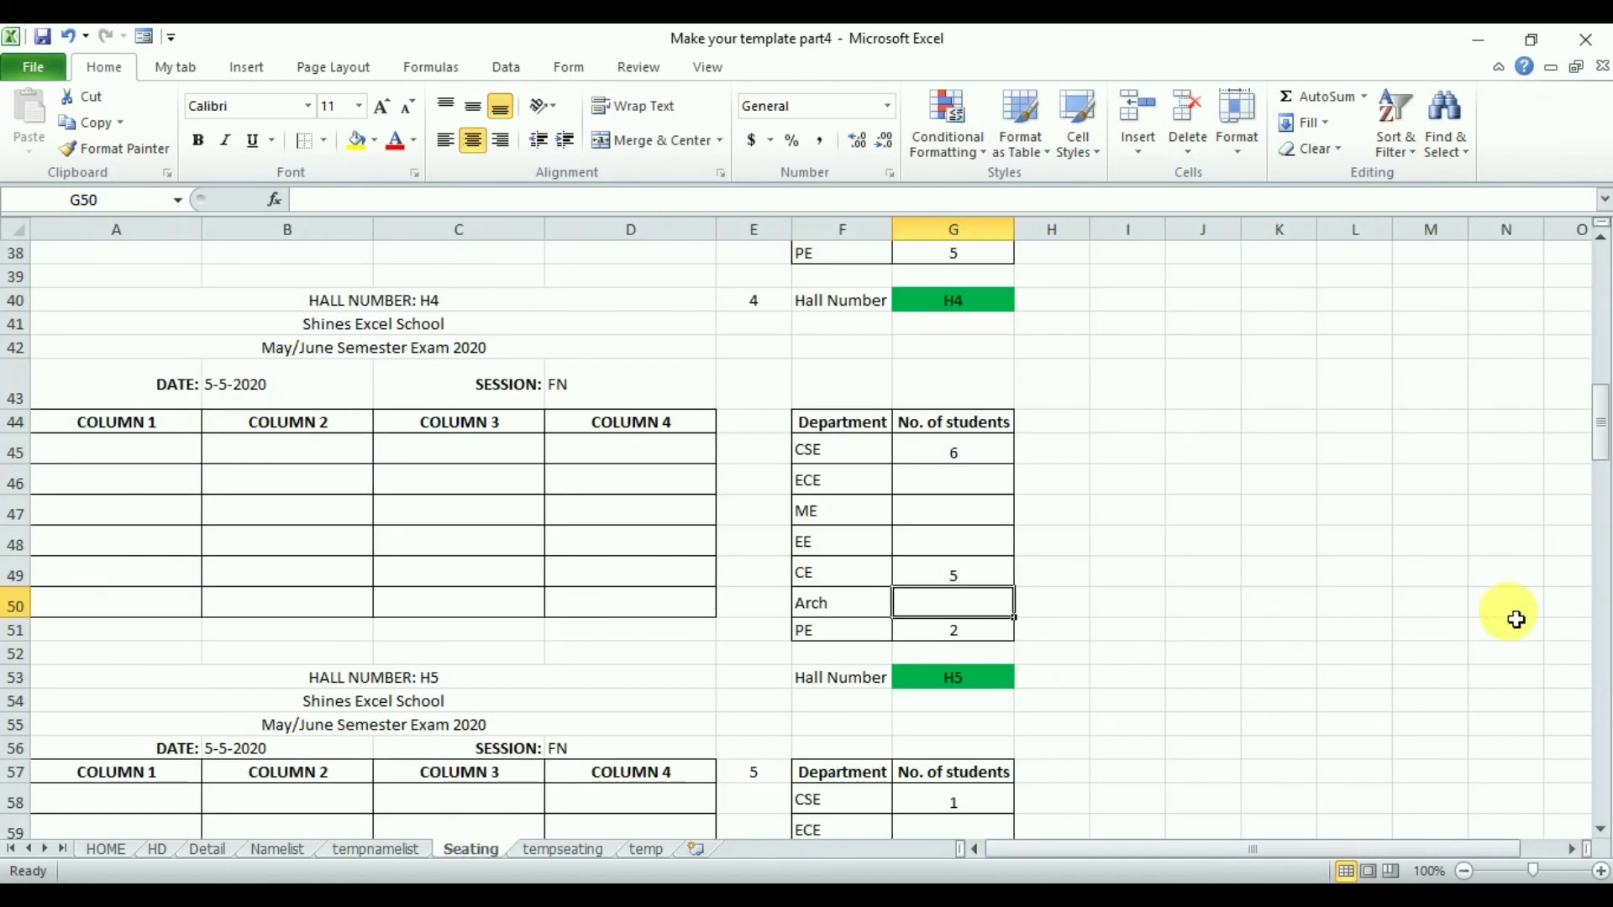
{"action": "left_click_drag", "start_coordinate": [1601, 429], "coordinate": [1594, 269]}
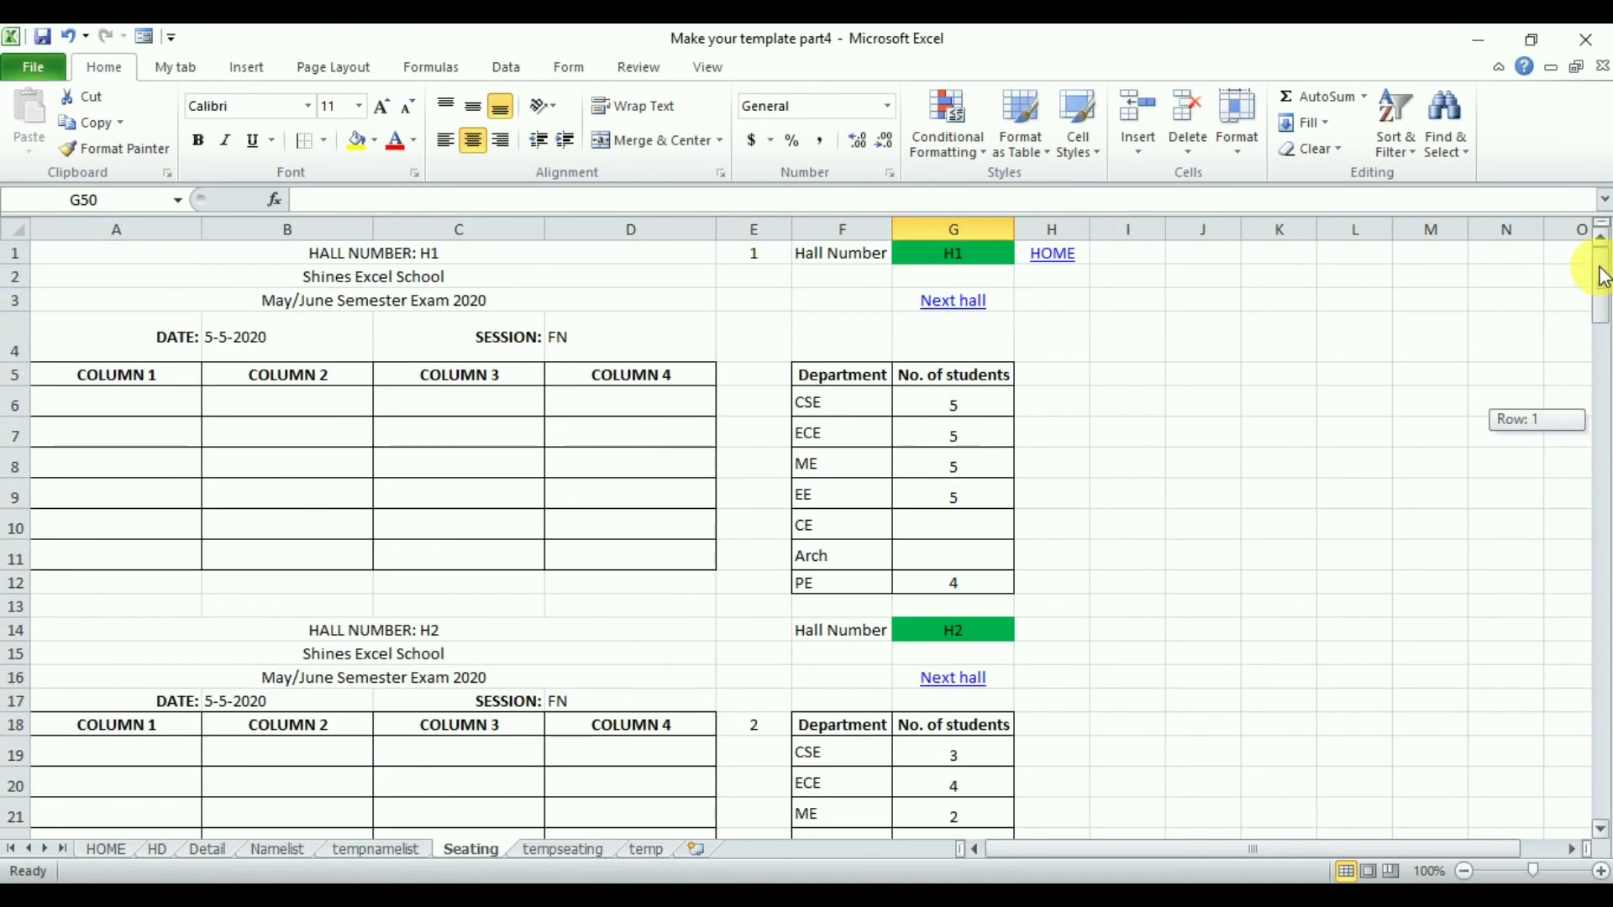
{"action": "double_click", "coordinate": [959, 529]}
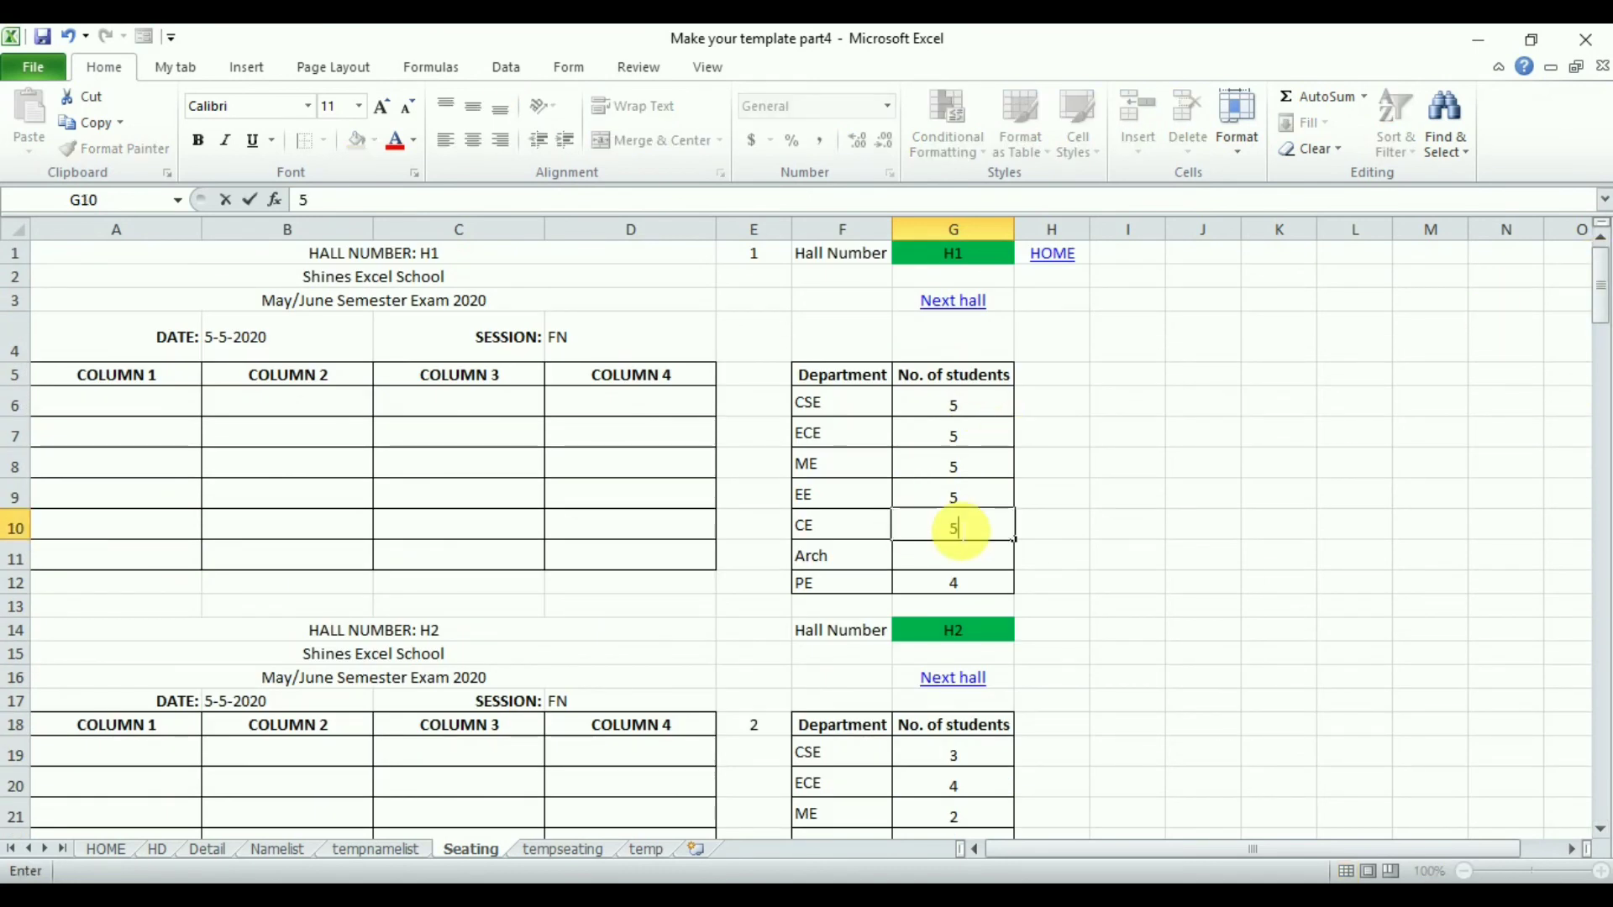
{"action": "key", "text": "Return"}
{"action": "left_click", "coordinate": [958, 504]}
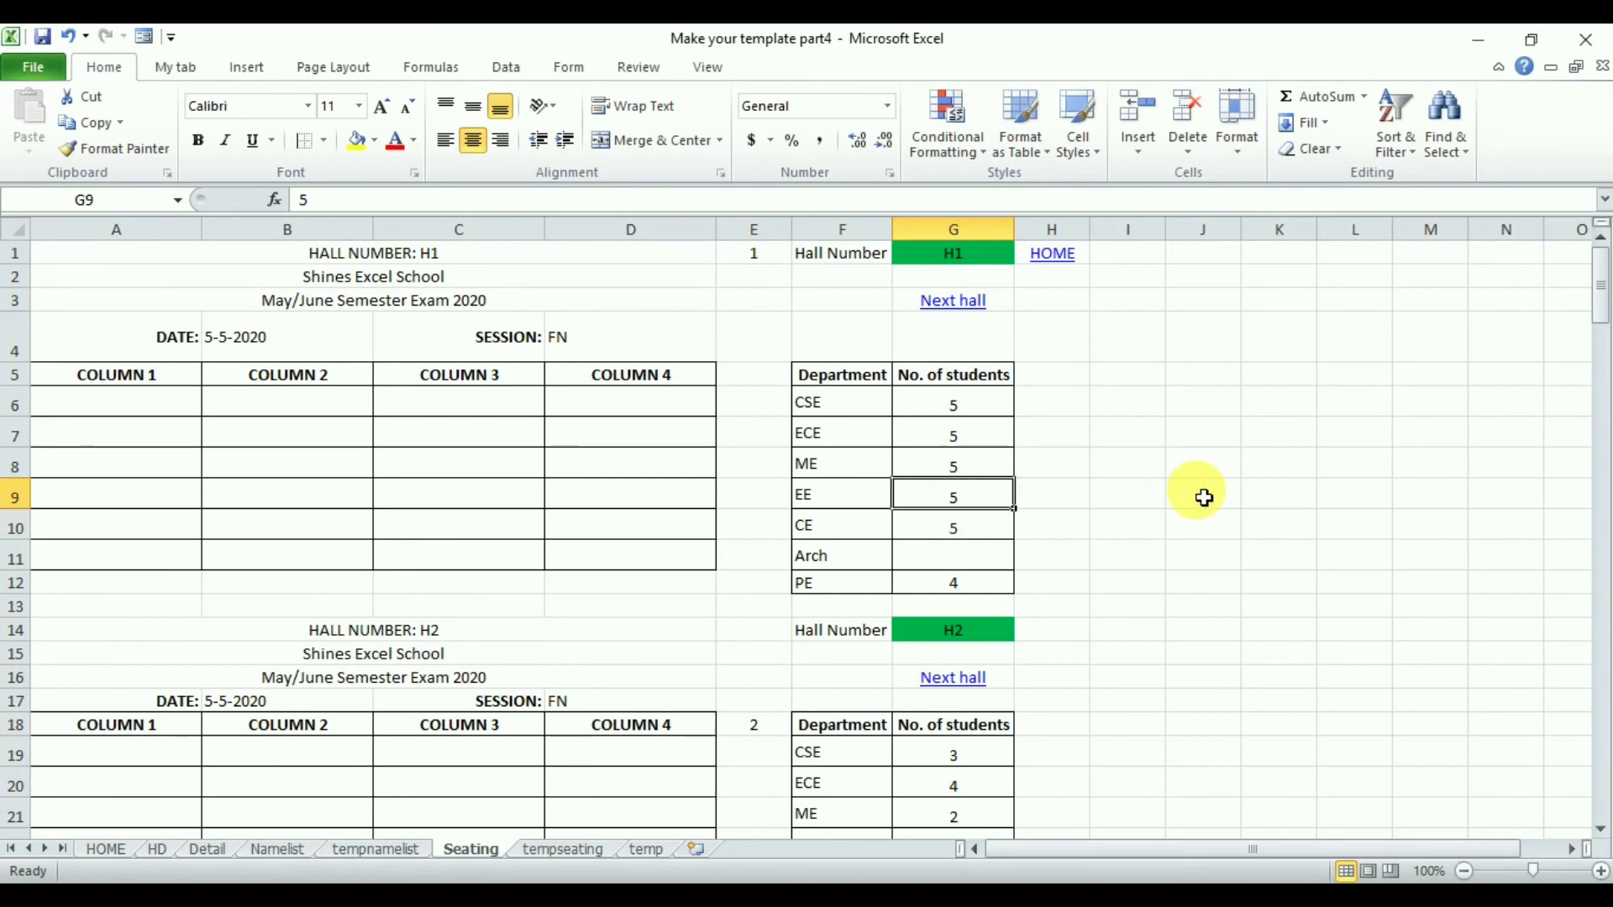
- Check the Department5 to Department7 hall ticket number blocks on tempseating against the updated hall counts
{"action": "left_click", "coordinate": [563, 849]}
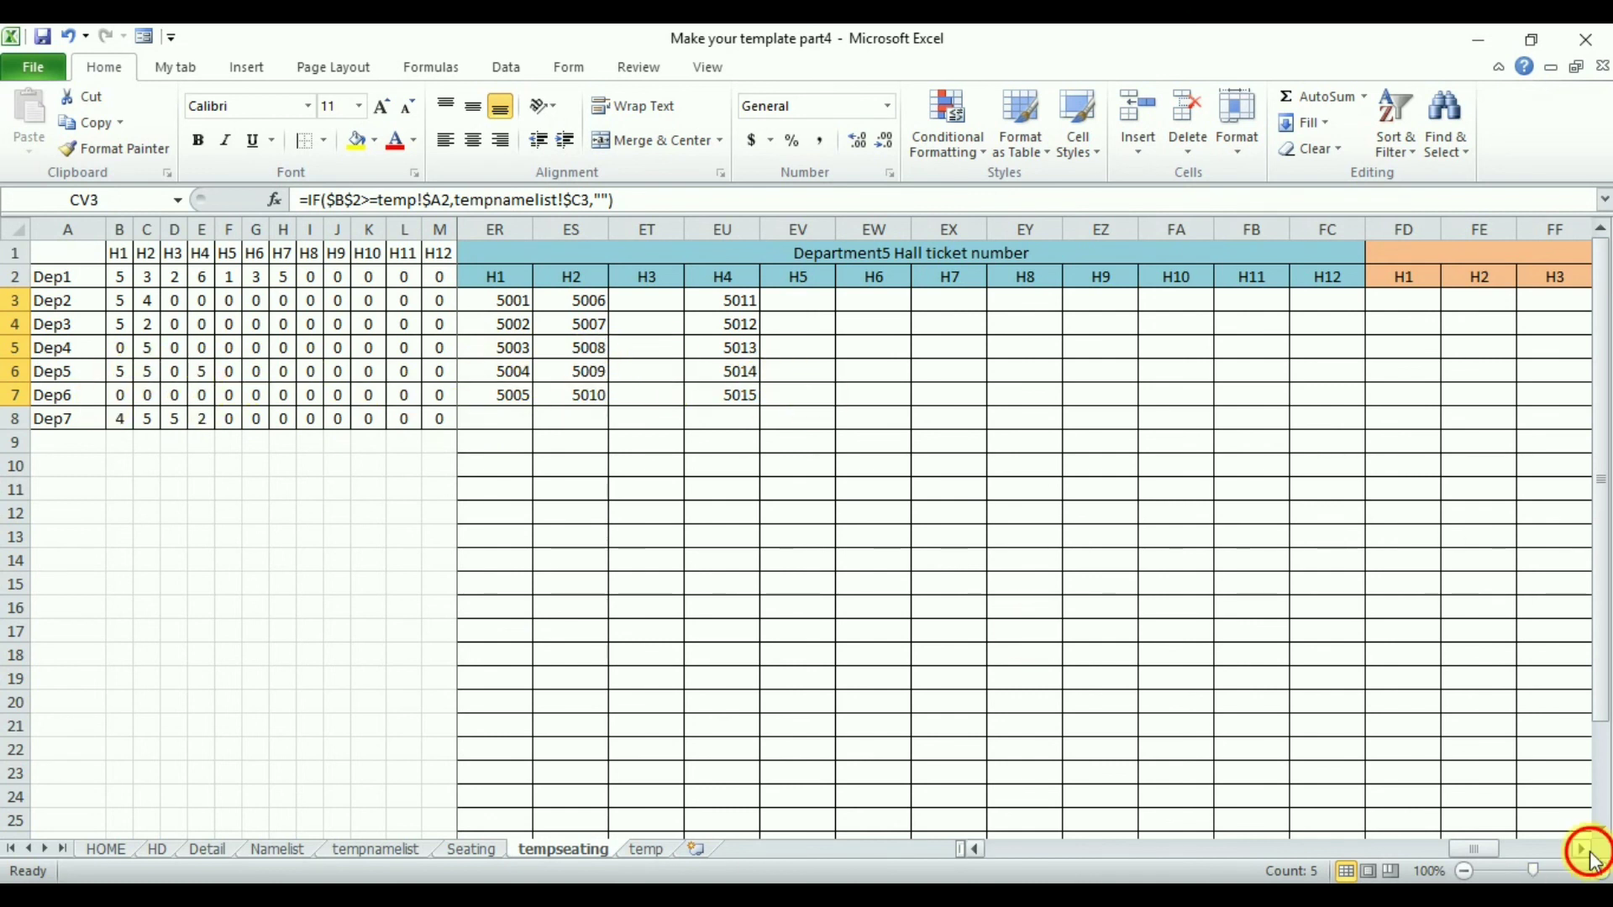
{"action": "left_click_drag", "start_coordinate": [1590, 857], "coordinate": [1591, 857]}
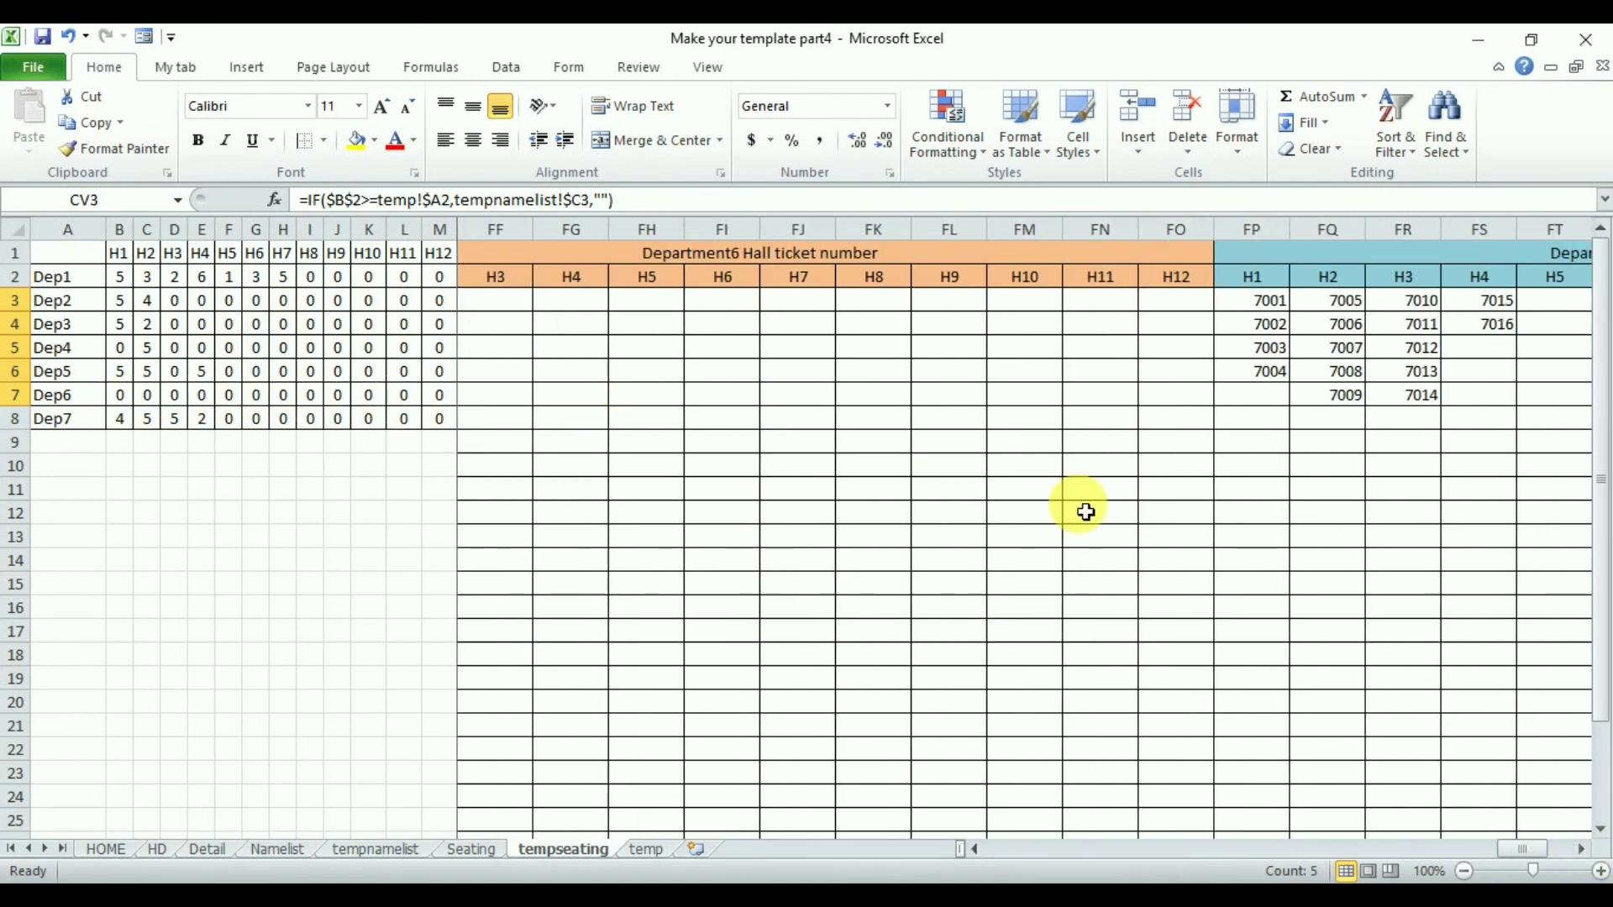
{"action": "left_click_drag", "start_coordinate": [1586, 861], "coordinate": [1586, 861]}
{"action": "left_click", "coordinate": [1586, 862]}
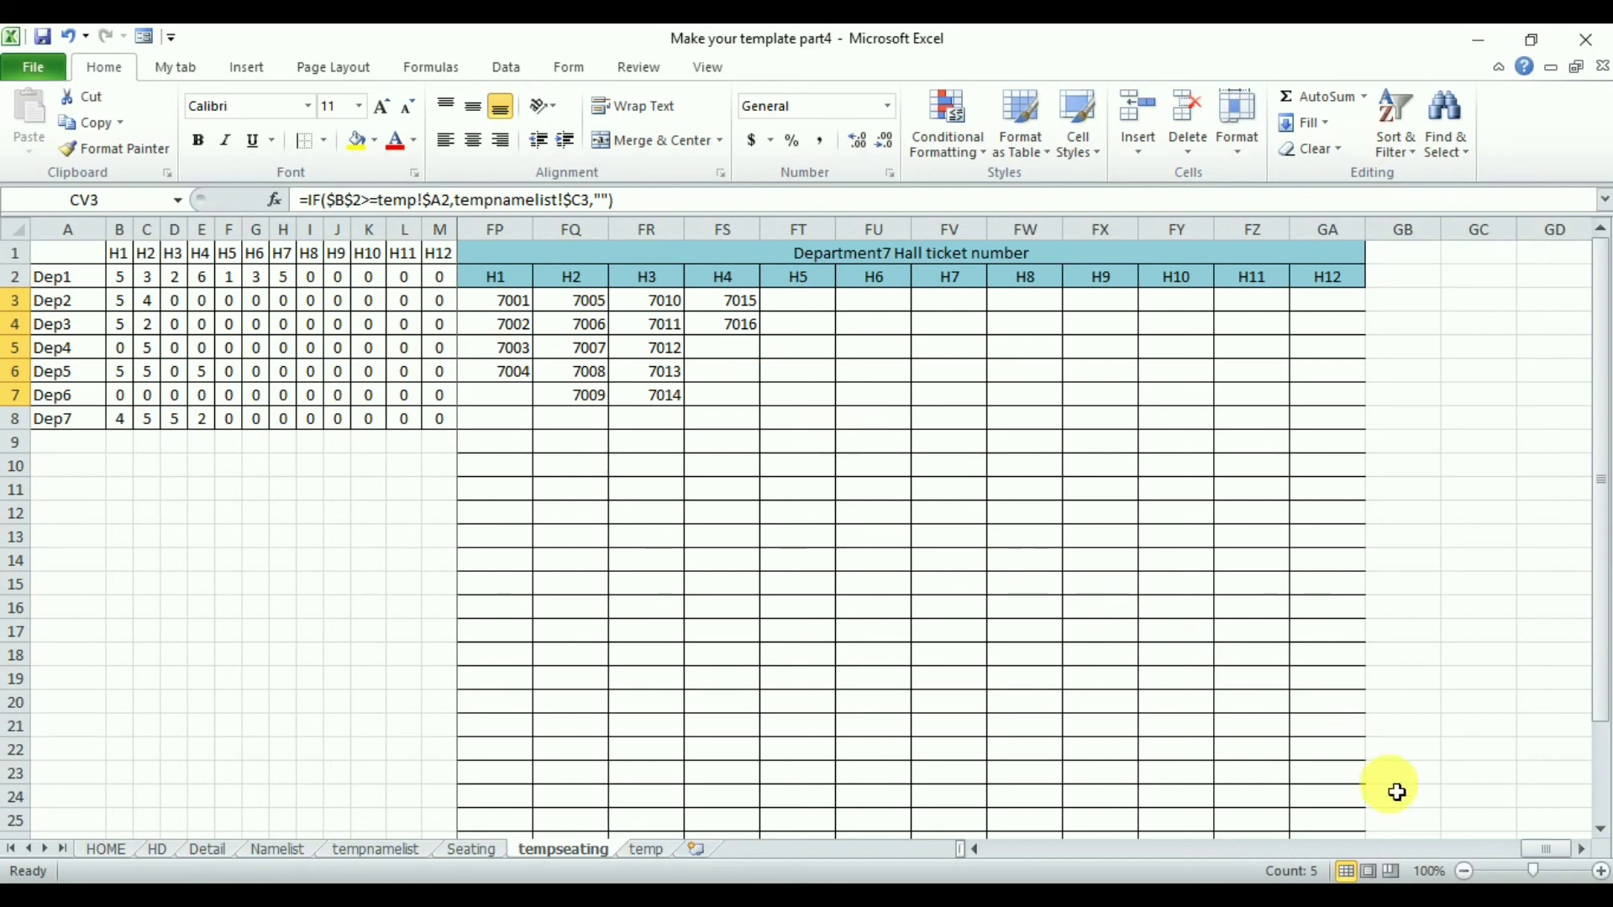
{"action": "left_click_drag", "start_coordinate": [1551, 856], "coordinate": [975, 839]}
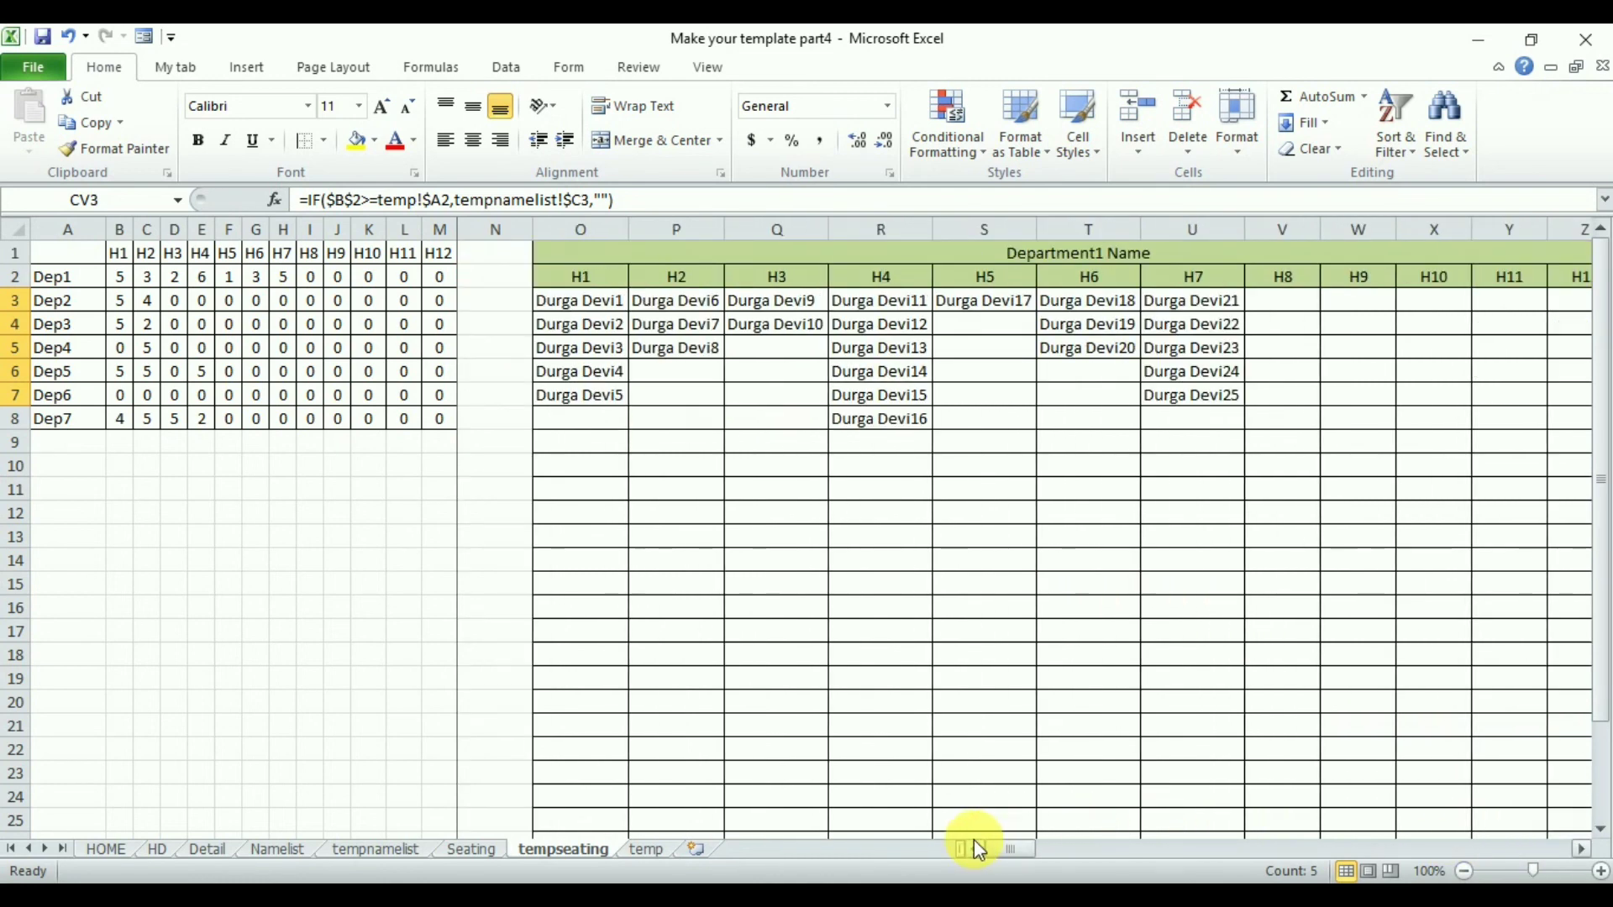